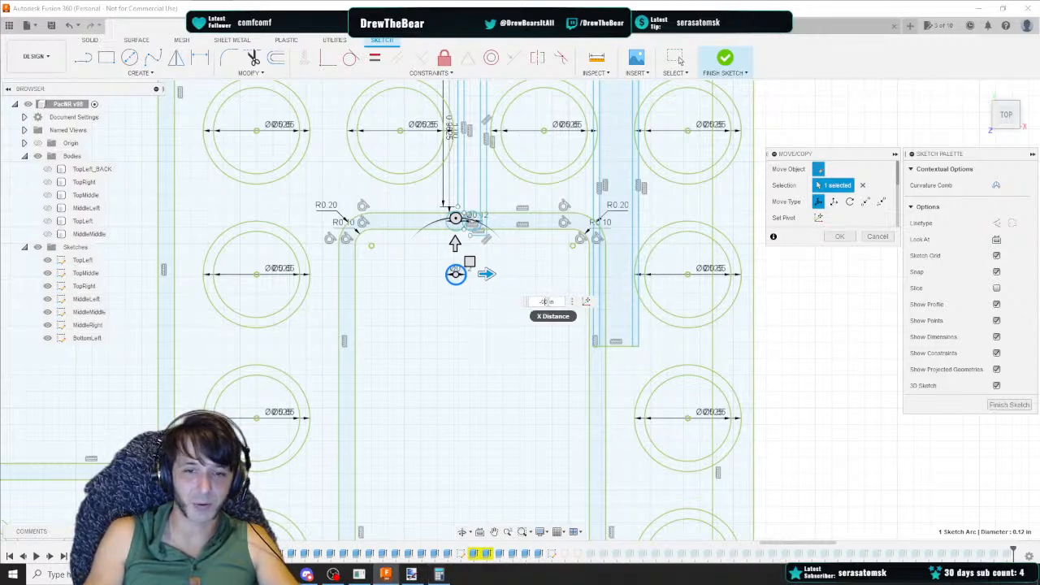
Move the small circle -0.375 in along X with Move/Copy
text(375)
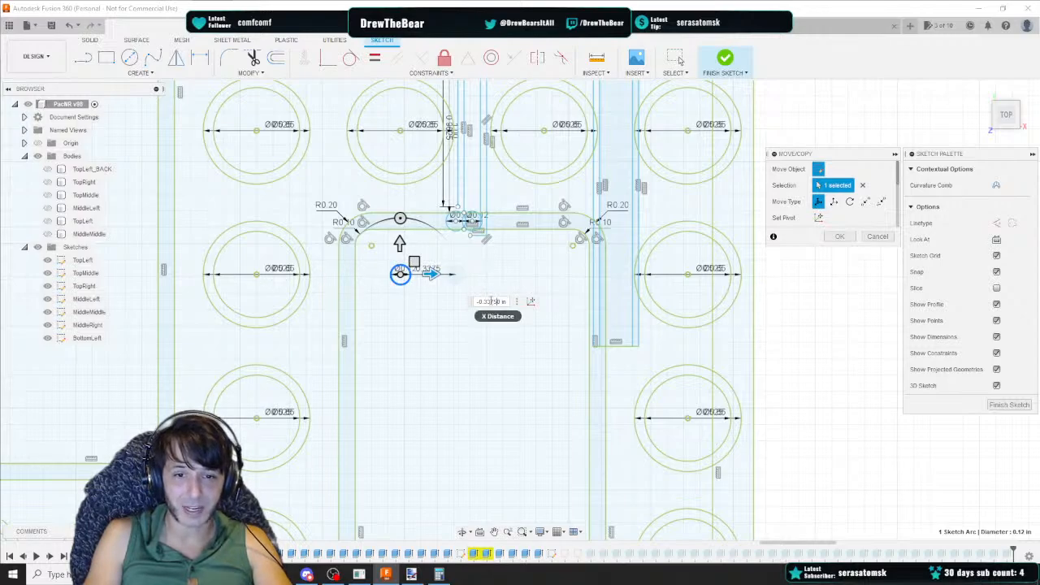
key(Return)
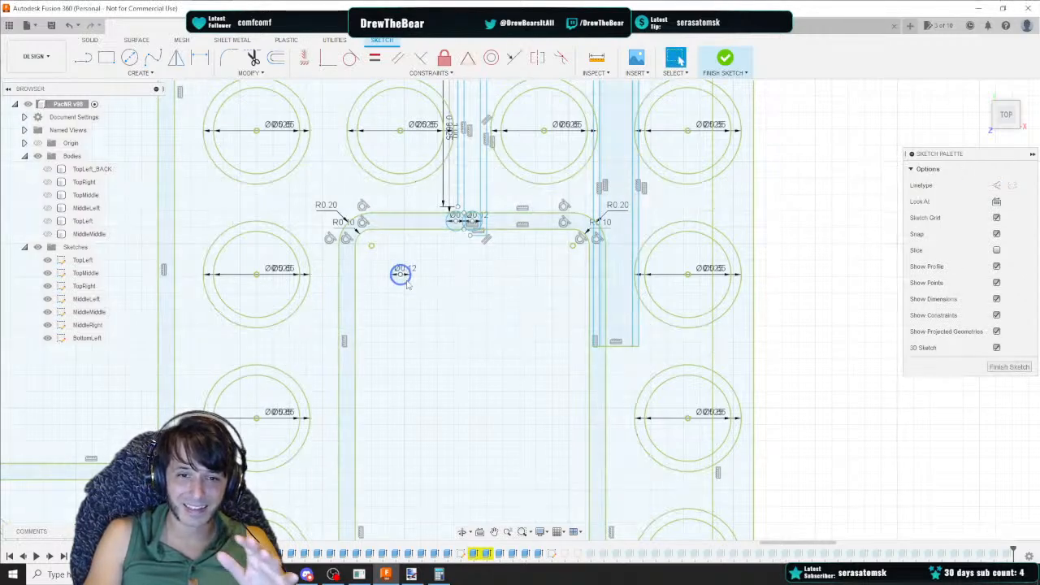
key(l)
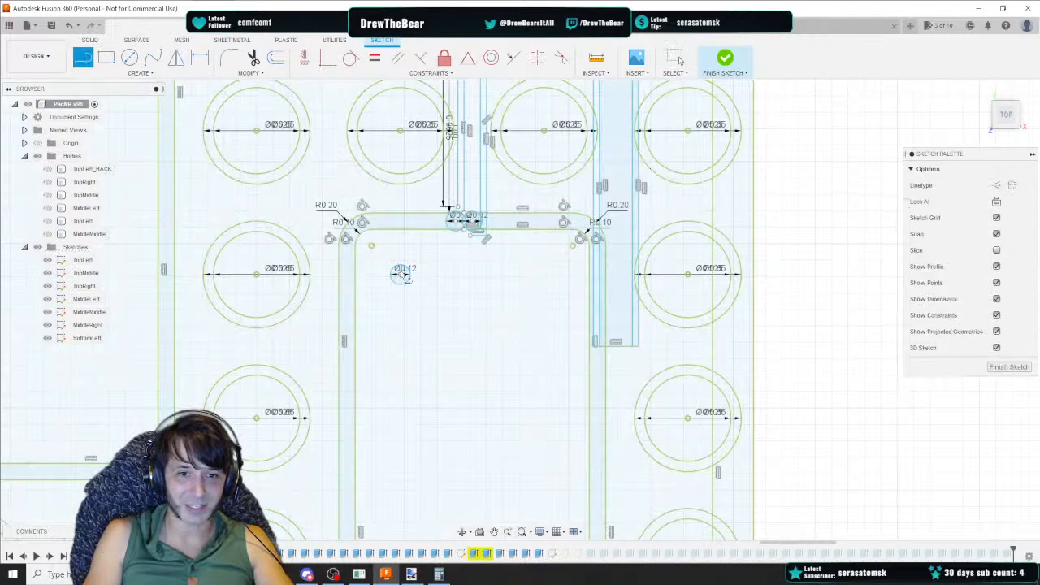
drag(1007, 118, 1007, 112)
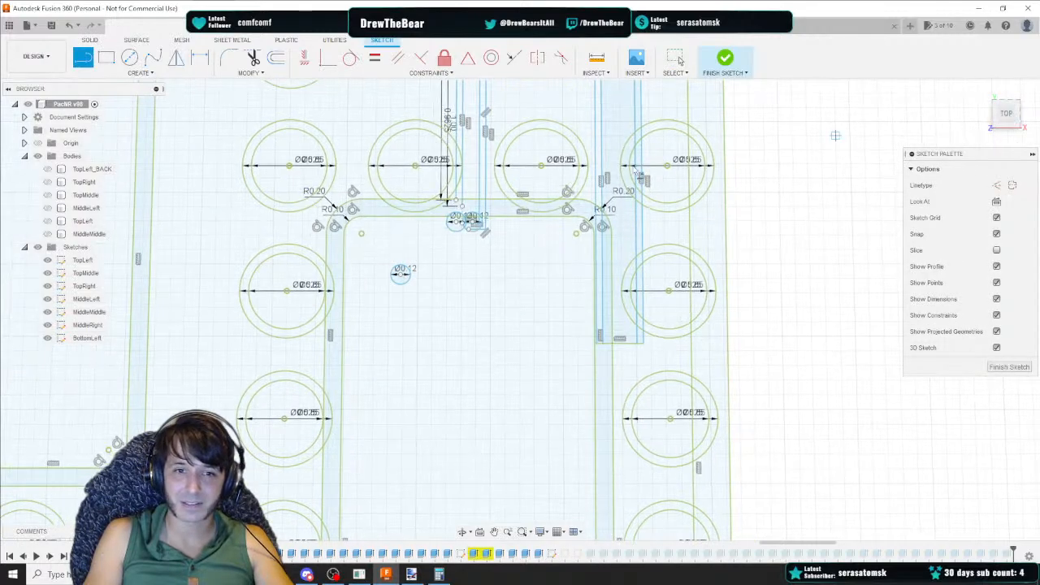
click(401, 275)
key(Escape)
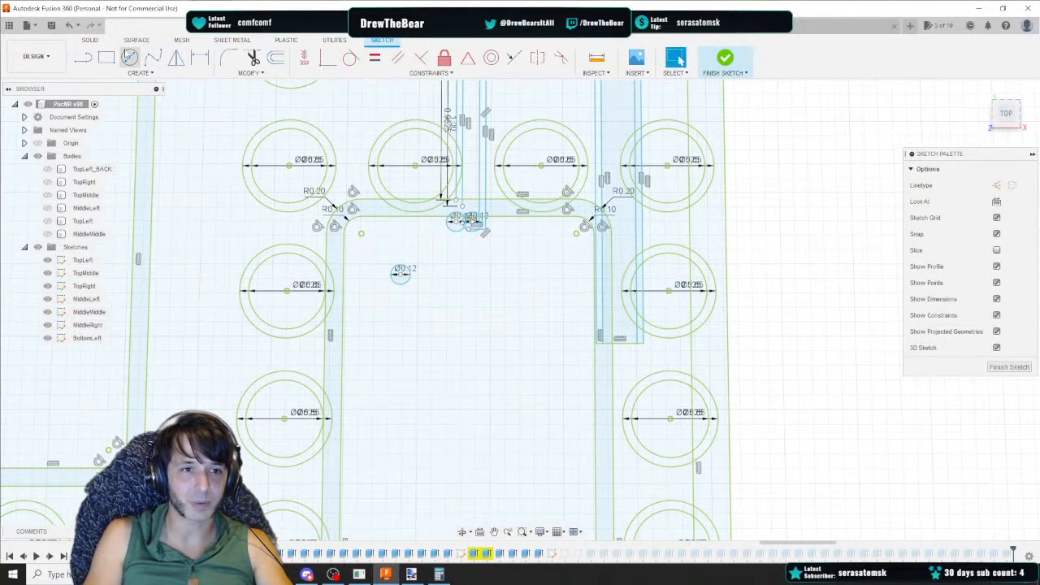
click(106, 58)
click(401, 275)
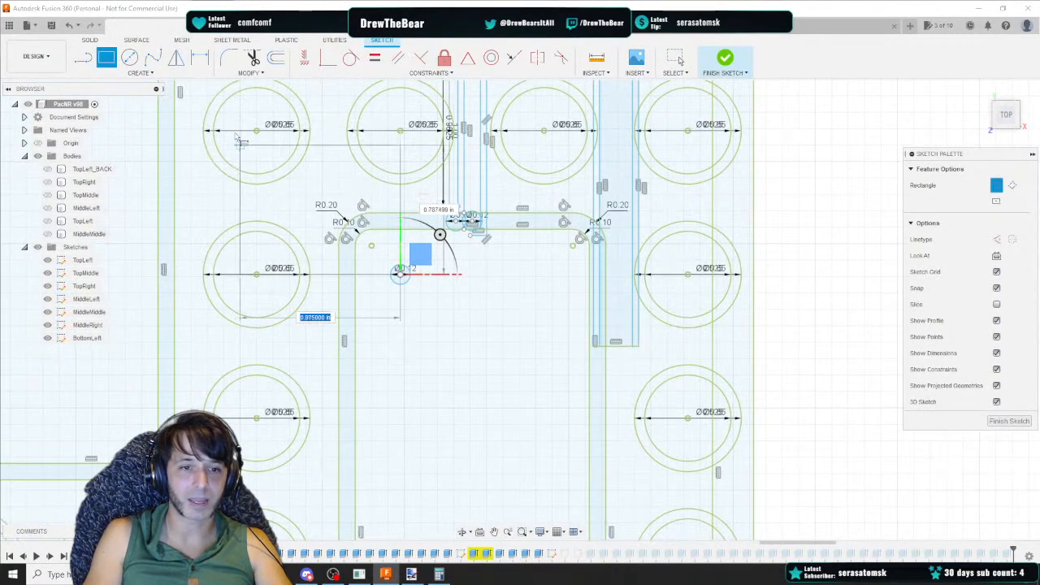
key(Escape)
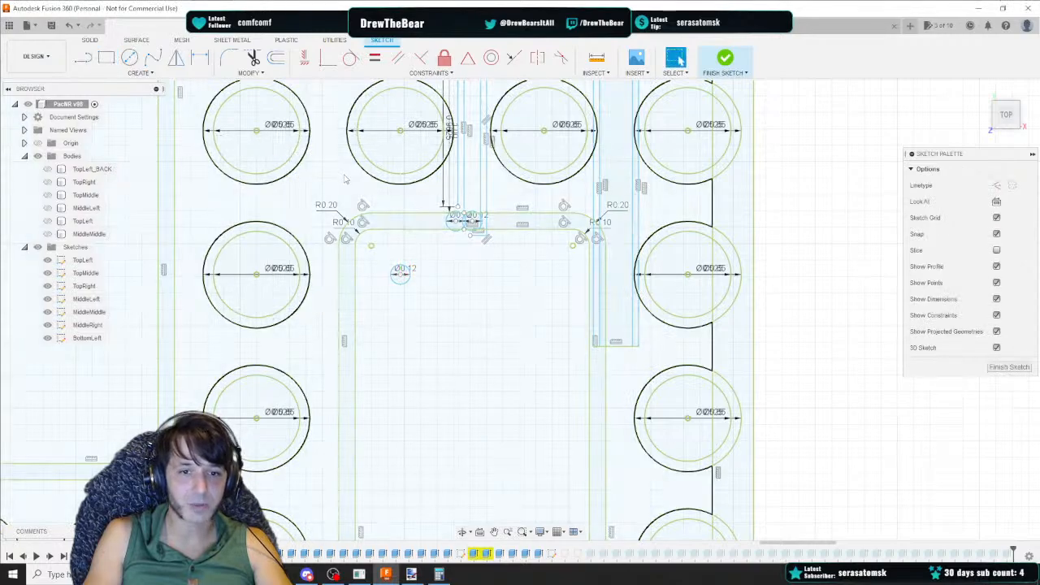
Move the small circle -0.4375 in along Y with Move/Copy
click(401, 274)
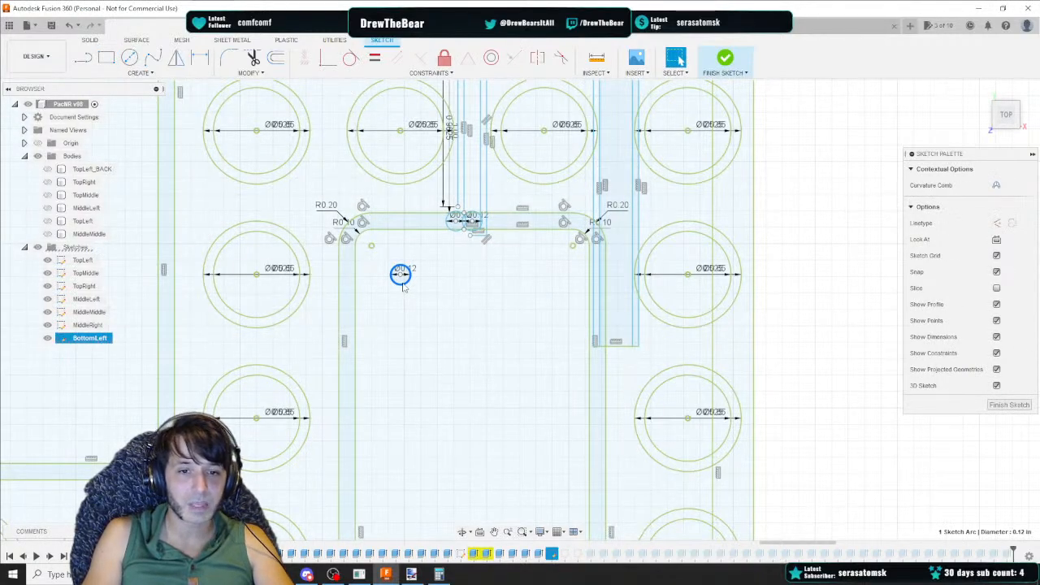
right_click(401, 275)
click(357, 297)
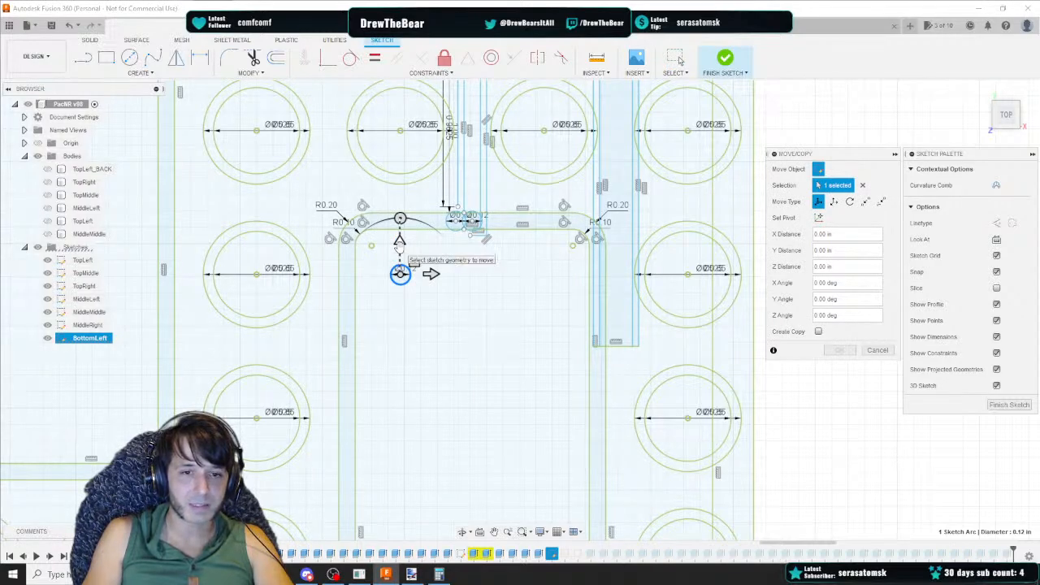
click(399, 242)
drag(399, 242, 399, 307)
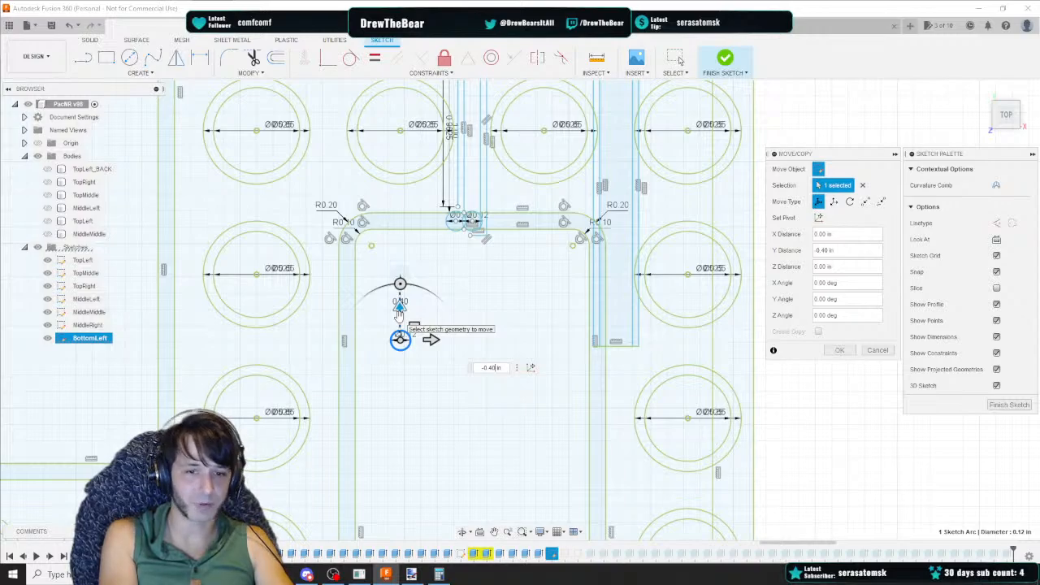
text(375)
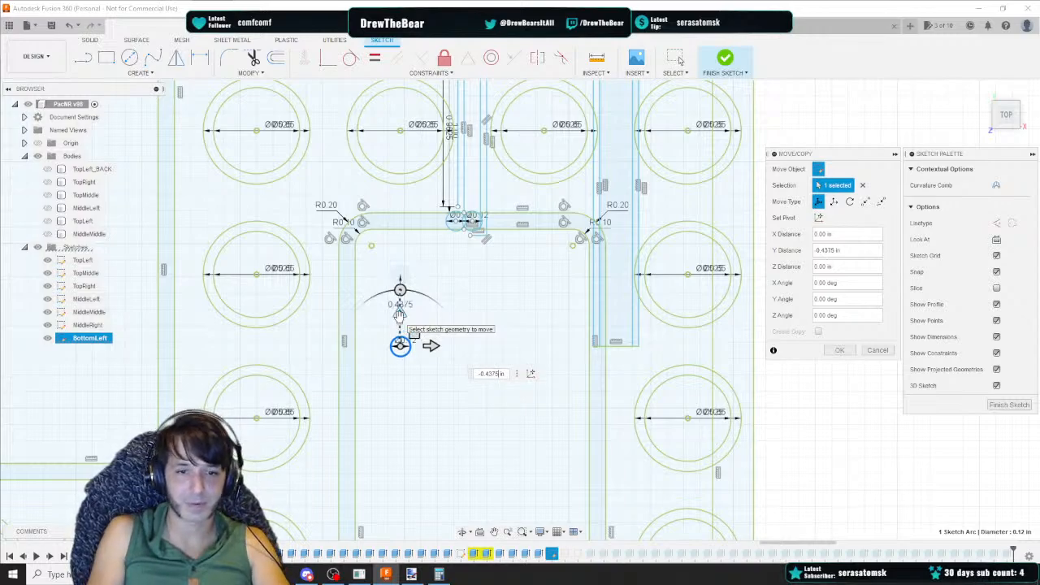
key(Return)
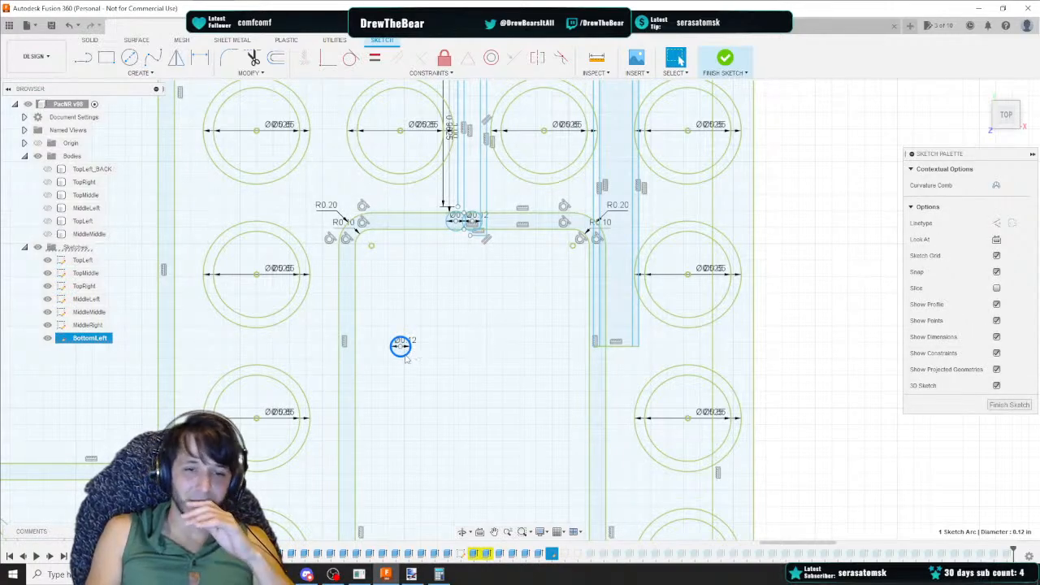
Move the small circle 0.875 in to the left along X
right_click(405, 355)
click(372, 369)
drag(429, 346, 282, 346)
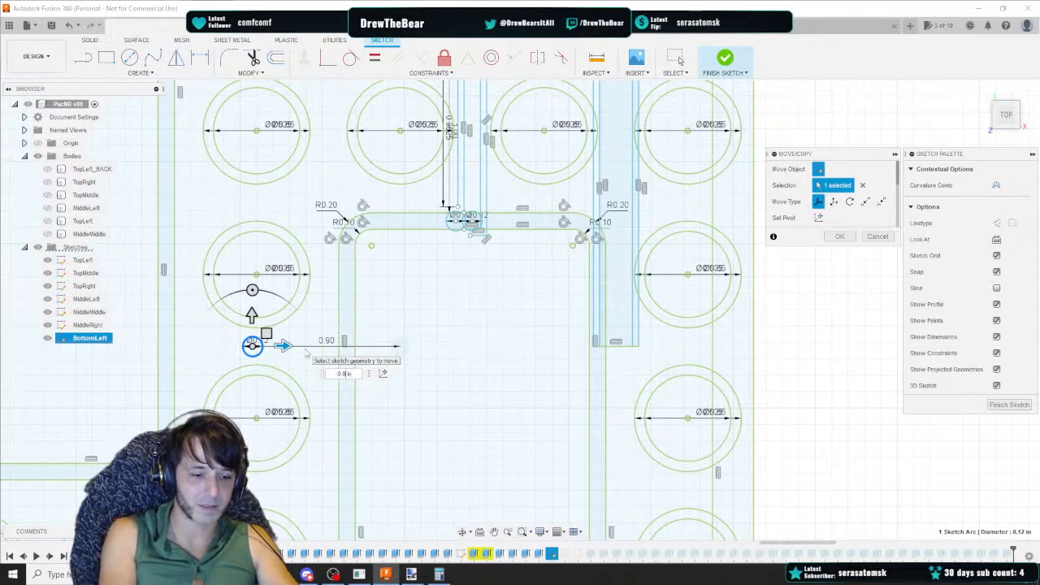
key(BackSpace)
text(875)
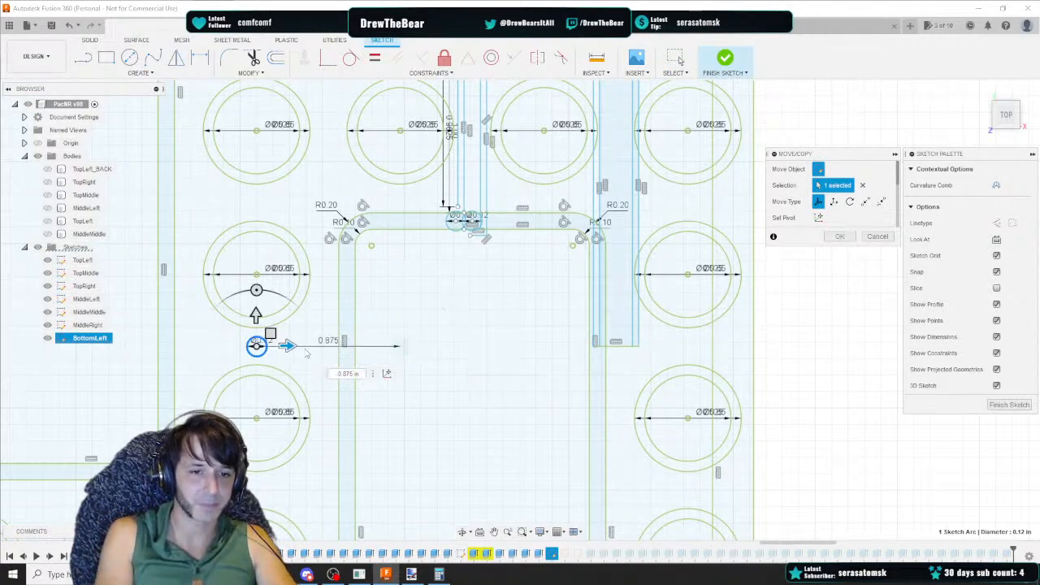
key(Return)
Move the small circle a further -0.55 in along X
right_click(257, 346)
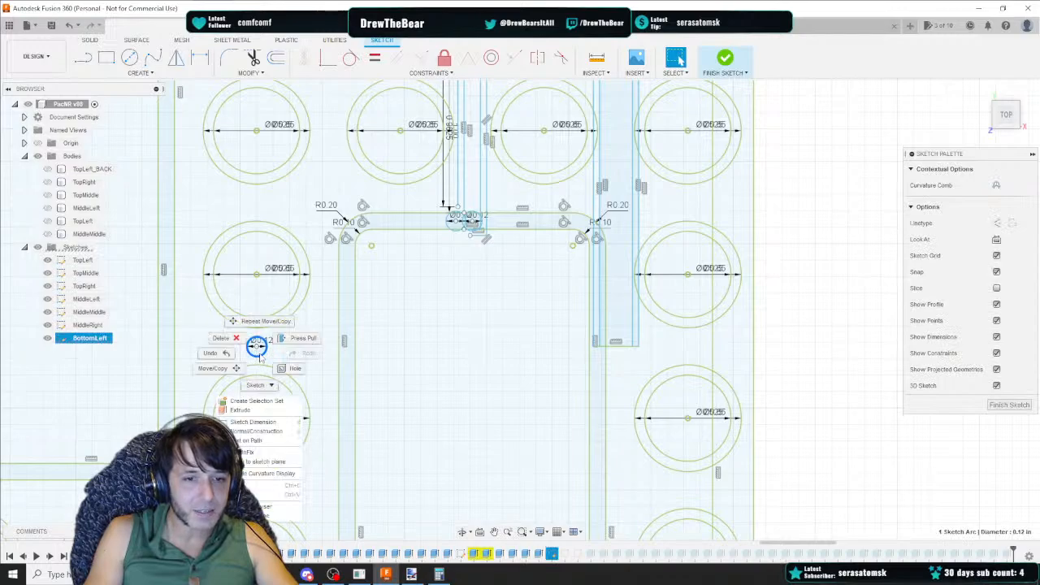
click(213, 368)
drag(284, 346, 205, 346)
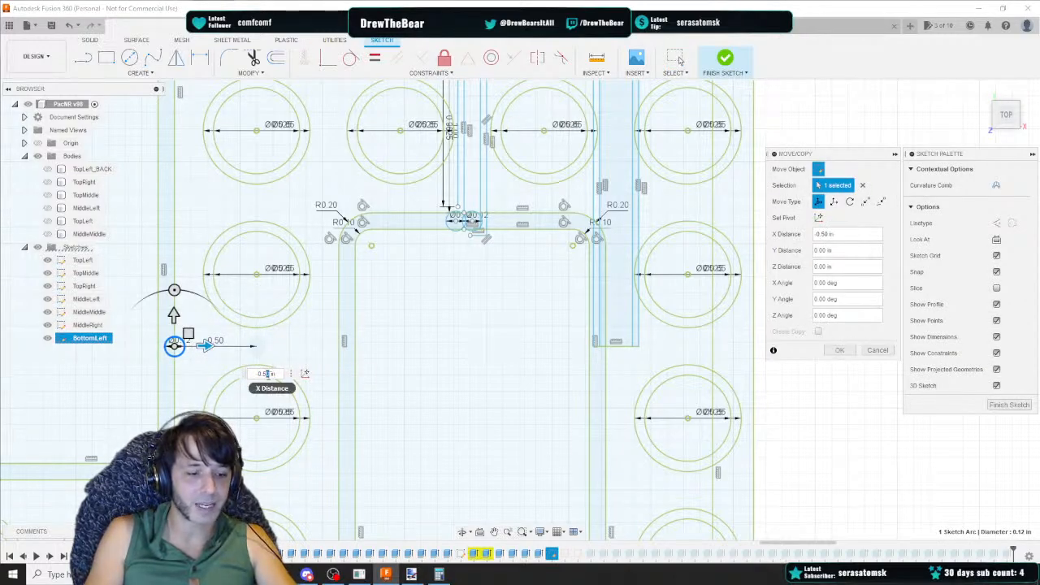
text(5)
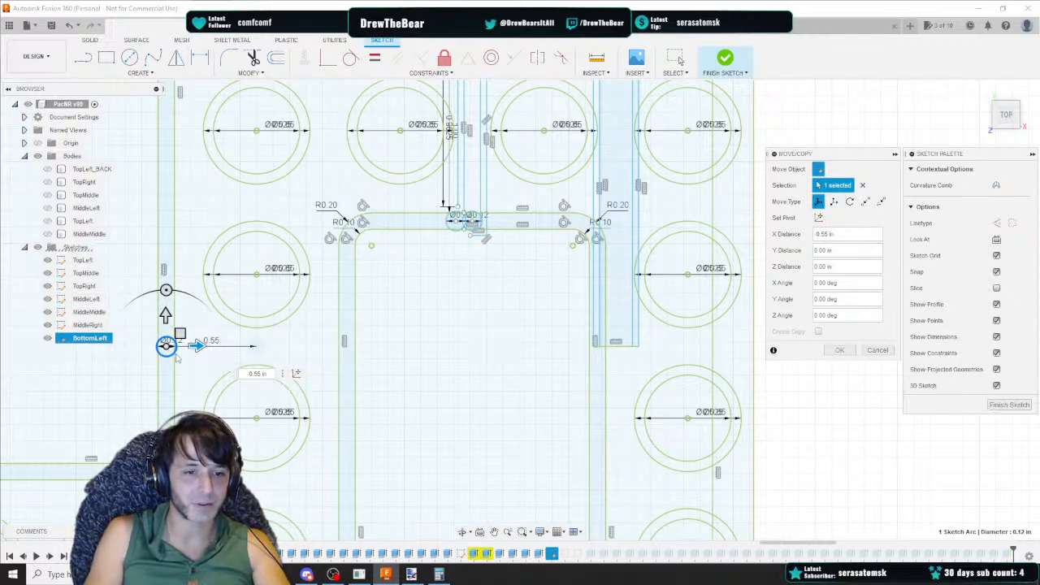
key(Return)
Place a copy of the small circle just below it with Move/Copy
middle_drag(173, 359, 225, 351)
click(223, 338)
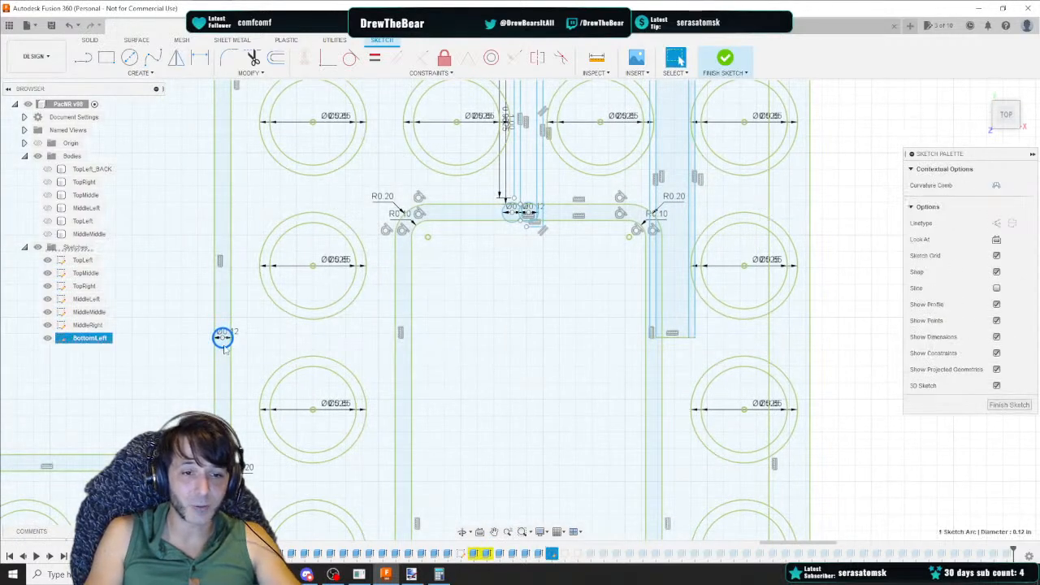
key(m)
drag(222, 311, 222, 328)
key(Return)
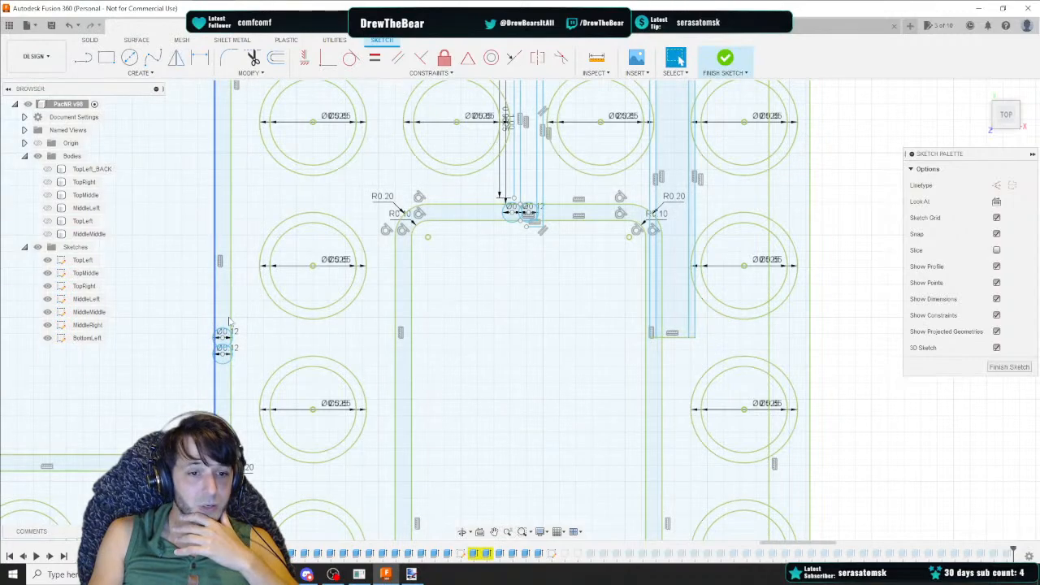
click(223, 355)
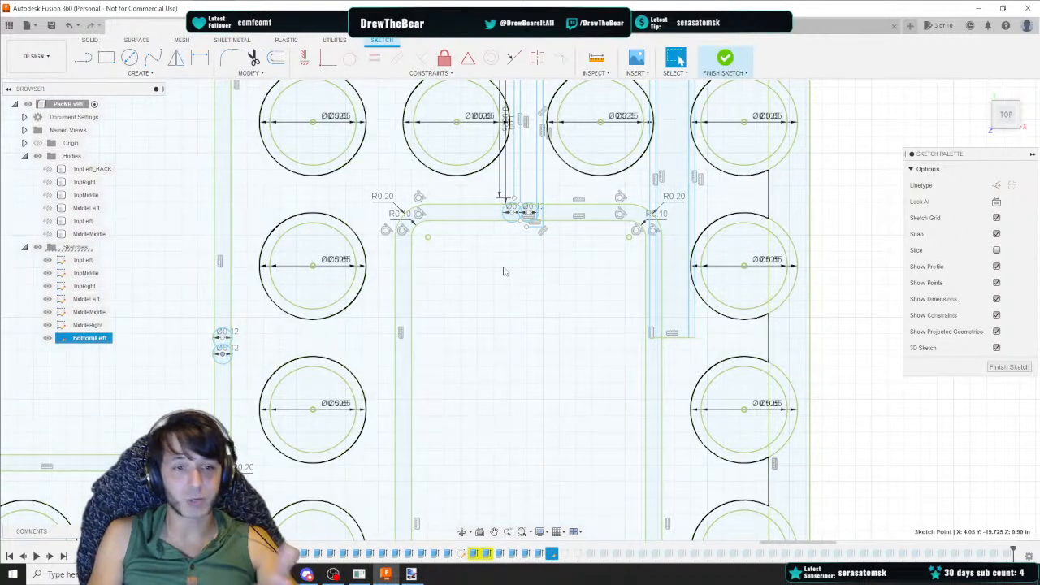
click(106, 58)
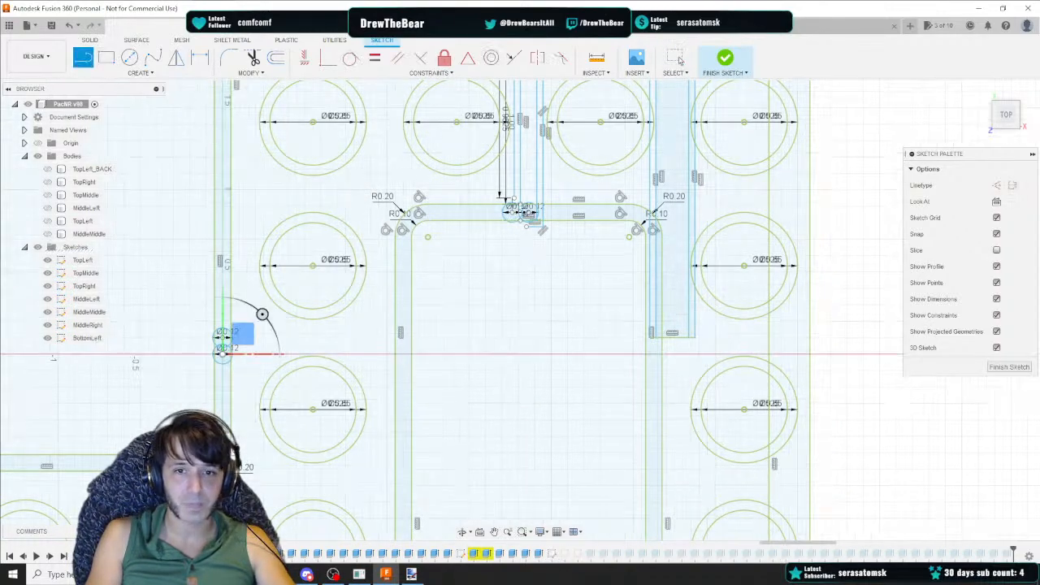
key(Escape)
click(513, 199)
key(Escape)
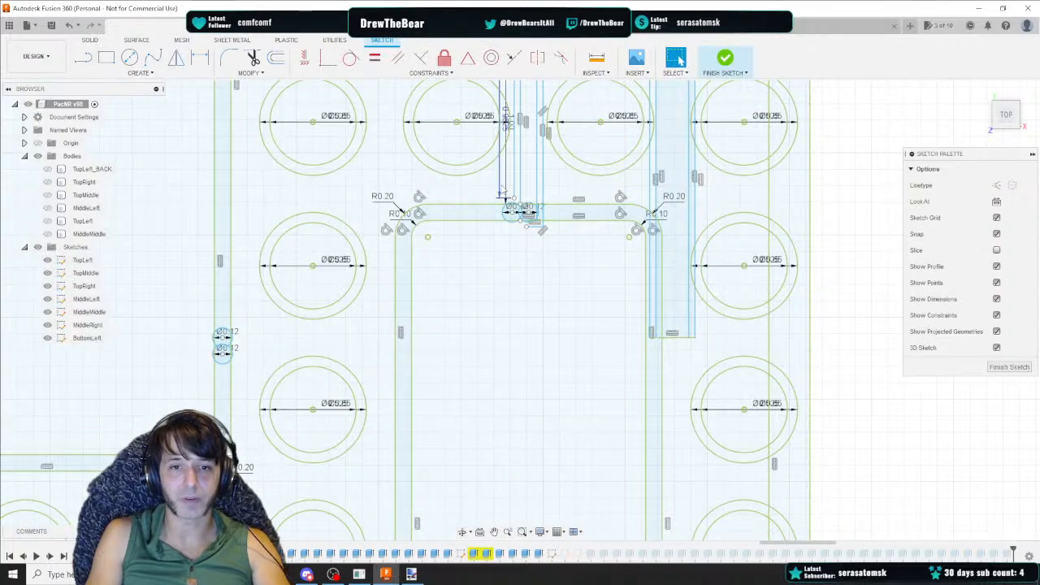
Zoom in to inspect the small circles where the top channel meets the vertical slot
click(503, 188)
middle_drag(503, 188, 469, 307)
scroll(480, 305, up, 2)
scroll(483, 410, up, 3)
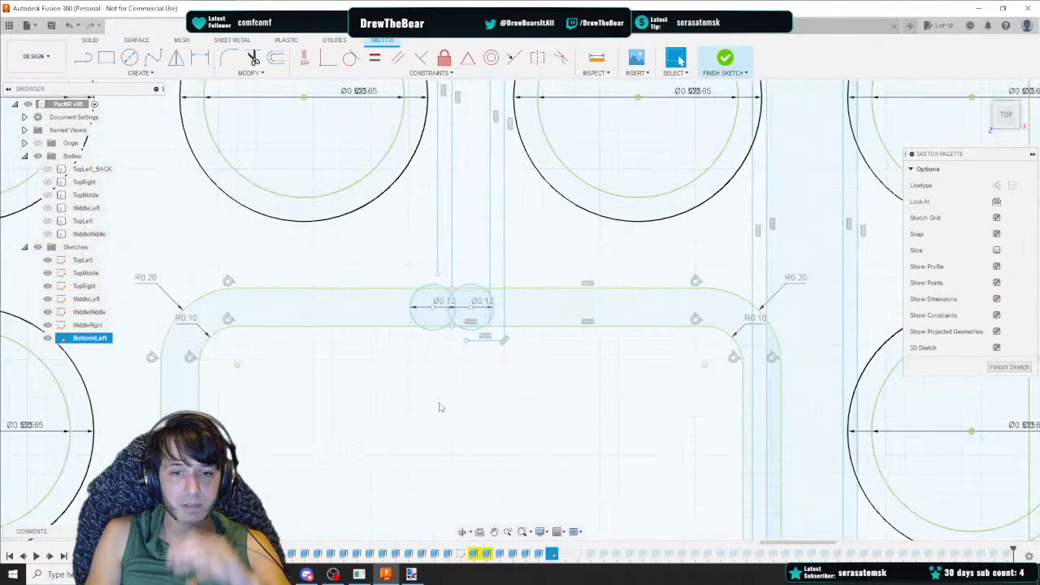
middle_drag(440, 403, 518, 312)
scroll(515, 312, down, 2)
scroll(482, 292, down, 2)
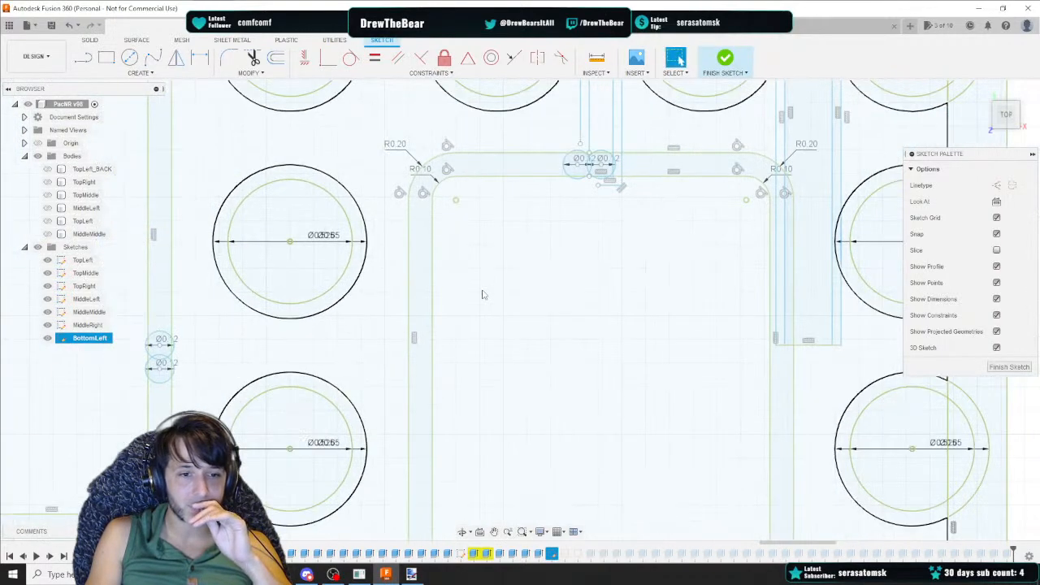
Open the Calculator app from the taskbar search
click(83, 57)
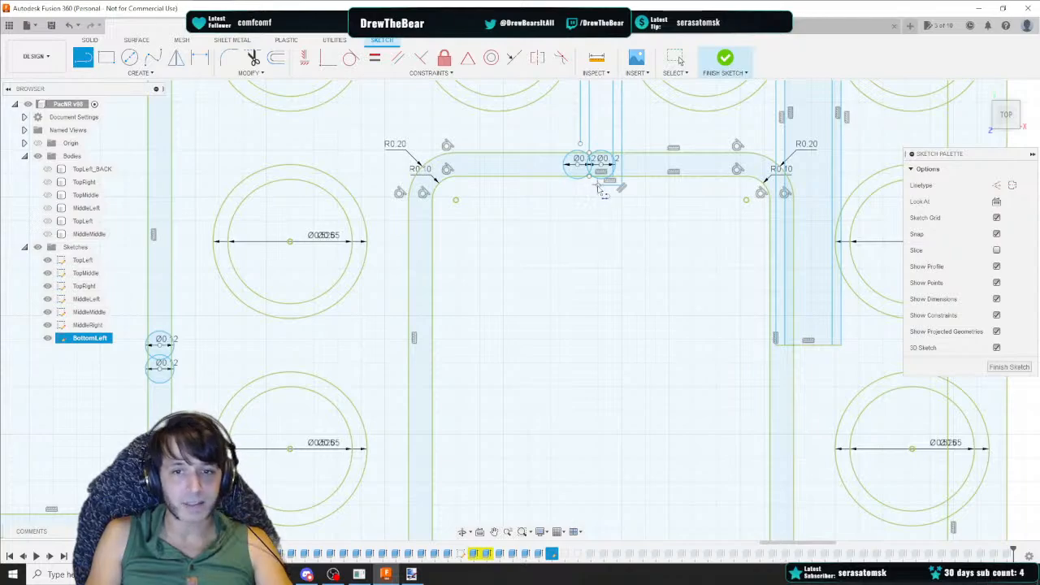
key(Escape)
click(290, 241)
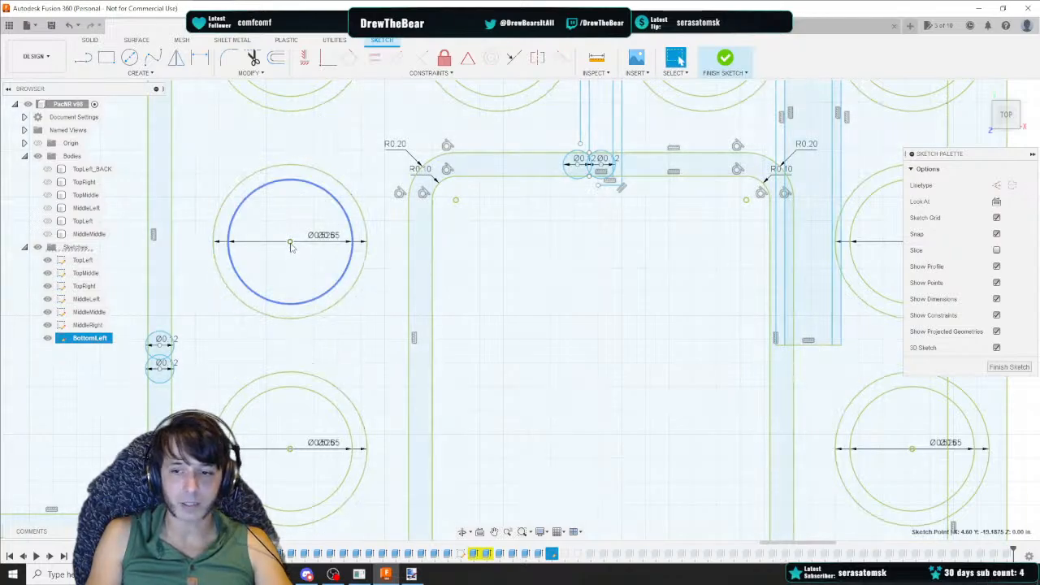
click(146, 574)
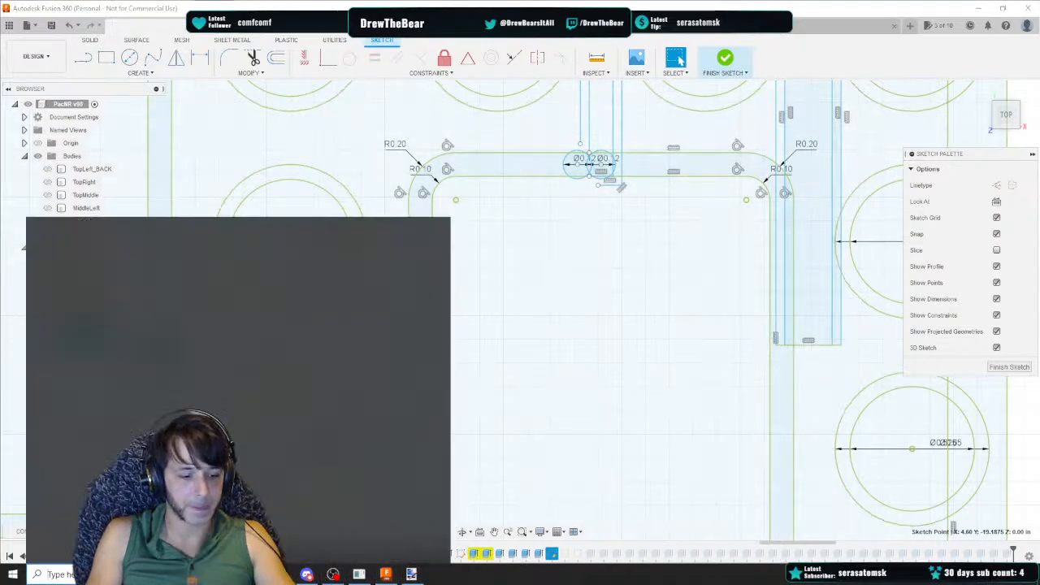
text(calc)
key(Return)
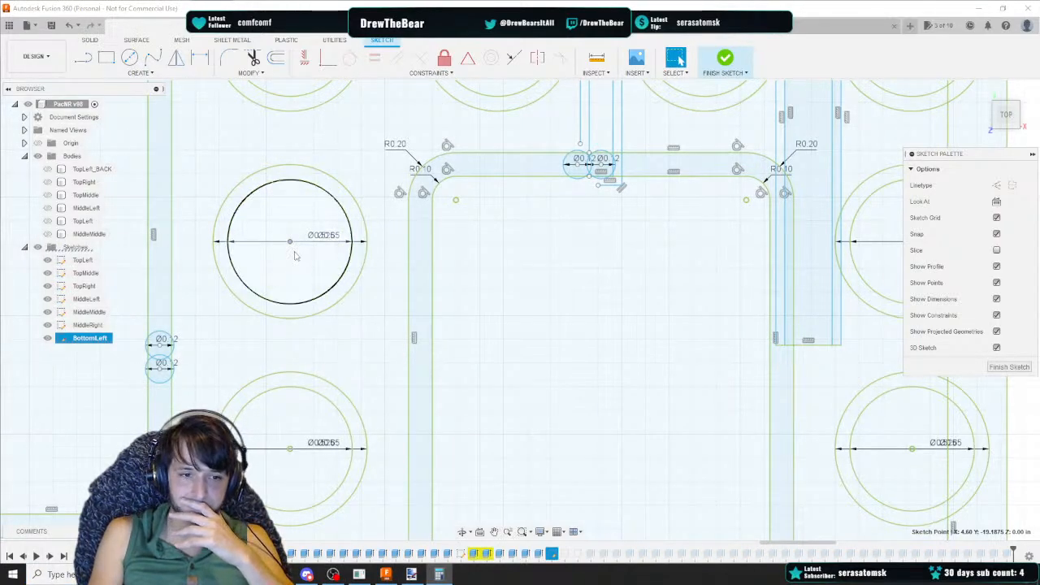
Delete the selected circle of the upper-left hole and draw a vertical line from its centre to the lower hole's centre
click(295, 256)
key(Delete)
key(l)
click(290, 241)
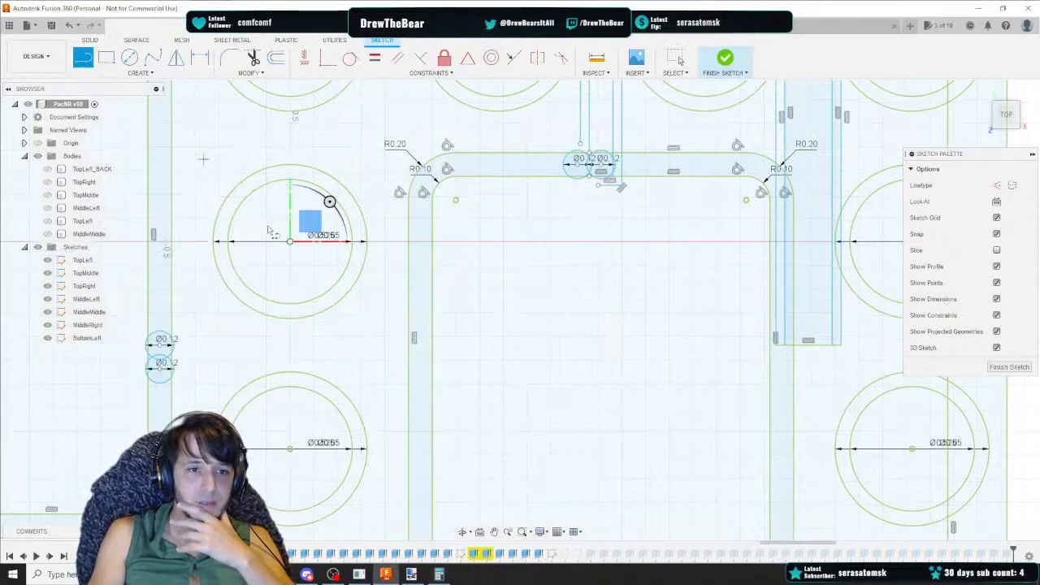
click(289, 448)
key(Escape)
Draw a horizontal line rightward from the vertical line's midpoint, then delete the vertical line
click(83, 57)
click(290, 344)
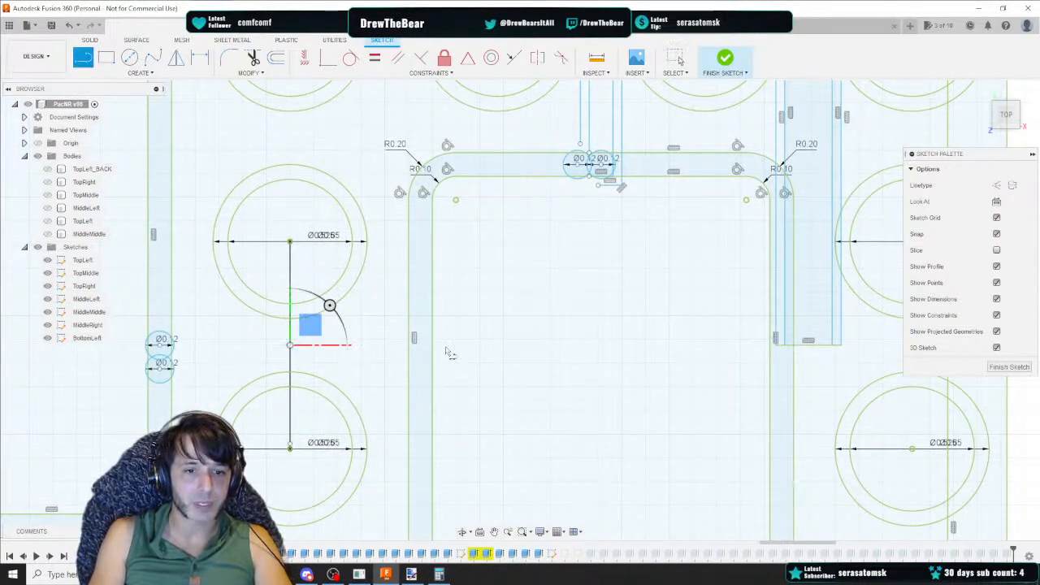
click(596, 345)
key(Escape)
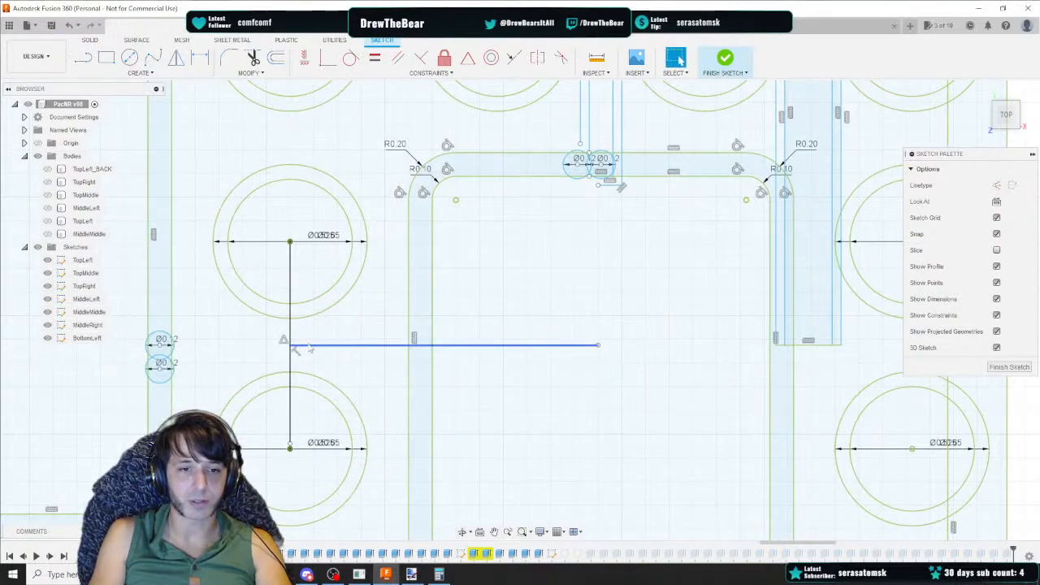
click(290, 343)
key(Delete)
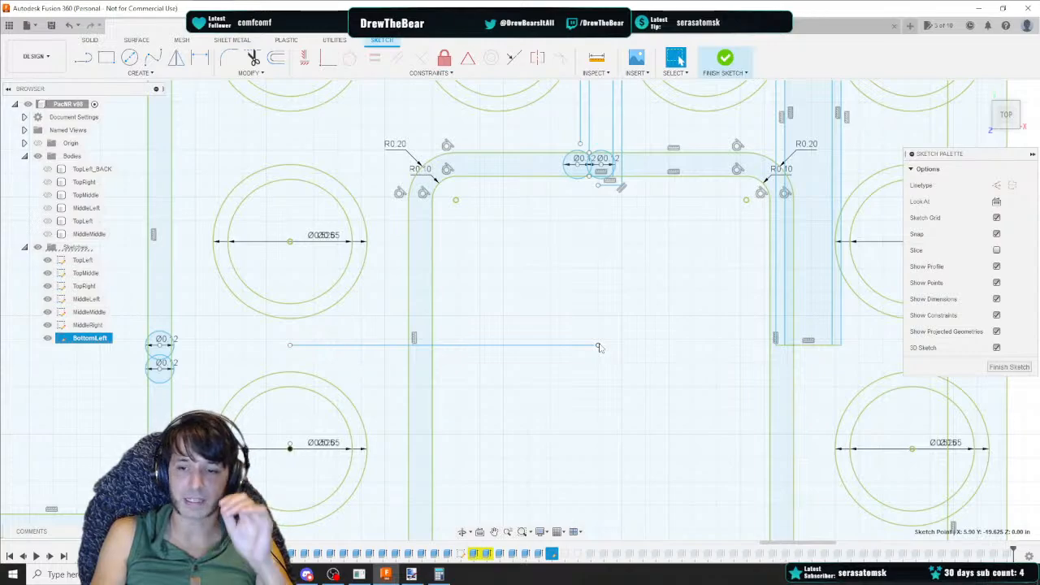
Zoom in on the two small circles where the top channel meets the vertical slot
click(589, 177)
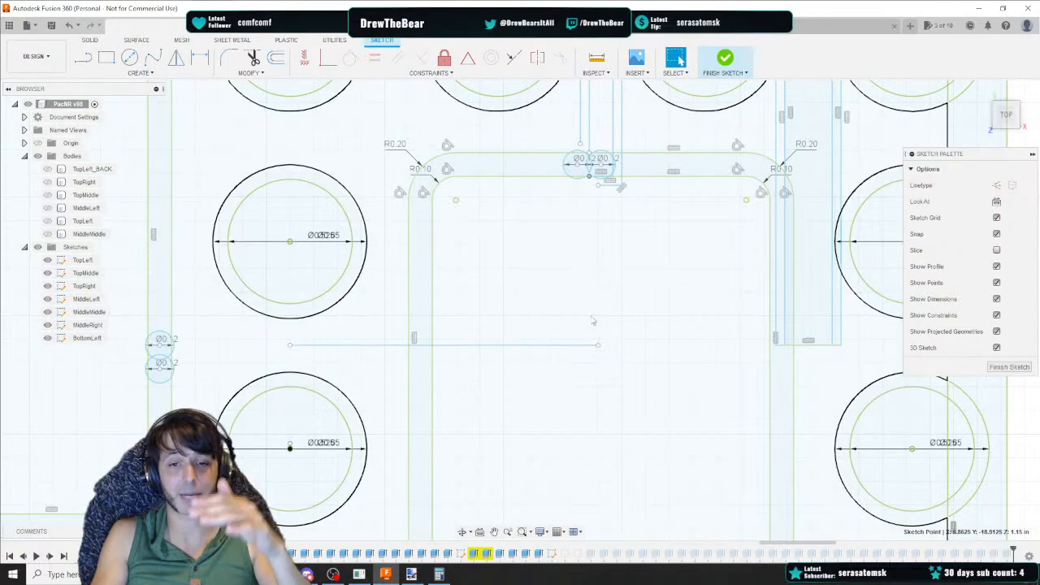
click(83, 57)
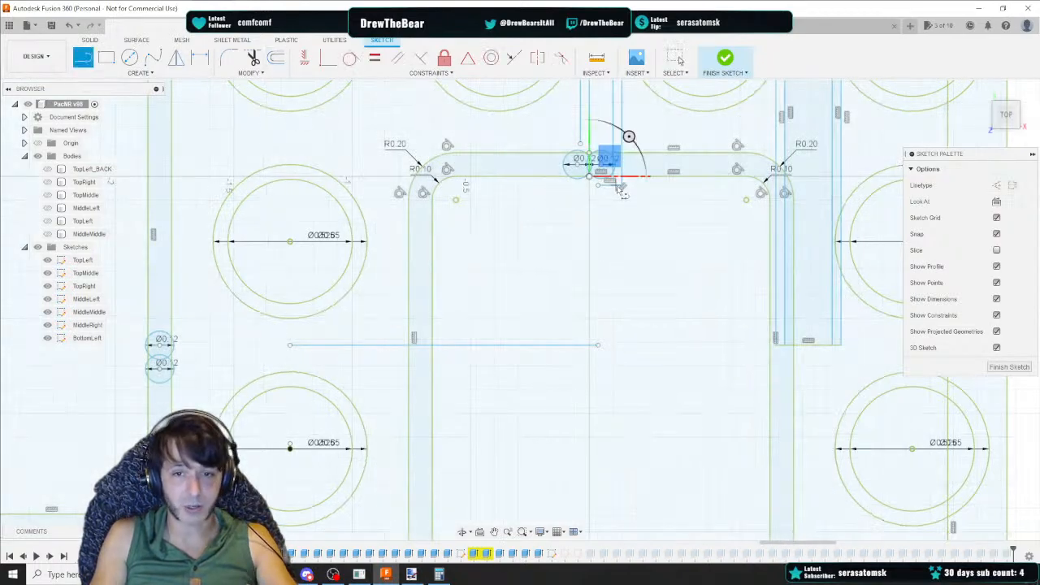
drag(1005, 114, 1005, 111)
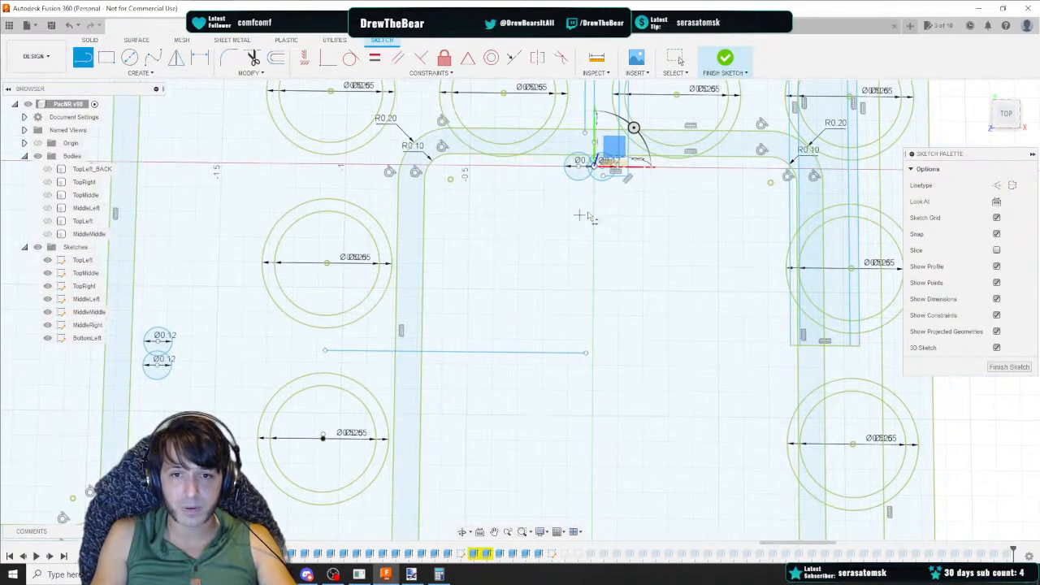
key(Escape)
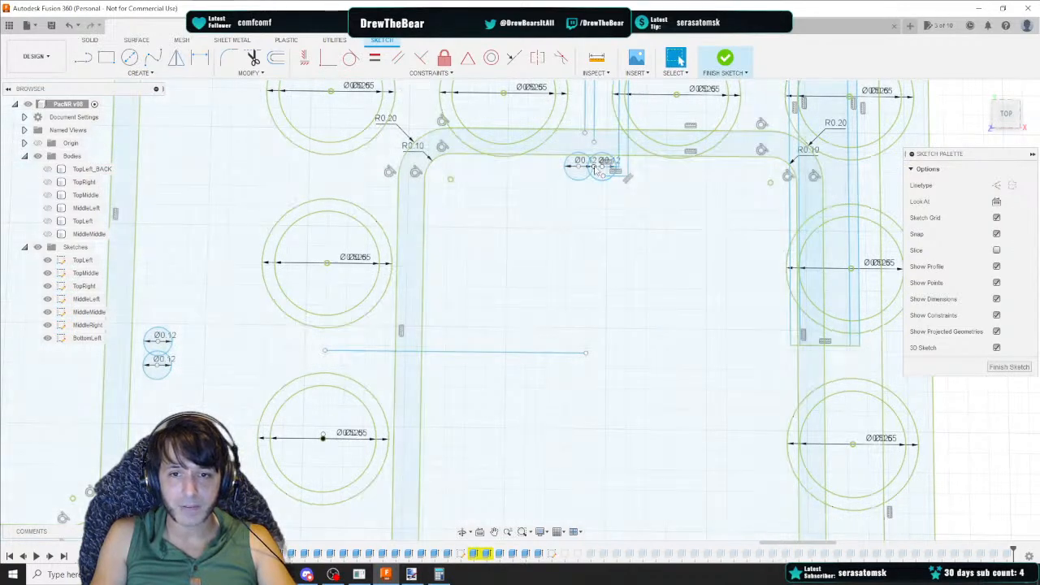
click(597, 166)
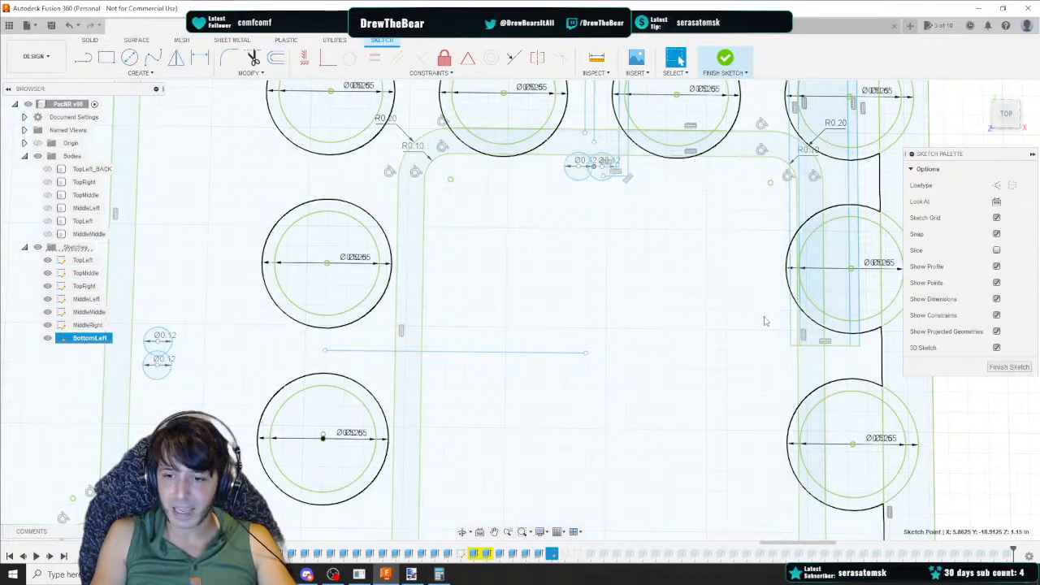
click(586, 354)
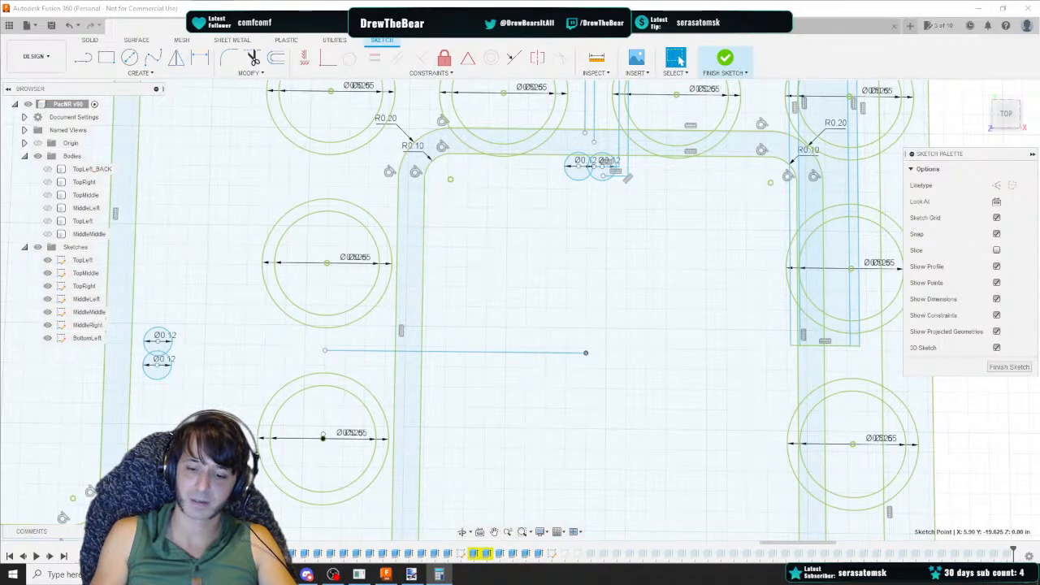
scroll(634, 166, up, 5)
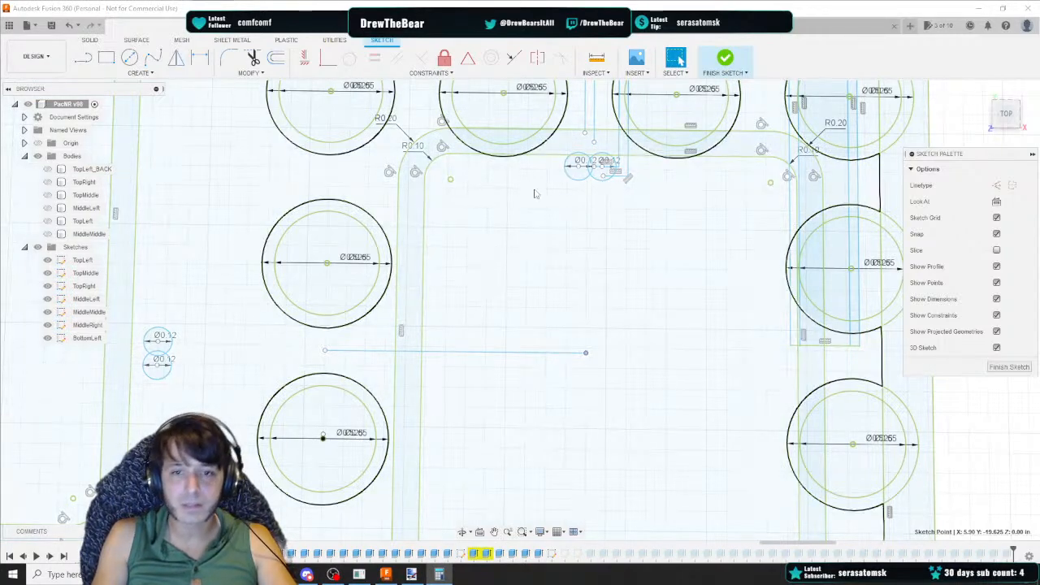
middle_drag(506, 179, 611, 320)
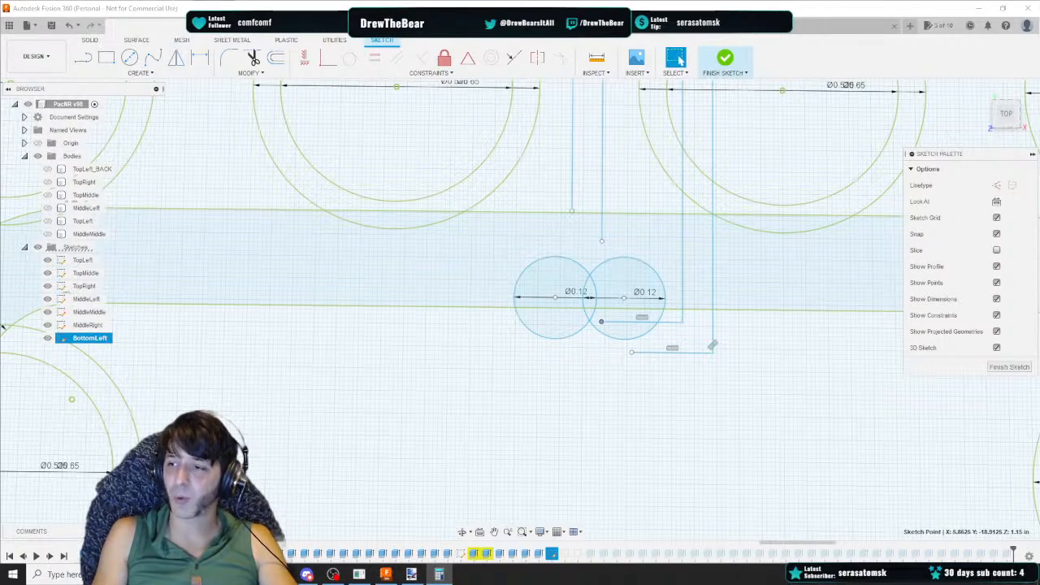
Draw a vertical line 0.5125 long downward from the point on the channel's lower edge below the small circles, and check its length
click(87, 63)
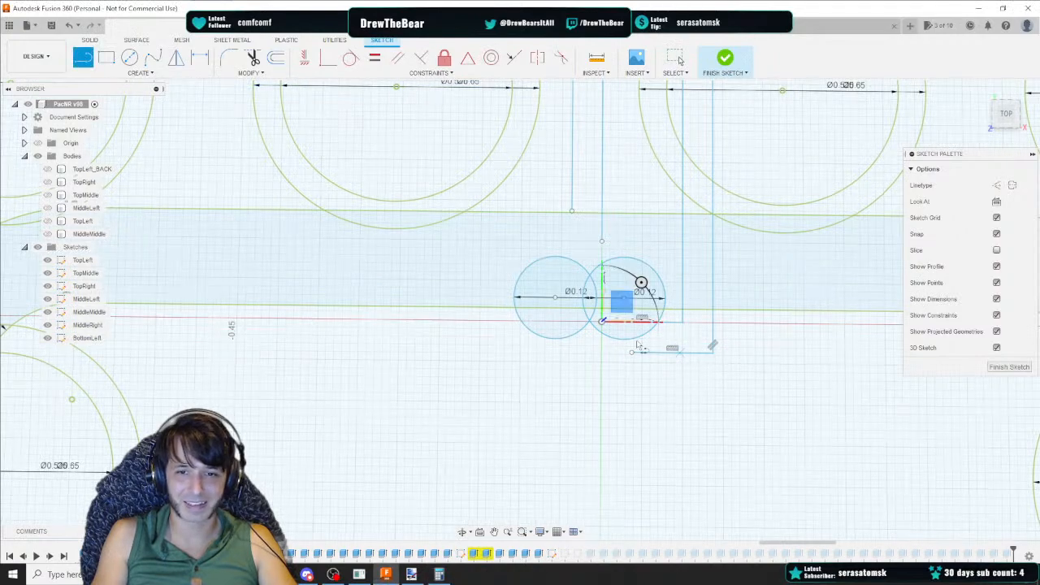
click(602, 322)
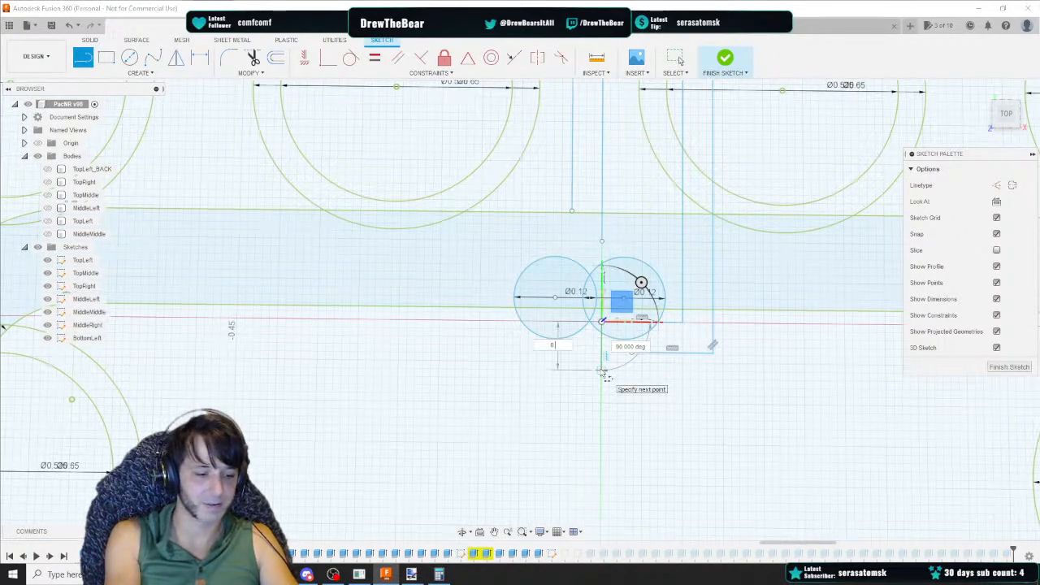
text(0.5125)
key(Tab)
key(Tab)
middle_drag(611, 437, 587, 204)
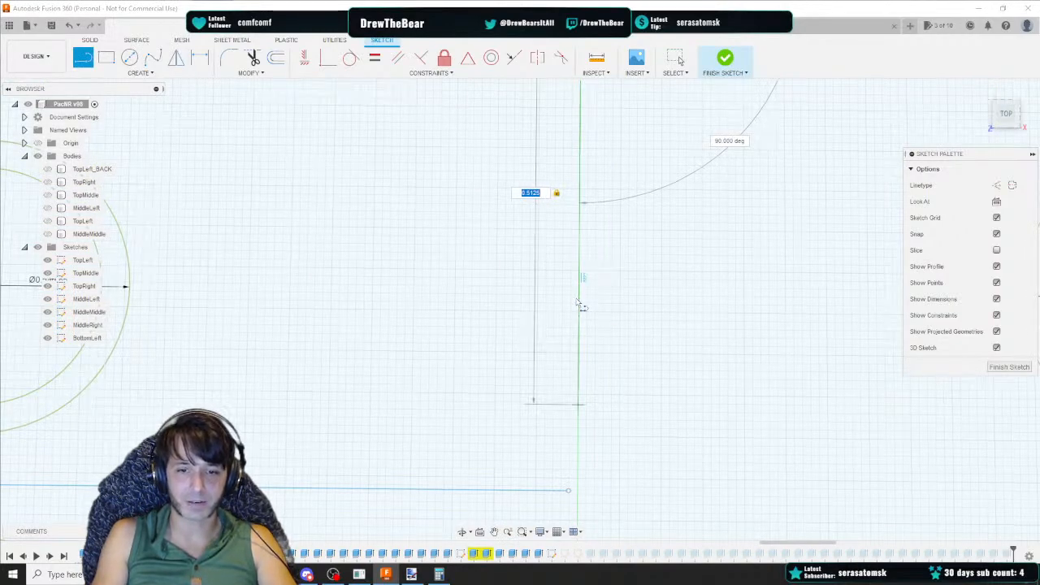
key(Return)
scroll(515, 295, down, 3)
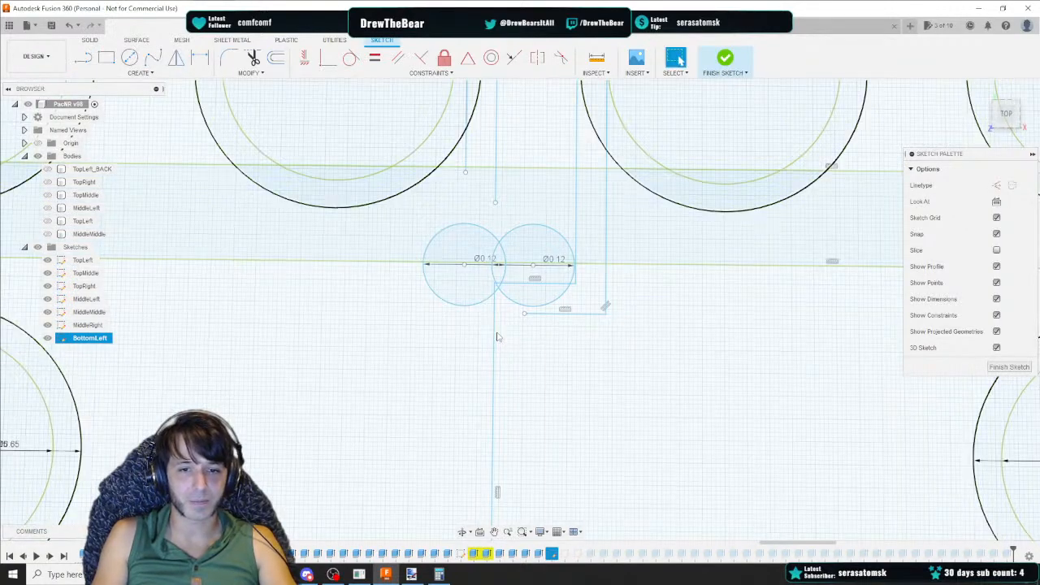
click(494, 337)
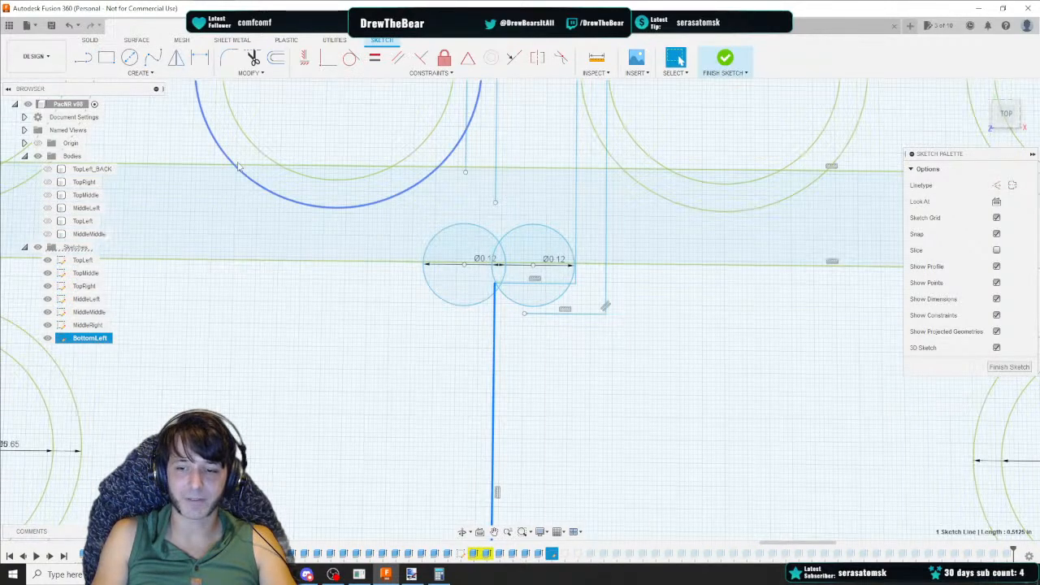
key(alt+Tab)
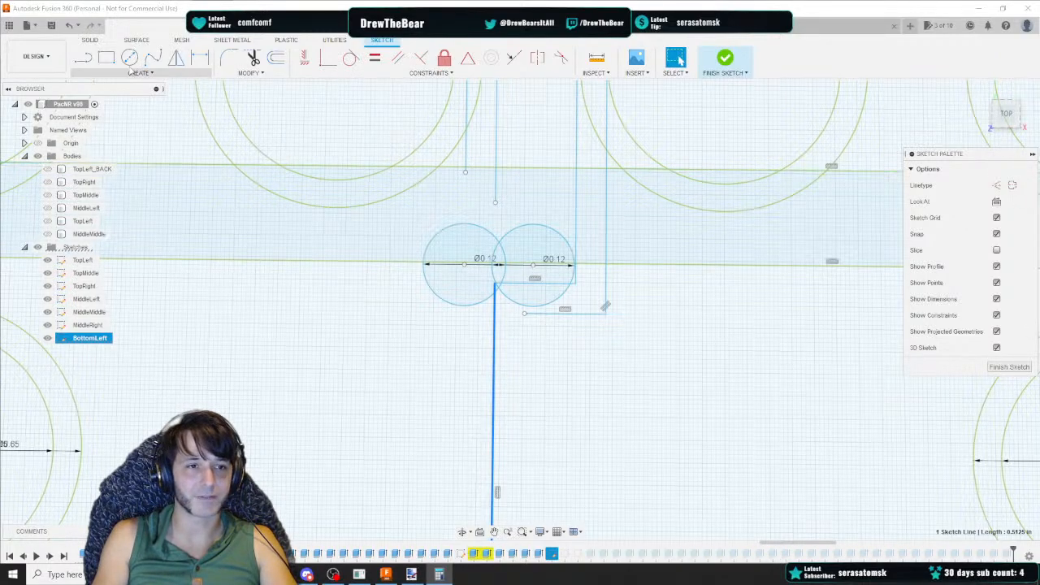
Draw a 0.475 vertical line down from the corner point beneath the right circle and delete a stray segment near its end
click(83, 57)
click(525, 313)
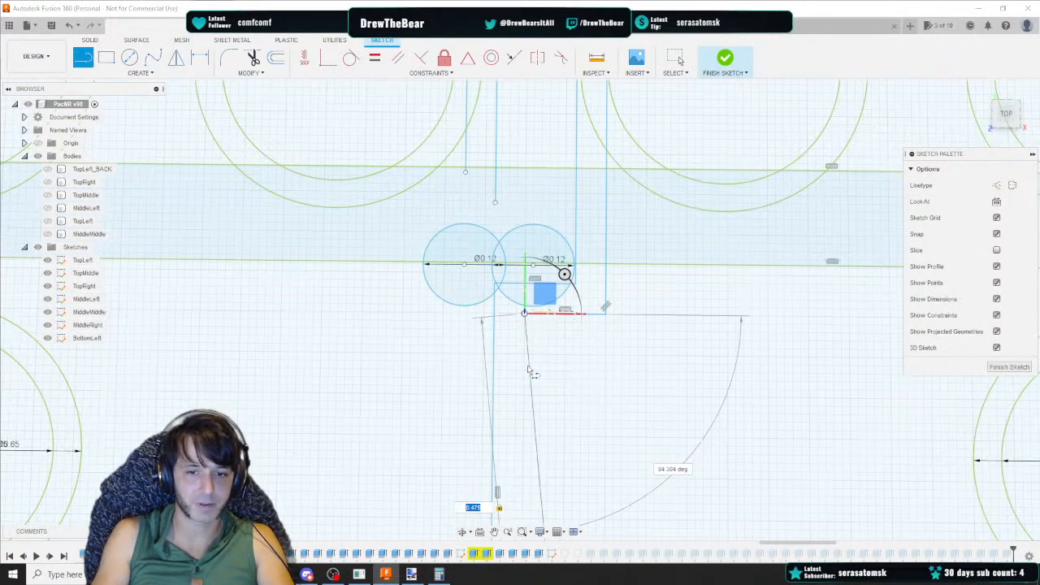
key(Return)
middle_drag(550, 439, 544, 178)
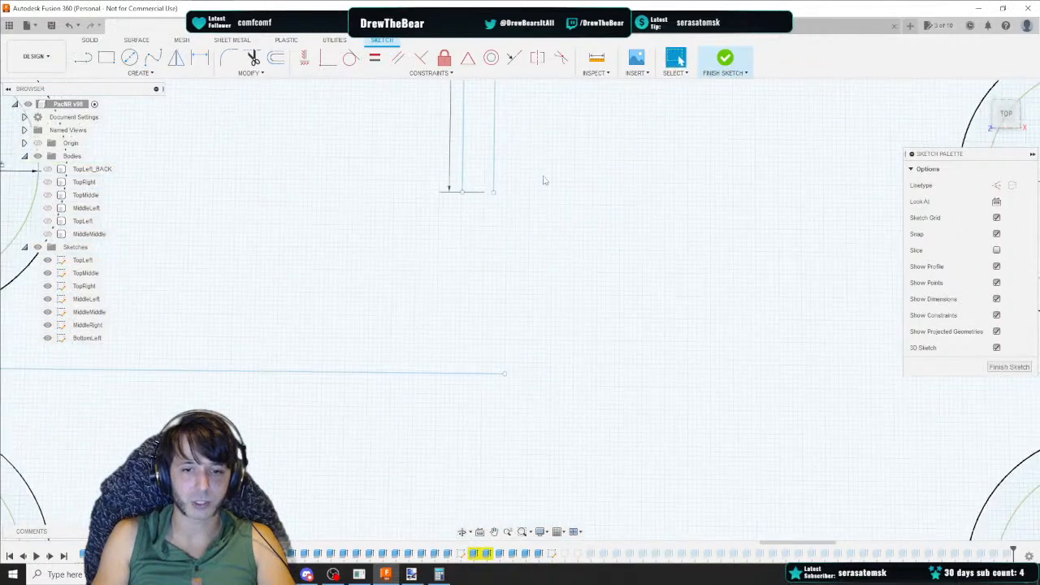
middle_drag(486, 195, 514, 283)
click(503, 238)
key(Delete)
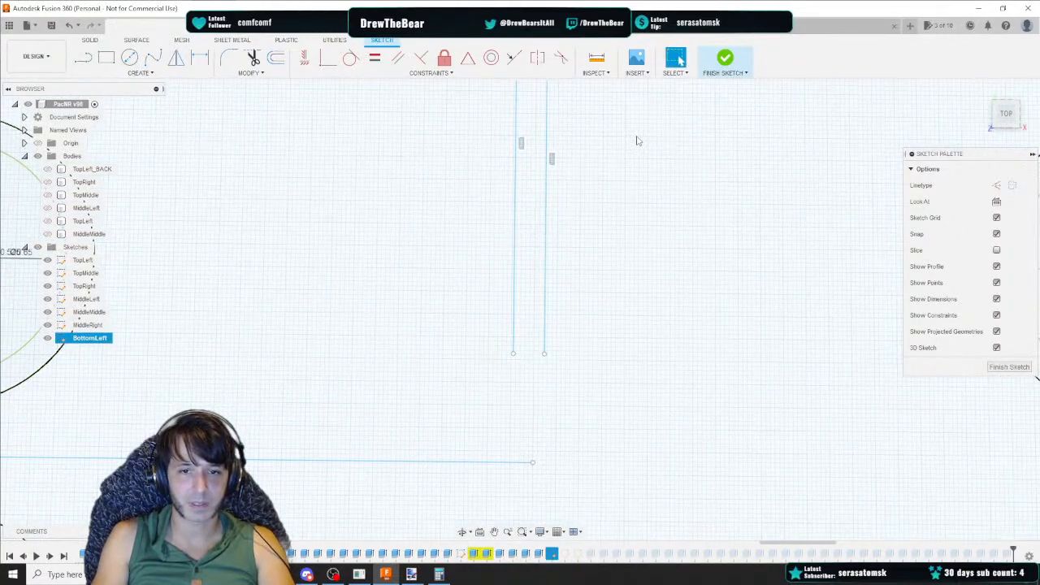
Draw a horizontal line 0.1 long leftward from where the vertical guide meets the channel's top edge
mouse_move(617, 124)
middle_down()
mouse_move(655, 246)
mouse_move(643, 235)
middle_up()
middle_drag(604, 272, 633, 379)
middle_drag(551, 213, 553, 248)
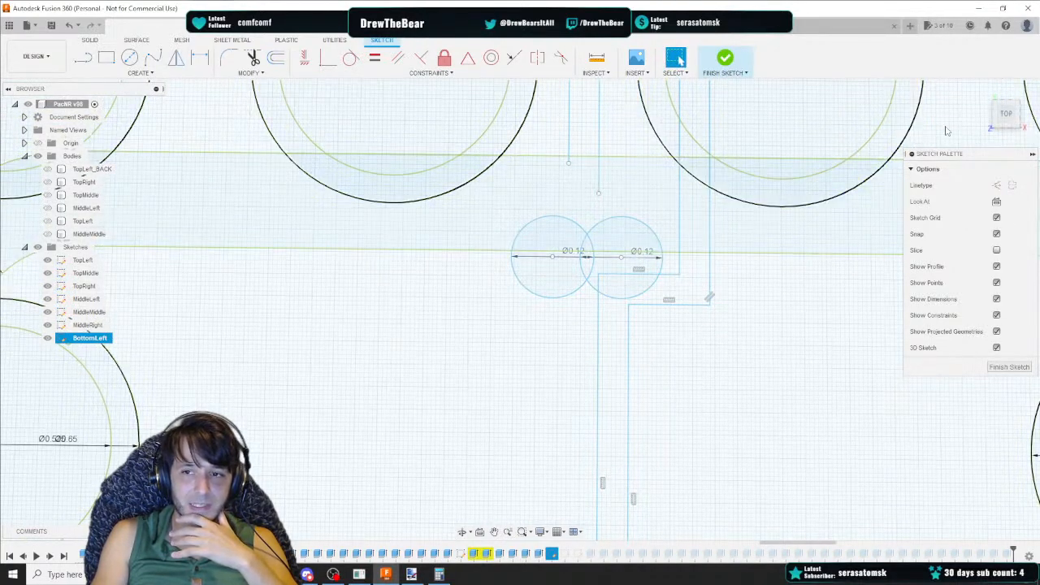
click(1005, 116)
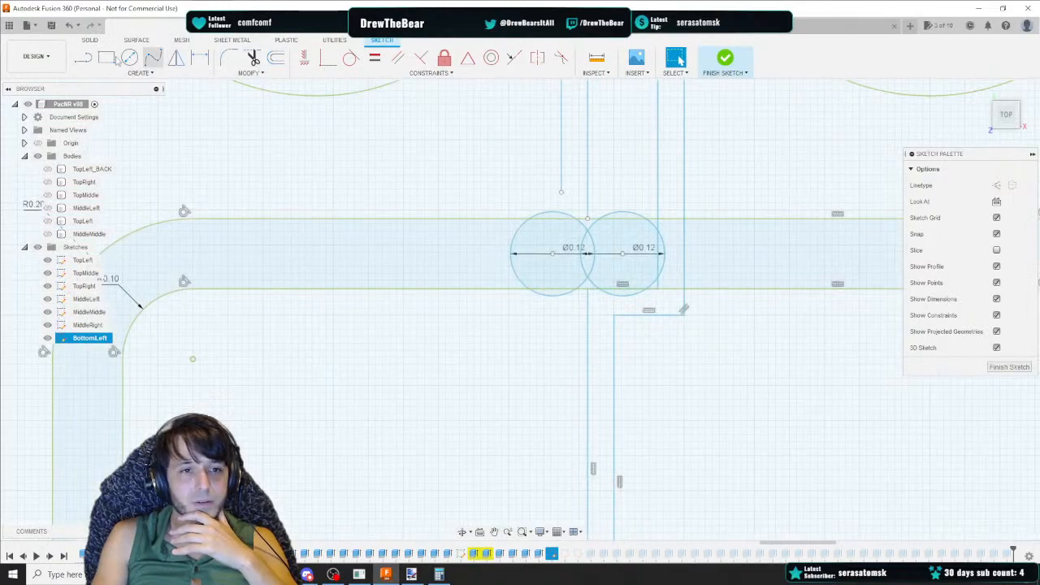
key(l)
drag(1010, 117, 1007, 117)
click(599, 192)
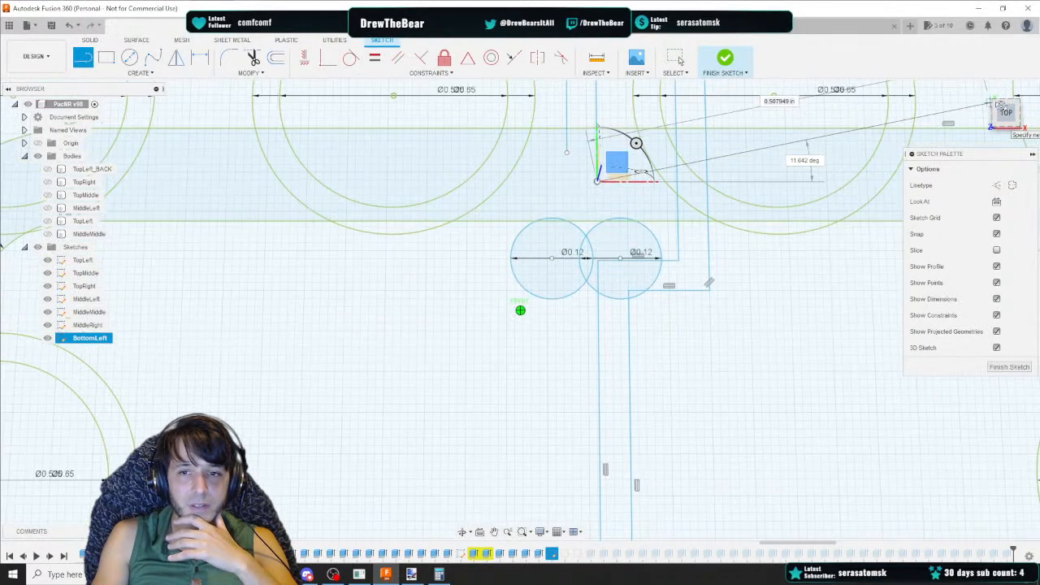
click(1006, 114)
drag(587, 218, 515, 215)
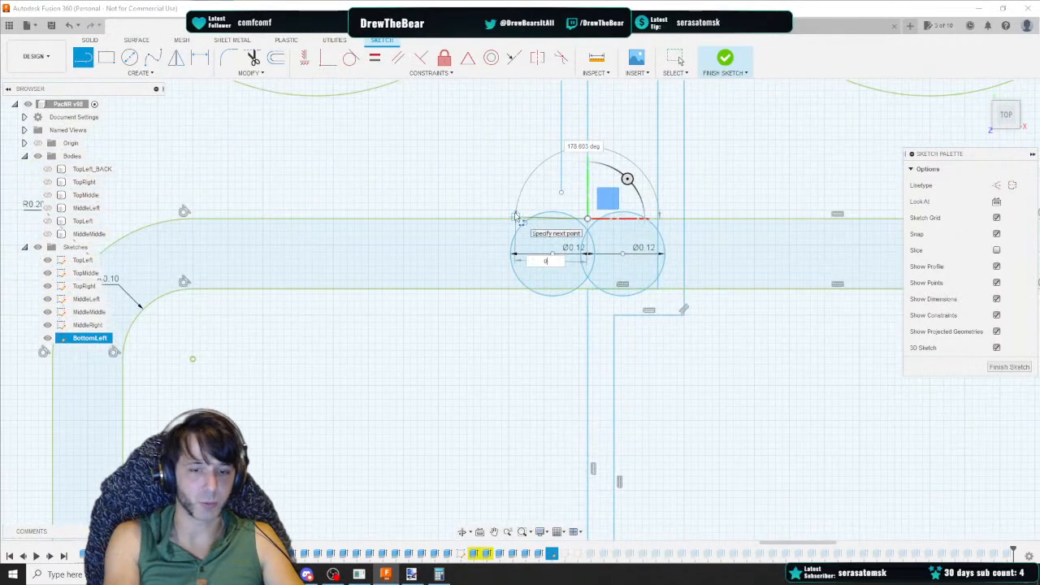
key(Tab)
key(Tab)
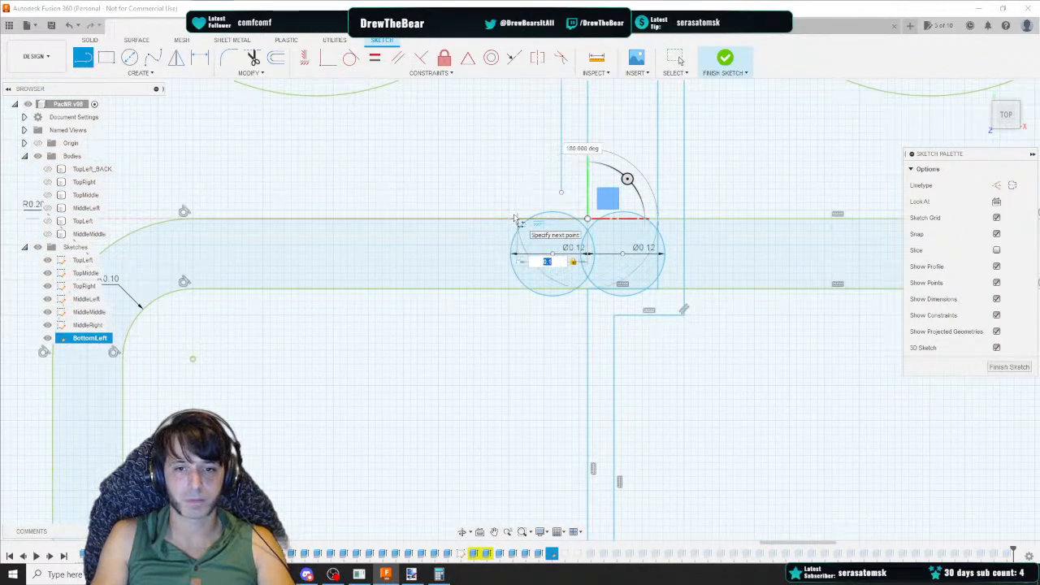
click(514, 218)
key(Escape)
Draw a vertical line 0.6125 long downward from the left end of the 0.1 horizontal line
drag(1006, 116, 1005, 118)
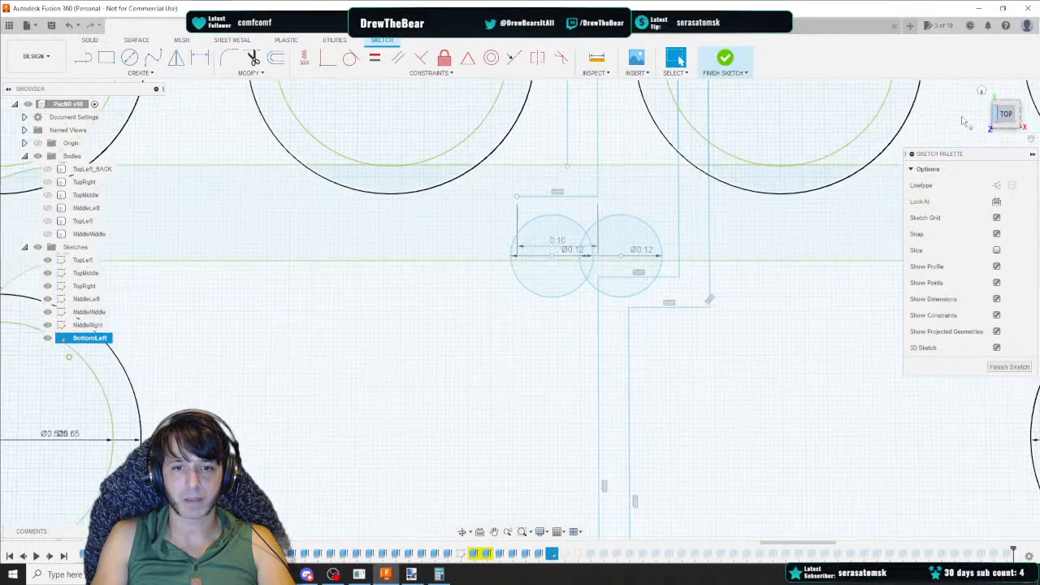
click(83, 57)
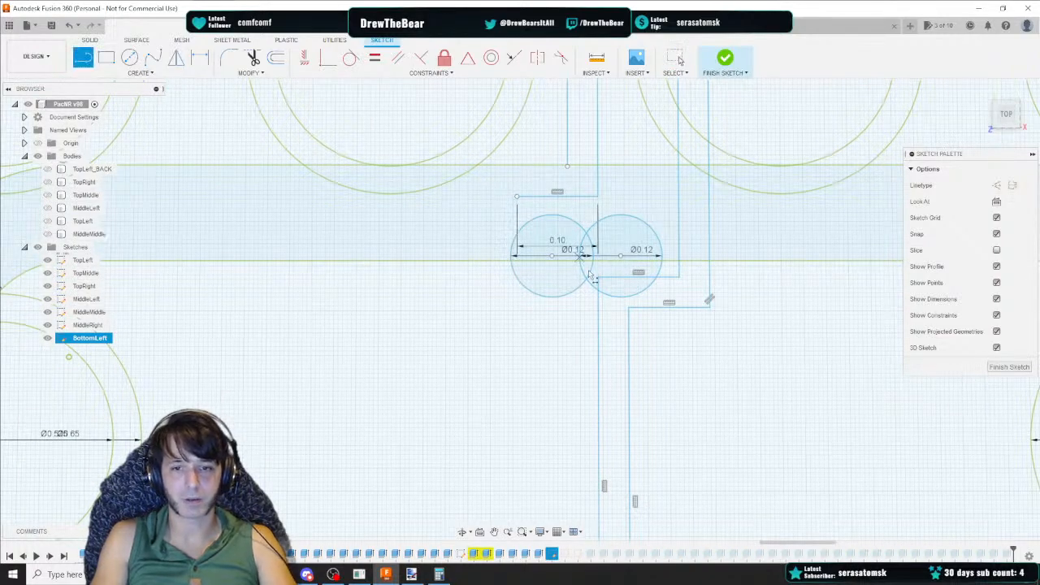
key(Escape)
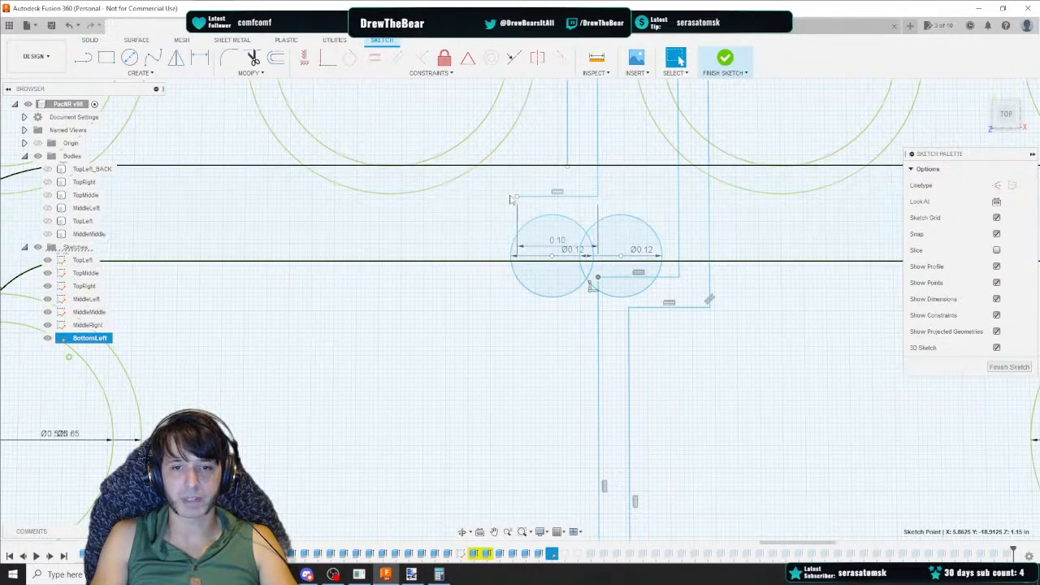
click(516, 197)
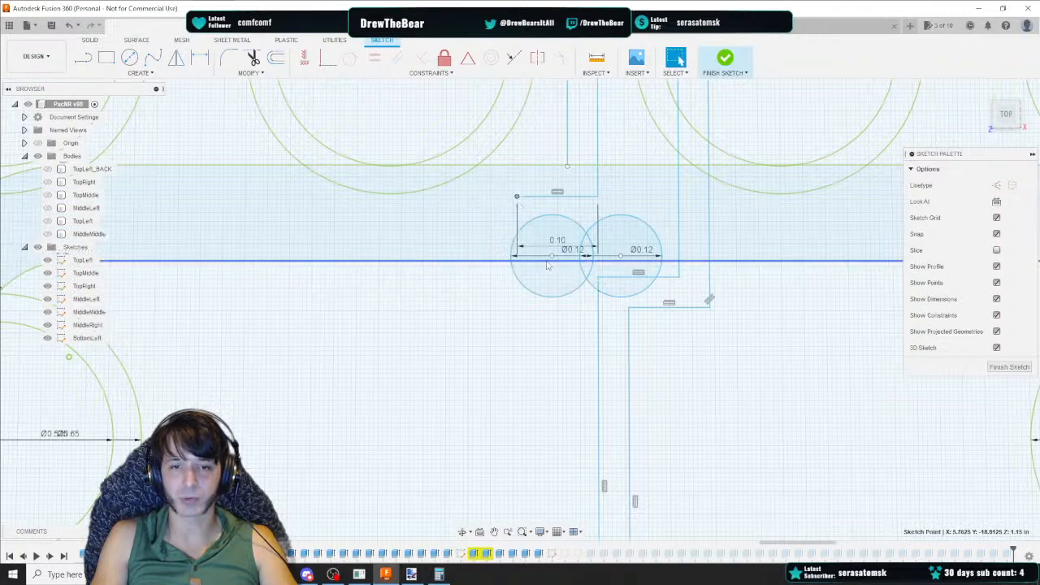
click(599, 318)
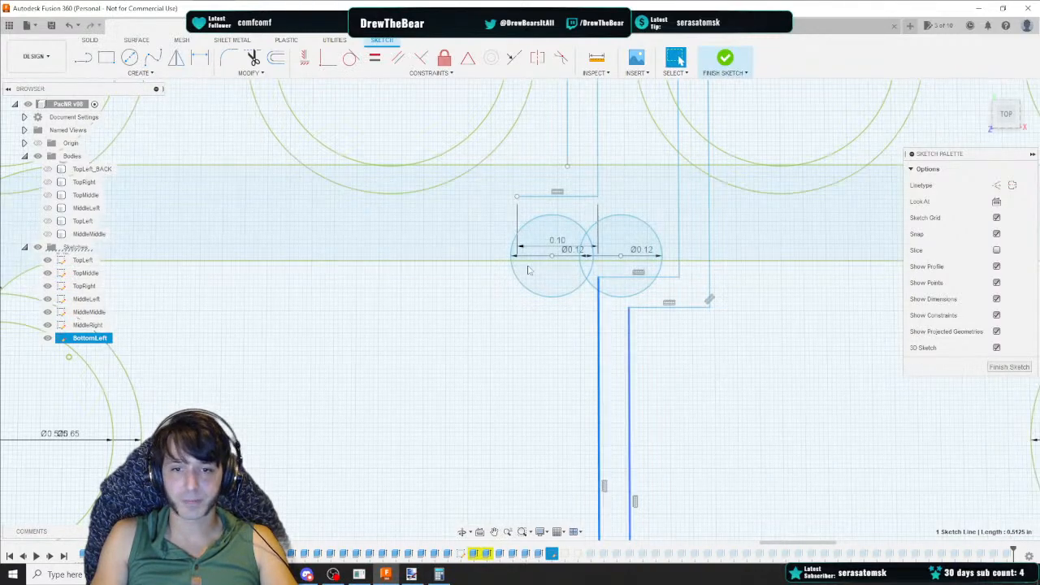
click(83, 57)
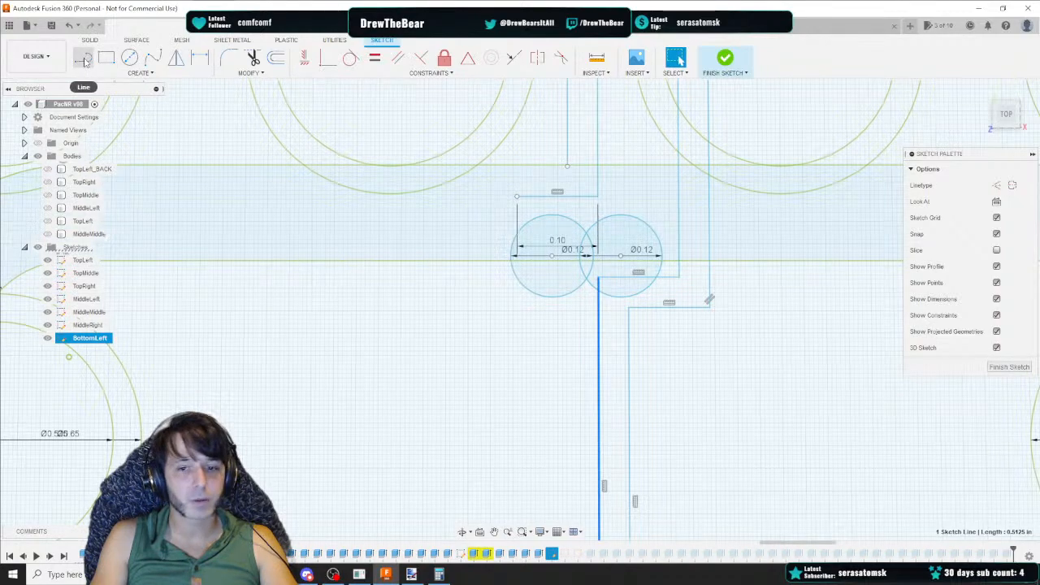
click(517, 196)
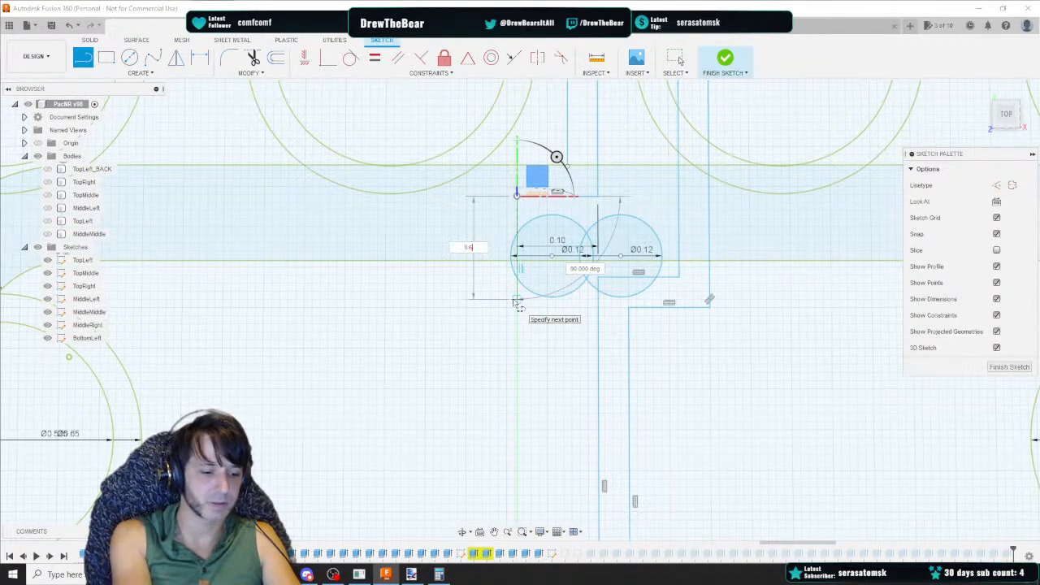
middle_drag(565, 530, 479, 212)
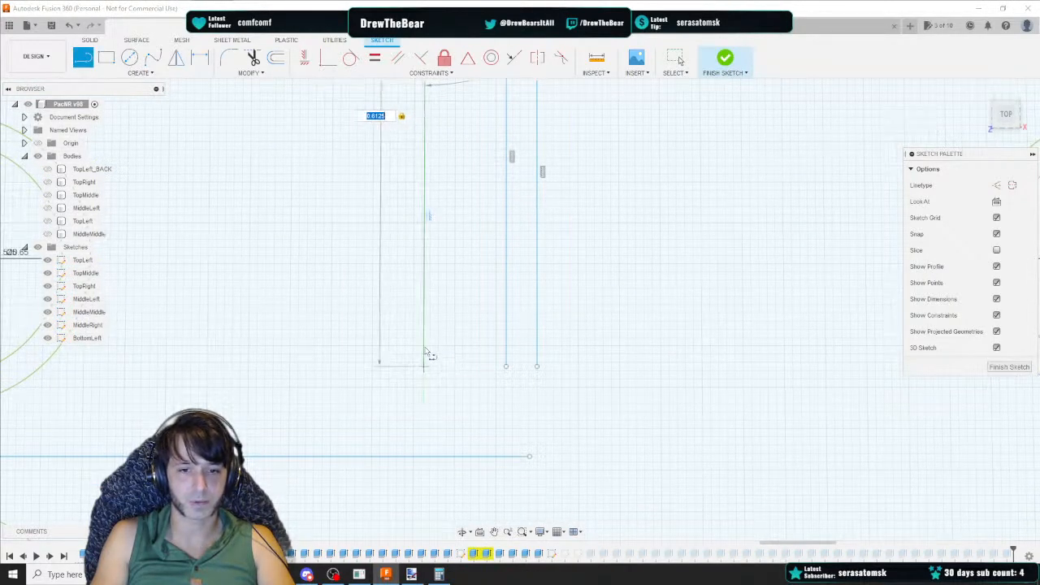
click(426, 352)
key(Escape)
middle_drag(411, 162, 503, 495)
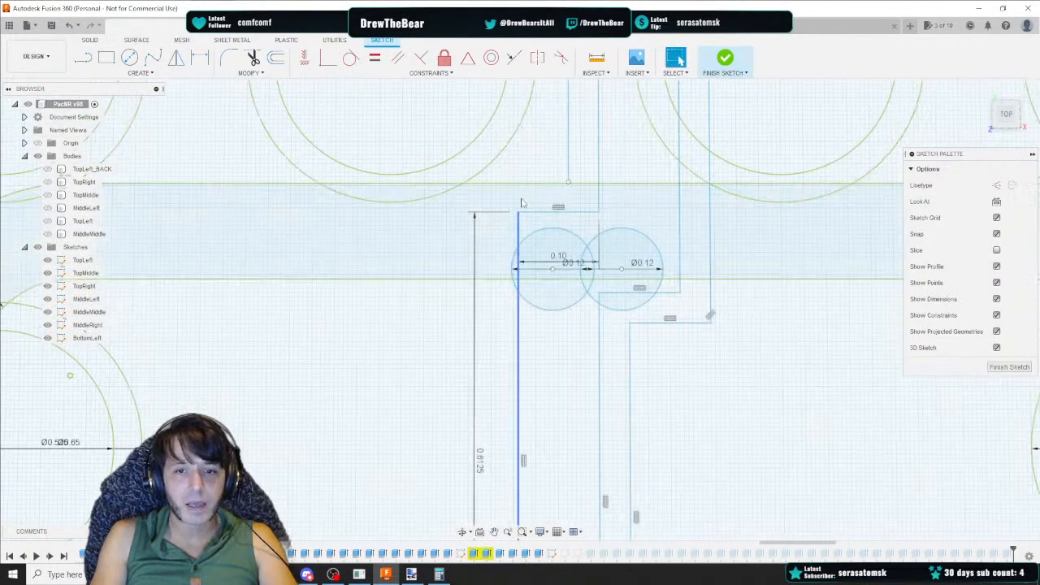
Draw another 0.1 horizontal line leftward from the upper vertical guide's end point above the channel
click(80, 58)
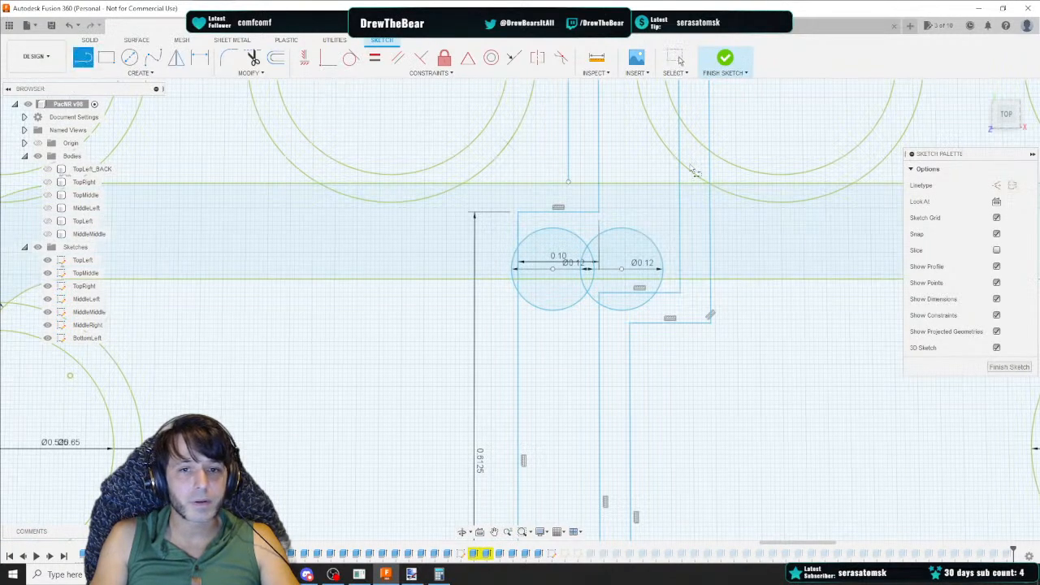
drag(1007, 118, 1008, 113)
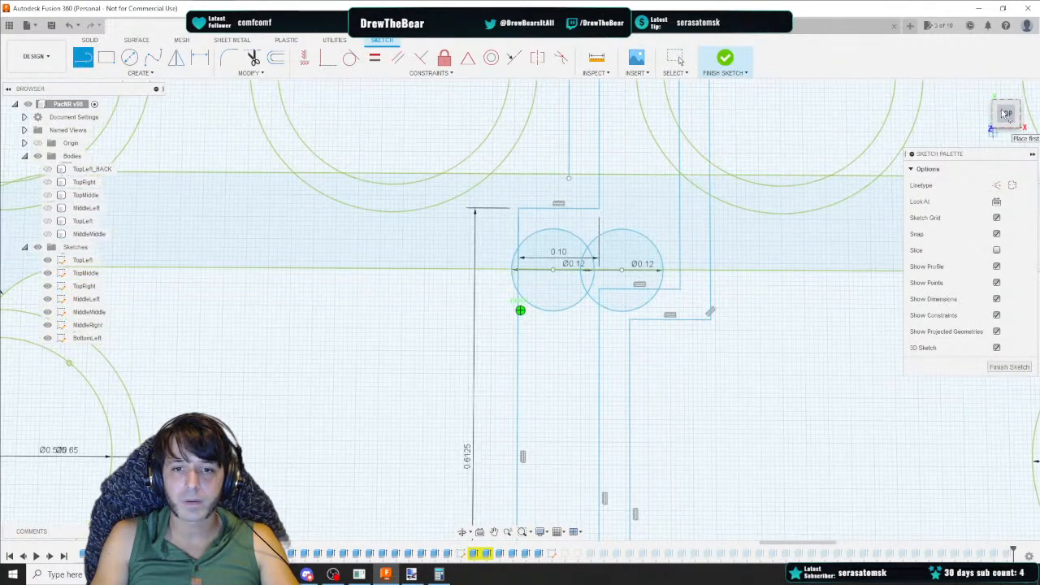
click(569, 178)
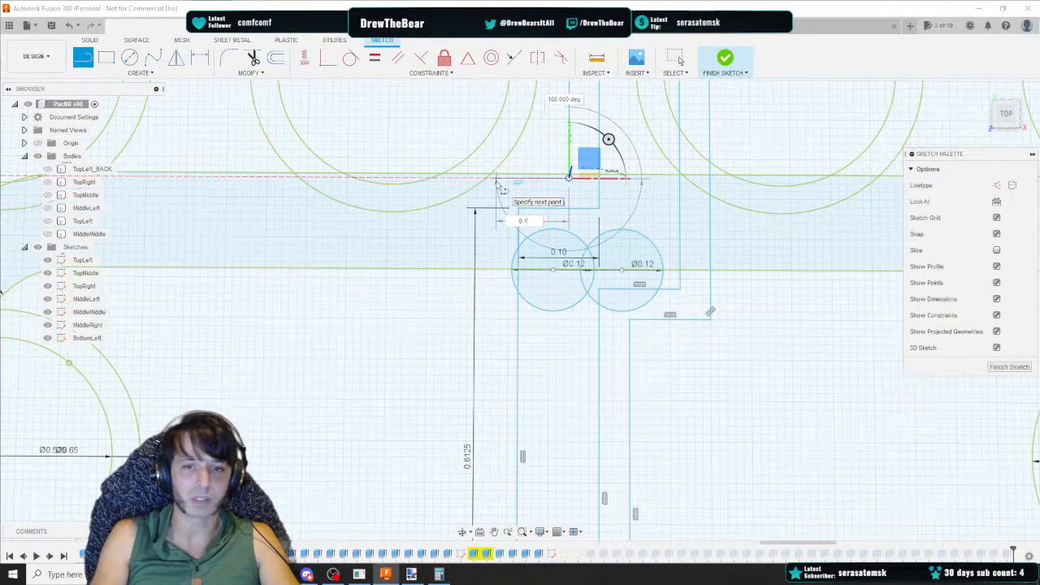
key(Escape)
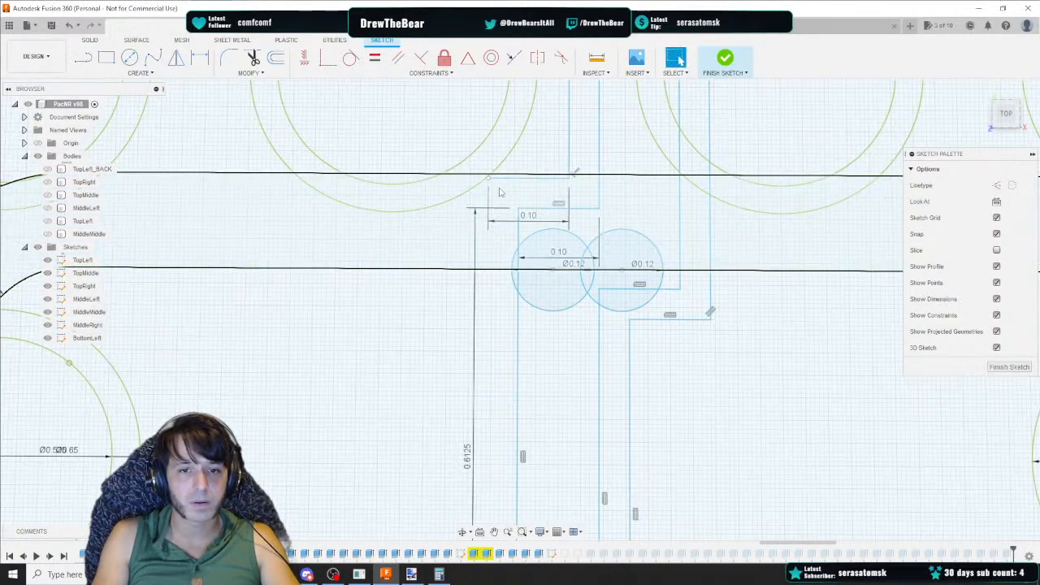
Draw a 0.65 vertical line downward from the corner point at the left end of the upper 0.1 line
click(518, 231)
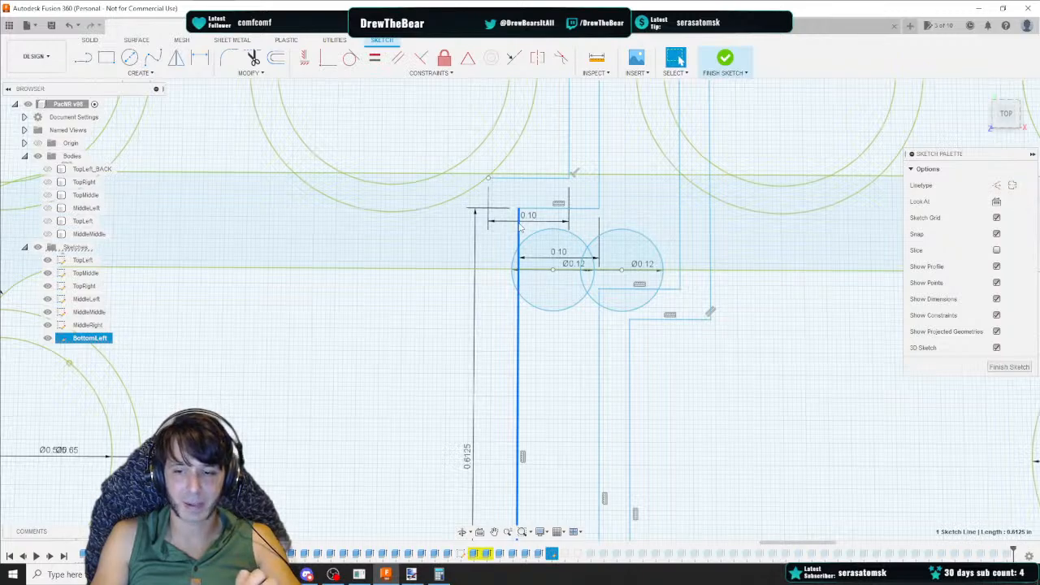
click(1, 290)
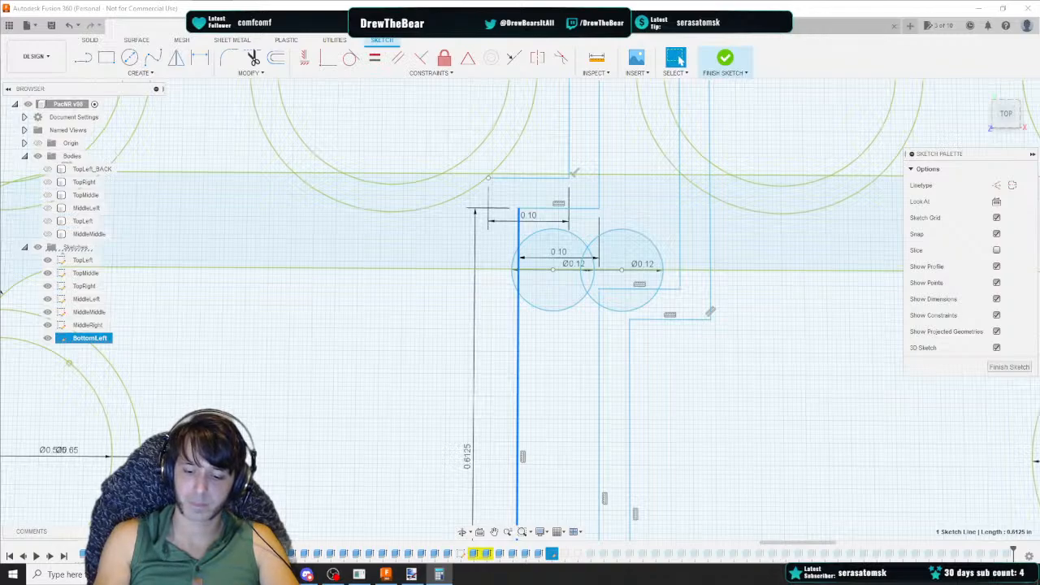
click(83, 60)
click(488, 178)
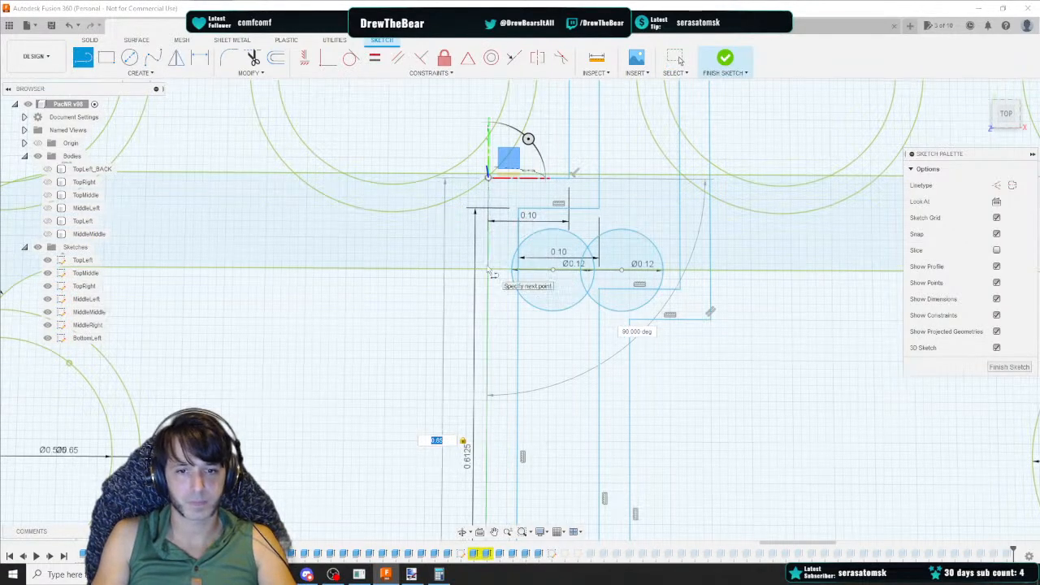
key(Return)
Delete the old 0.6125 vertical line, its dimensions and the other stray segments around the junction
click(476, 256)
key(Delete)
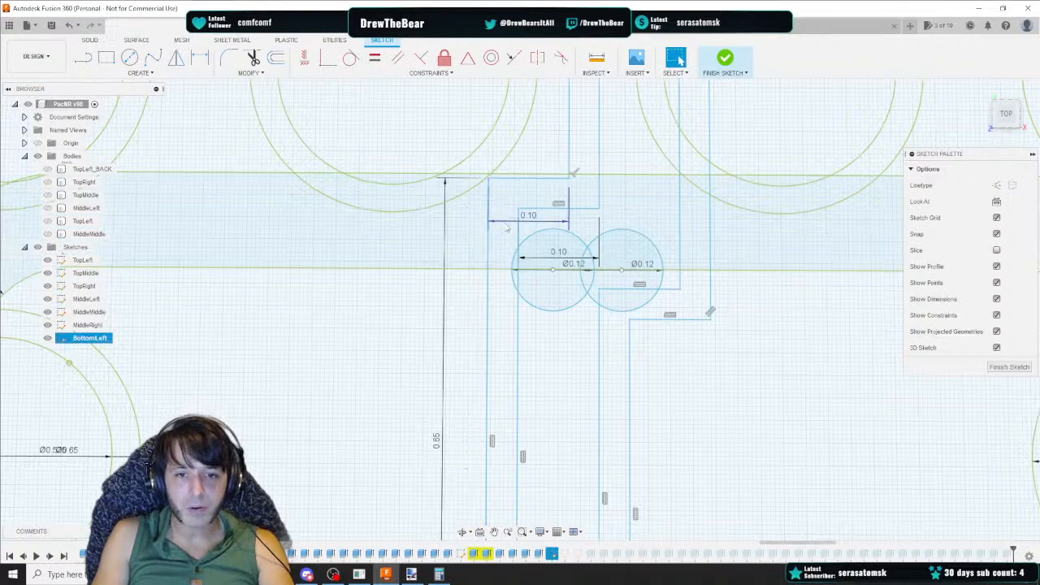
click(509, 223)
key(Delete)
click(444, 239)
key(Delete)
mouse_move(459, 422)
middle_down()
mouse_move(429, 239)
mouse_move(442, 330)
mouse_move(457, 179)
middle_up()
click(579, 132)
key(Delete)
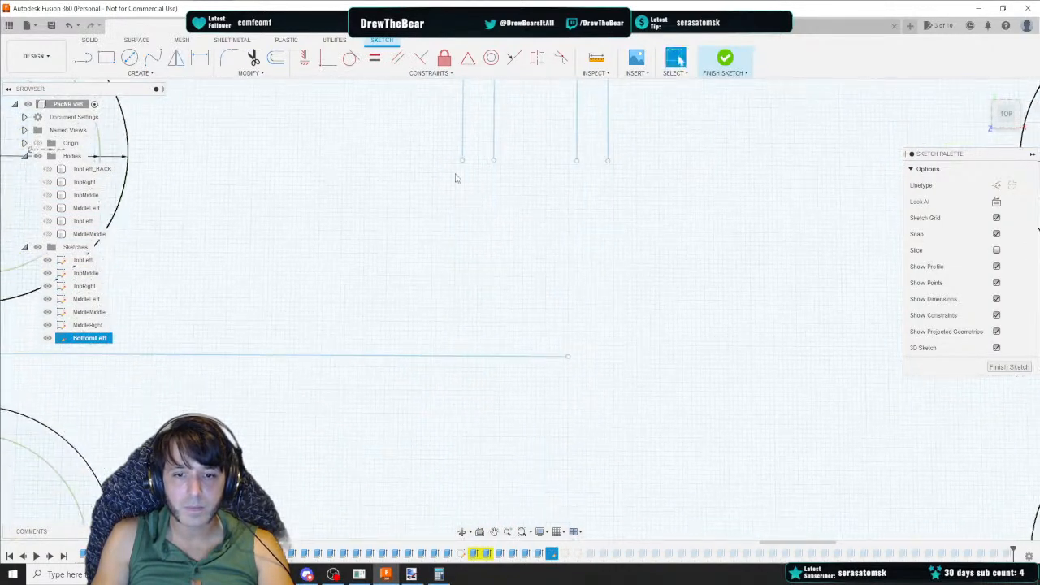
Move the long horizontal guide line 1.10 in along the Z direction
middle_drag(446, 254, 377, 332)
scroll(520, 319, down, 4)
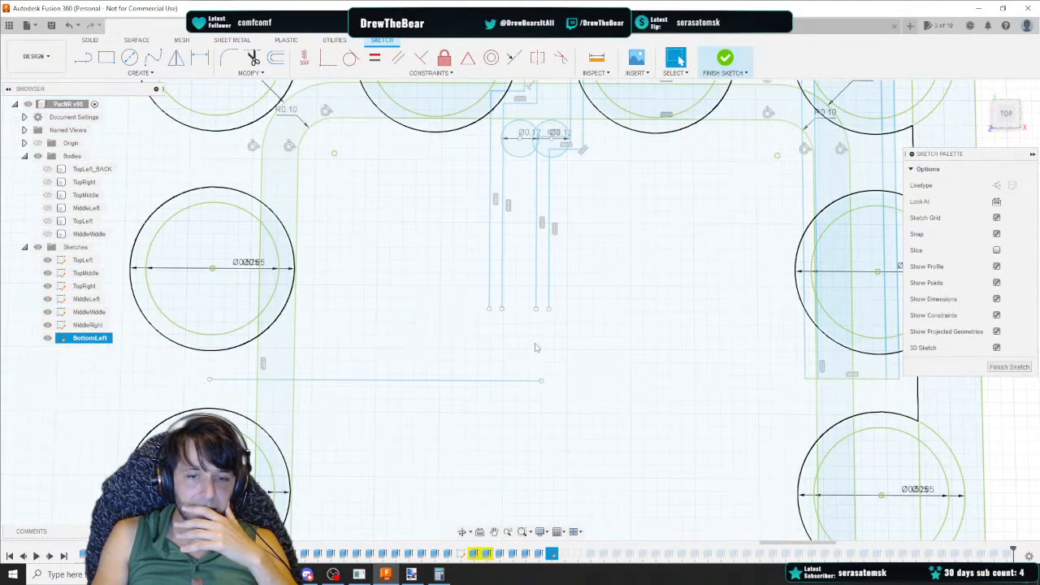
click(524, 379)
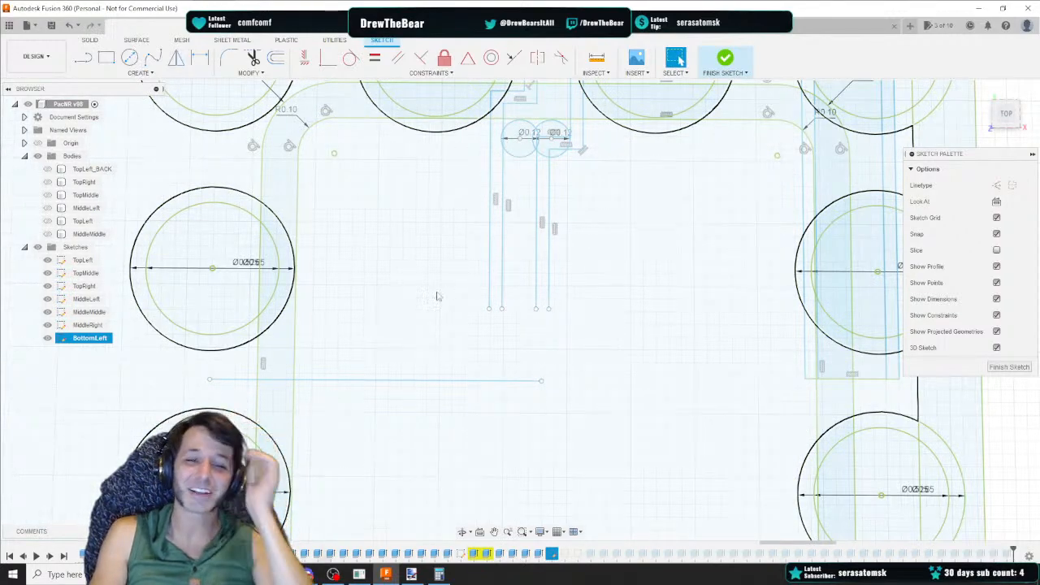
scroll(362, 355, down, 5)
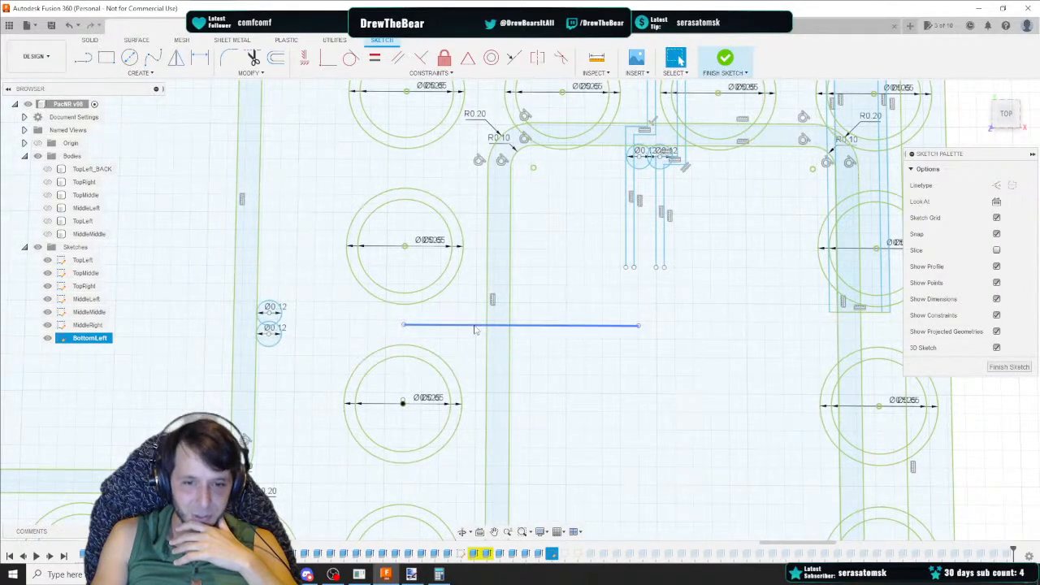
scroll(463, 333, up, 2)
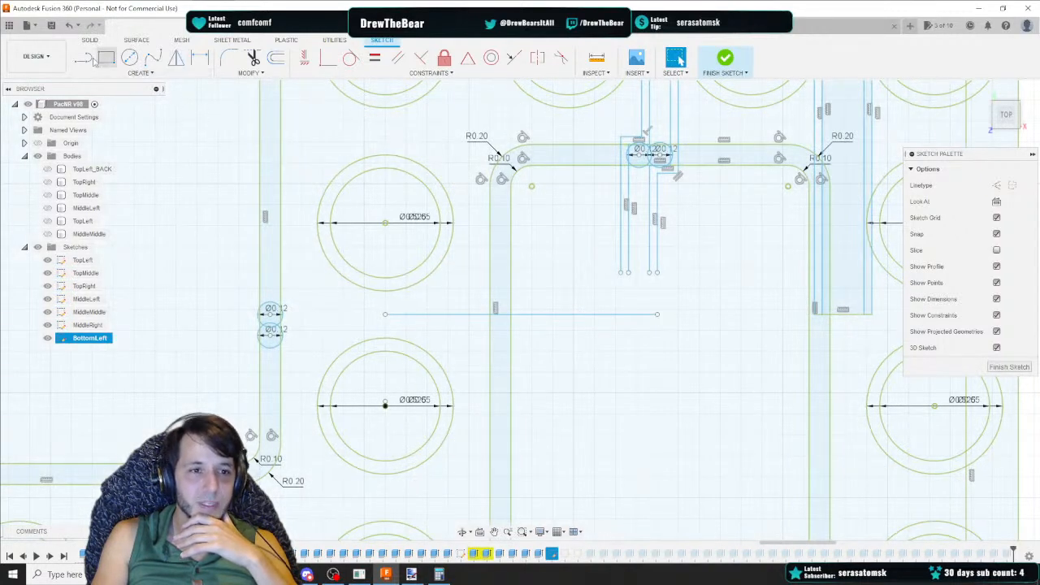
key(l)
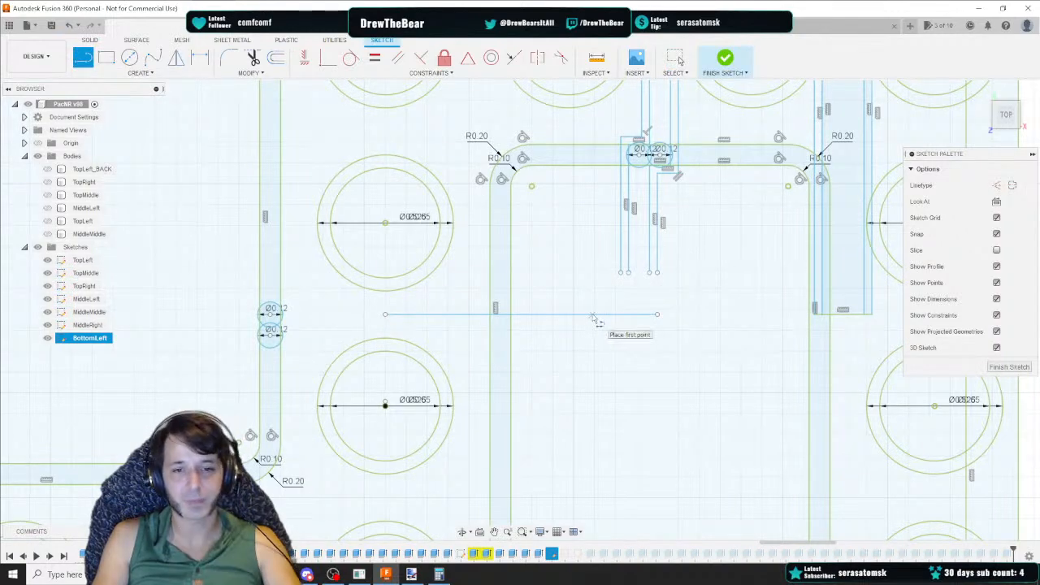
key(Escape)
click(595, 315)
right_click(593, 323)
key(Escape)
key(m)
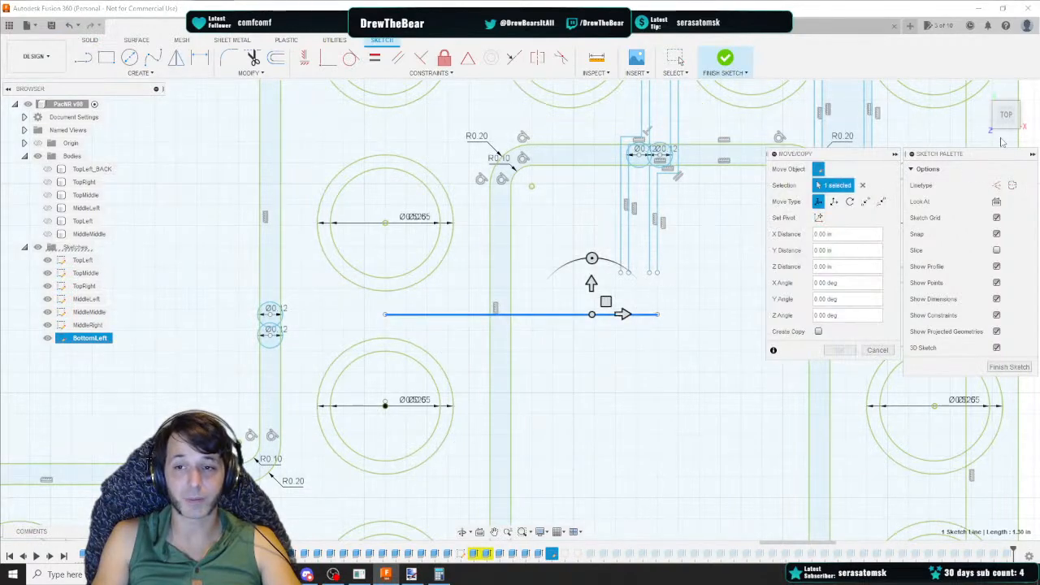
drag(1006, 122, 1005, 98)
drag(582, 358, 596, 289)
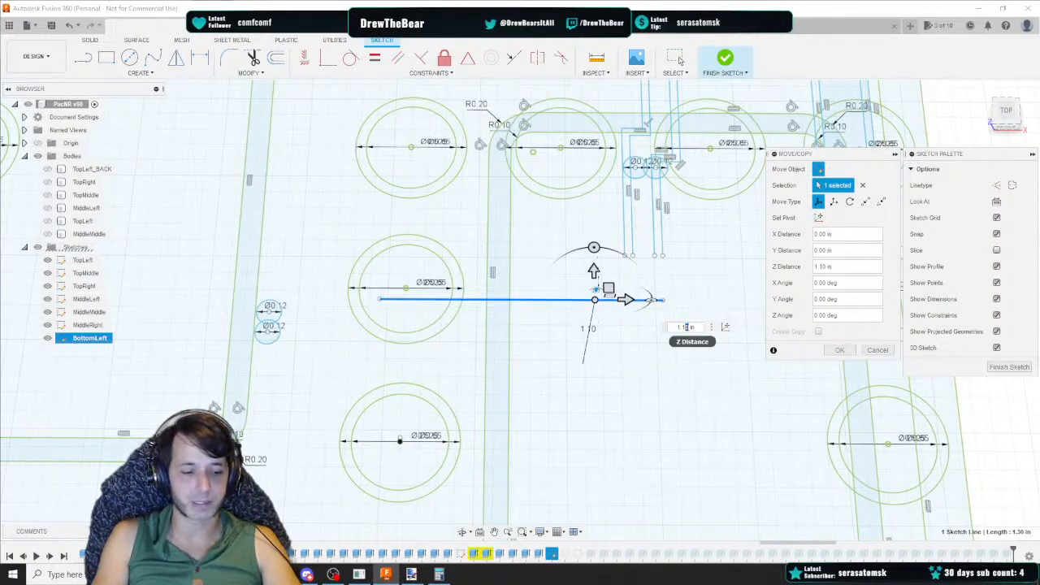
key(Return)
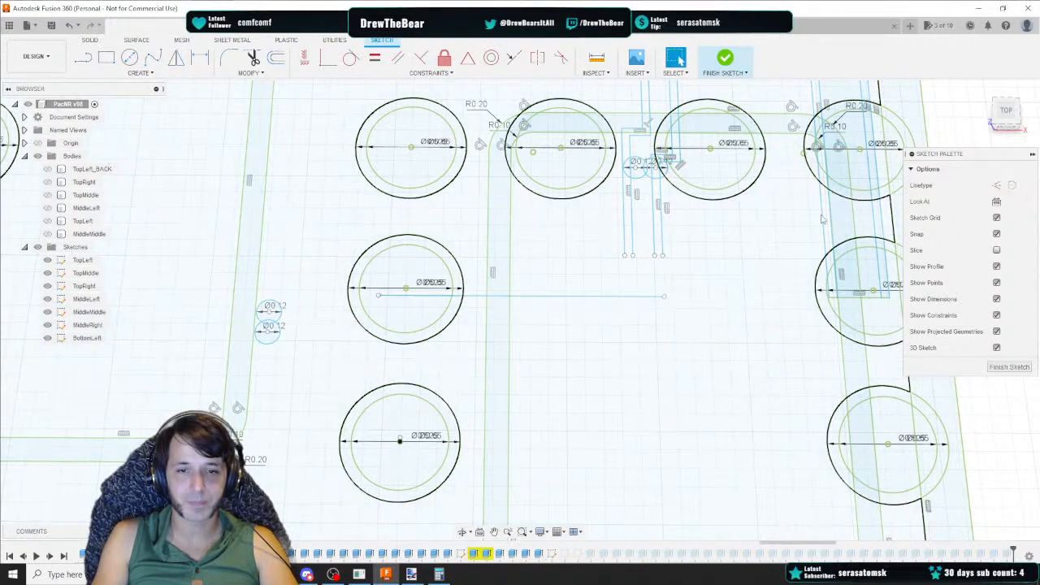
scroll(662, 318, up, 2)
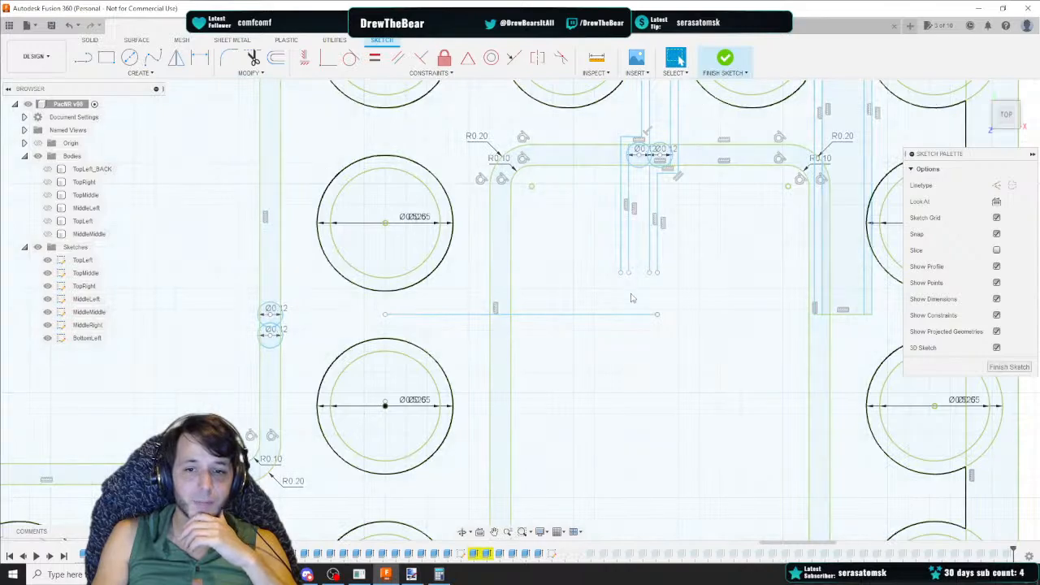
key(r)
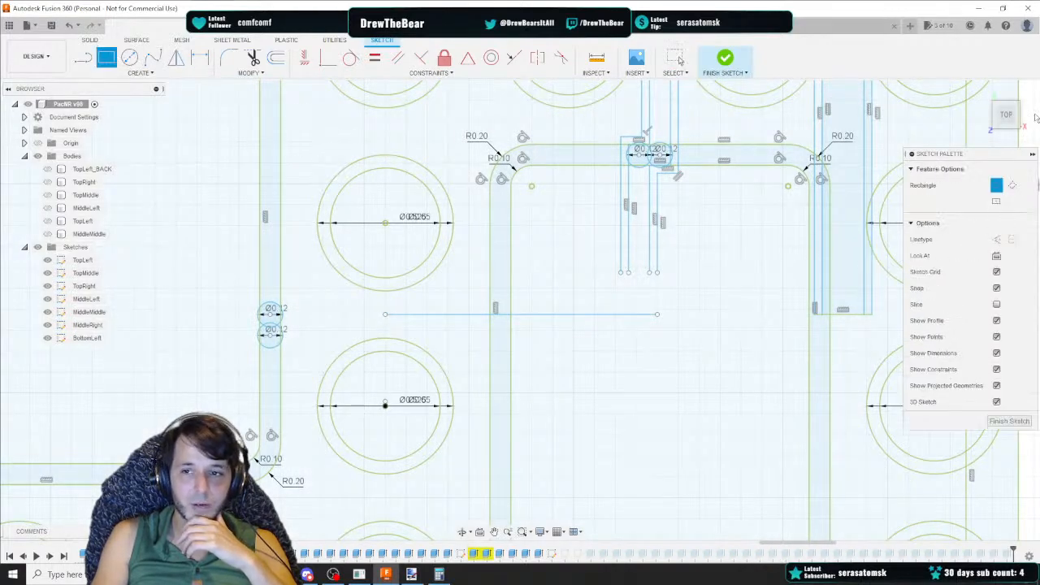
drag(1010, 119, 1010, 114)
click(659, 266)
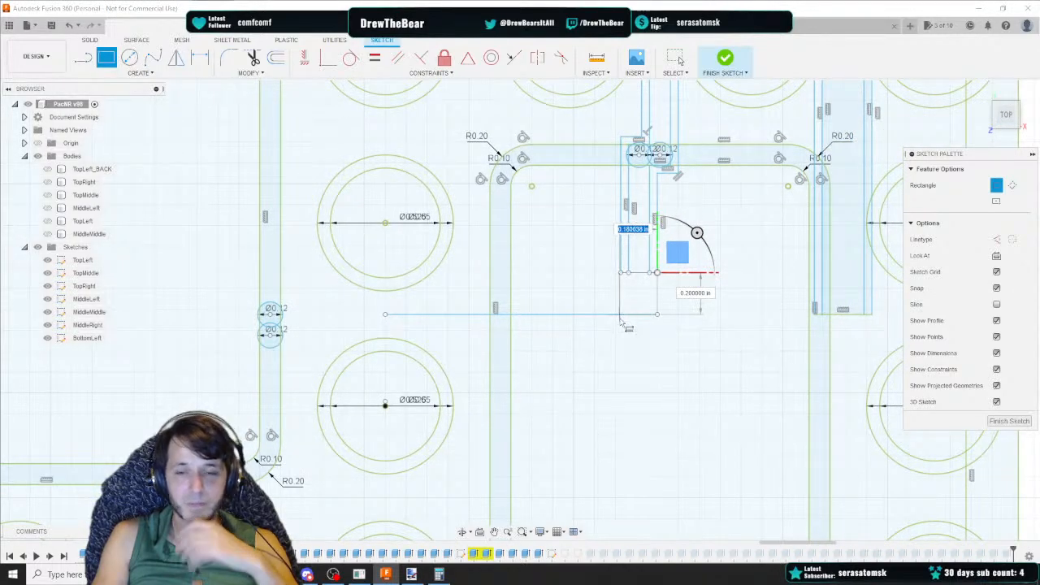
key(Escape)
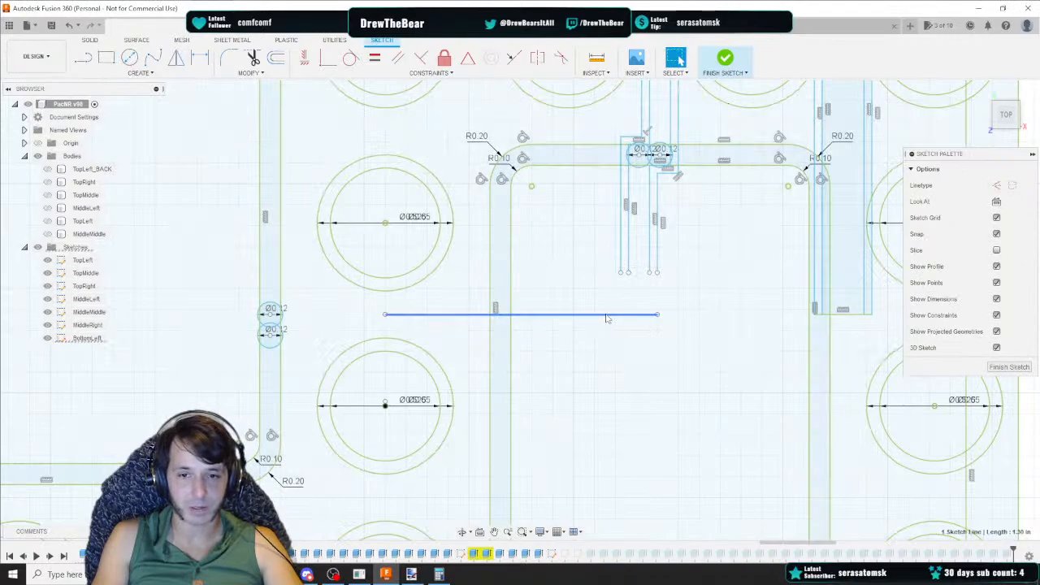
Move the long horizontal guide line up 0.05 in
click(608, 317)
right_click(606, 317)
click(575, 328)
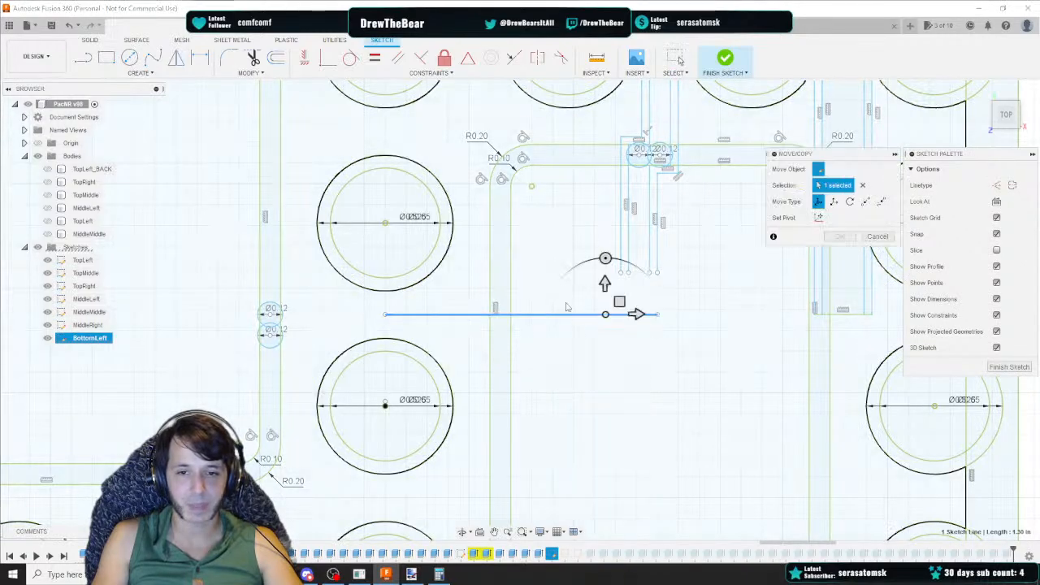
drag(605, 282, 604, 269)
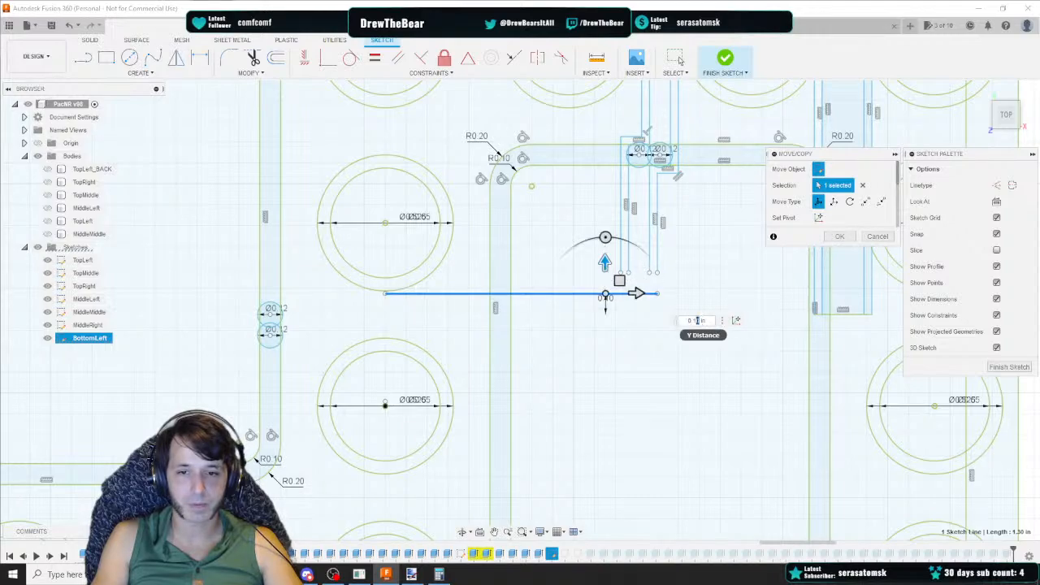
text(0.05)
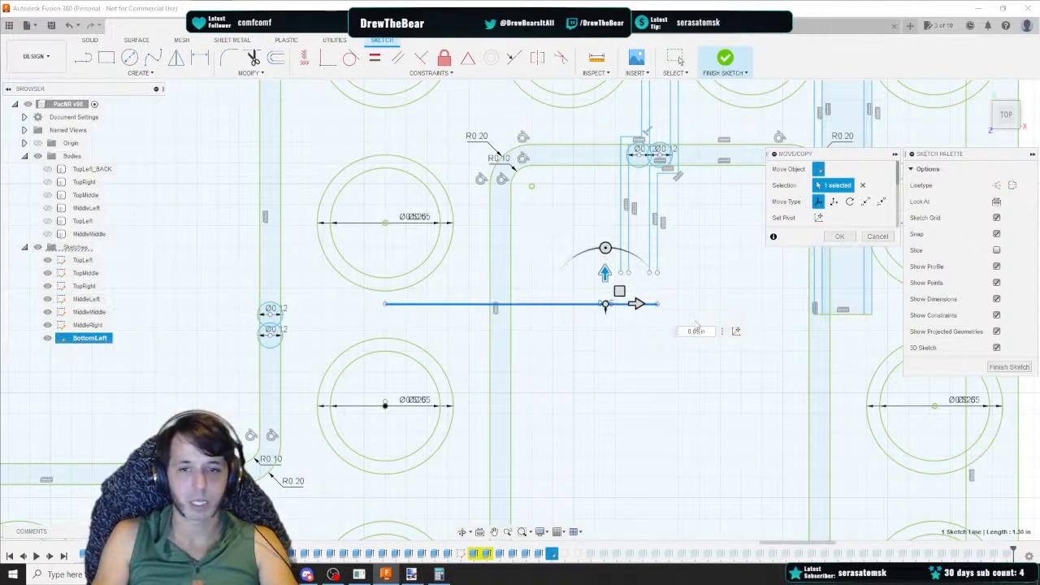
key(Return)
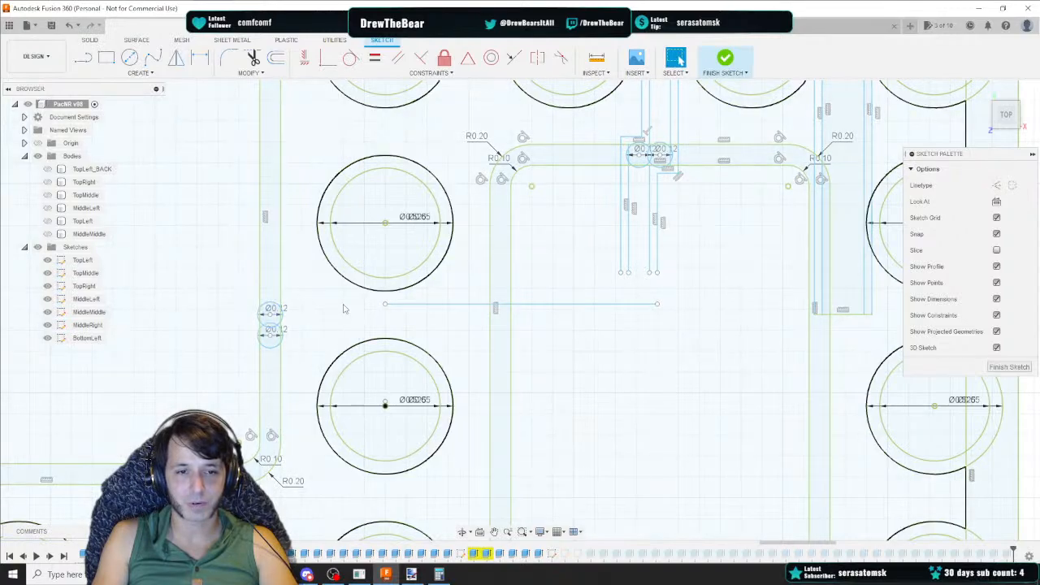
Delete the 0.65 vertical line at the left of the channel junction
click(468, 307)
key(ctrl+v)
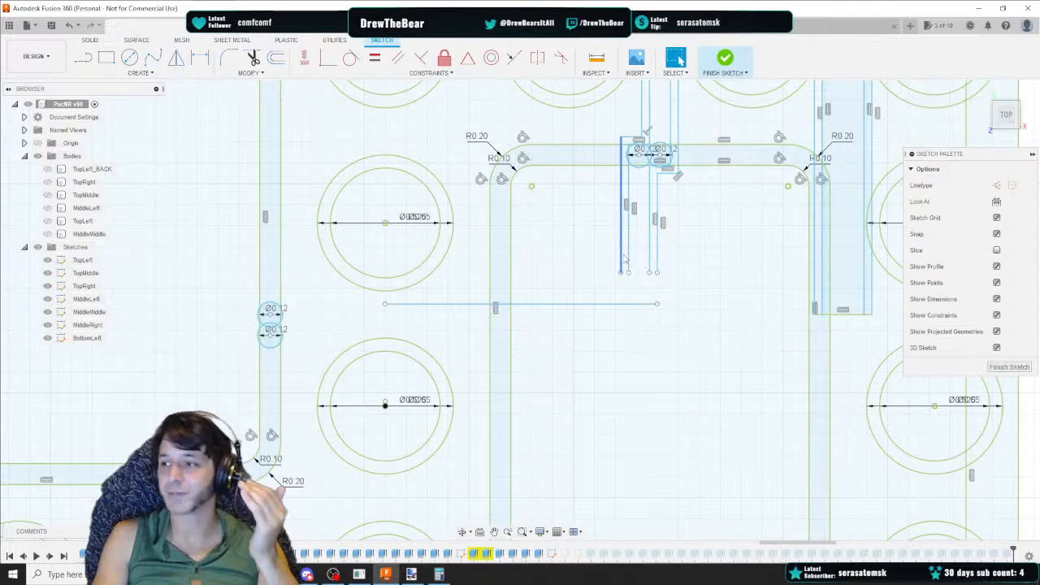
click(623, 258)
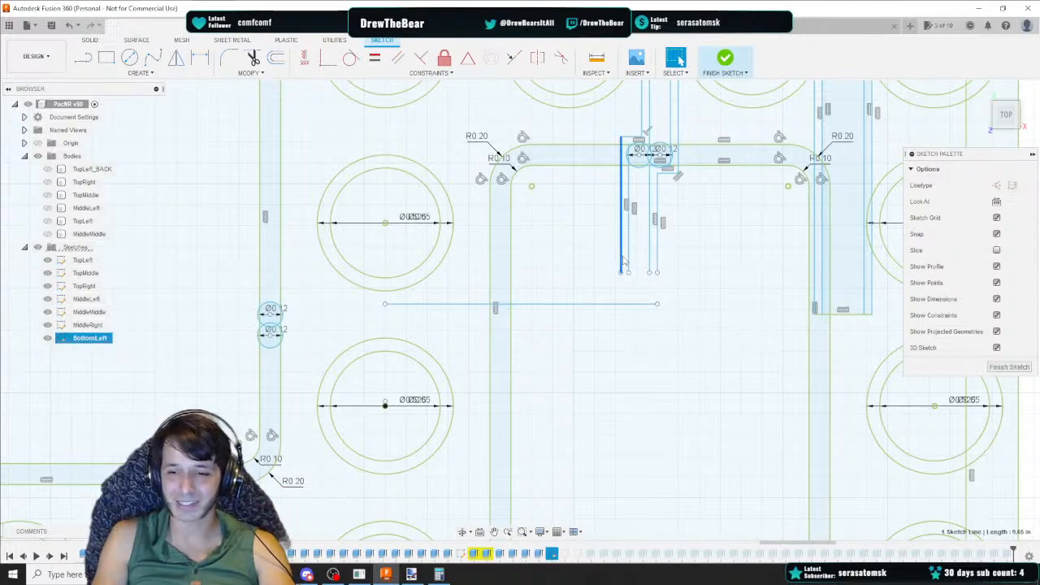
key(Delete)
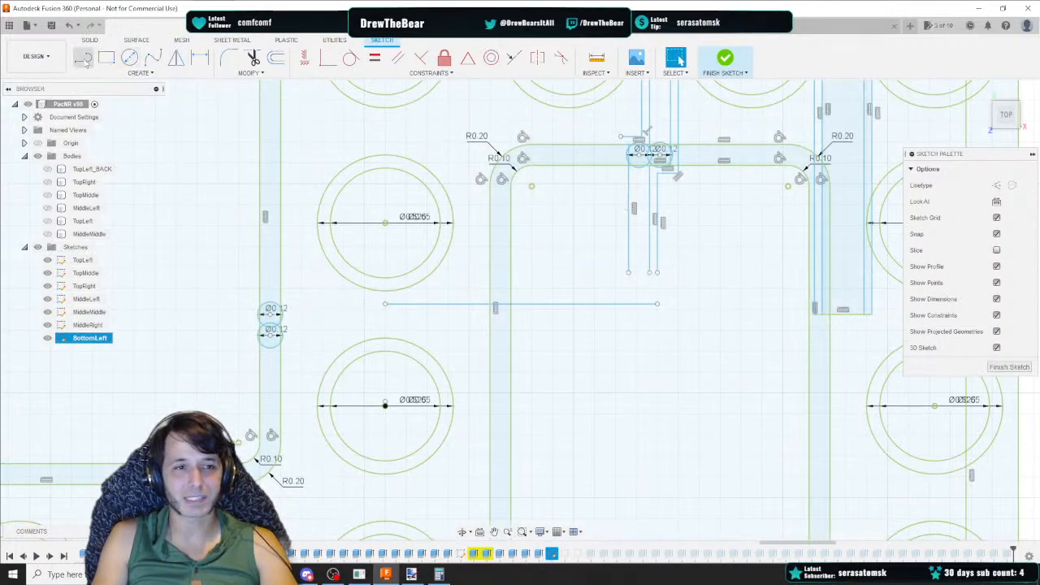
Draw a 0.60 vertical line down from the channel's top edge and delete the 0.6125 line beside it
click(83, 58)
scroll(744, 123, down, 2)
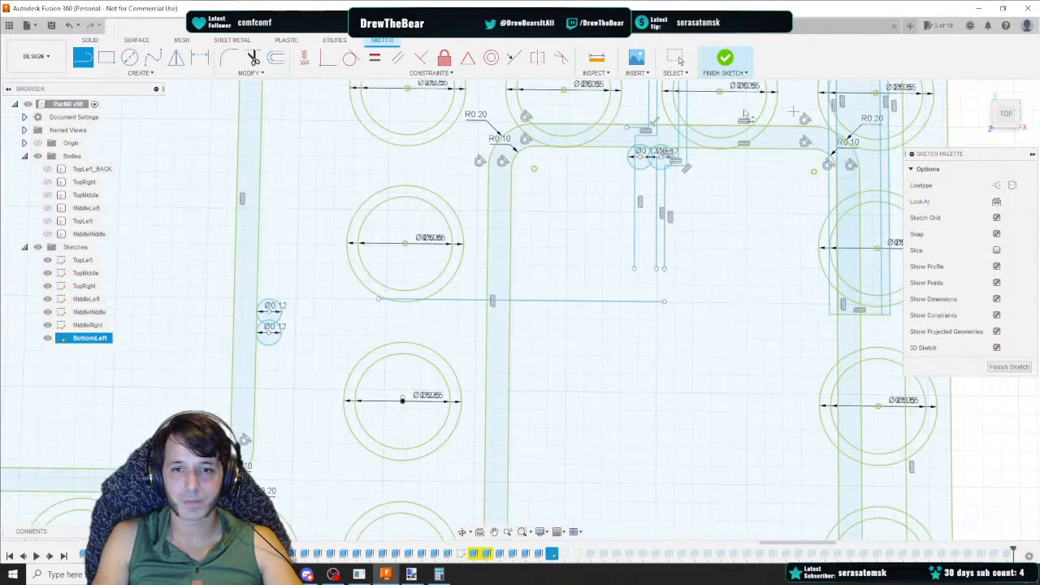
click(629, 127)
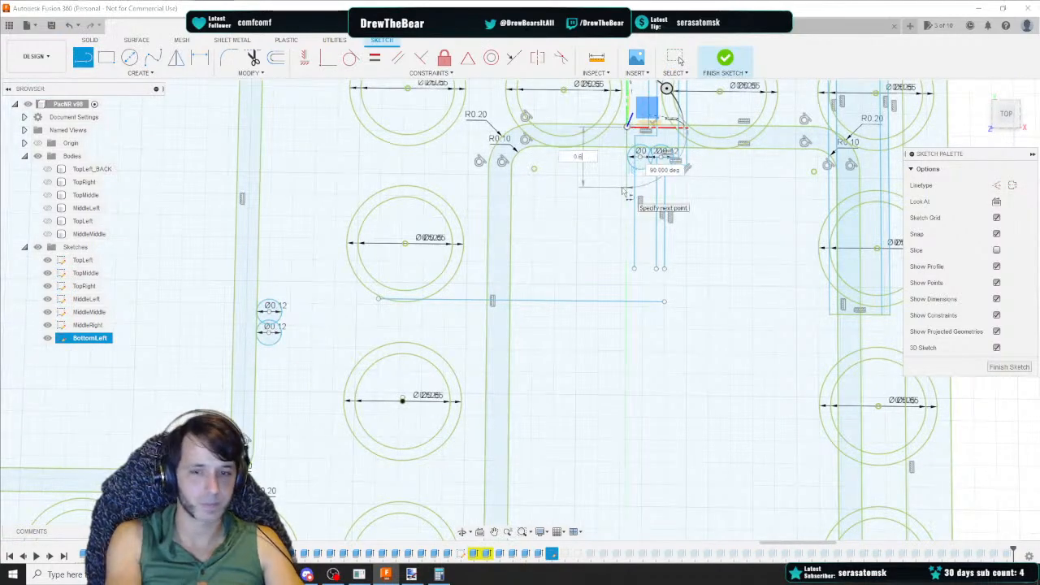
click(634, 267)
key(Escape)
click(636, 201)
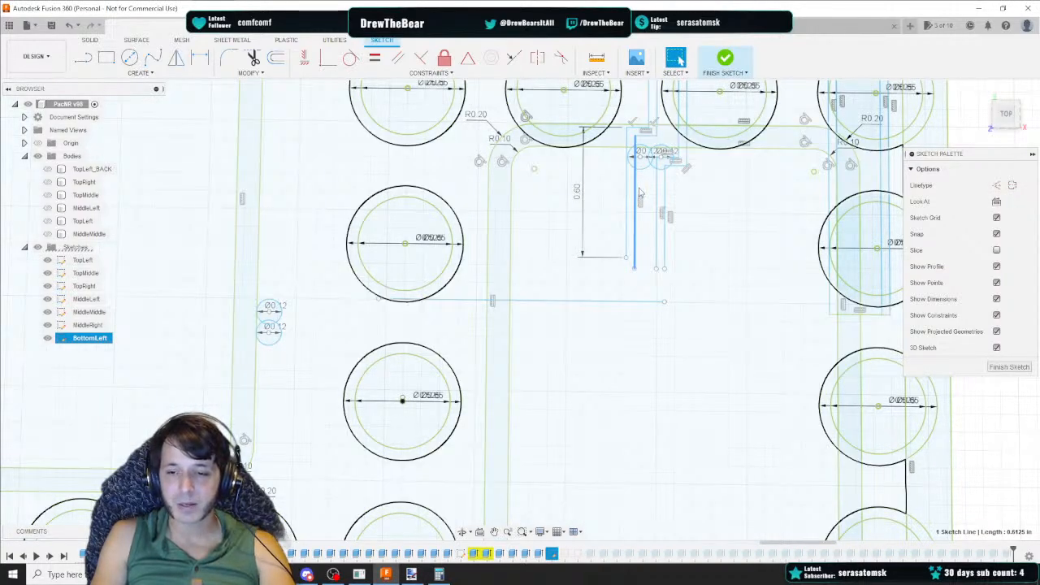
key(Delete)
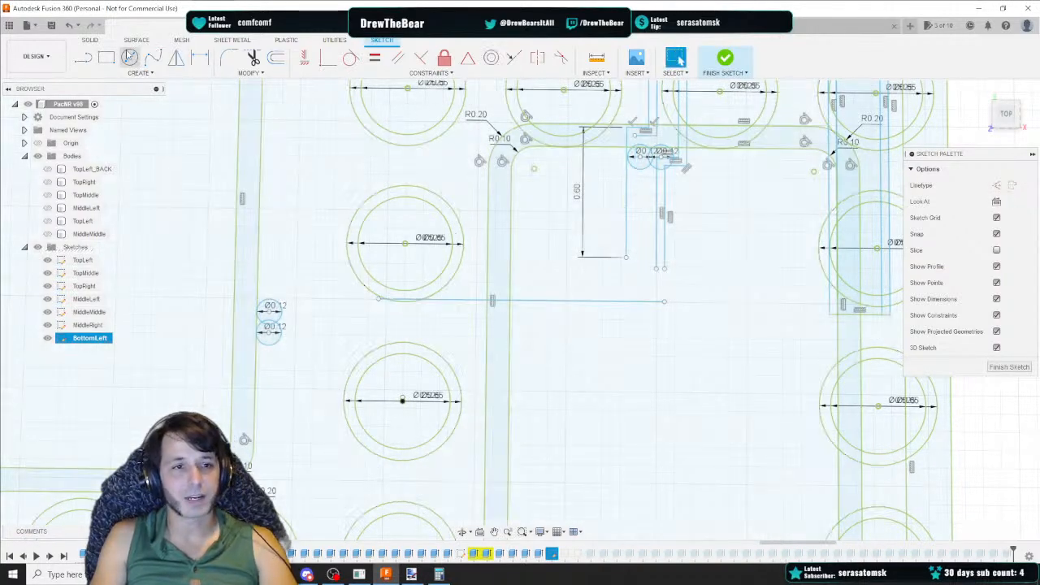
Draw a 0.5625 vertical line down from the channel's top edge beside the small circles
key(l)
click(635, 133)
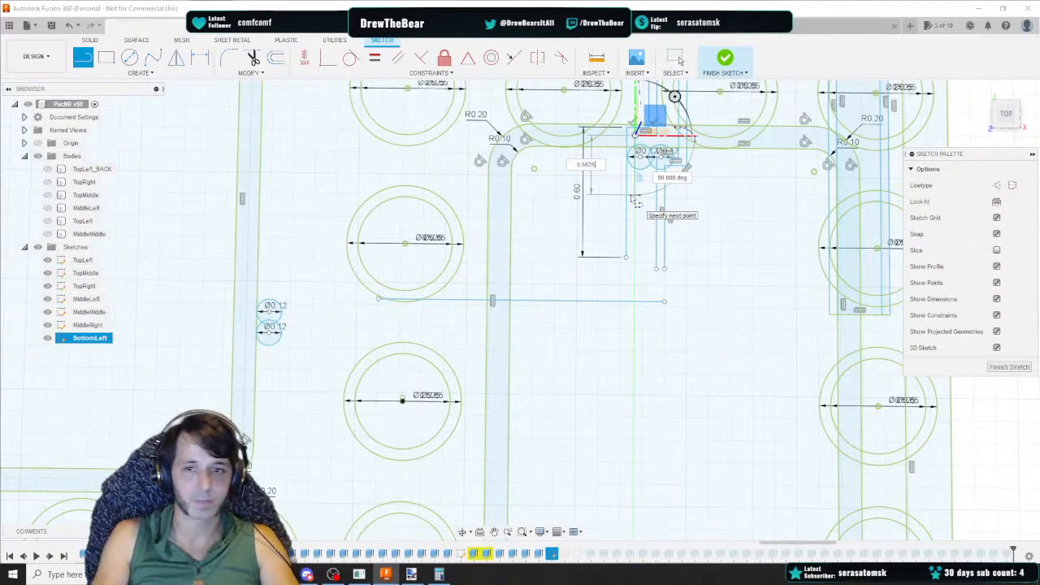
key(Return)
key(Delete)
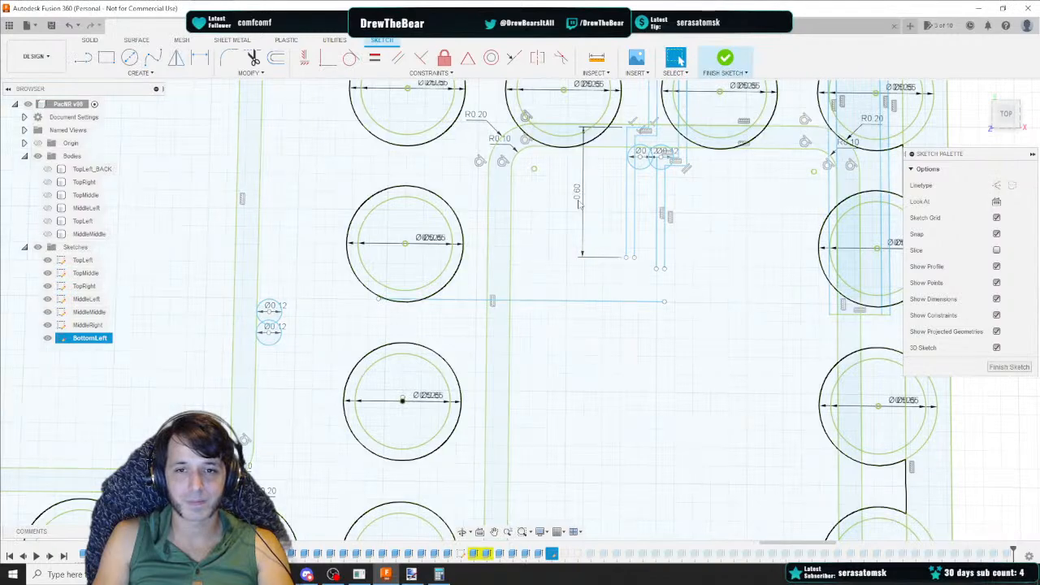
Delete the 0.60 dimension and the 0.5125 vertical line to its right
click(581, 203)
key(Delete)
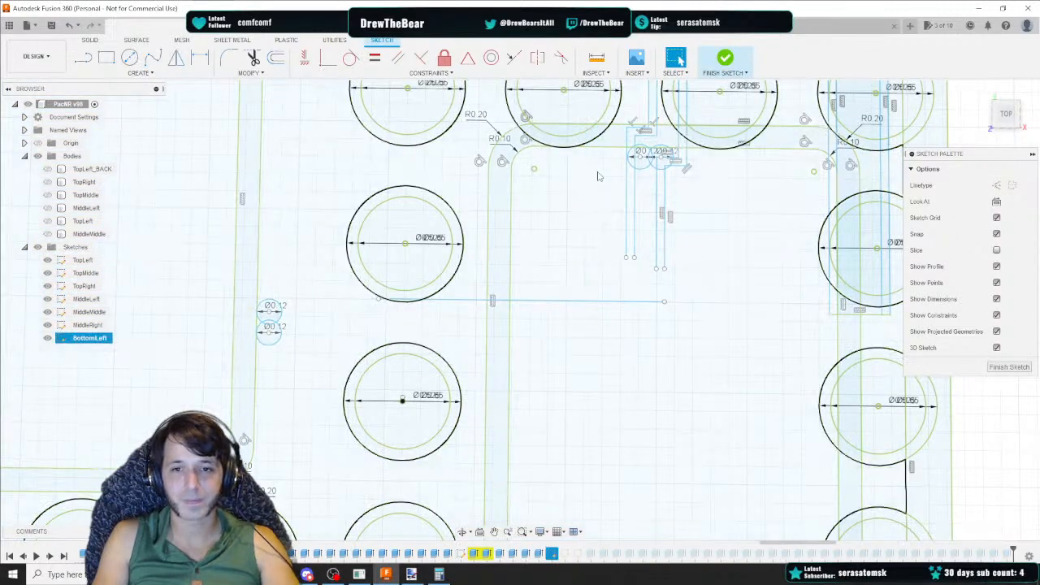
click(657, 185)
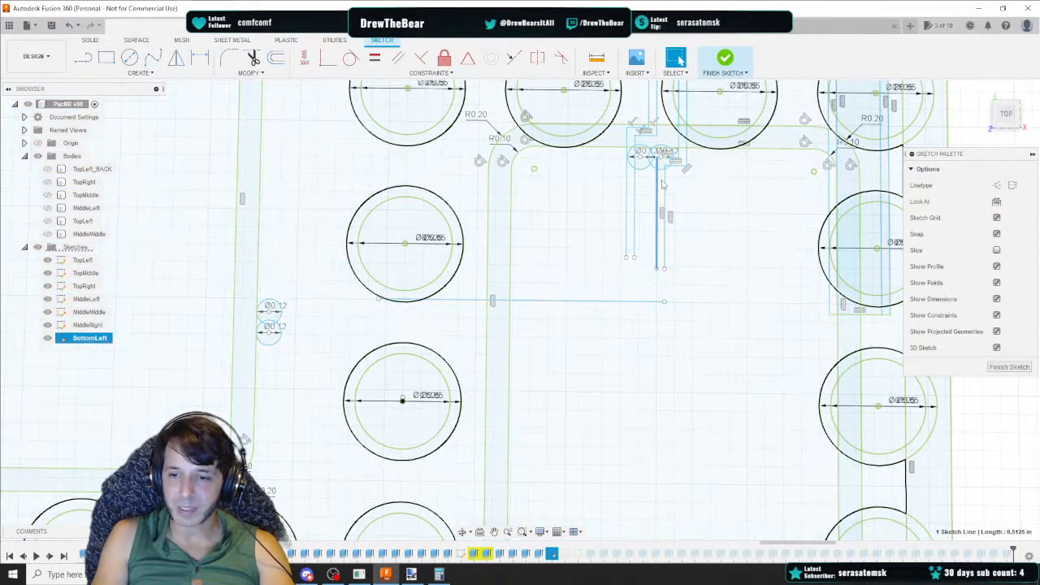
key(Delete)
Draw a 0.4625 vertical line down from the left small circle and delete the vertical line to its right
key(l)
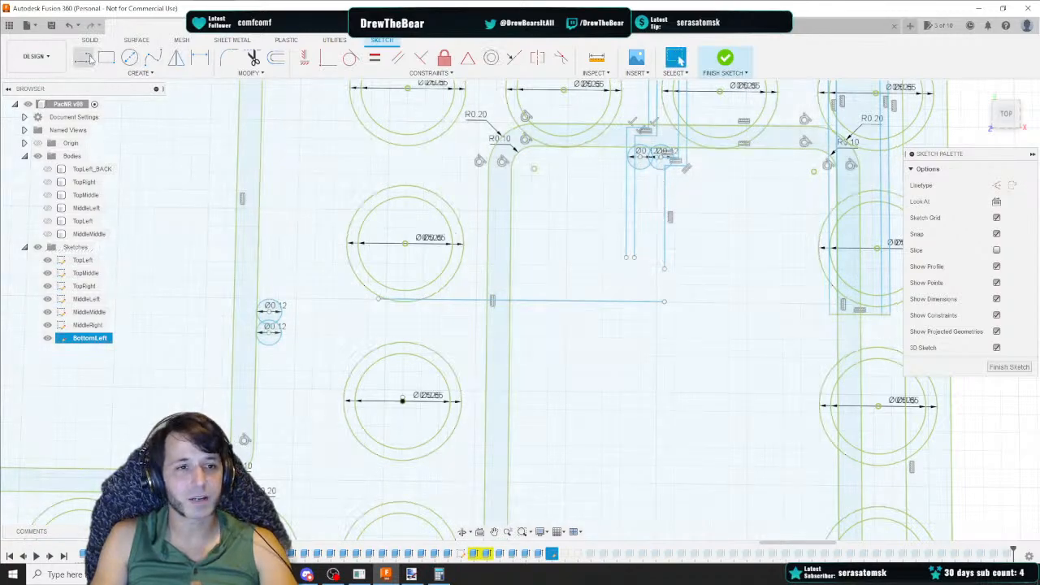
scroll(660, 171, up, 5)
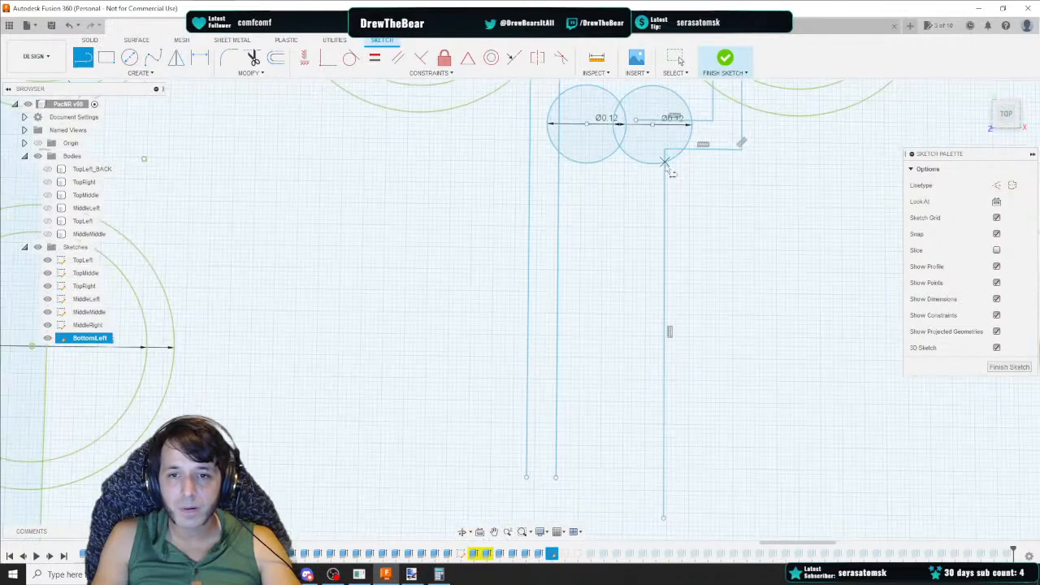
click(636, 120)
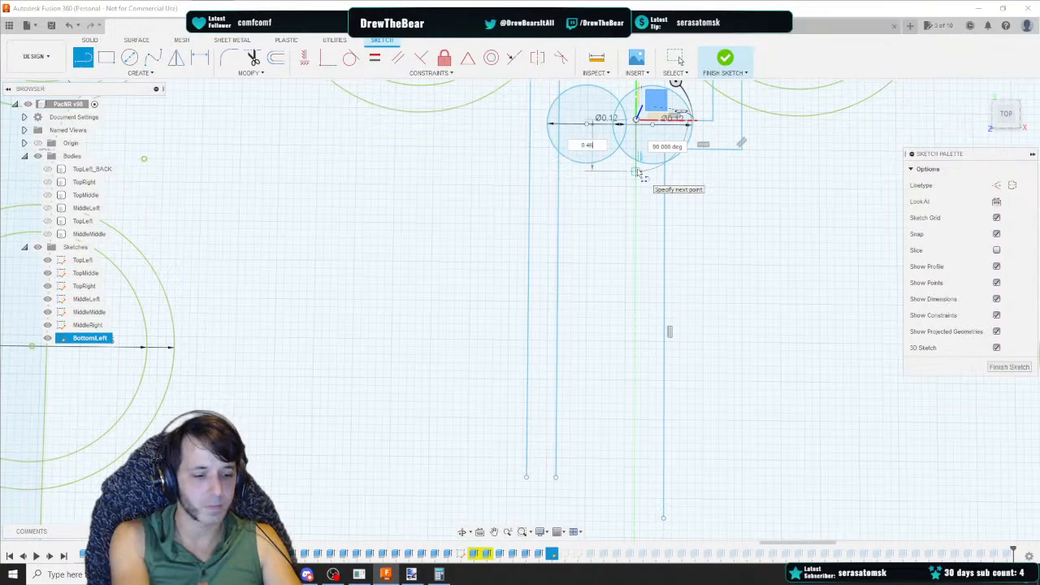
text(0.4625)
key(Tab)
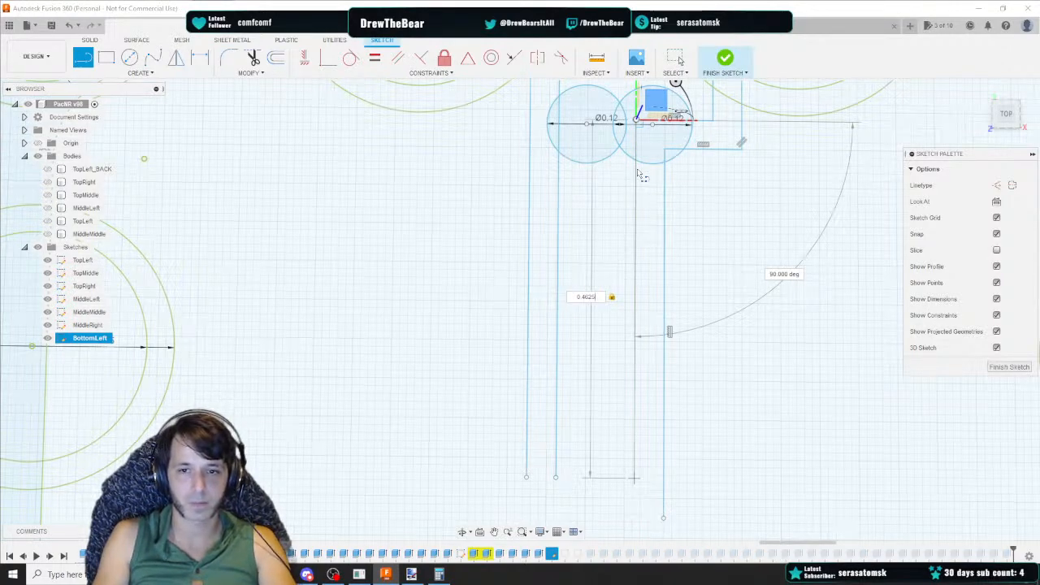
key(Return)
key(Escape)
click(664, 188)
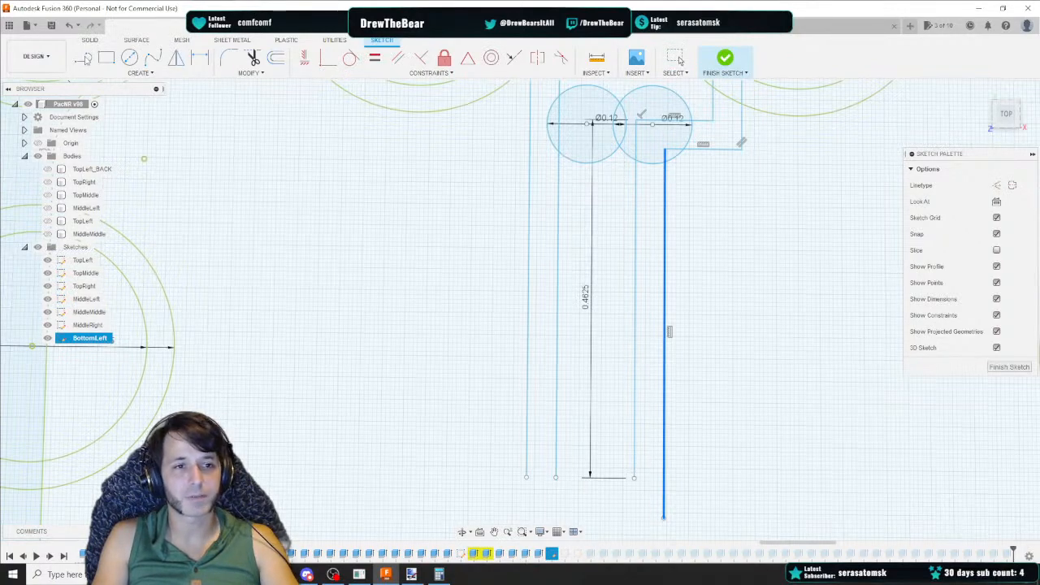
key(Delete)
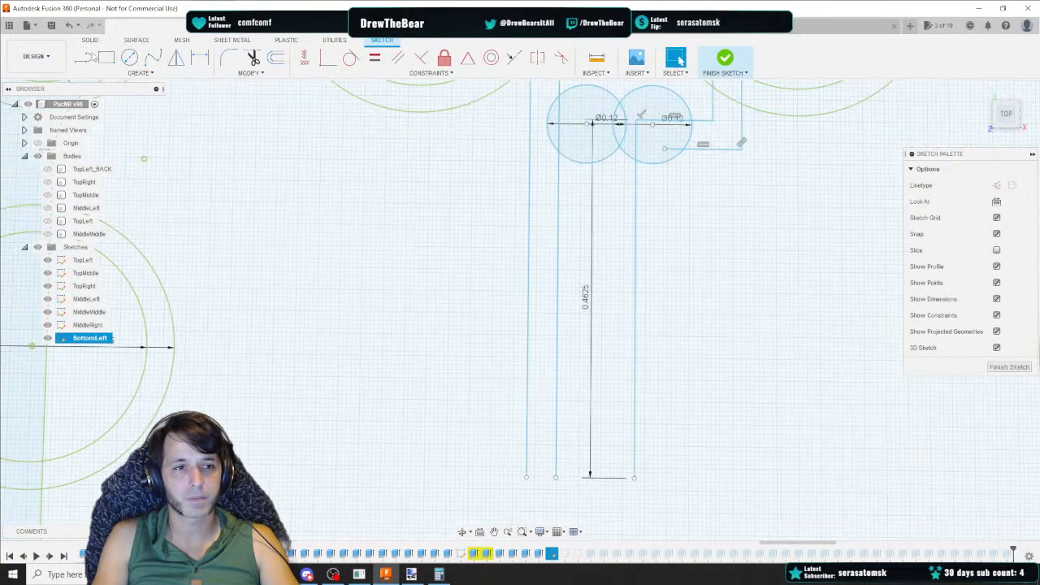
Draw a 0.425 vertical line down from the right small circle's lower edge
key(l)
click(665, 149)
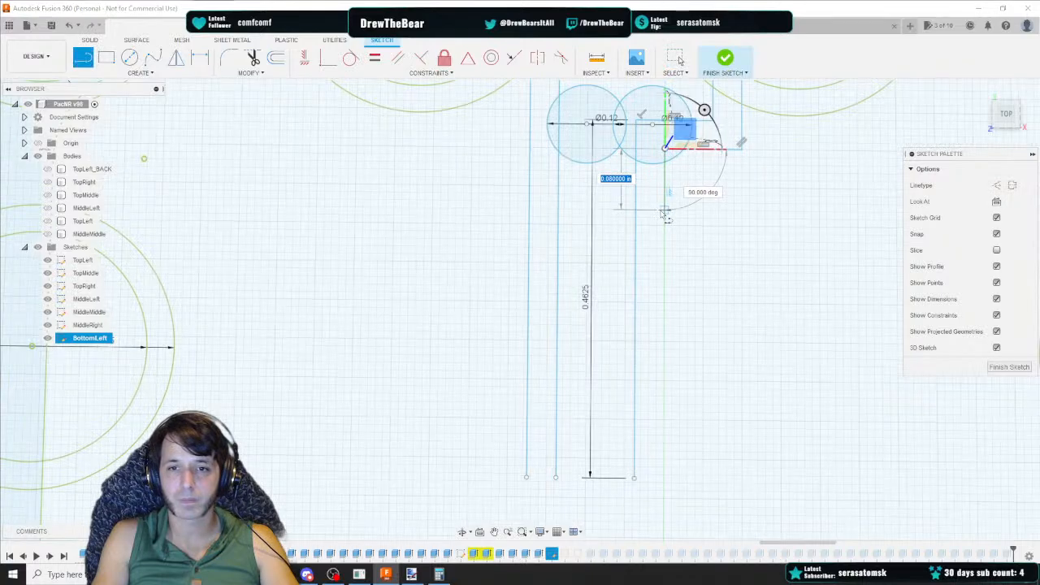
text(0.425)
key(Return)
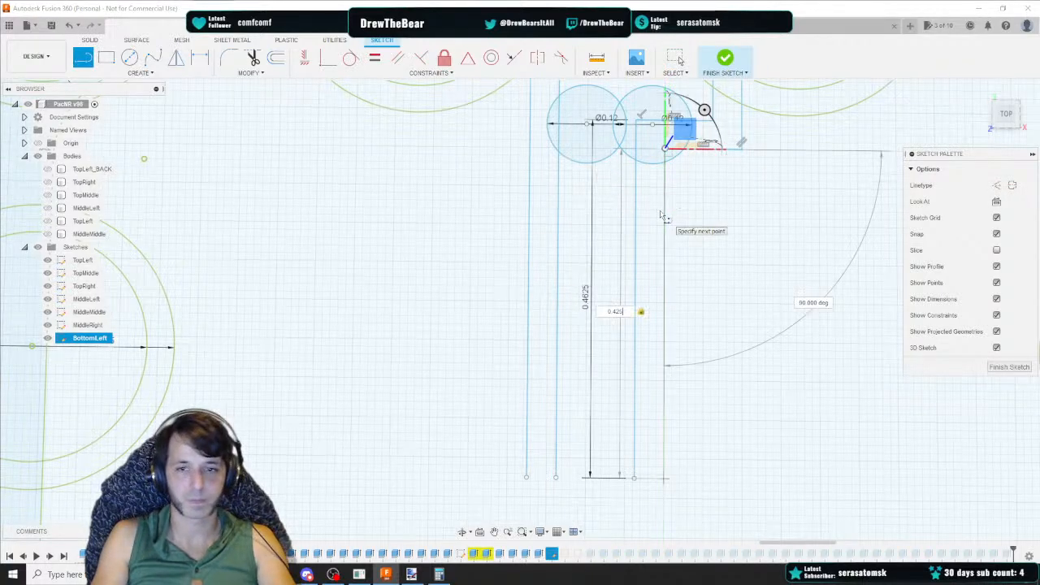
click(677, 58)
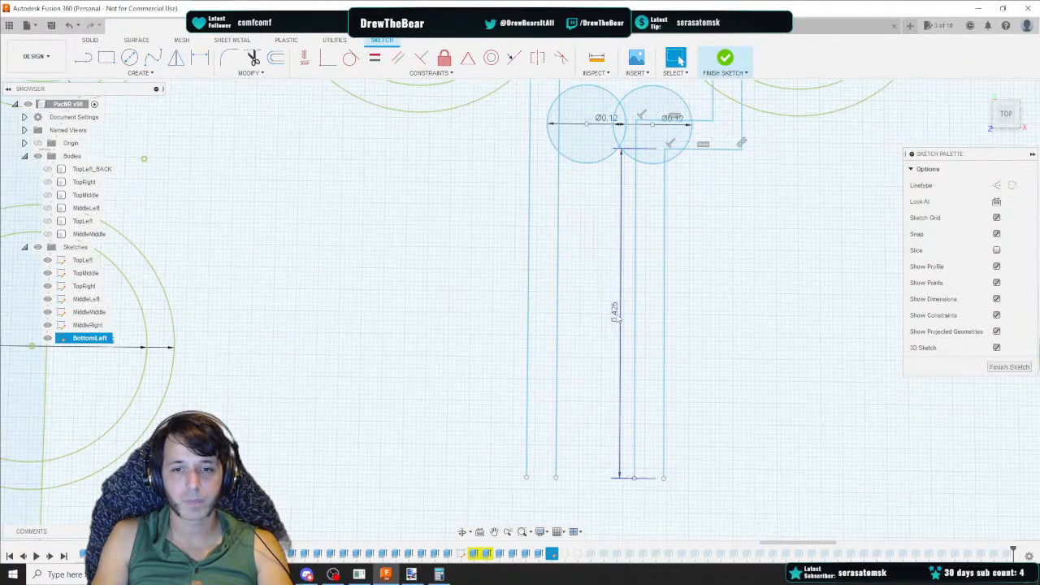
Delete the 0.60 vertical line at the left of the guide lines
scroll(611, 236, down, 3)
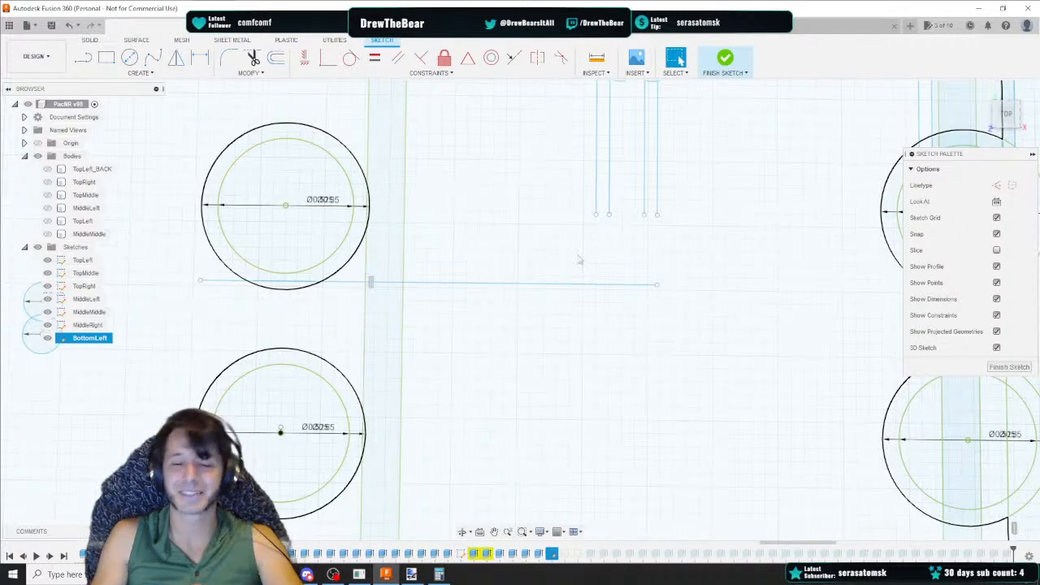
click(598, 183)
middle_drag(585, 151, 545, 232)
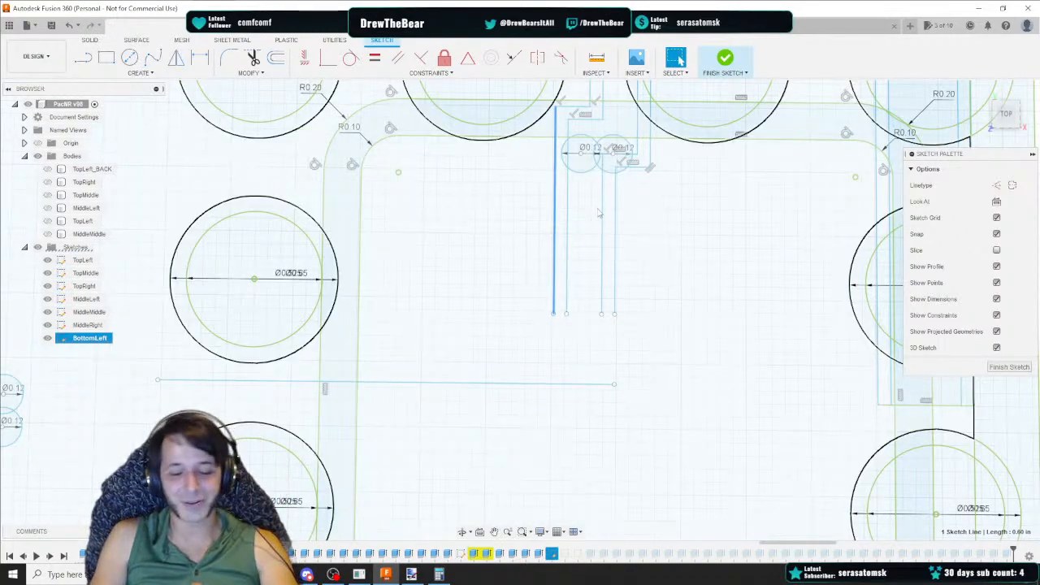
key(Delete)
Draw a 0.70 vertical line down from the channel's top edge, left of the small circles
key(l)
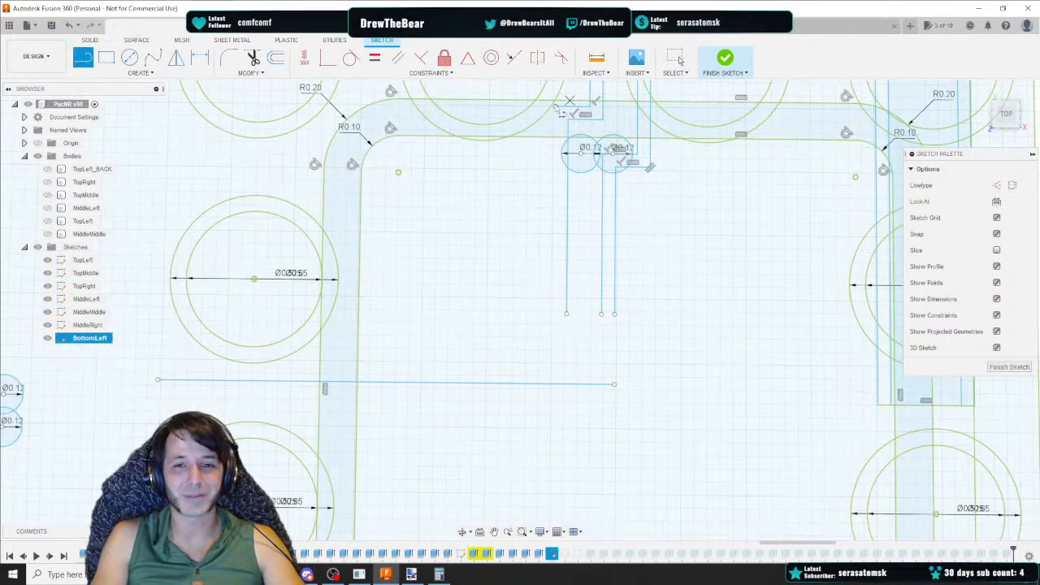
click(555, 104)
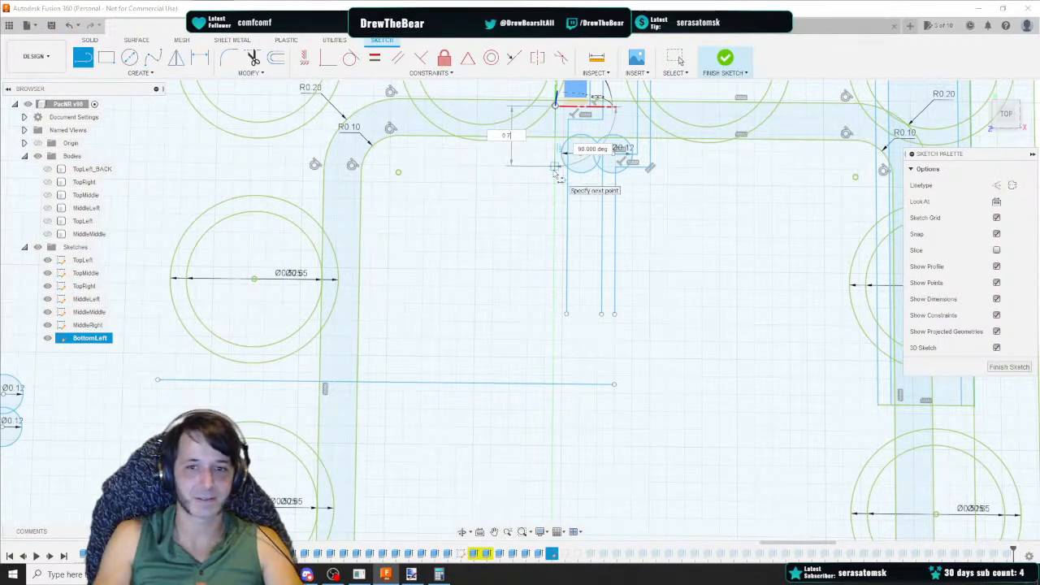
key(Tab)
key(Return)
key(Escape)
click(568, 227)
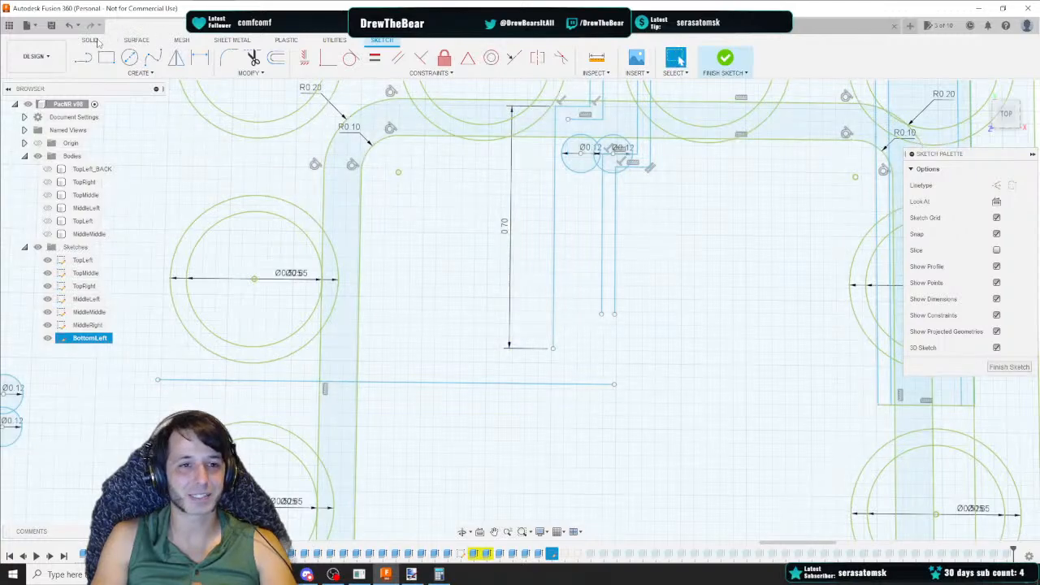
Draw a 0.6625 vertical line down from the channel's top edge and delete the 0.4625 line to its right
key(l)
click(568, 119)
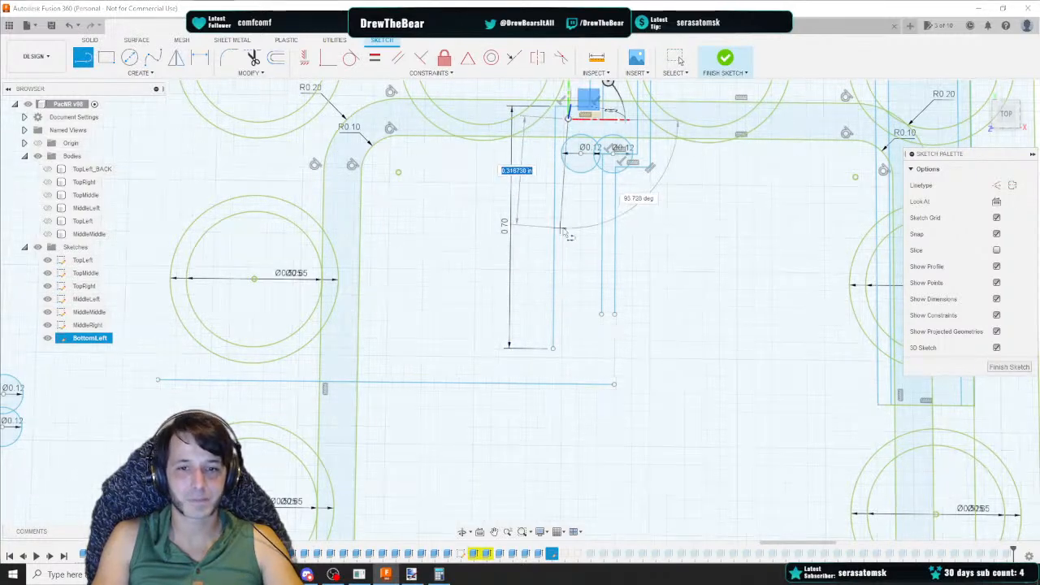
text(0.6625)
key(Tab)
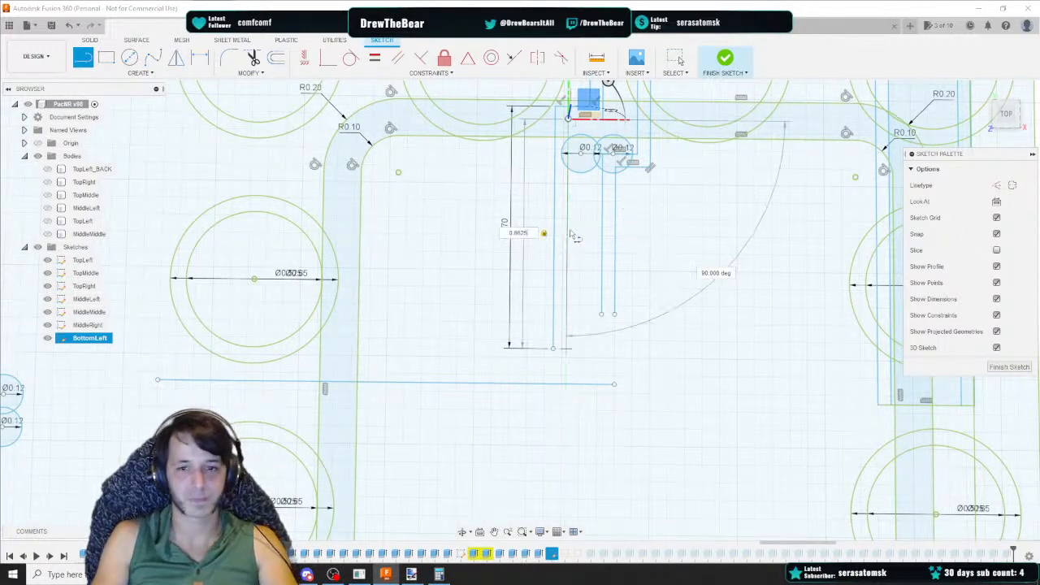
key(Return)
key(Escape)
click(602, 228)
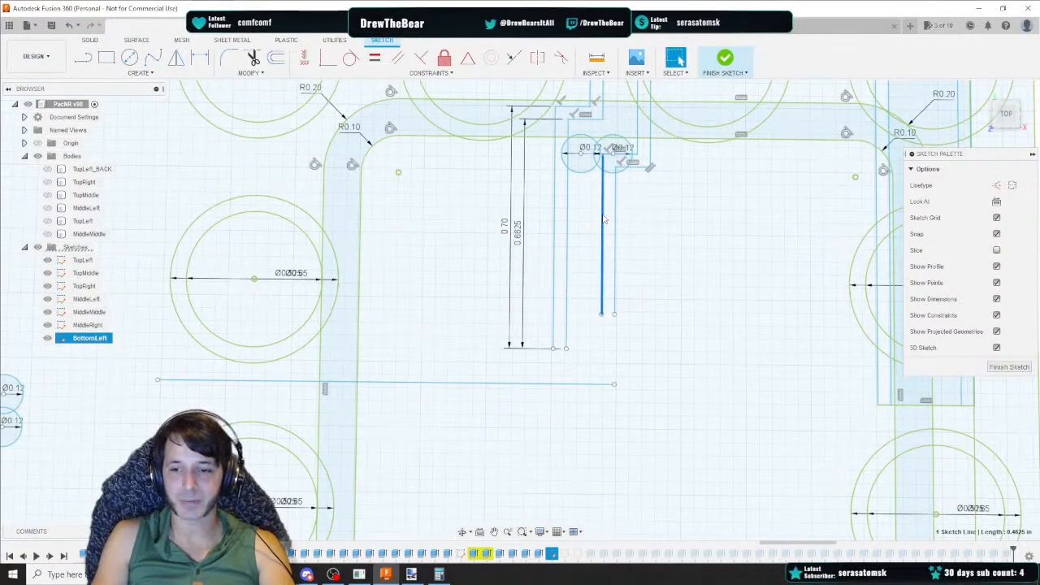
key(Delete)
Draw a 0.5625 vertical line down from the left small circle and delete the 0.425 line to its right
key(l)
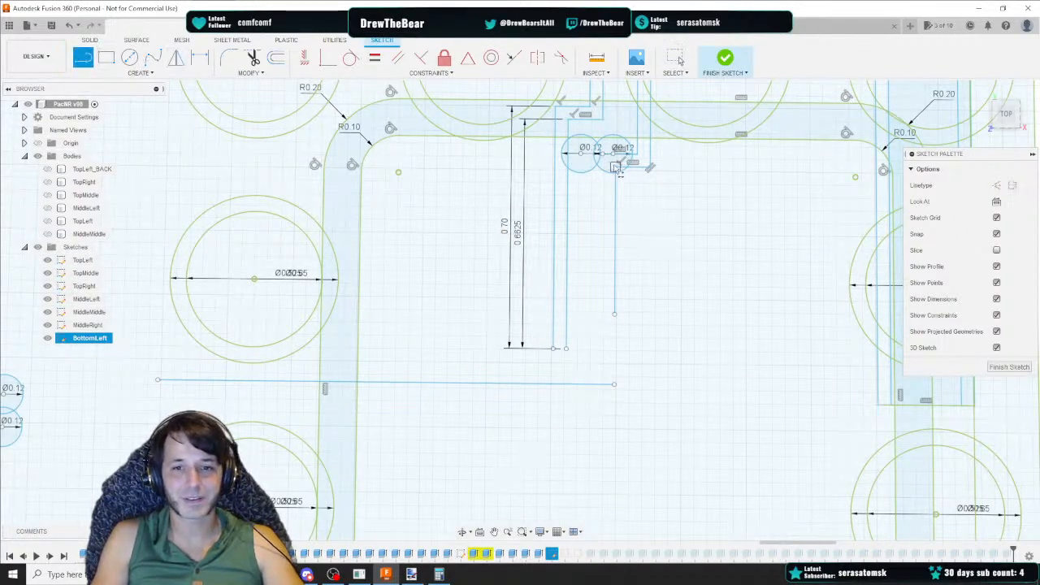
scroll(618, 170, up, 5)
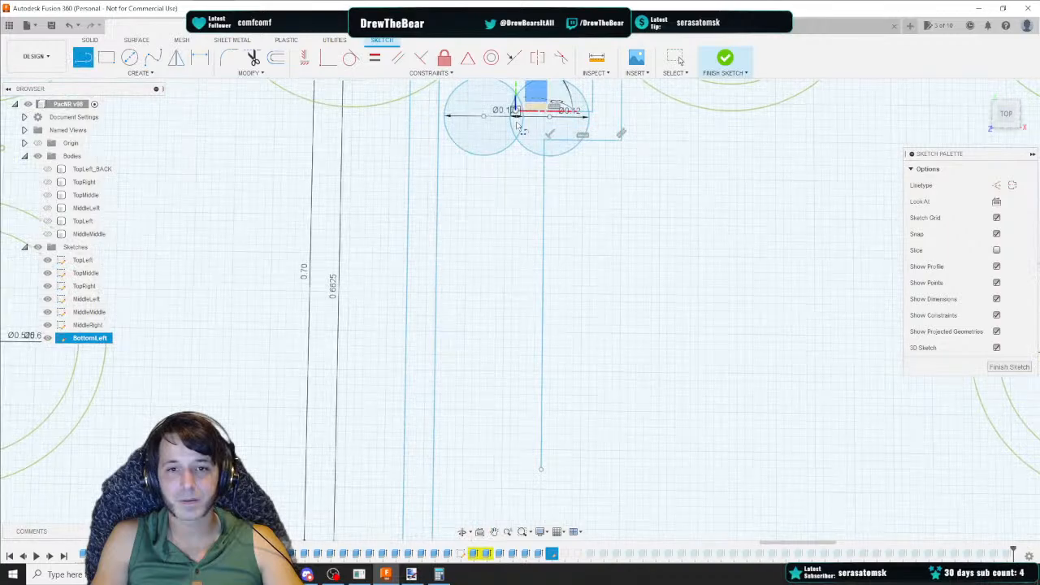
click(516, 114)
text(0.5625)
key(Tab)
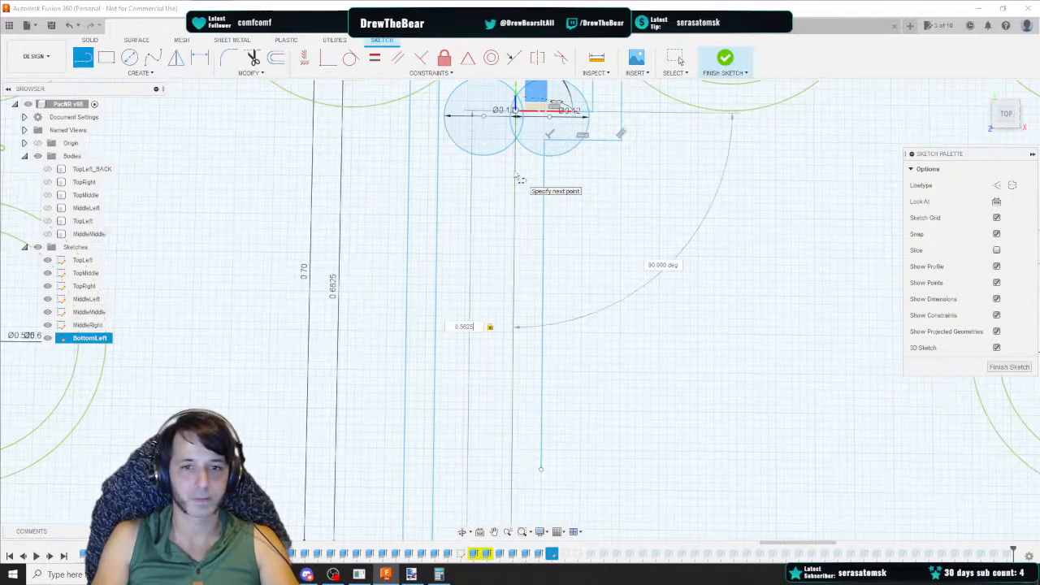
key(Return)
click(544, 252)
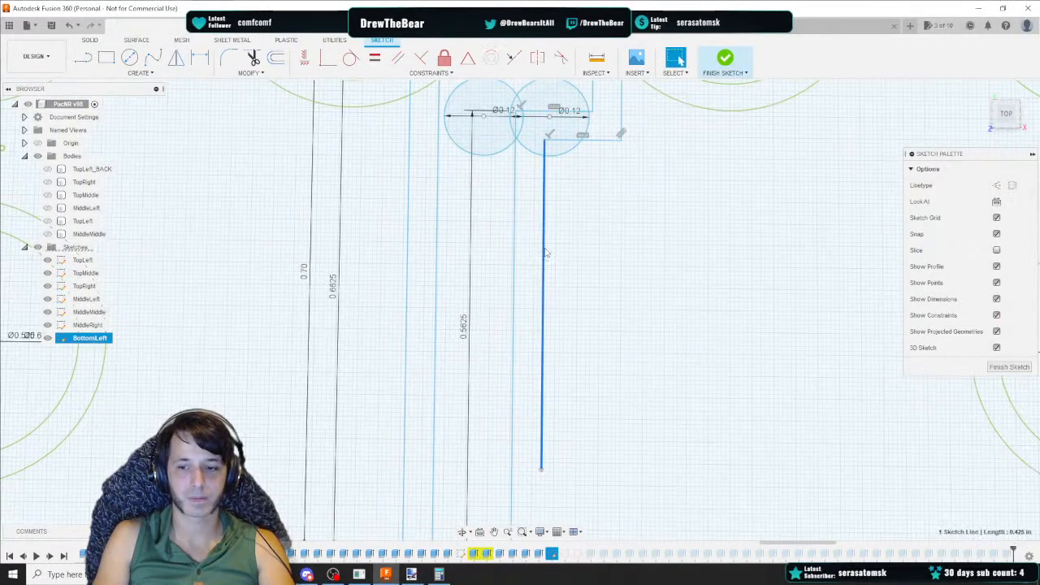
key(Delete)
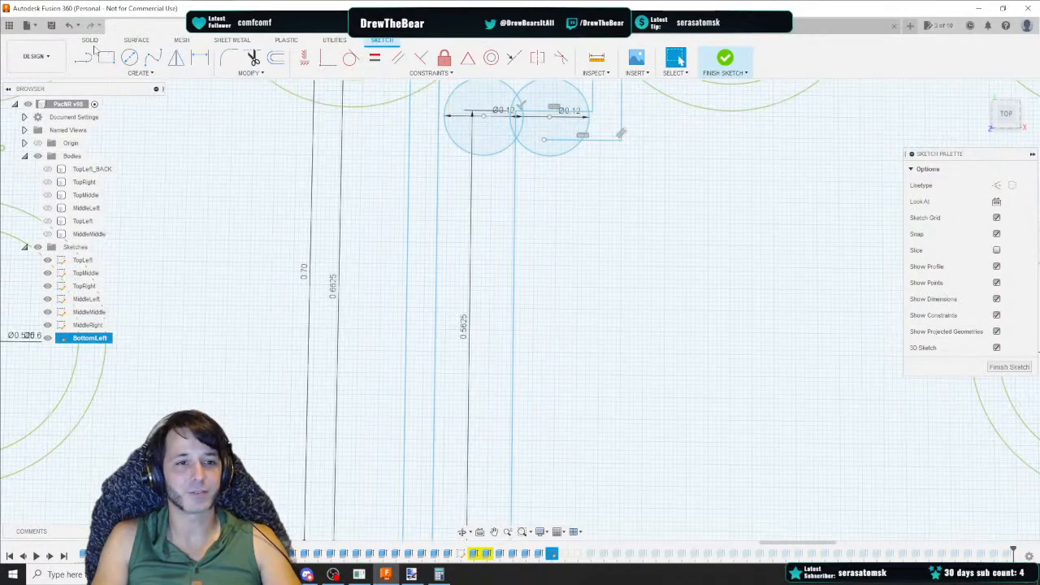
Draw a 0.525 vertical line down from the right small circle's lower edge
key(l)
click(544, 141)
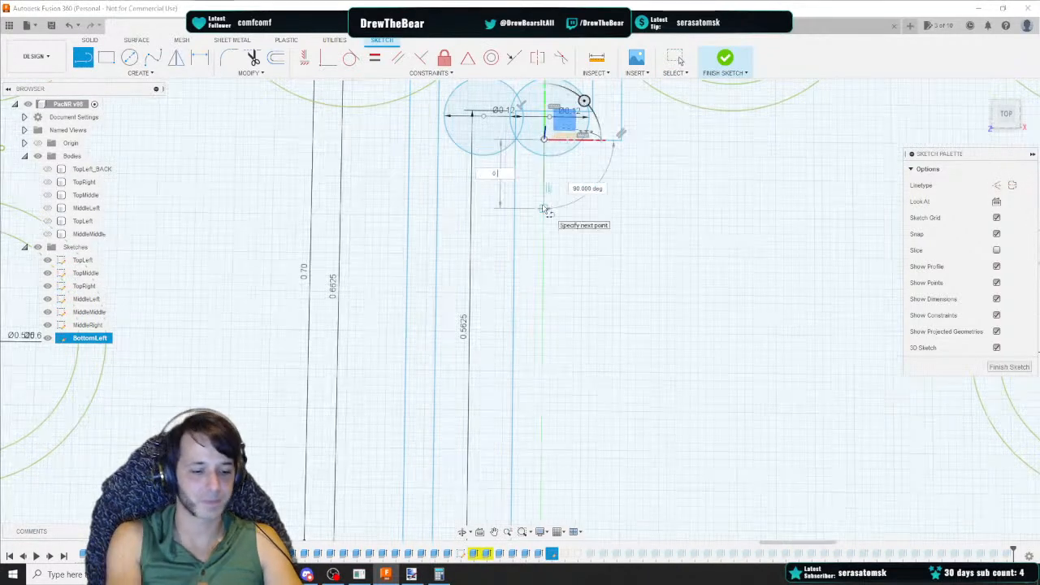
key(Return)
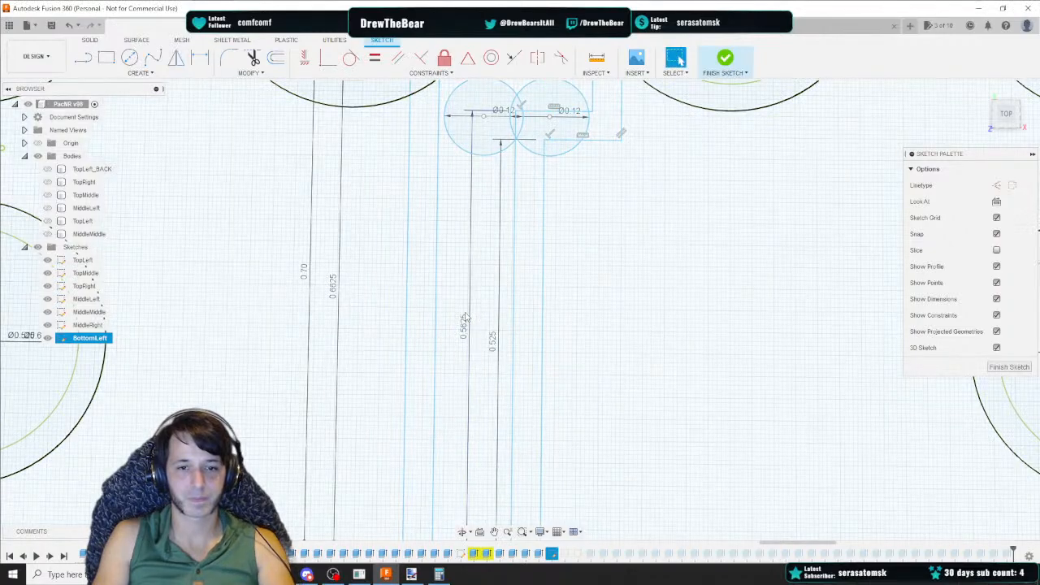
Delete the length dimensions of all four vertical guide lines
click(464, 332)
key(Delete)
click(493, 345)
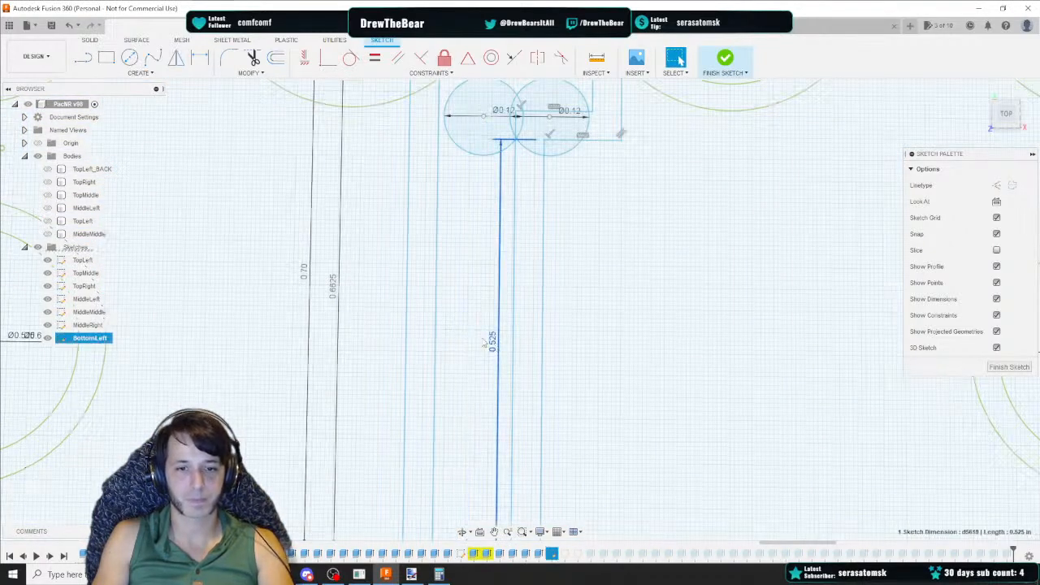
key(Delete)
click(333, 297)
key(Delete)
click(306, 276)
key(Delete)
scroll(360, 314, down, 5)
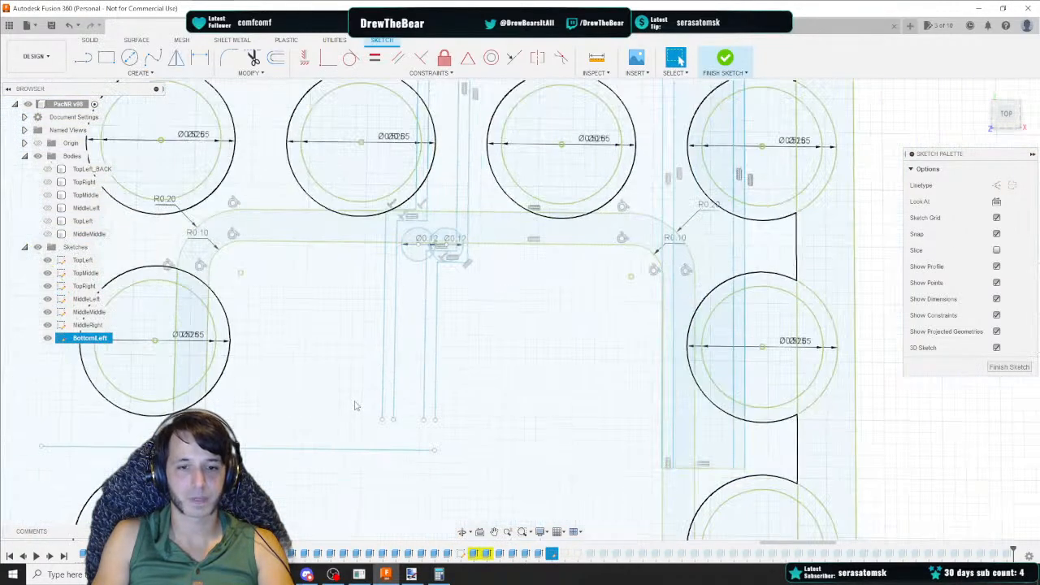
middle_drag(355, 406, 398, 269)
key(r)
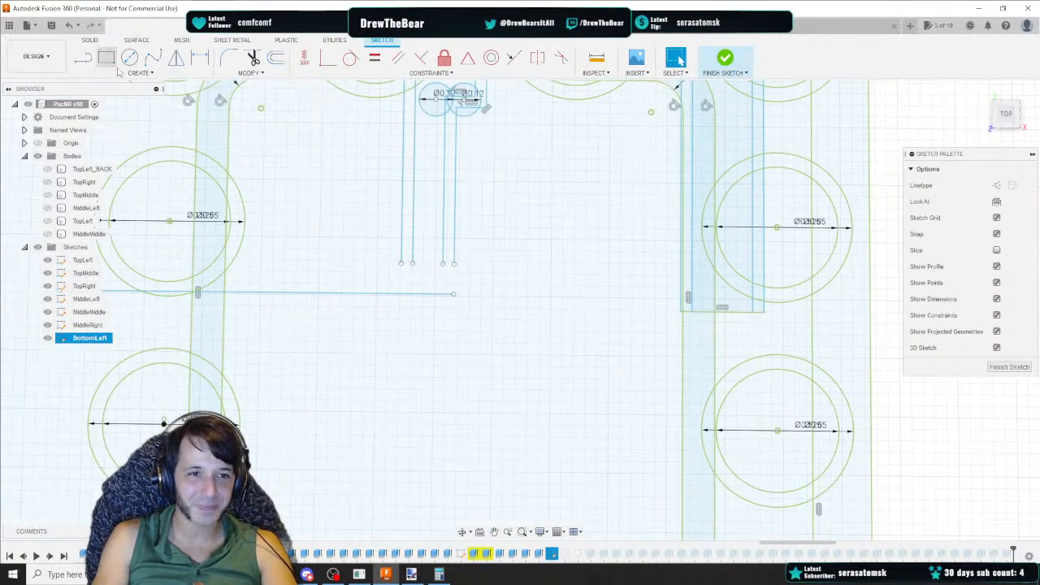
drag(1010, 118, 1007, 111)
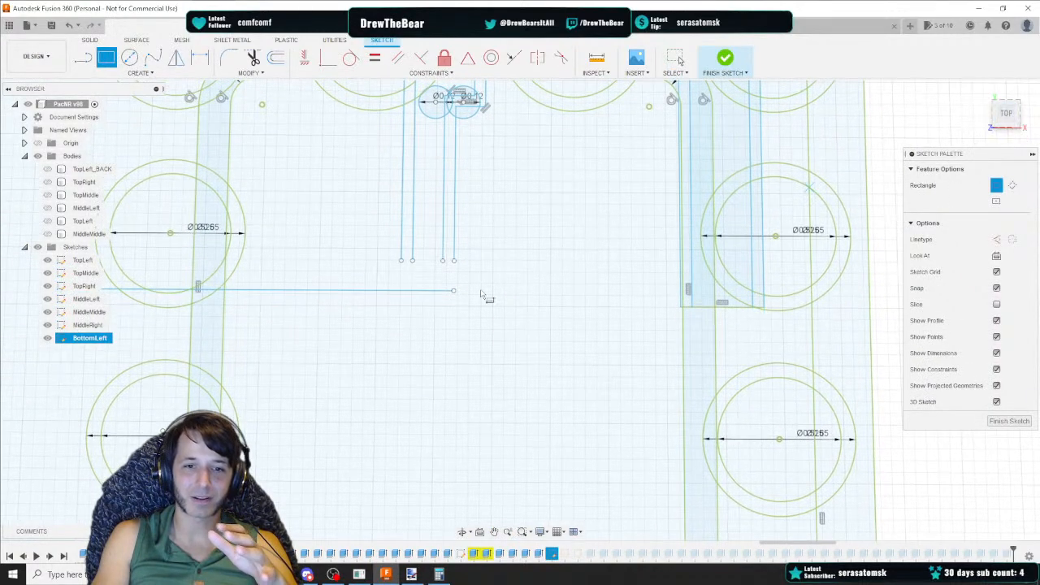
click(411, 260)
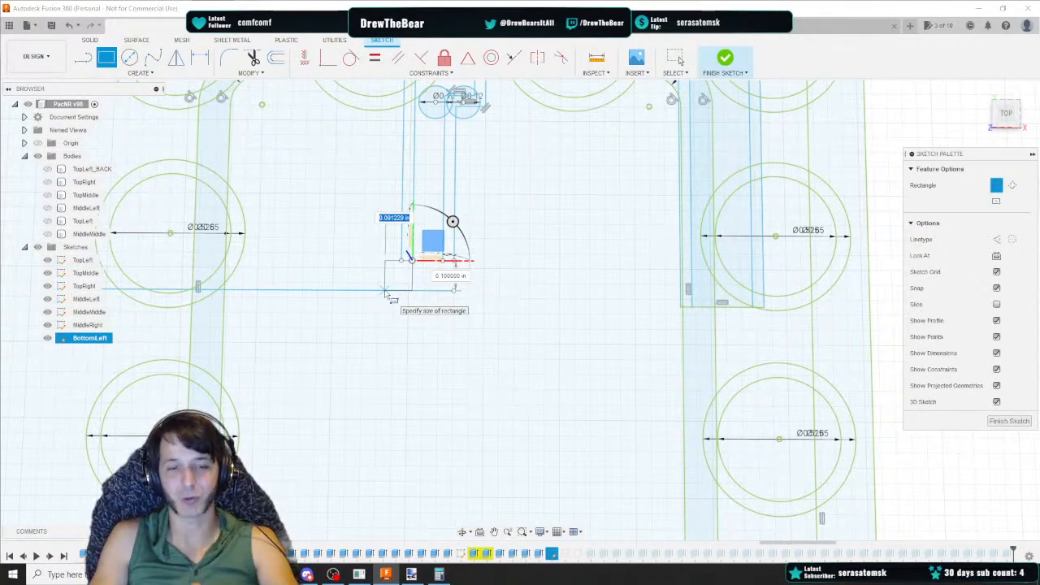
key(Escape)
Draw a 0.10 by 0.10 rectangle at the lower end of the vertical guide lines
middle_drag(316, 297, 413, 280)
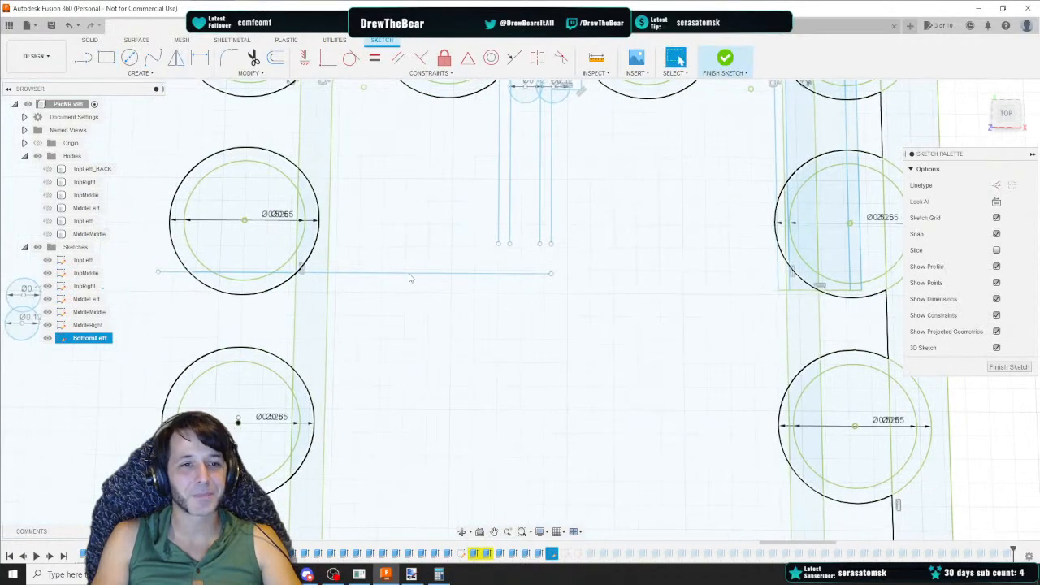
click(107, 60)
click(510, 243)
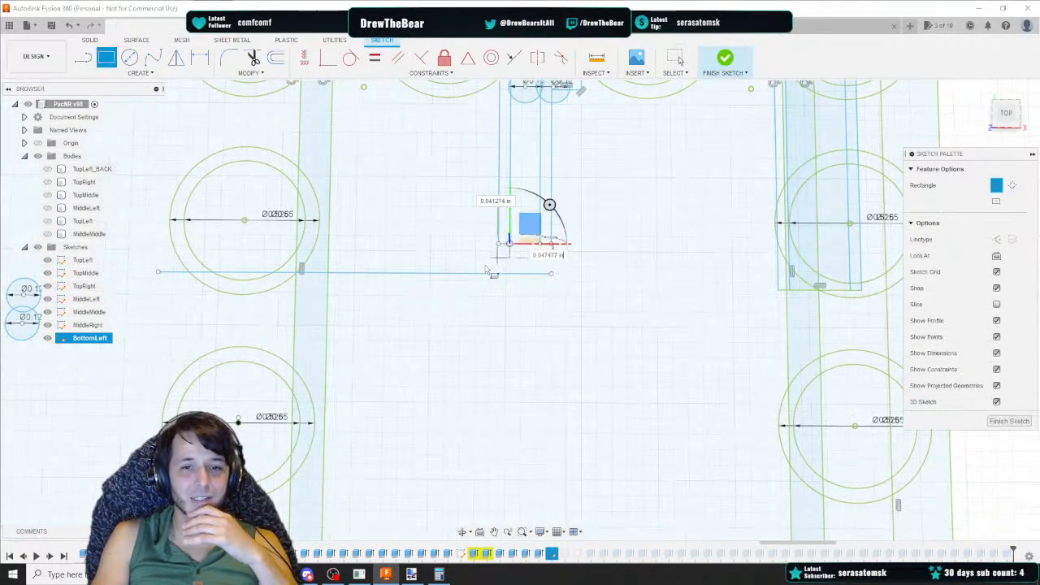
text(0.10)
key(Tab)
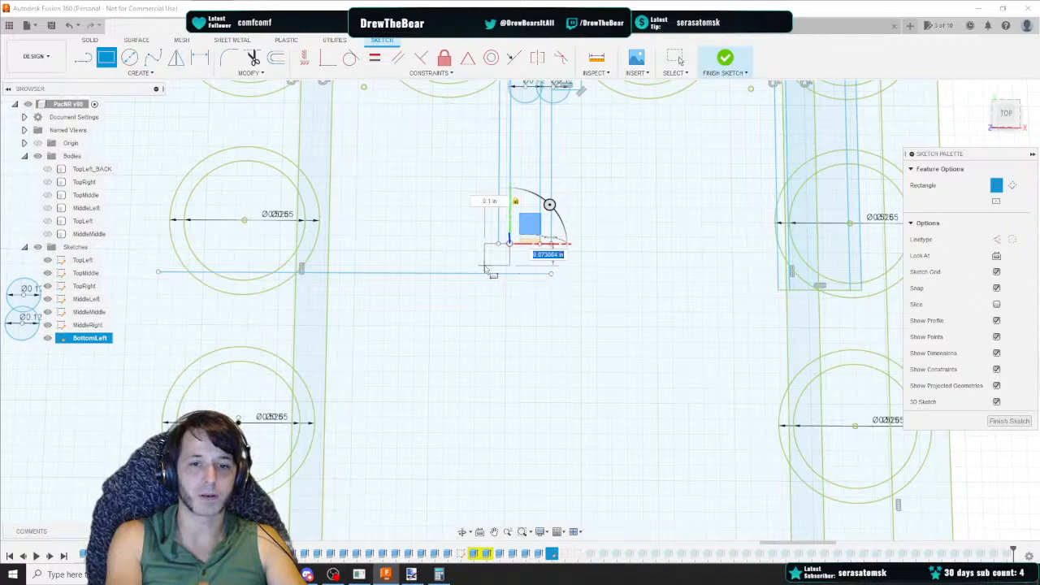
text(0.1)
key(Tab)
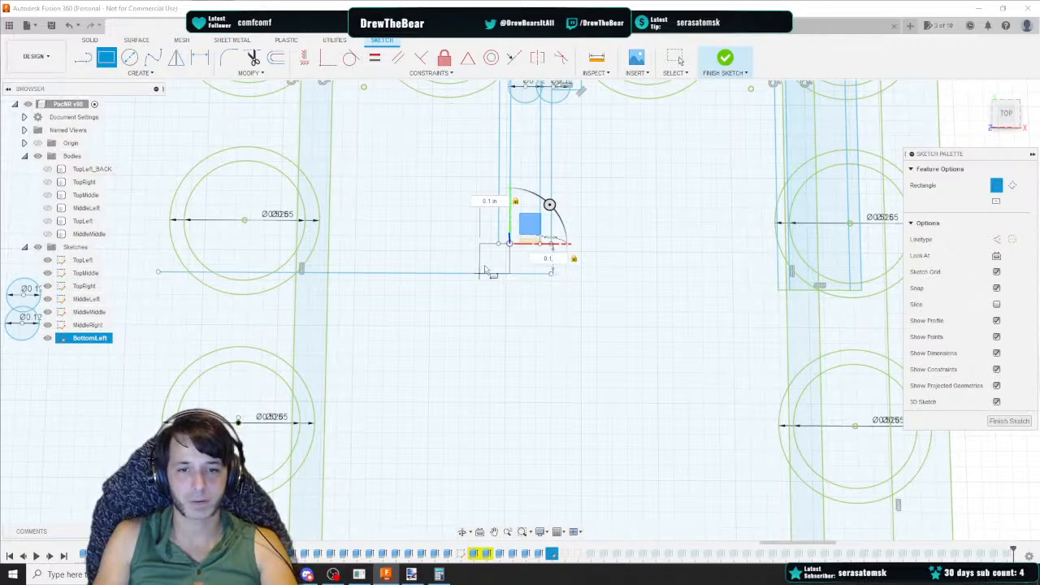
key(Return)
key(Escape)
Delete the long horizontal line running beneath the new rectangle
click(453, 275)
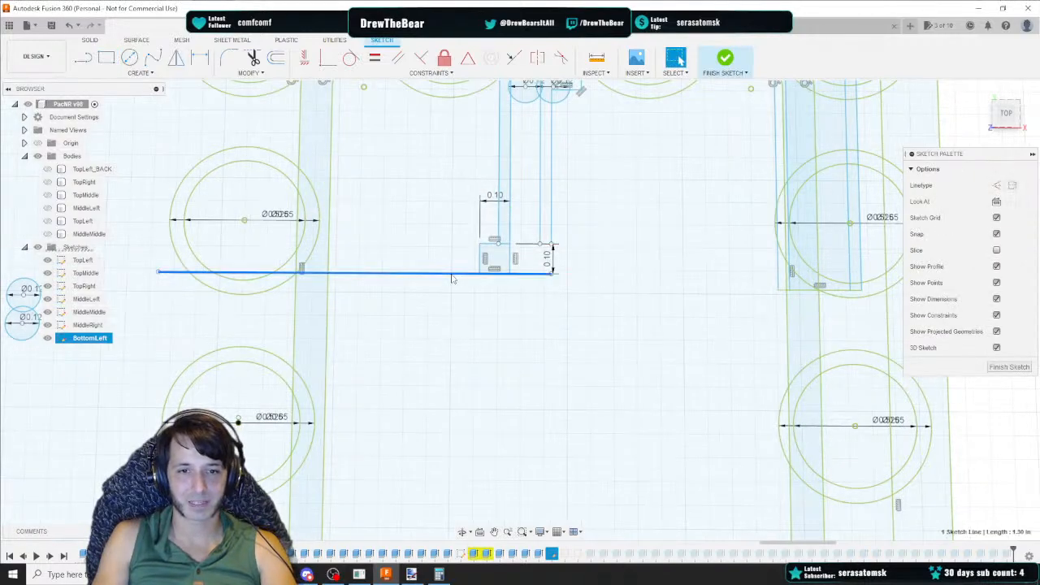
key(Delete)
mouse_move(417, 307)
middle_down()
mouse_move(487, 298)
mouse_move(541, 308)
middle_up()
middle_drag(630, 300, 592, 292)
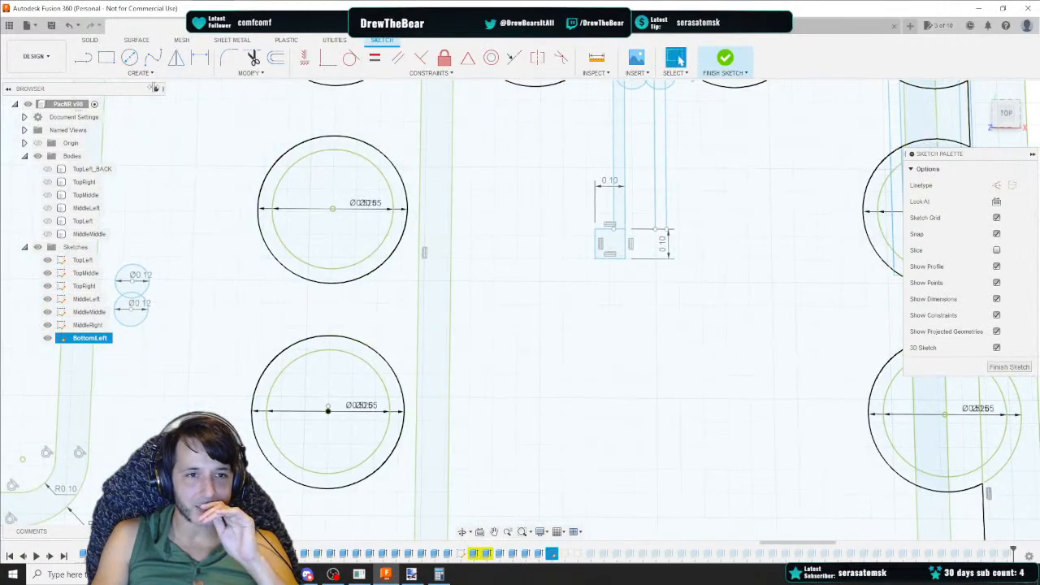
Draw a 0.1 horizontal line leftward from the small rectangle's lower-left corner
key(l)
click(595, 259)
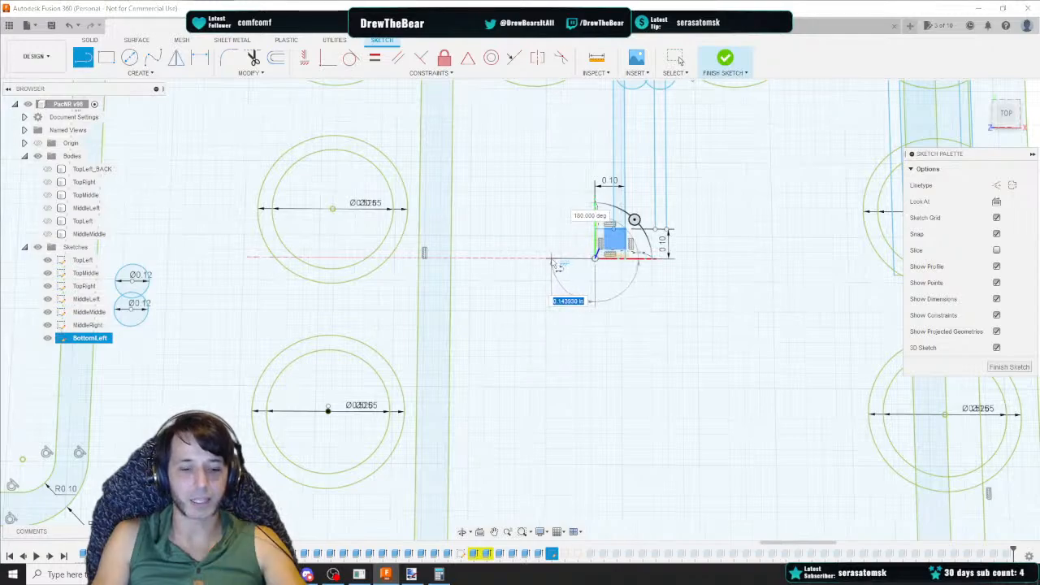
text(0.1)
key(Return)
key(Escape)
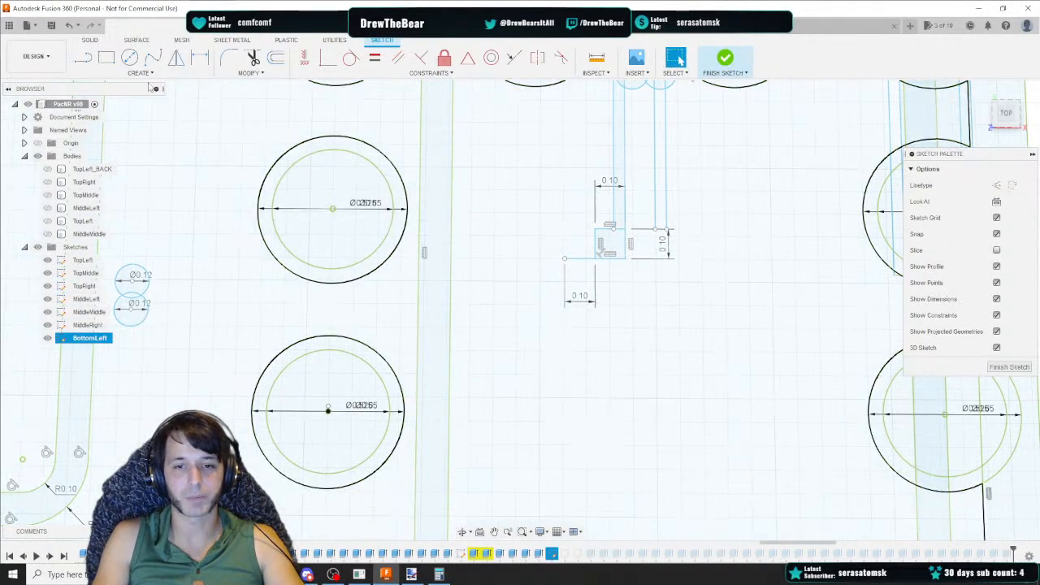
key(l)
key(Escape)
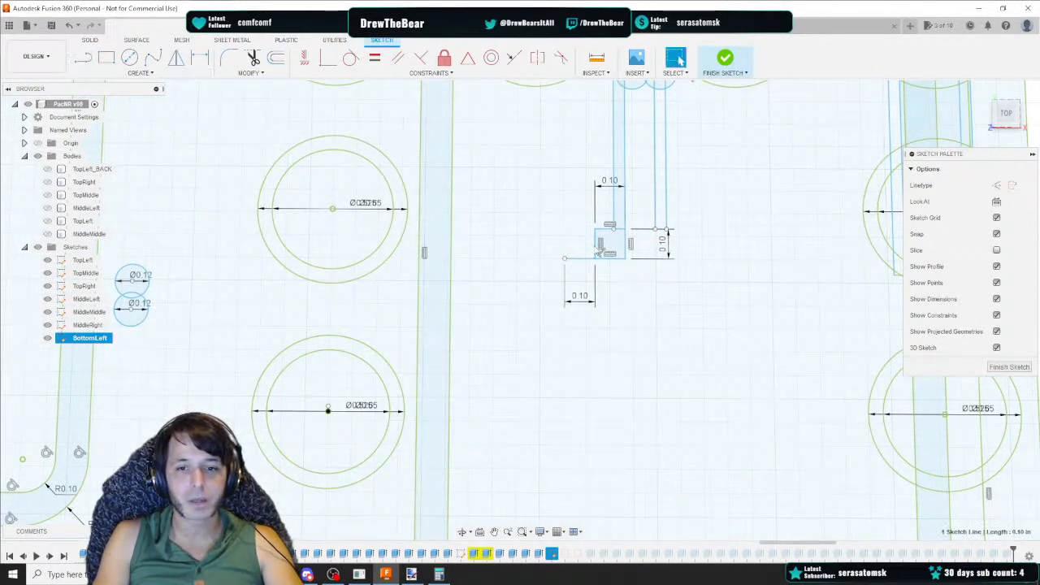
Delete the edges of the small 0.10 square below the vertical guide lines
click(618, 258)
shift+click(625, 245)
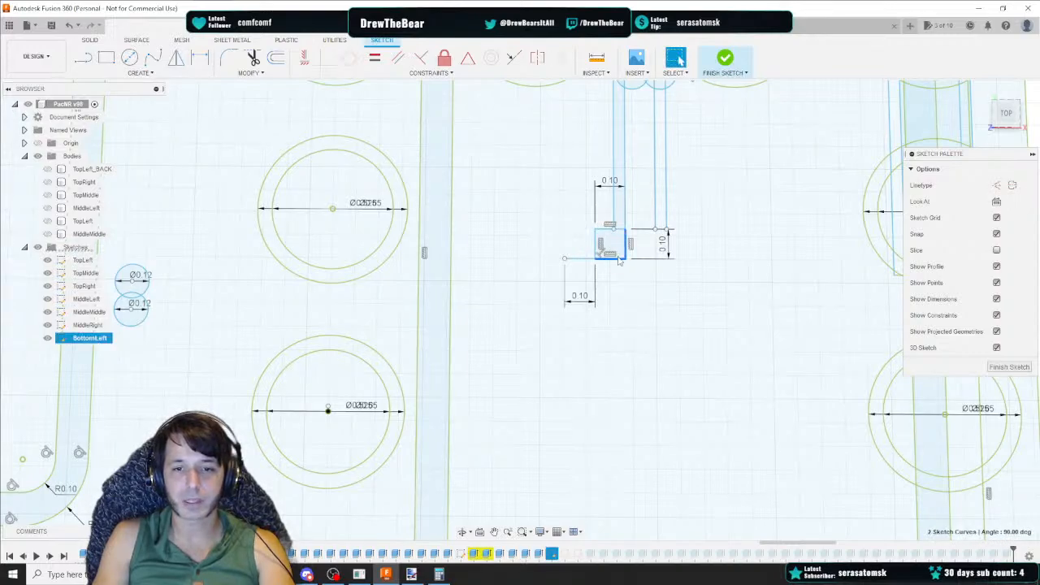
key(Delete)
click(595, 238)
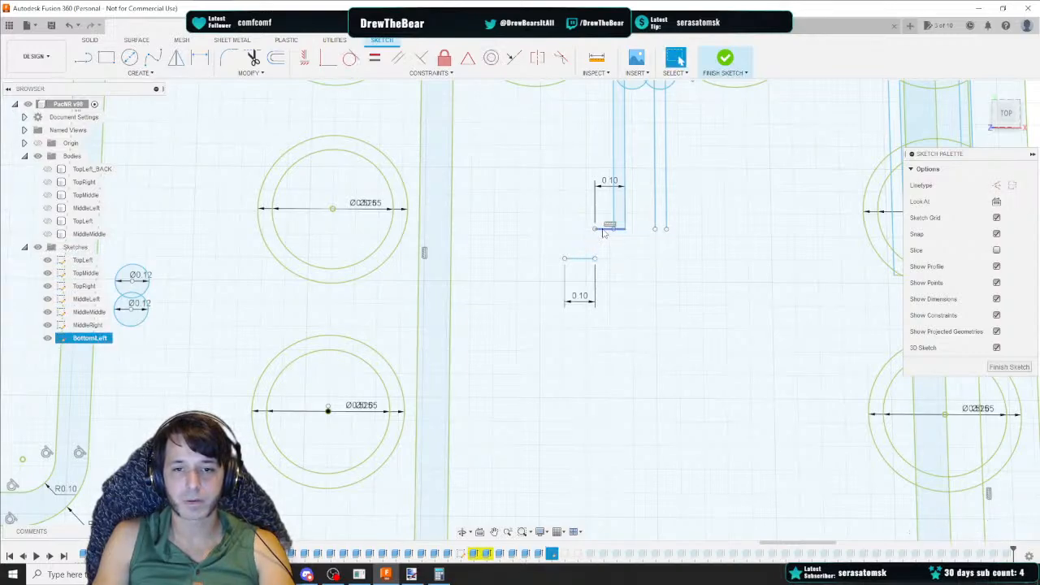
key(Delete)
Draw a vertical line downward from the right end of the short horizontal line
click(85, 60)
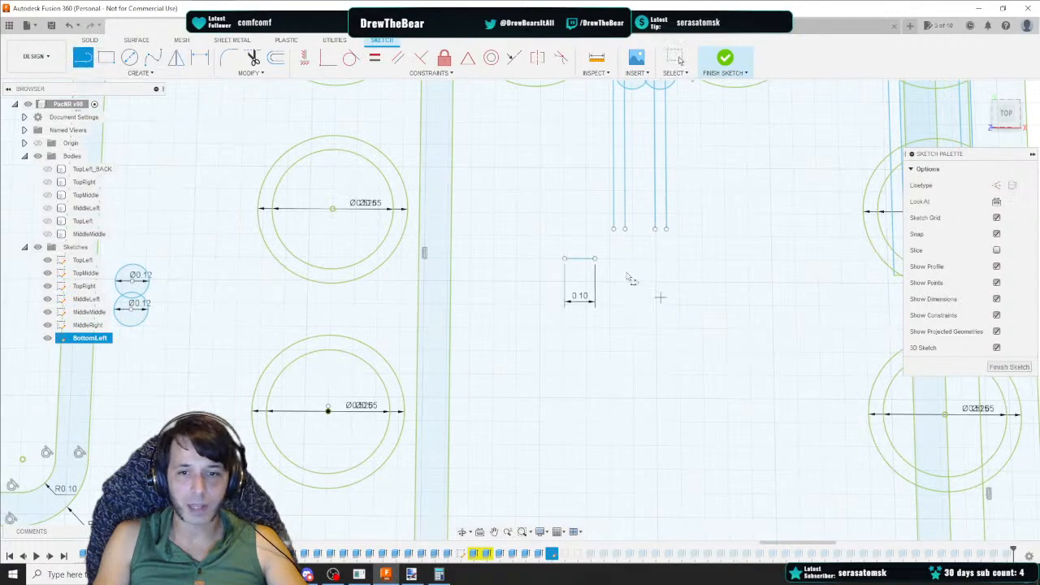
click(596, 259)
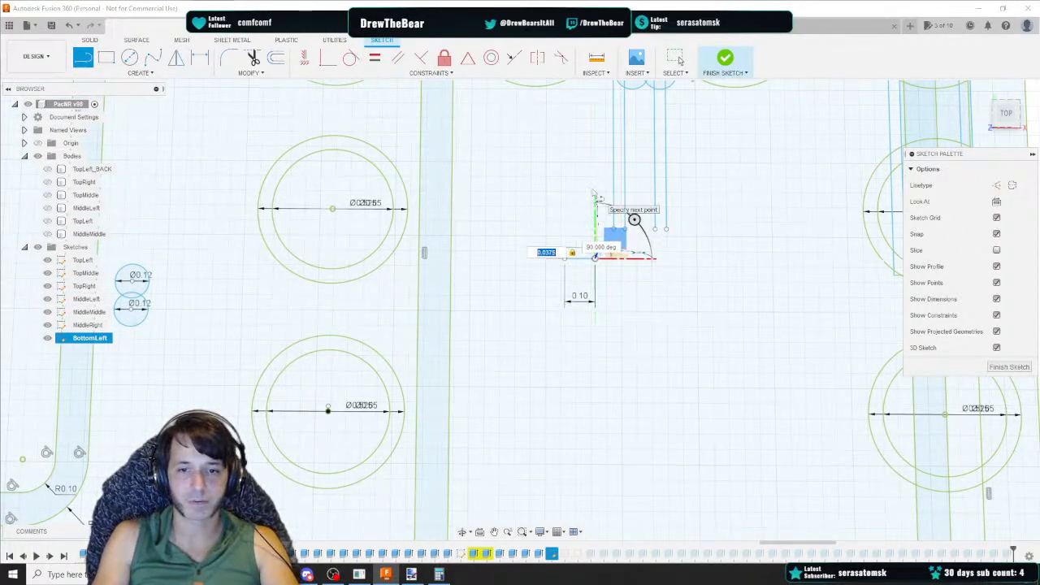
key(Escape)
key(l)
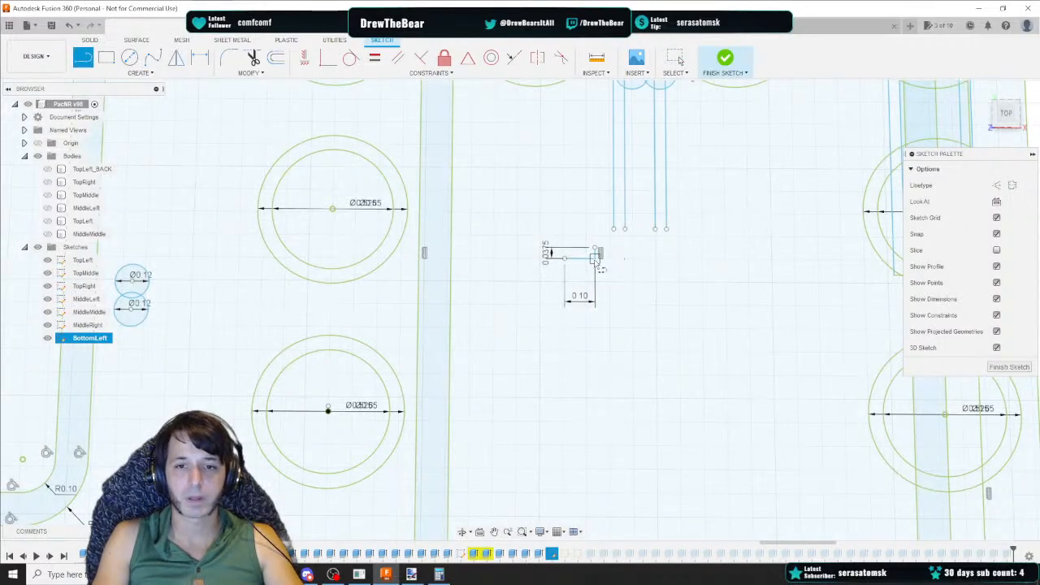
click(595, 258)
key(Tab)
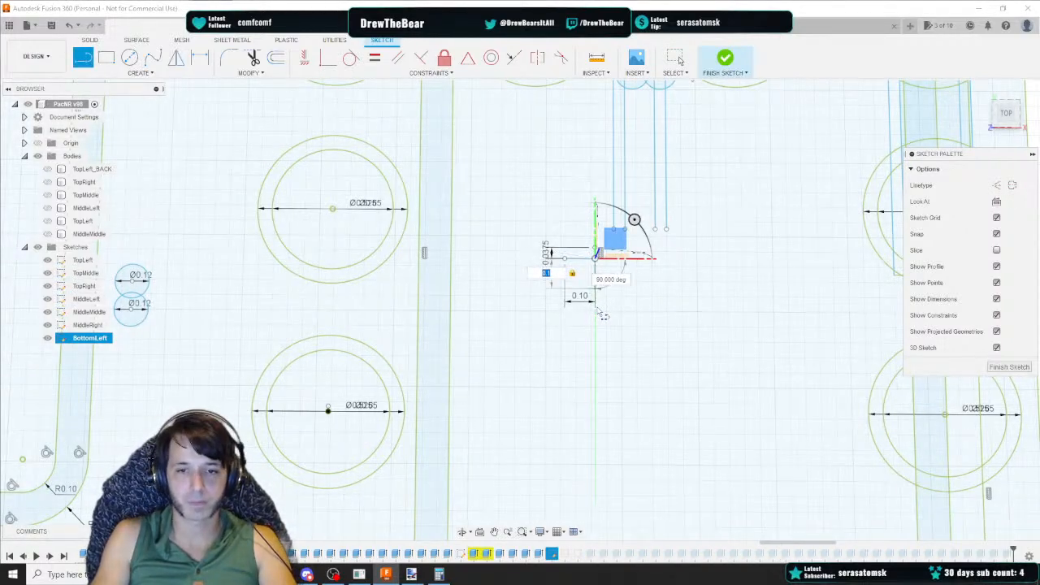
key(Return)
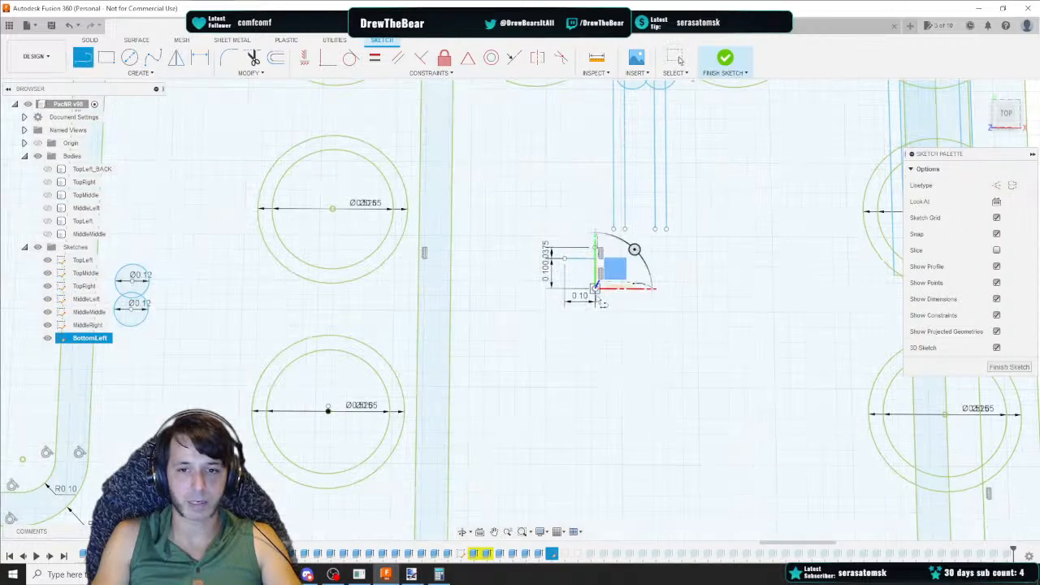
text(0.0375)
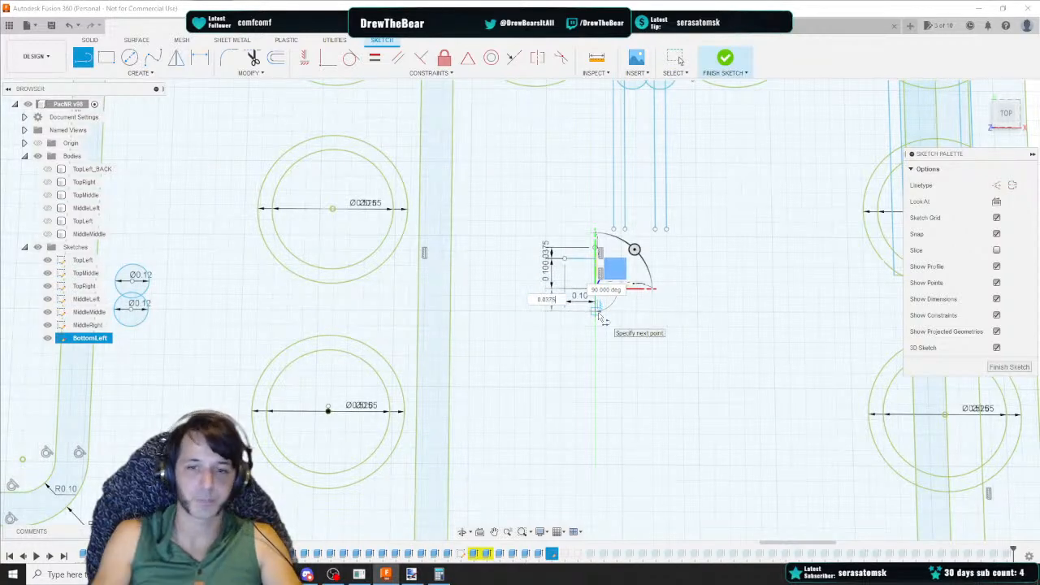
key(Tab)
key(Return)
key(Escape)
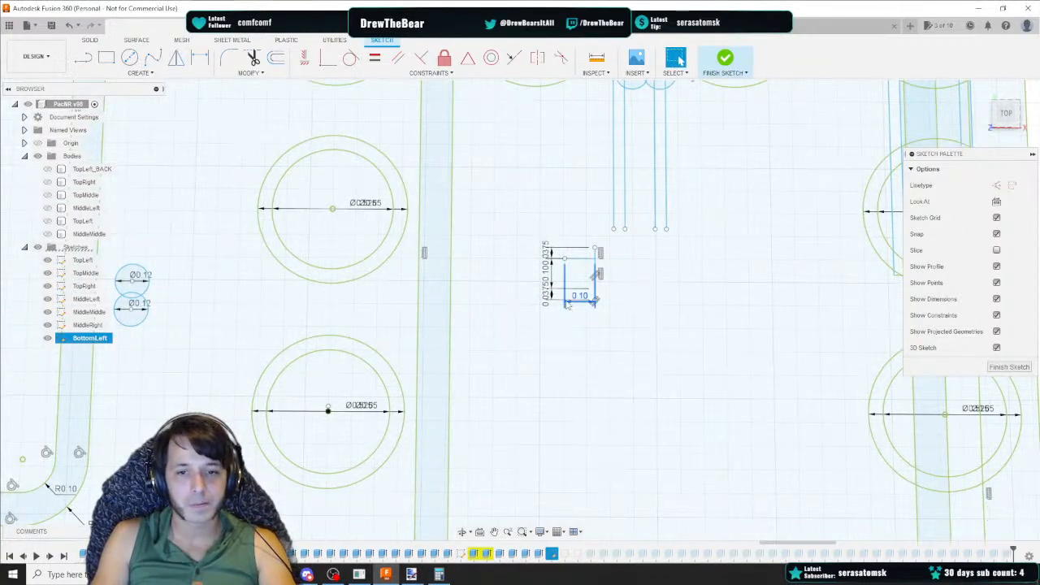
Delete the dimensions attached to the new vertical line and the short horizontal line
key(Delete)
click(550, 298)
key(Delete)
click(550, 280)
key(Delete)
click(549, 255)
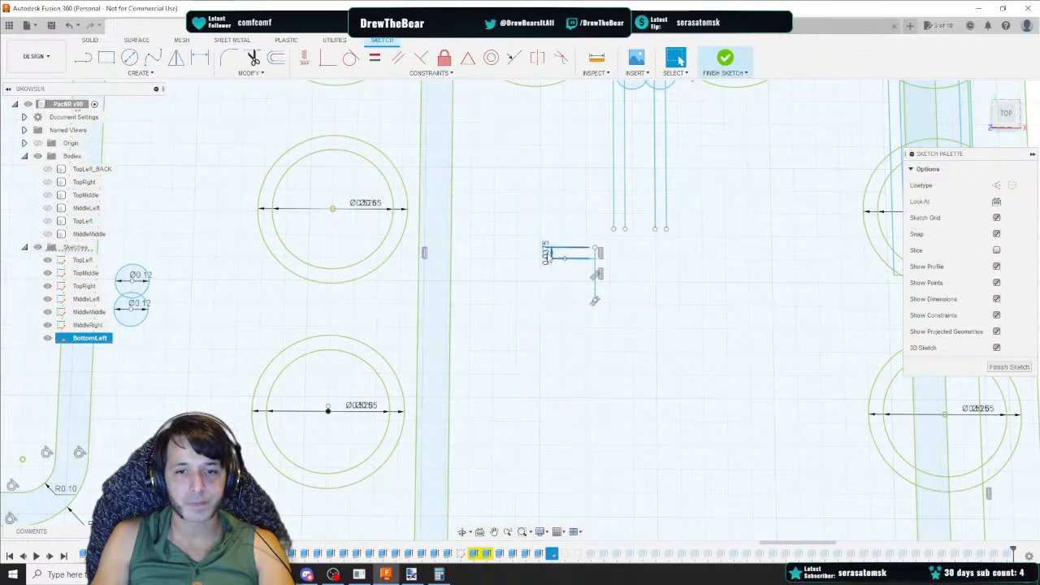
key(Delete)
Draw three more short horizontal lines leftward from the vertical line at different heights, then delete the vertical line
key(l)
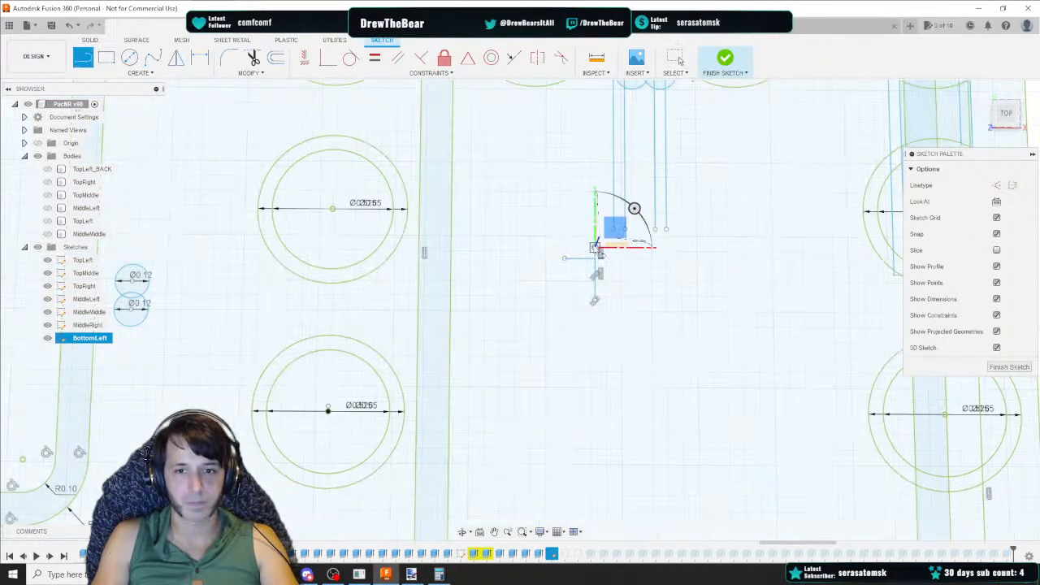
click(596, 246)
click(561, 247)
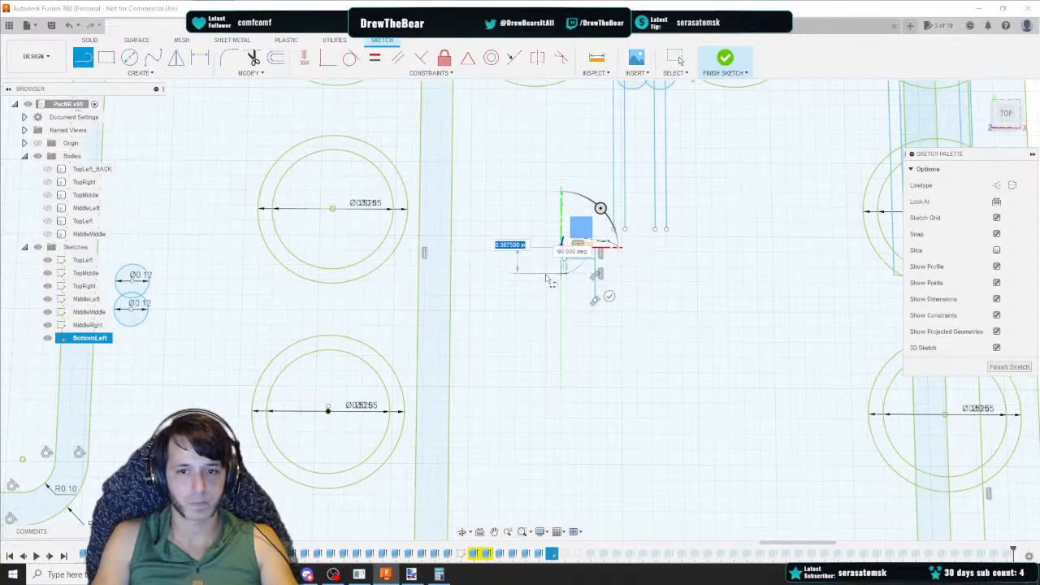
key(Escape)
click(595, 289)
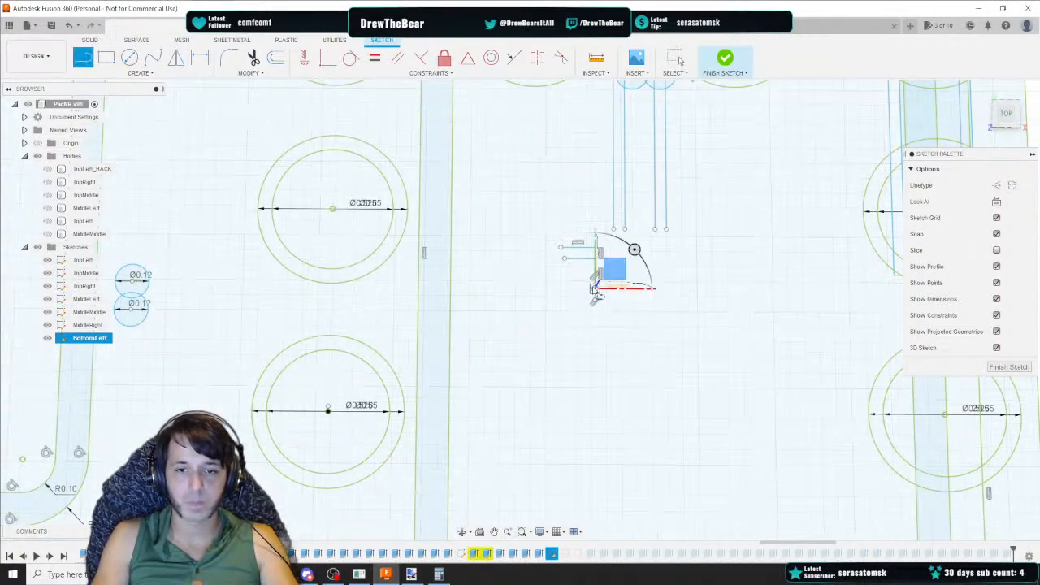
click(560, 288)
key(Escape)
key(l)
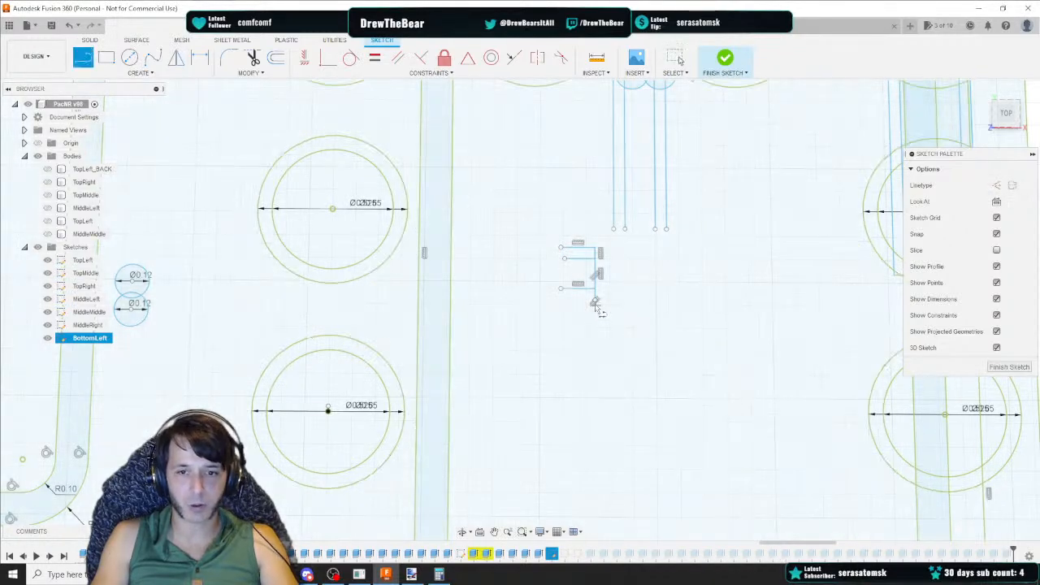
click(595, 301)
click(561, 299)
key(Escape)
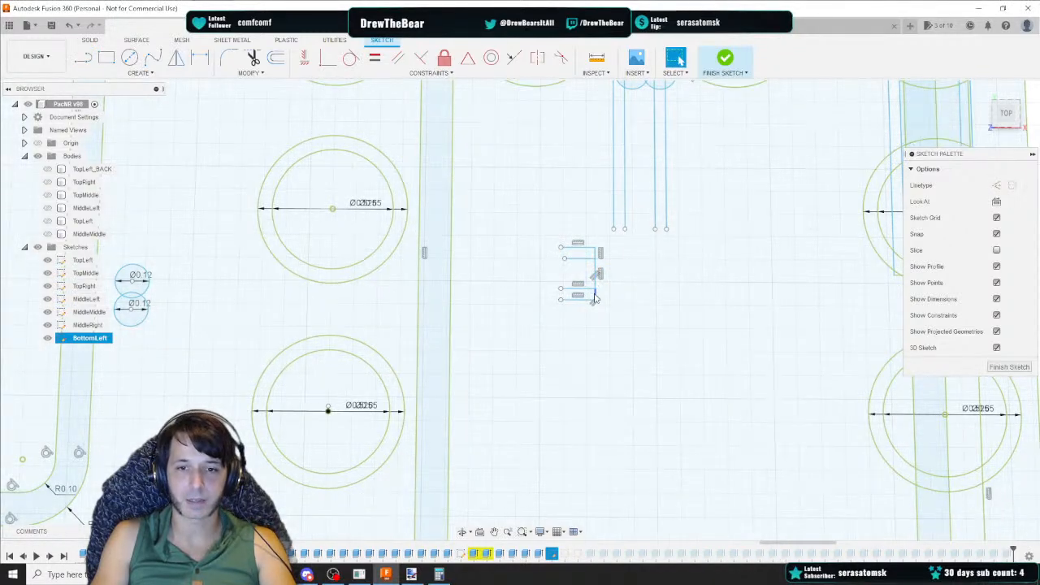
click(597, 264)
key(Delete)
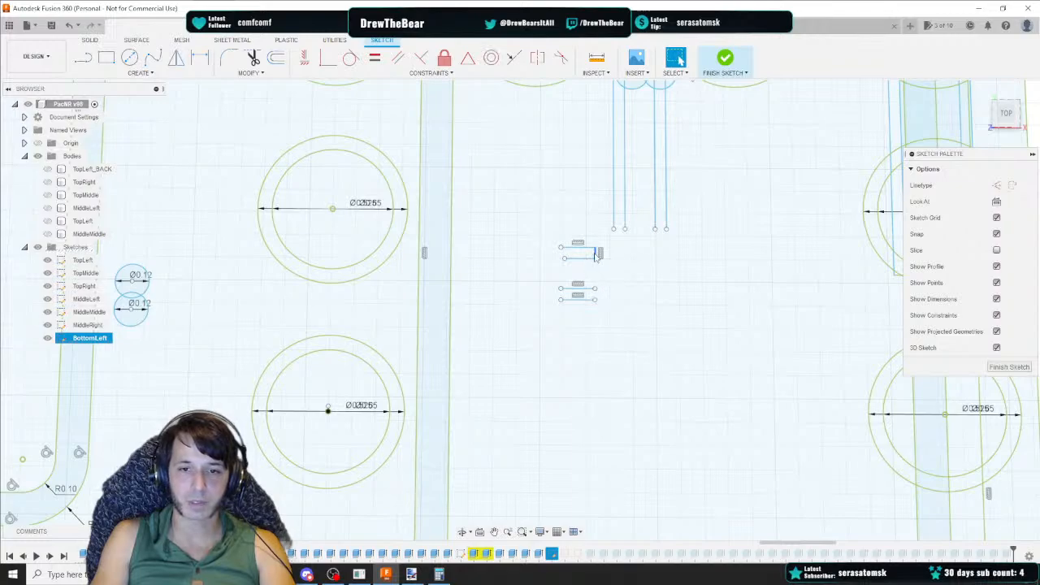
Fillet the top short horizontal line to the leftmost vertical guide line with radius 0.0625
click(230, 59)
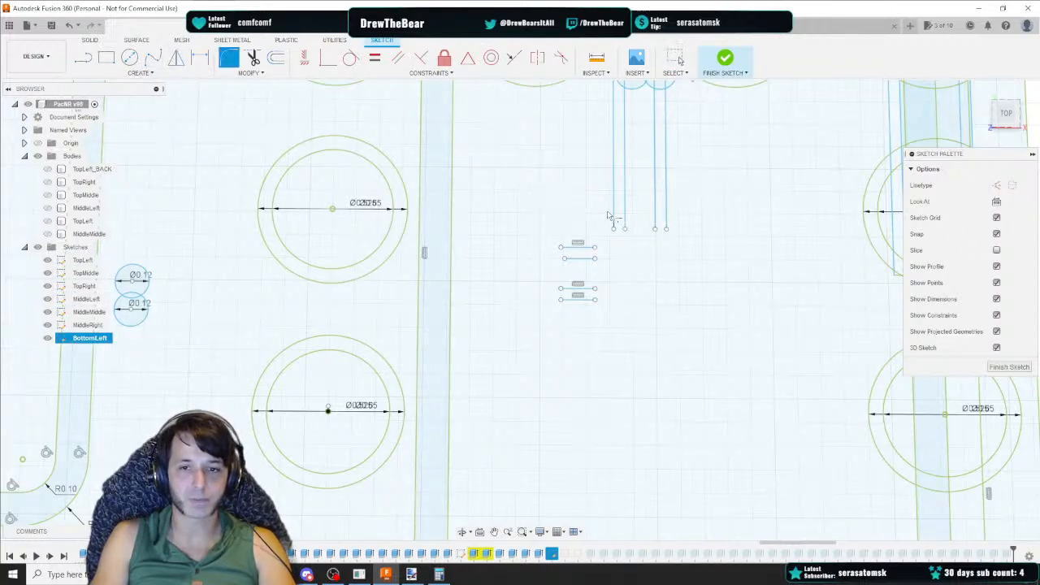
click(587, 253)
text(0)
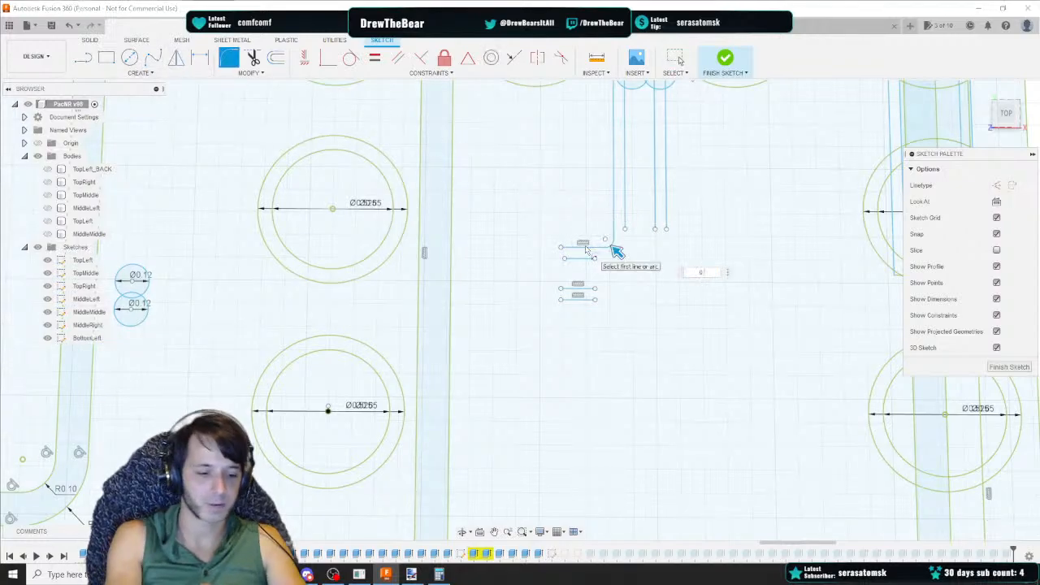
text(.0625)
key(Return)
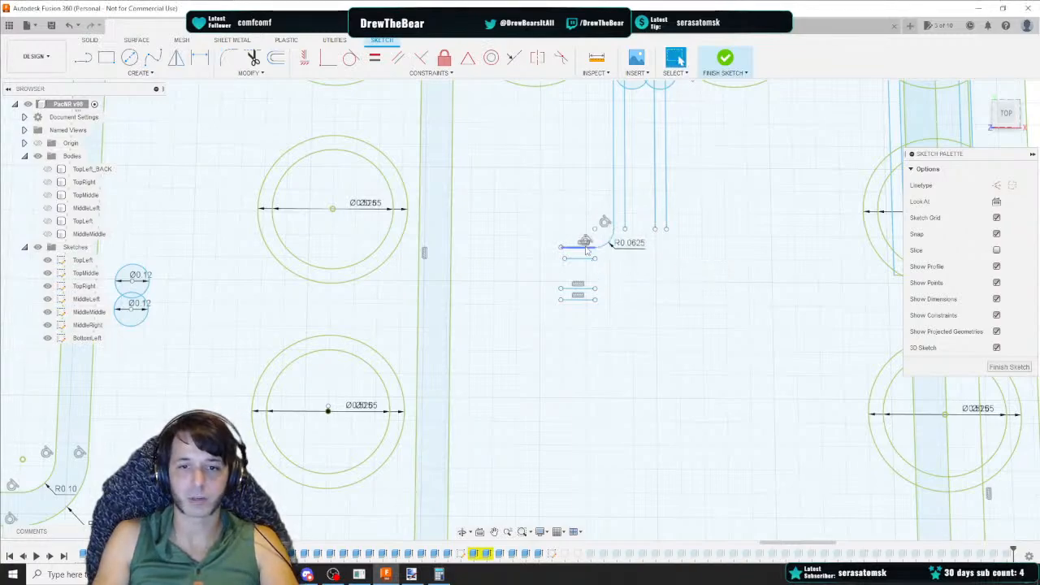
Fillet the second vertical guide line to the second short horizontal line with radius 0.1
click(229, 59)
click(625, 217)
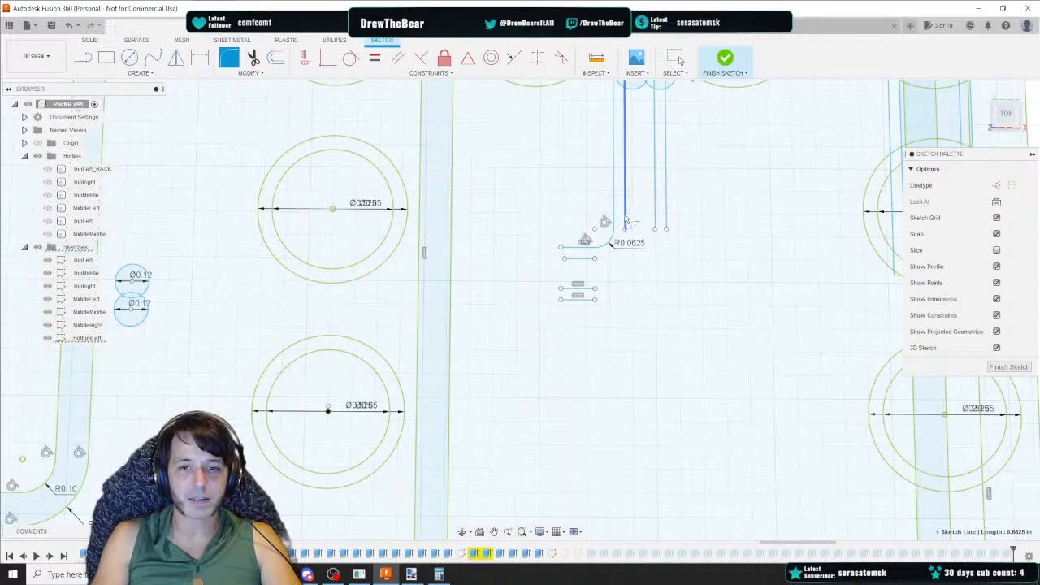
click(583, 259)
text(0.1)
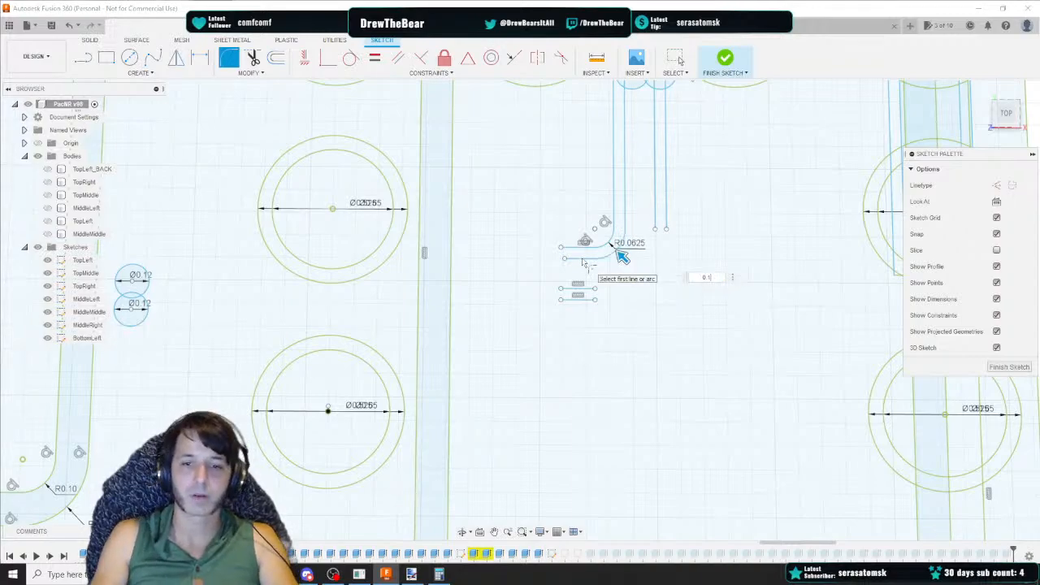
key(Return)
Fillet the third vertical guide line to the third short horizontal line with radius 0.2
click(229, 58)
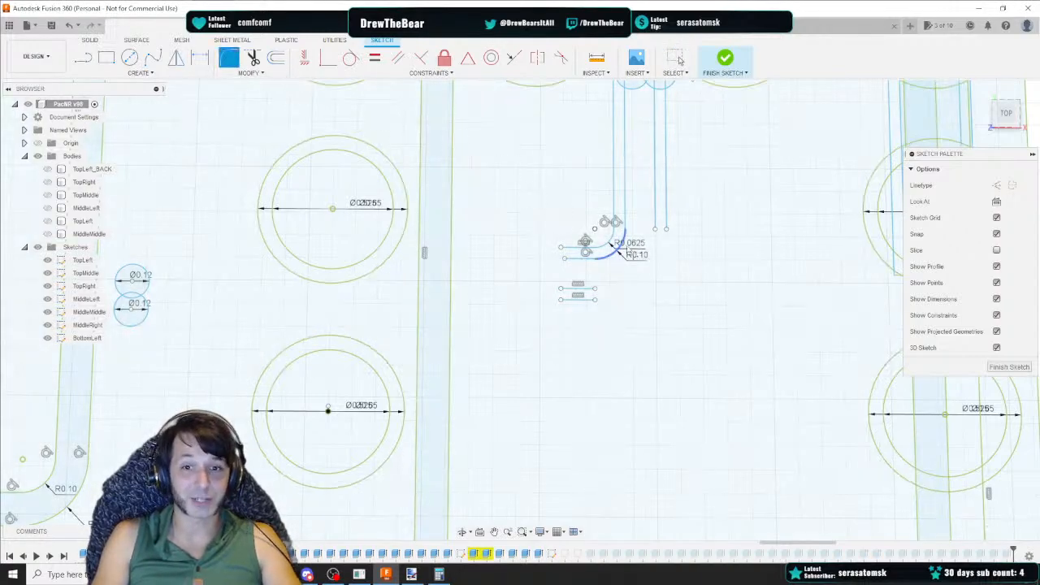
click(655, 226)
click(585, 290)
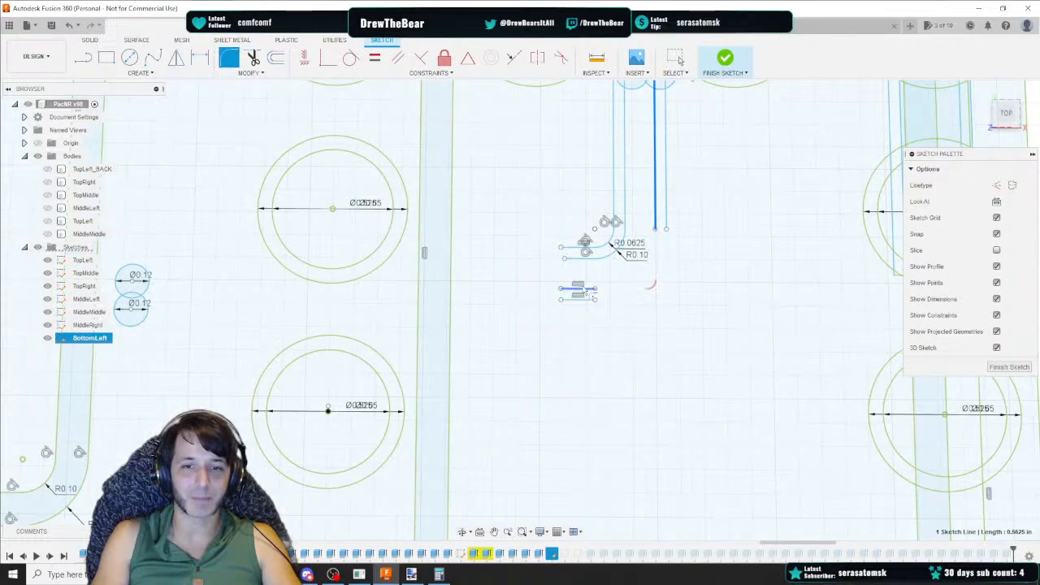
text(0.2)
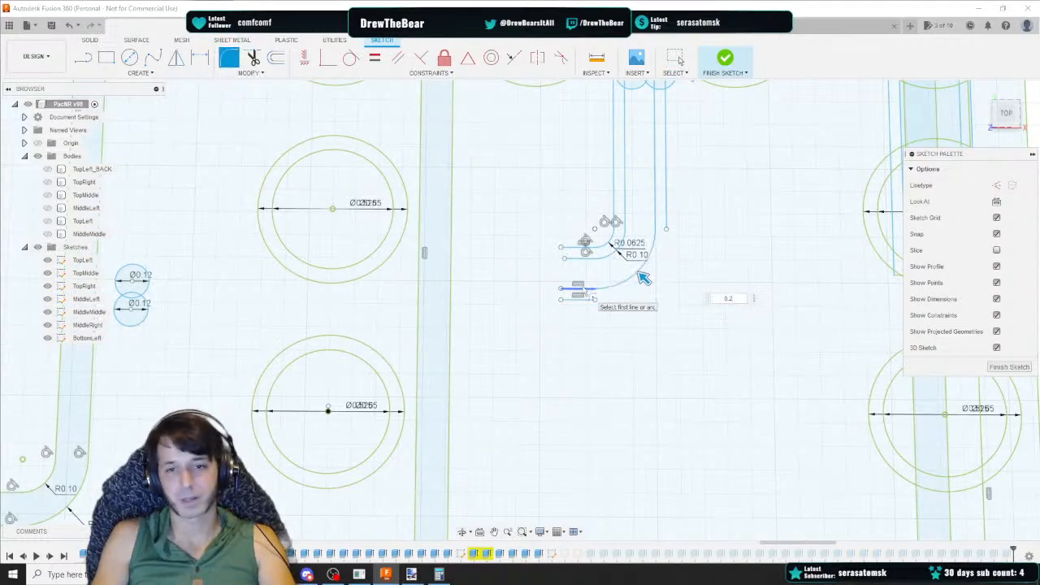
key(Return)
click(231, 61)
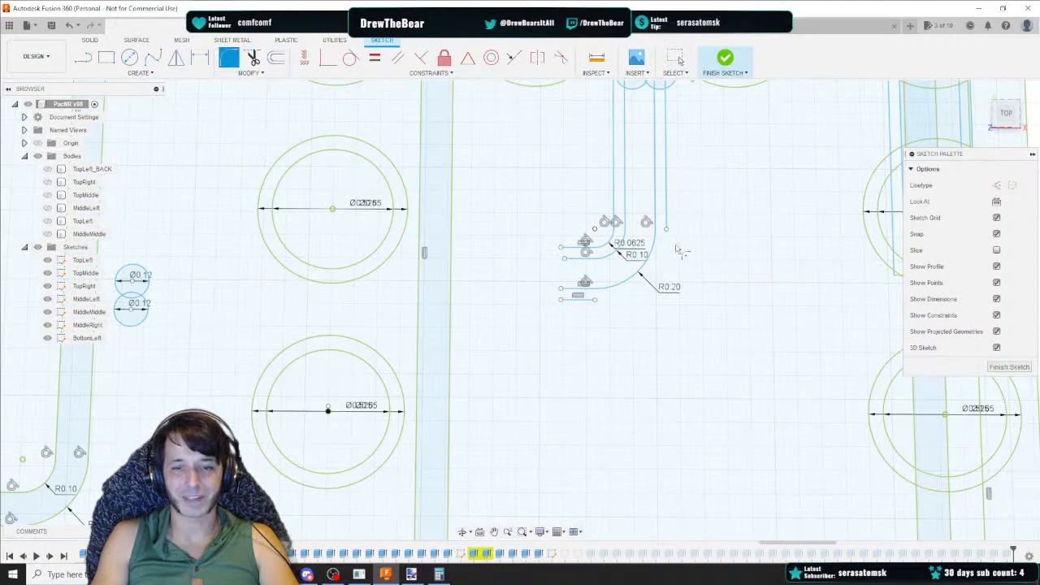
key(f)
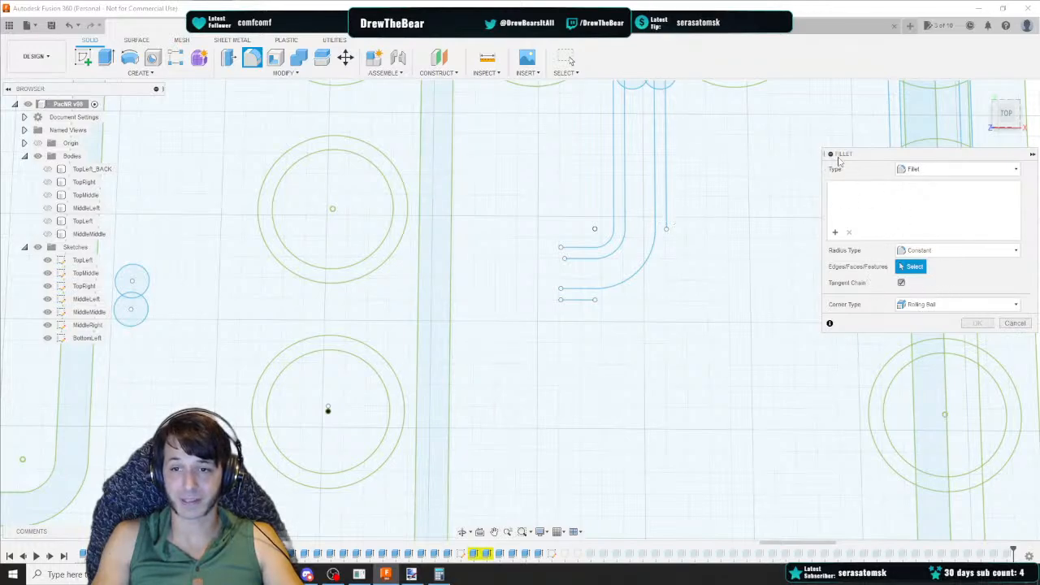
click(1015, 324)
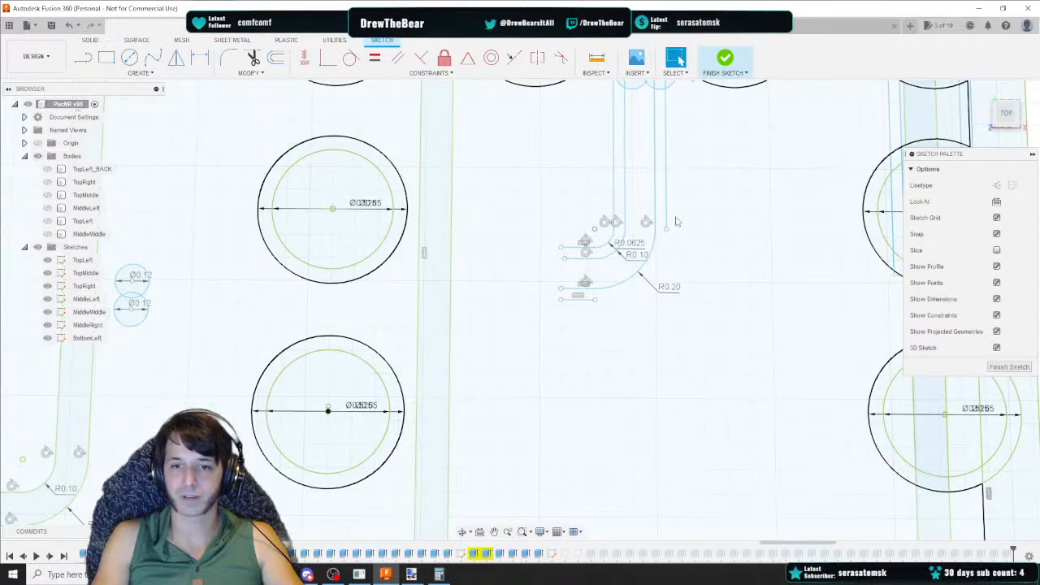
key(f)
click(1015, 323)
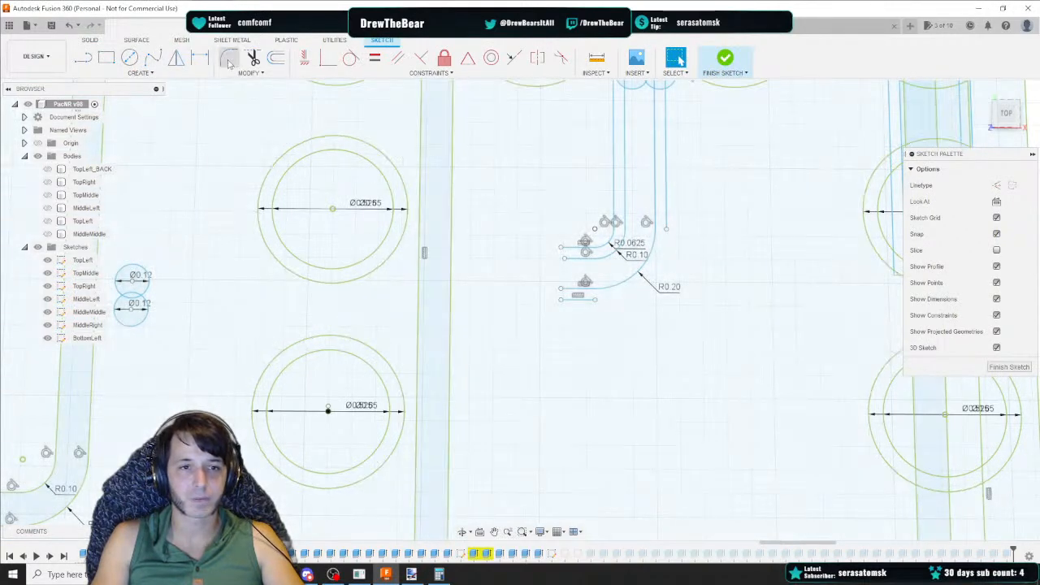
Fillet the rightmost vertical guide line to the bottom short horizontal line with radius 0.2375
click(229, 60)
click(666, 223)
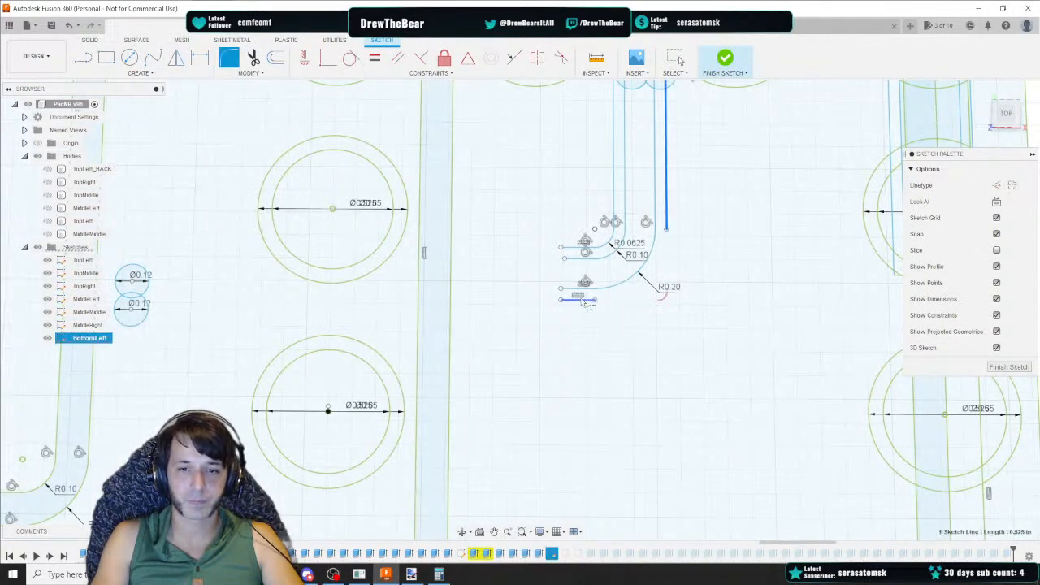
click(585, 300)
text(0.237)
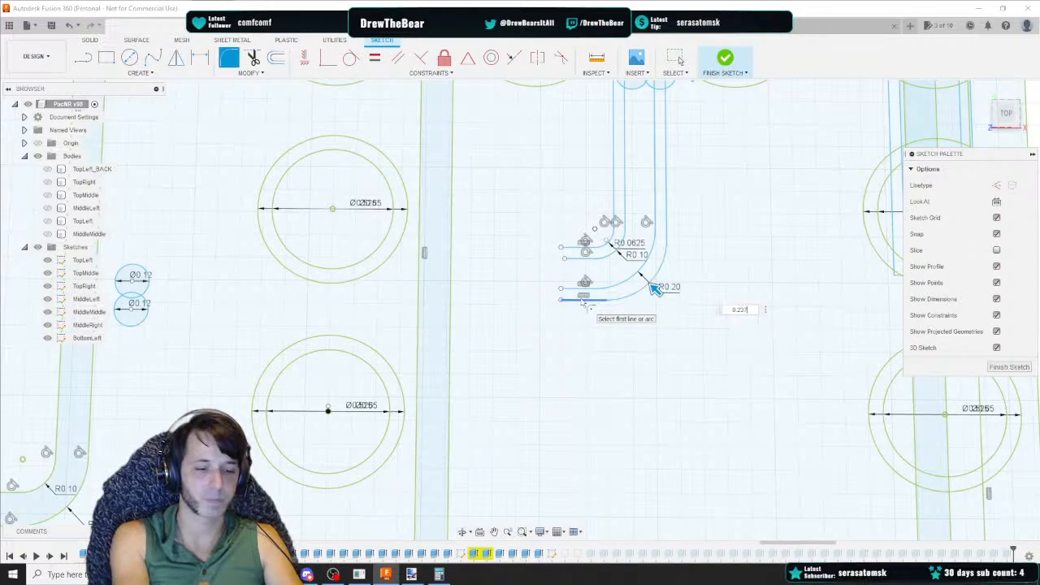
text(5)
key(Return)
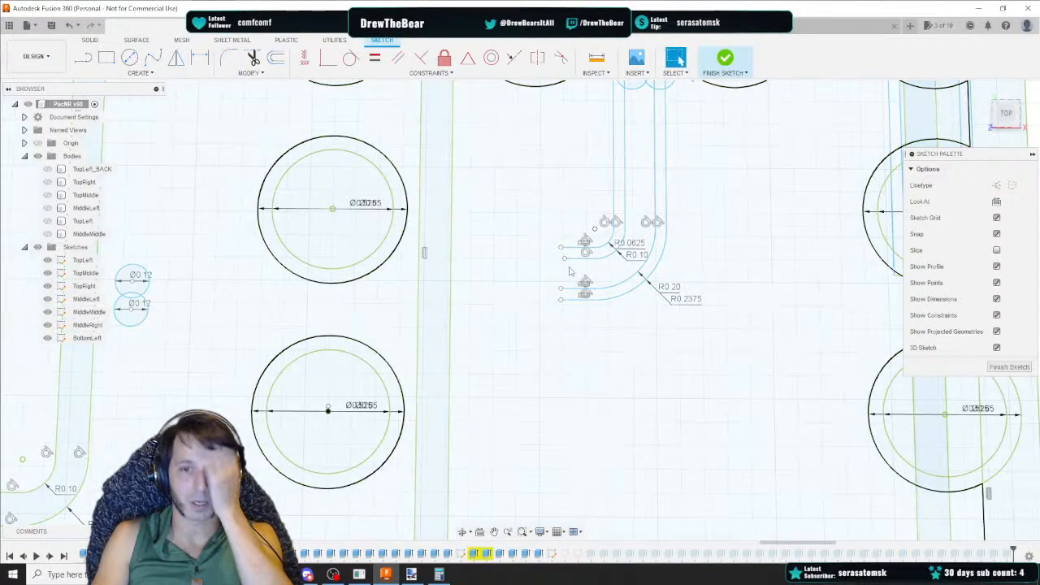
Delete the short horizontal lines to the left of the fillet arcs
drag(539, 227, 594, 331)
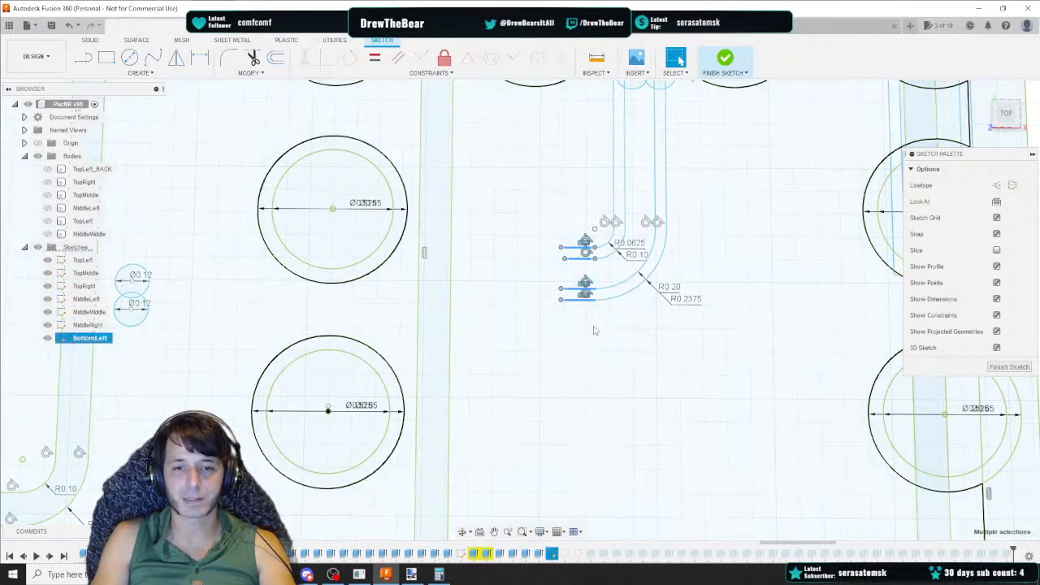
key(Delete)
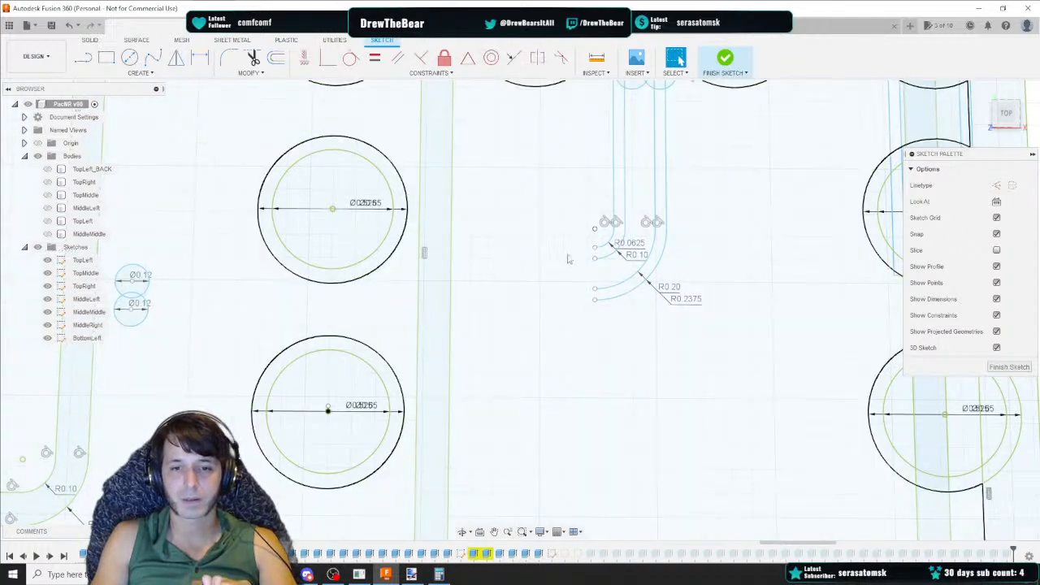
middle_drag(505, 290, 550, 274)
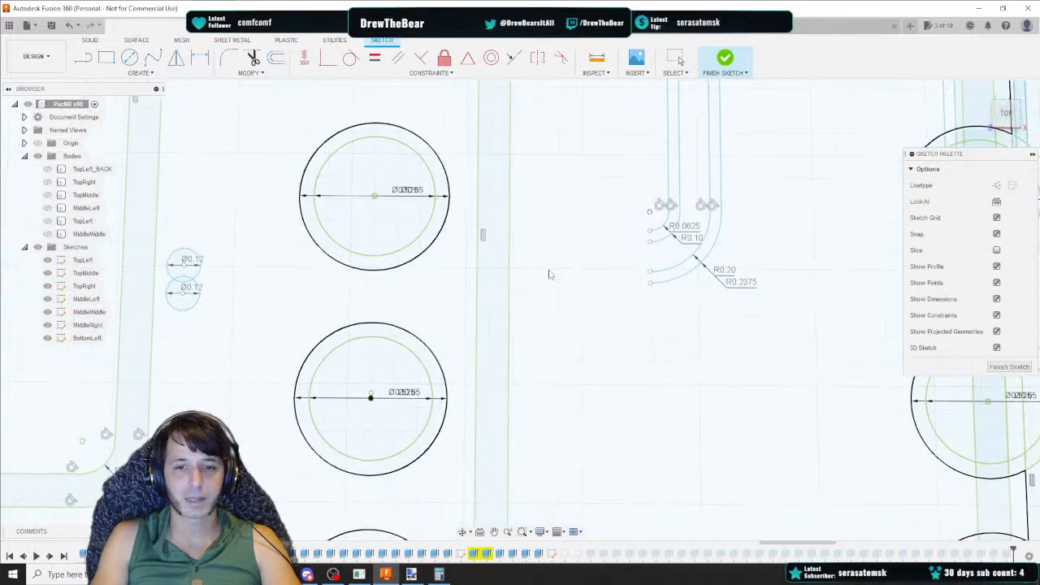
click(1006, 113)
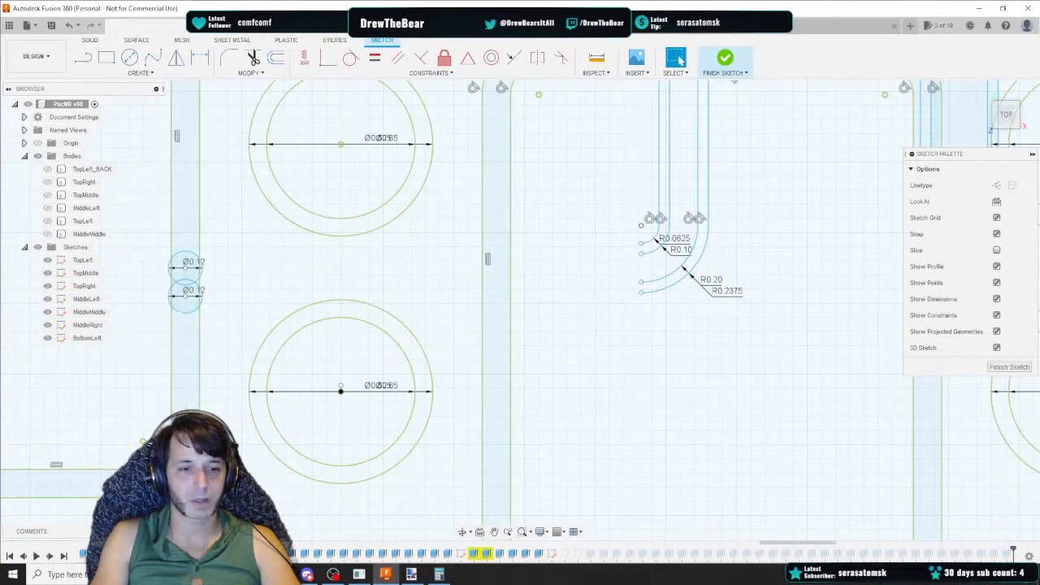
Activate the BottomLeft sketch and draw a horizontal line 1.6625 long leftward from a fillet arc's end
double_click(87, 338)
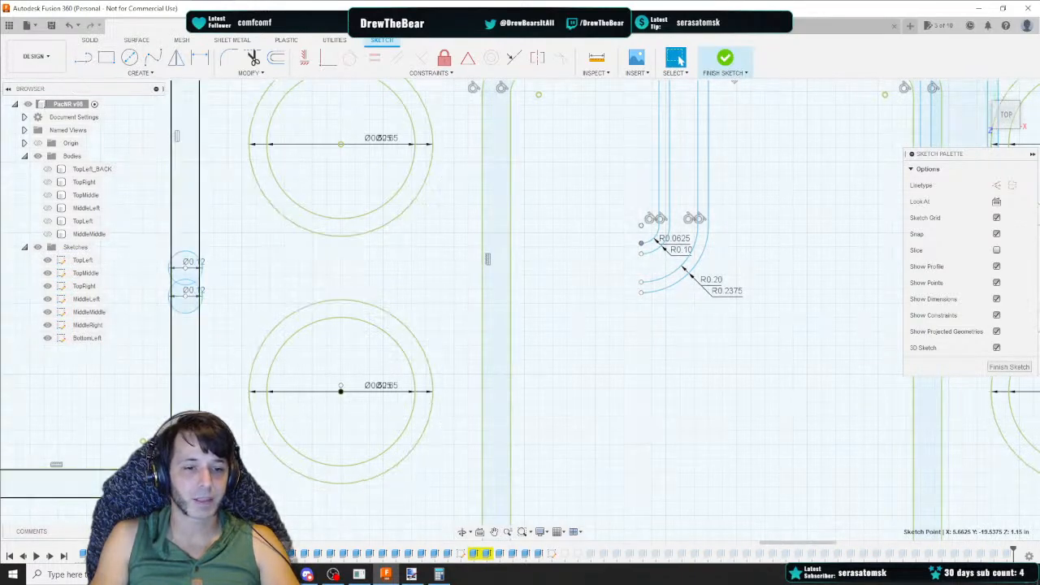
click(87, 338)
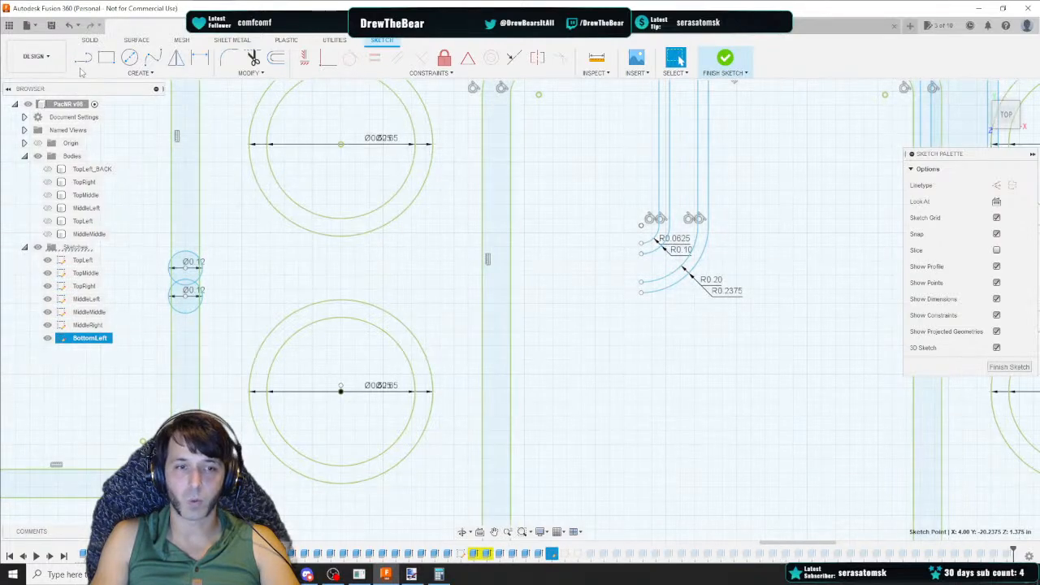
key(l)
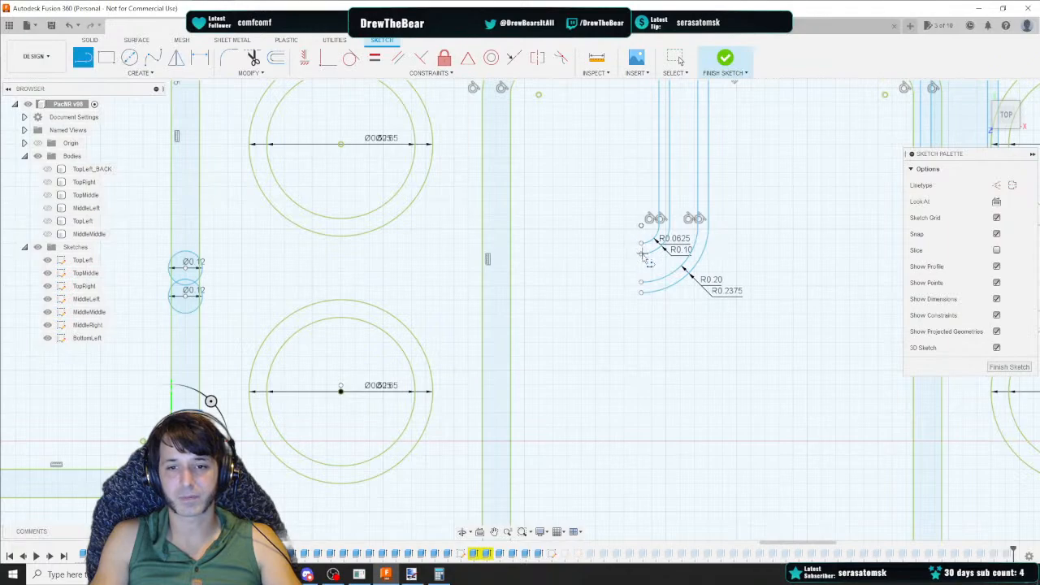
scroll(641, 224, down, 2)
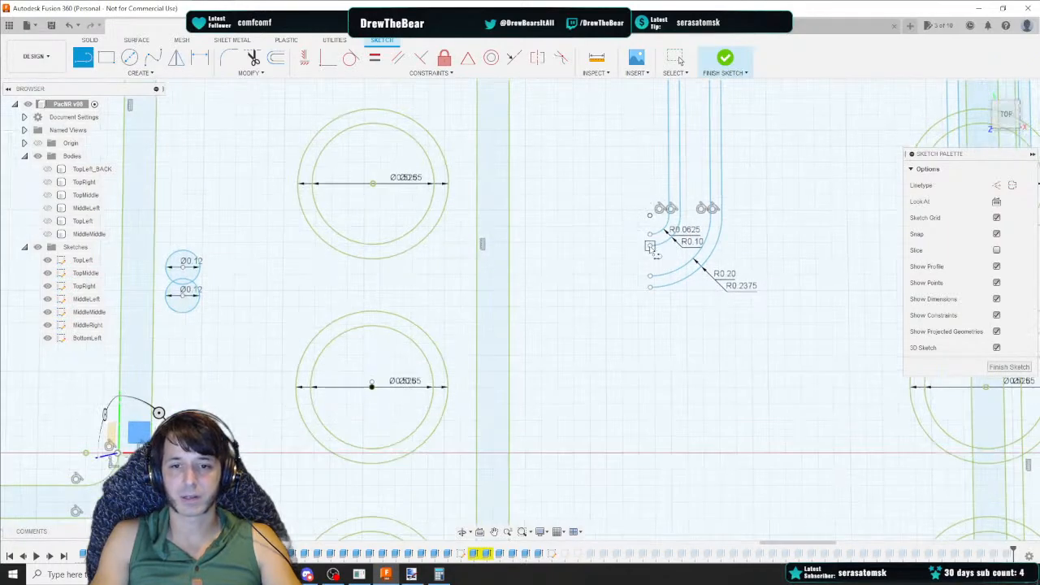
click(650, 245)
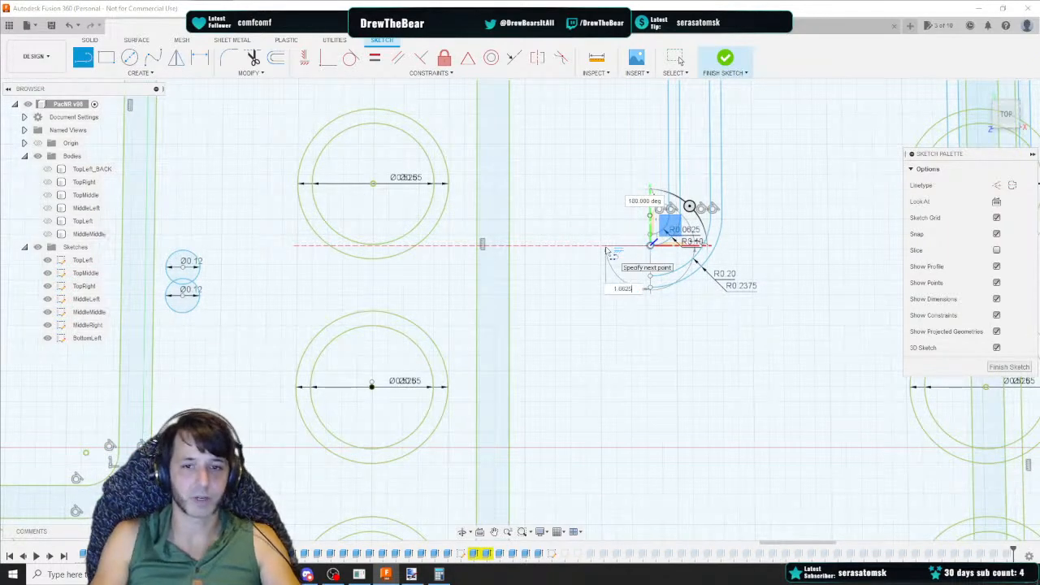
key(Return)
key(Escape)
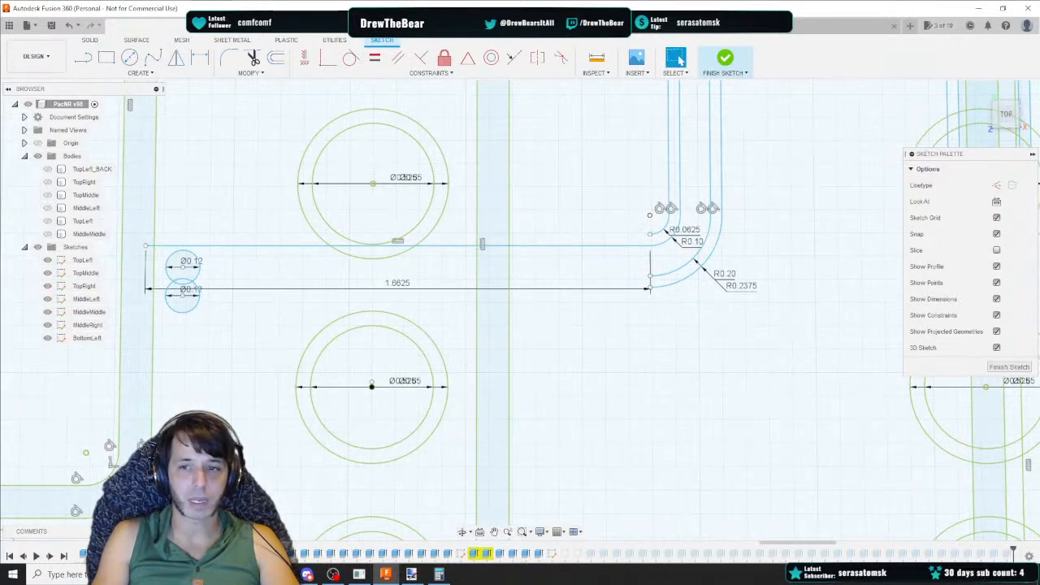
Try a 1.525-long horizontal line leftward from the lower fillet arc's end, and delete it
scroll(593, 244, up, 2)
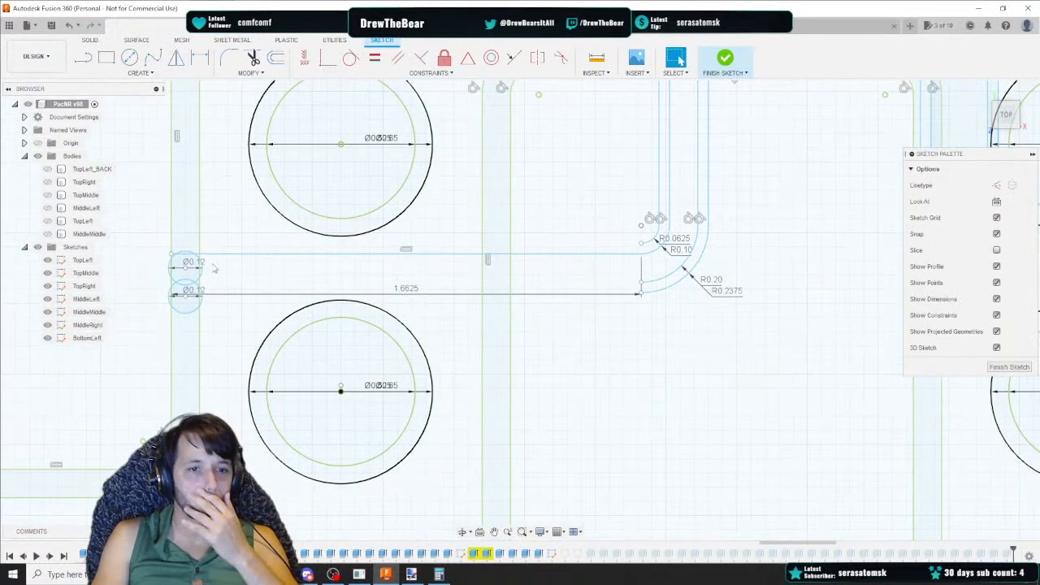
scroll(174, 254, up, 3)
scroll(315, 283, down, 3)
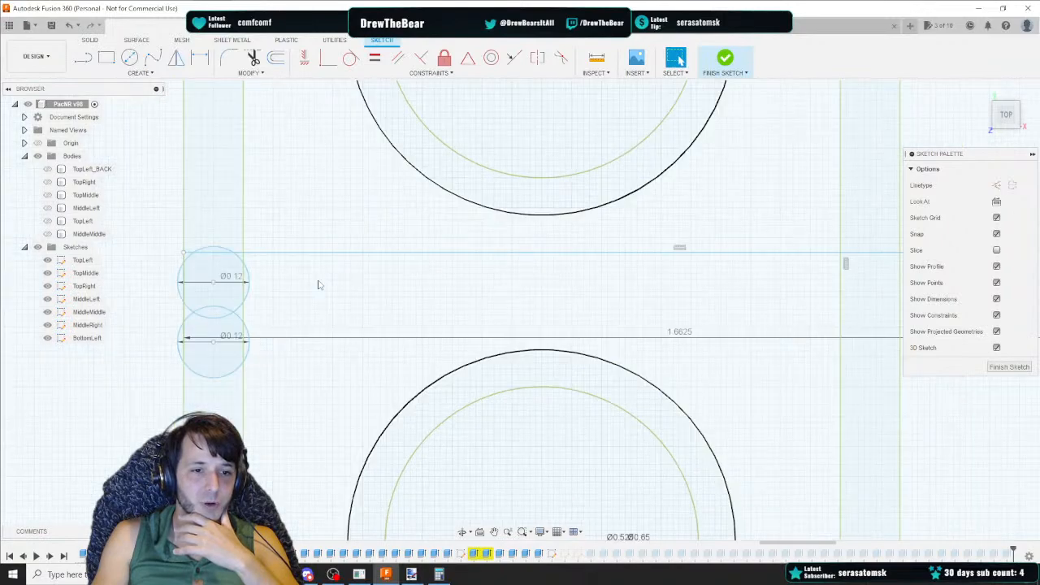
middle_drag(581, 274, 441, 263)
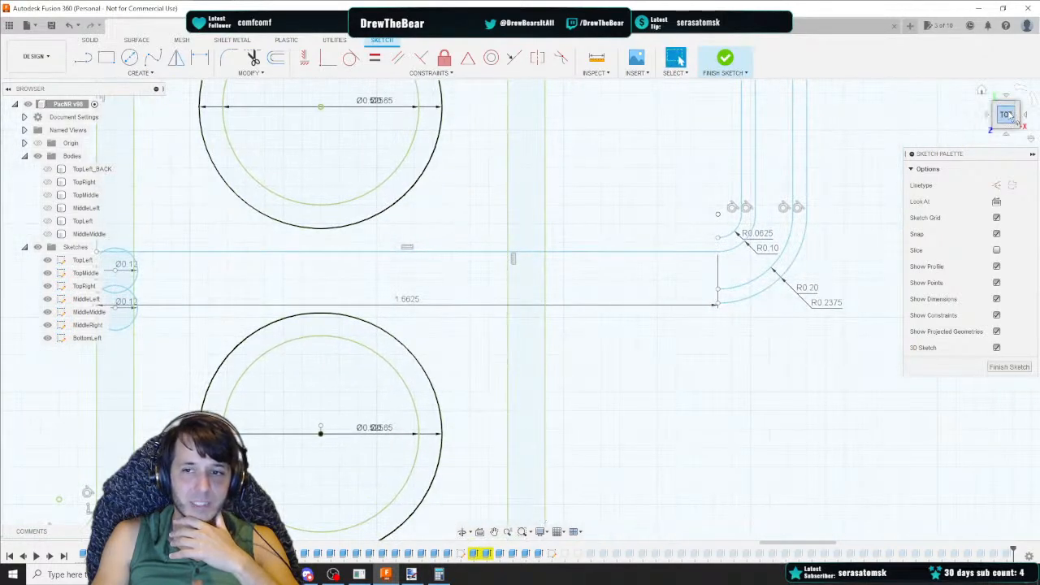
drag(1006, 116, 1004, 113)
click(85, 58)
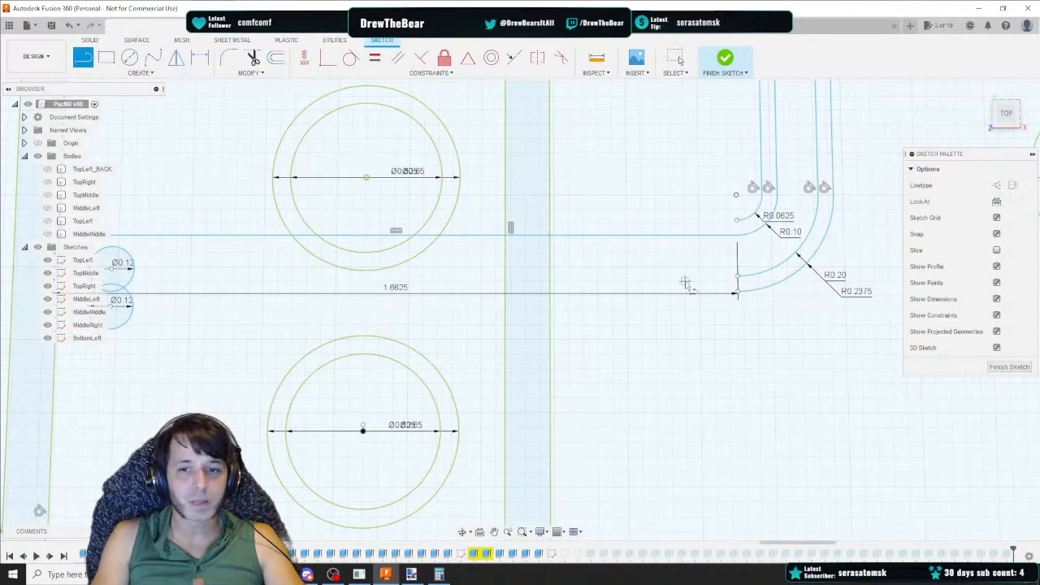
click(737, 276)
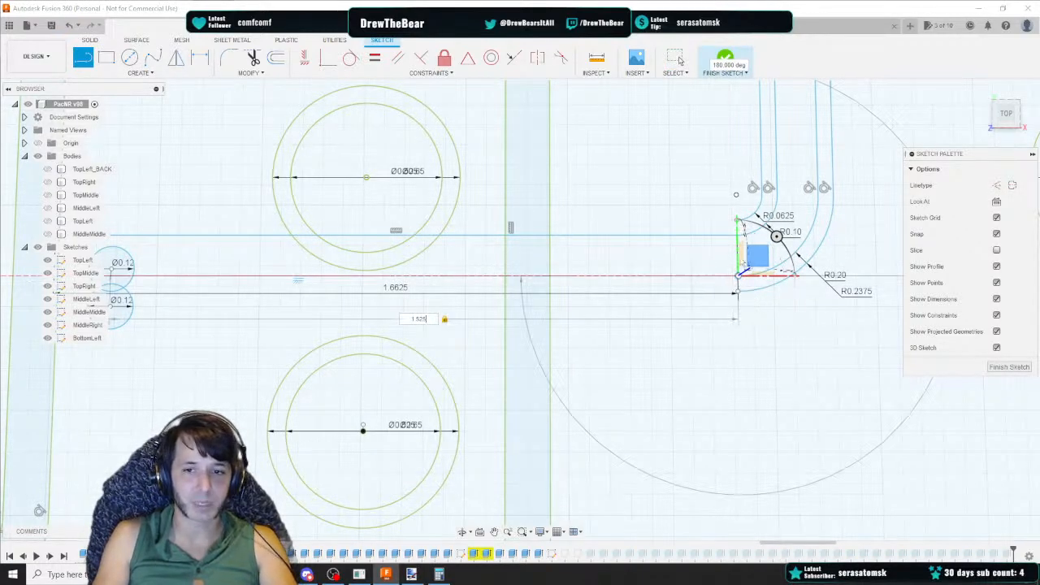
key(Return)
click(1008, 116)
middle_drag(293, 283, 467, 274)
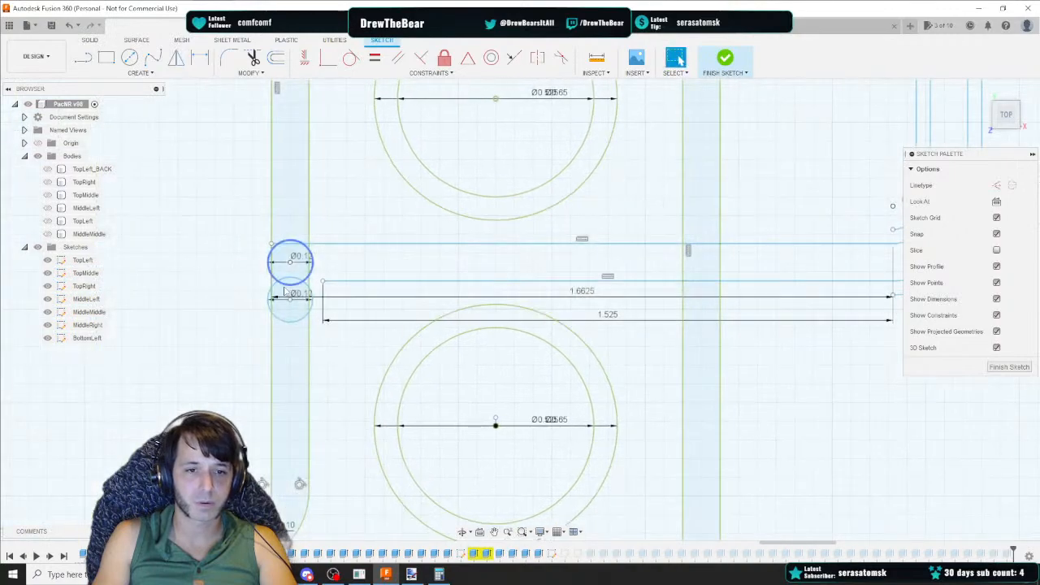
scroll(278, 283, up, 2)
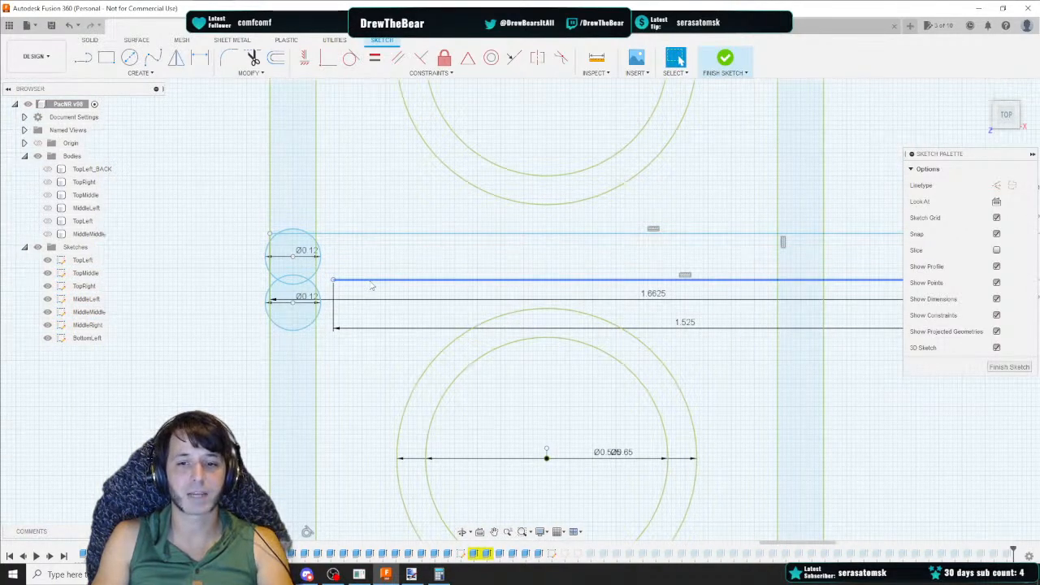
click(370, 284)
key(Delete)
Draw a horizontal line 1.5625 long leftward from a fillet arc's end
middle_drag(655, 206, 228, 195)
scroll(228, 192, down, 2)
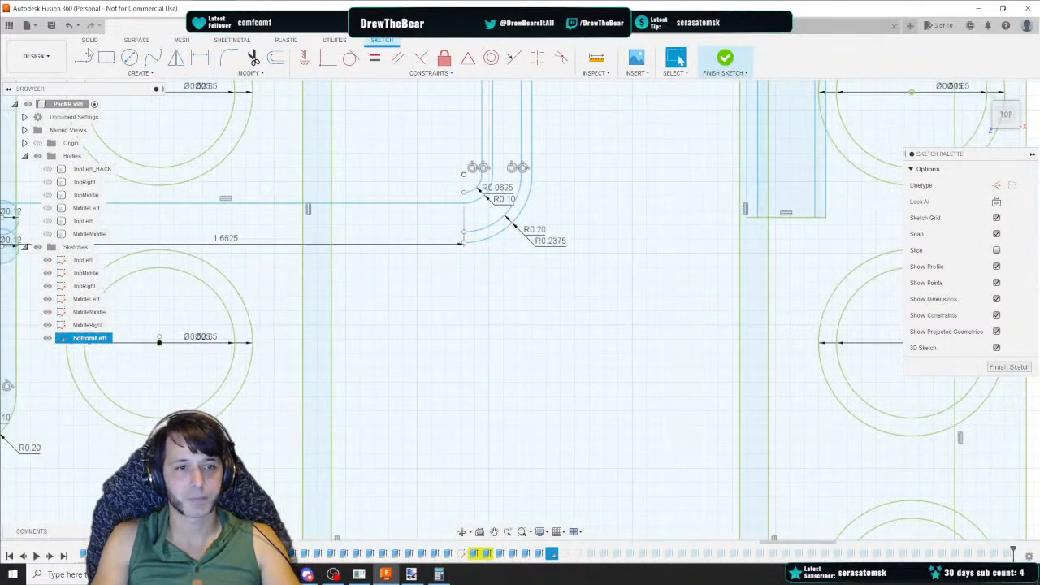
key(l)
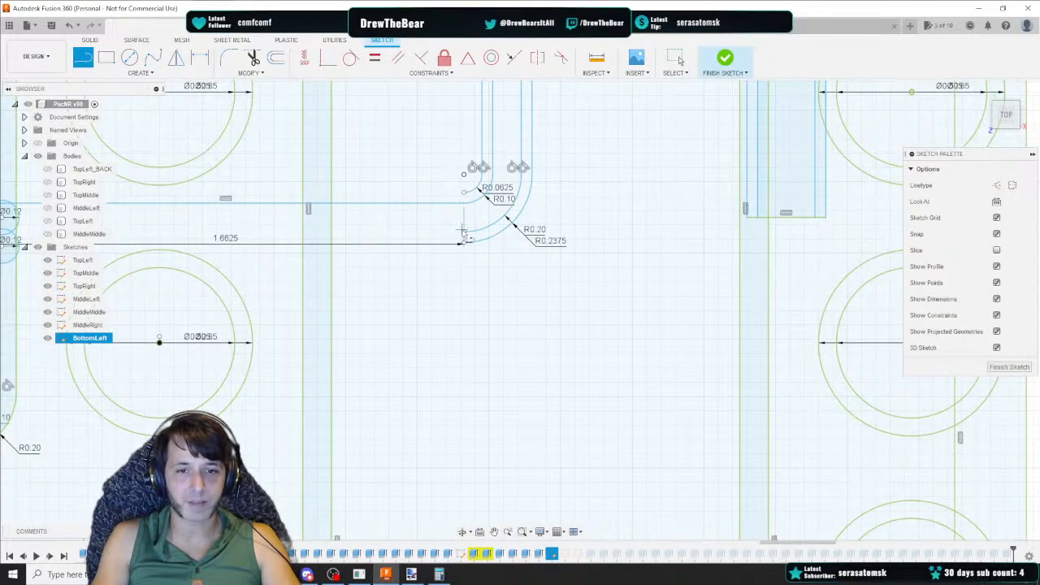
click(1008, 126)
click(460, 213)
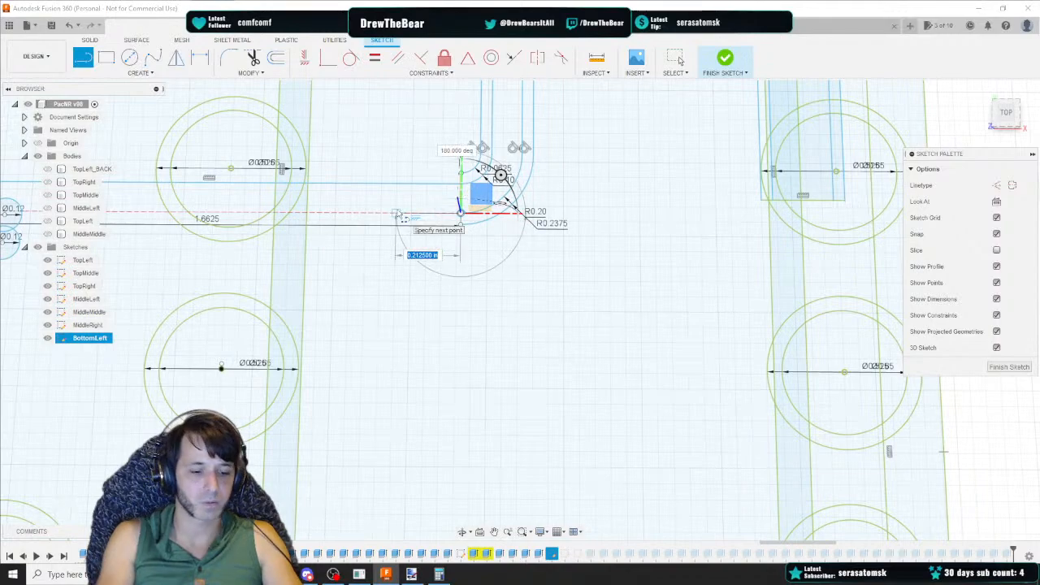
key(Return)
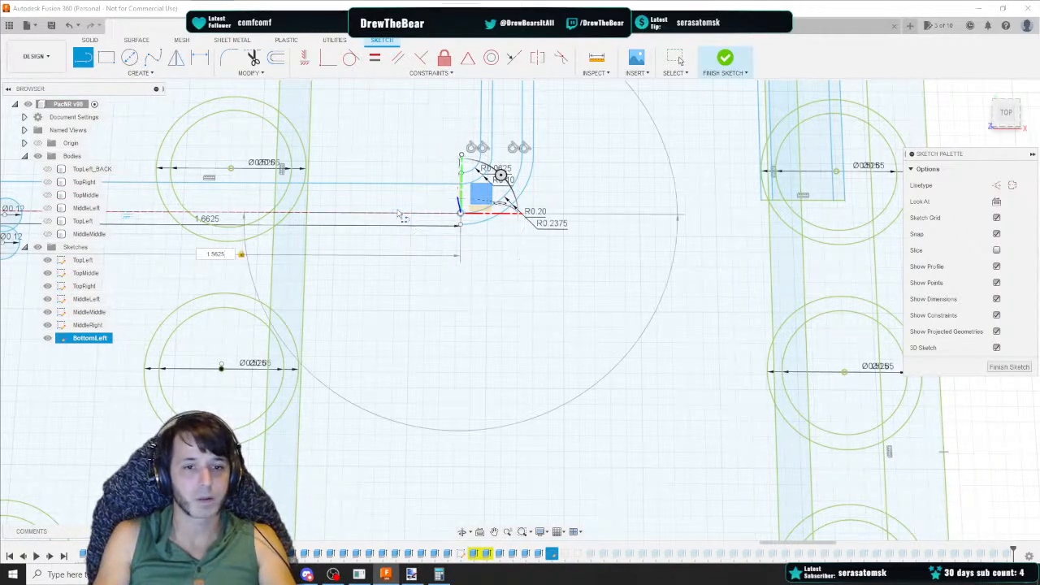
Draw another horizontal line 1.525 long leftward from the lower fillet arc's end
click(91, 61)
mouse_move(210, 203)
middle_down()
mouse_move(542, 221)
mouse_move(397, 220)
middle_up()
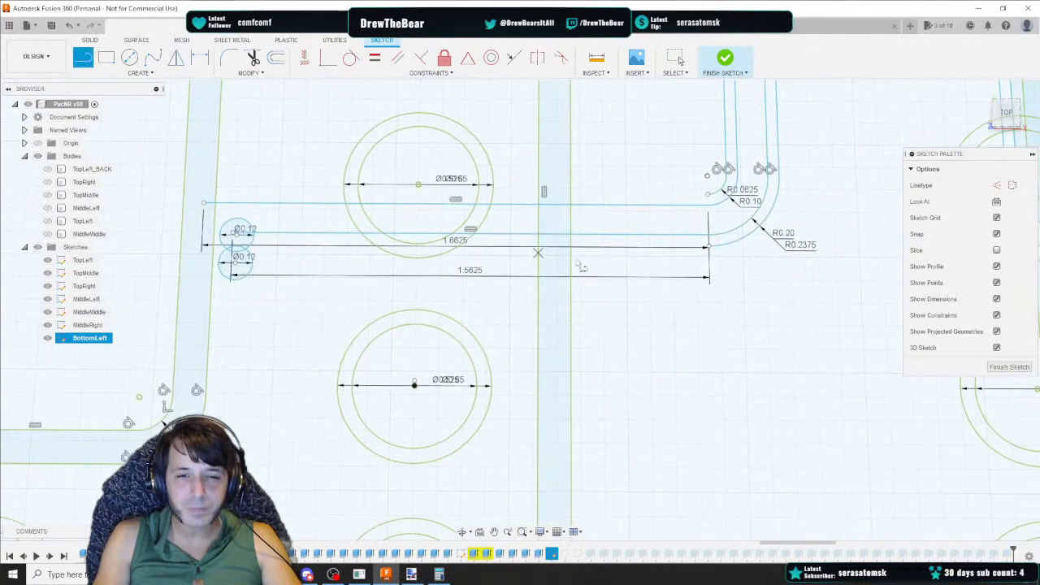
click(708, 246)
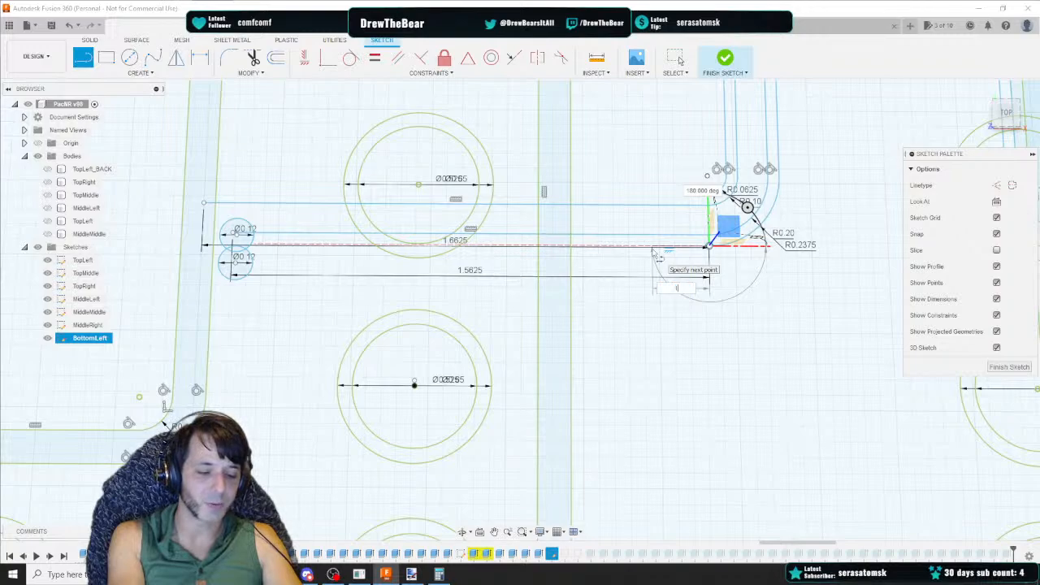
text(1.562)
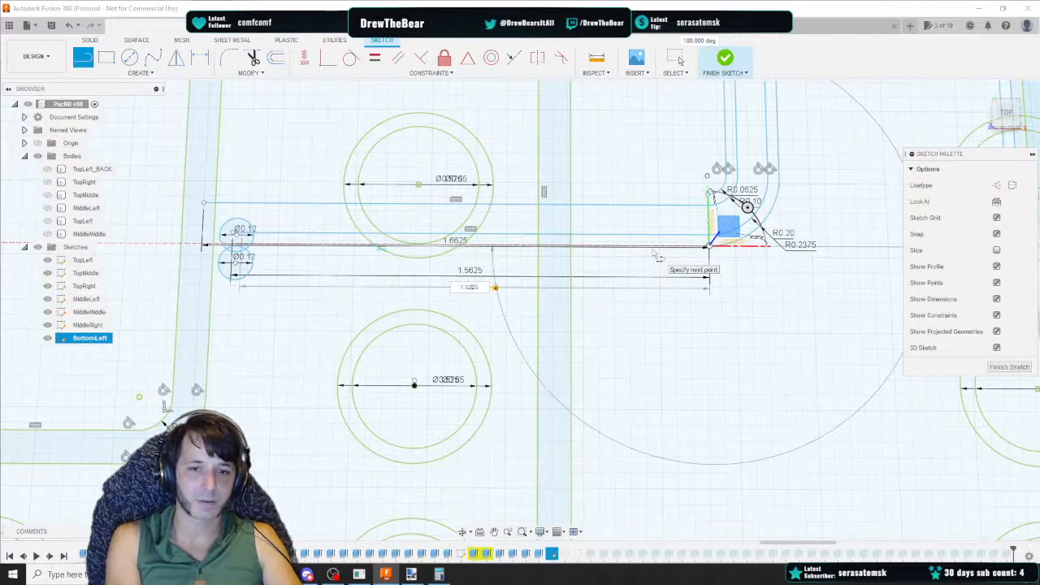
text(5)
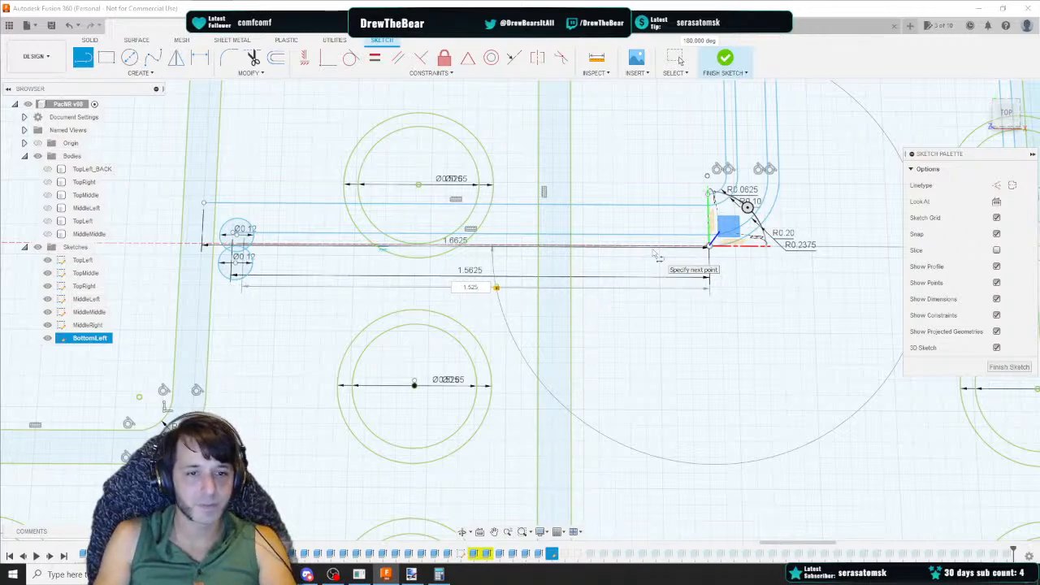
key(Return)
key(Escape)
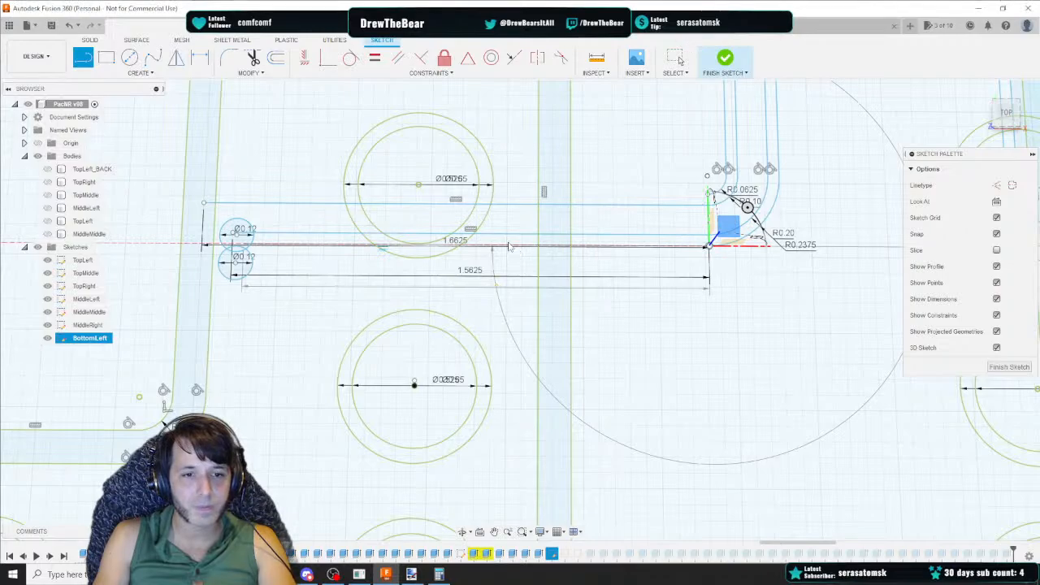
scroll(268, 260, up, 5)
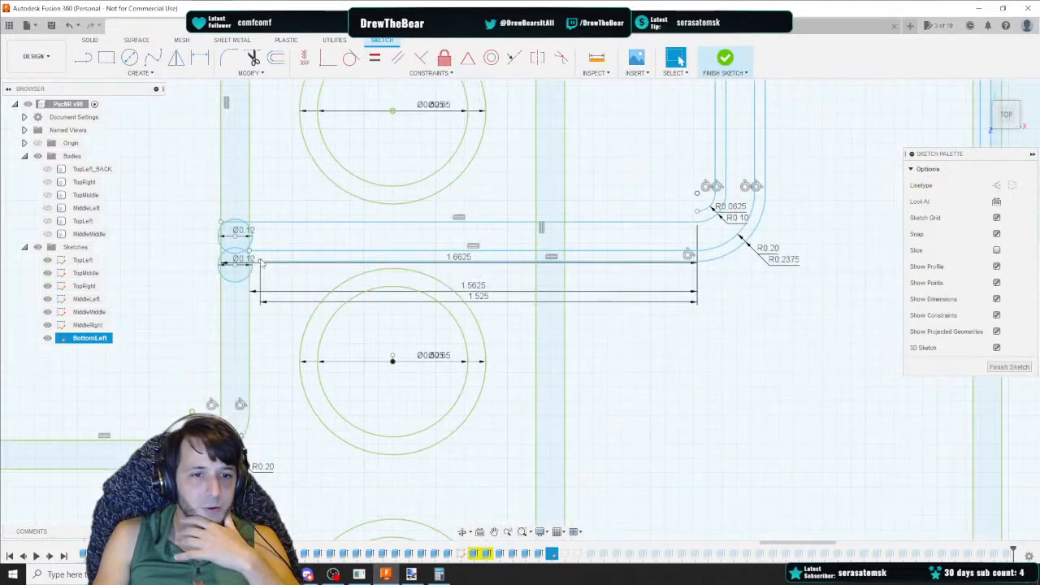
click(107, 56)
drag(1007, 112, 1006, 114)
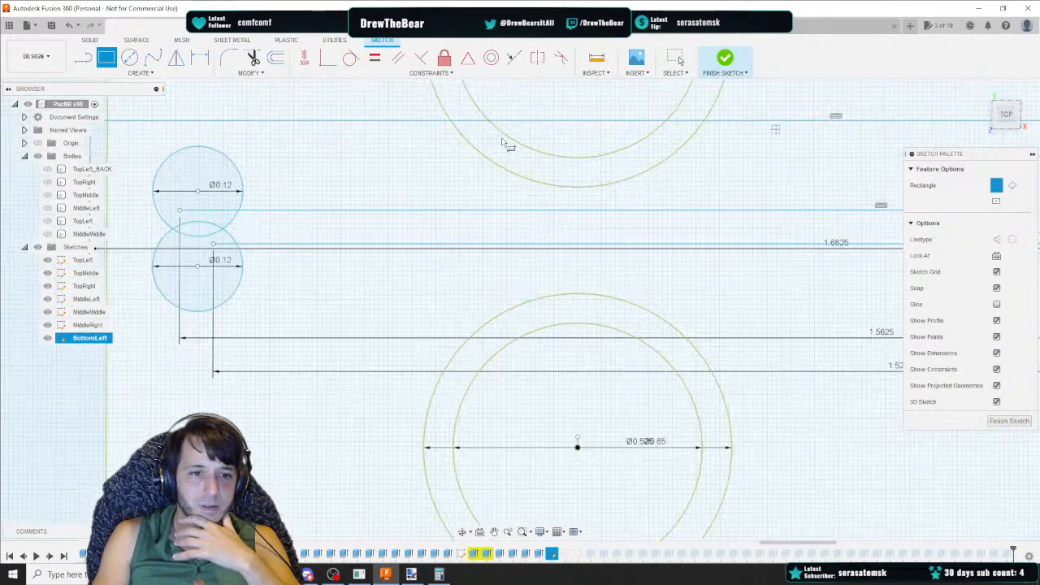
click(179, 211)
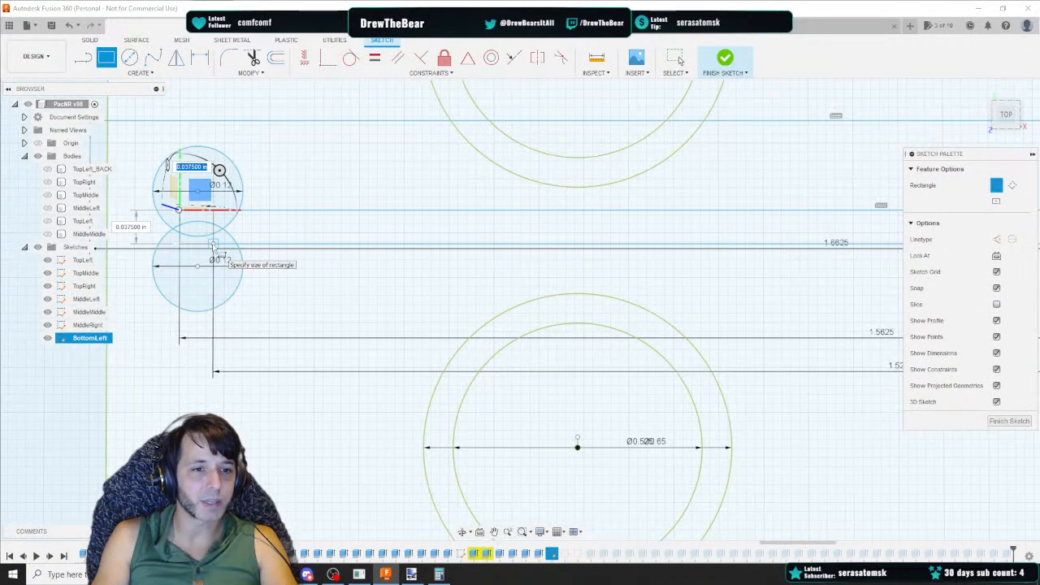
key(Escape)
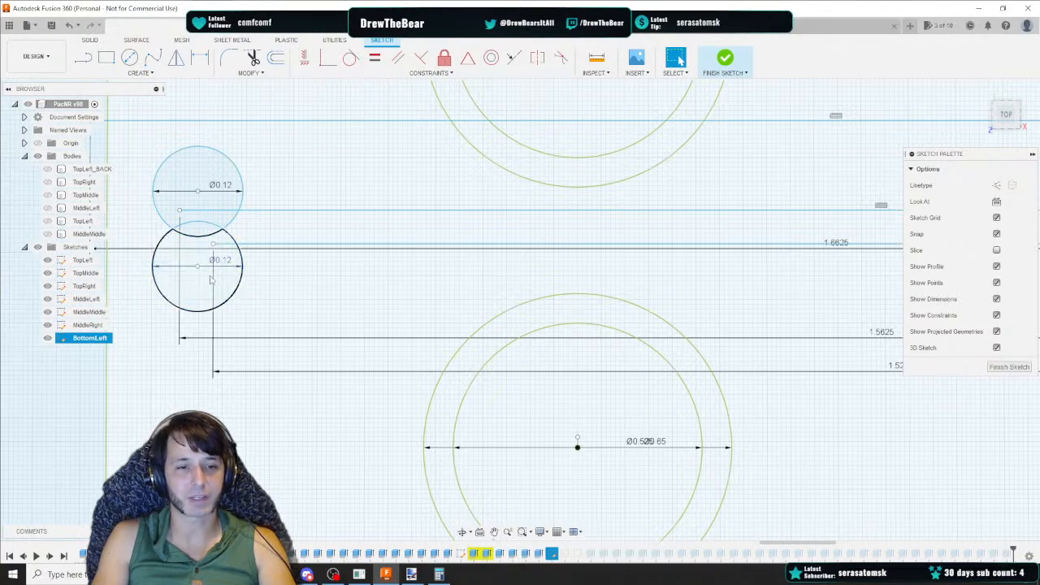
Select and delete the two newly drawn lower horizontal lines below the small circles
click(229, 267)
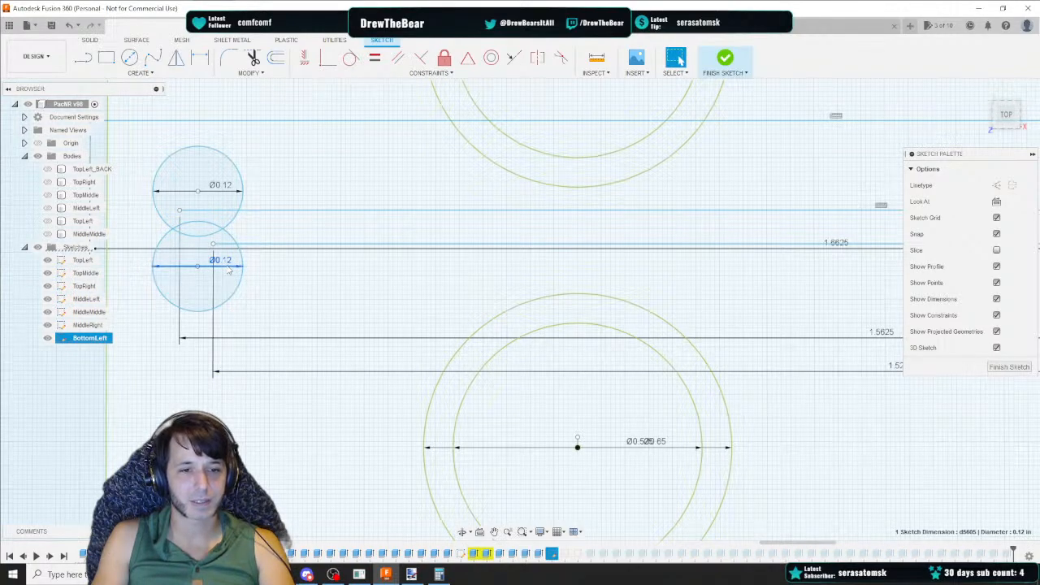
click(214, 325)
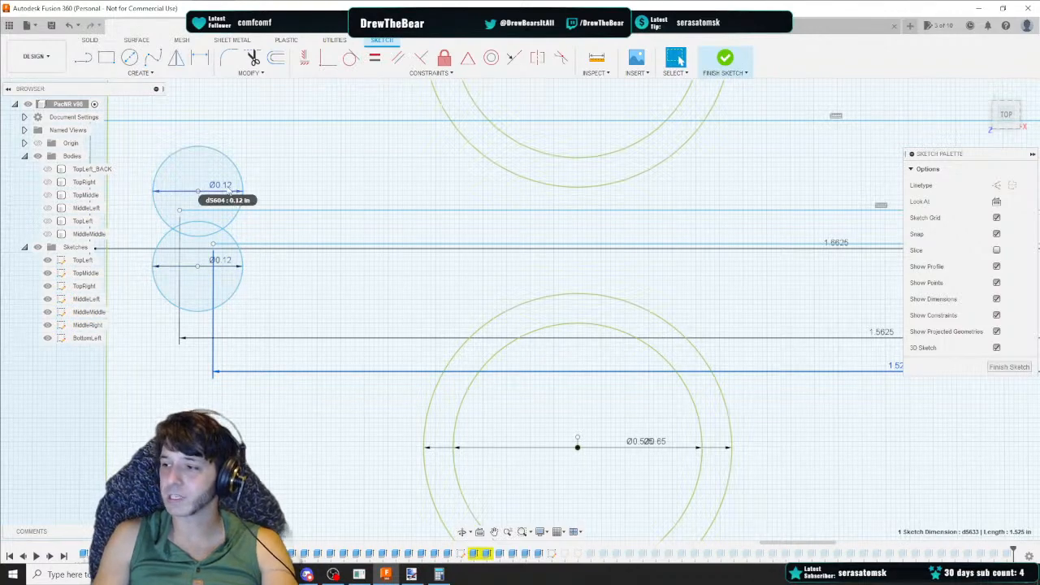
click(242, 257)
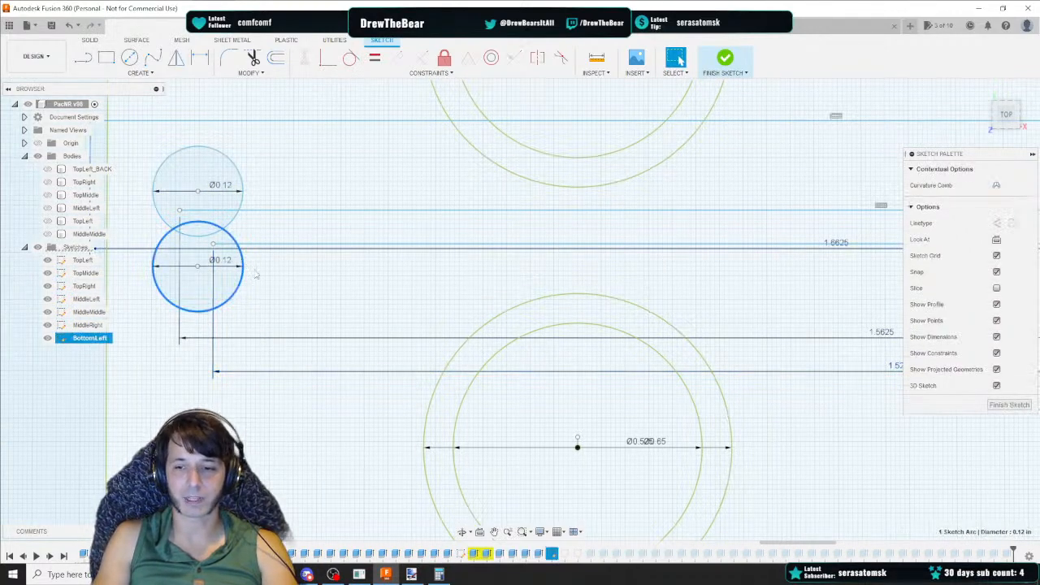
click(215, 342)
key(Delete)
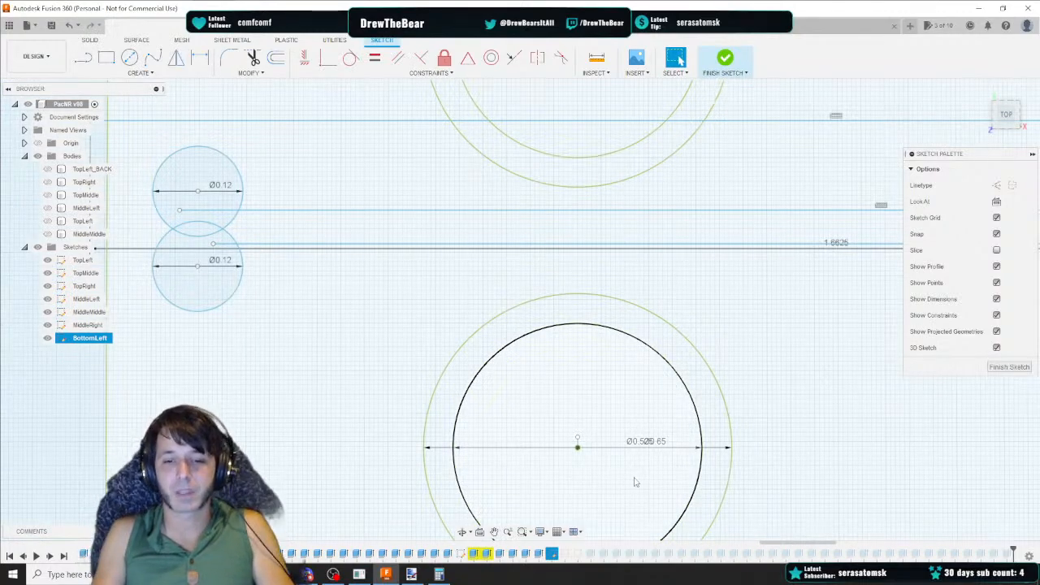
scroll(647, 446, up, 5)
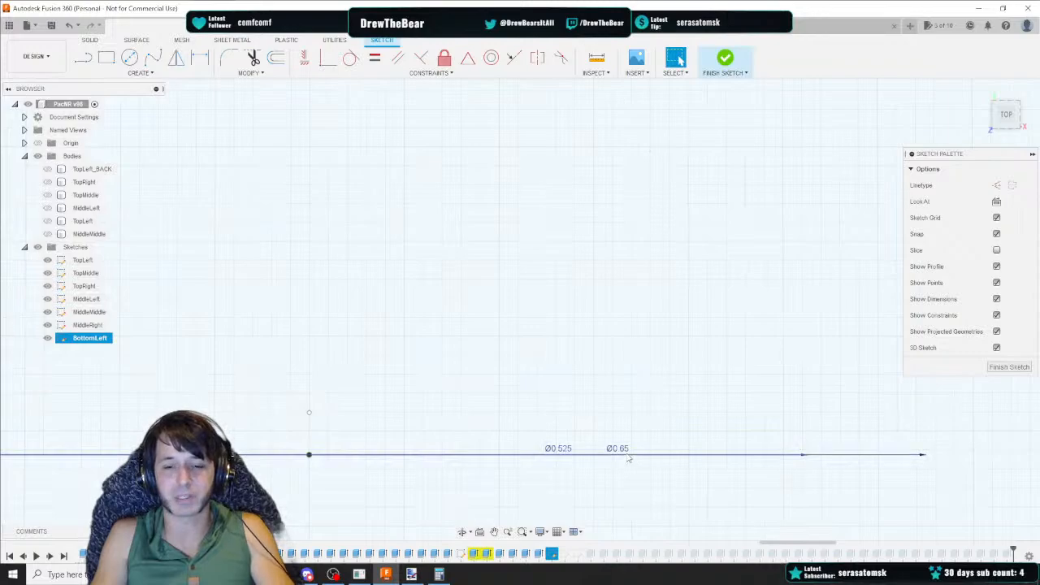
Draw a horizontal line 1.70 long leftward from the upper fillet arc's end
scroll(628, 453, down, 5)
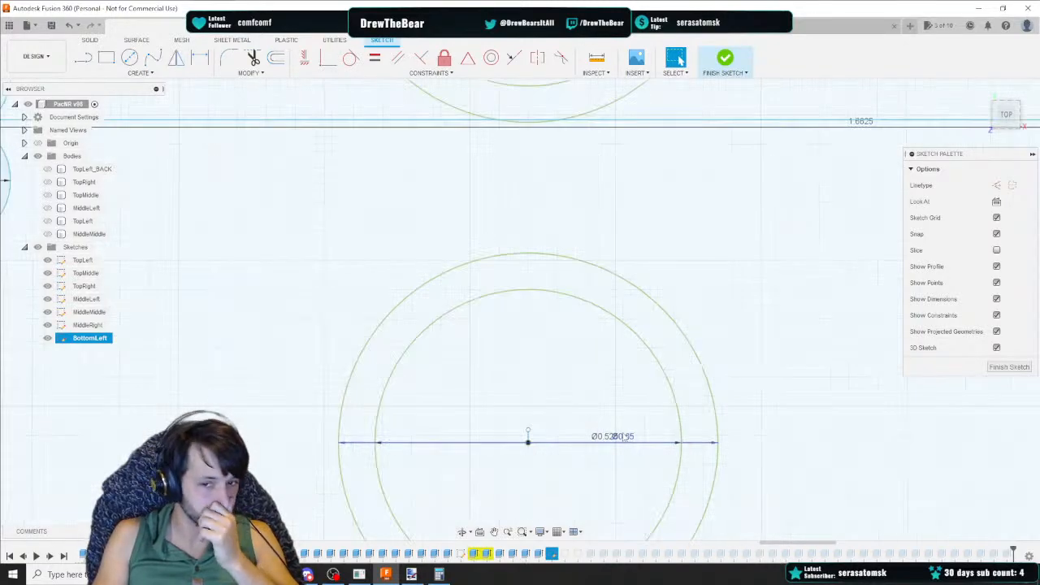
scroll(642, 335, down, 5)
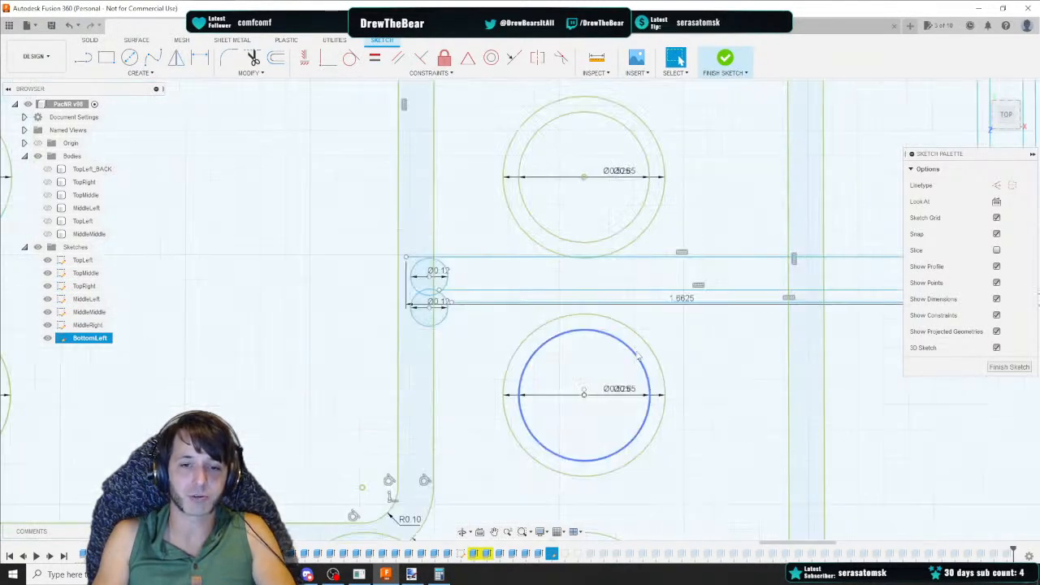
scroll(852, 302, up, 4)
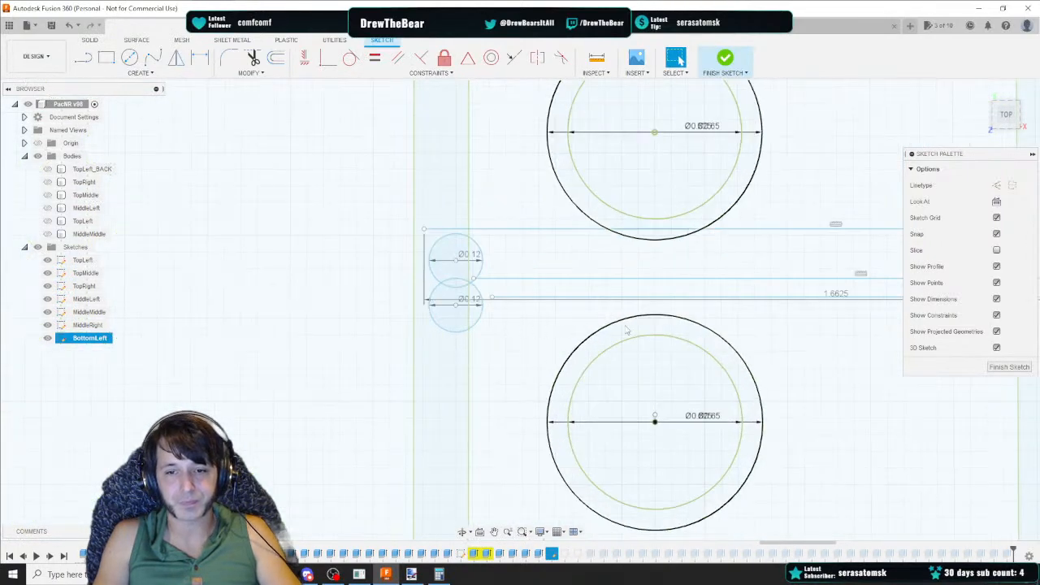
scroll(813, 333, down, 4)
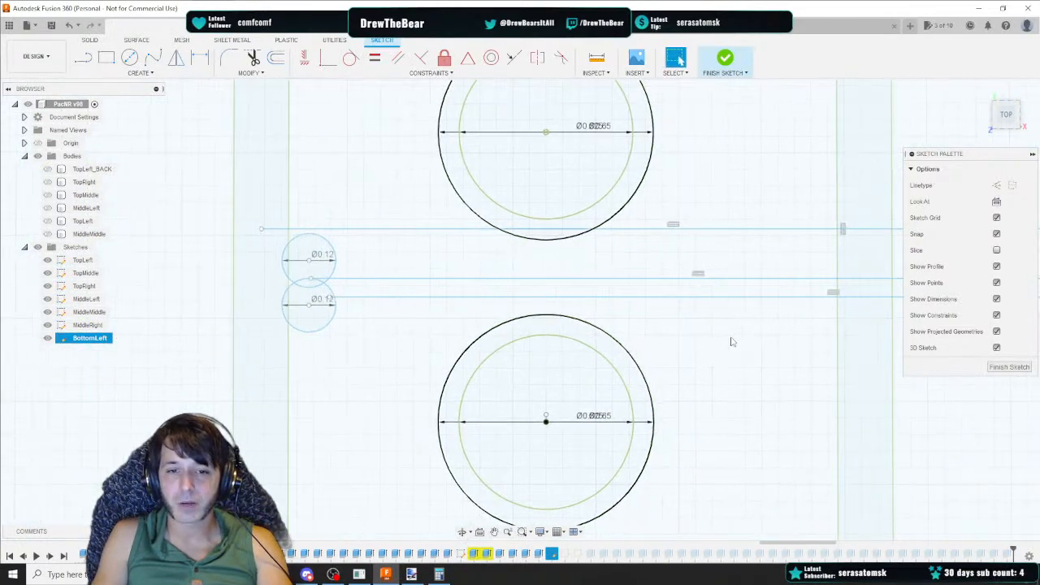
middle_drag(725, 348, 585, 370)
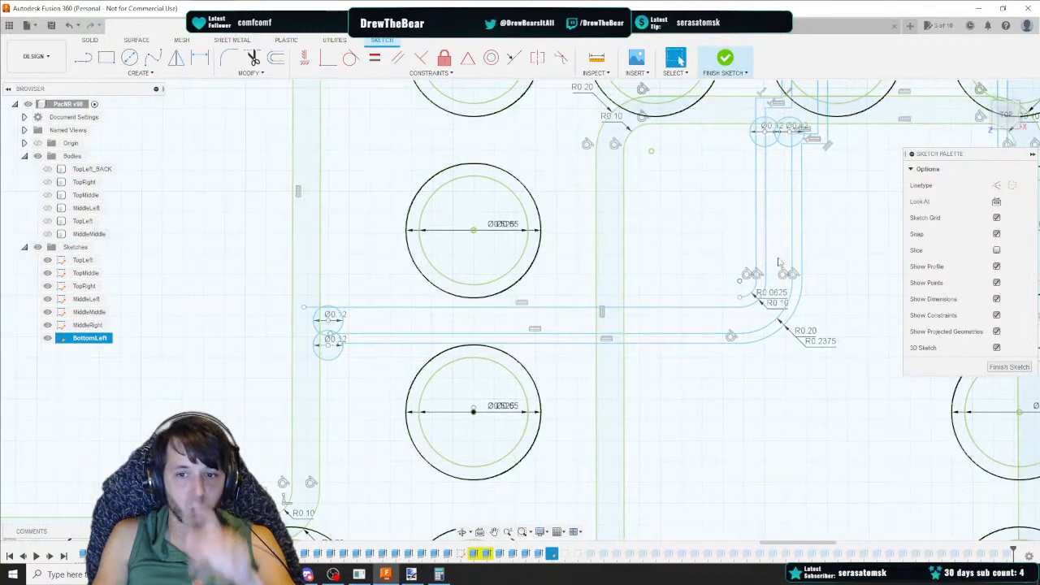
click(690, 308)
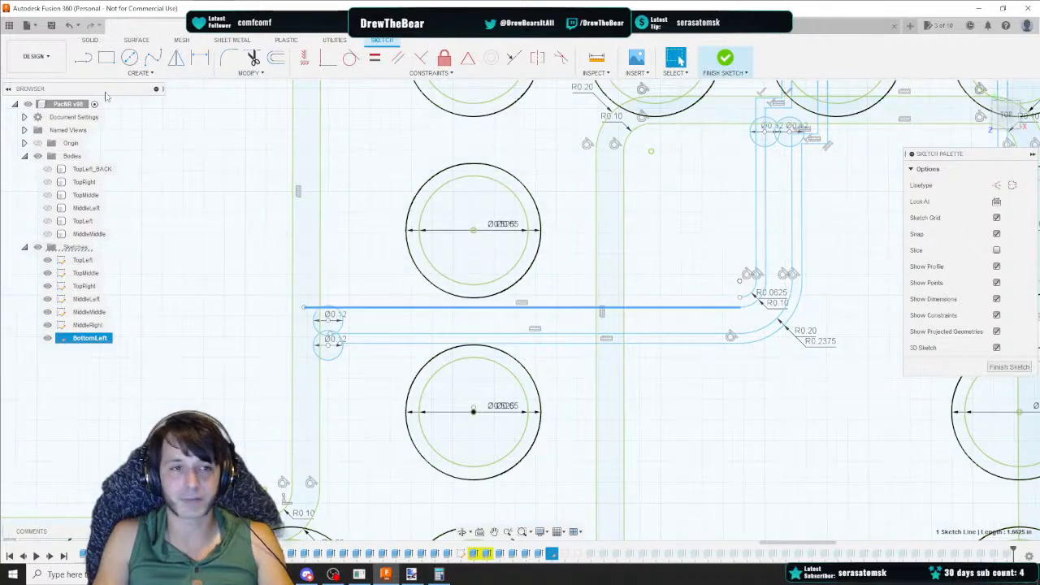
key(l)
click(741, 298)
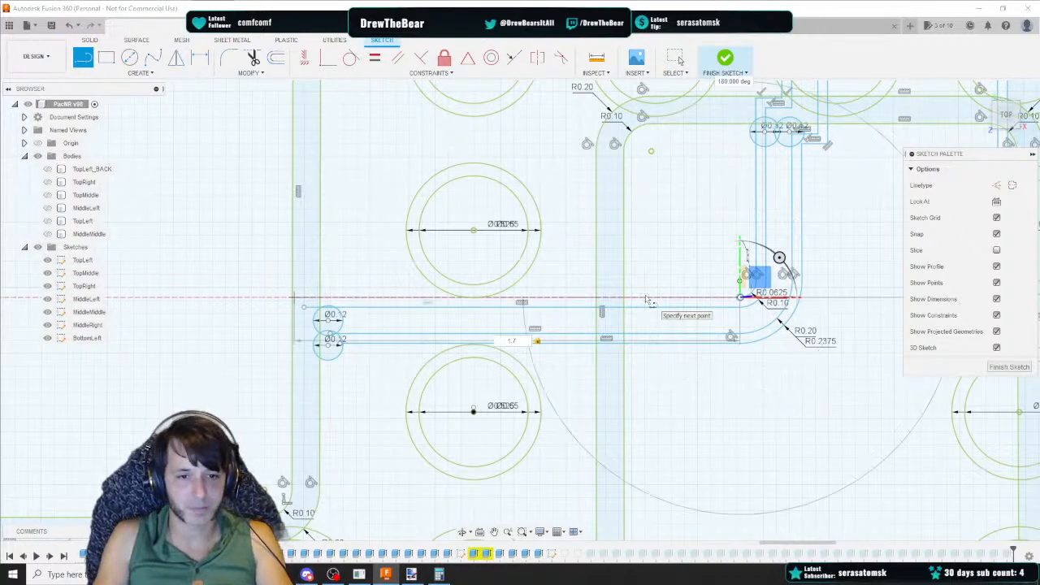
key(Return)
Draw a vertical line 0.275 long downward from the left end of the upper channel line
key(l)
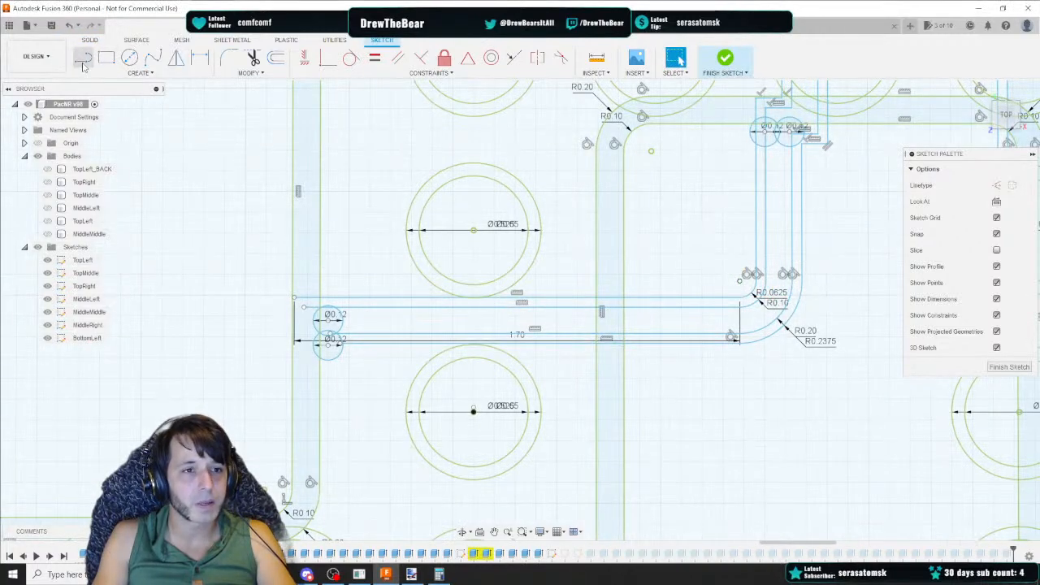
mouse_move(273, 299)
middle_down()
mouse_move(300, 188)
mouse_move(198, 185)
middle_up()
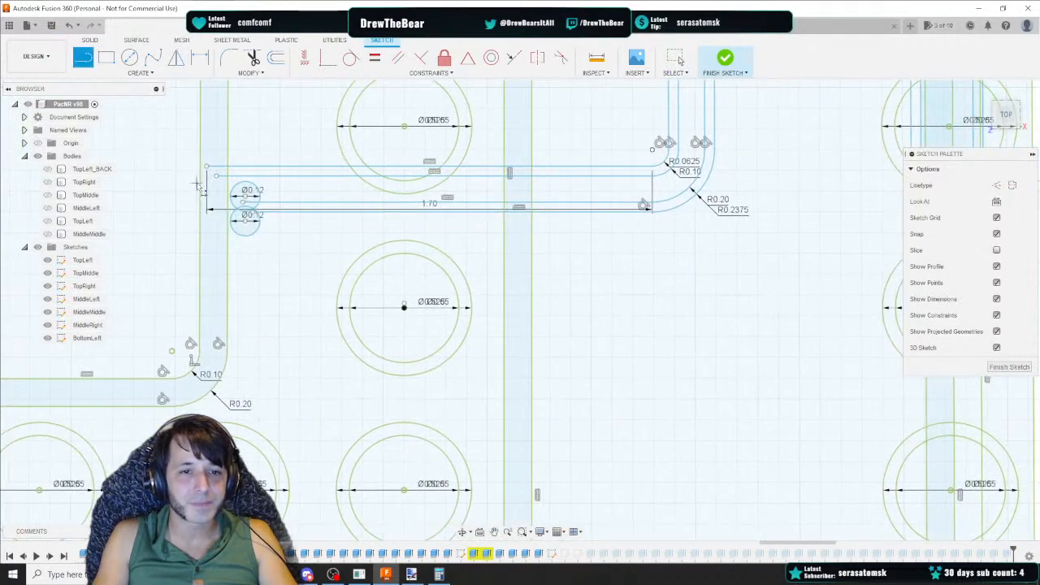
click(208, 169)
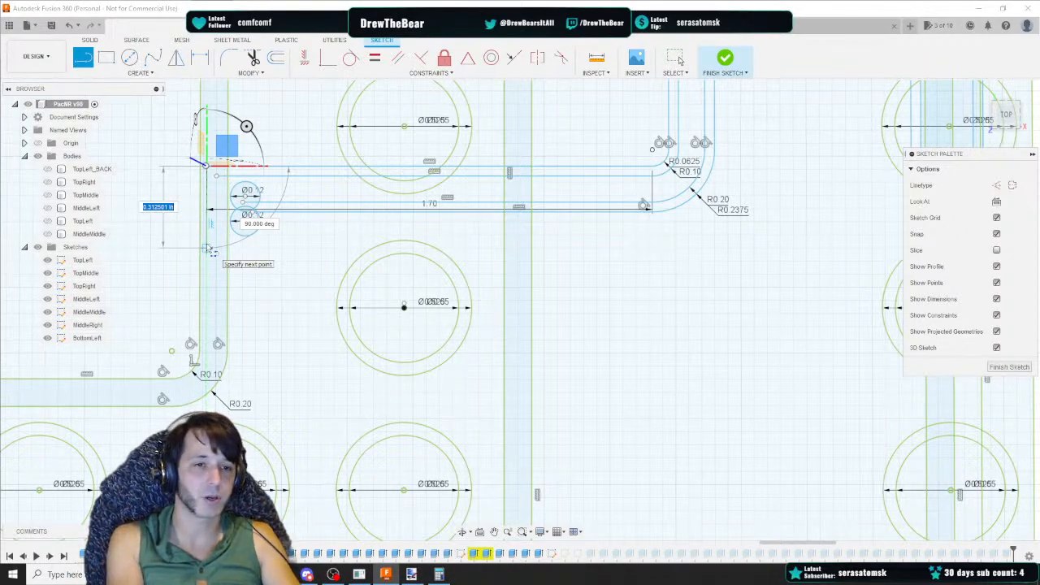
text(.2)
key(Tab)
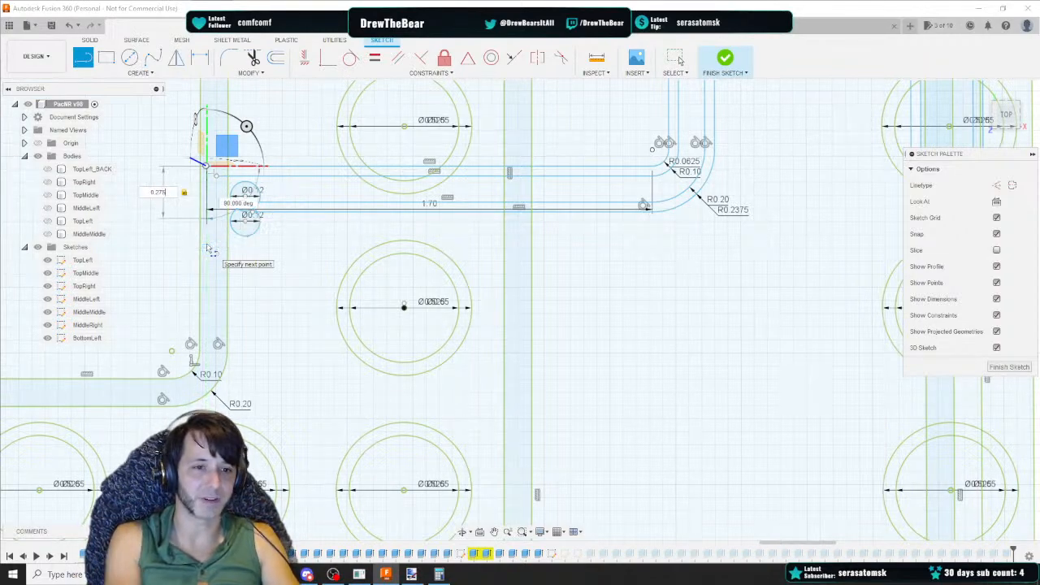
key(Return)
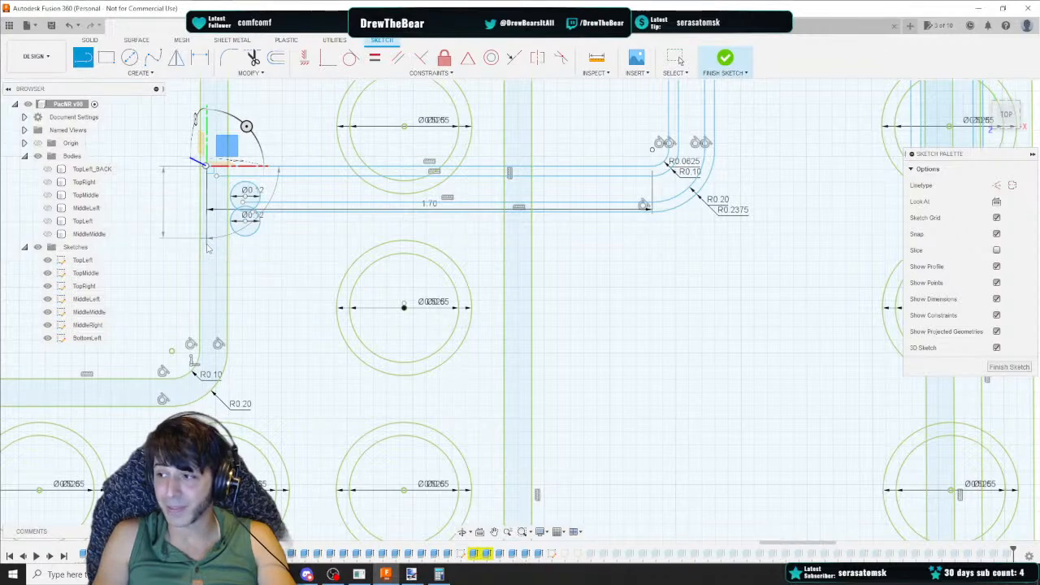
Draw a horizontal line 0.175 long rightward from the vertical line's lower end
click(83, 59)
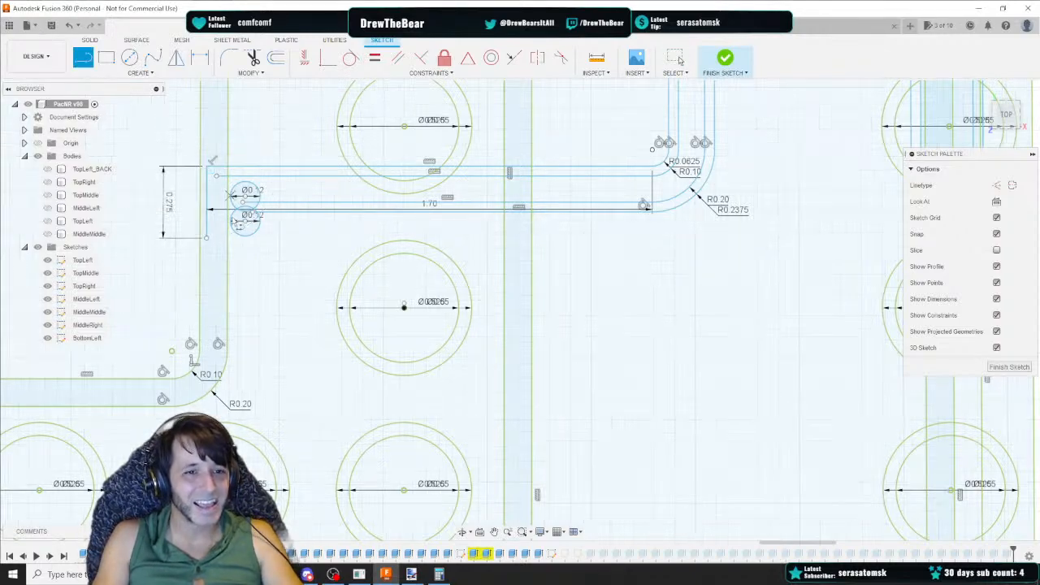
click(206, 238)
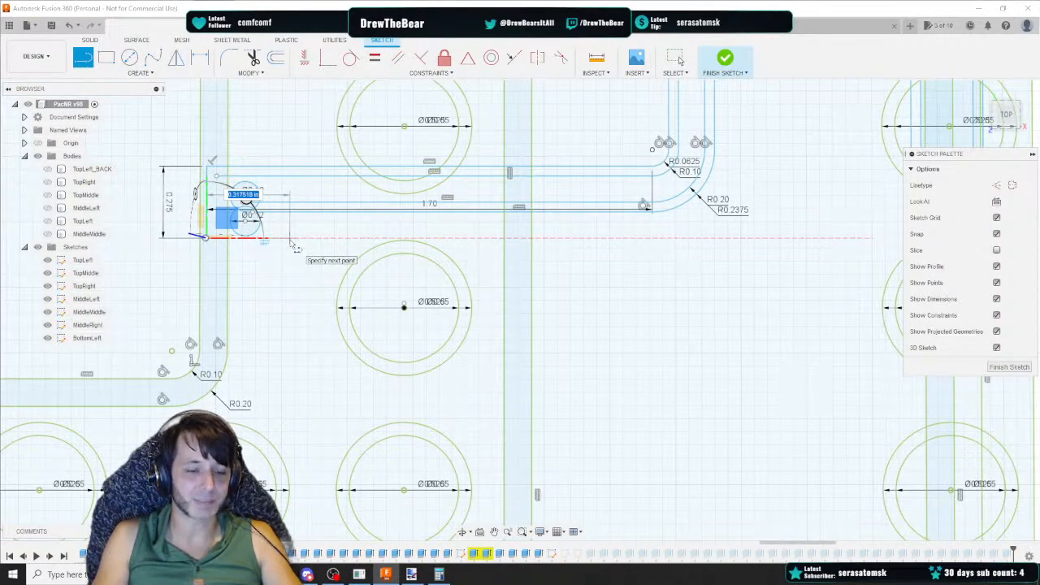
text(1.75)
key(BackSpace)
key(BackSpace)
key(BackSpace)
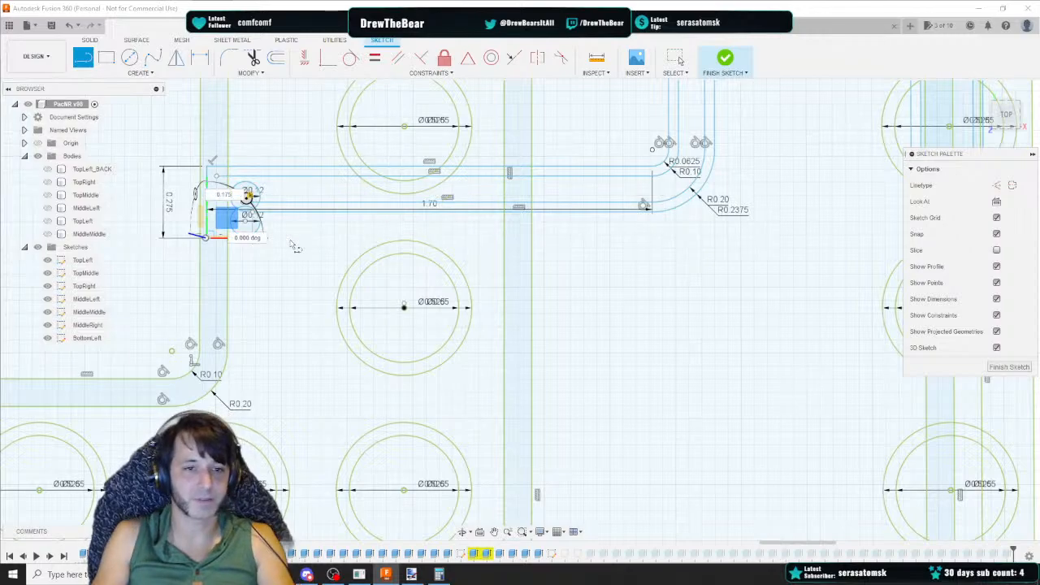
key(Return)
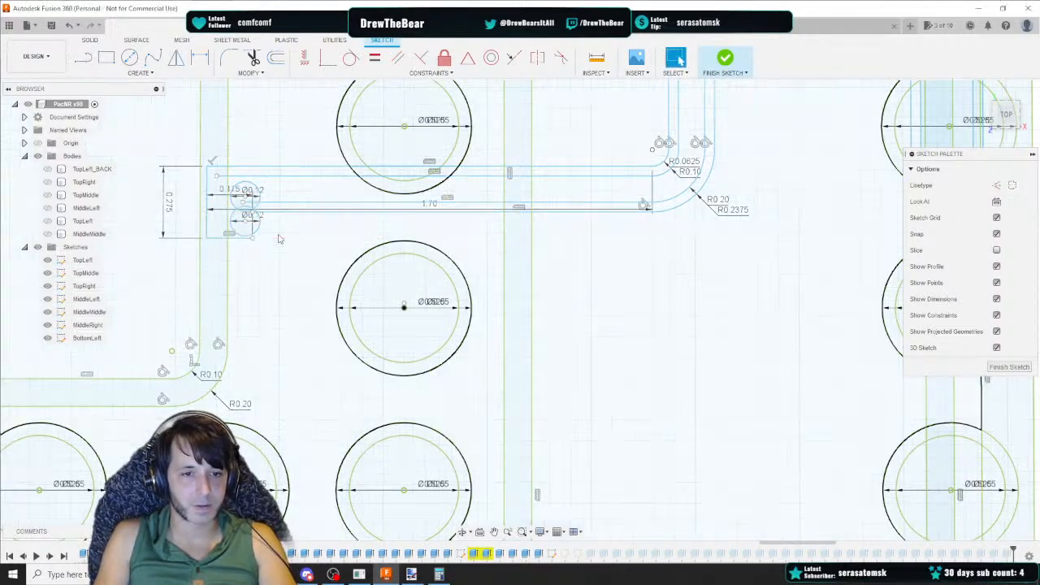
Delete the 0.175 and 1.70 dimensions near the small circles
click(1006, 116)
scroll(459, 215, down, 2)
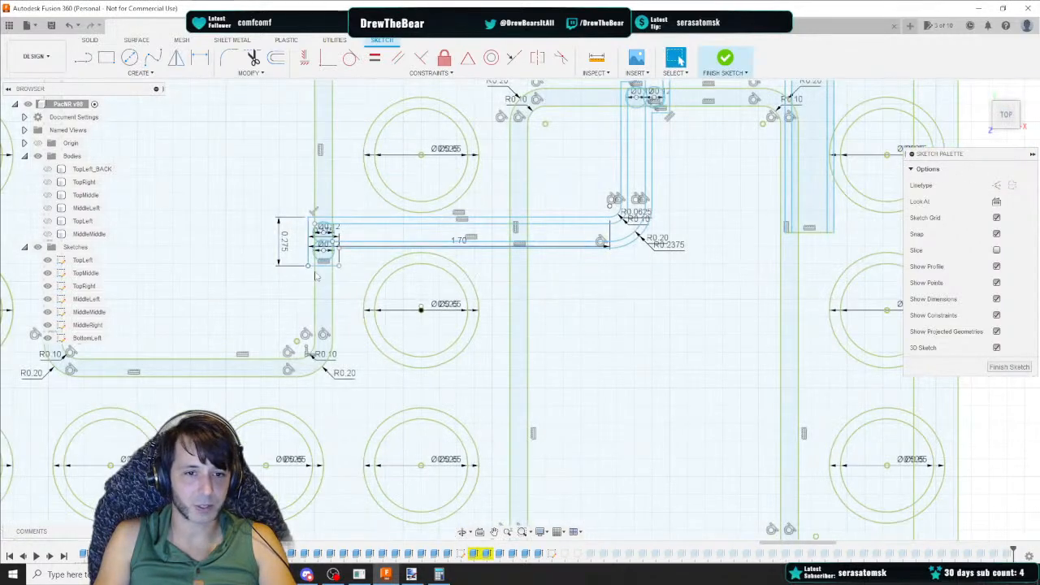
scroll(467, 217, up, 5)
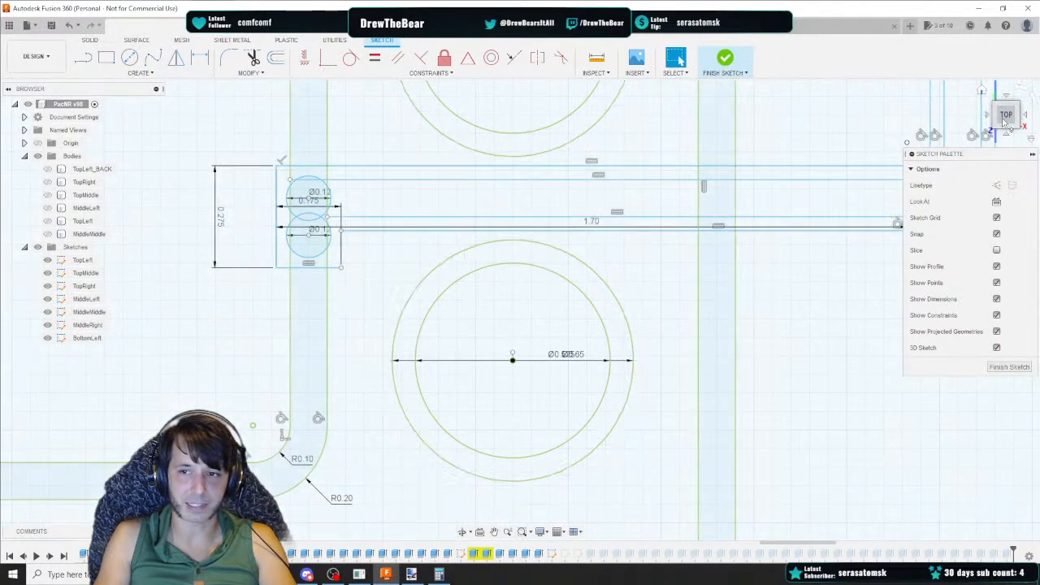
drag(1007, 121, 1004, 124)
scroll(606, 202, down, 4)
middle_drag(476, 204, 418, 247)
click(83, 58)
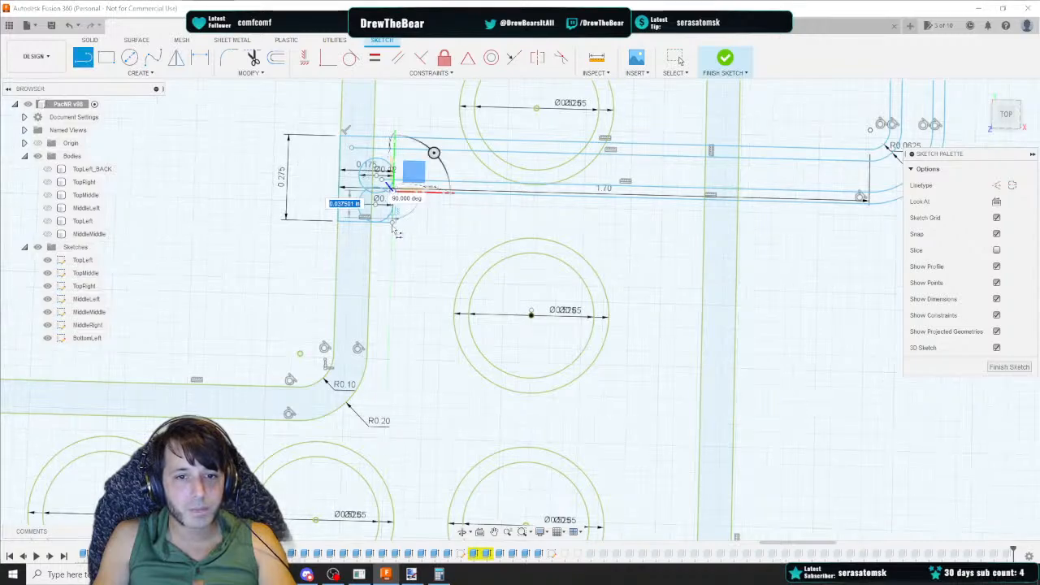
key(Escape)
scroll(391, 226, up, 3)
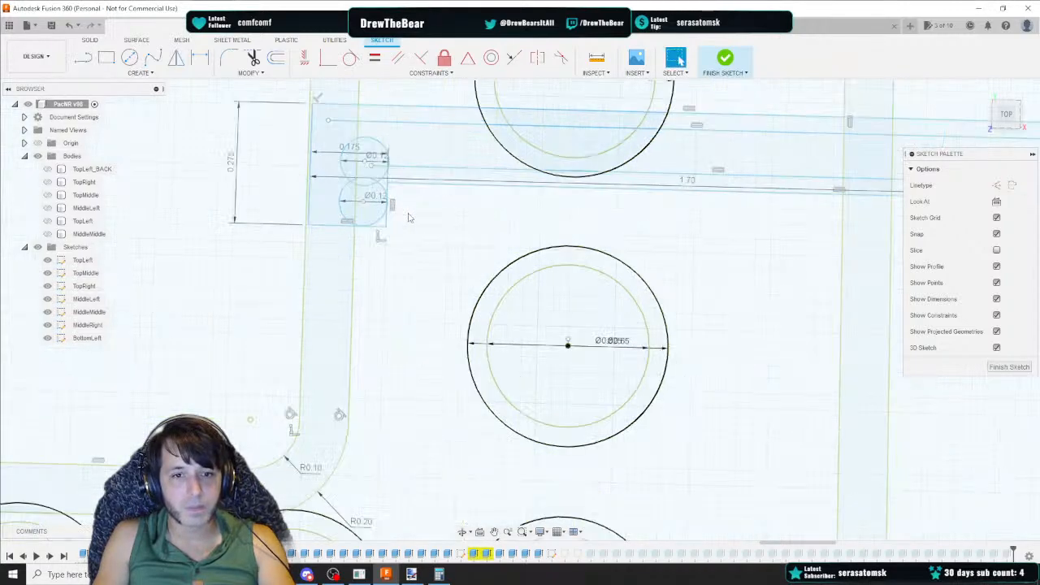
click(301, 120)
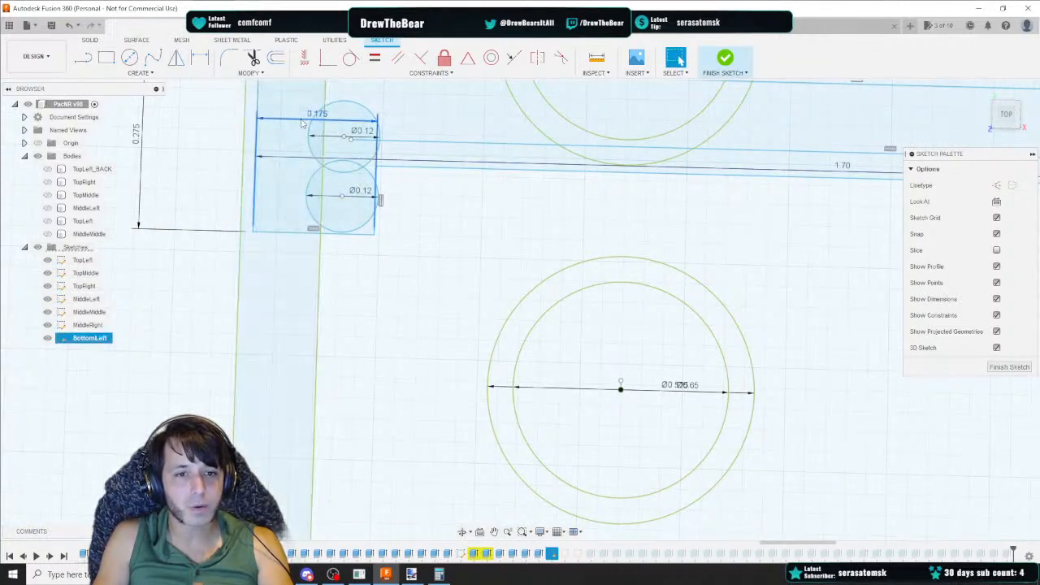
key(Delete)
click(294, 158)
key(Delete)
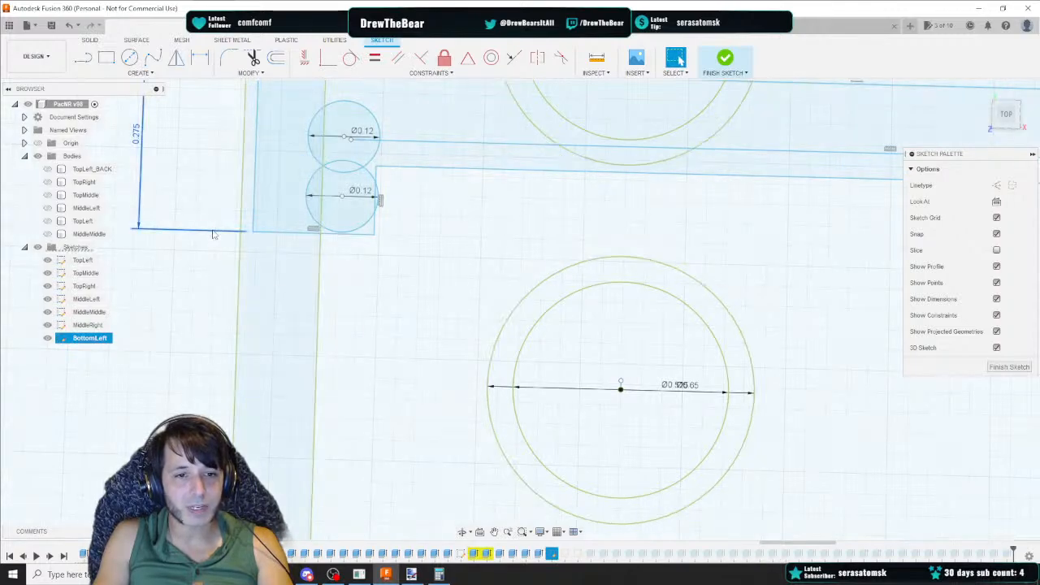
Draw a vertical line 0.10 long downward between the two small circles
scroll(471, 238, down, 4)
mouse_move(620, 250)
middle_down()
mouse_move(418, 221)
mouse_move(650, 255)
middle_up()
scroll(428, 269, up, 3)
key(Escape)
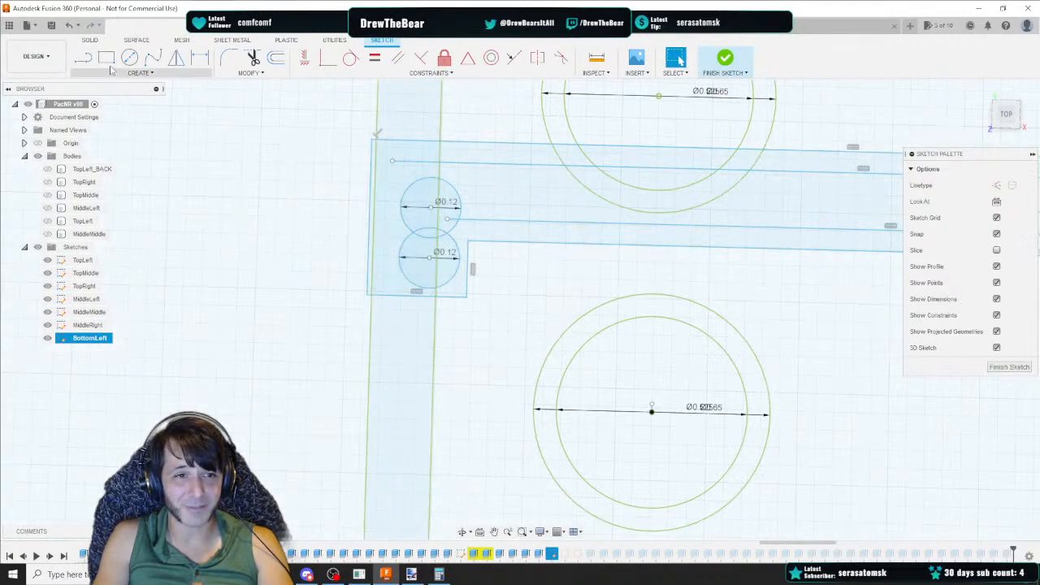
key(l)
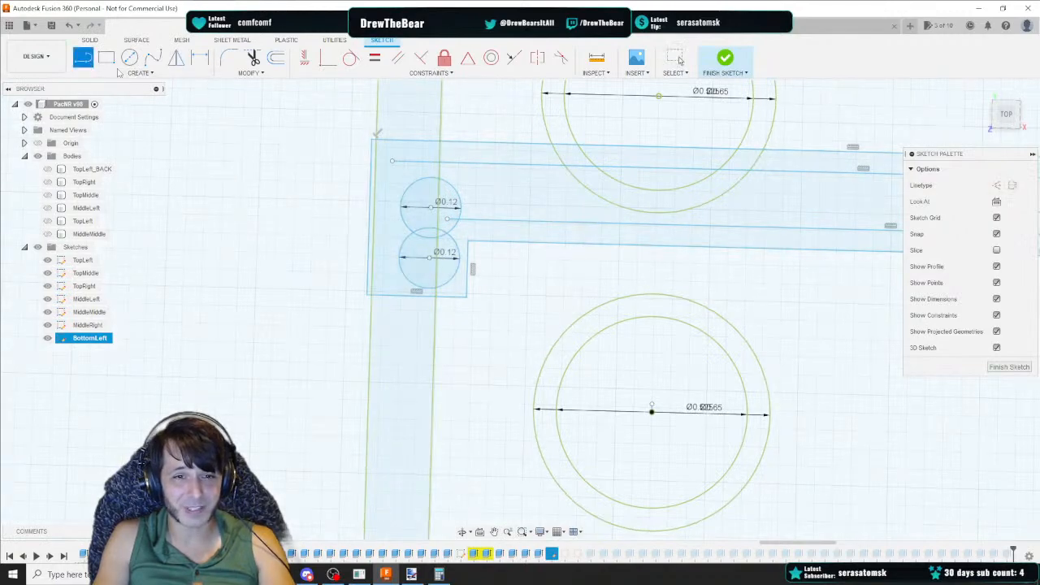
click(446, 218)
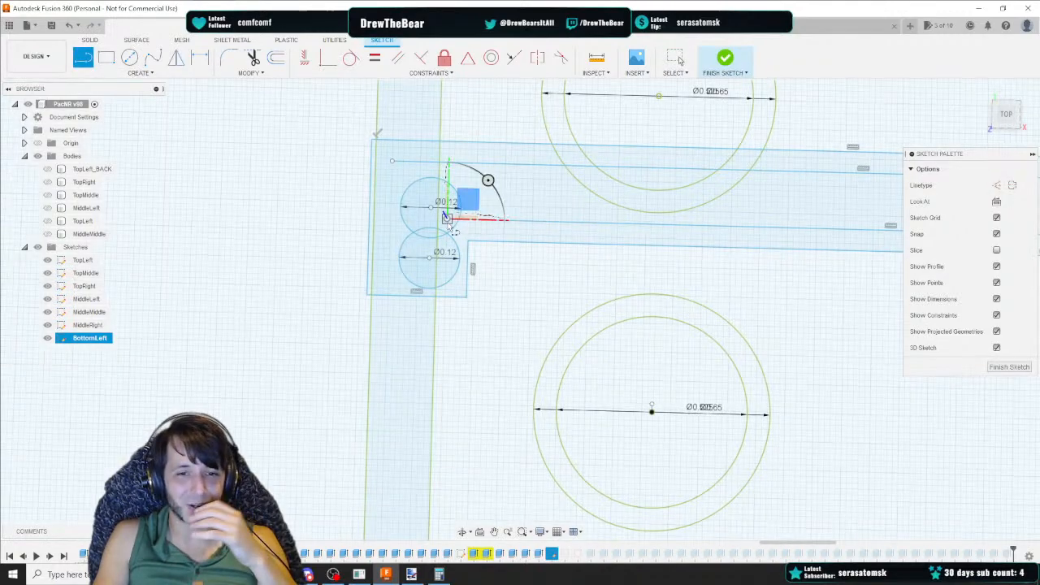
click(444, 268)
key(Escape)
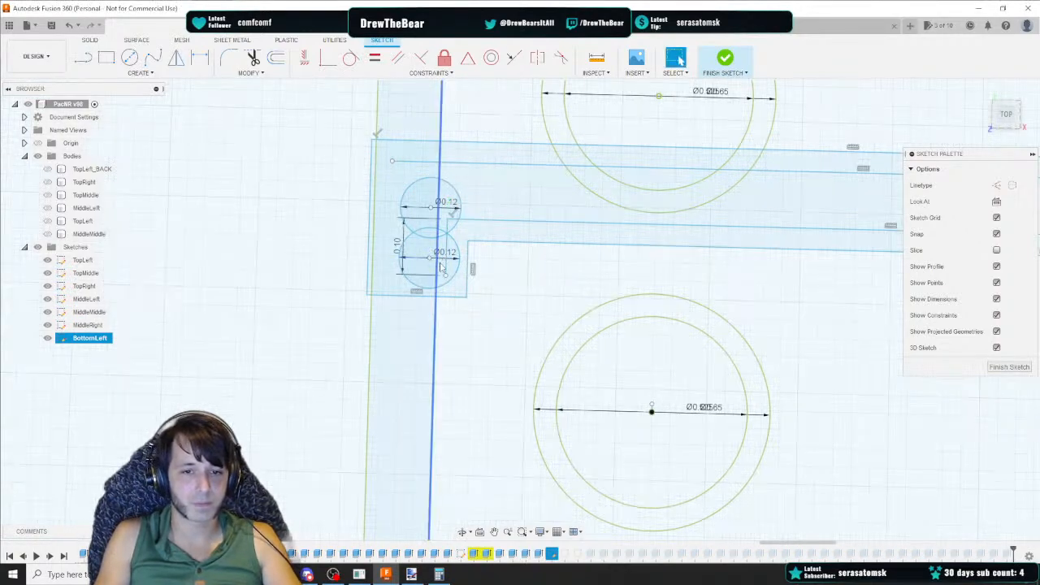
Draw a 0.10 horizontal line leftward at the lower small circle and delete the vertical 0.10 dimension
key(l)
click(445, 275)
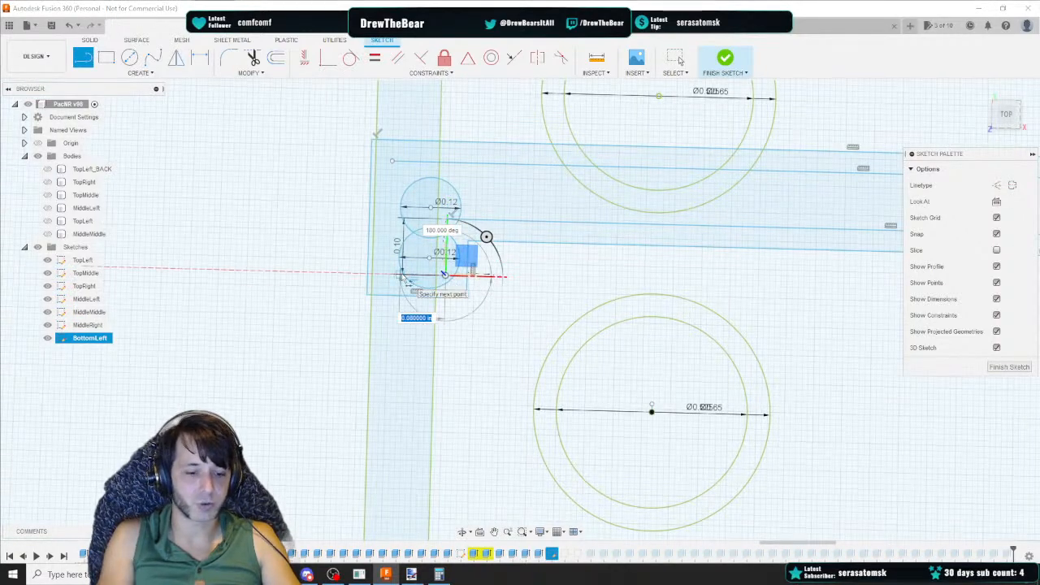
click(388, 273)
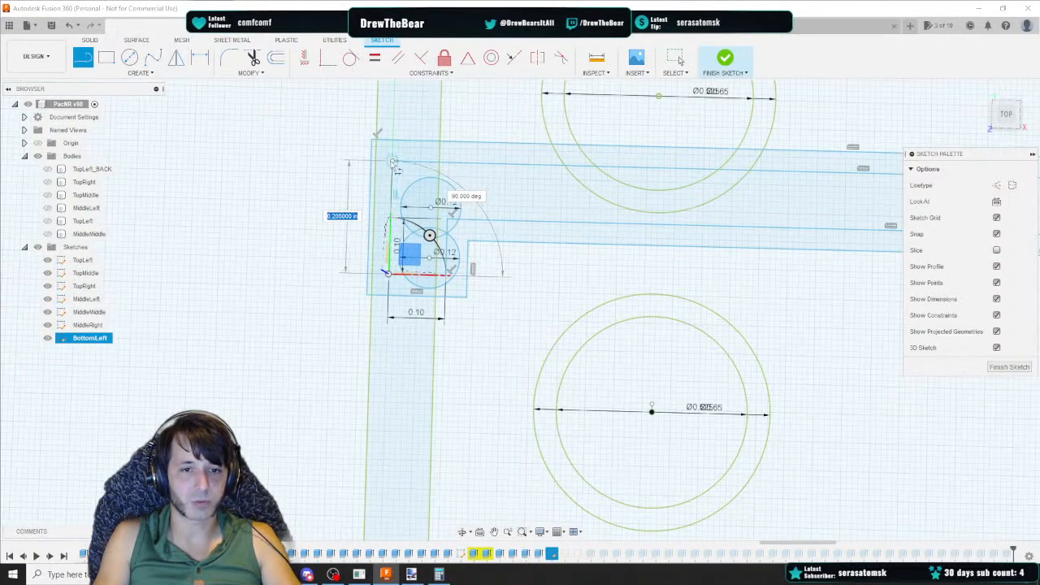
key(Escape)
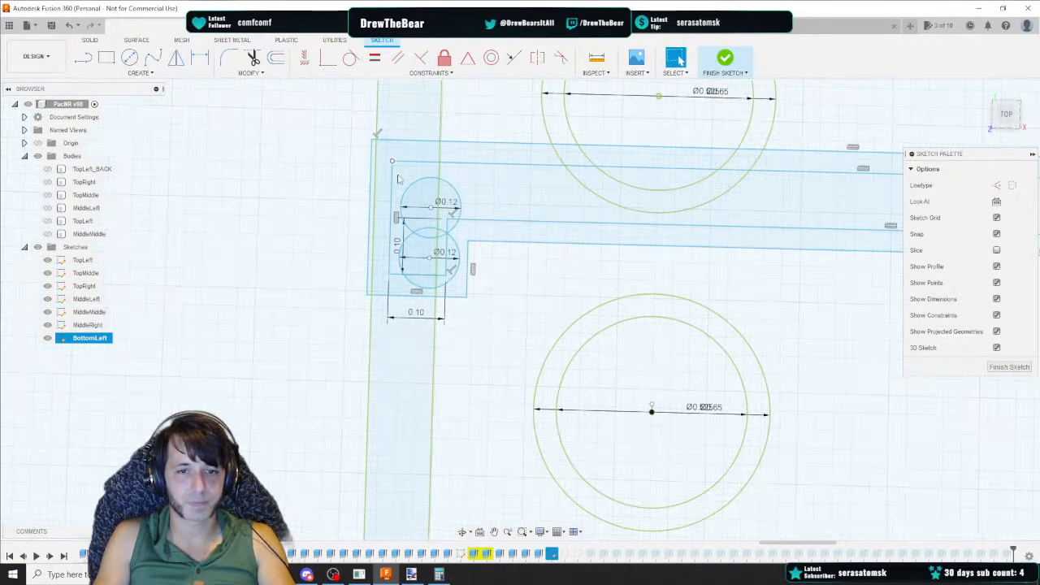
click(402, 235)
key(Delete)
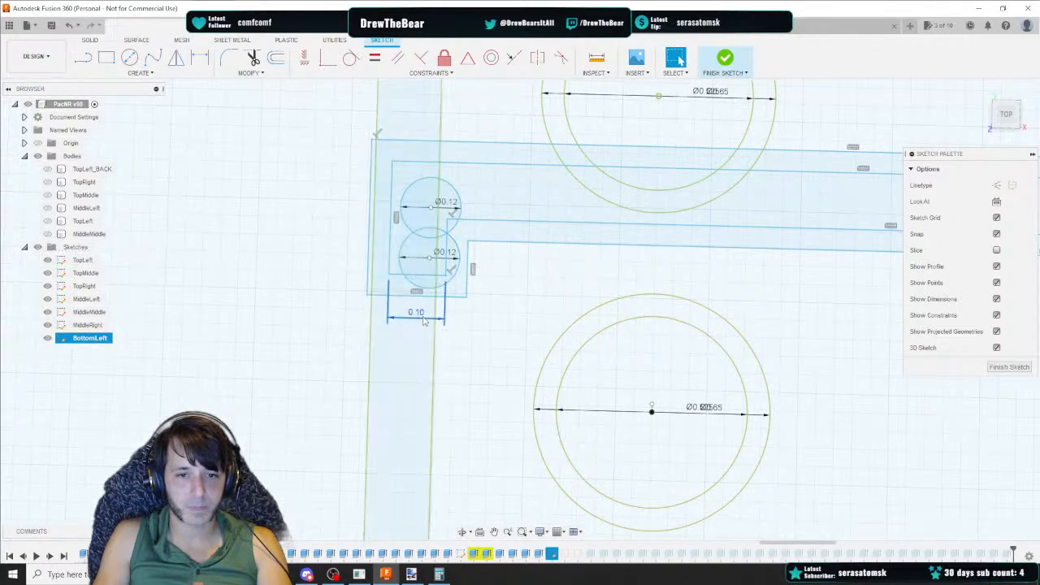
Select the channel profile and inspect its closure around the small circles
scroll(404, 235, down, 2)
middle_drag(734, 242, 662, 234)
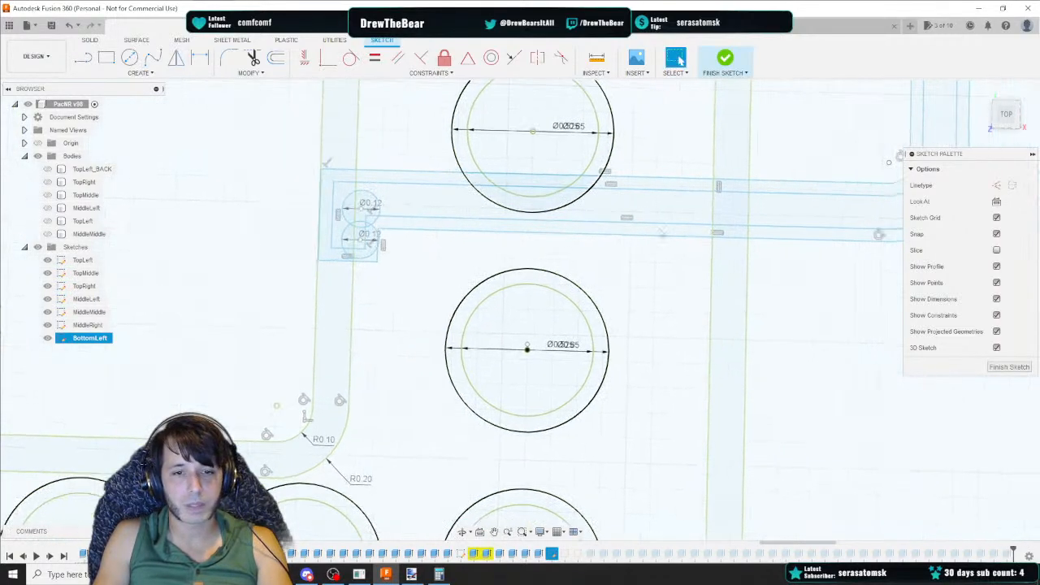
click(1007, 116)
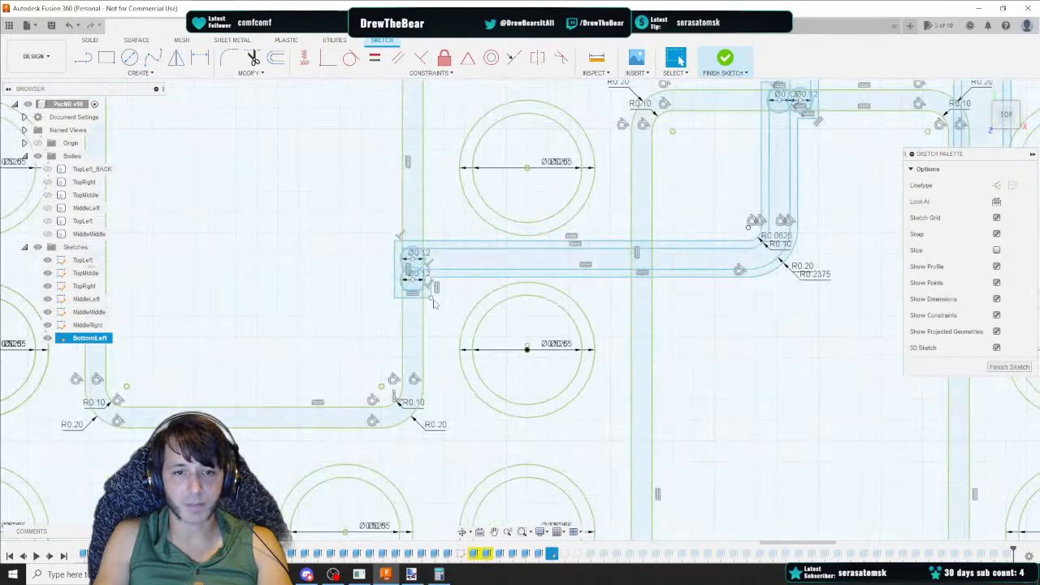
click(716, 266)
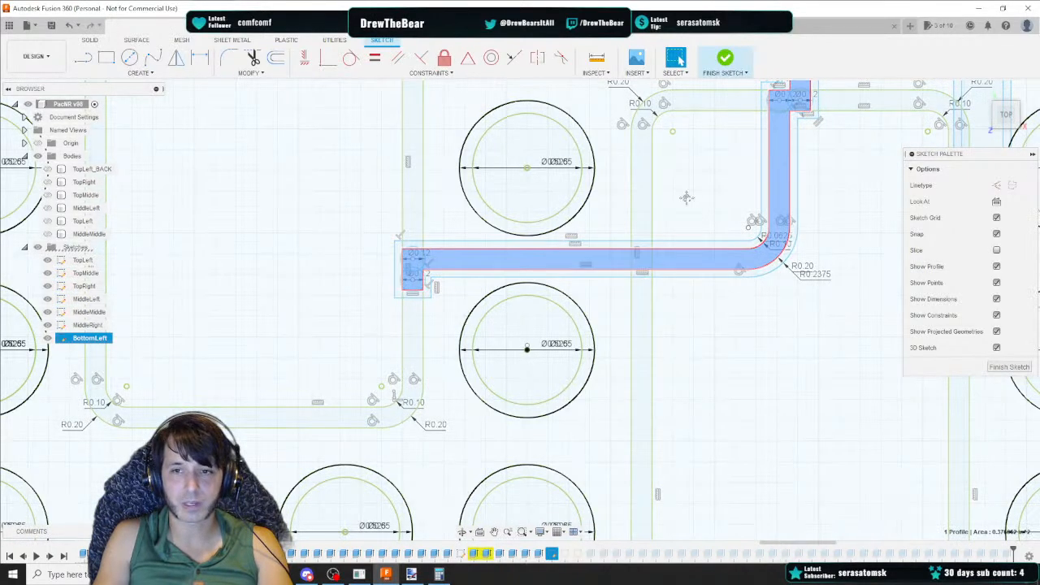
middle_drag(748, 163, 490, 344)
middle_drag(640, 173, 542, 406)
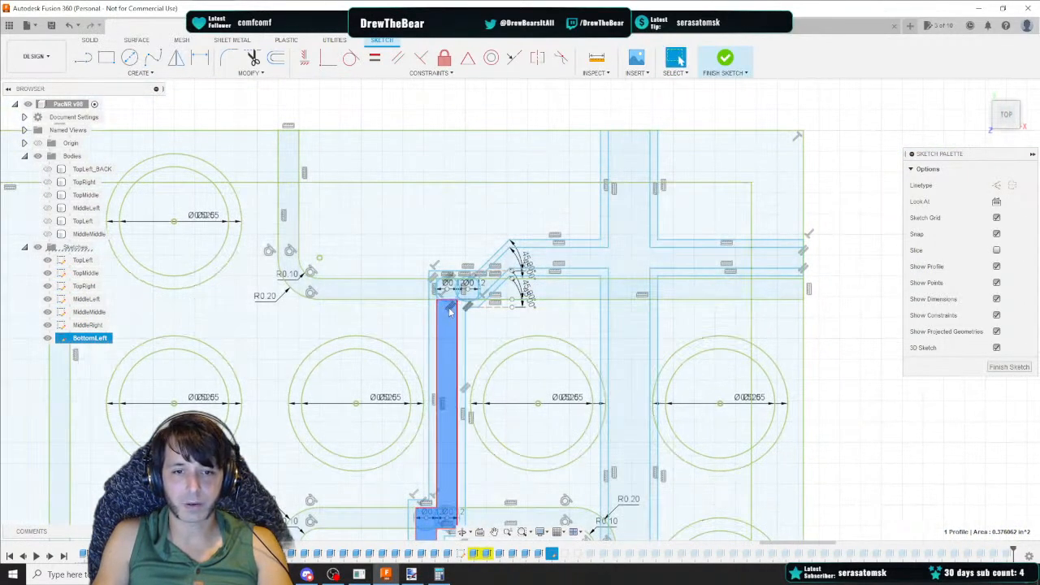
scroll(443, 299, up, 5)
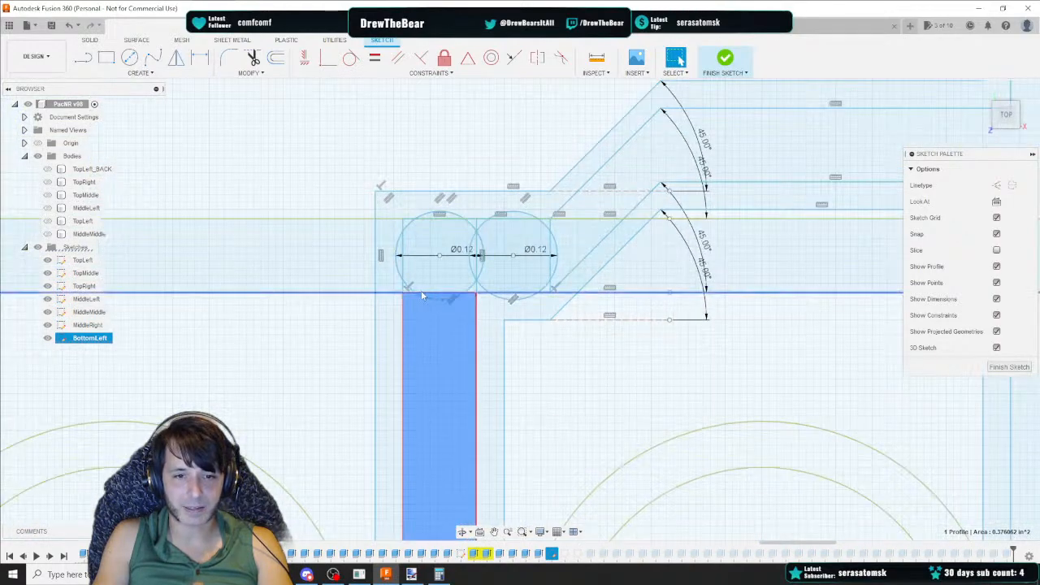
Delete the short line segments around the lower small circle
drag(392, 284, 488, 306)
key(Delete)
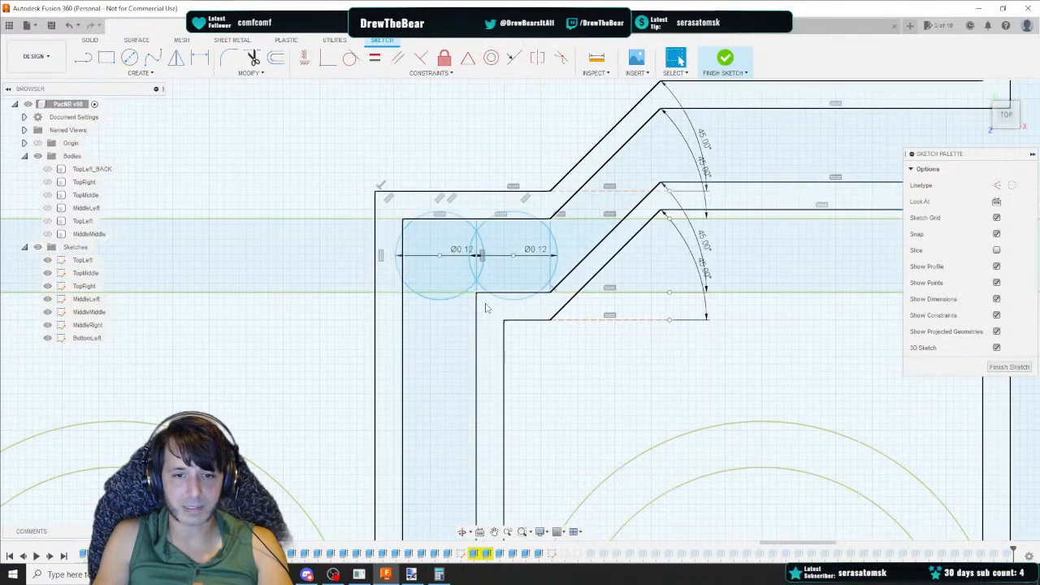
Delete the vertical line segment between the two small circles
click(449, 325)
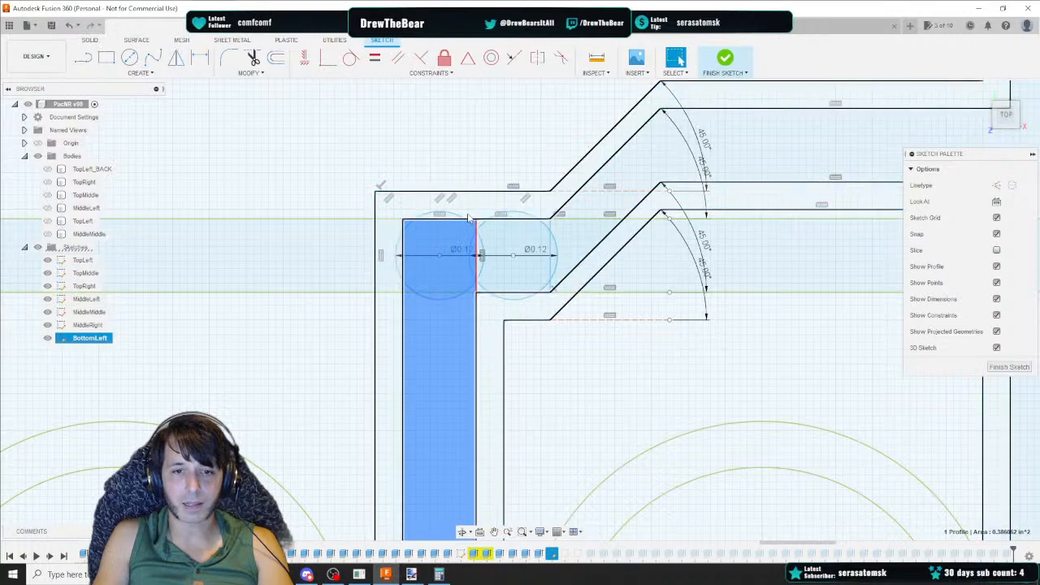
click(476, 258)
key(Delete)
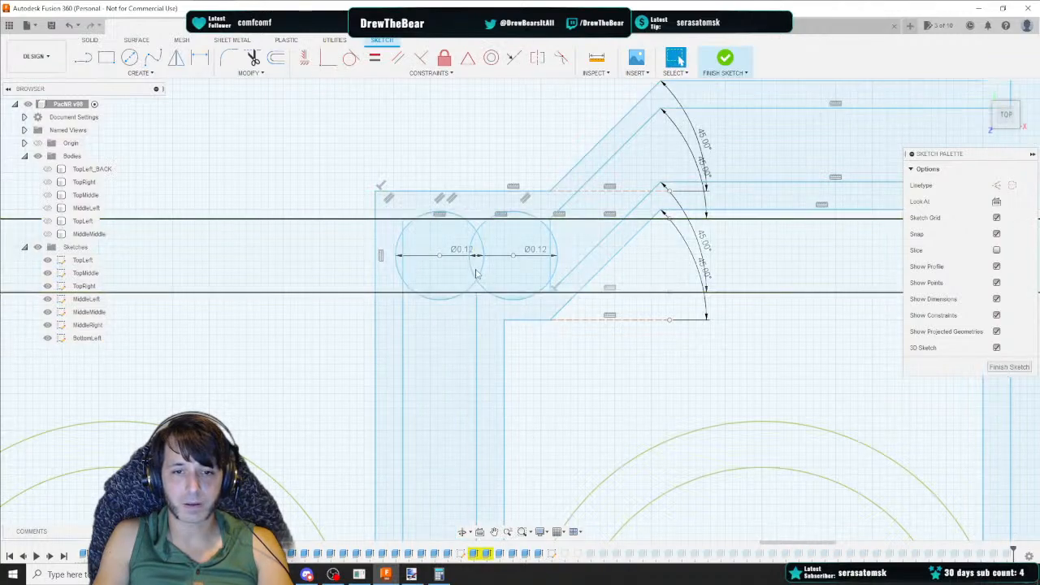
Select the channel profiles next to the small circles to check whether they close
click(479, 270)
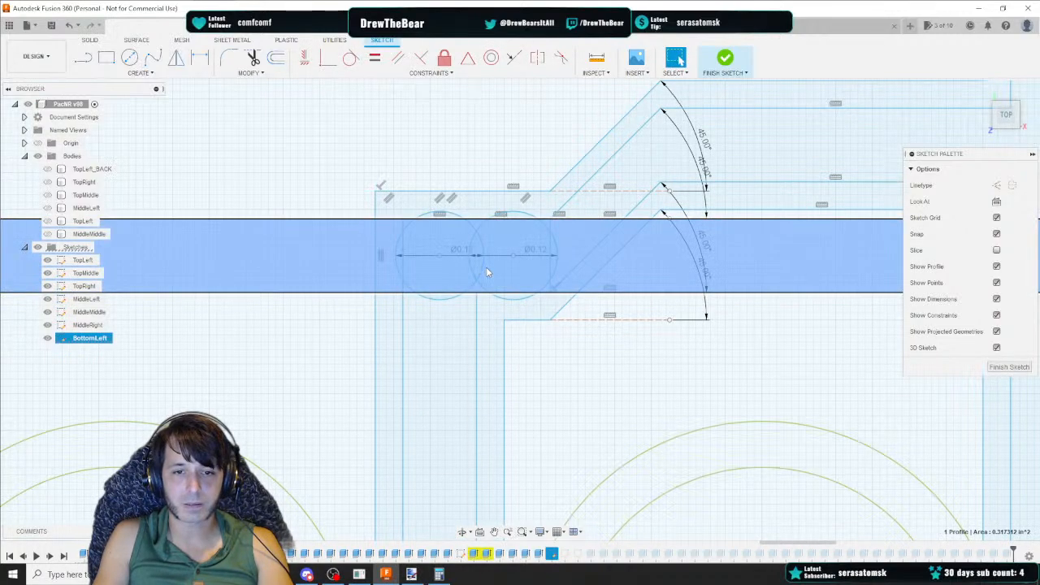
click(448, 304)
scroll(448, 304, up, 2)
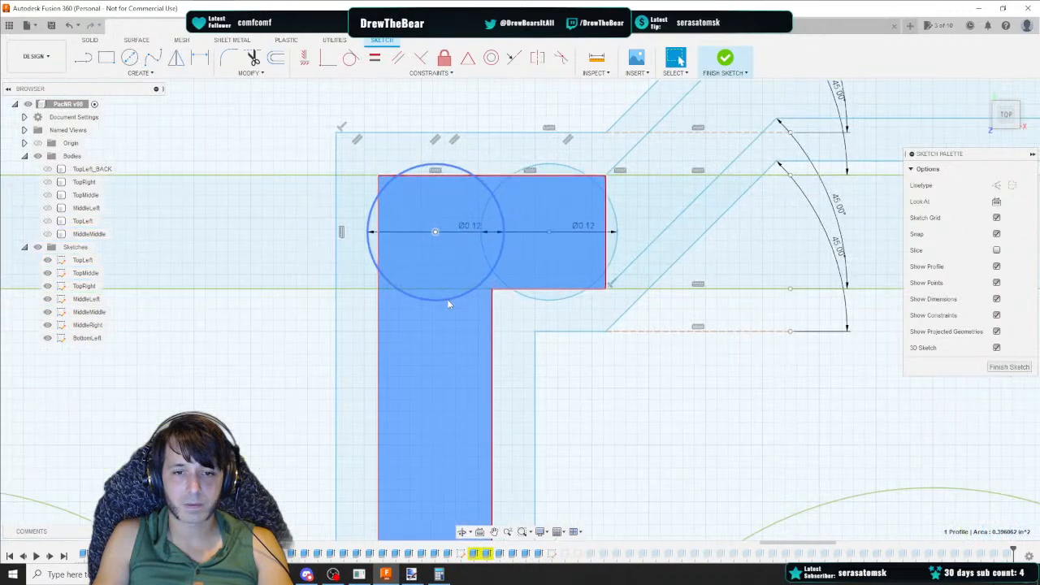
scroll(443, 299, up, 1)
click(357, 237)
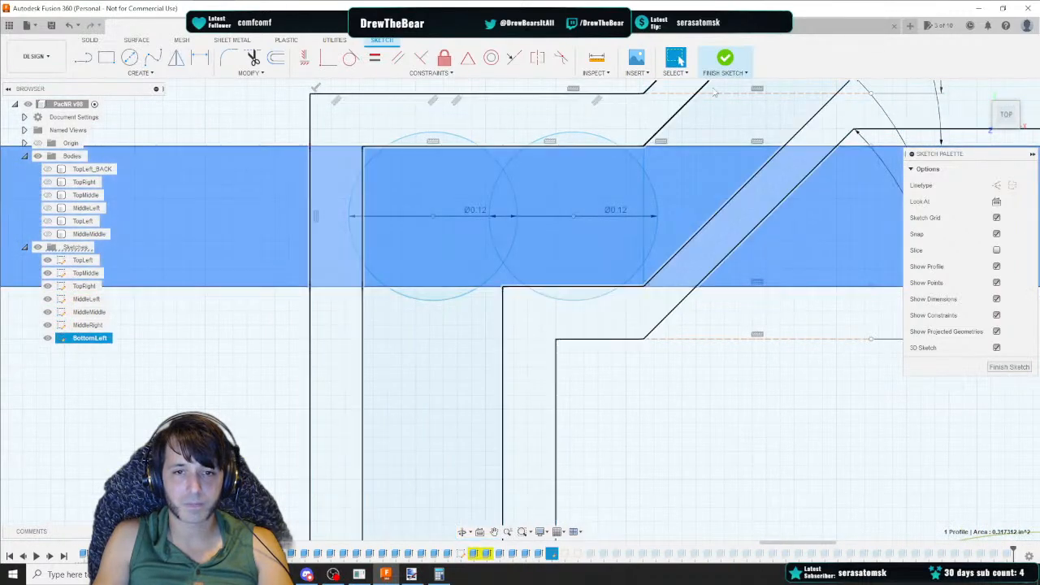
click(1002, 114)
scroll(664, 229, down, 8)
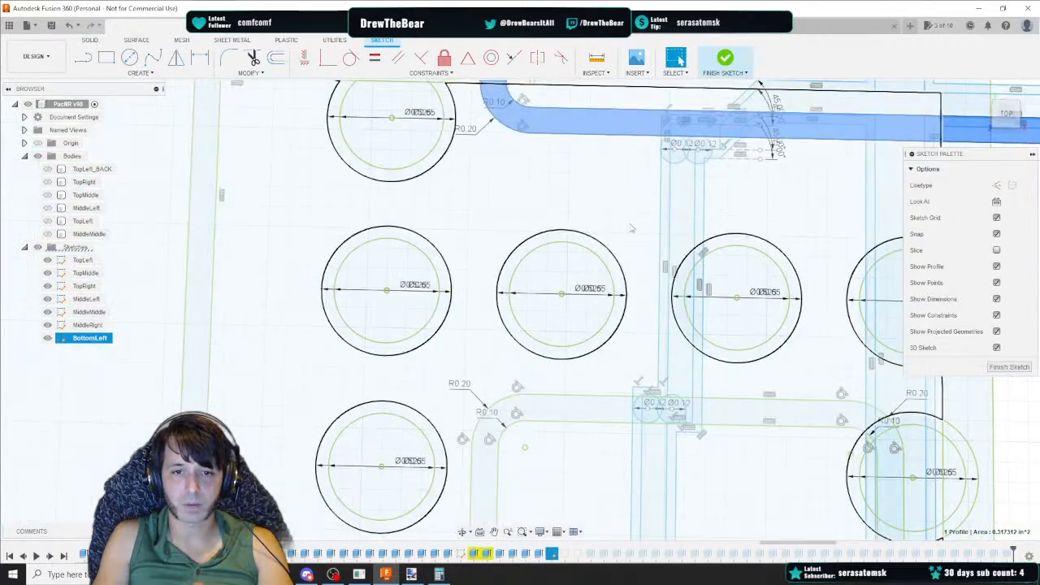
scroll(435, 246, up, 10)
click(436, 246)
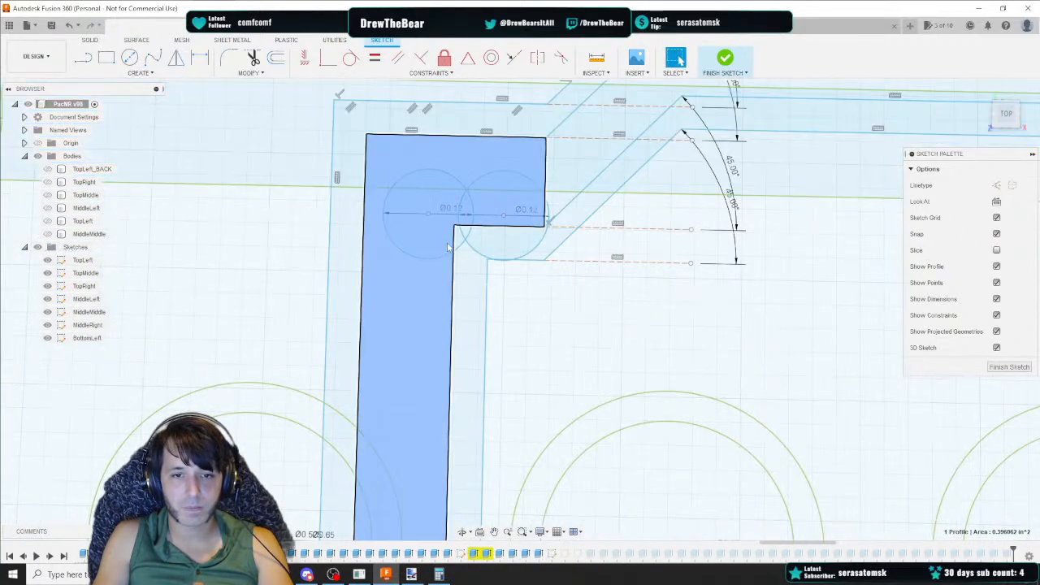
click(464, 237)
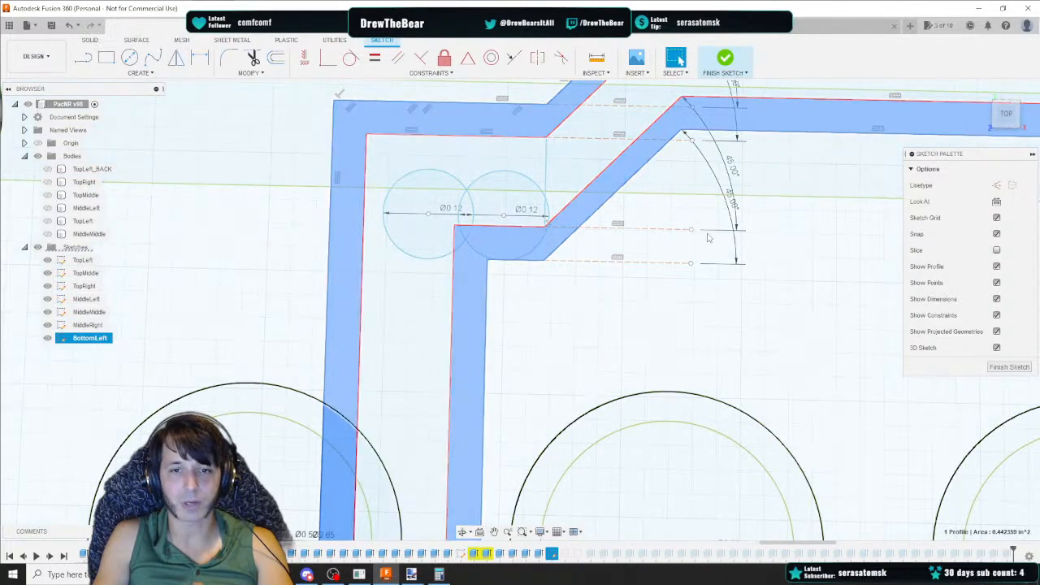
Examine the channel profile around the small circles from tilted and overall views
drag(1005, 118, 761, 112)
scroll(690, 122, down, 4)
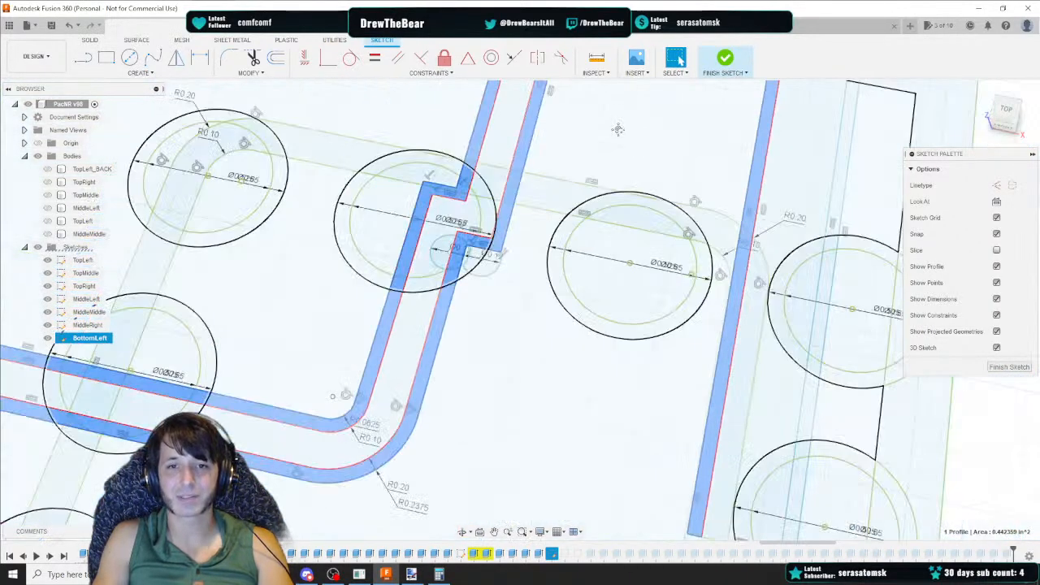
middle_drag(618, 128, 622, 251)
click(459, 211)
scroll(452, 209, up, 8)
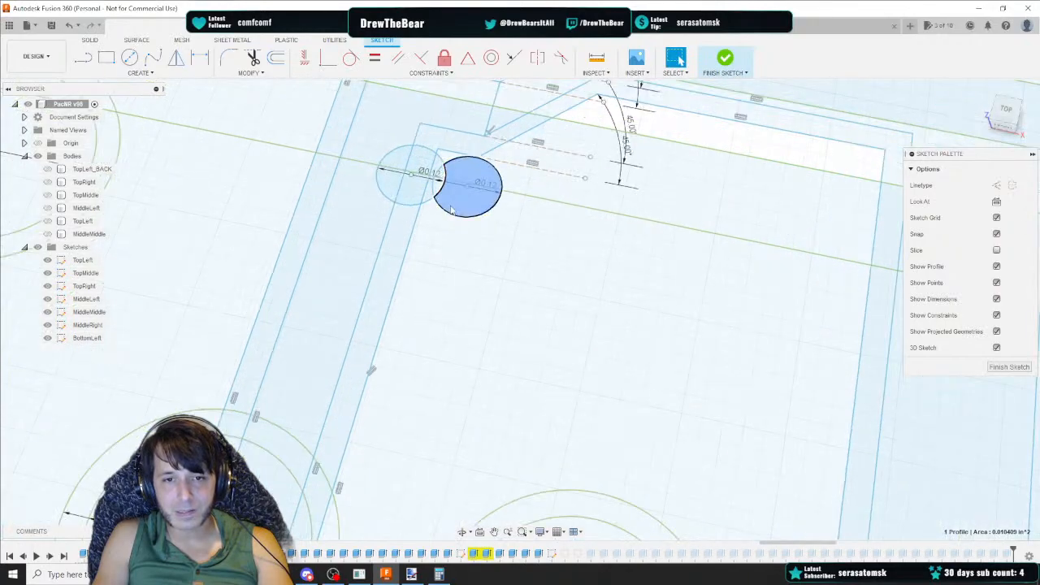
click(415, 147)
scroll(486, 181, down, 5)
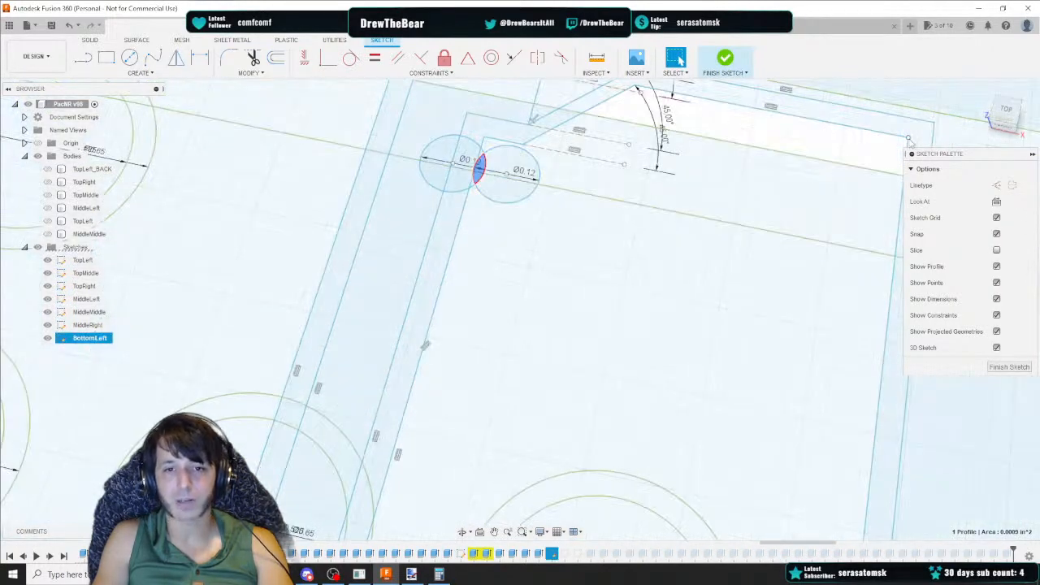
click(1007, 112)
scroll(593, 382, down, 4)
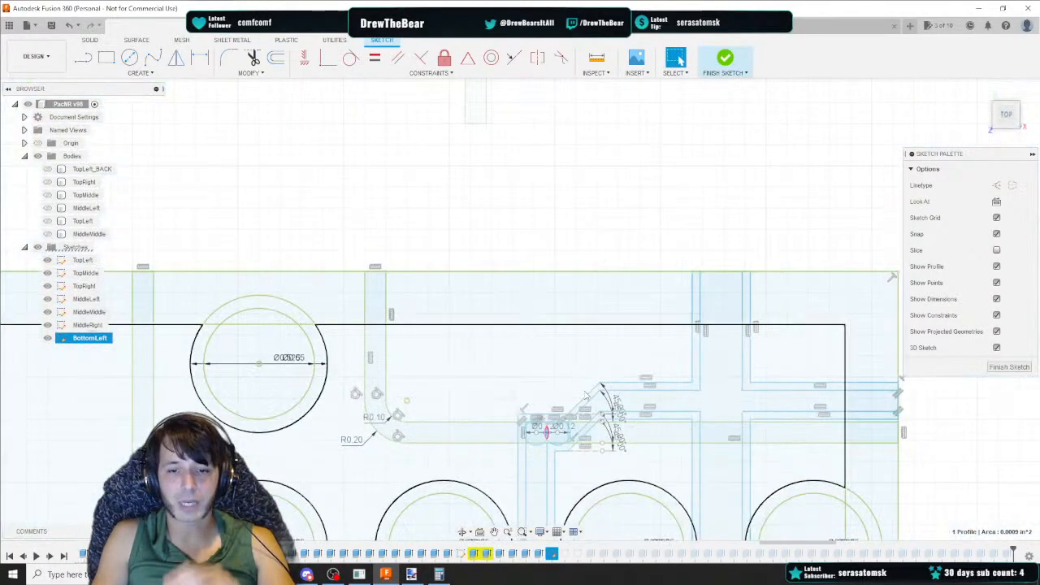
scroll(580, 414, up, 7)
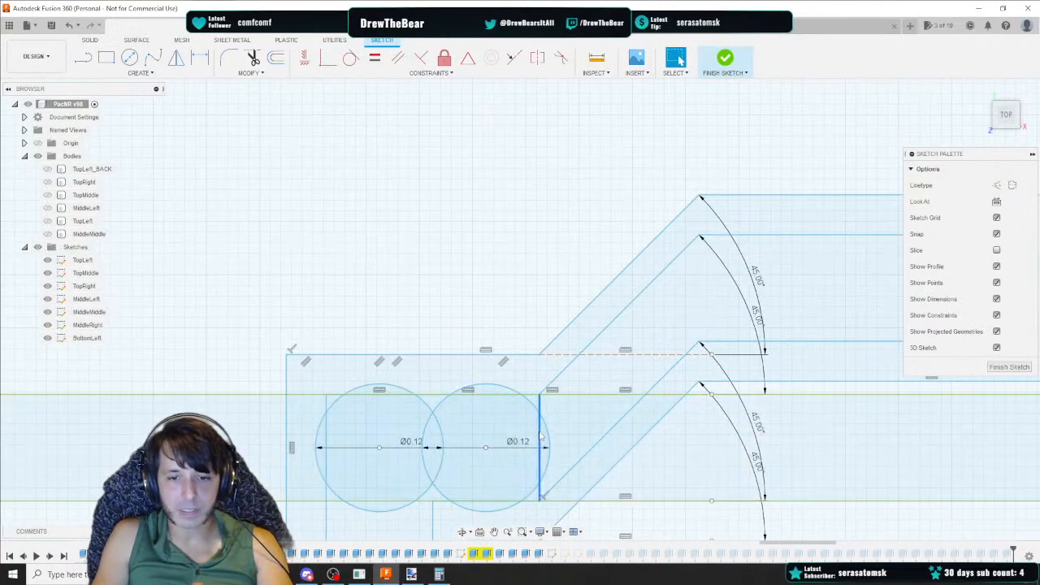
click(613, 376)
scroll(614, 376, down, 6)
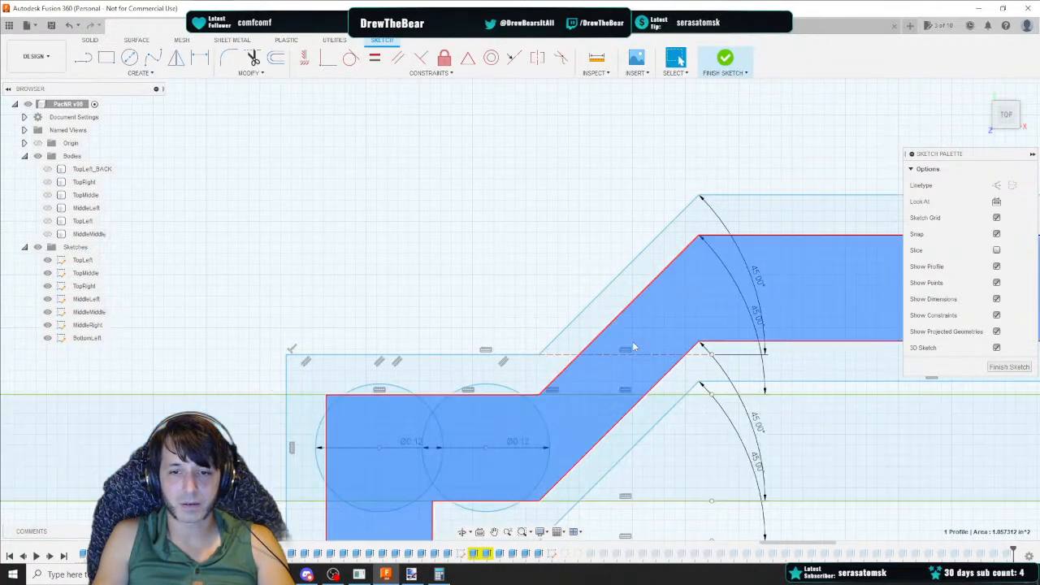
scroll(394, 310, down, 3)
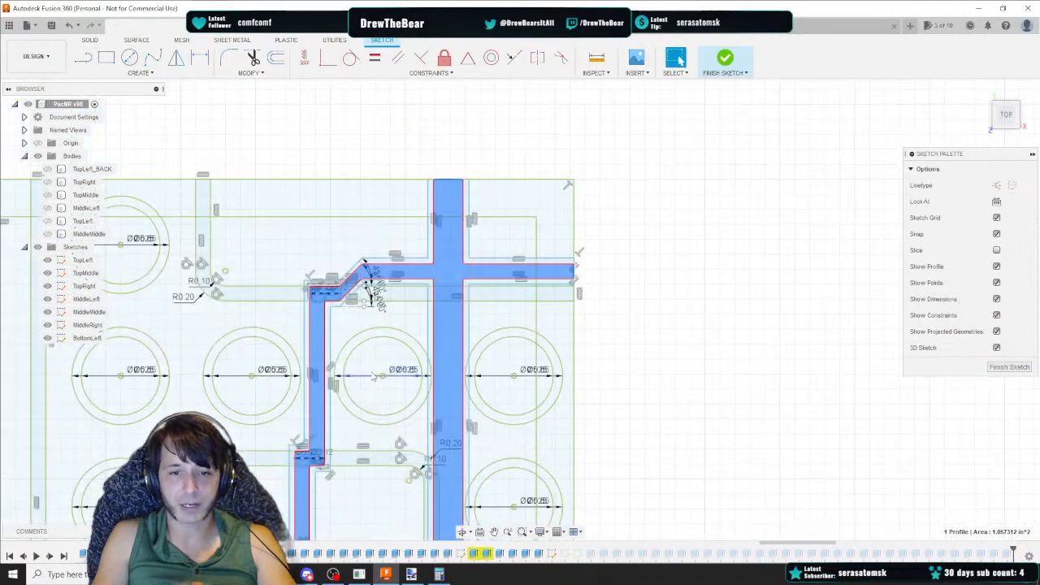
mouse_move(245, 492)
middle_down()
mouse_move(420, 289)
mouse_move(514, 265)
middle_up()
scroll(294, 341, down, 3)
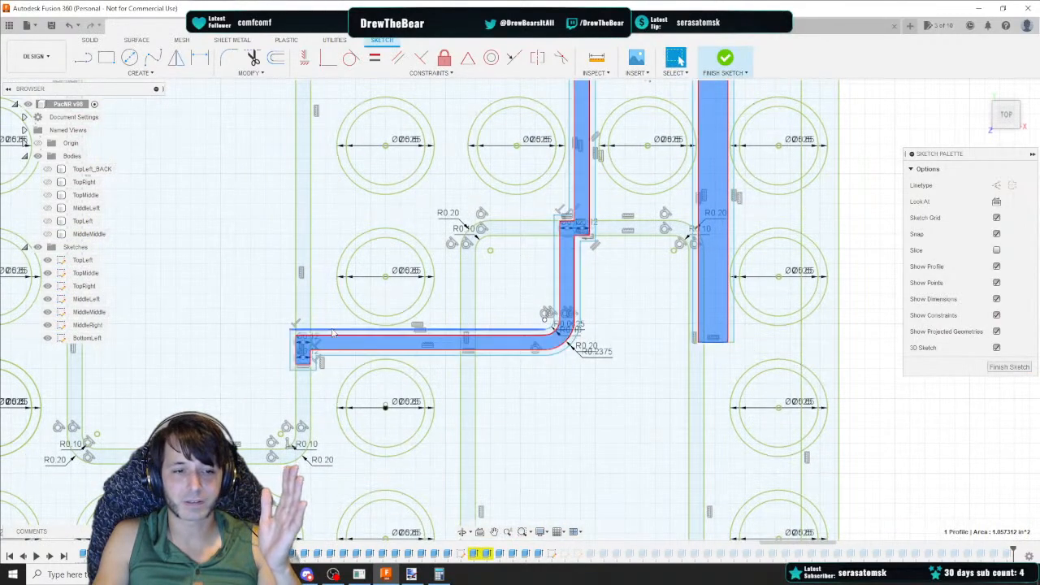
Compare the channel layout in the Paint.NET reference image with the BottomLeft sketch profile
click(411, 575)
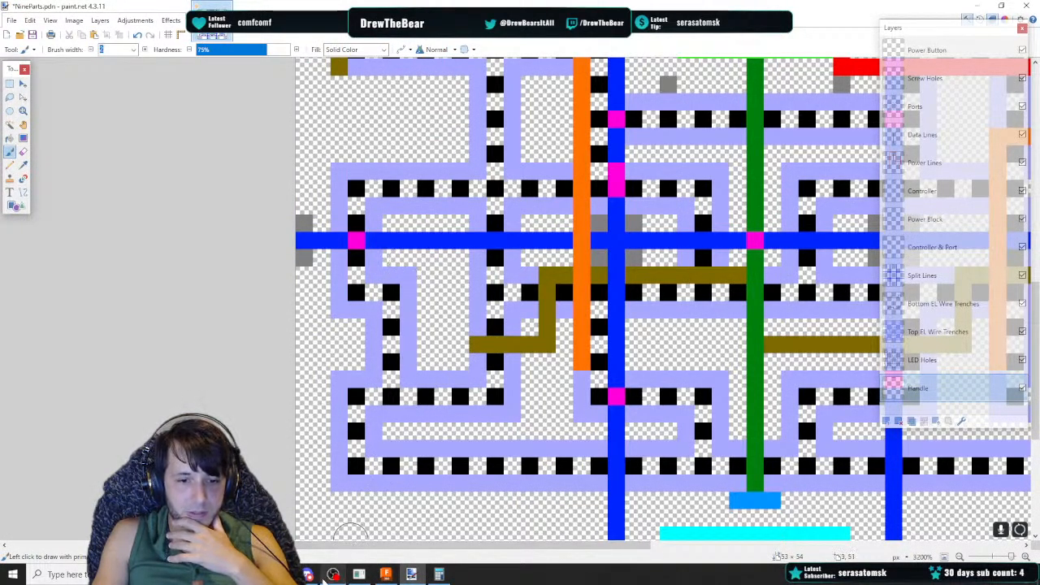
click(385, 574)
middle_drag(120, 188, 209, 221)
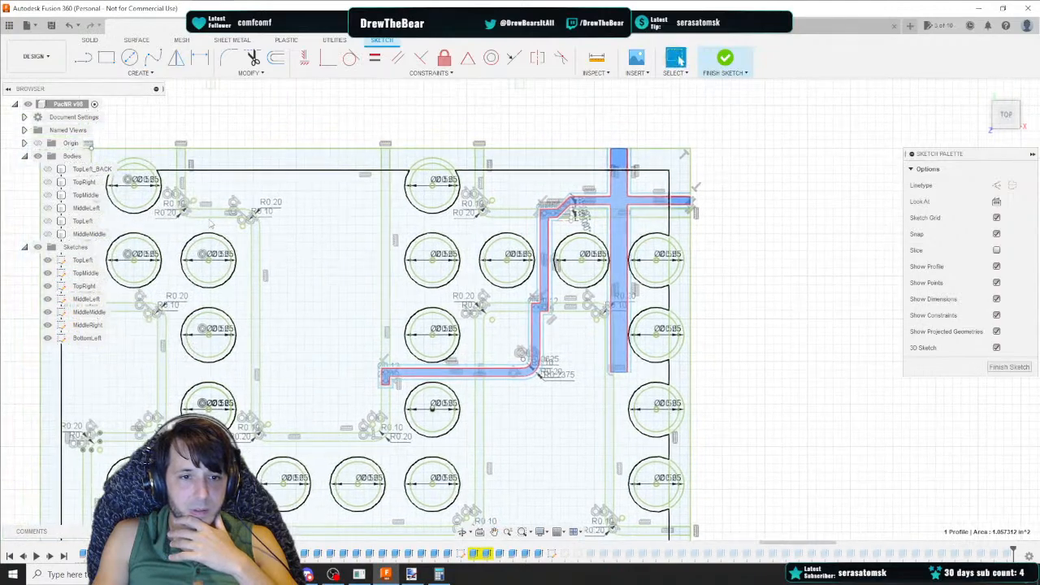
middle_drag(561, 396, 485, 380)
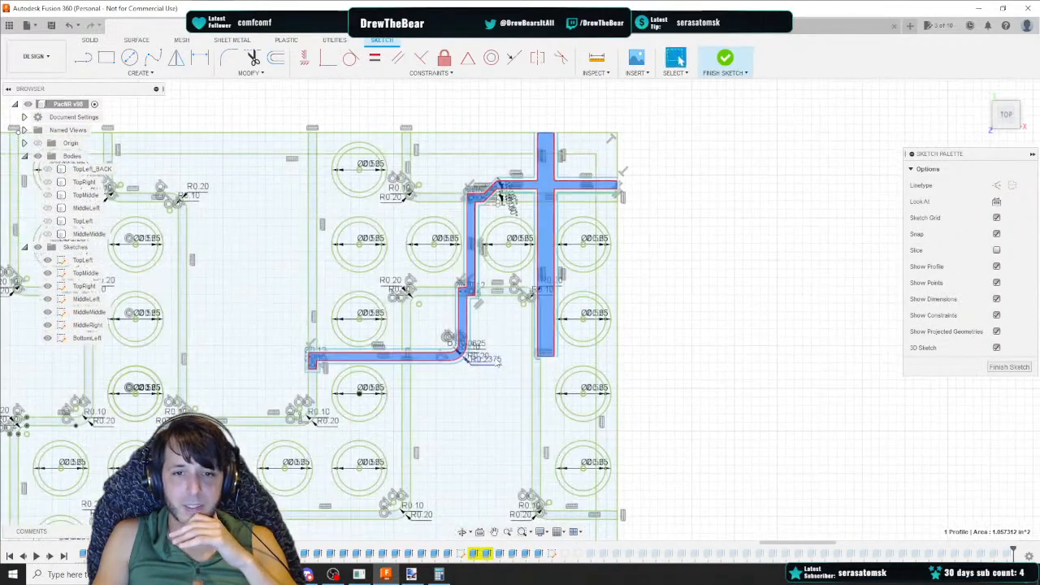
scroll(486, 354, down, 3)
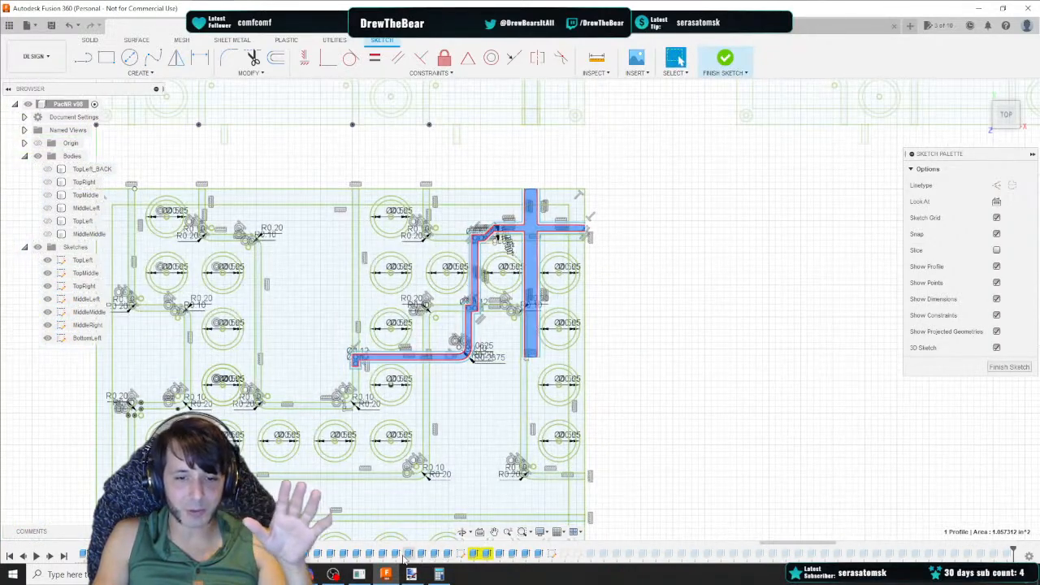
scroll(535, 402, up, 5)
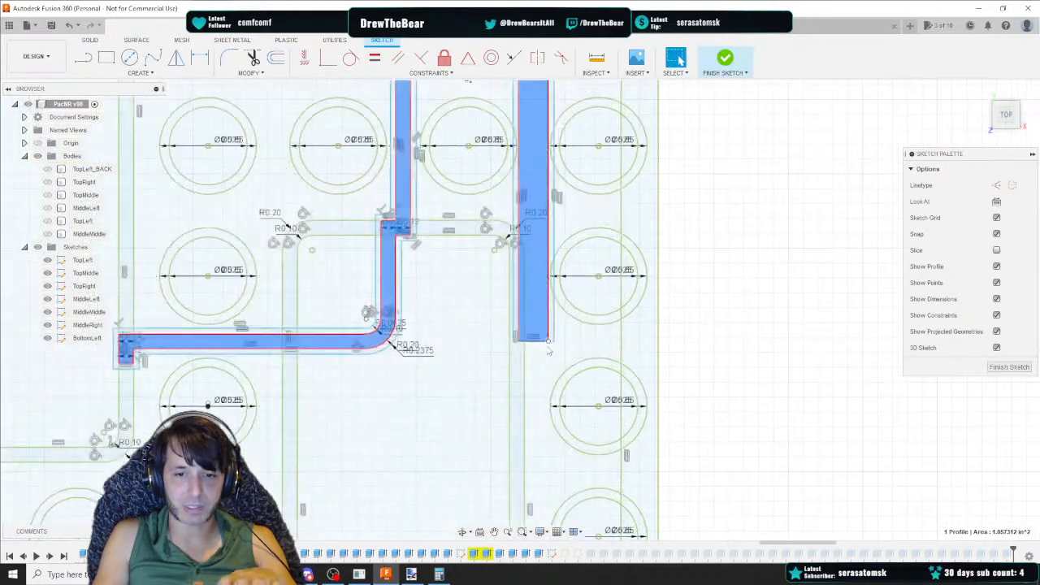
middle_drag(262, 362, 541, 362)
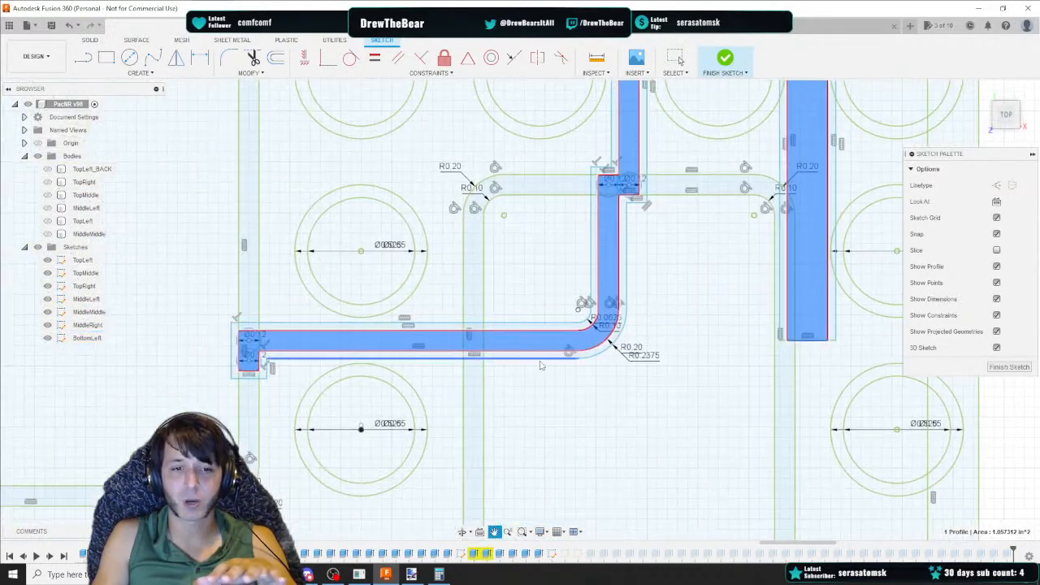
click(317, 328)
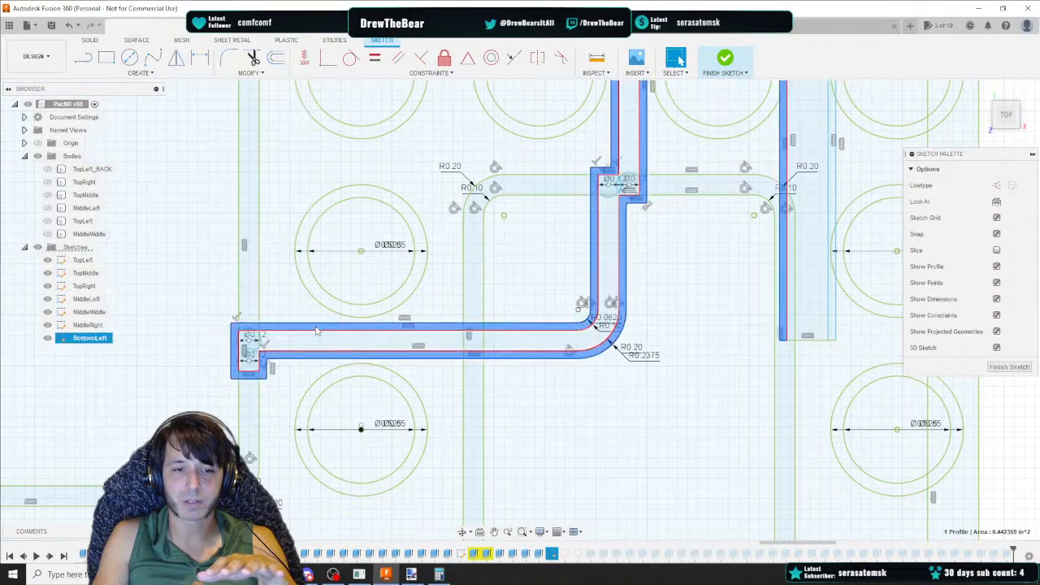
Select the channel outline curves across the sketch and fix them in place
mouse_move(508, 276)
middle_down()
mouse_move(453, 318)
mouse_move(354, 427)
middle_up()
mouse_move(562, 144)
middle_down()
mouse_move(556, 171)
mouse_move(417, 355)
middle_up()
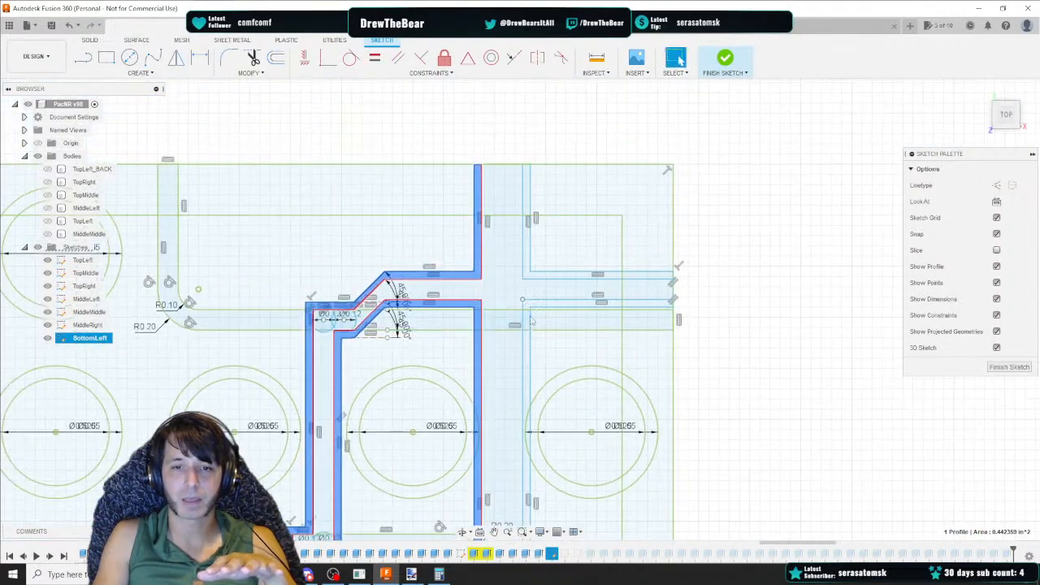
middle_drag(542, 357, 511, 183)
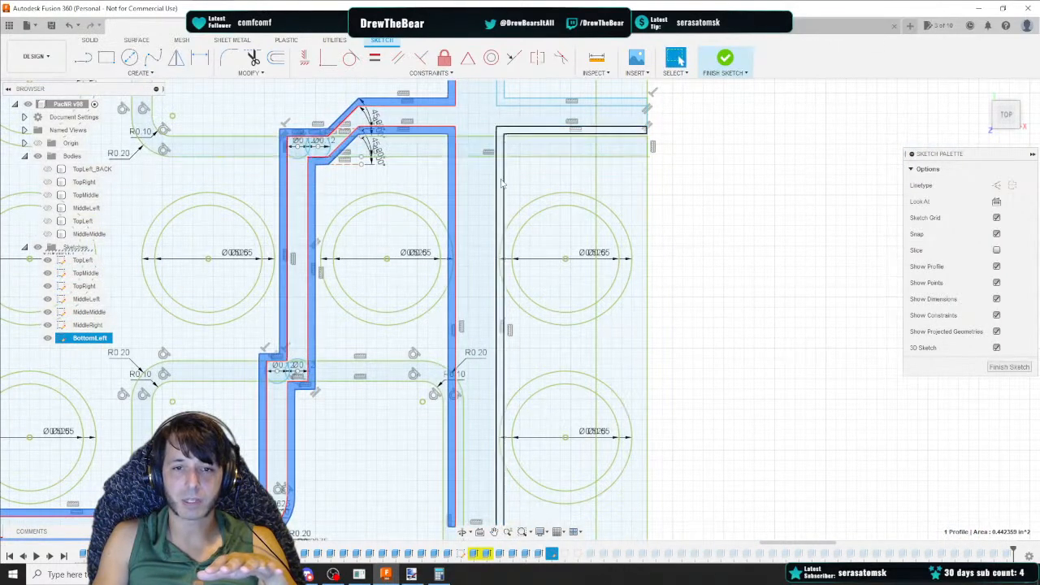
middle_drag(478, 291, 499, 230)
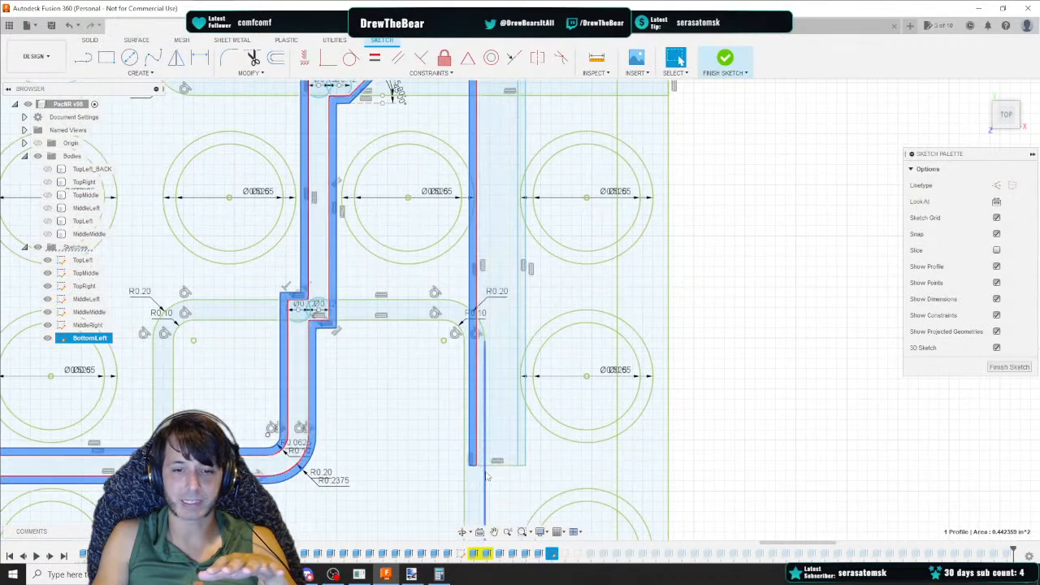
middle_drag(576, 191, 490, 398)
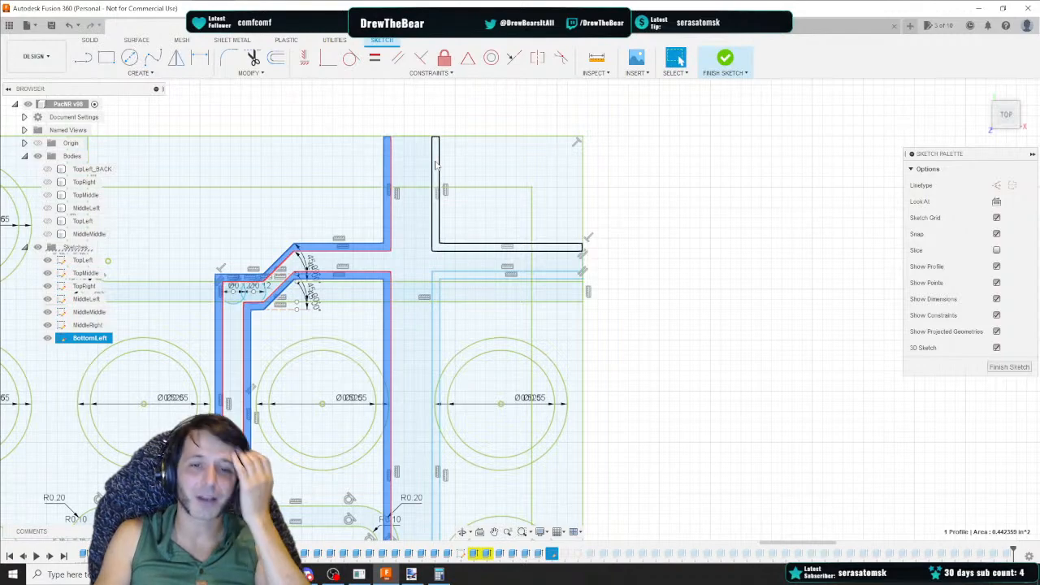
double_click(452, 247)
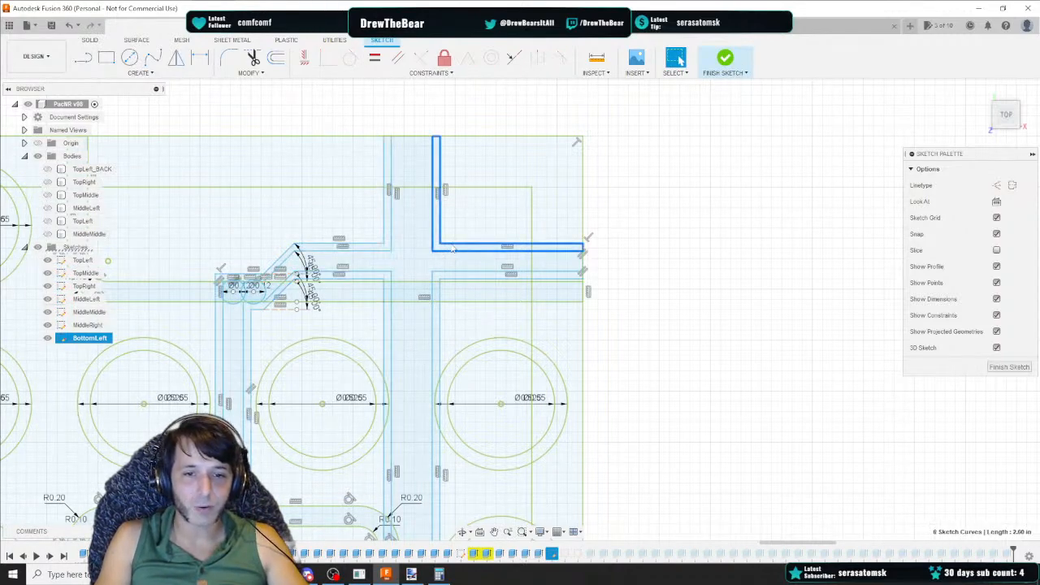
shift+double_click(459, 277)
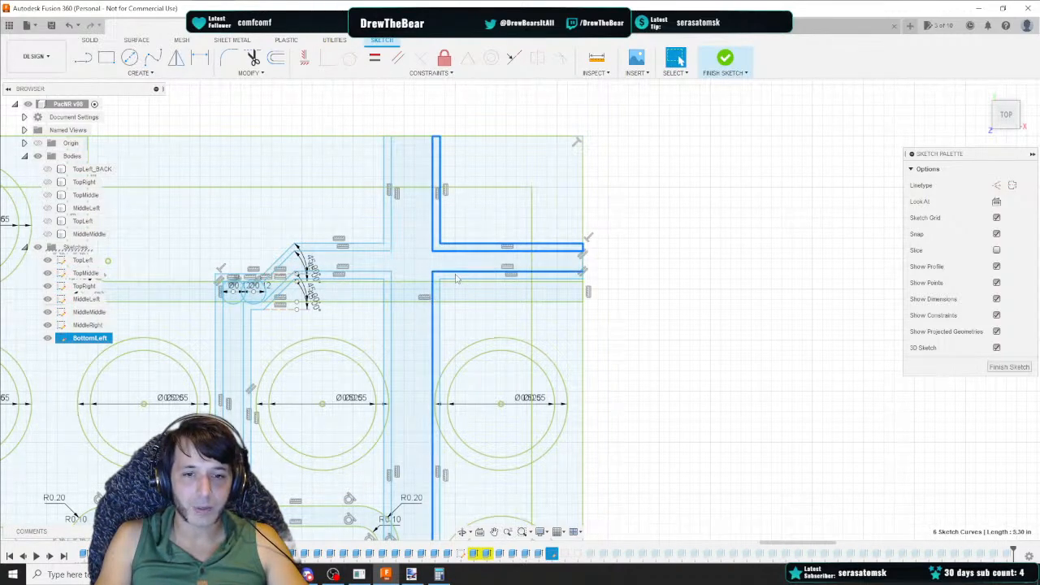
shift+double_click(365, 251)
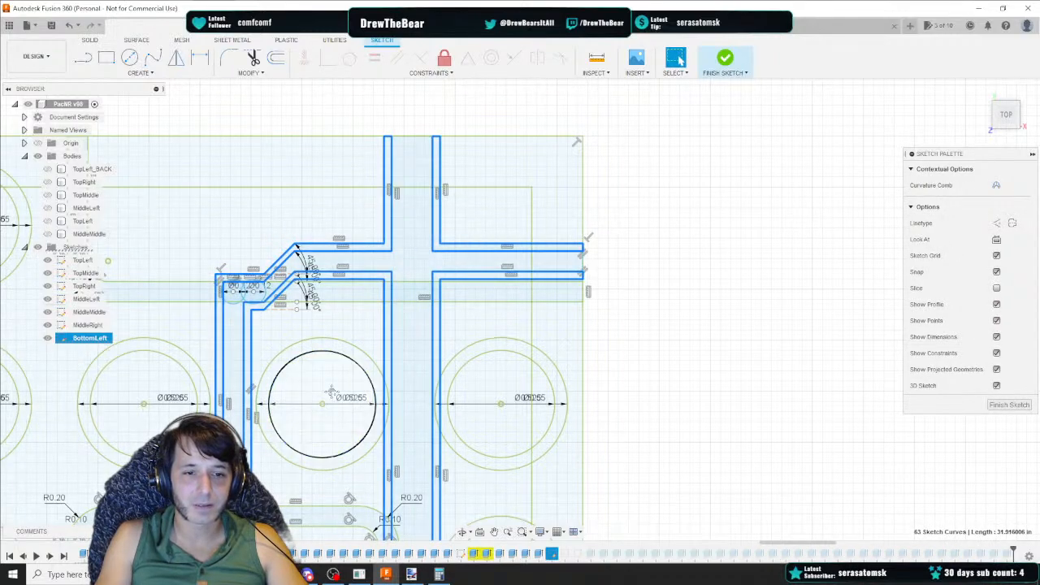
middle_drag(330, 392, 537, 139)
right_click(436, 337)
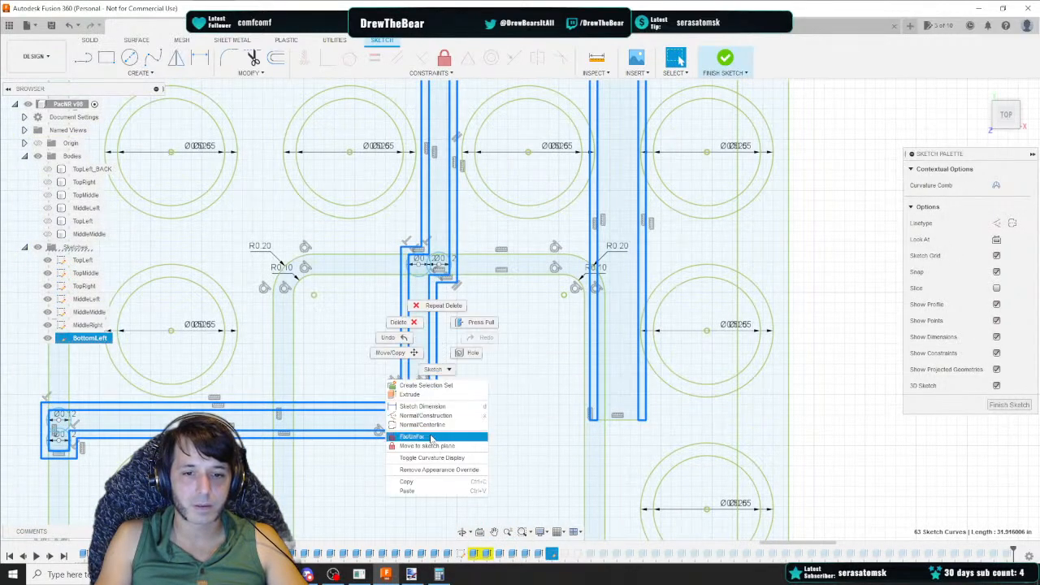
click(431, 437)
Select the two small circles and the neighbouring channel curves at the junction and fix them in place
scroll(77, 420, up, 5)
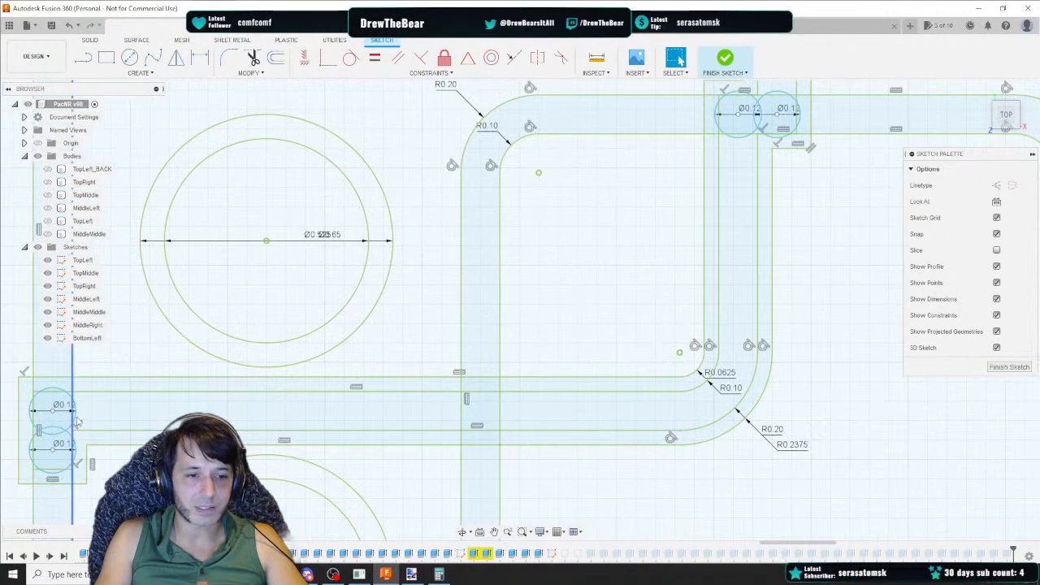
click(72, 422)
shift+click(67, 431)
middle_drag(529, 180, 343, 420)
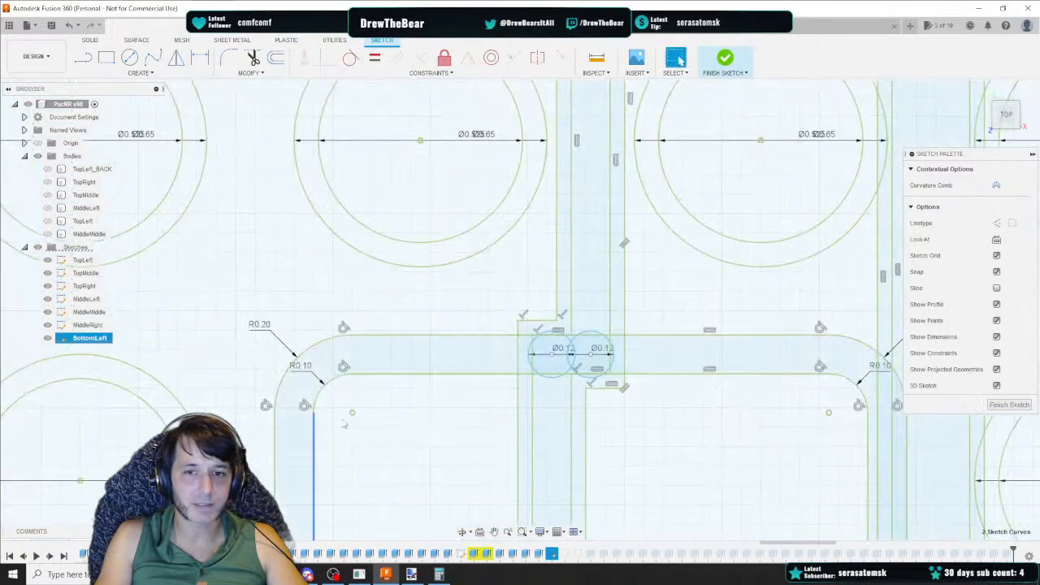
shift+click(573, 362)
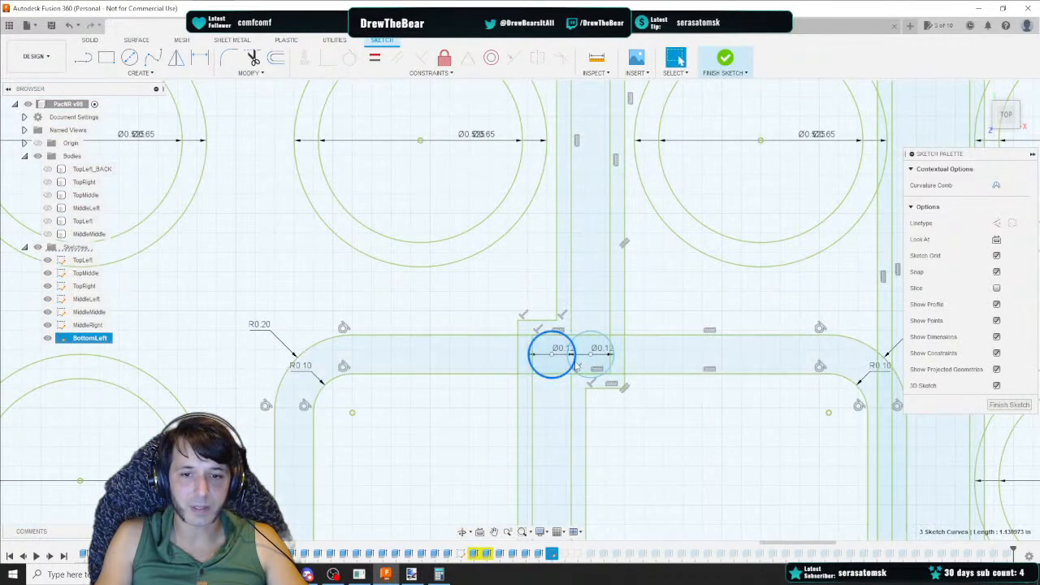
shift+click(569, 362)
mouse_move(616, 291)
middle_down()
mouse_move(513, 437)
mouse_move(556, 260)
mouse_move(535, 579)
middle_up()
shift+click(512, 243)
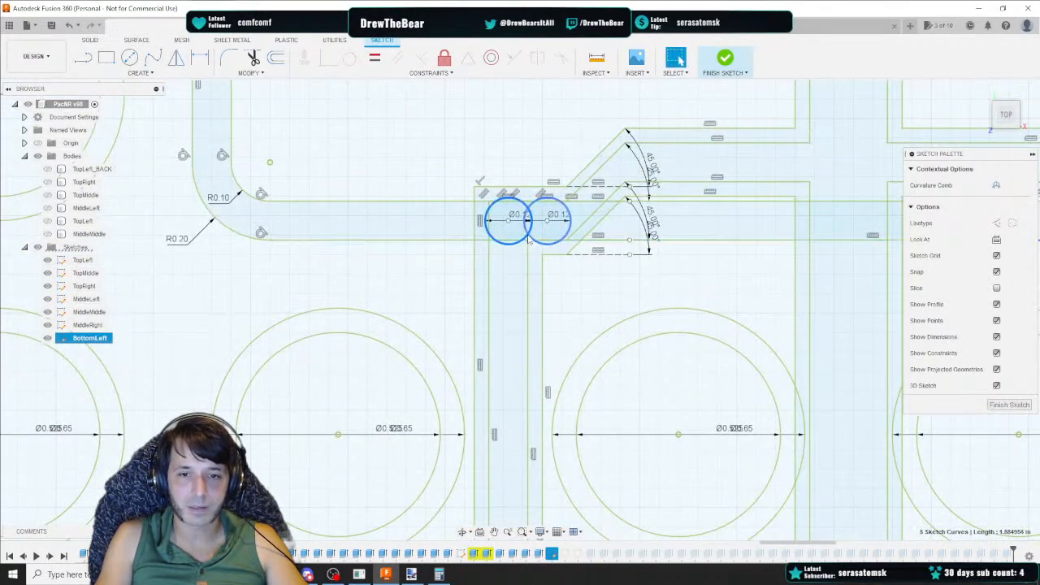
shift+click(528, 235)
right_click(528, 234)
click(535, 328)
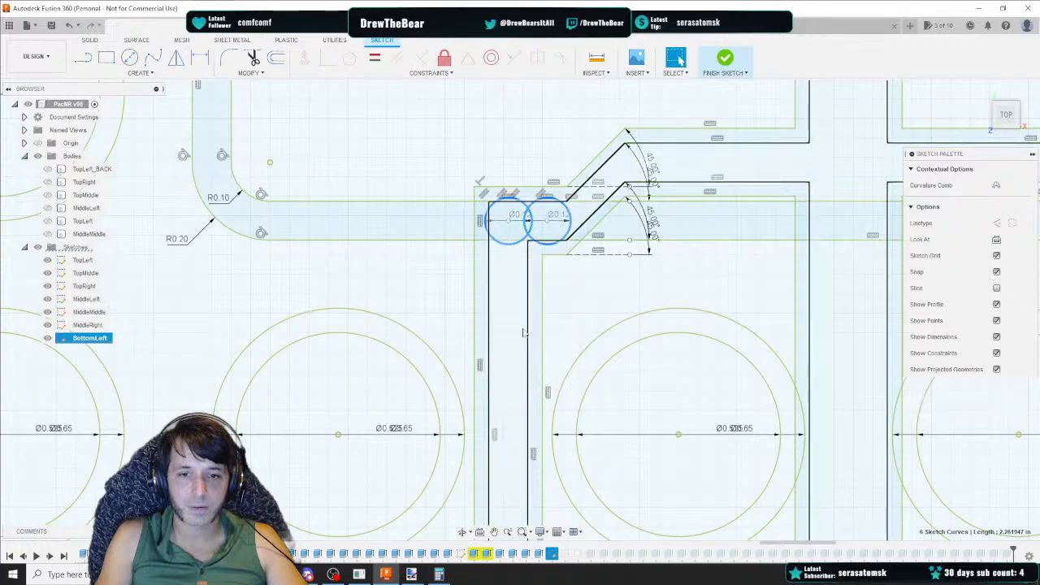
Review the whole BottomLeft sketch layout from a zoomed-out view
scroll(525, 362, down, 3)
middle_drag(513, 443, 494, 199)
scroll(556, 325, down, 5)
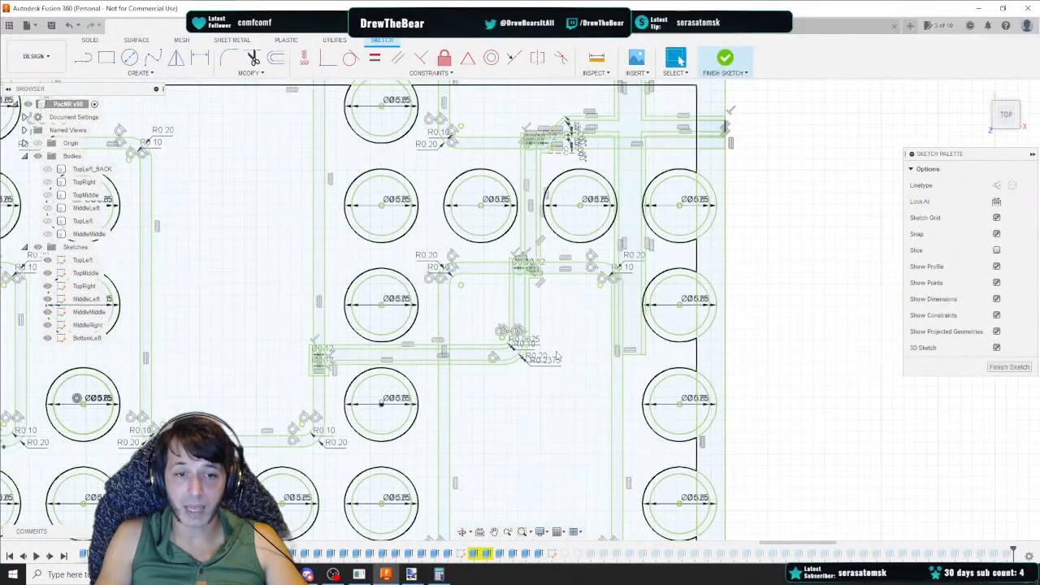
middle_drag(556, 352, 501, 350)
scroll(508, 343, down, 3)
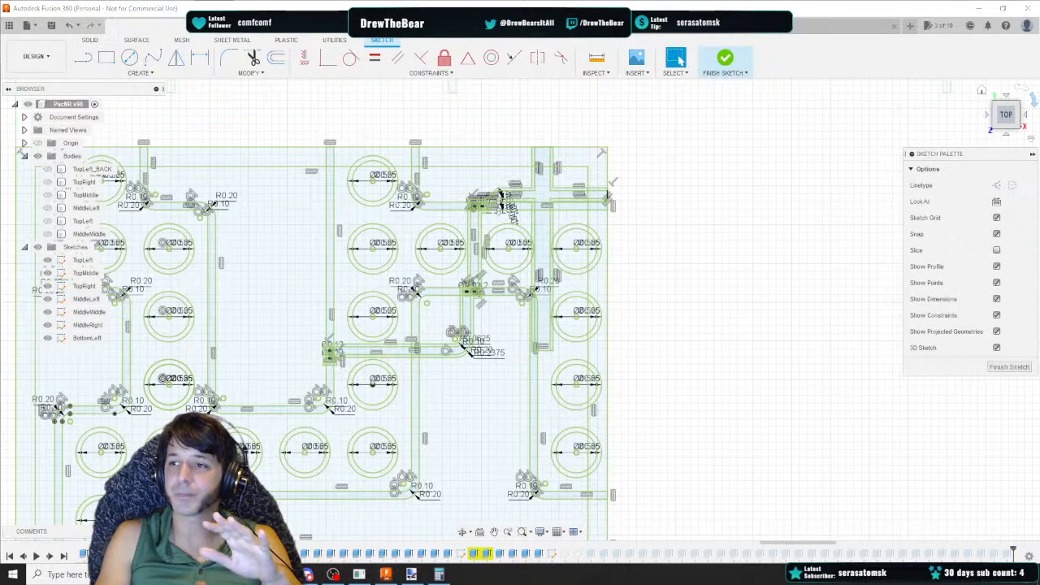
Switch to the pacNR v3 Data spreadsheet in Google Sheets, maximise it and select the Base Square item
drag(1039, 280, 578, 113)
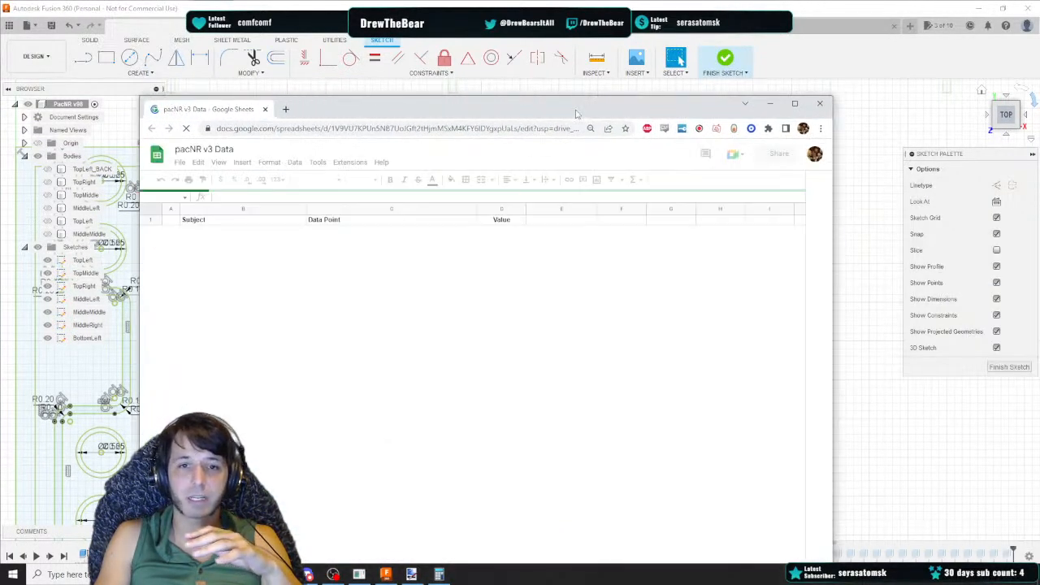
double_click(578, 113)
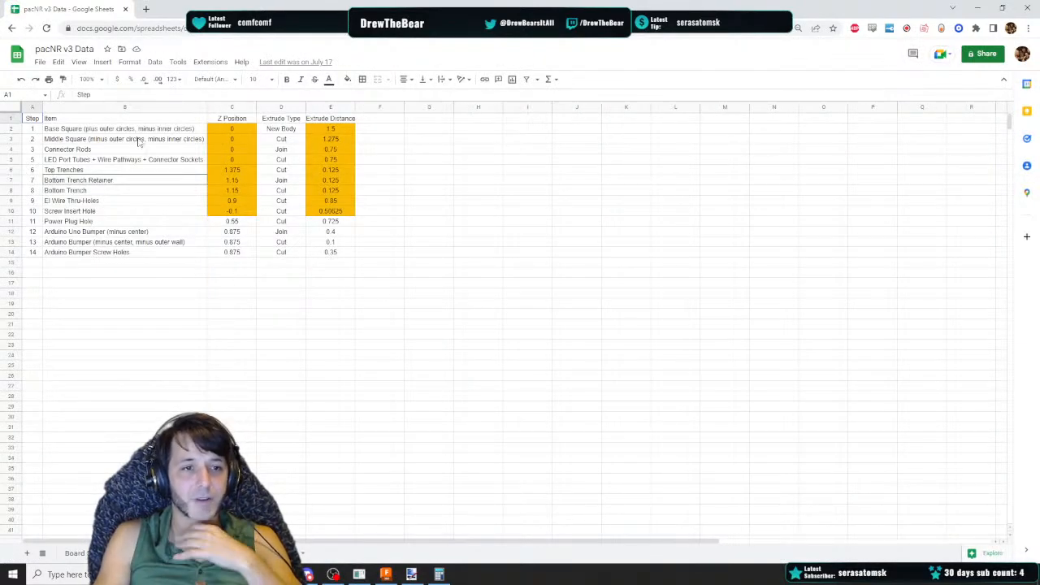
click(96, 130)
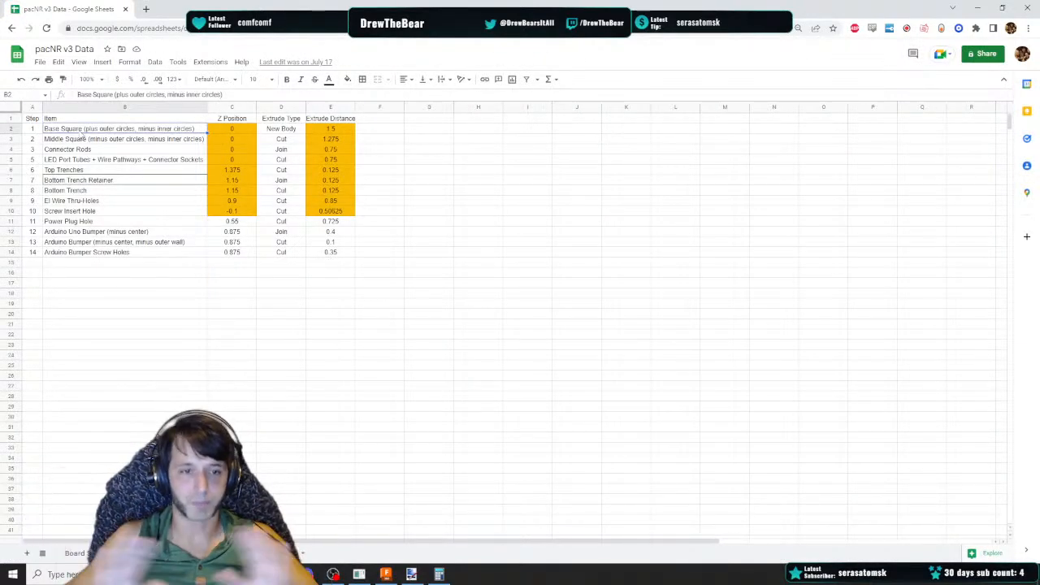
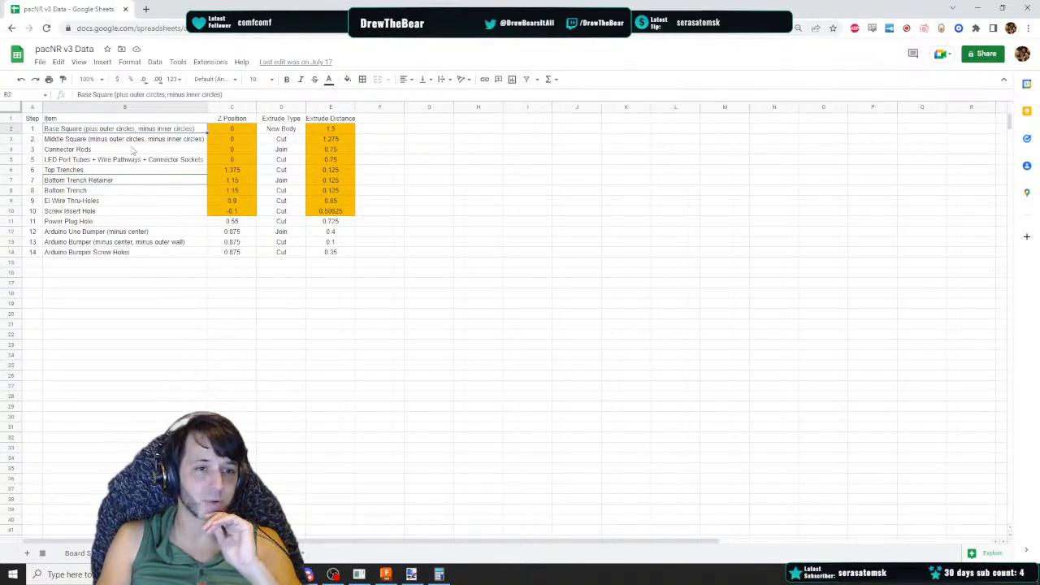
Return to Fusion 360 and finish the BottomLeft sketch
click(385, 574)
scroll(477, 366, down, 5)
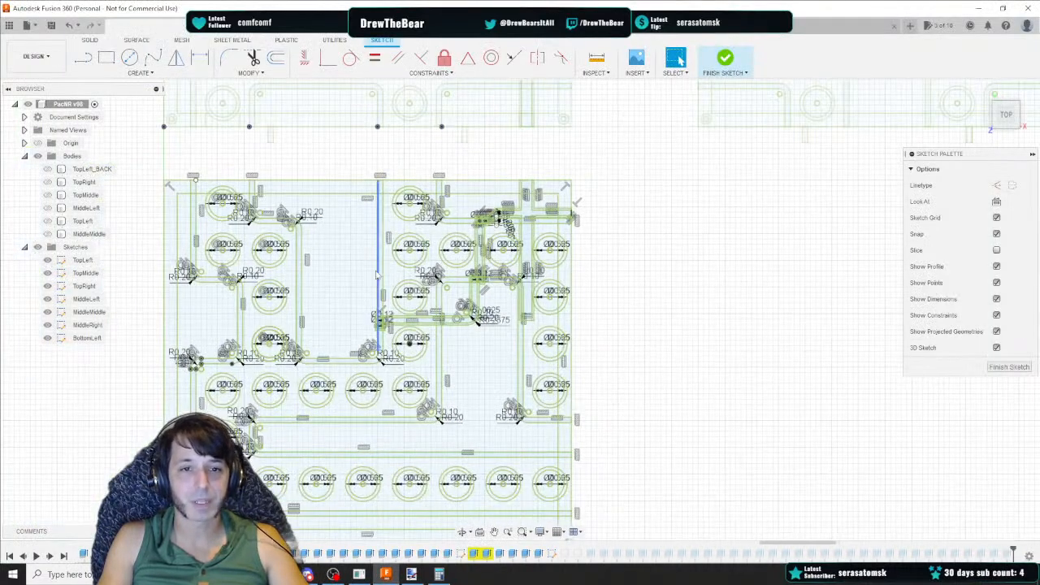
scroll(313, 203, up, 5)
scroll(305, 183, up, 2)
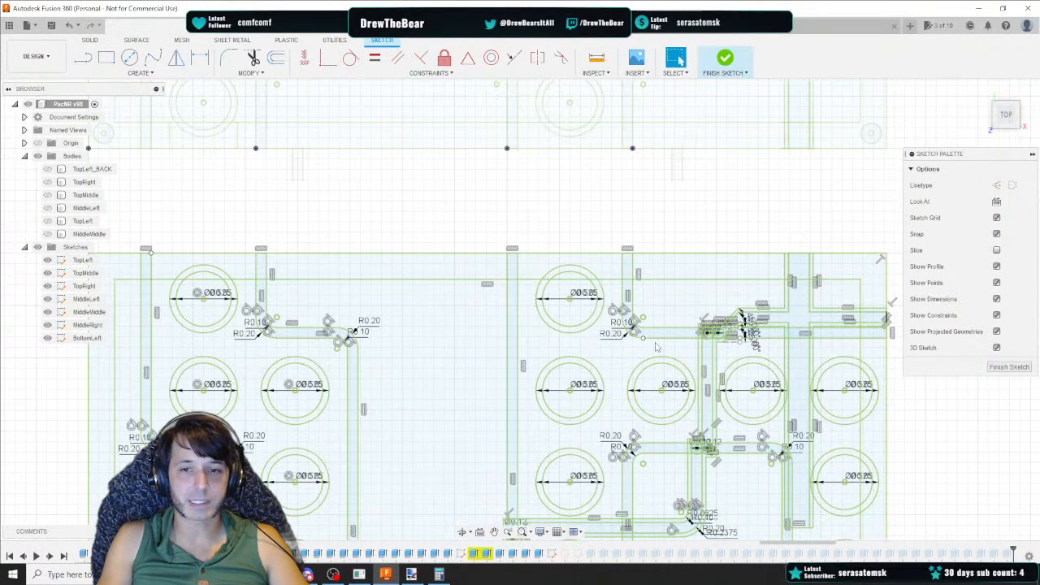
middle_drag(729, 375, 396, 169)
scroll(678, 351, down, 4)
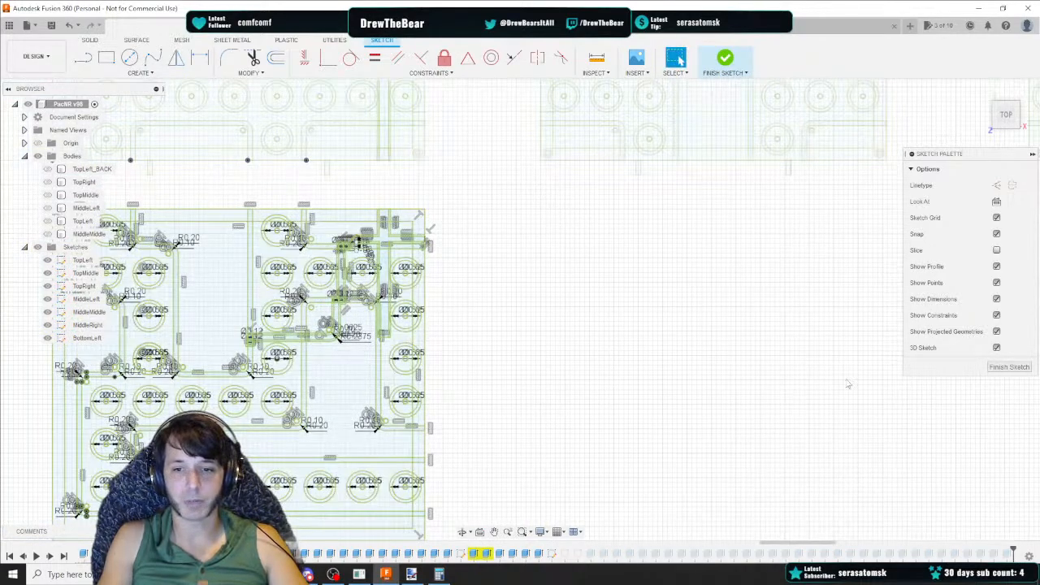
middle_drag(470, 307, 549, 313)
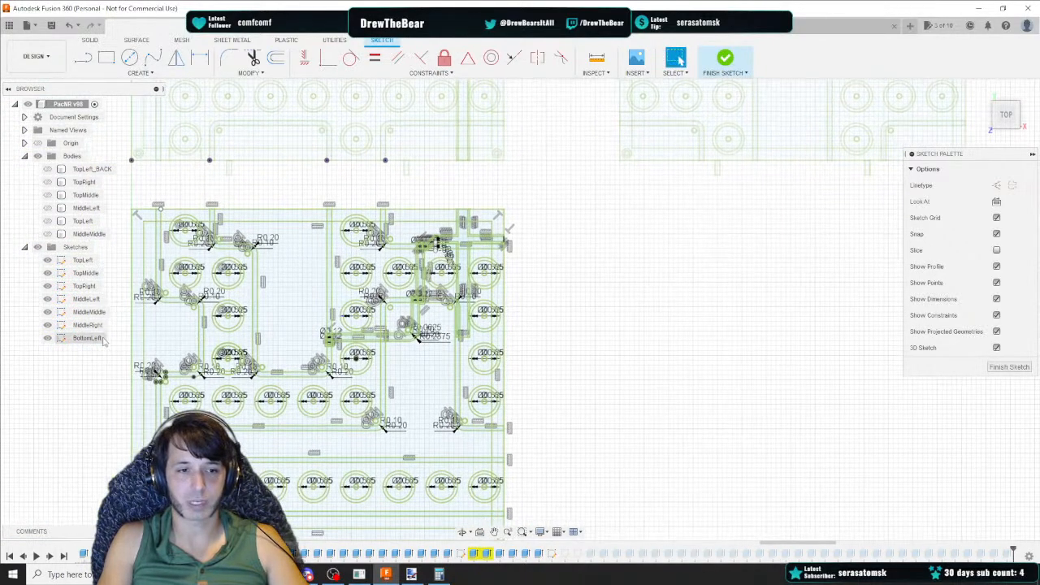
click(1008, 367)
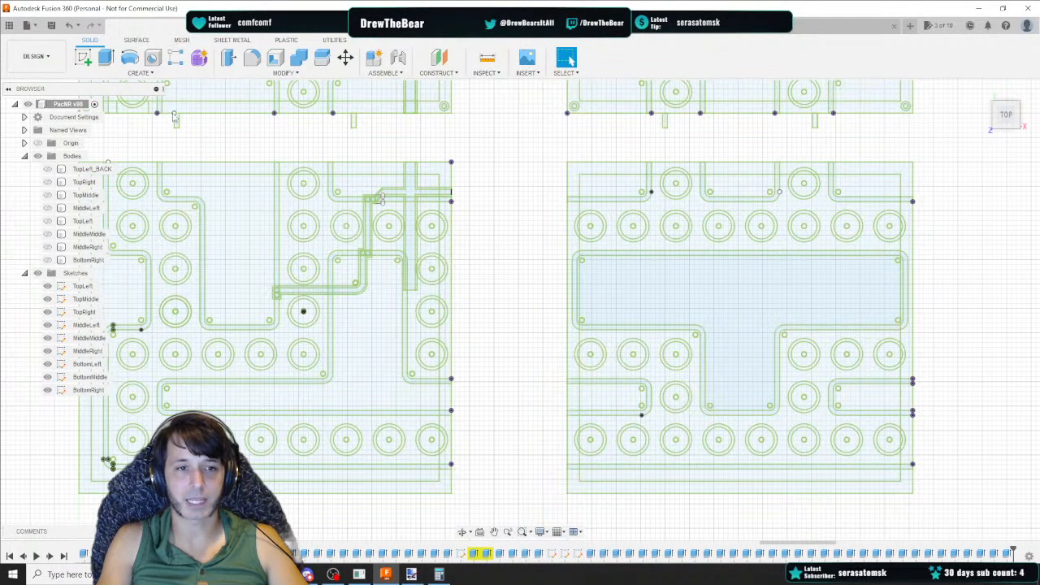
scroll(177, 138, up, 5)
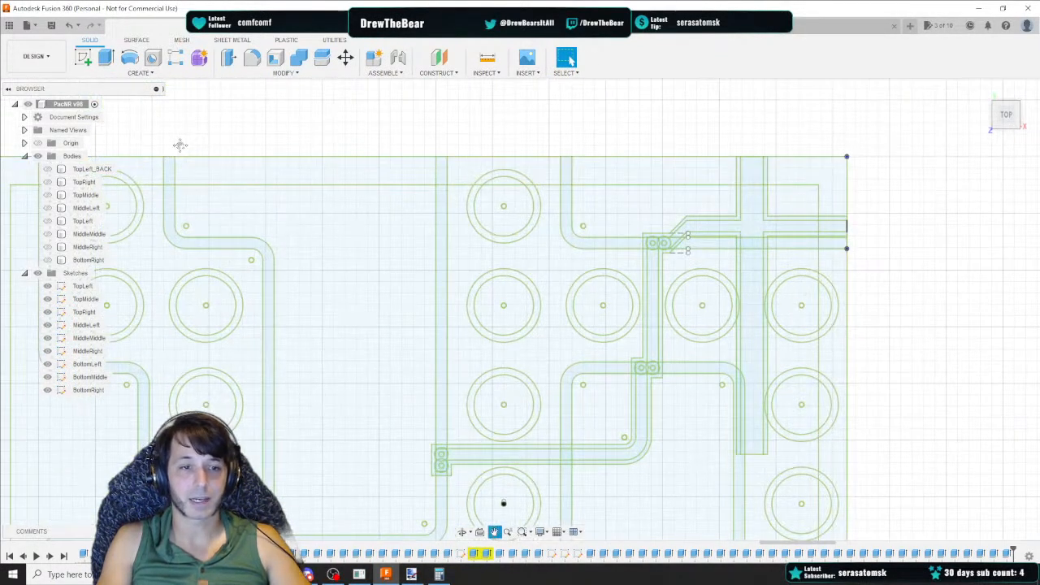
middle_drag(179, 145, 321, 167)
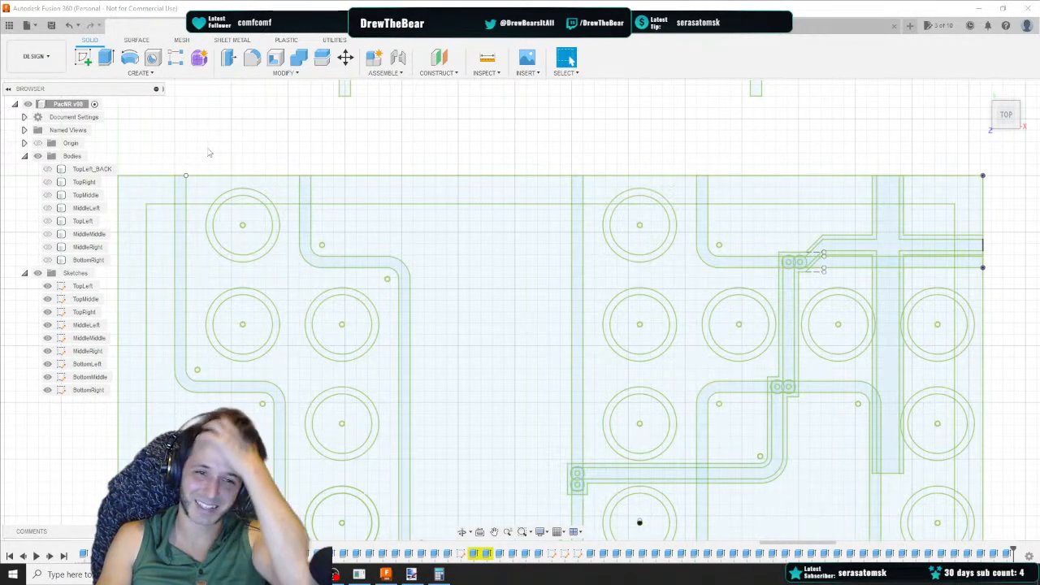
scroll(211, 163, up, 2)
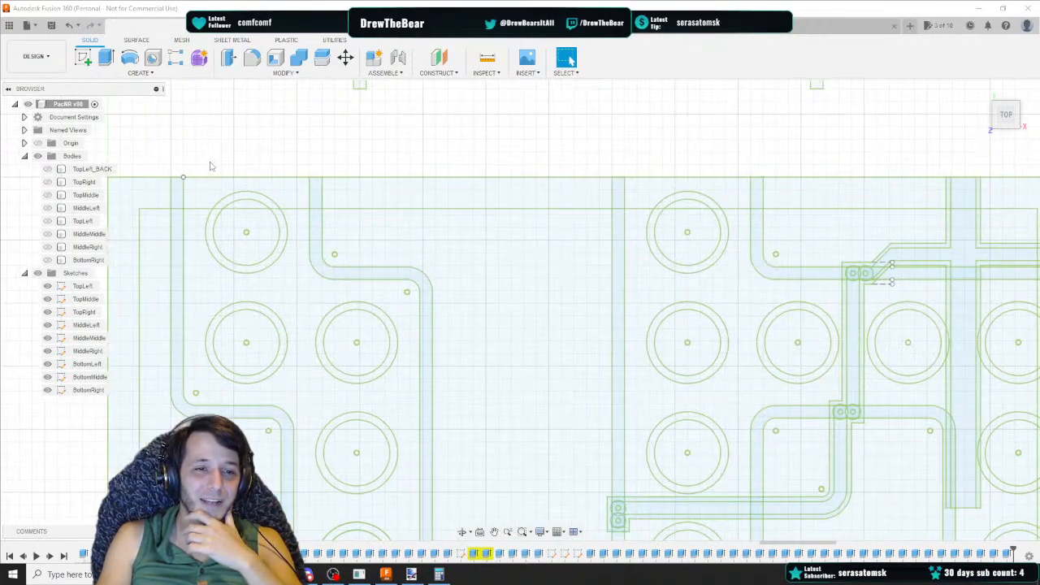
middle_drag(209, 163, 272, 191)
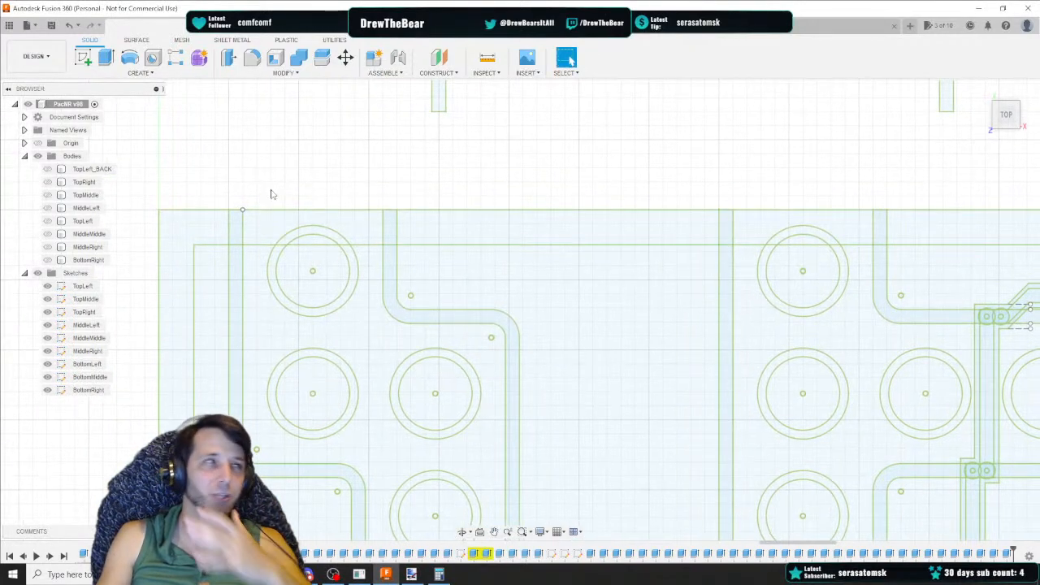
double_click(80, 391)
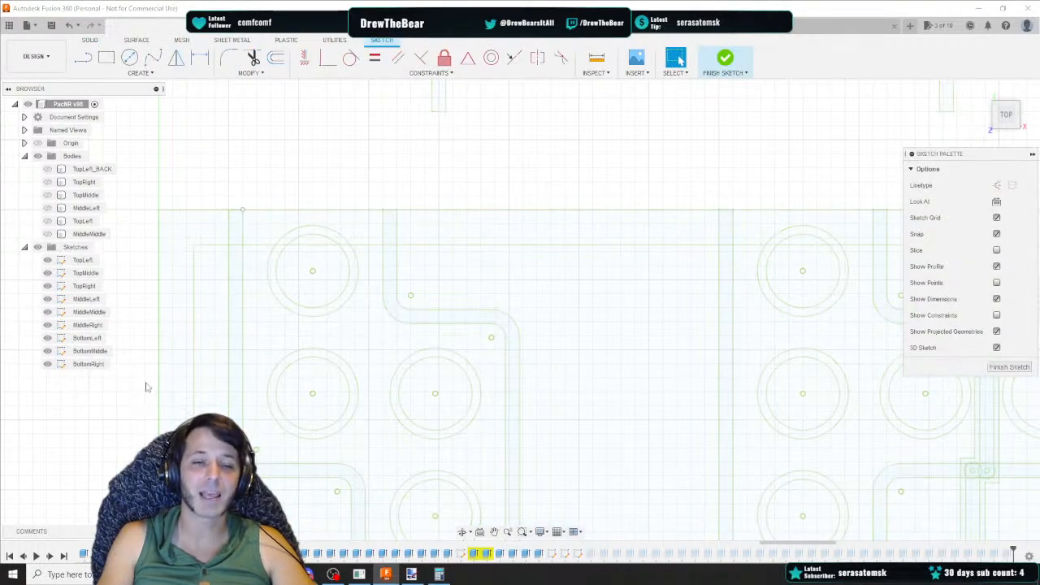
click(1010, 367)
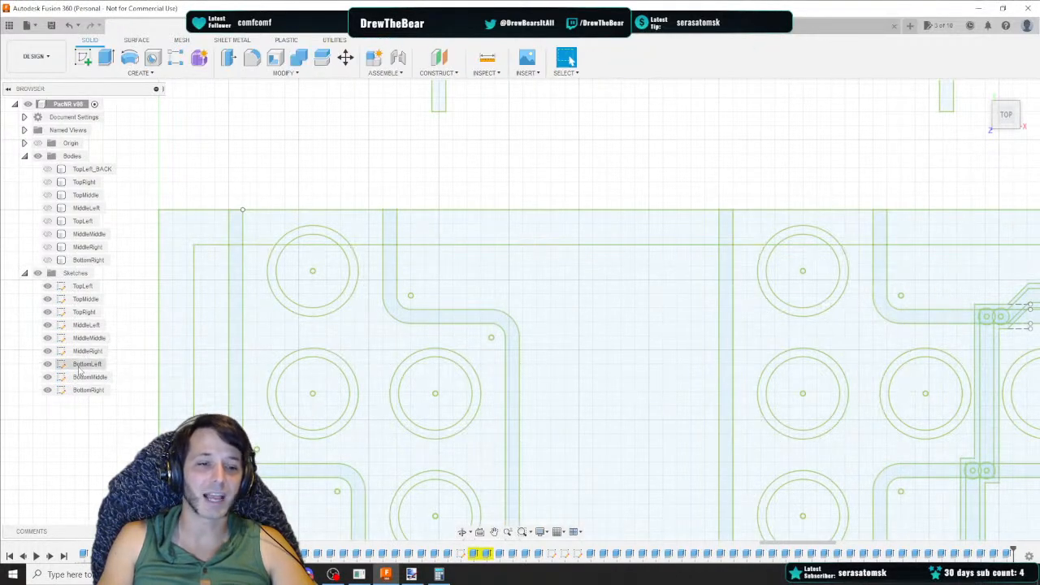
Reopen the BottomLeft sketch and draw a 1.945 by 0.11 in rectangle along the panel's top edge
double_click(82, 366)
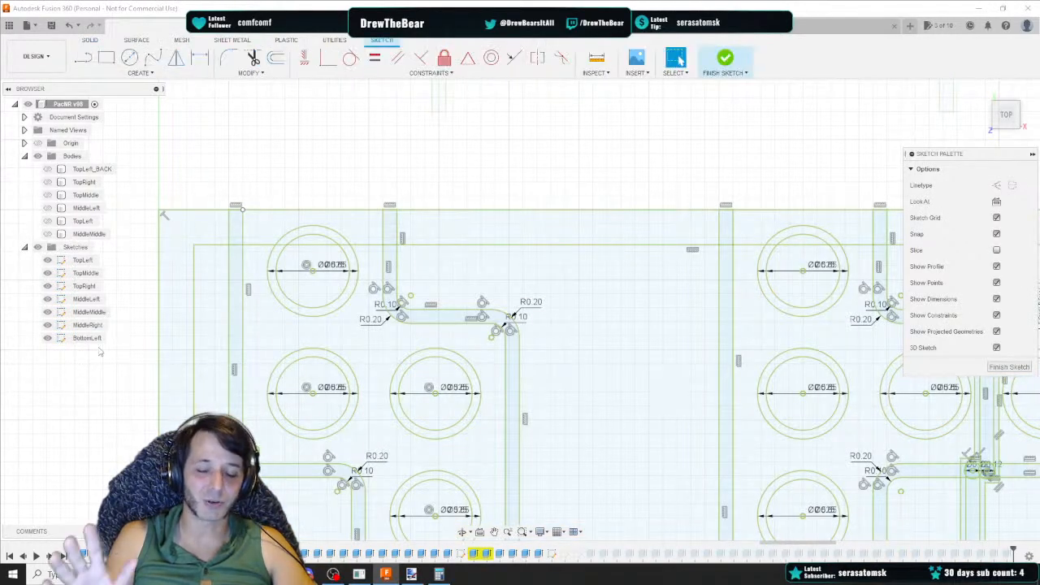
click(106, 57)
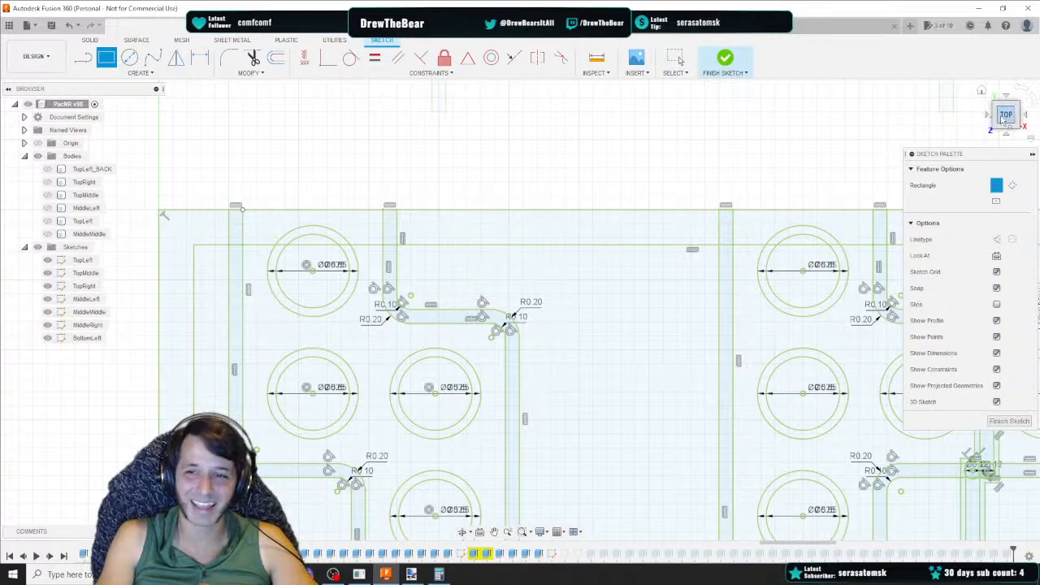
scroll(284, 191, up, 2)
middle_drag(284, 191, 423, 192)
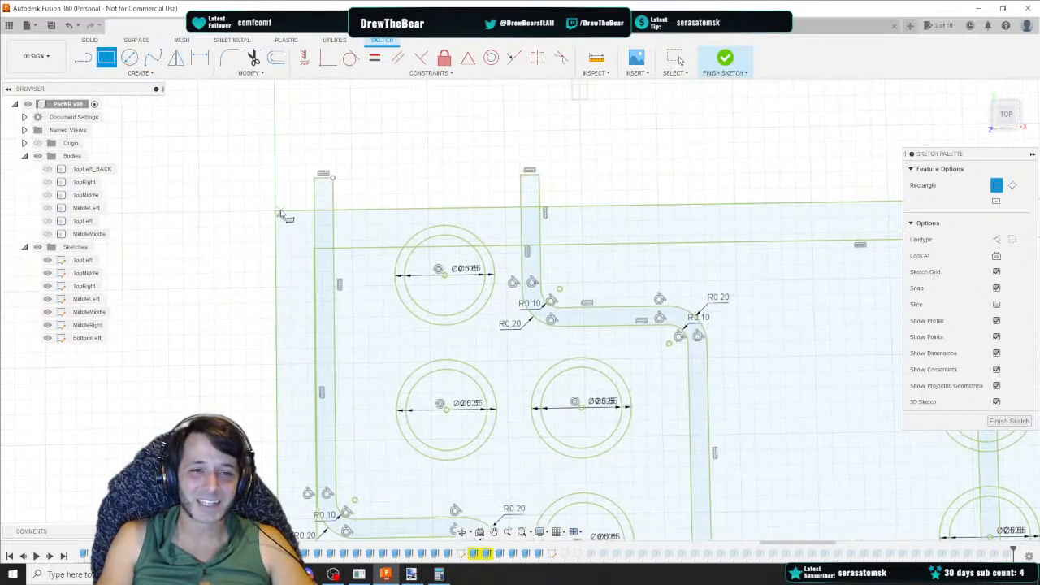
click(277, 211)
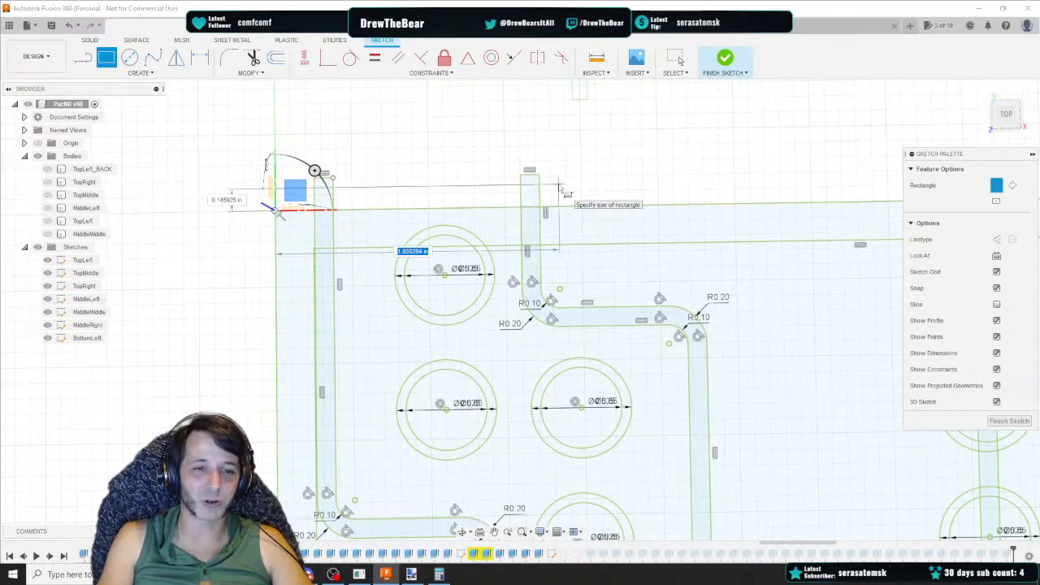
key(Tab)
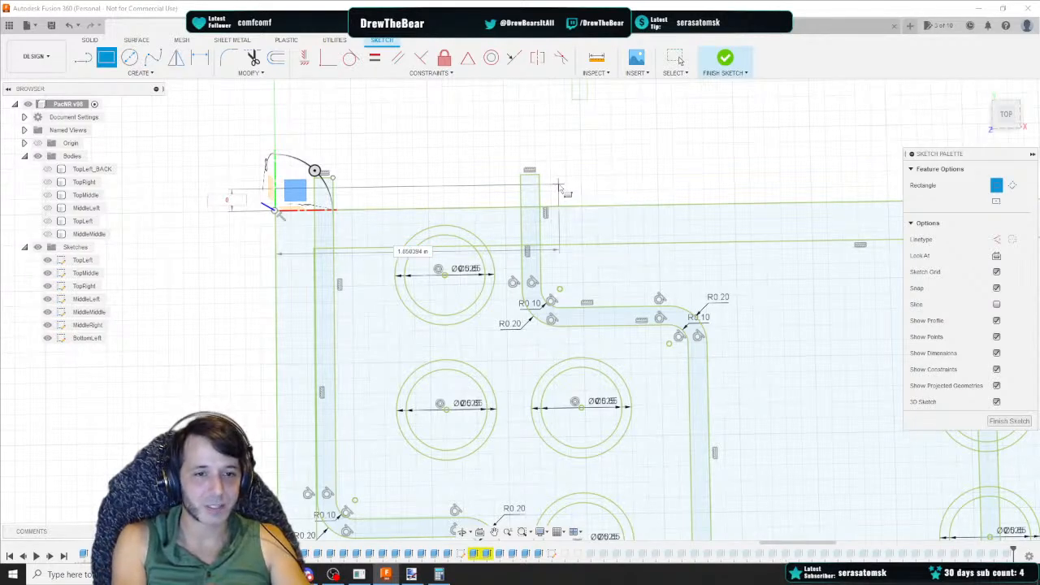
text(0.1)
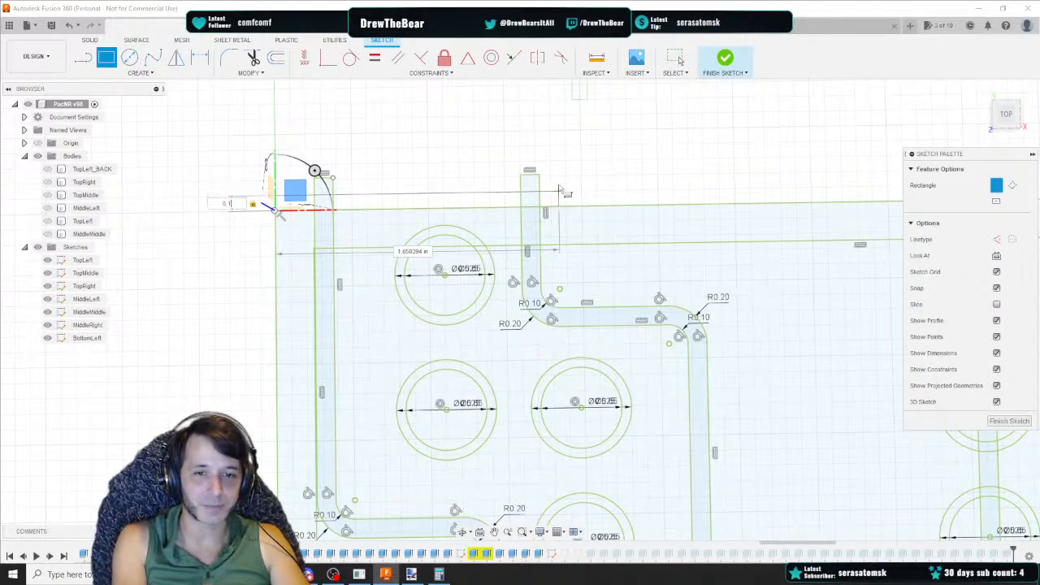
text(1)
key(Tab)
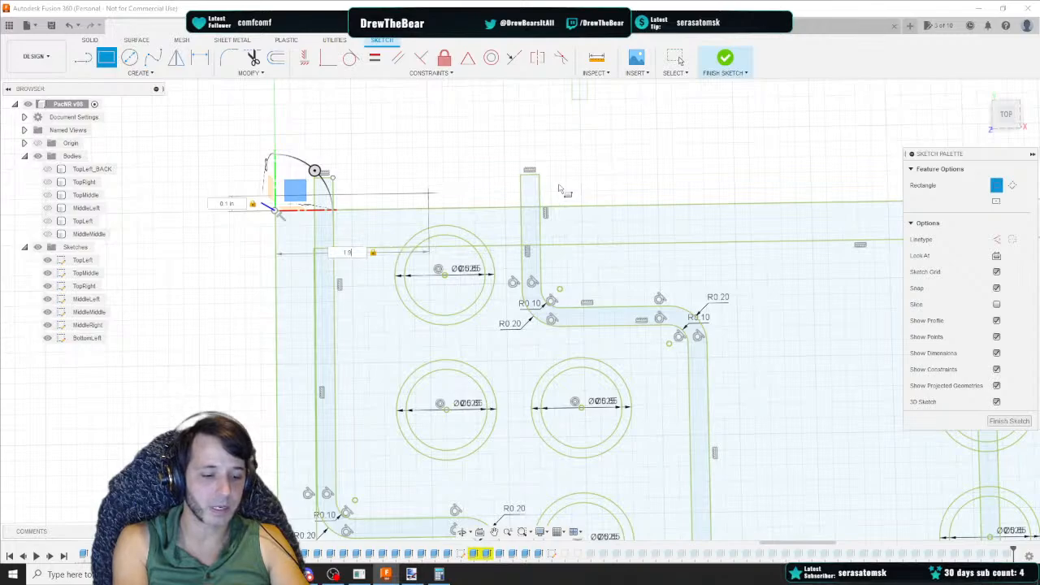
text(45)
key(Return)
key(Escape)
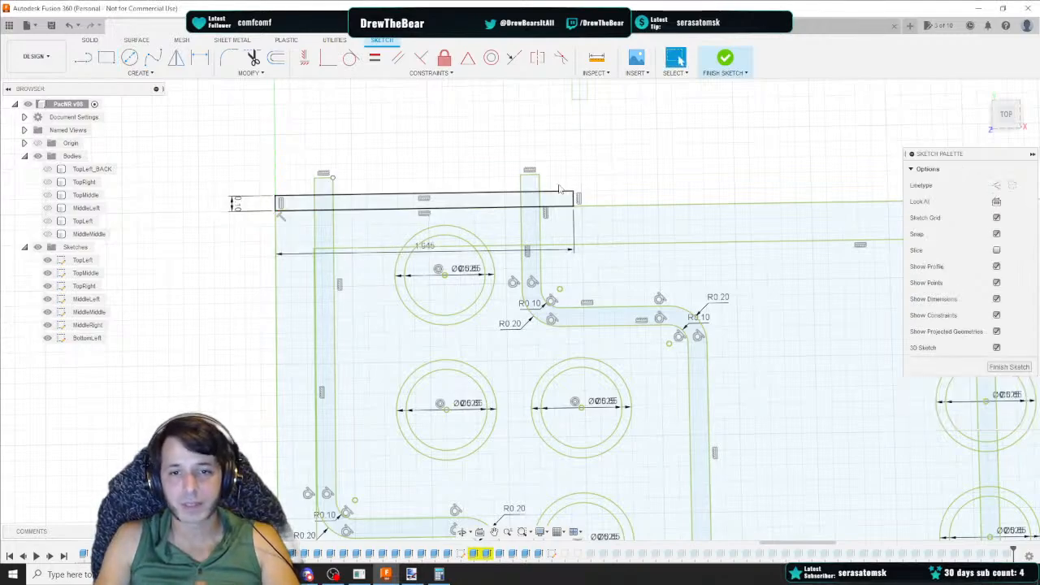
Draw a 0.11 by 0.3 in rectangle hanging down from the right end of the first rectangle
middle_drag(563, 173, 475, 177)
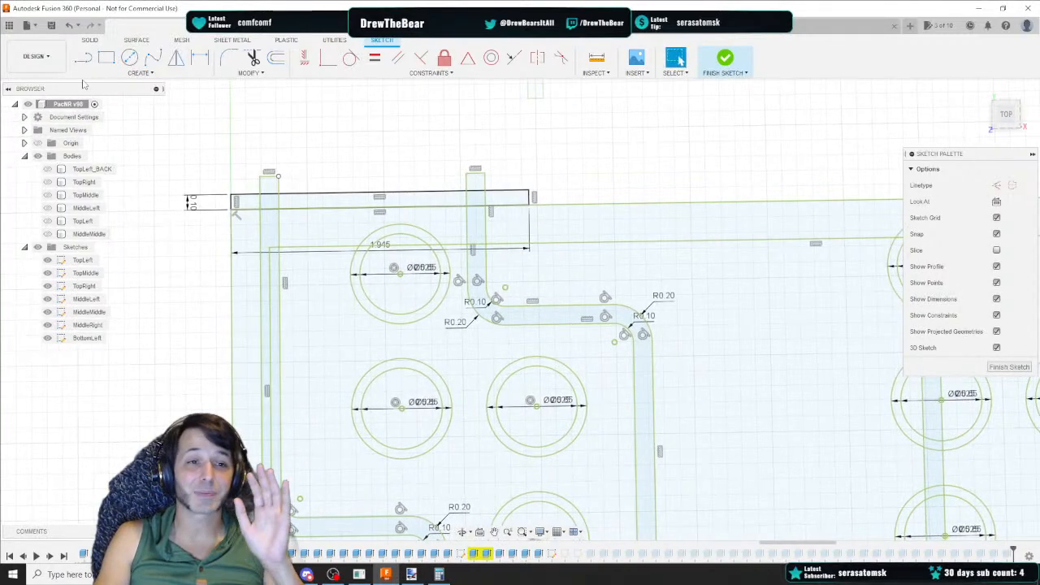
click(107, 56)
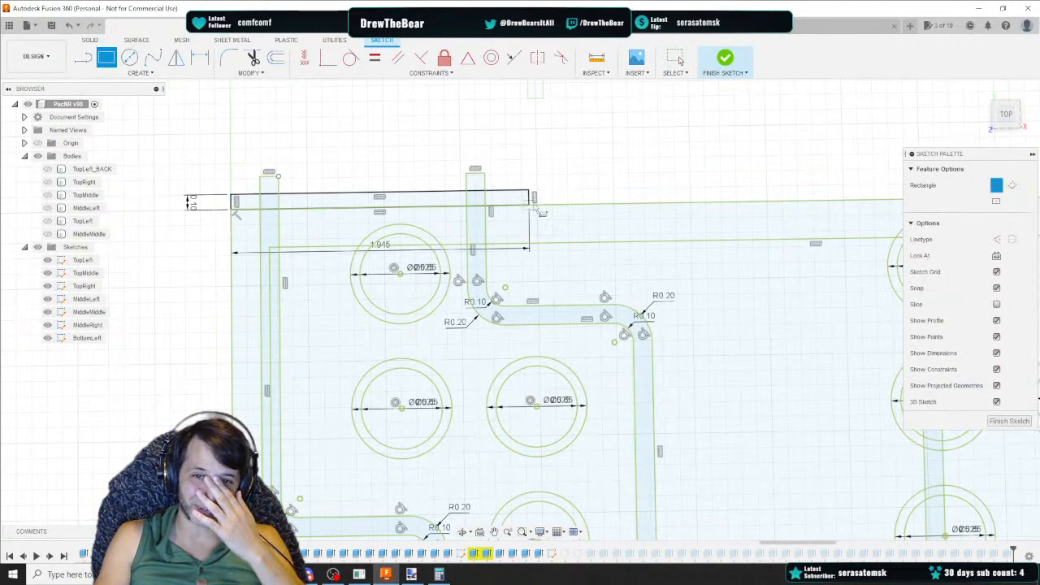
scroll(520, 178, down, 2)
scroll(396, 187, up, 5)
click(386, 172)
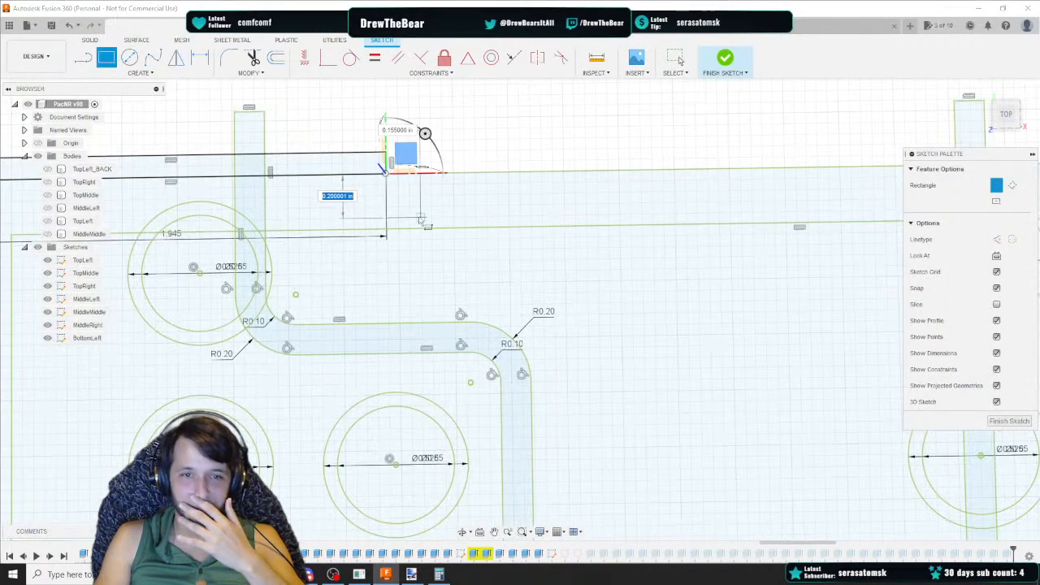
text(0)
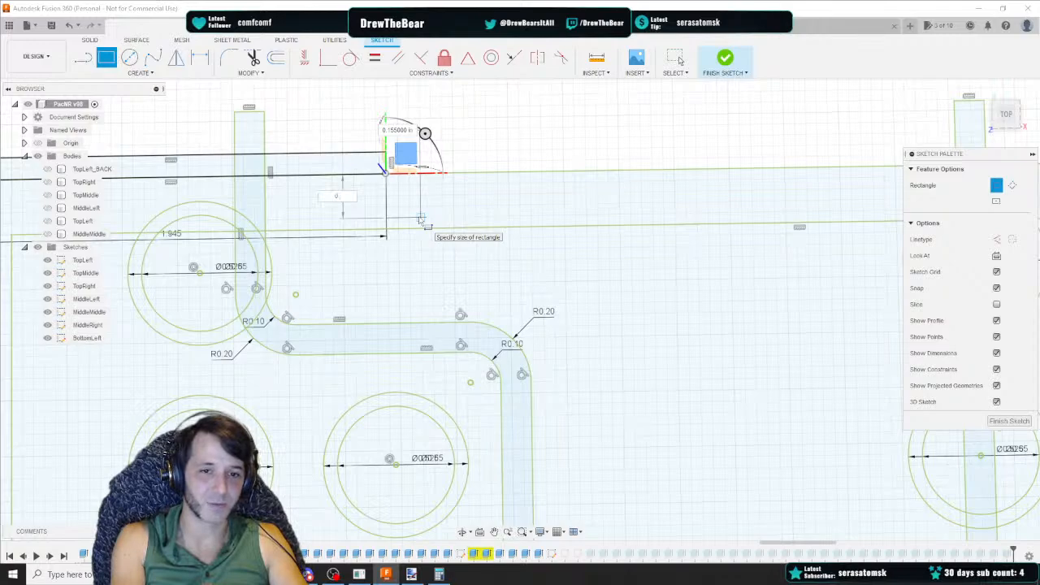
text(.11)
key(Tab)
text(0.3)
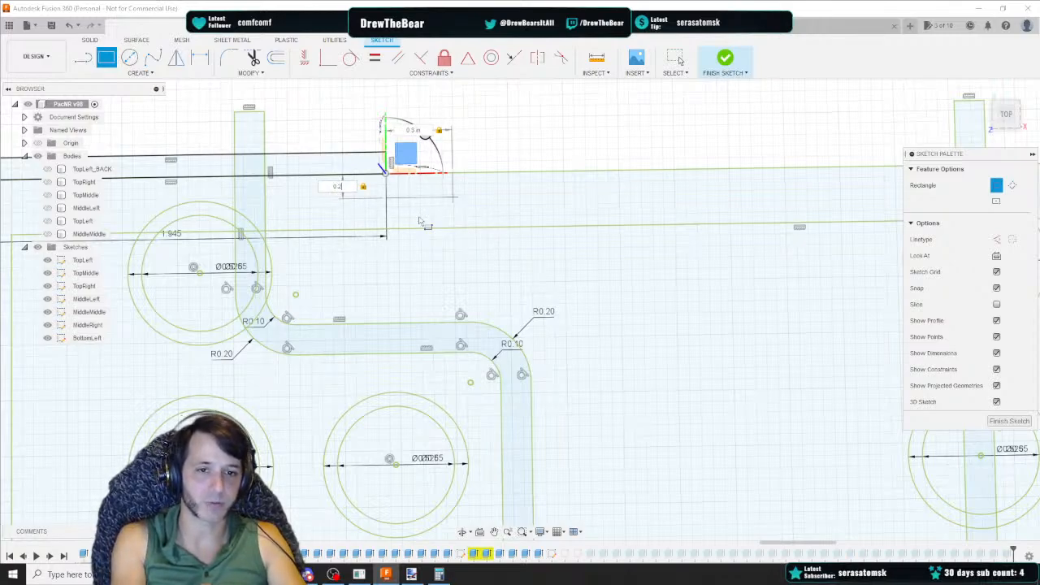
key(BackSpace)
text(3)
key(Tab)
text(0)
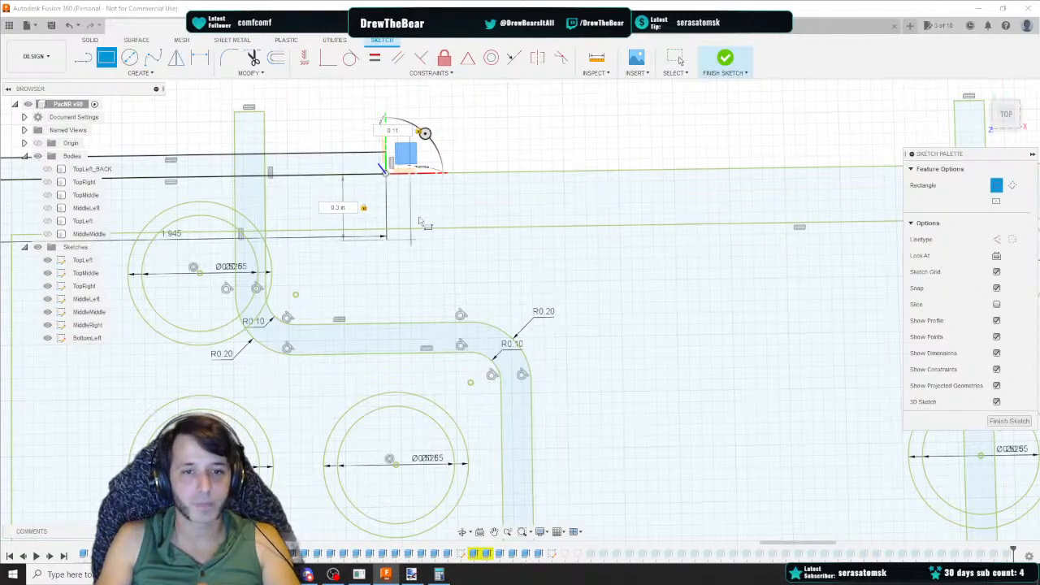
key(Return)
key(Escape)
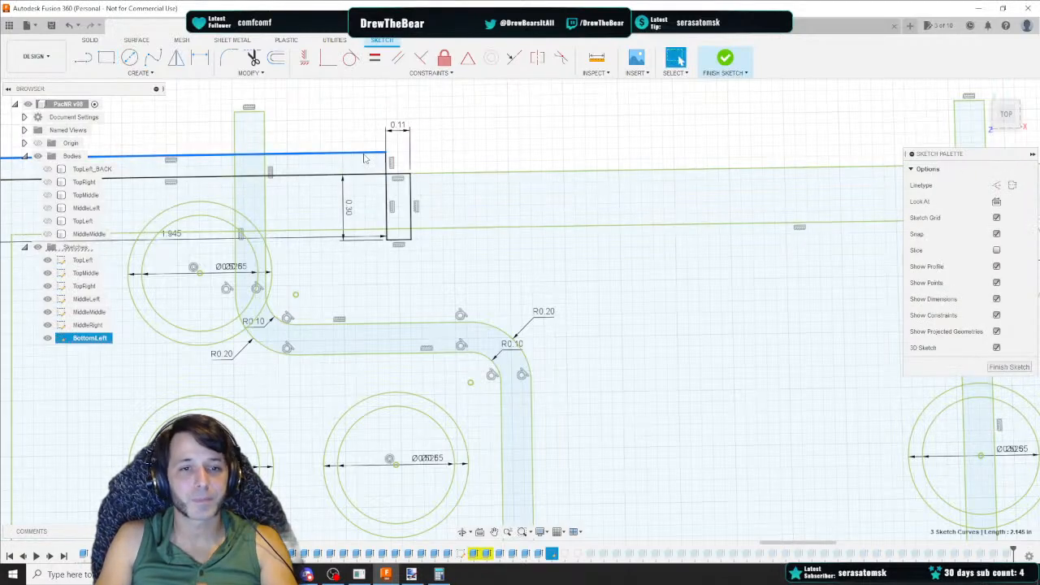
Delete the new rectangles' dimensions and the upper edge line of the long rectangle
scroll(338, 162, down, 3)
middle_drag(187, 129, 220, 157)
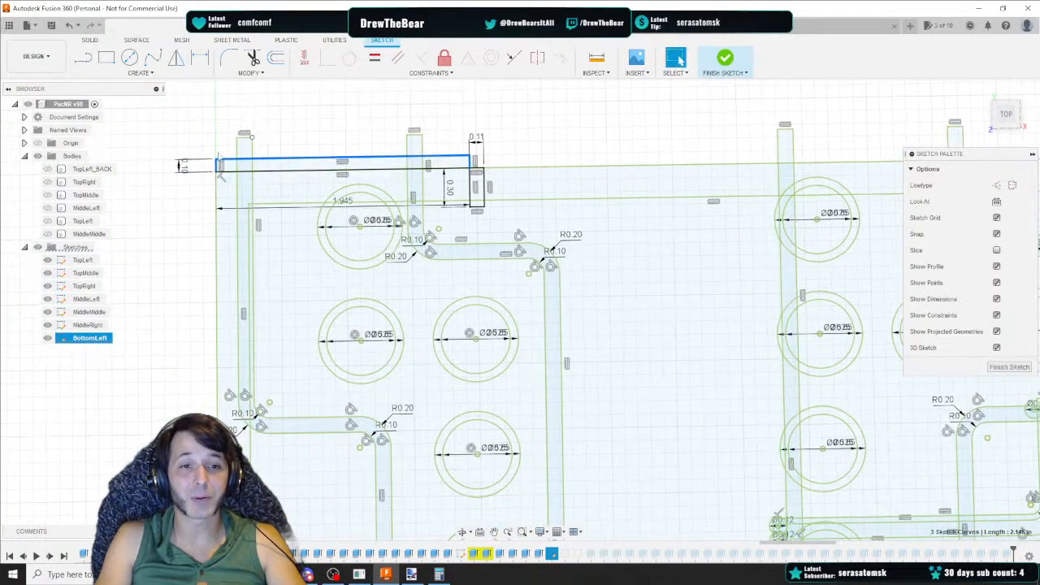
mouse_move(209, 162)
mouse_down()
mouse_move(455, 171)
mouse_move(380, 168)
mouse_up()
click(381, 168)
key(Delete)
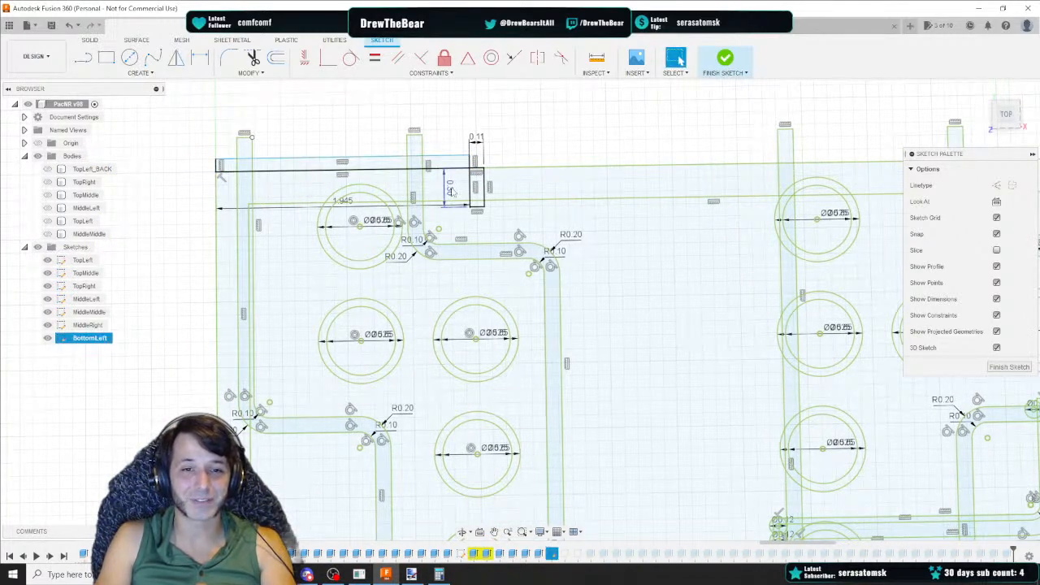
click(450, 189)
key(Delete)
click(475, 143)
key(Delete)
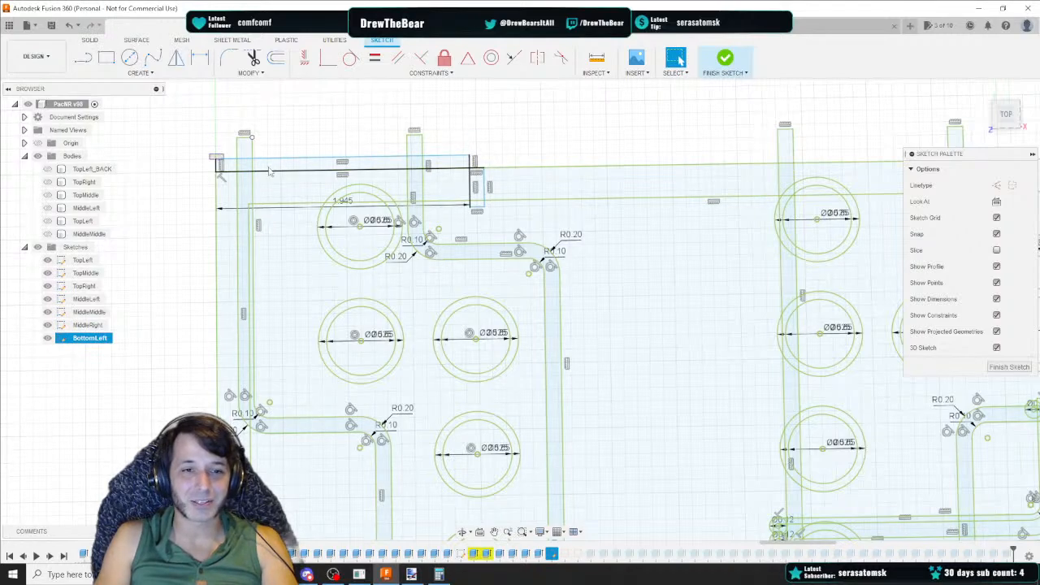
drag(473, 173, 474, 174)
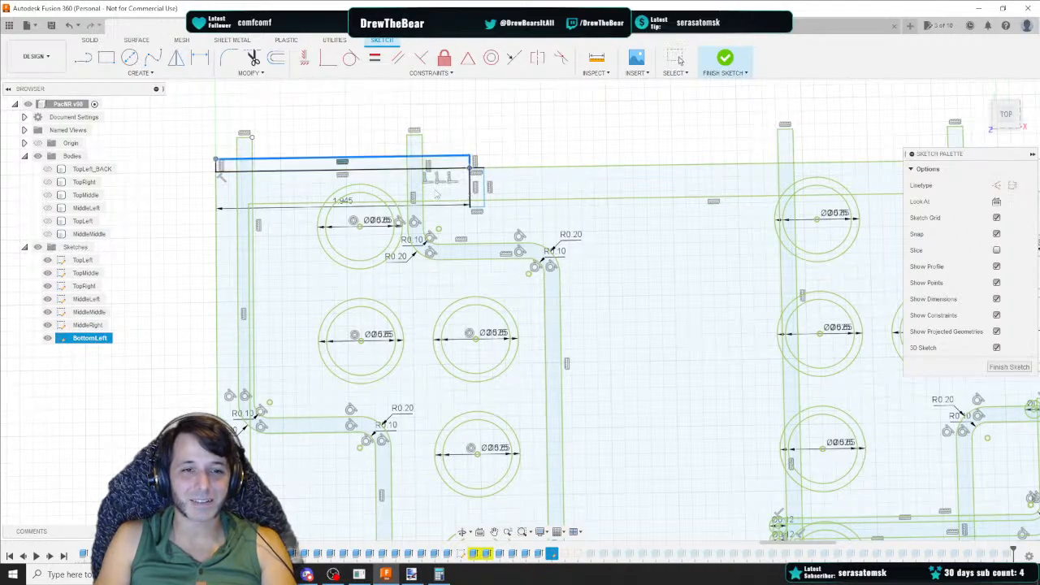
key(Delete)
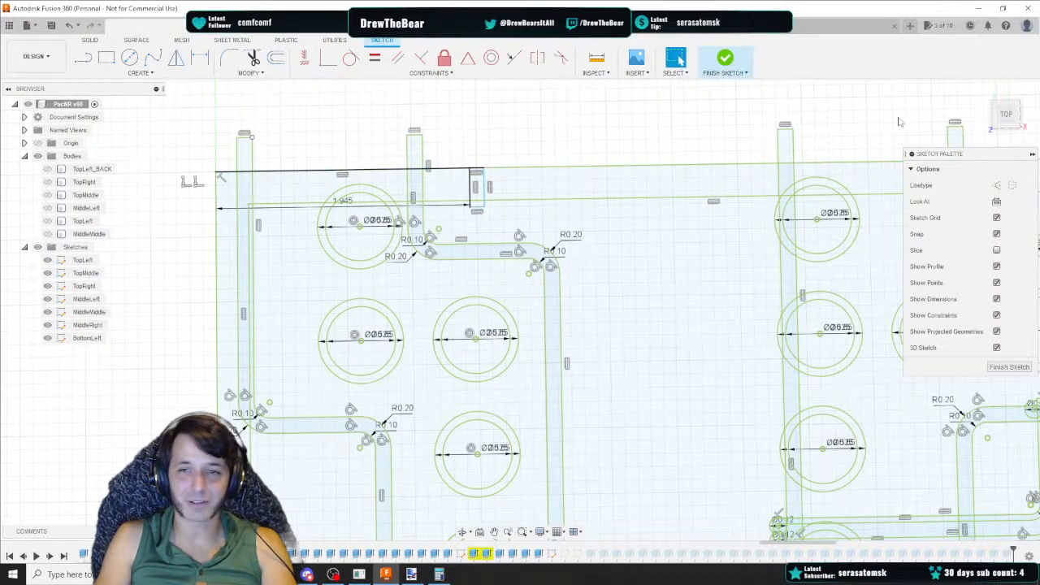
Examine the panel's top edge and the profile formed beside the new rectangles from a top view
shift+middle_drag(220, 177, 217, 208)
scroll(217, 208, up, 4)
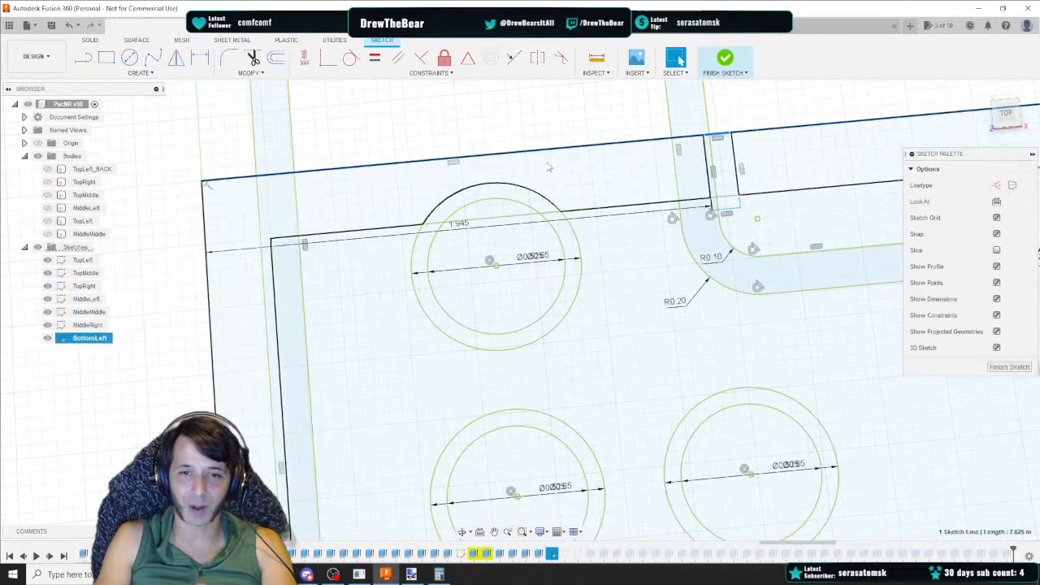
click(644, 142)
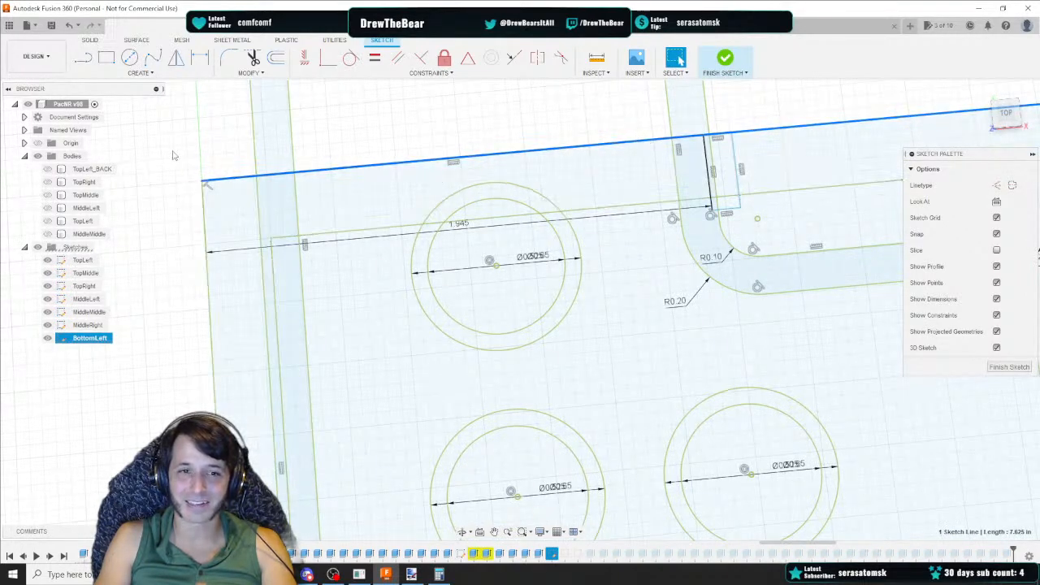
drag(166, 151, 696, 179)
click(1005, 114)
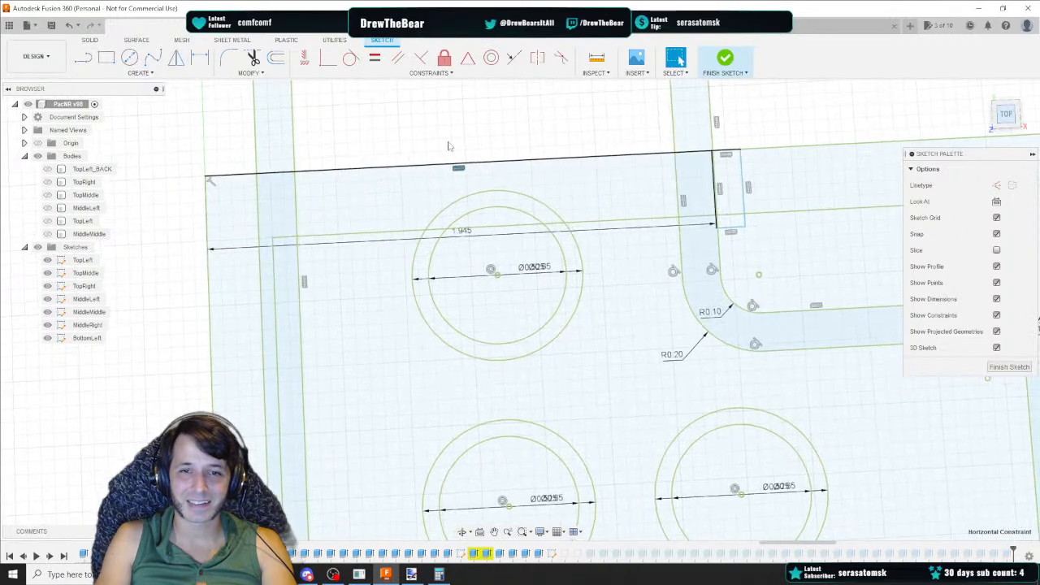
drag(221, 173, 710, 211)
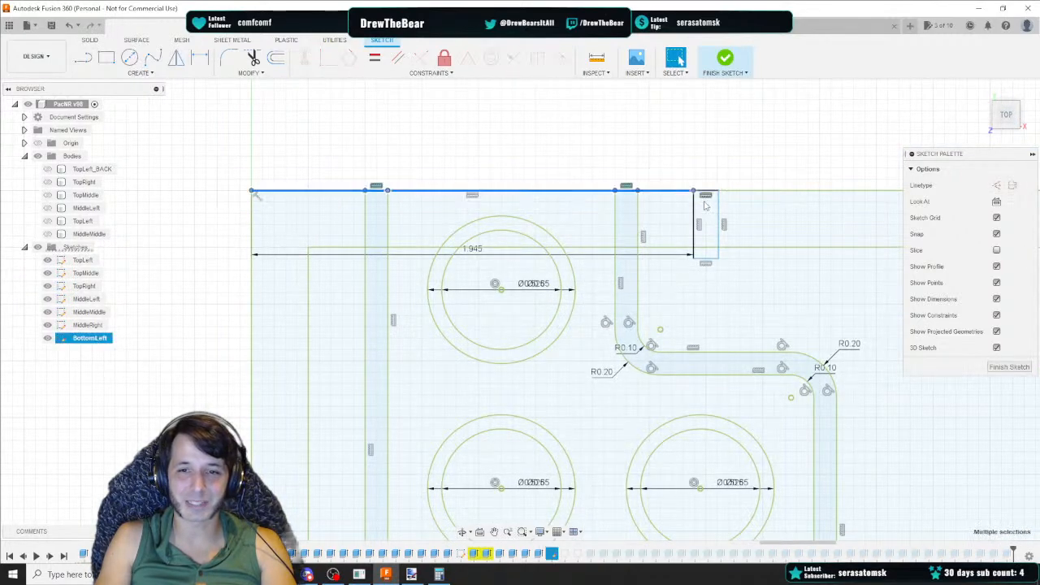
scroll(480, 209, up, 2)
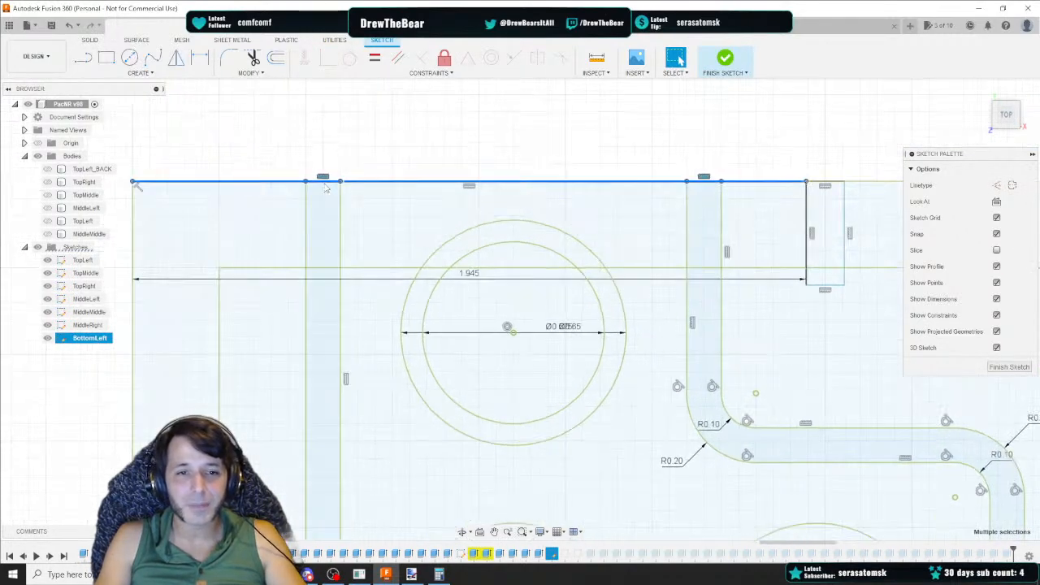
scroll(445, 186, down, 1)
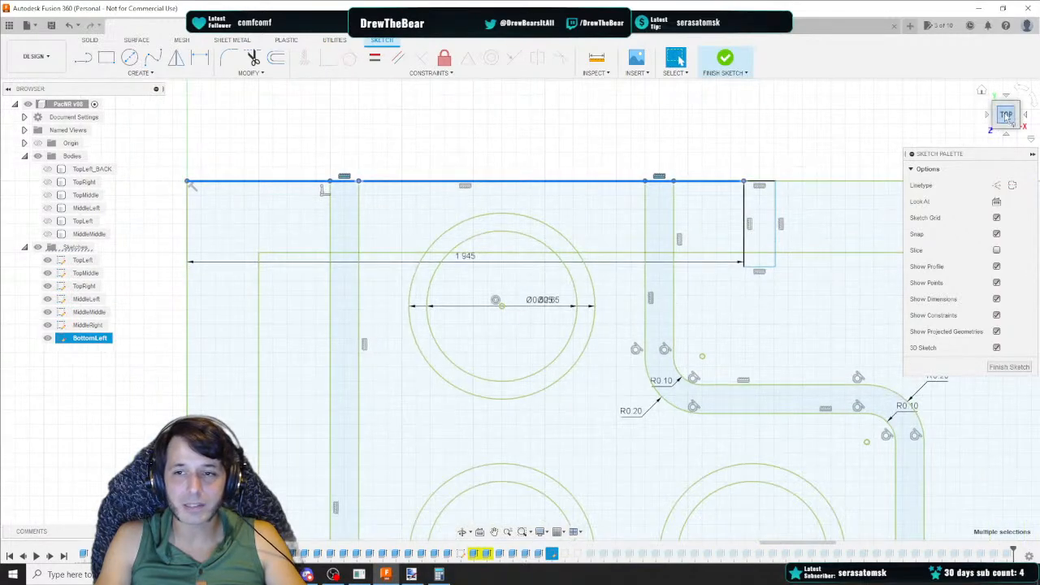
drag(1005, 113, 995, 108)
click(759, 160)
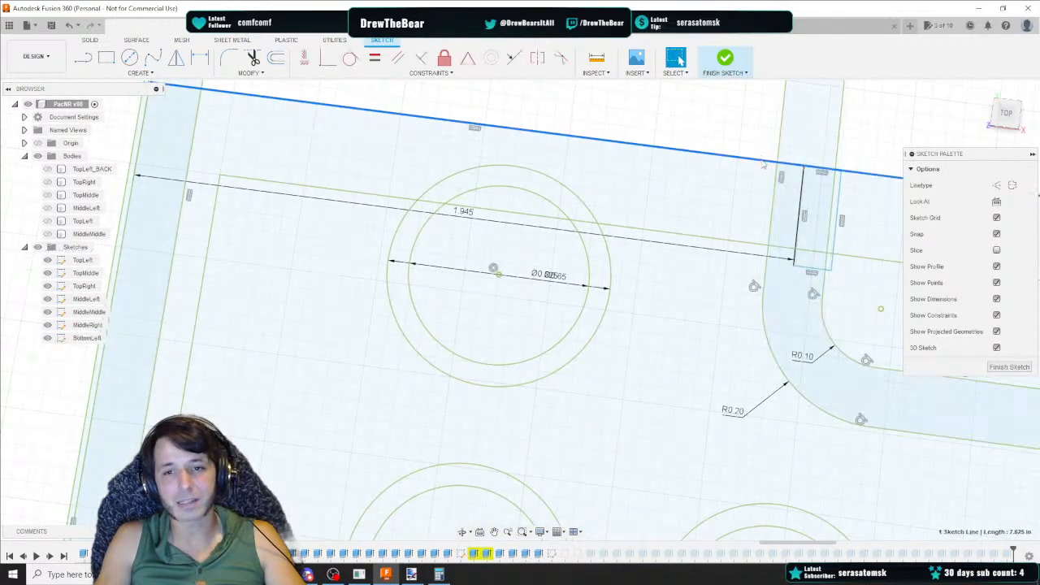
click(720, 160)
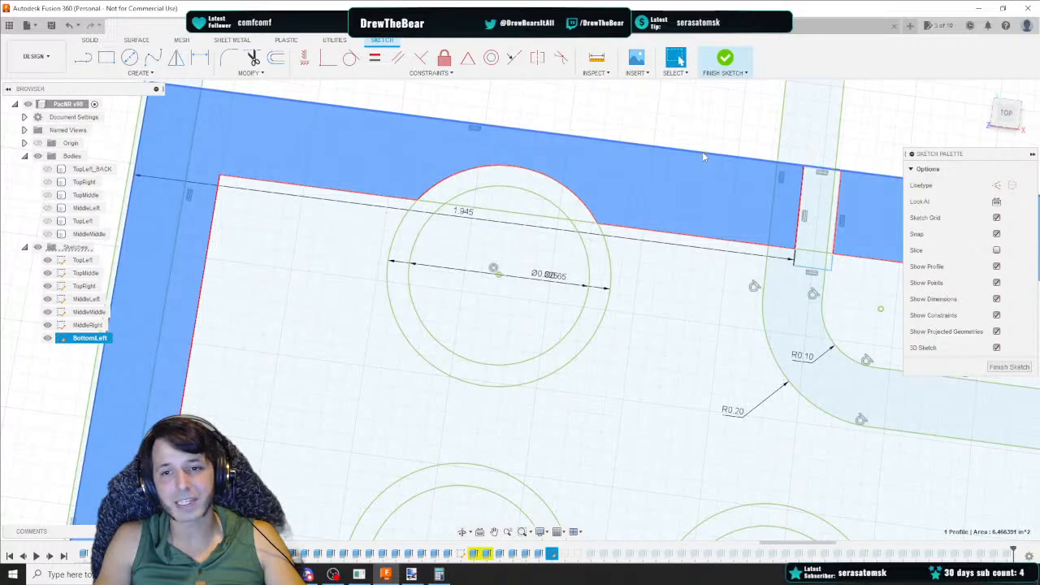
click(720, 147)
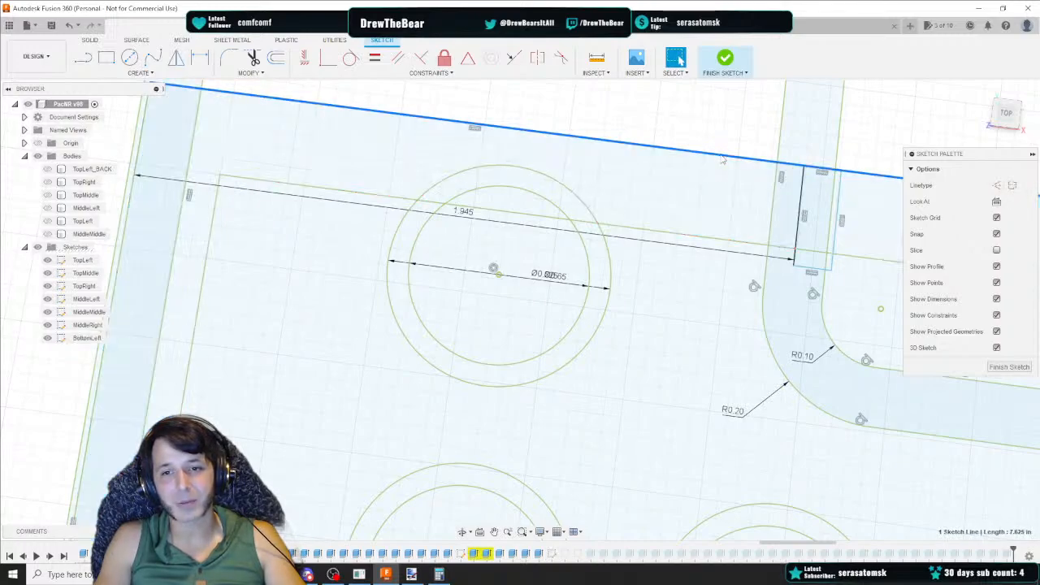
scroll(734, 162, down, 3)
key(Escape)
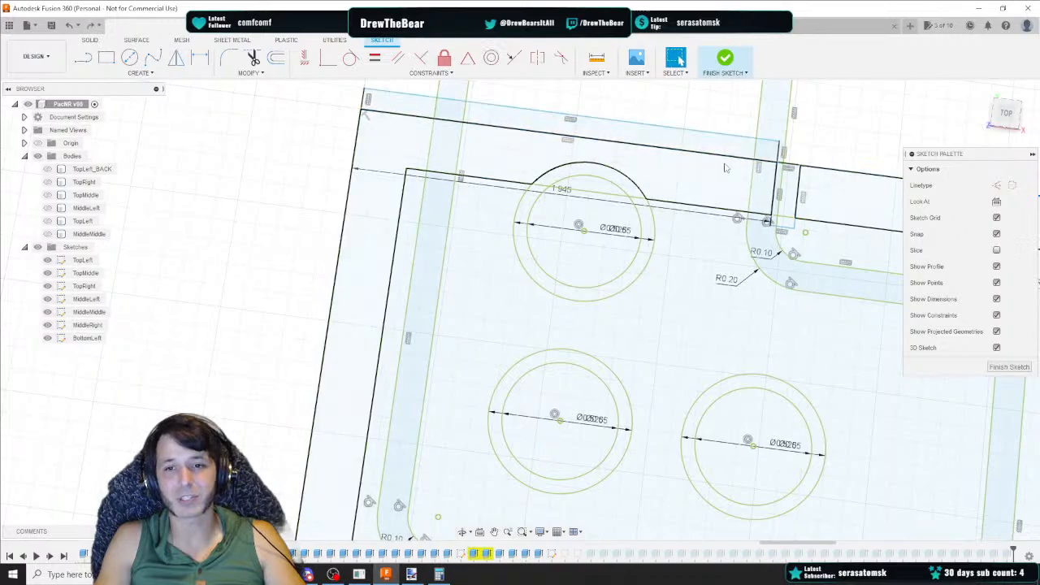
Undo the last three sketch edits
key(ctrl+z)
key(ctrl+z)
key(ctrl+z)
key(ctrl+z)
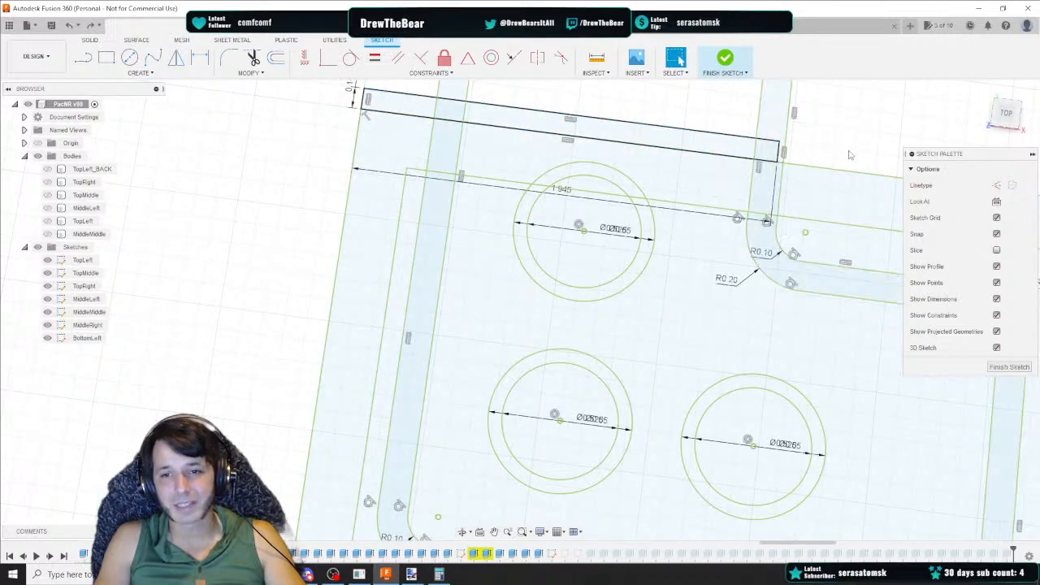
Draw a line 0.3 in down from the panel's top-left corner, continuing 1.945 in to the right
click(83, 57)
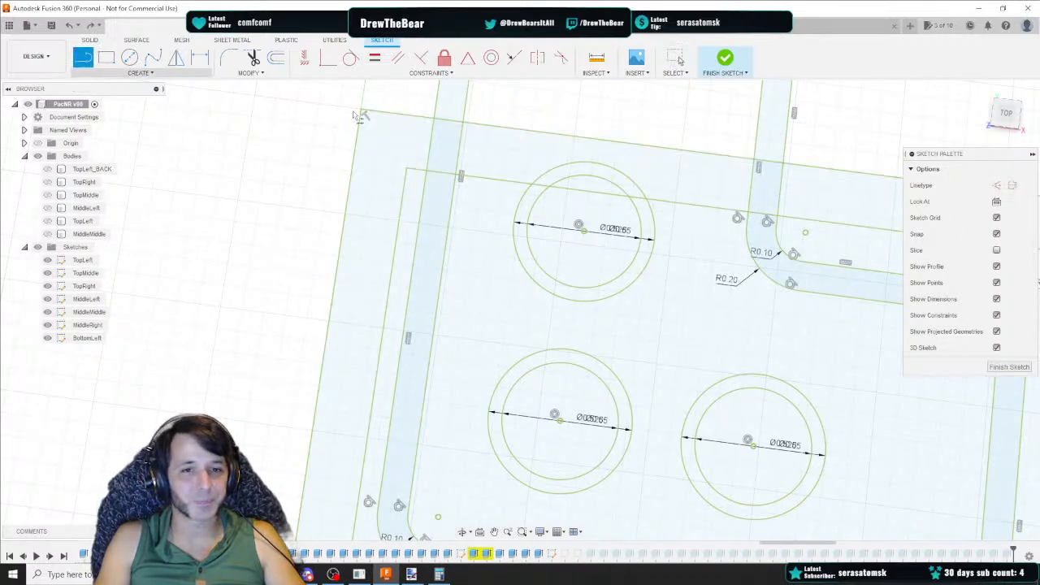
click(362, 113)
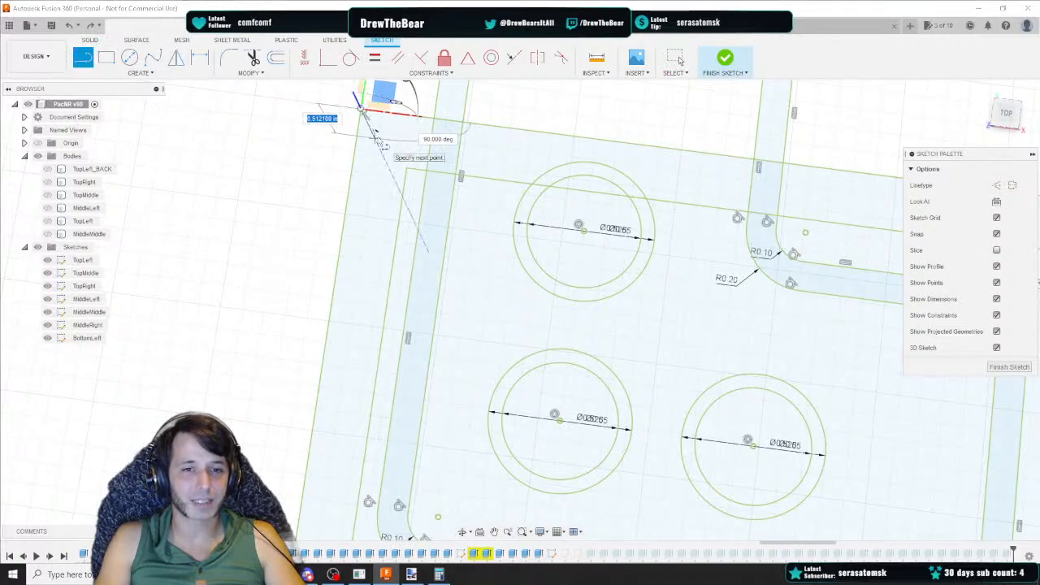
text(0)
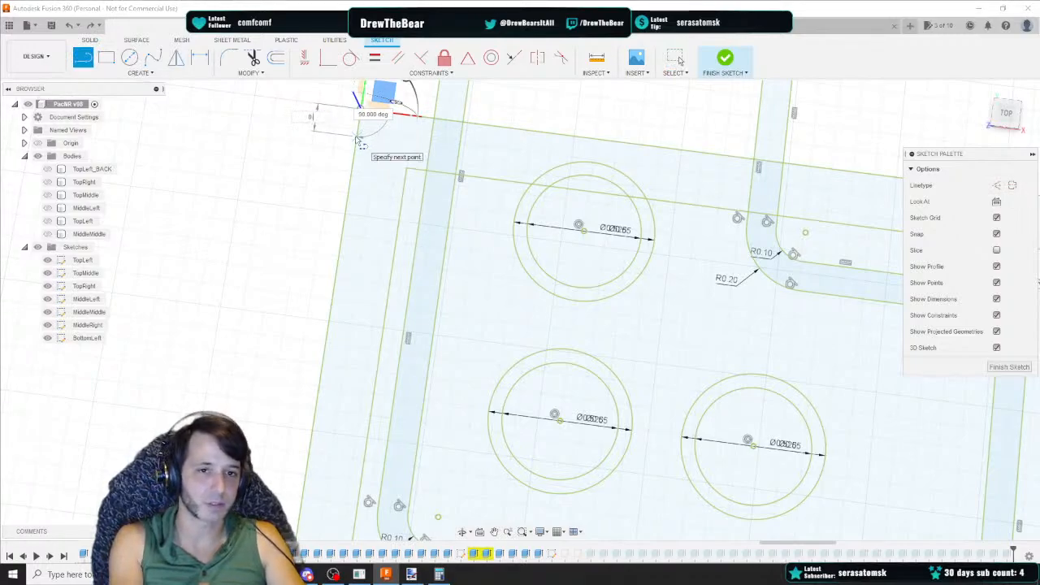
text(.1)
key(Tab)
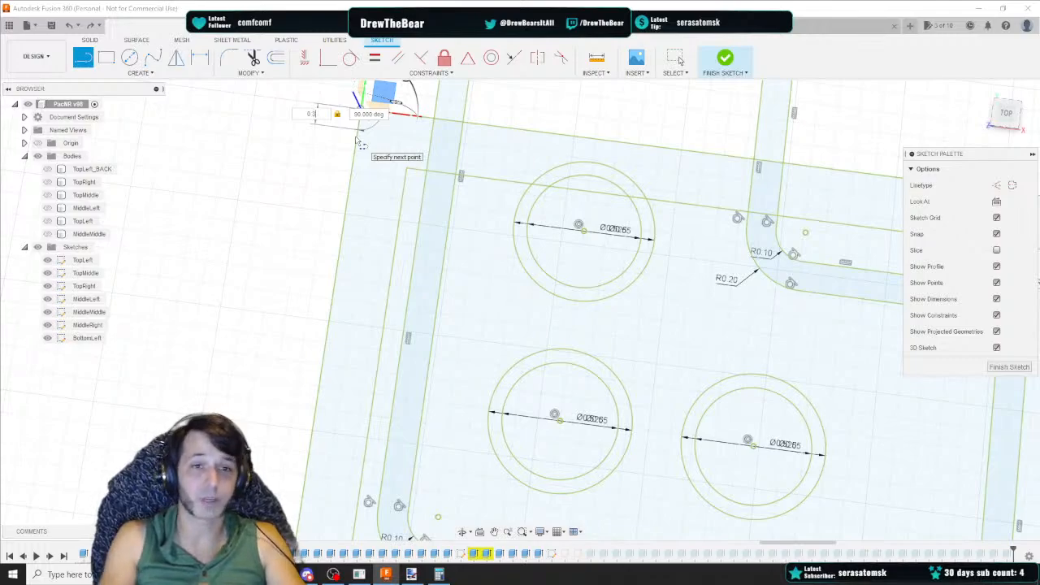
key(Return)
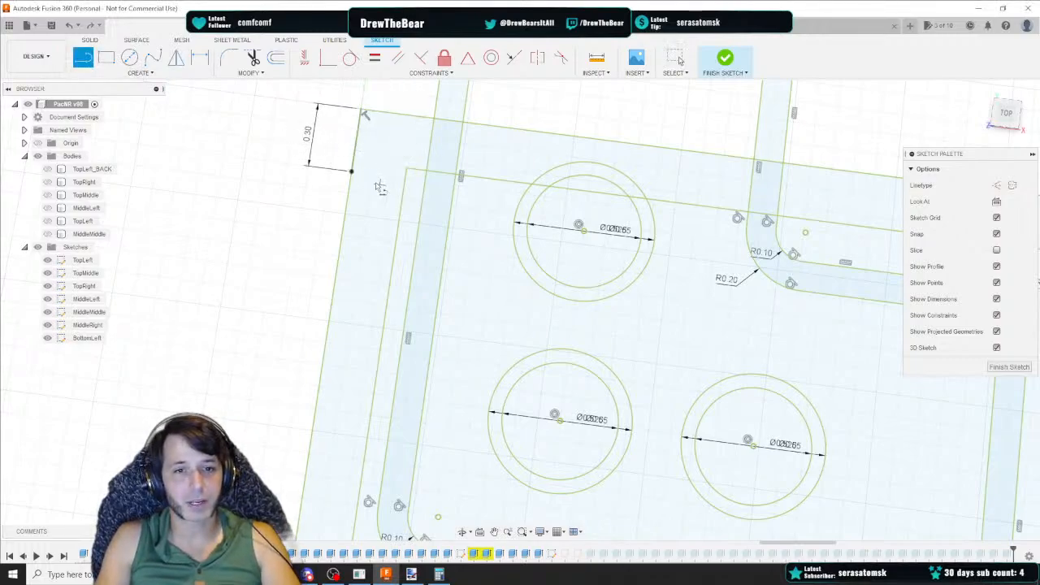
click(351, 171)
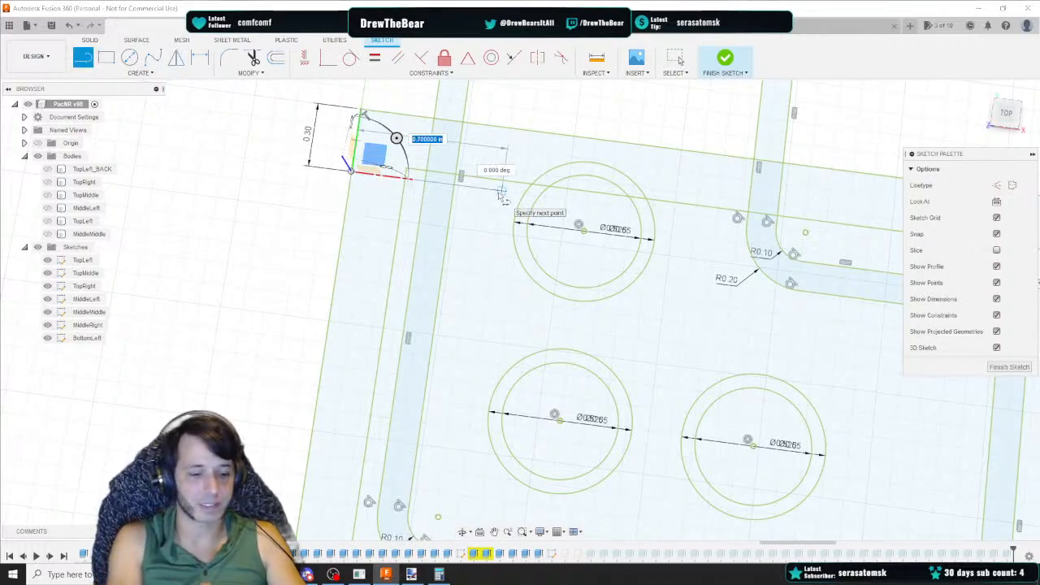
key(Tab)
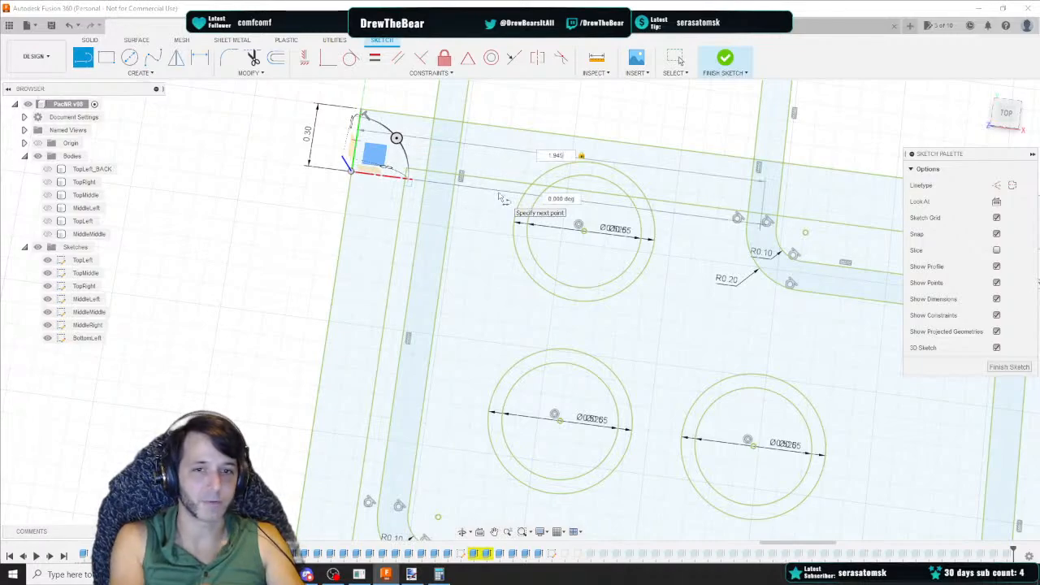
key(Return)
key(Escape)
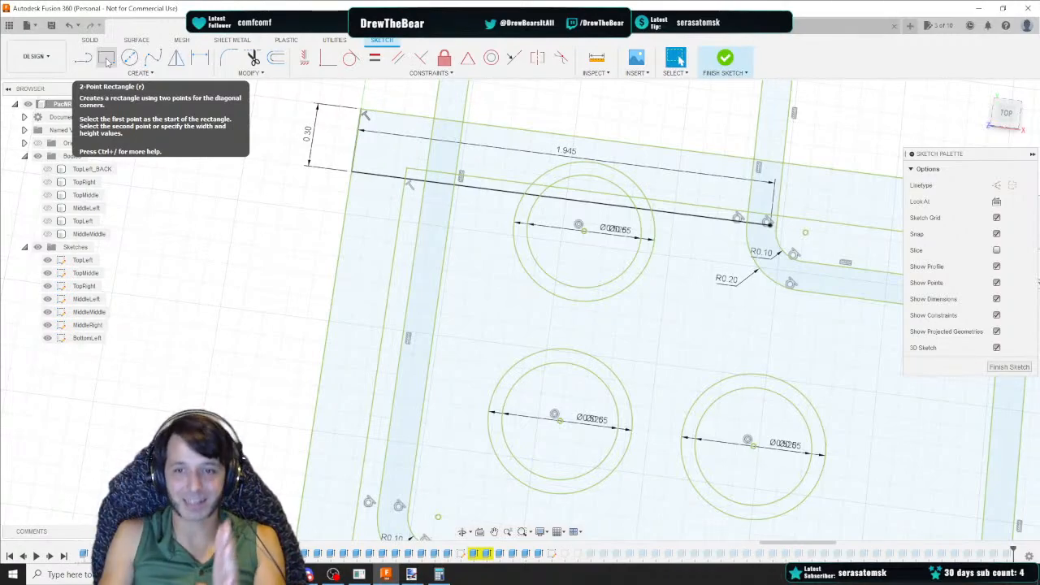
Draw a 0.11 by 0.3 in rectangle rising from the end of the 1.945 in line
click(107, 59)
click(768, 223)
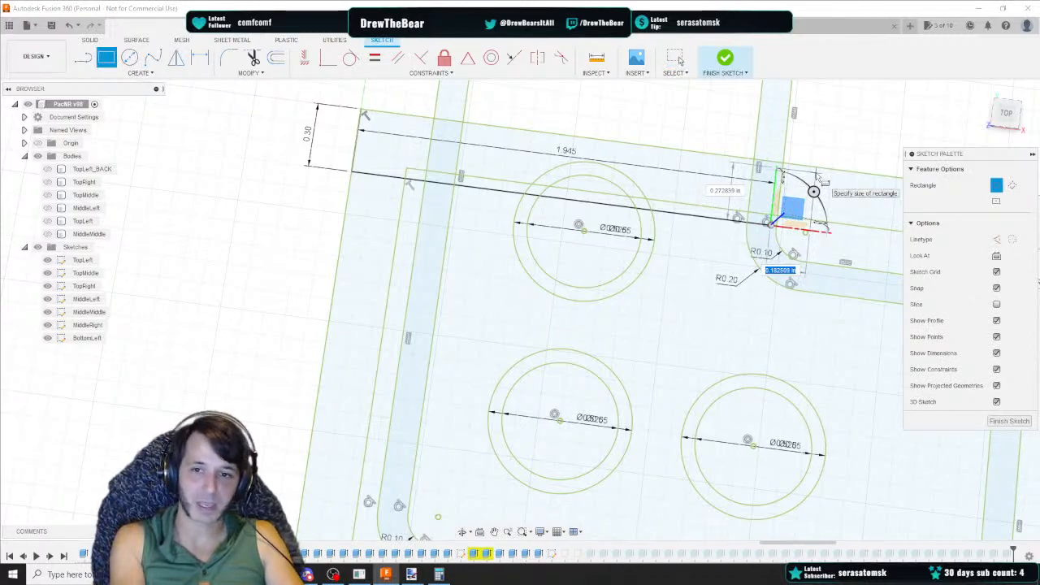
text(0.1)
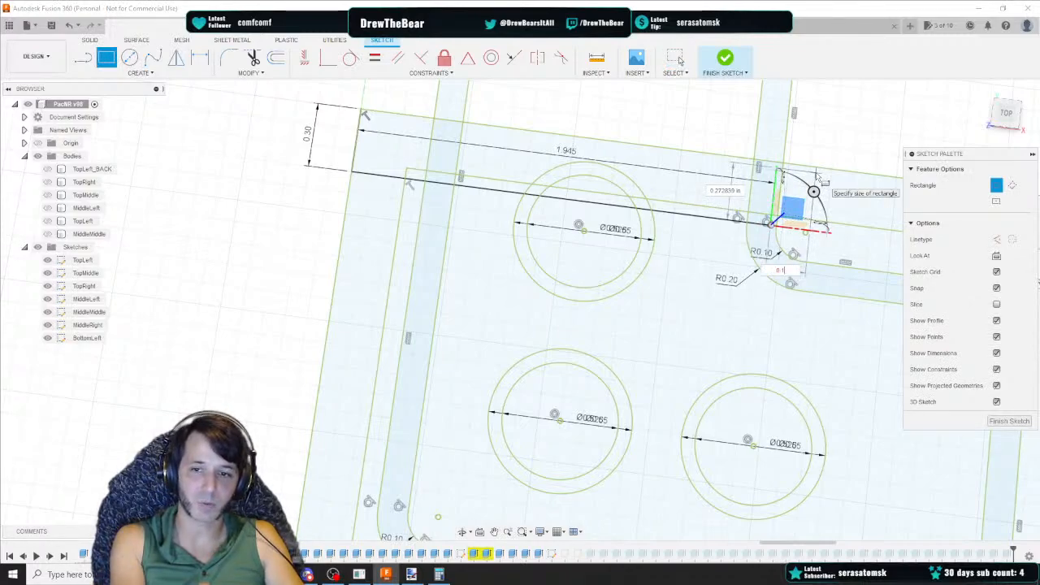
text(1)
key(Tab)
text(0.3)
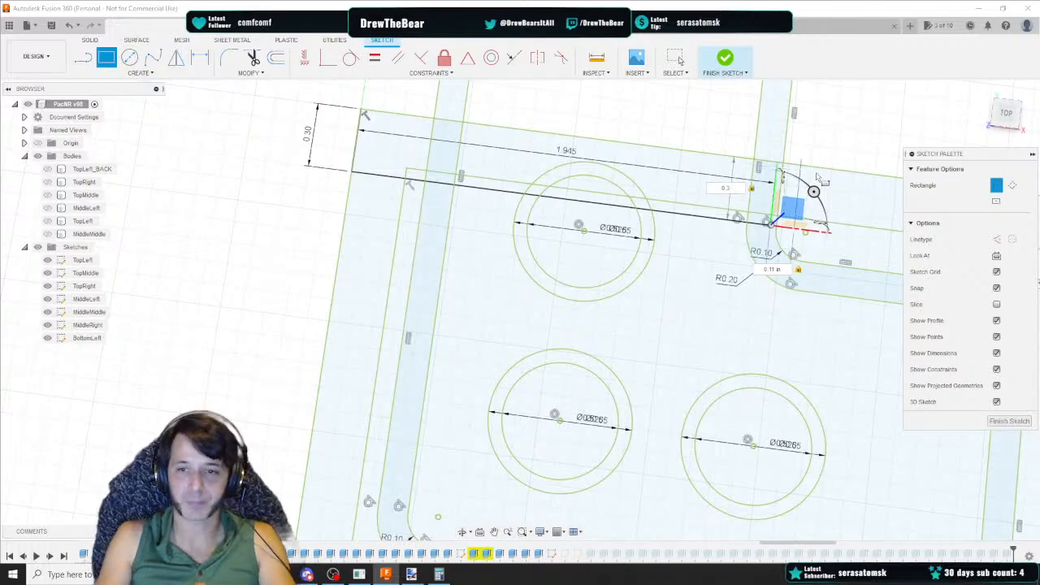
key(Return)
key(Escape)
Delete the two guide lines and the small rectangle's dimensions
click(689, 215)
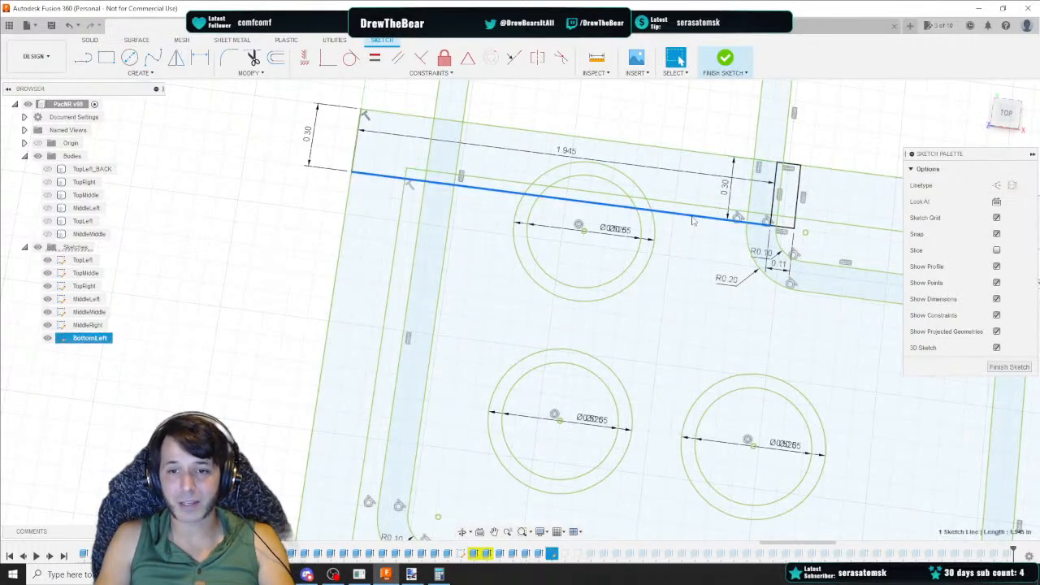
key(Delete)
drag(334, 98, 382, 197)
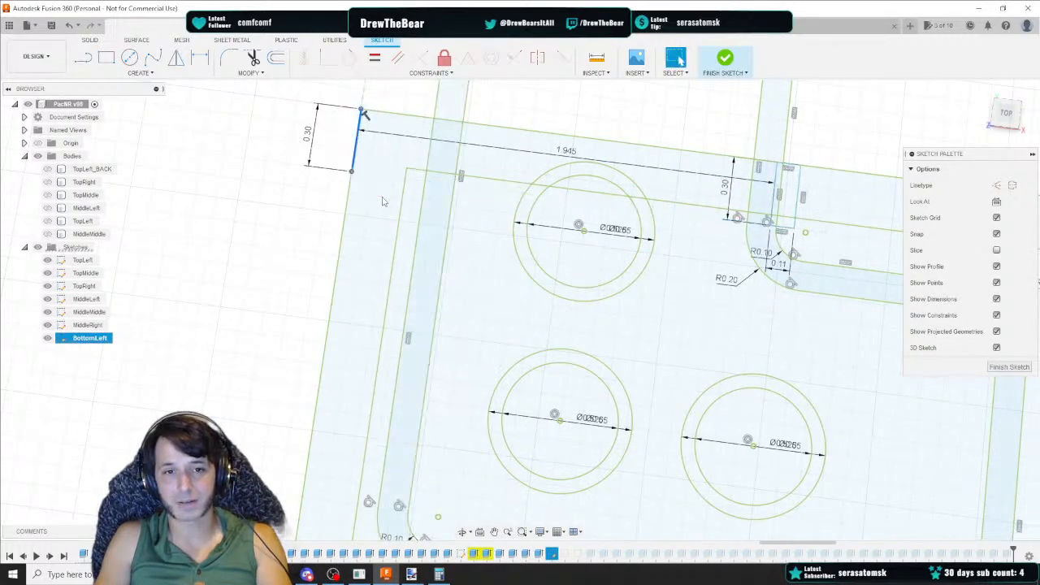
key(Delete)
middle_drag(707, 176, 593, 169)
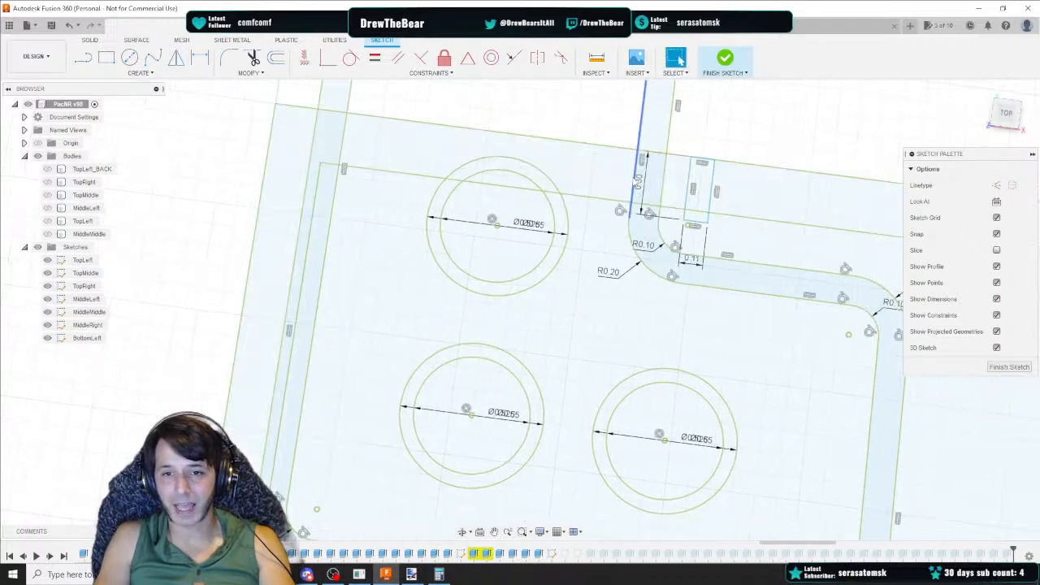
click(638, 182)
key(Delete)
click(703, 263)
key(Delete)
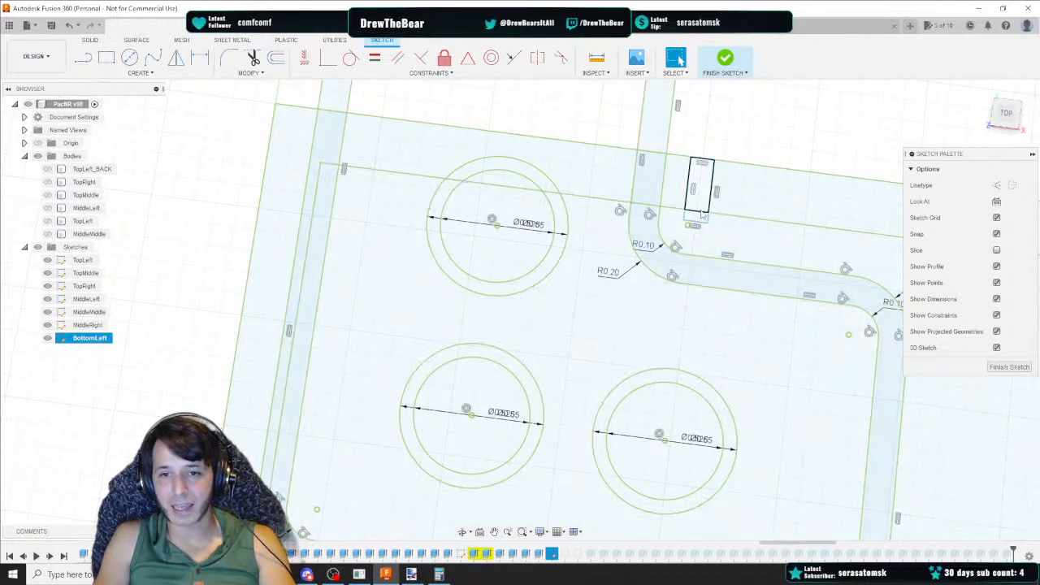
key(r)
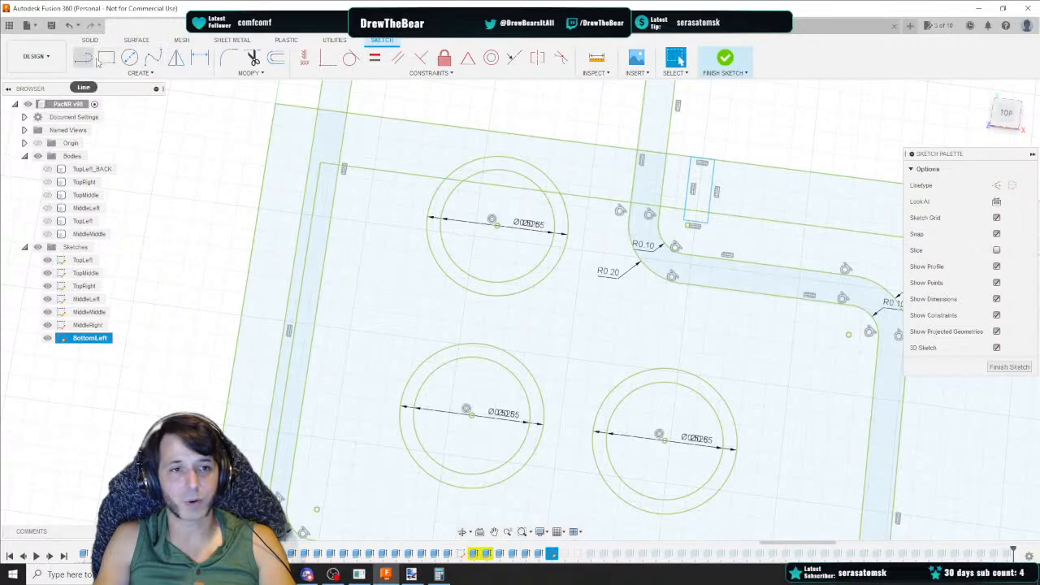
click(697, 224)
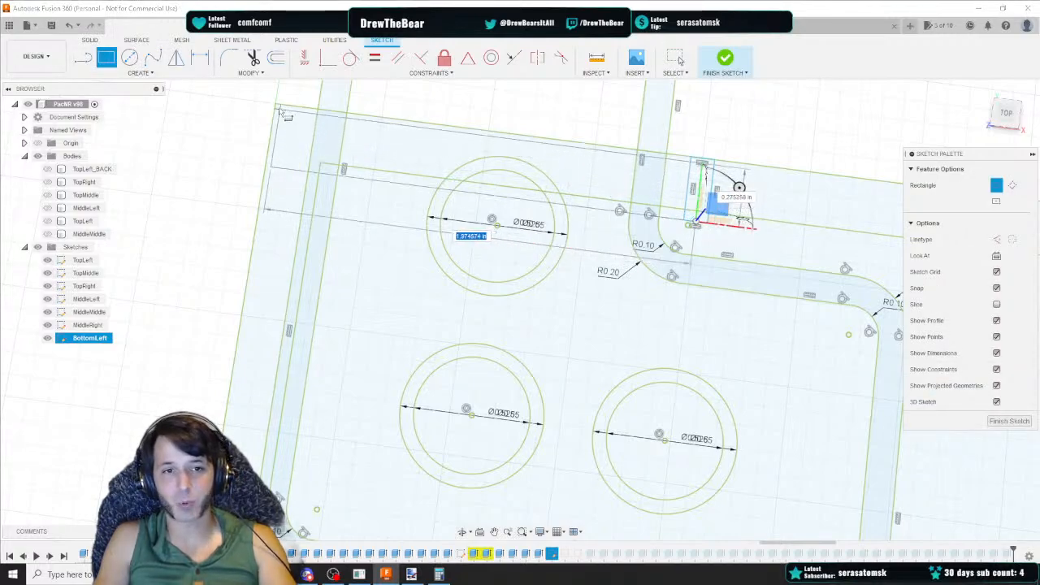
key(Escape)
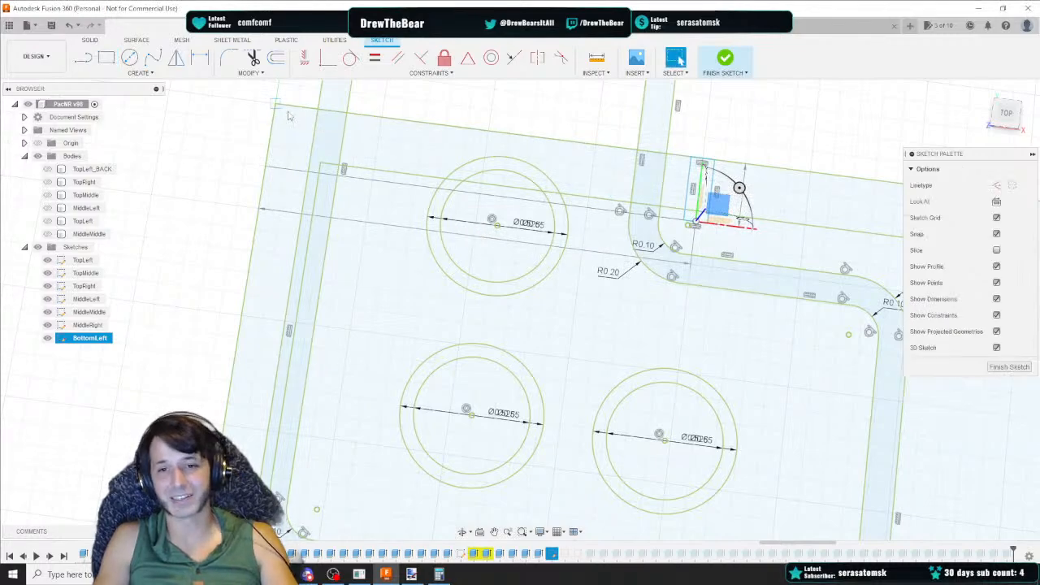
Fix the small rectangle in place
middle_drag(782, 243, 610, 235)
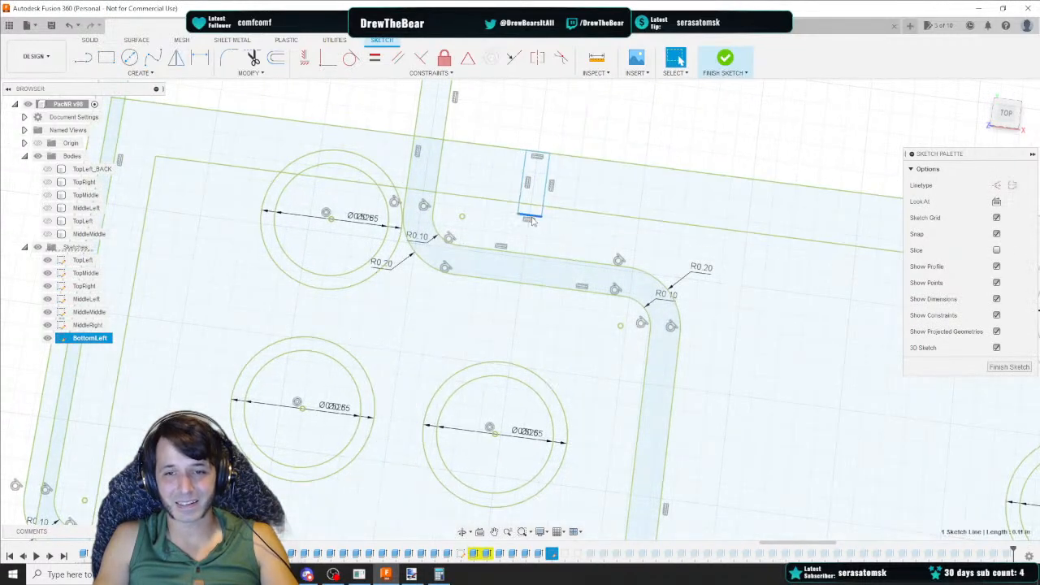
double_click(531, 217)
right_click(533, 219)
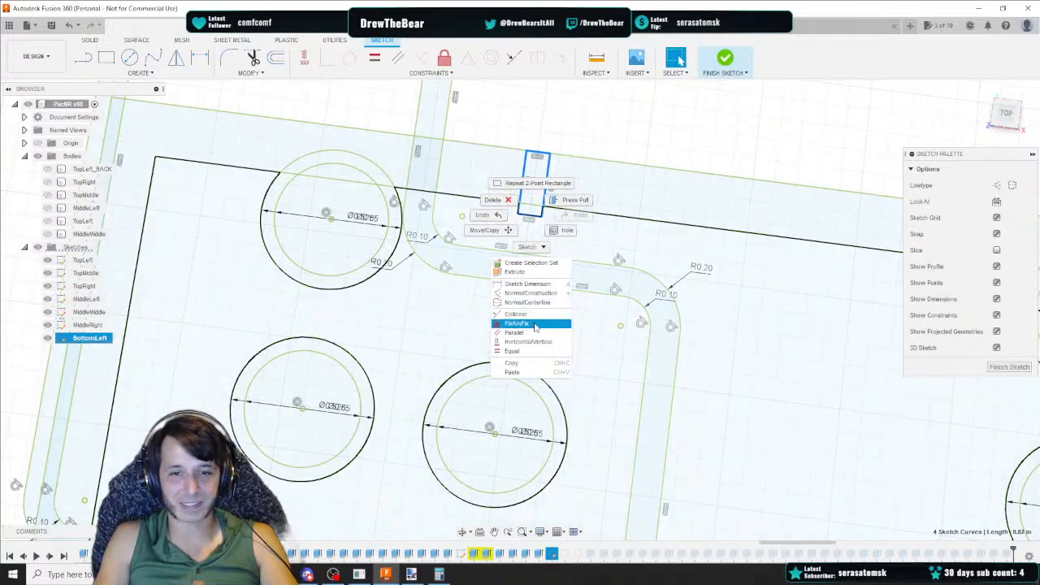
click(535, 325)
Draw a line 0.3 in down from the panel's top-right corner, continuing 1.945 in to the left
middle_drag(742, 285, 377, 280)
scroll(377, 280, down, 4)
middle_drag(741, 313, 445, 258)
scroll(643, 288, up, 5)
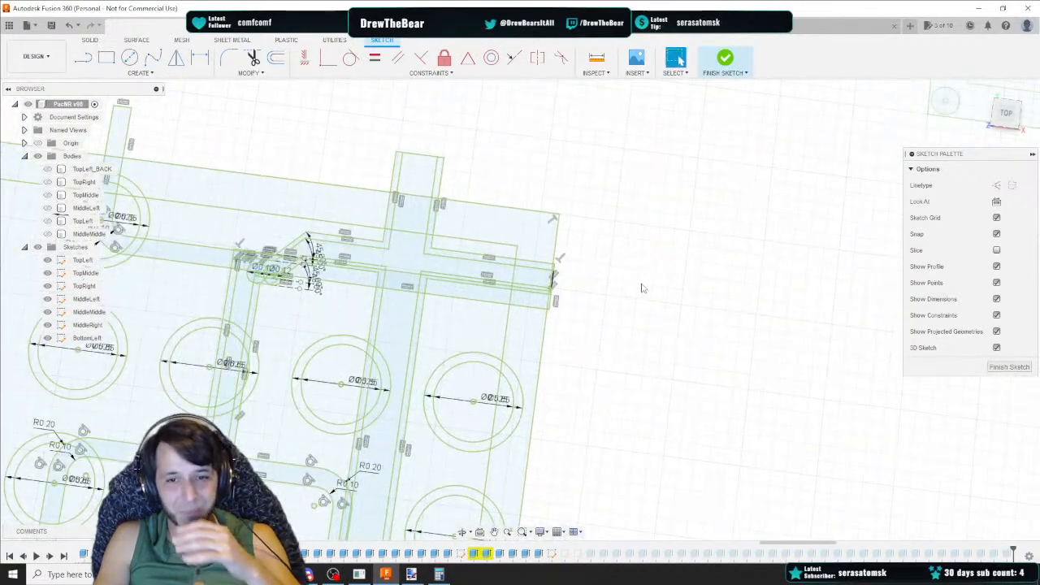
click(83, 58)
click(525, 187)
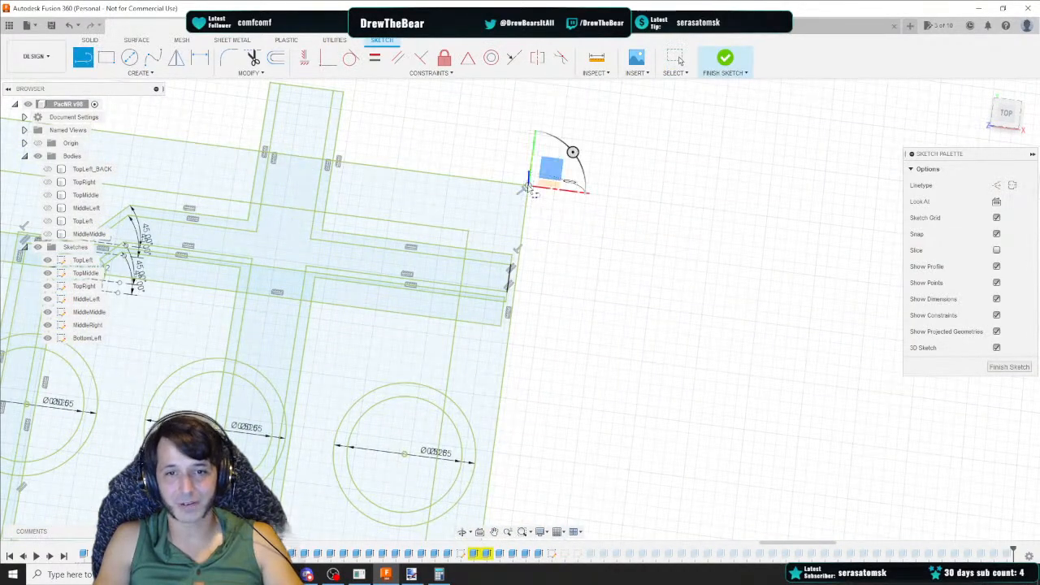
text(0.3)
key(Tab)
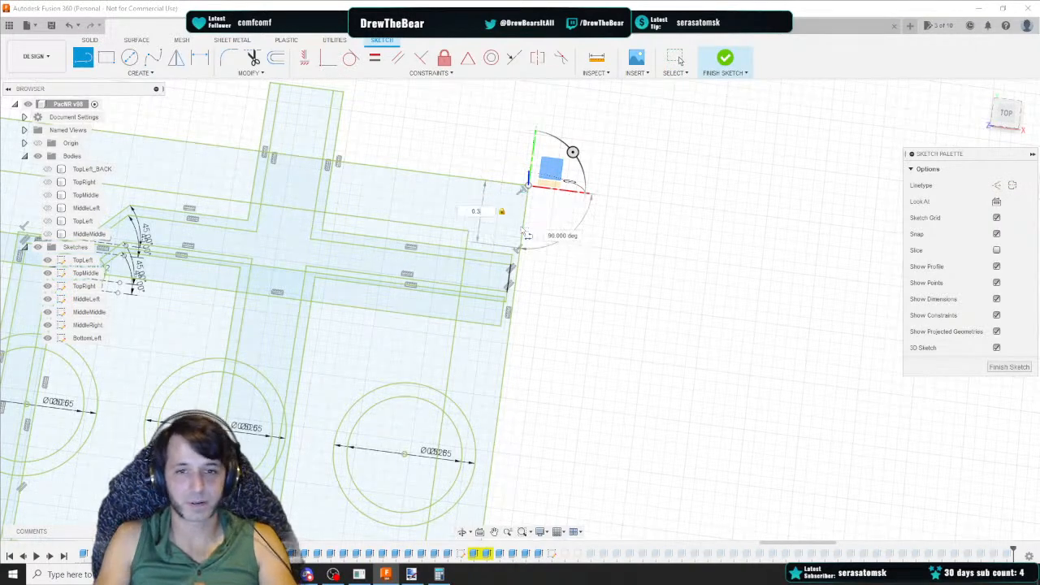
key(Return)
key(Escape)
key(l)
click(521, 248)
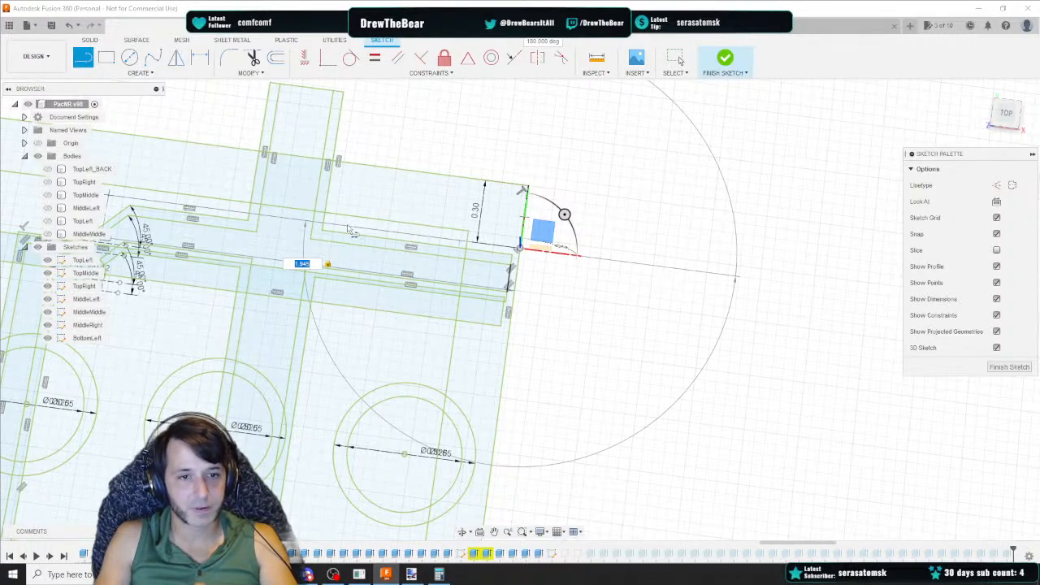
key(Return)
key(Escape)
Try drawing a rectangle at the end of the 1.945 in line and deleting the guide lines, then undo these changes
middle_drag(349, 230, 569, 236)
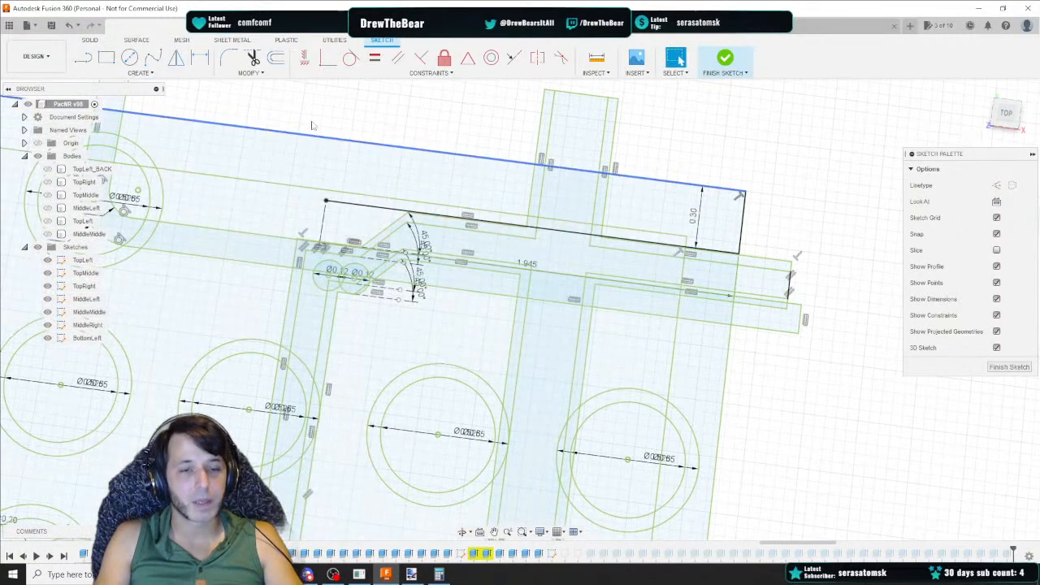
click(105, 59)
click(326, 200)
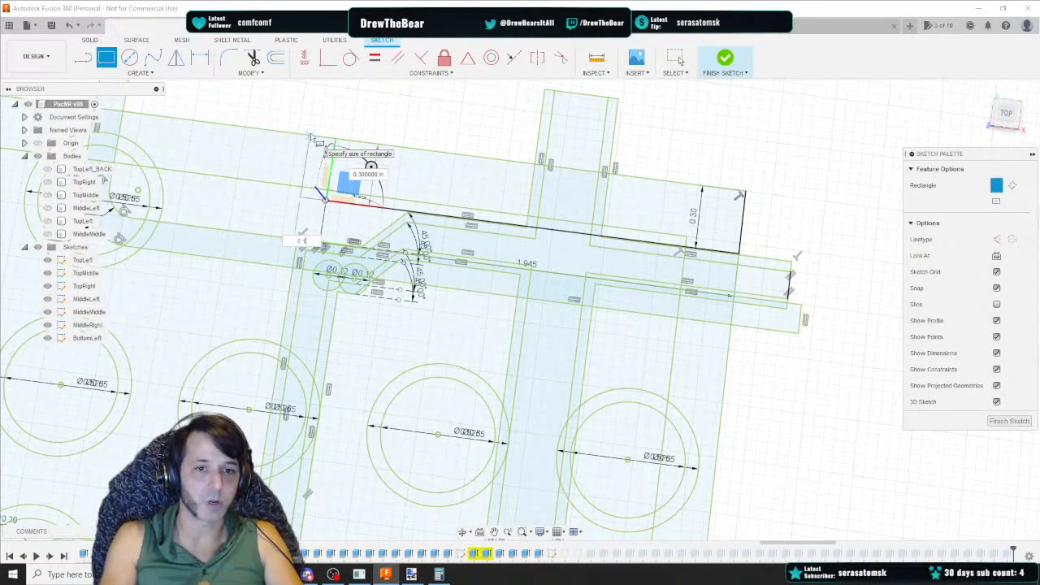
key(Return)
key(Escape)
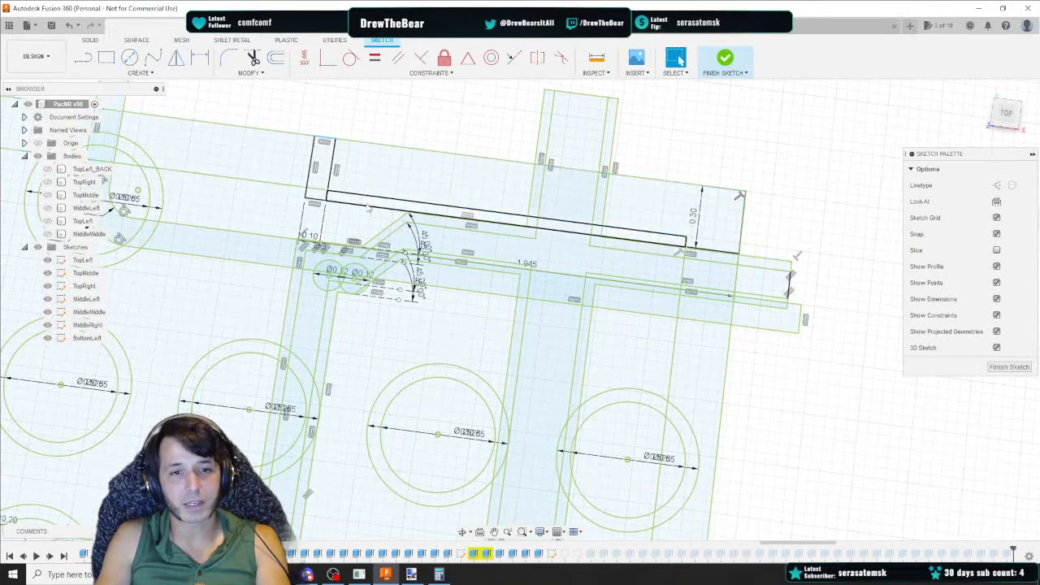
click(371, 207)
key(Delete)
drag(730, 178, 767, 259)
key(Delete)
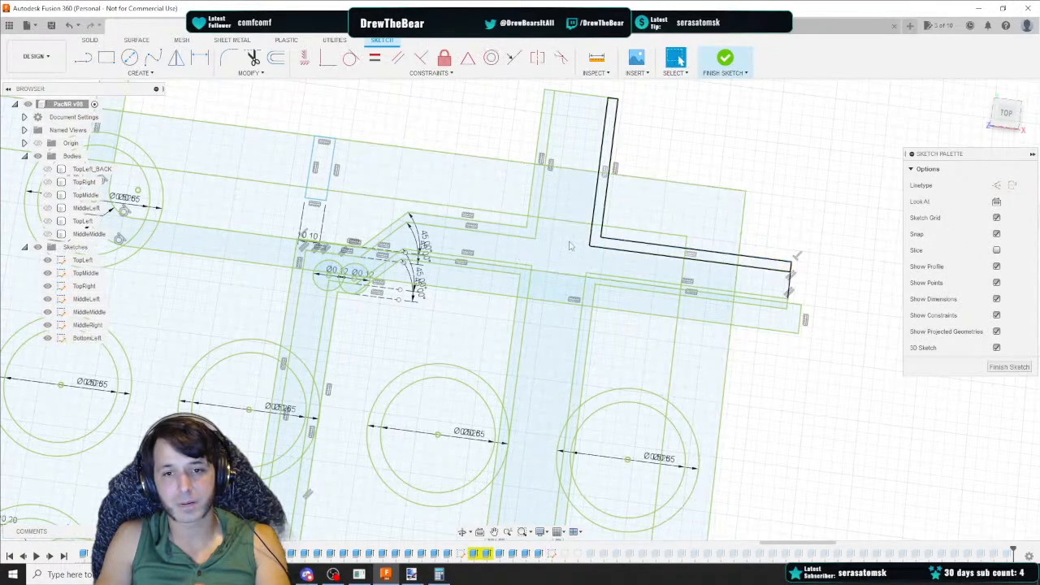
double_click(318, 201)
click(316, 200)
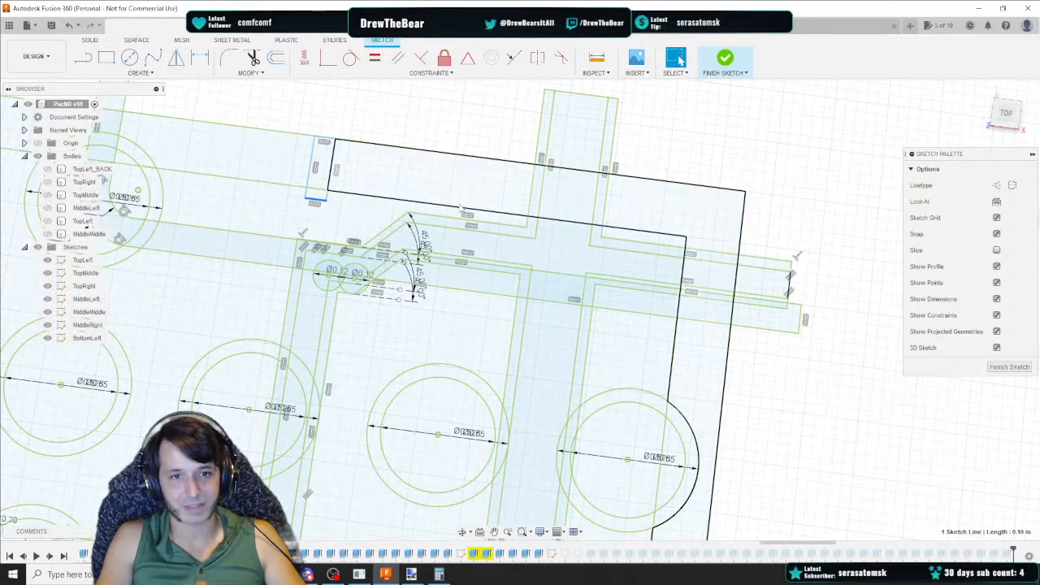
key(ctrl+z)
key(ctrl+z)
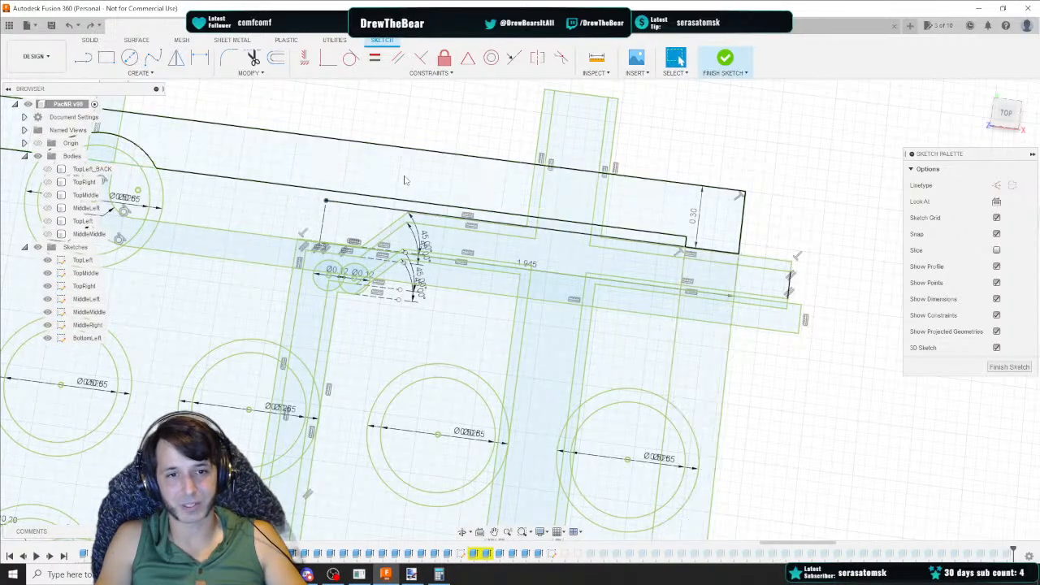
key(ctrl+z)
Draw a 0.11 by 0.3 in rectangle rising from the end of the 1.945 in line
key(r)
click(324, 199)
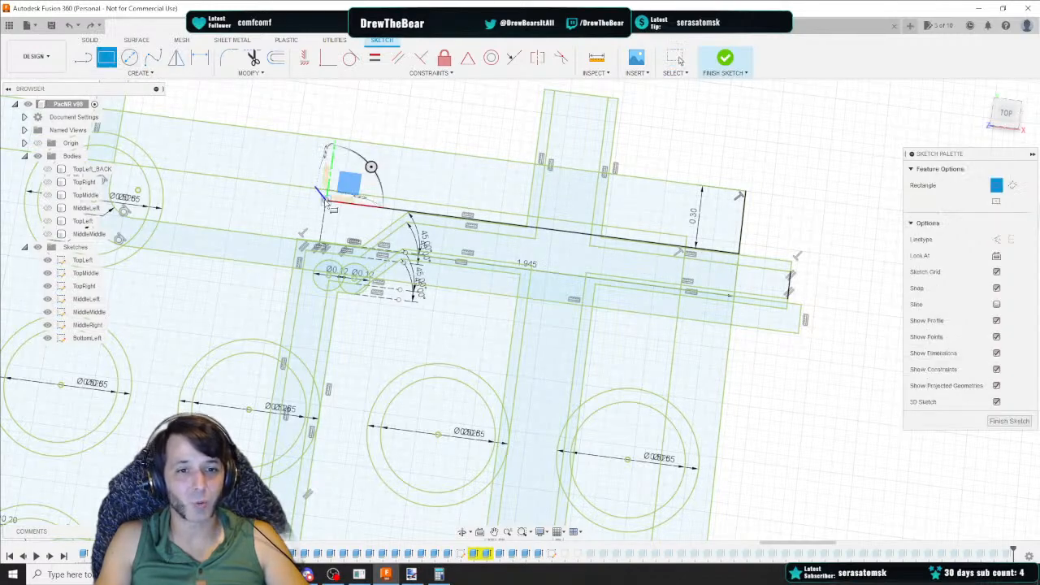
text(0.11)
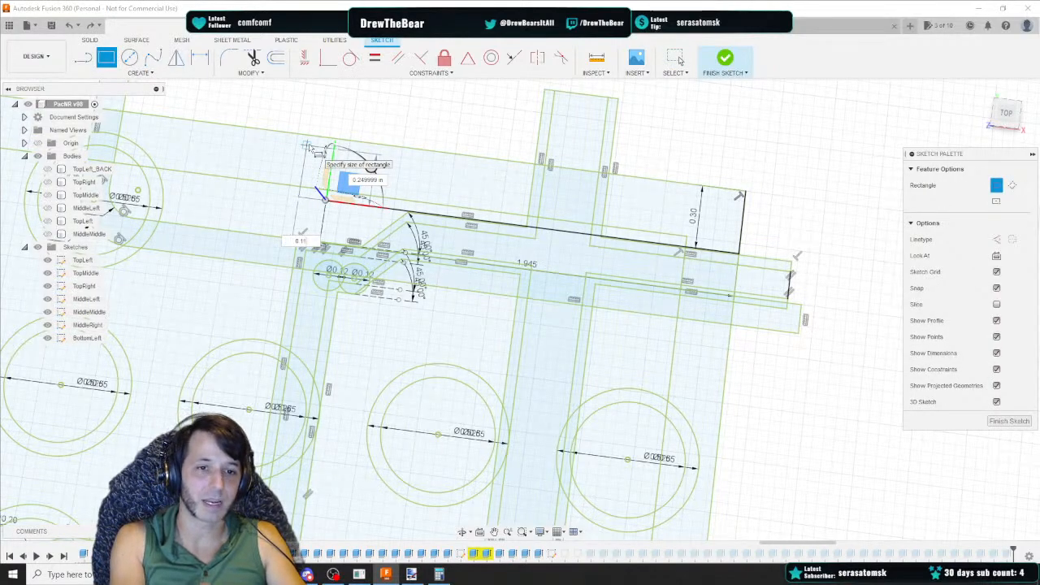
key(Tab)
text(0.3)
key(Tab)
key(Return)
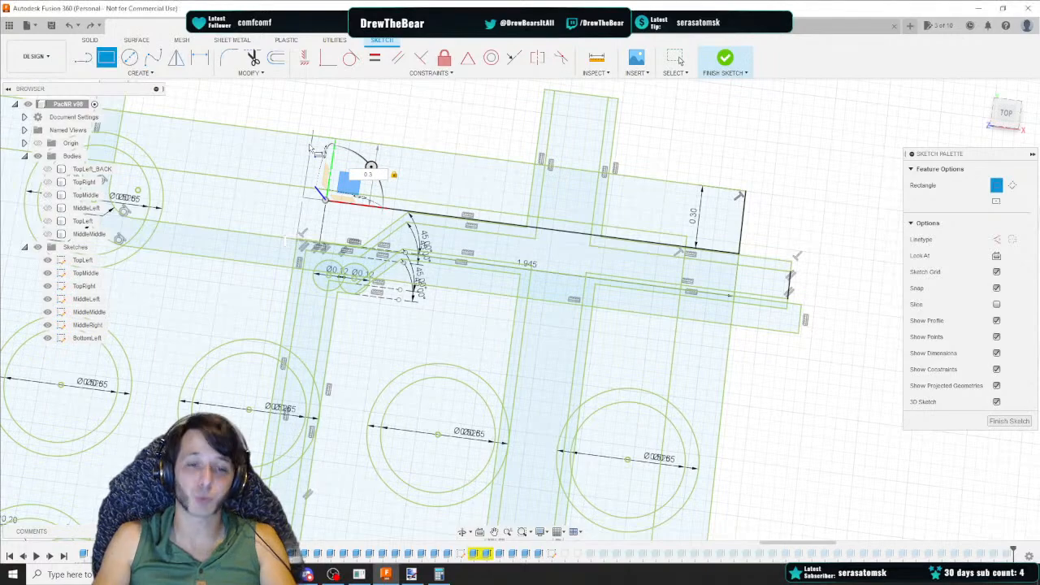
Delete the two guide lines and the small rectangle's dimensions
click(350, 205)
key(Delete)
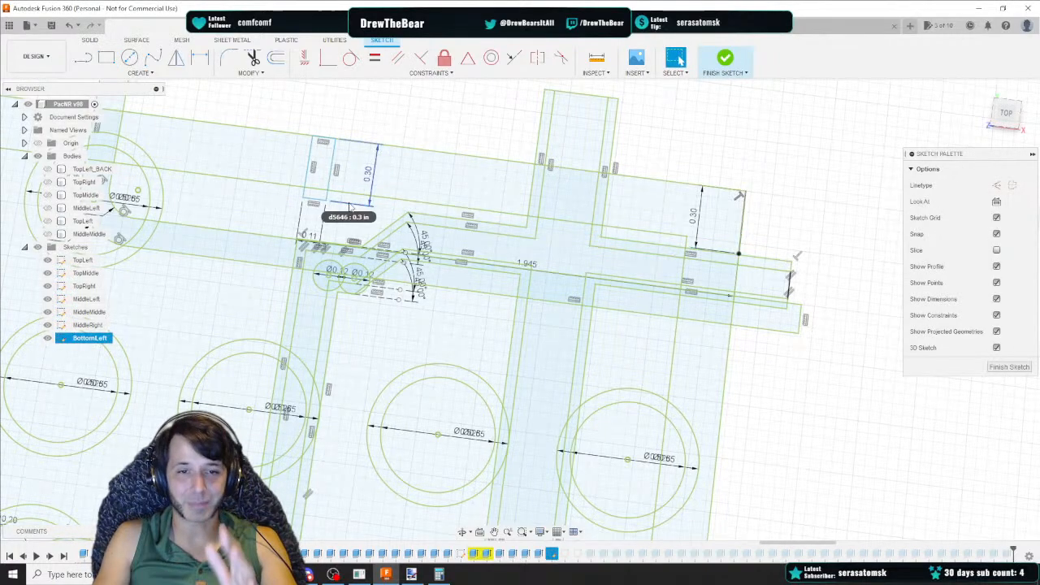
key(Delete)
click(530, 265)
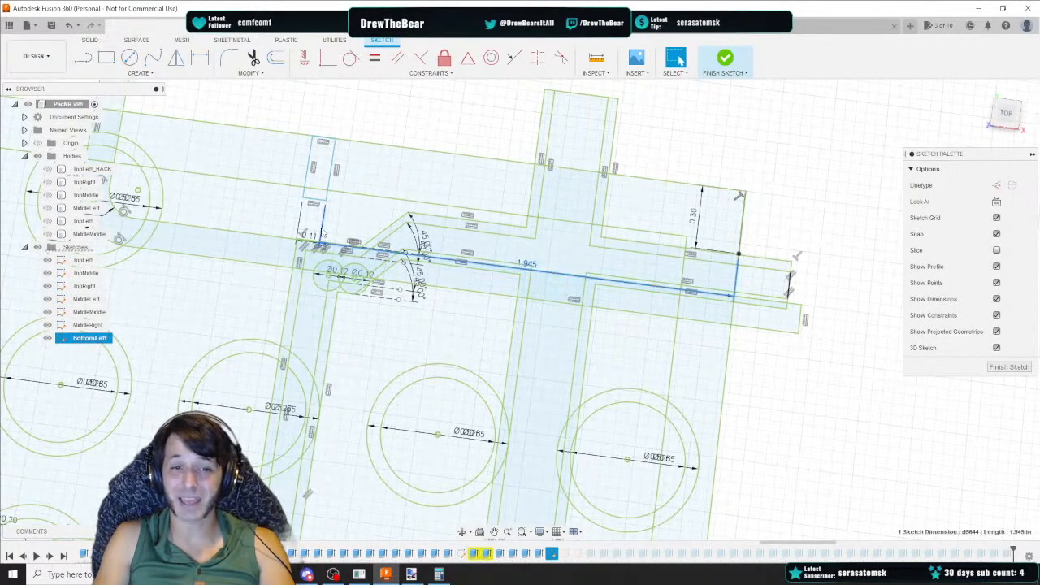
key(Delete)
click(700, 220)
key(Delete)
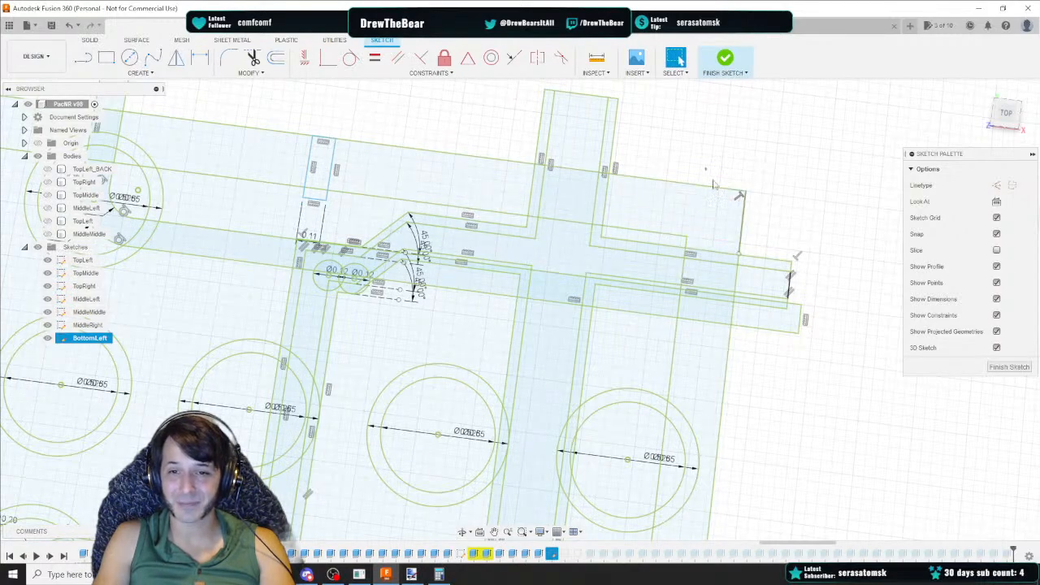
drag(704, 166, 756, 262)
key(Delete)
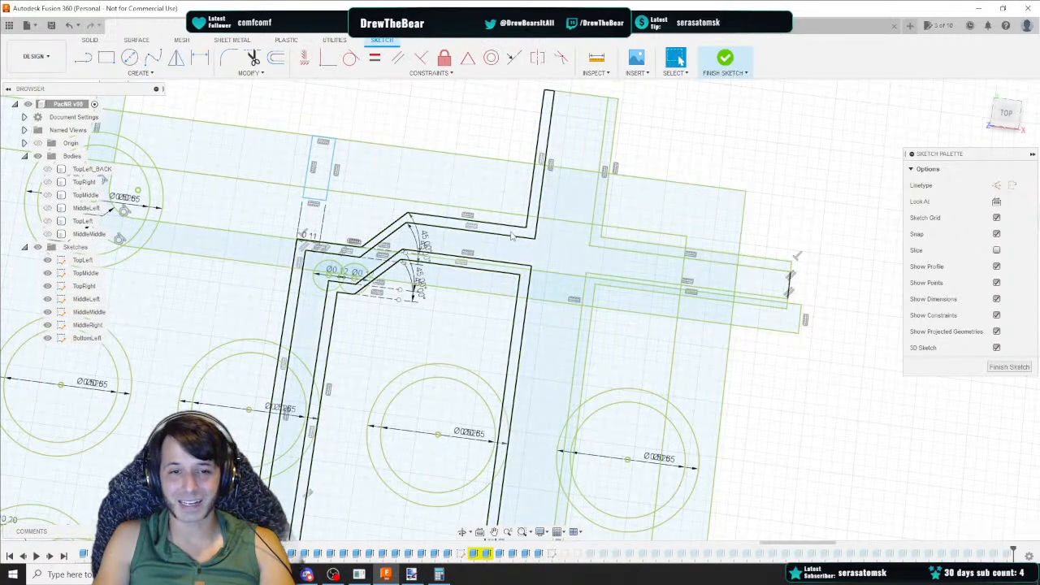
click(322, 234)
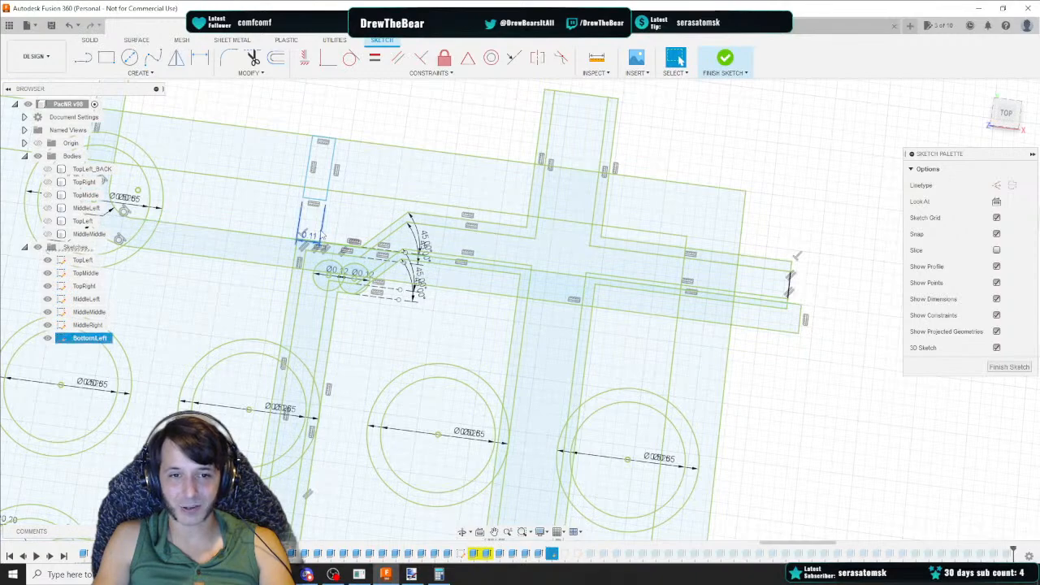
key(Delete)
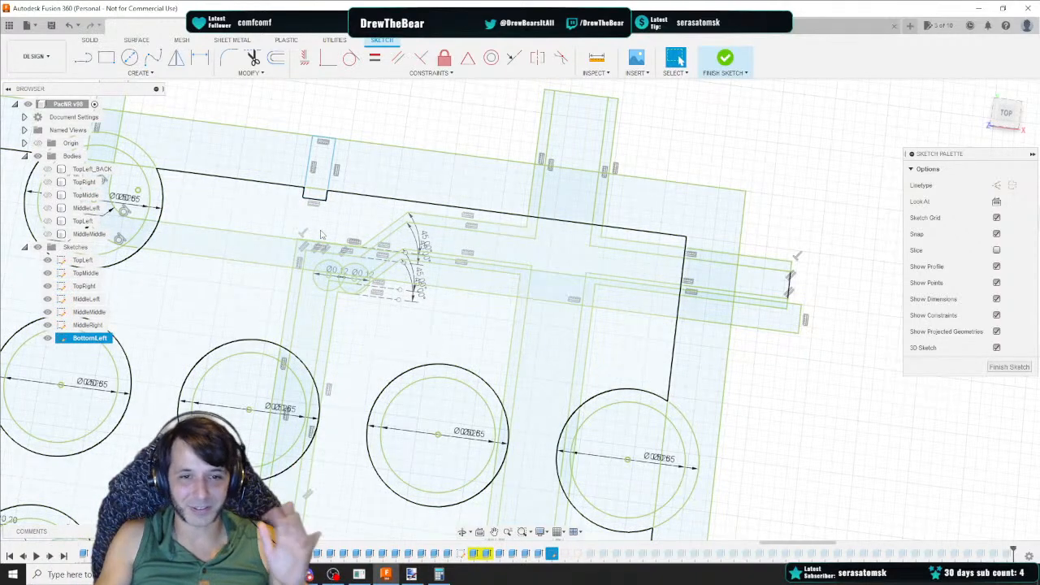
Fix the short vertical line at the right end of the horizontal channel in place
click(789, 285)
scroll(795, 294, up, 3)
right_click(788, 297)
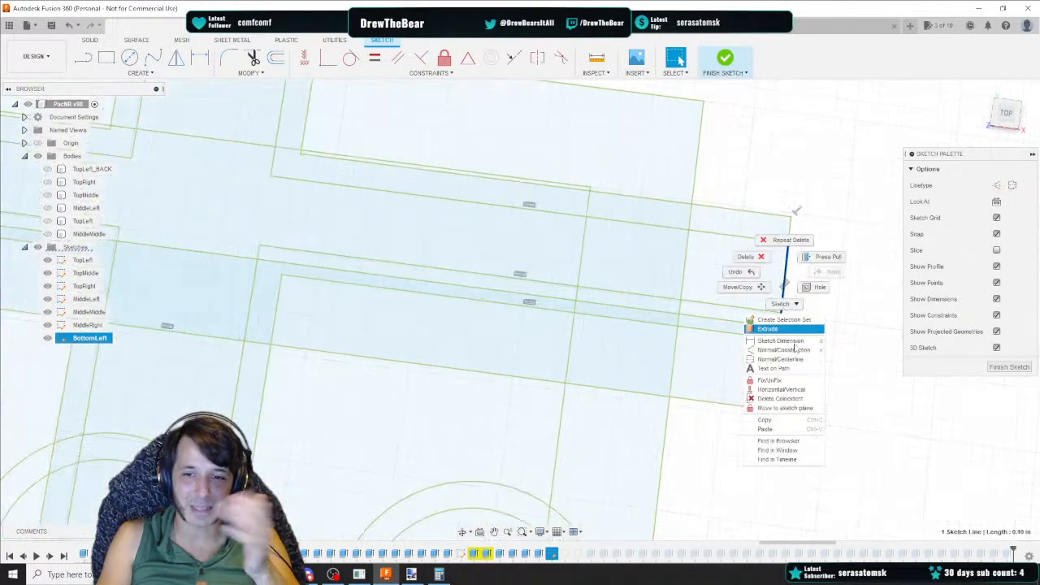
click(784, 379)
Fix the new small rectangle in place
scroll(784, 379, down, 5)
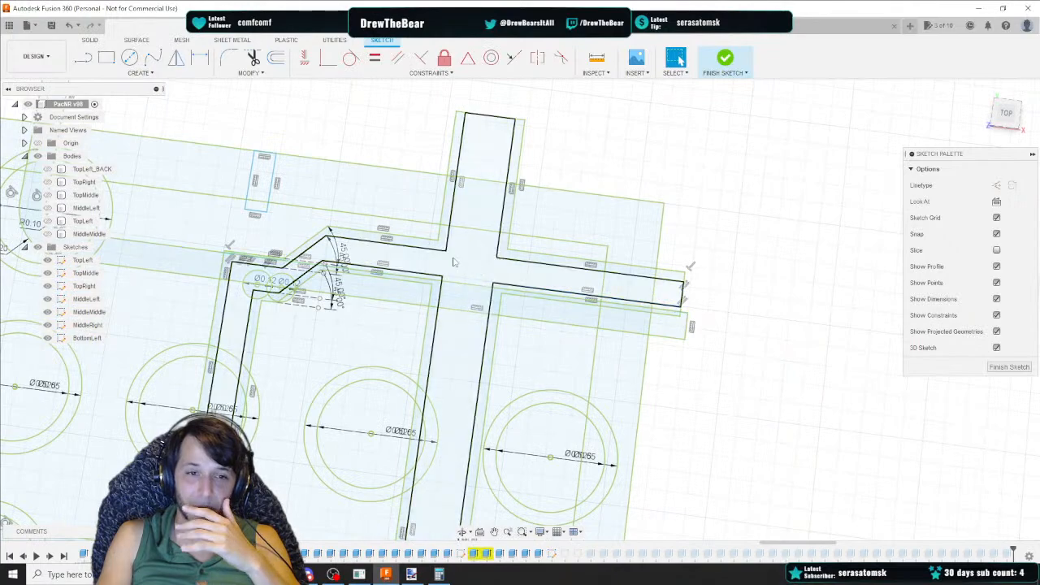
click(261, 209)
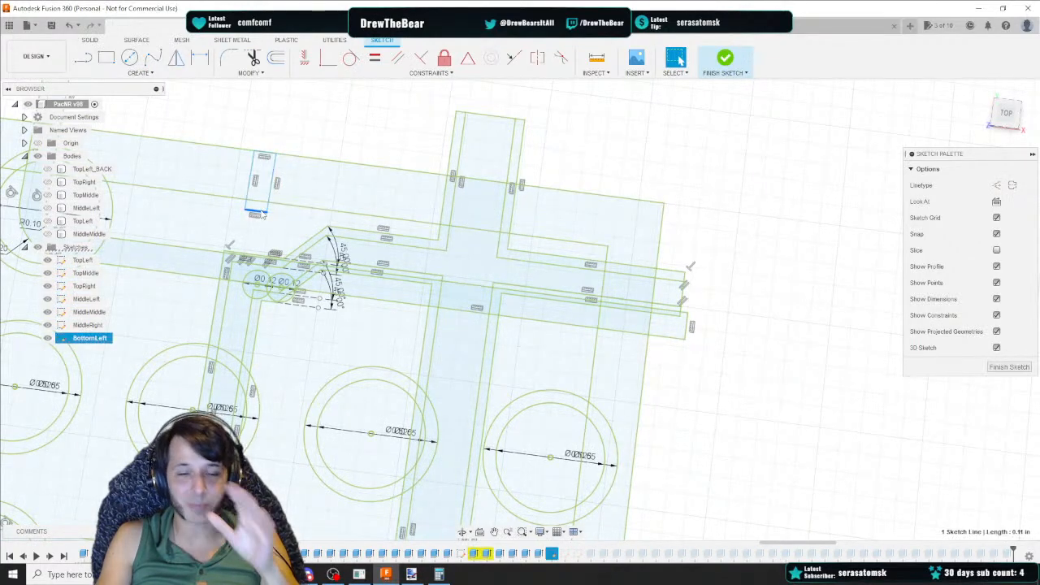
key(r)
click(254, 210)
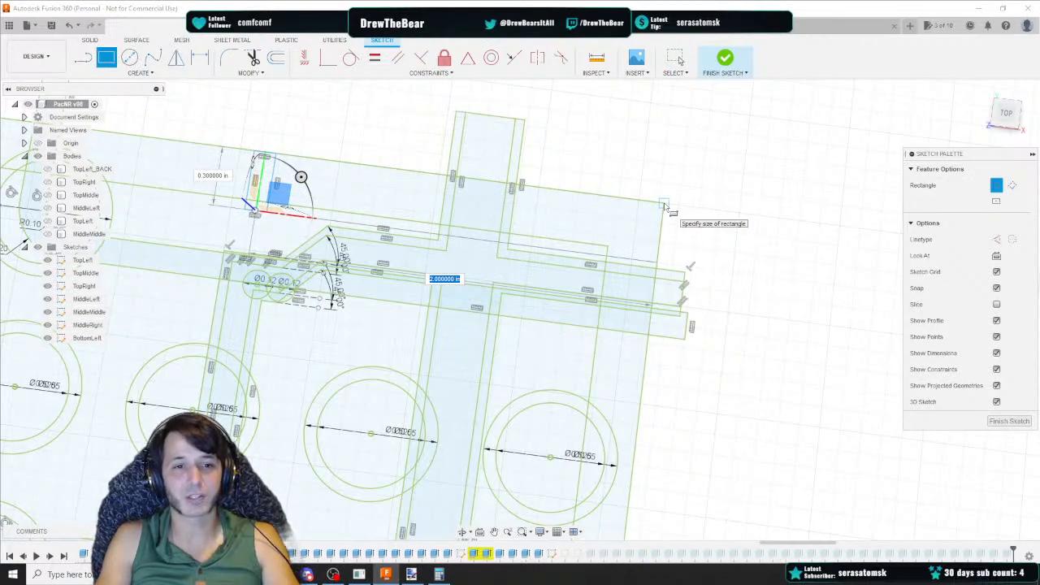
key(Escape)
double_click(257, 212)
right_click(257, 210)
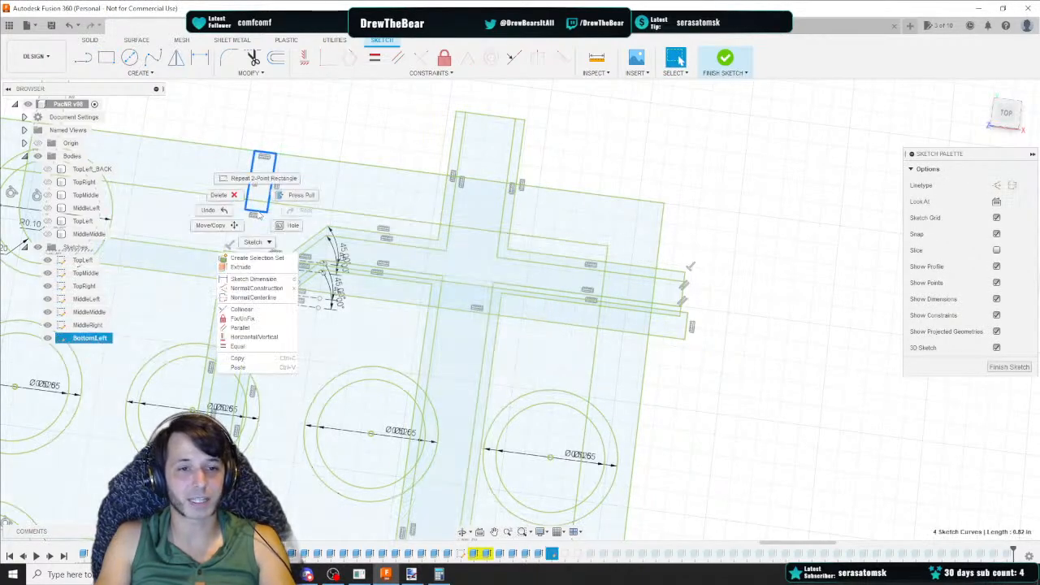
click(251, 319)
Try a 0.35 in line from the panel's right edge corner, then delete it
scroll(391, 331, down, 3)
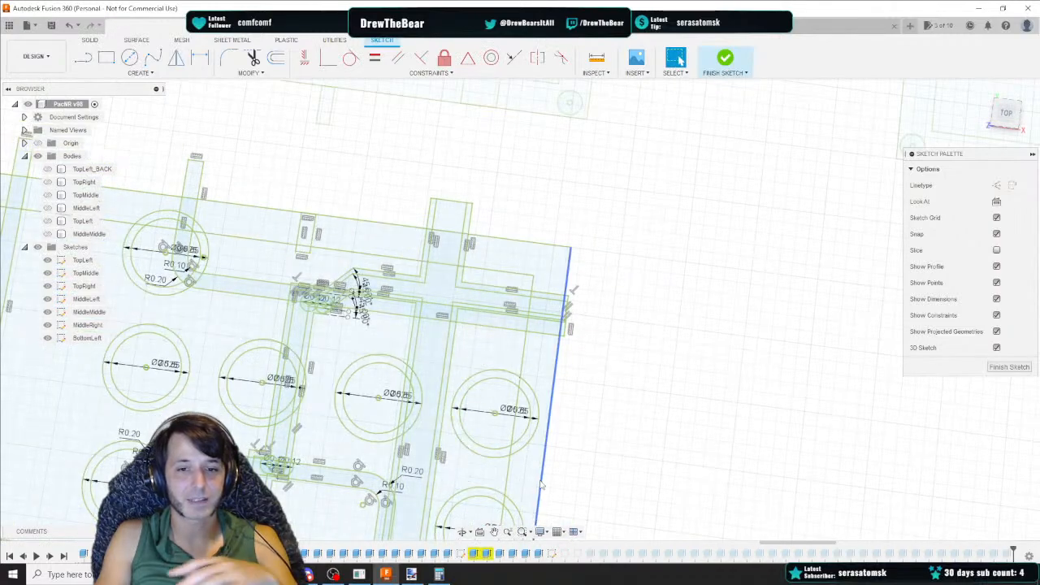
middle_drag(540, 485, 527, 297)
middle_drag(546, 230, 428, 230)
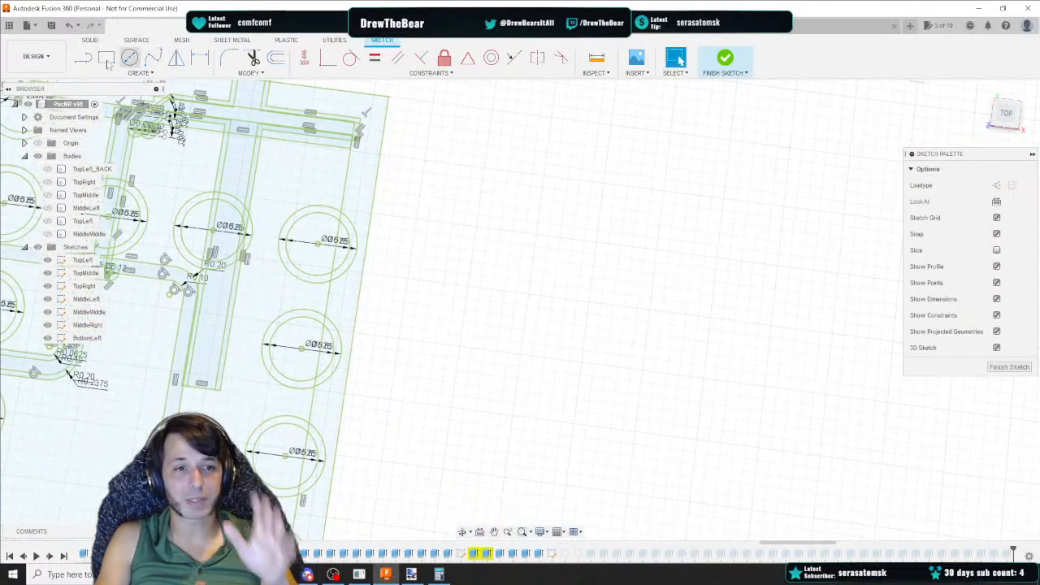
key(l)
click(388, 94)
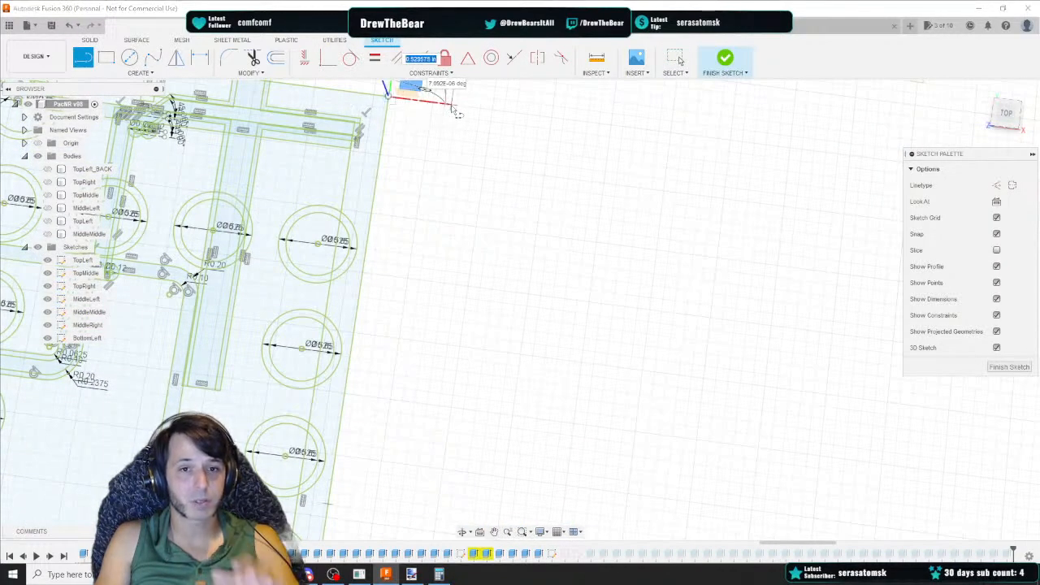
text(0.35)
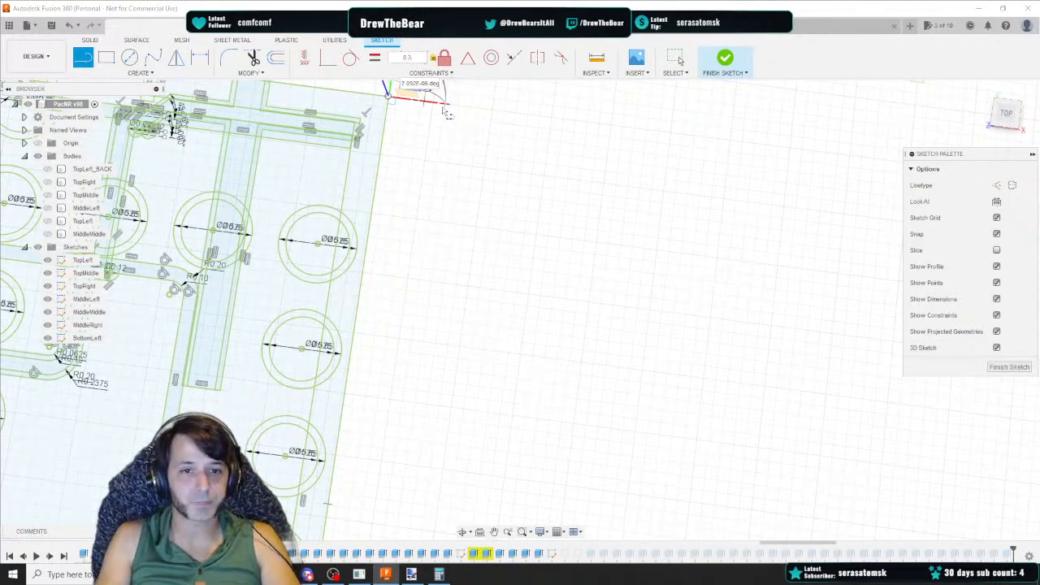
key(Return)
click(402, 100)
key(Delete)
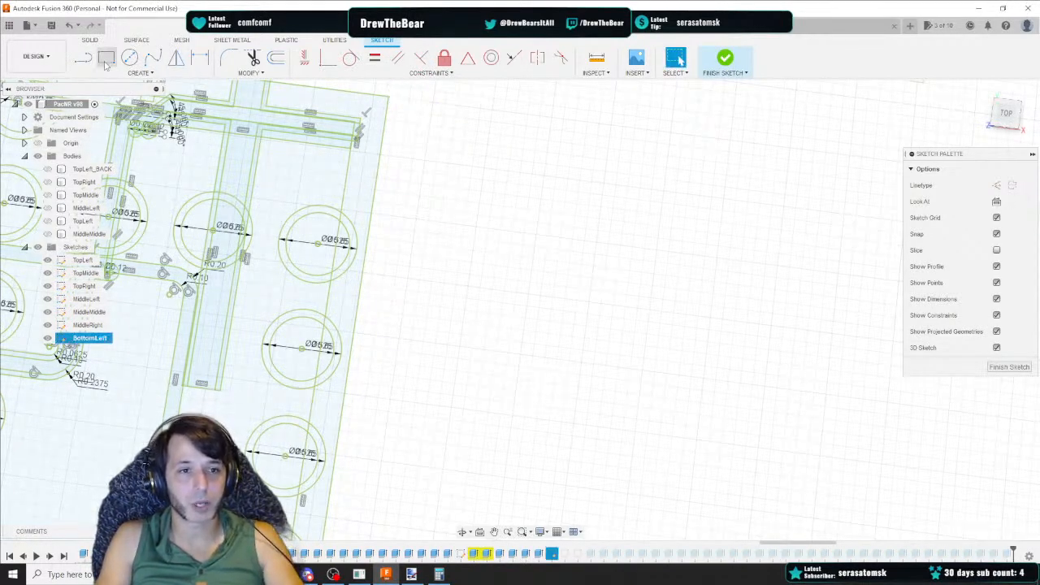
Draw a horizontal line 0.5 in long at 0 degrees from the panel's right edge corner
click(83, 58)
click(388, 95)
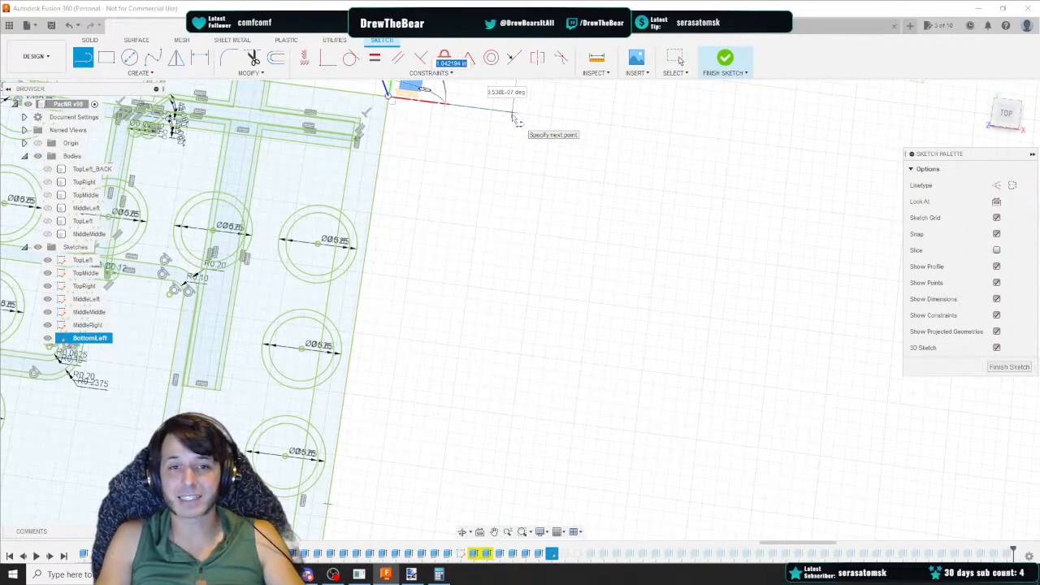
key(Tab)
text(0)
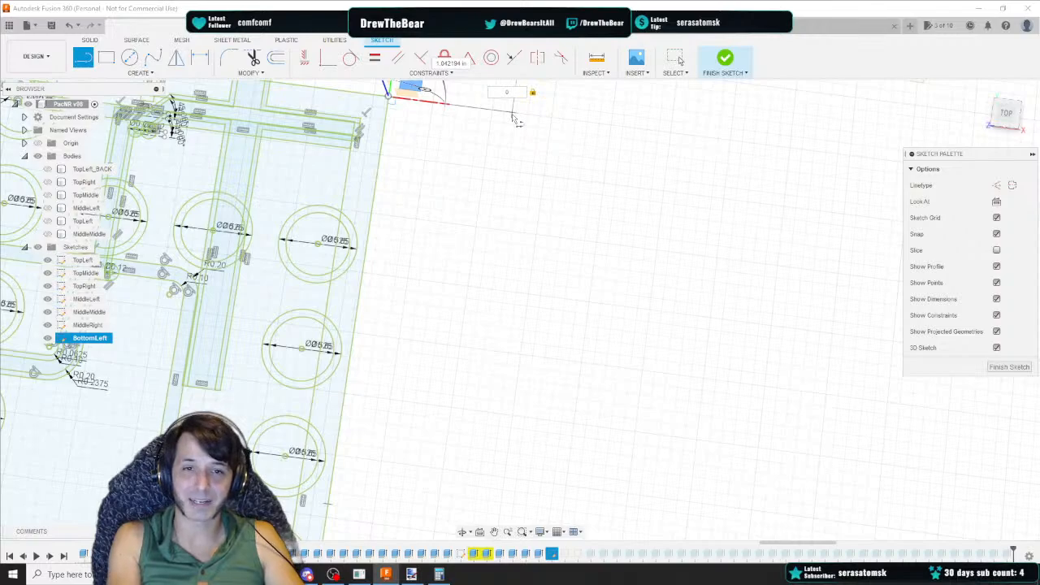
key(Tab)
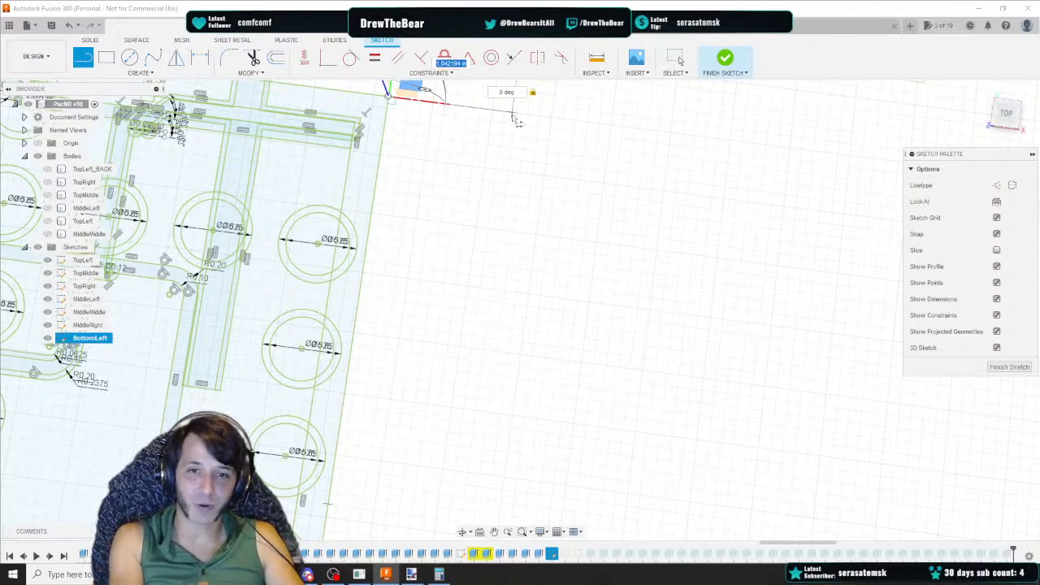
text(1)
key(Tab)
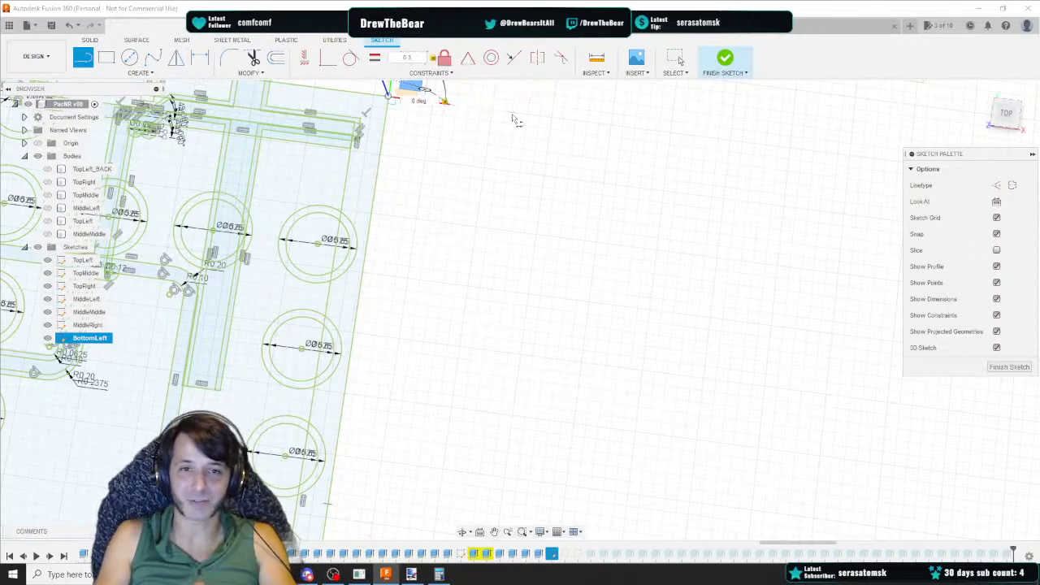
key(Escape)
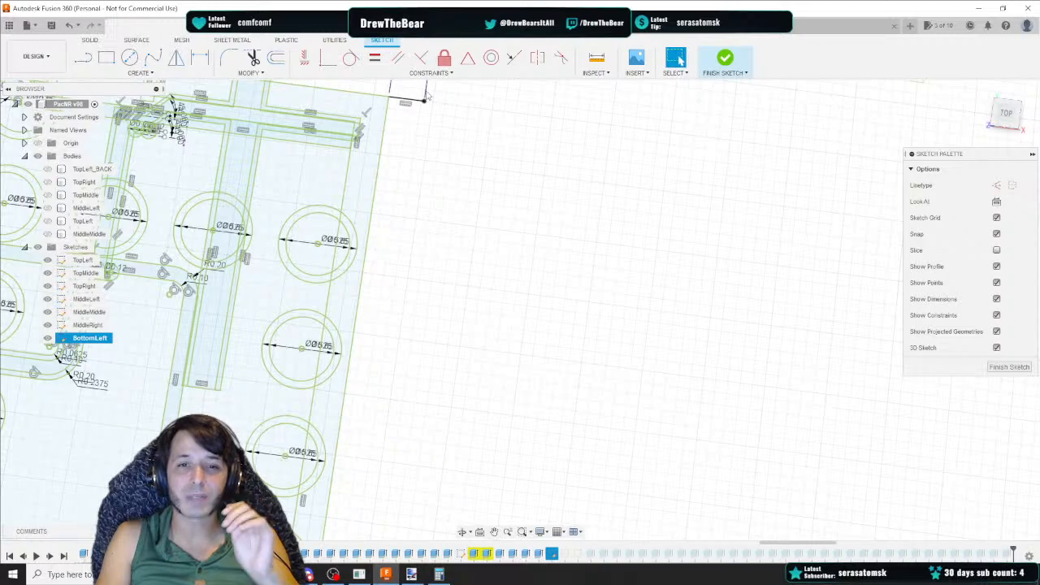
Draw a helper line 1.9 in long straight down at 90 degrees from the end of the 0.5 in horizontal line
key(l)
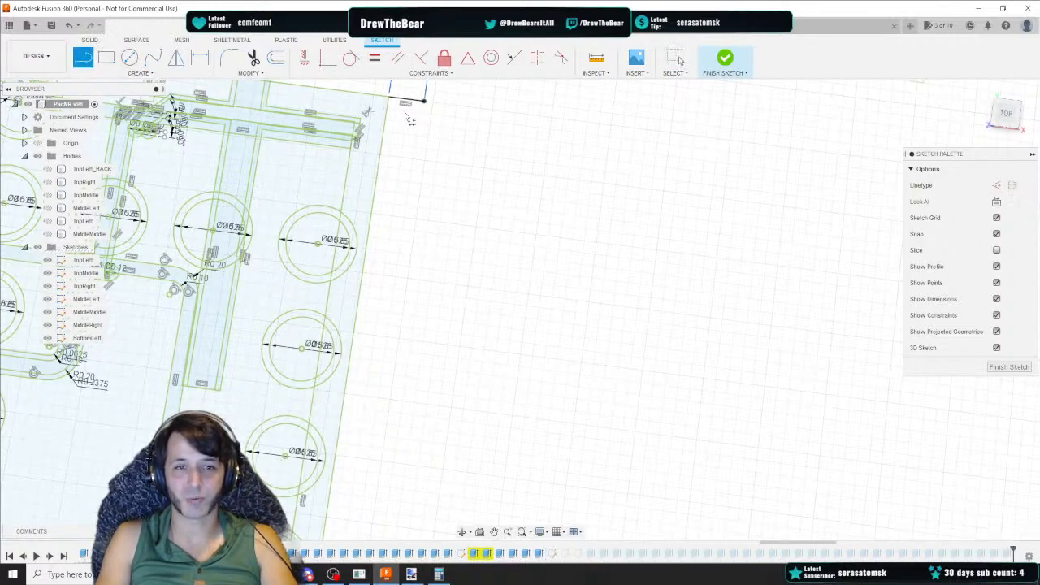
click(423, 102)
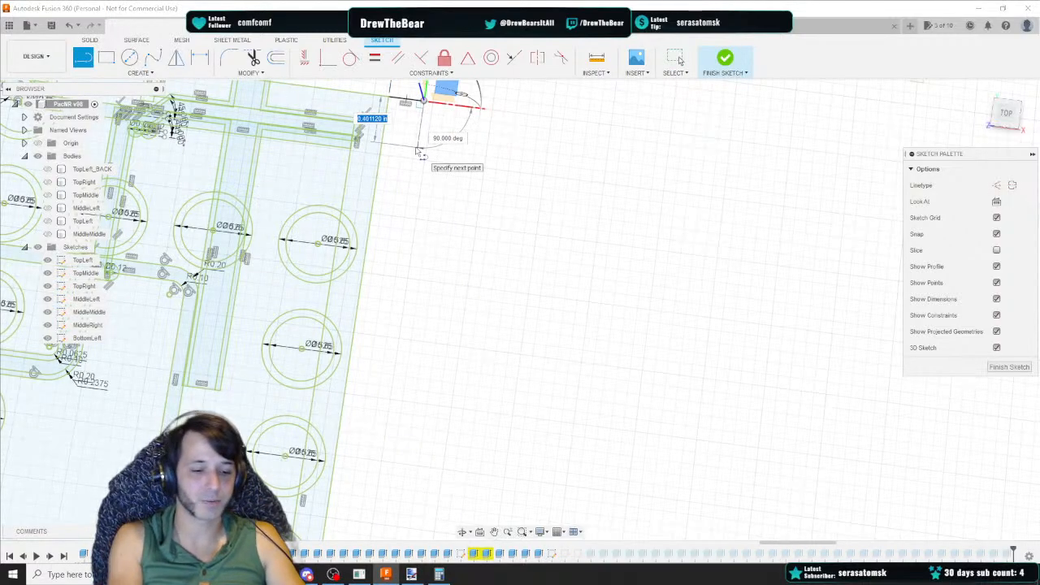
text(1)
key(Tab)
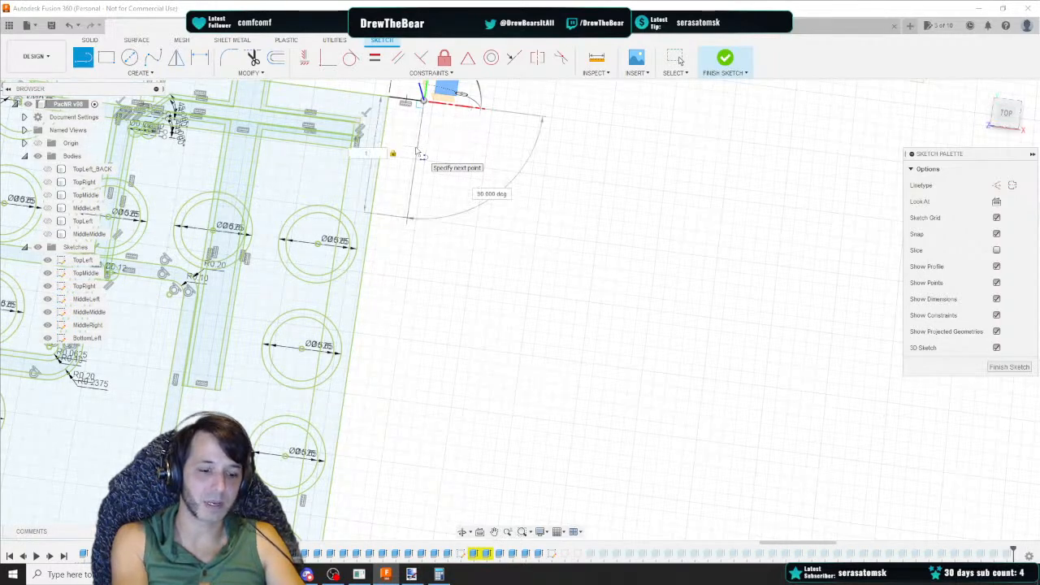
text(95)
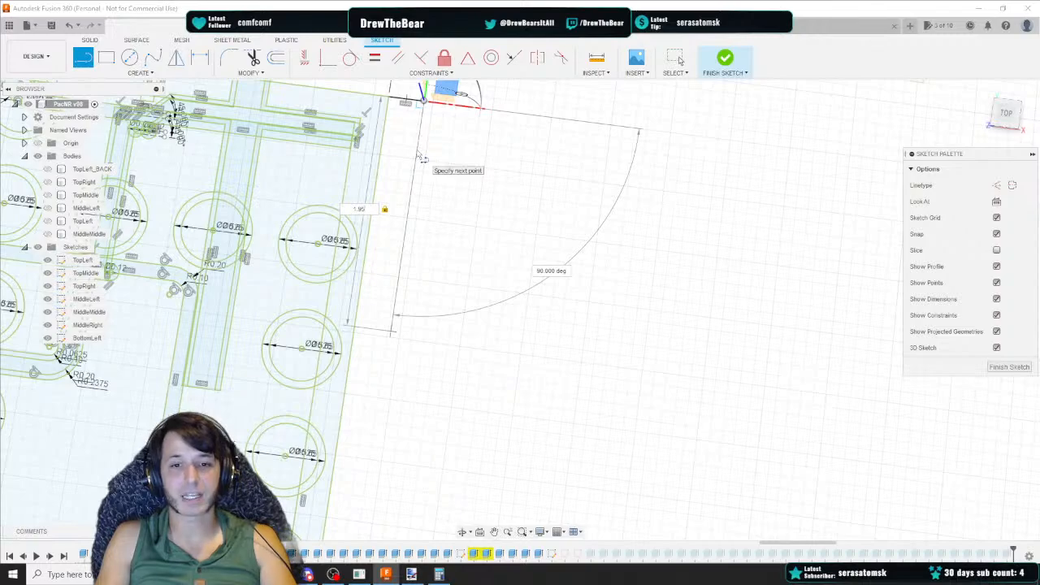
key(Return)
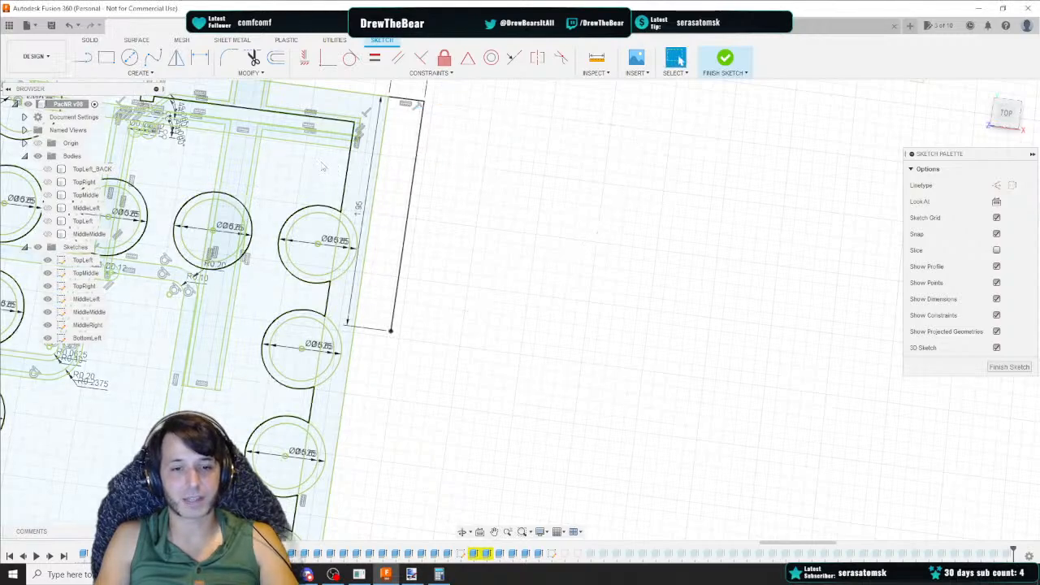
Draw a small rectangle with a 0.1 in side starting at the lower end of the helper line
click(107, 57)
click(390, 329)
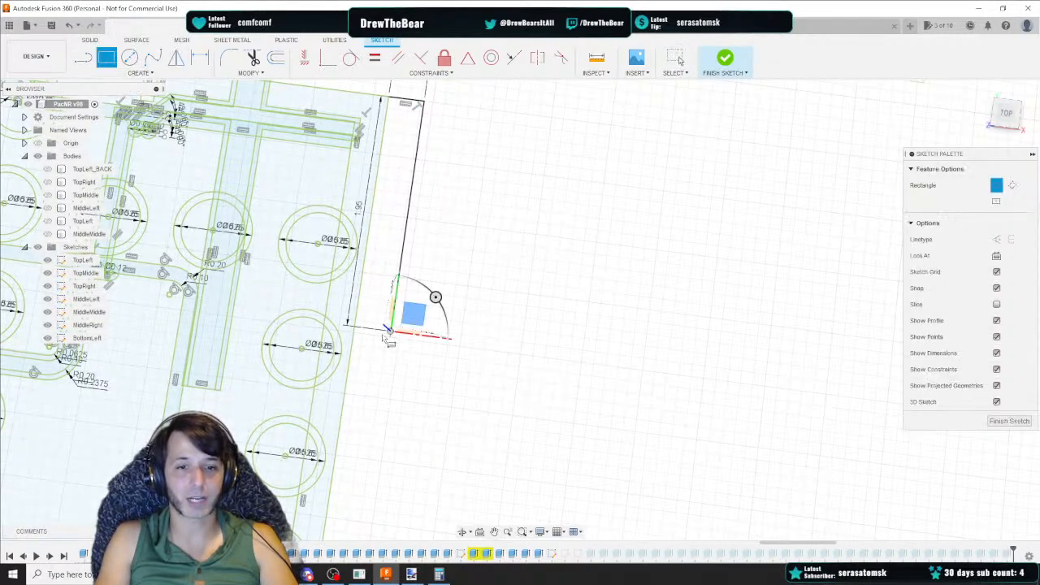
key(Tab)
text(0.1)
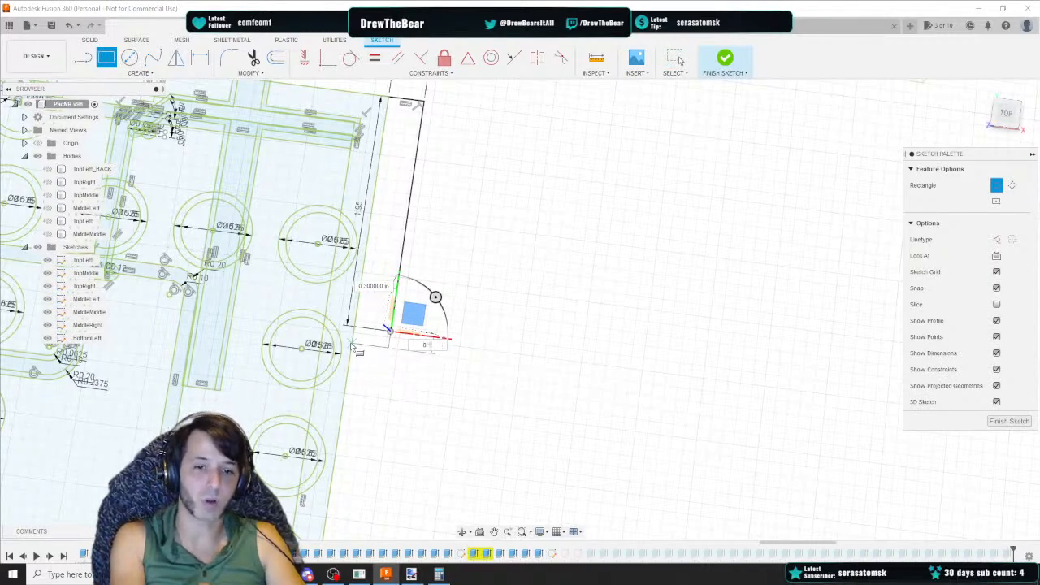
key(Return)
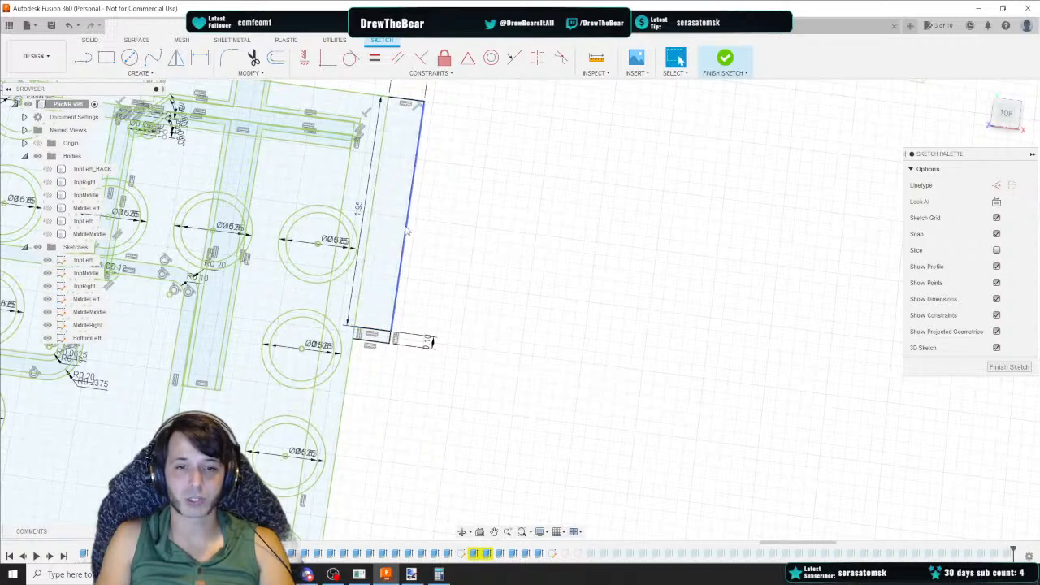
Delete the vertical helper line and the 0.5 in horizontal line
click(395, 262)
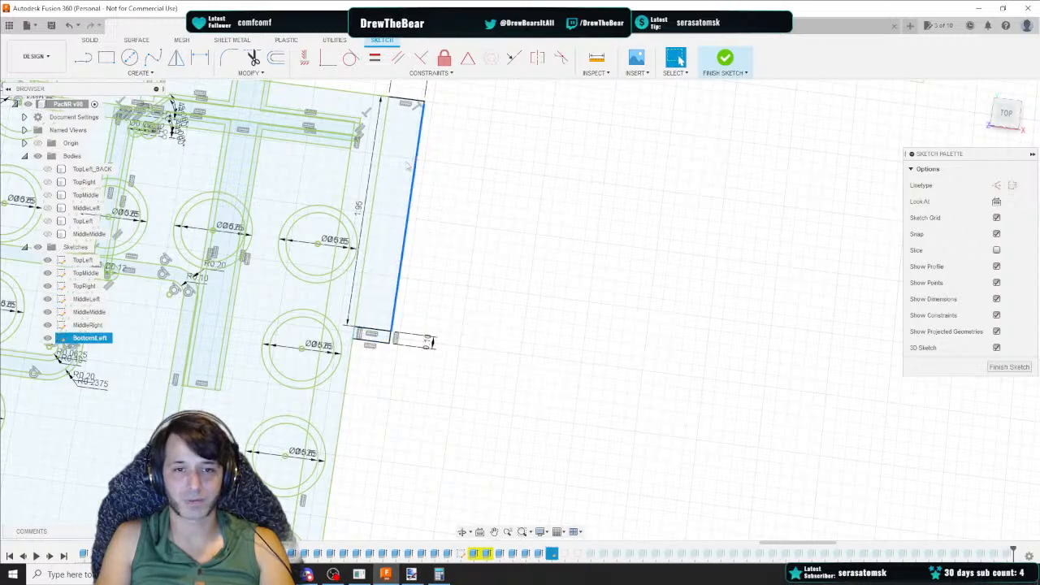
key(Delete)
click(403, 103)
key(Delete)
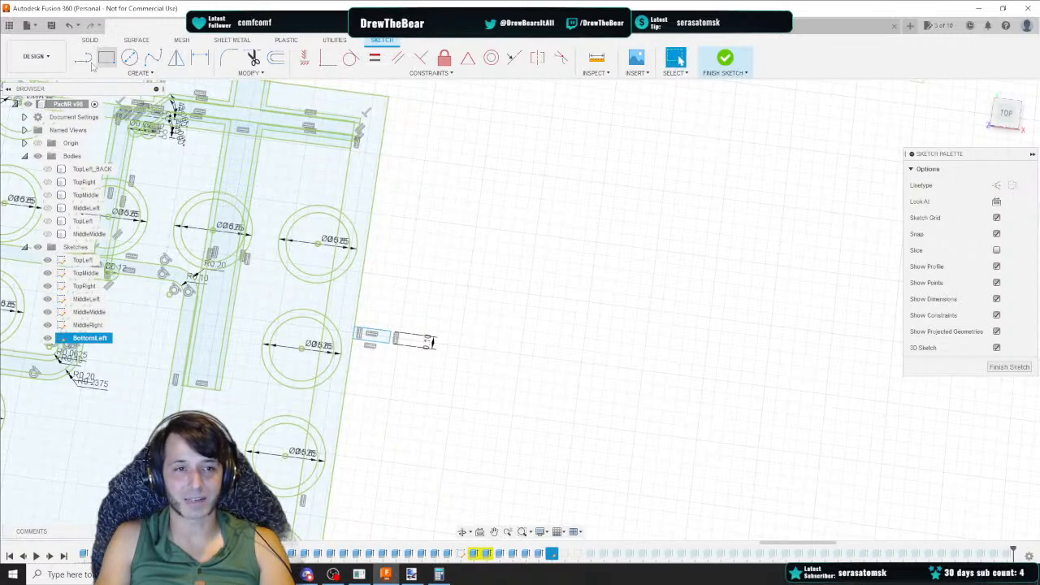
key(r)
click(390, 342)
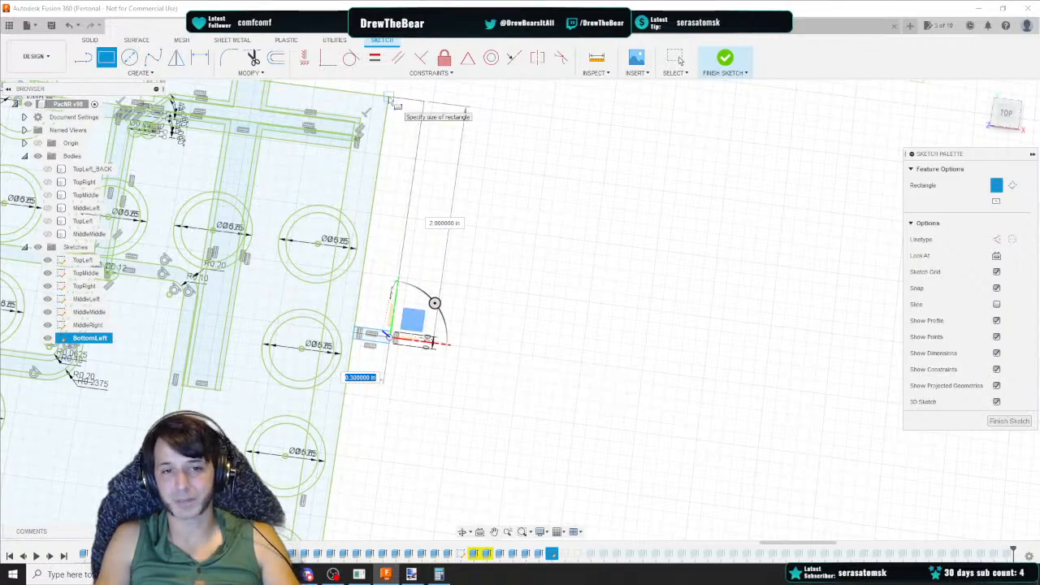
key(Escape)
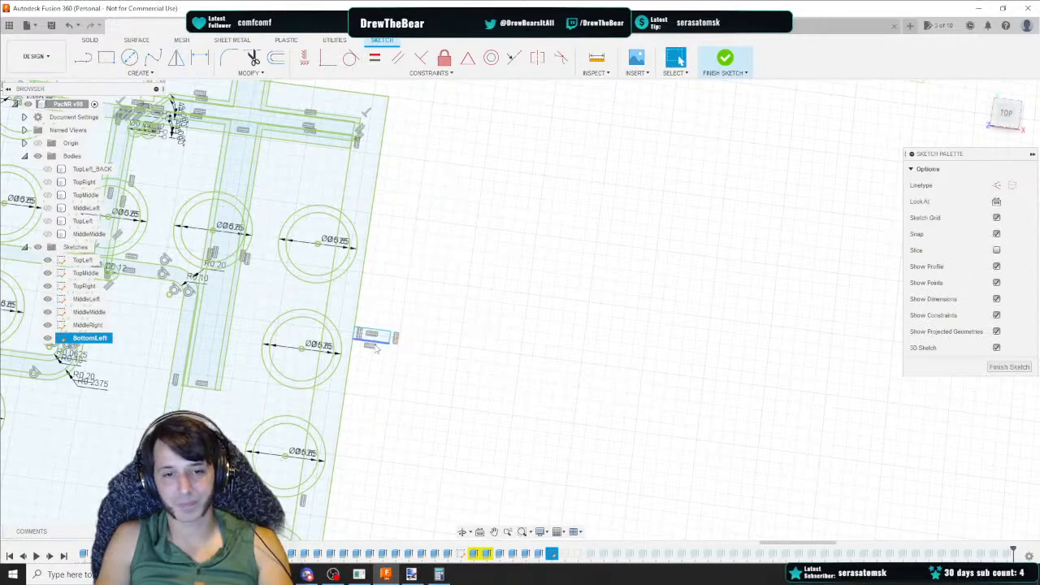
Fix the new small rectangle at the panel's right edge in place
click(379, 343)
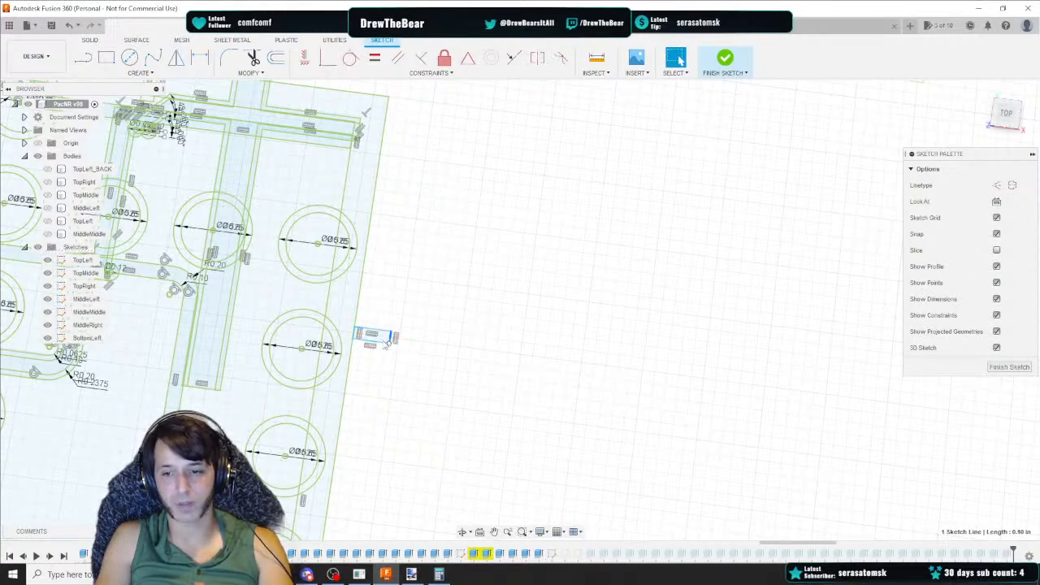
right_click(387, 342)
click(388, 448)
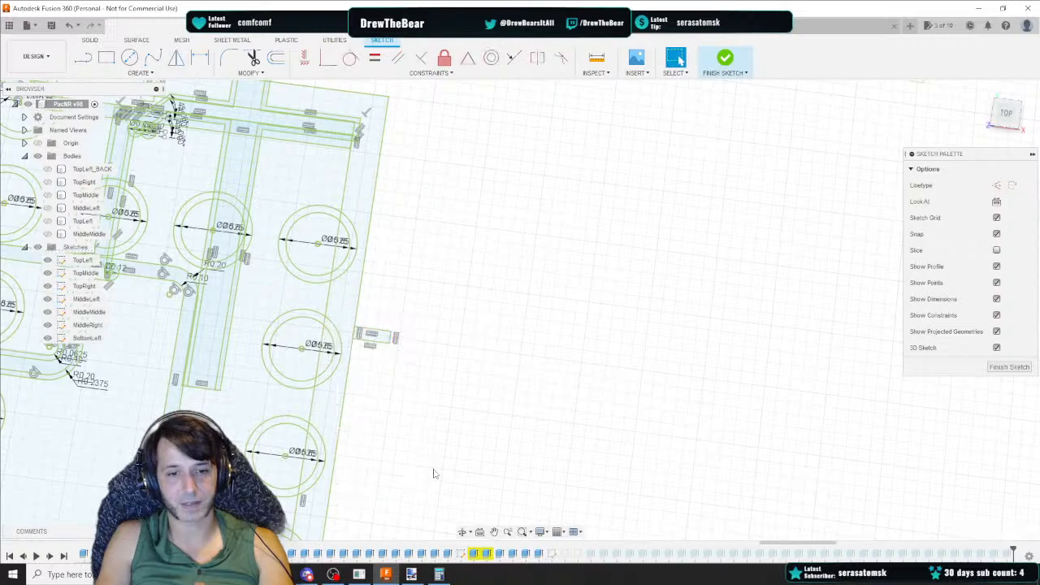
Draw a horizontal line 0.3 in long at 0 degrees from the panel's lower right corner
mouse_move(433, 473)
middle_down()
mouse_move(464, 376)
mouse_move(467, 269)
middle_up()
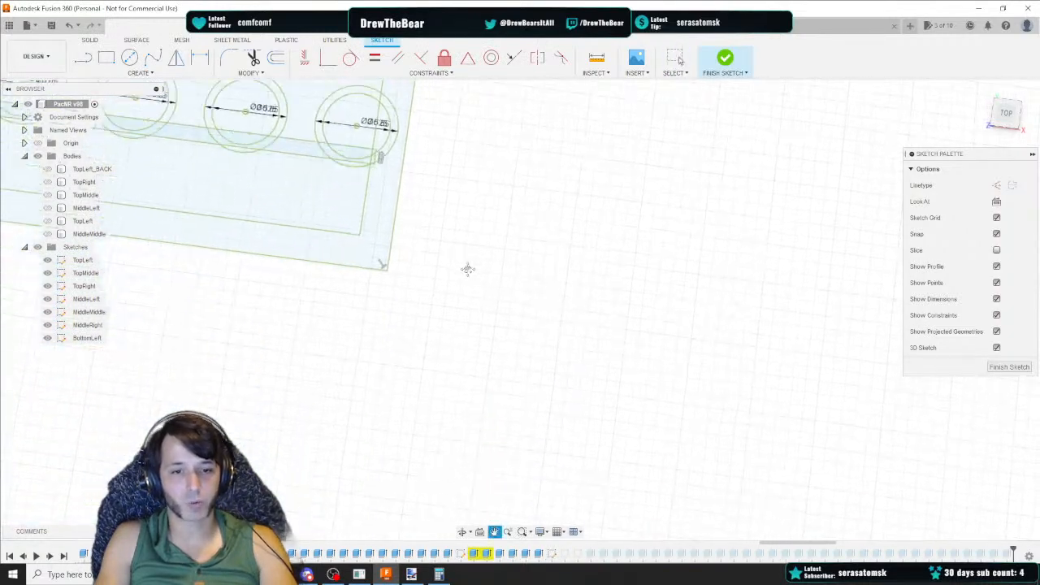
click(84, 58)
click(384, 253)
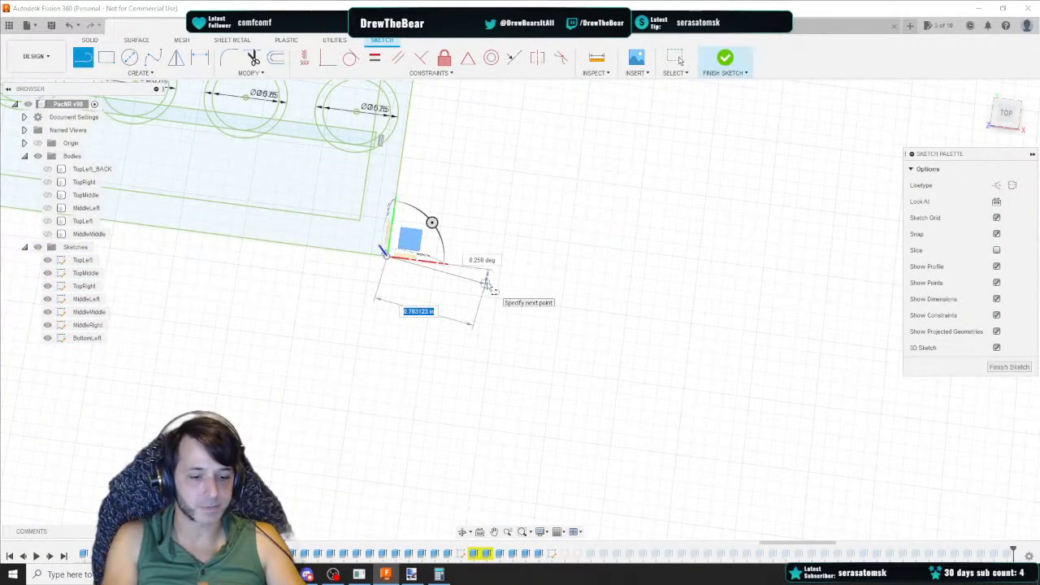
text(0.3)
key(Tab)
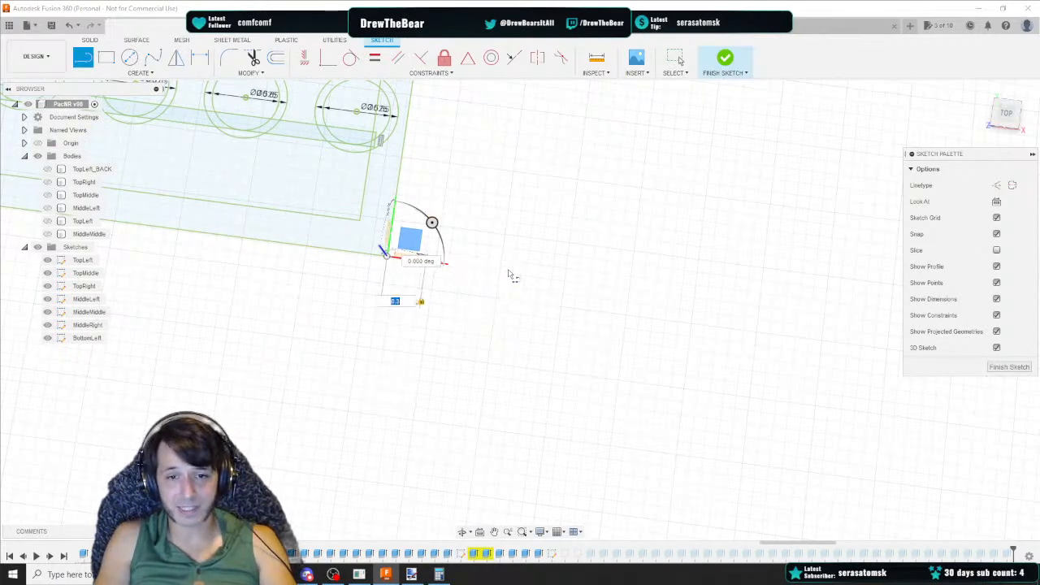
click(505, 277)
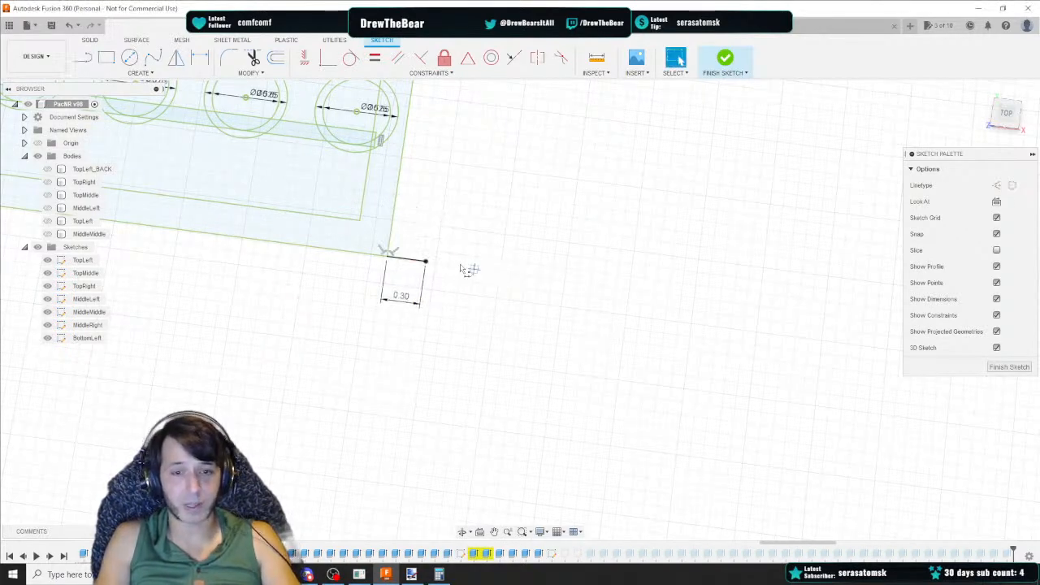
Continue the line straight up at 90 degrees for about 2 in
drag(423, 259, 448, 130)
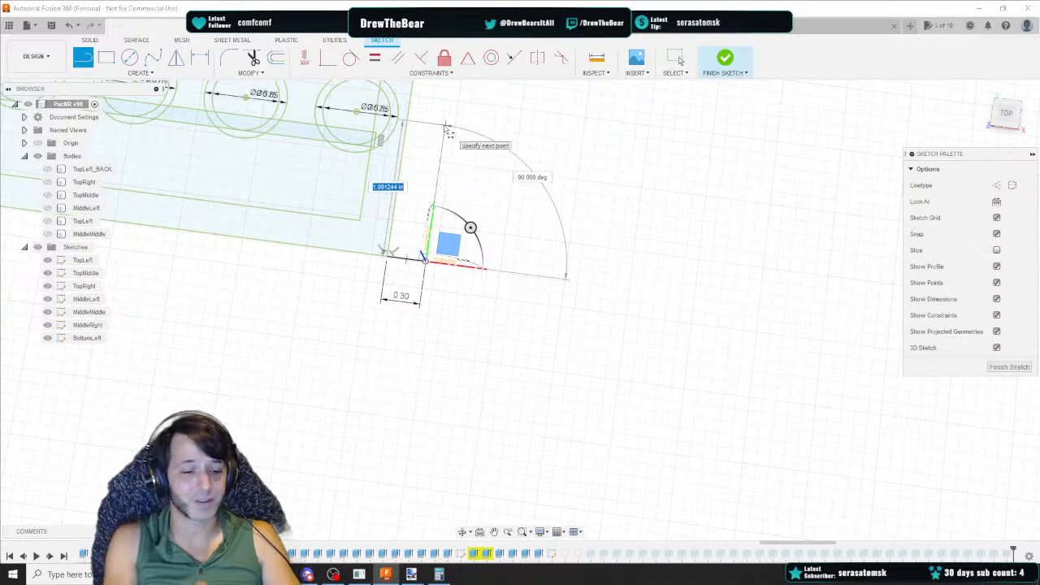
text(1.95)
key(Tab)
middle_drag(446, 128, 421, 235)
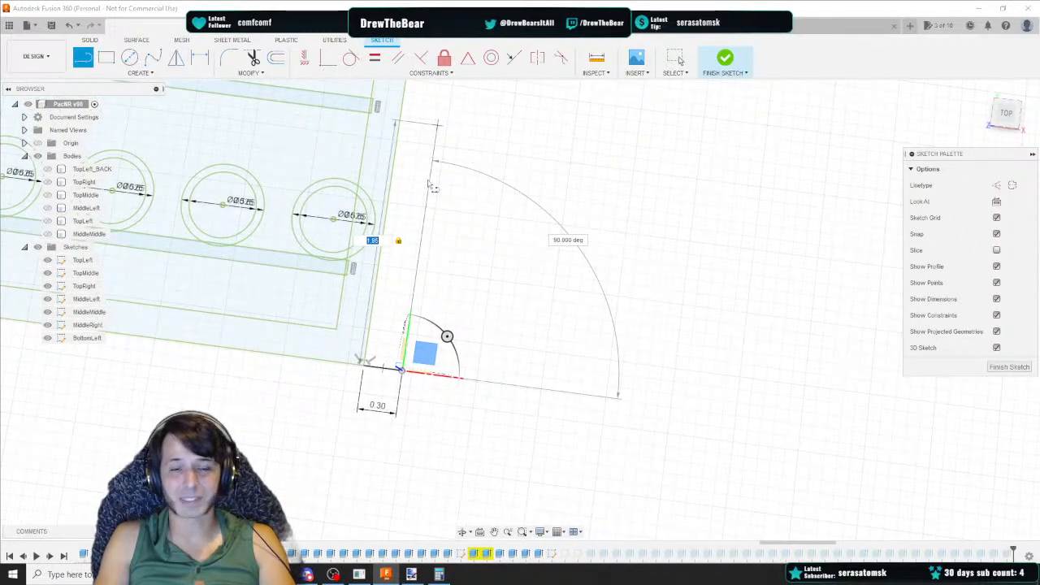
key(Return)
key(Escape)
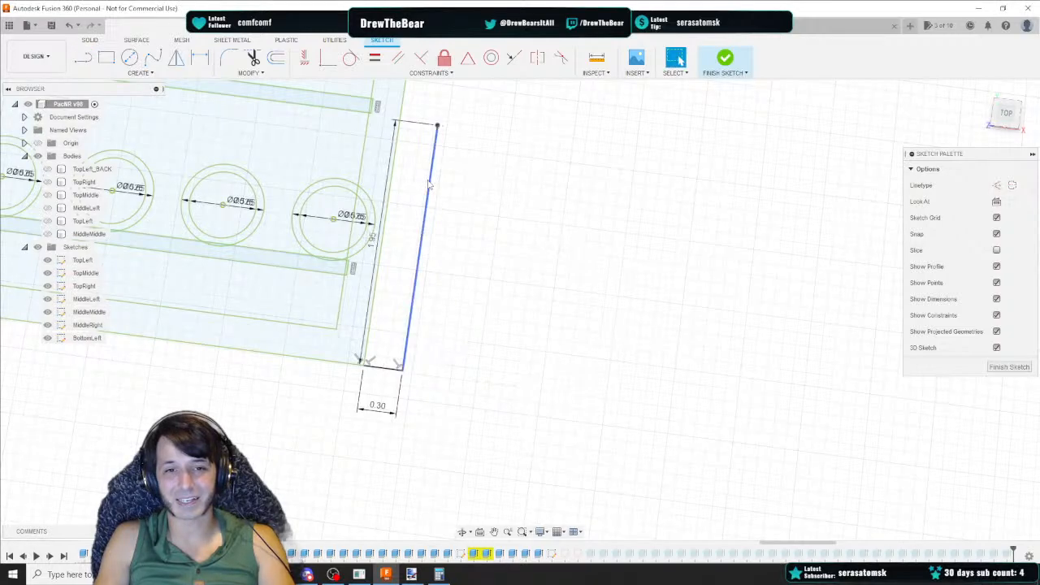
Delete the 0.3 in horizontal line, the short top segment and the 0.30 dimension
click(382, 370)
key(Delete)
click(392, 144)
key(Delete)
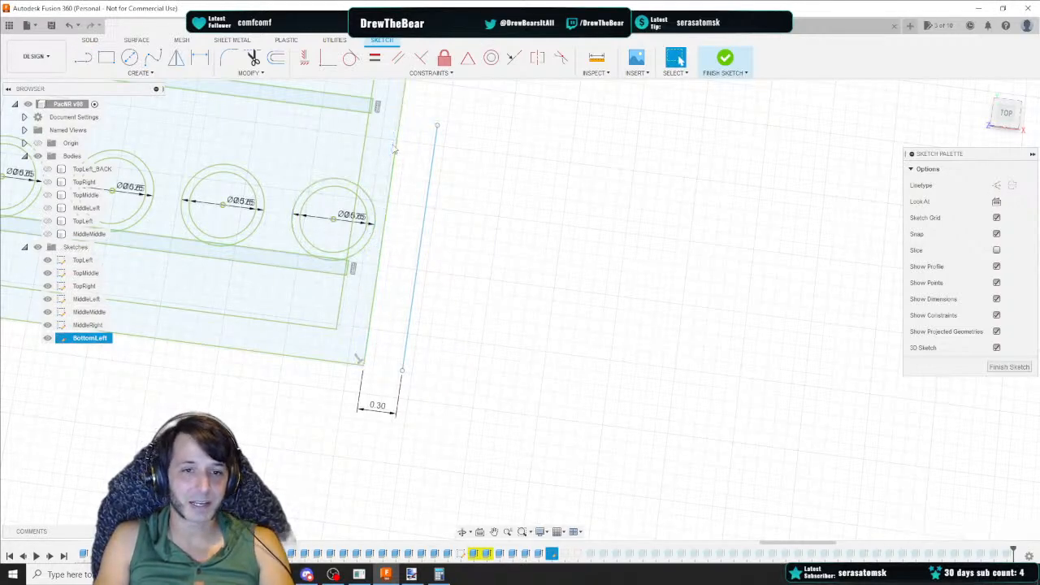
click(378, 408)
key(Delete)
Draw a small rectangle with a 0.1 in side at the upper end of the vertical helper line
middle_drag(443, 256, 424, 366)
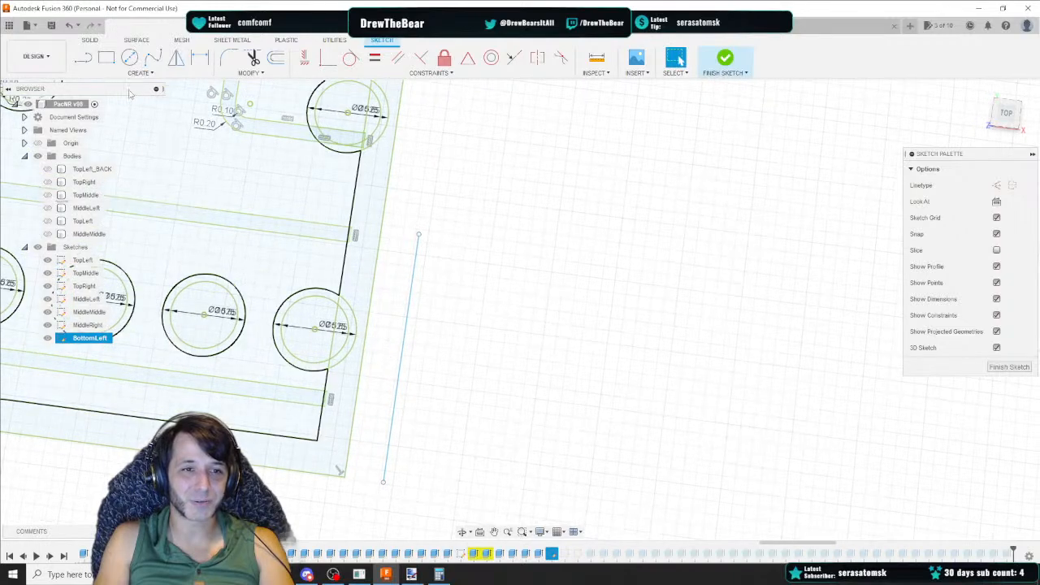
click(106, 58)
click(418, 235)
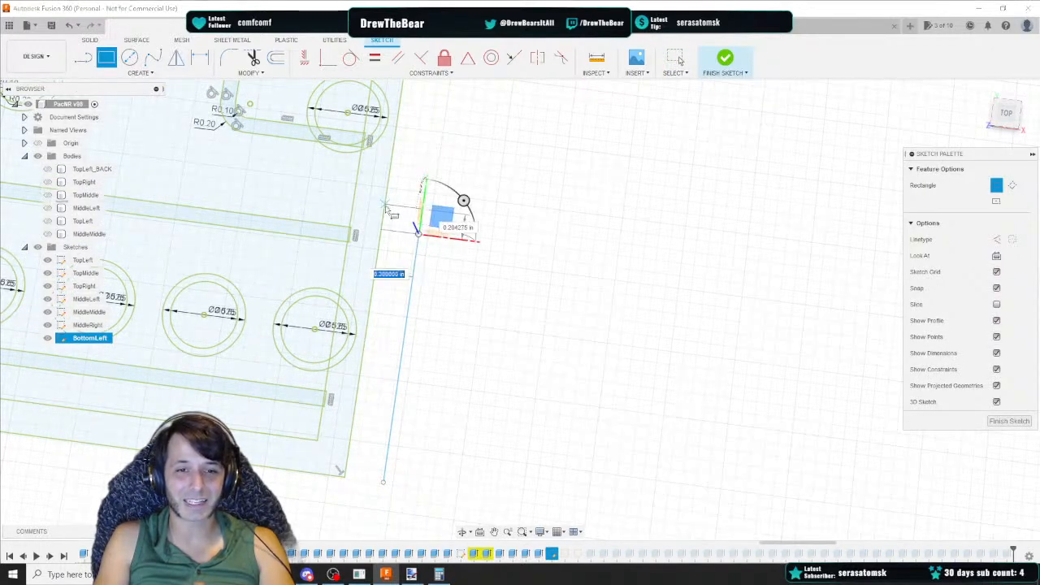
key(Tab)
text(0.1)
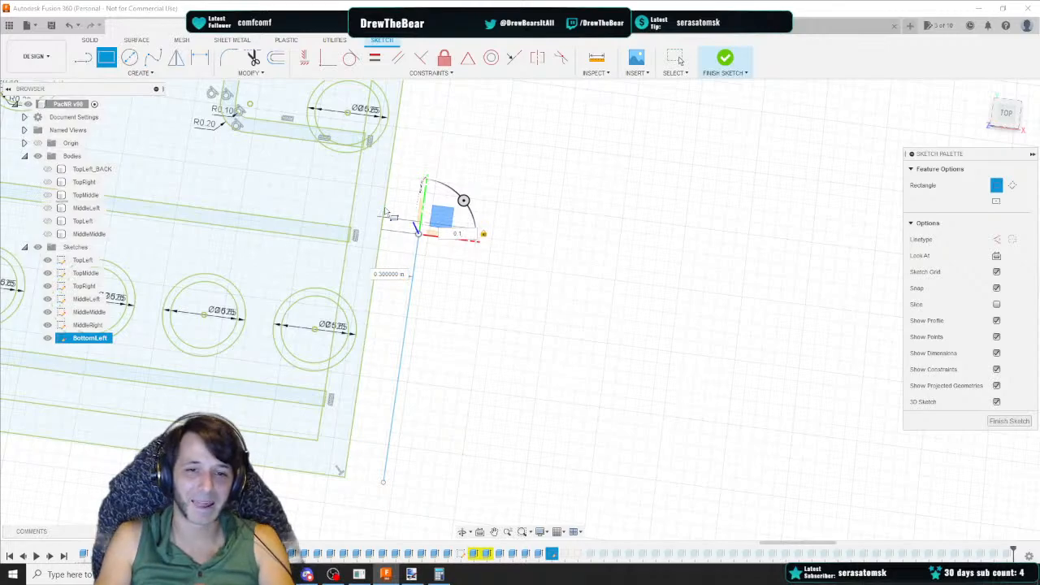
key(Return)
Delete the vertical helper line and its dimension
click(416, 254)
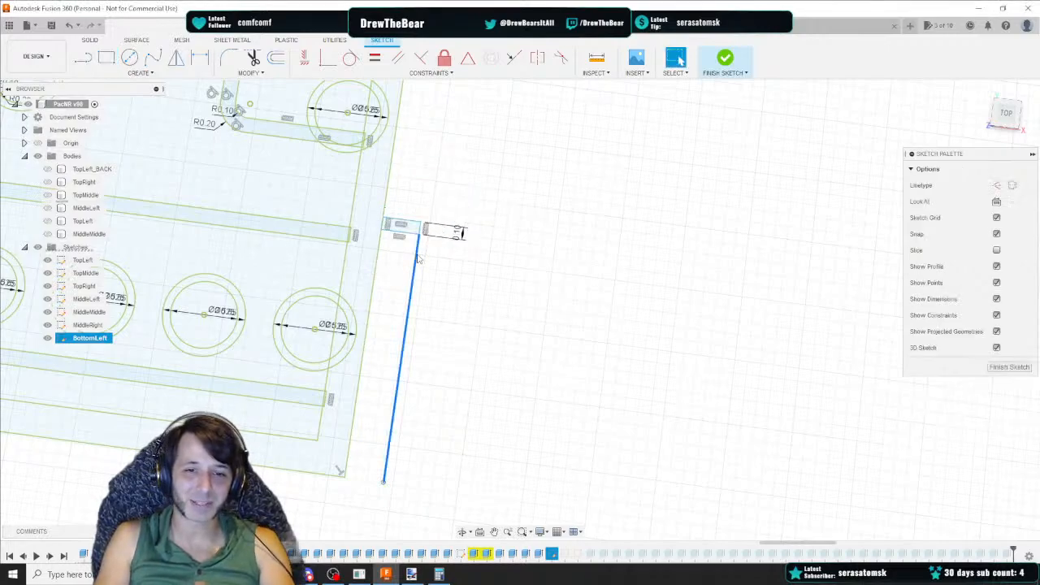
key(Delete)
click(461, 232)
key(Delete)
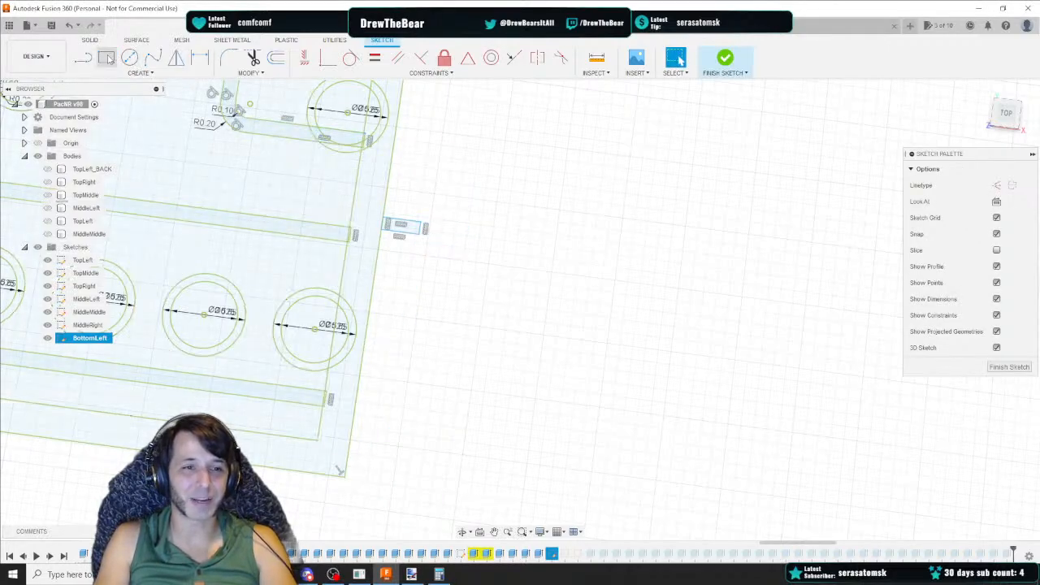
key(r)
click(423, 230)
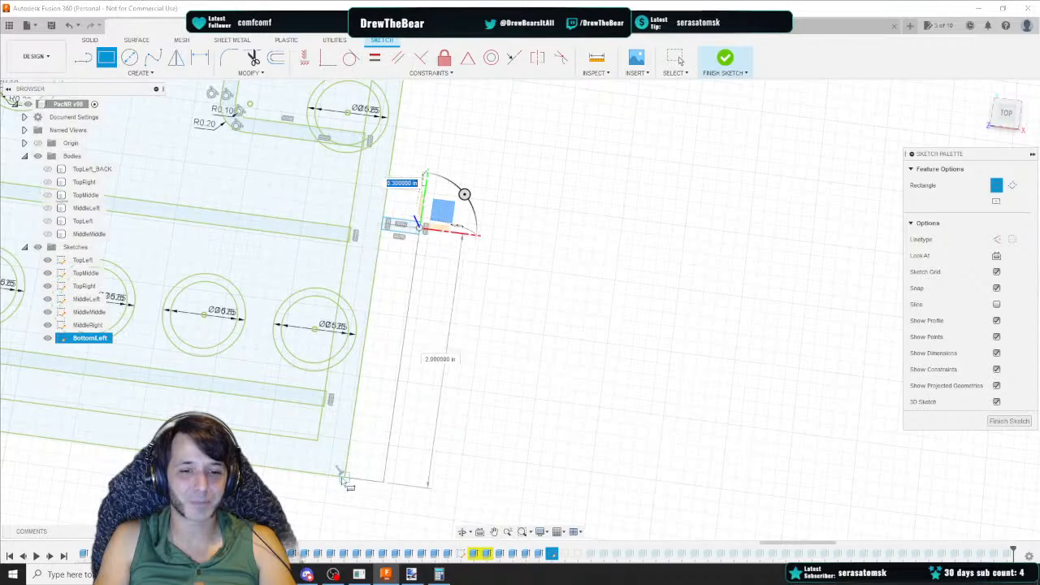
key(Escape)
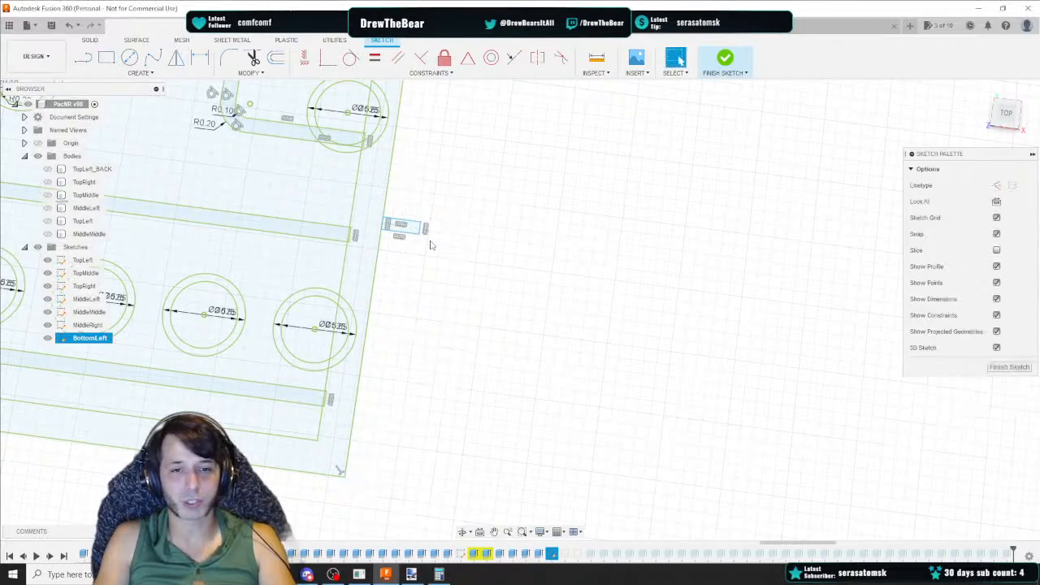
Fix the new upper small rectangle in place
click(411, 230)
right_click(411, 230)
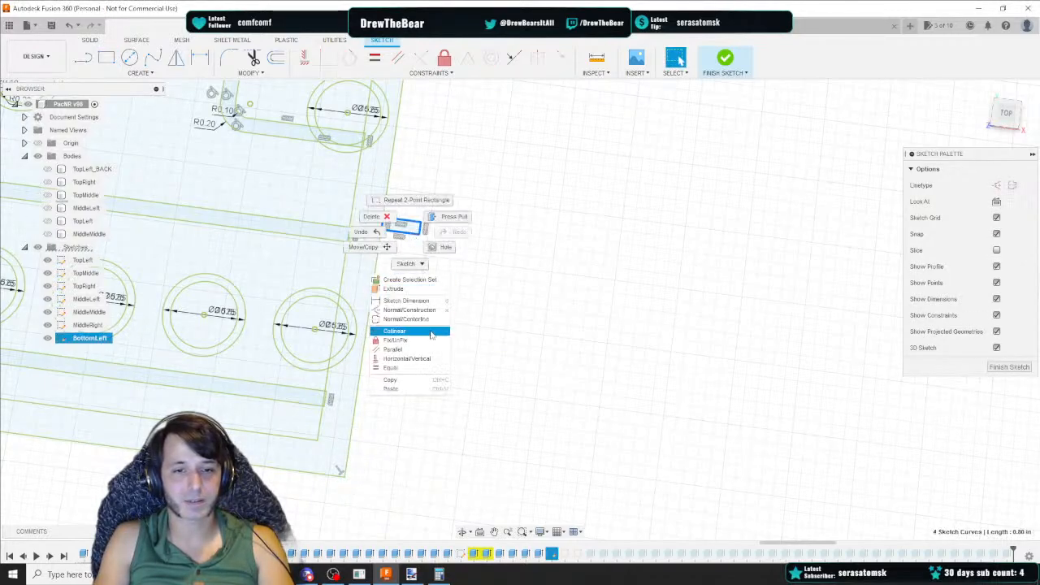
click(423, 342)
Check the LED Port Tubes + Wire Pathways + Connector Sockets row in the pacNR v3 Data spreadsheet, then return to survey the whole sketch
scroll(453, 286, down, 5)
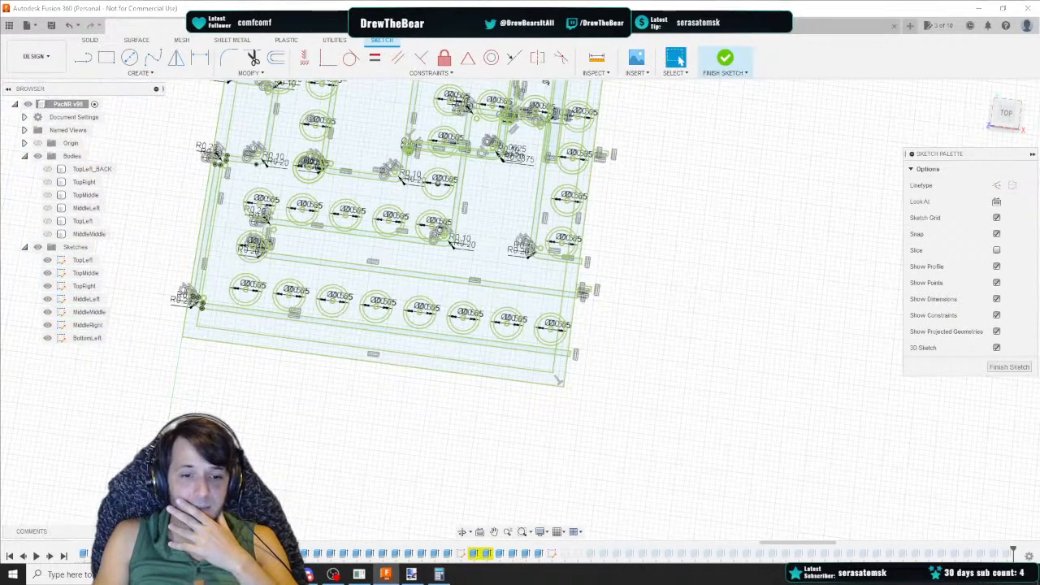
mouse_move(333, 574)
click(370, 512)
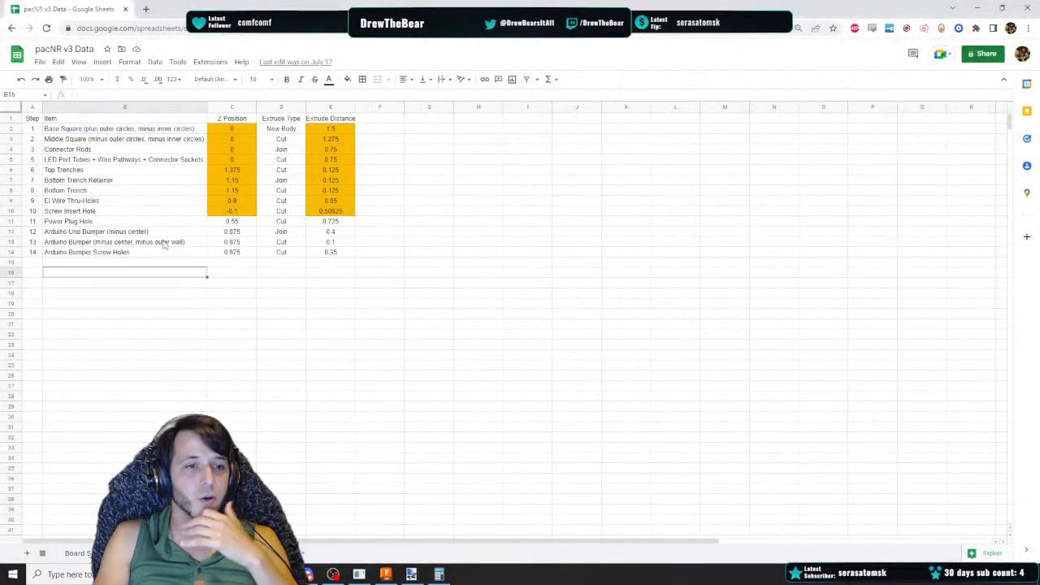
click(91, 149)
click(82, 162)
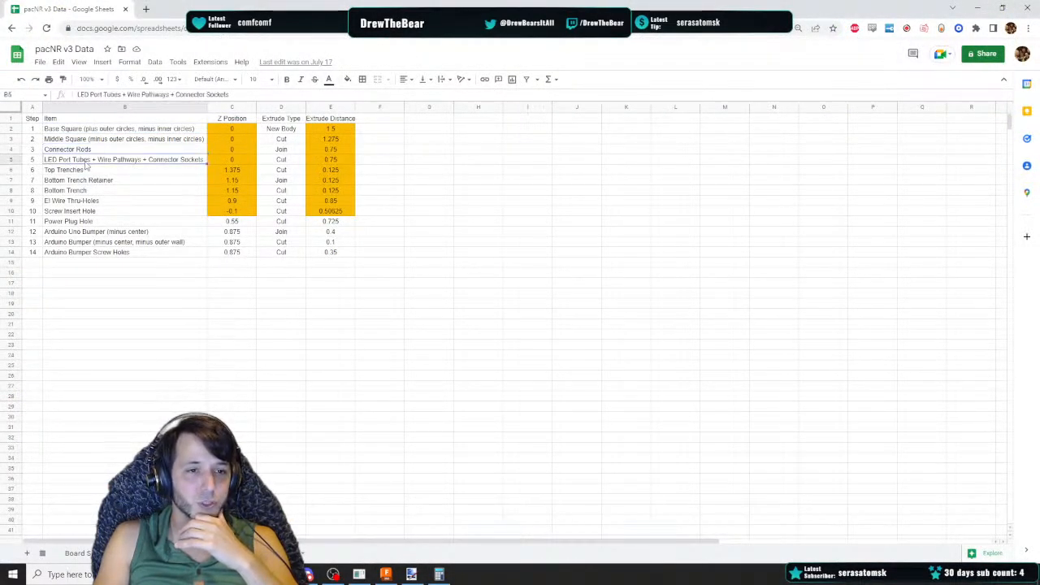
click(388, 579)
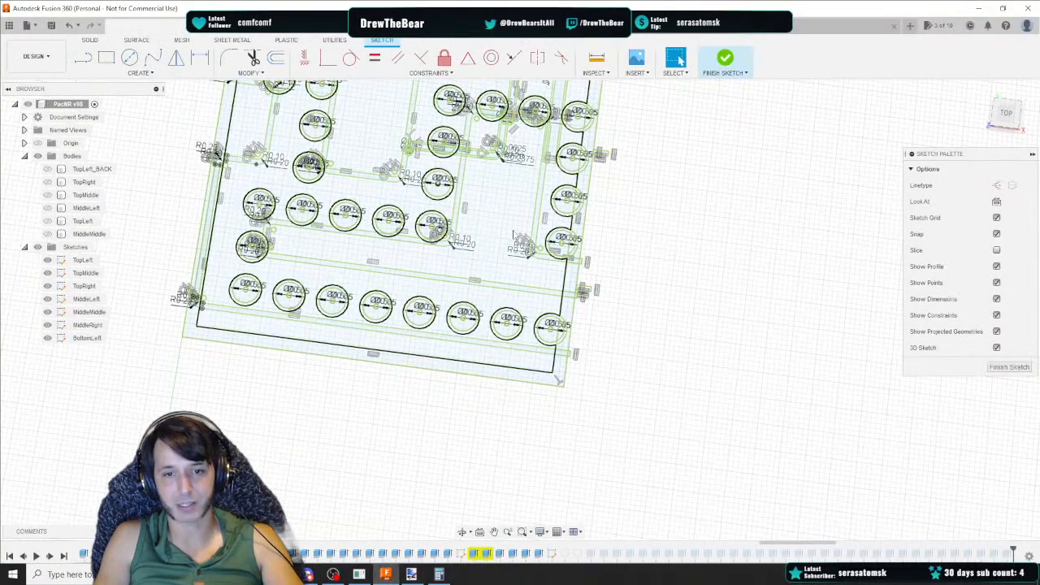
scroll(642, 215, down, 1)
mouse_move(642, 215)
middle_down()
mouse_move(590, 357)
mouse_move(596, 265)
middle_up()
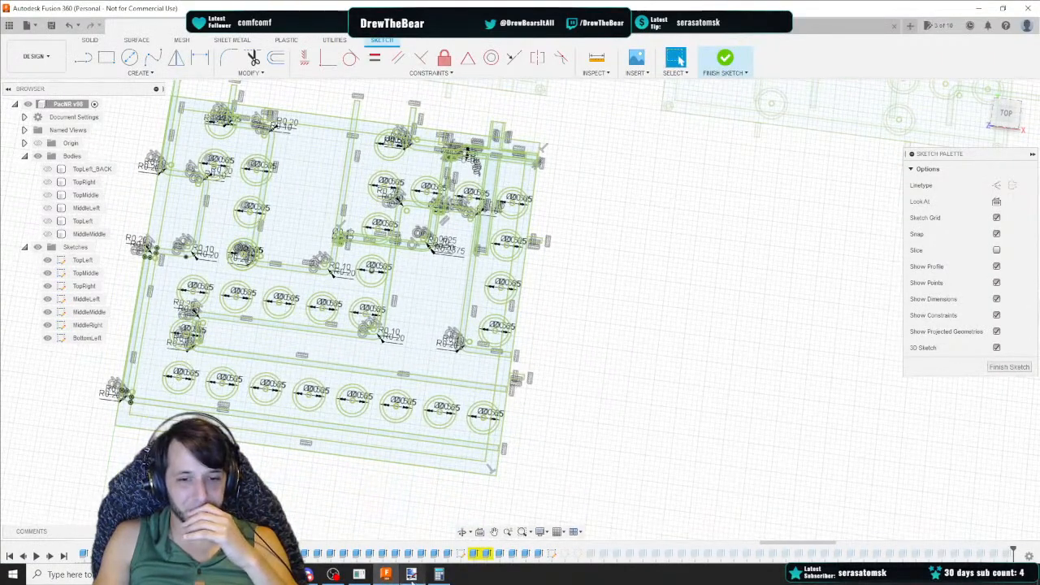
Review the Board sheet's numbered grid in the pacNR v3 Data spreadsheet and select the bottom-left block of cells
mouse_move(333, 575)
click(302, 545)
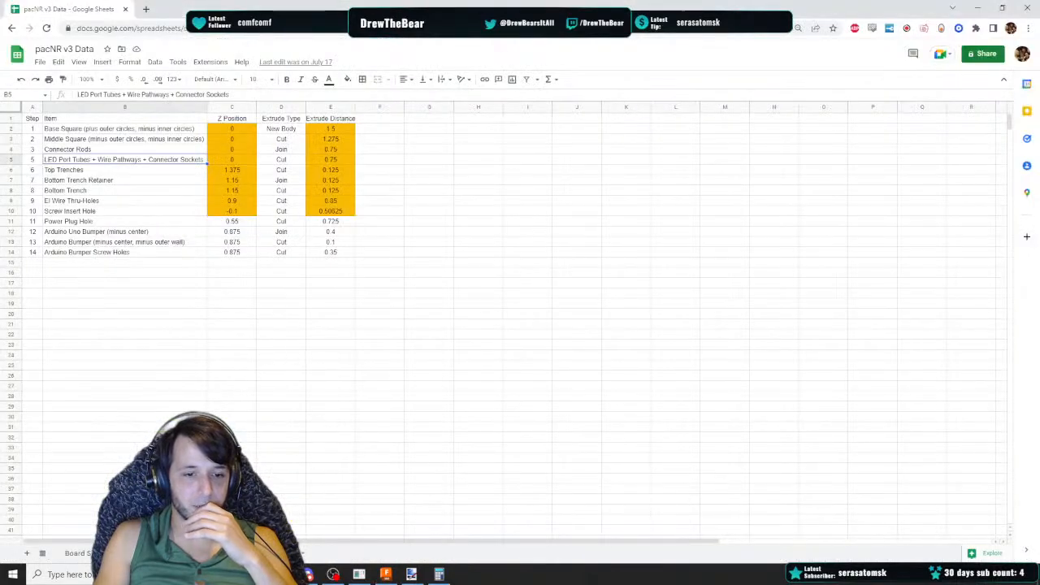
click(275, 554)
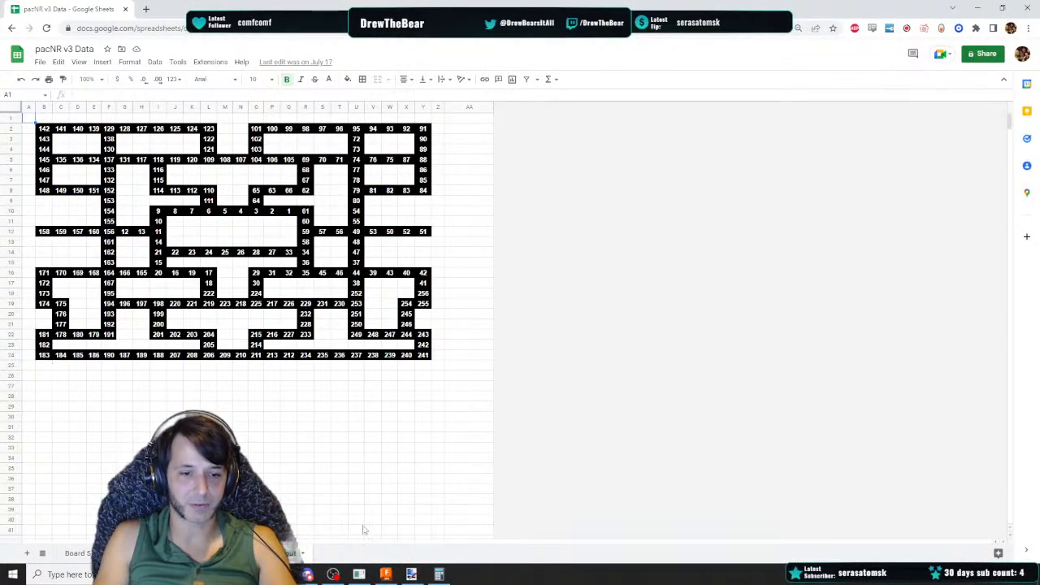
click(385, 574)
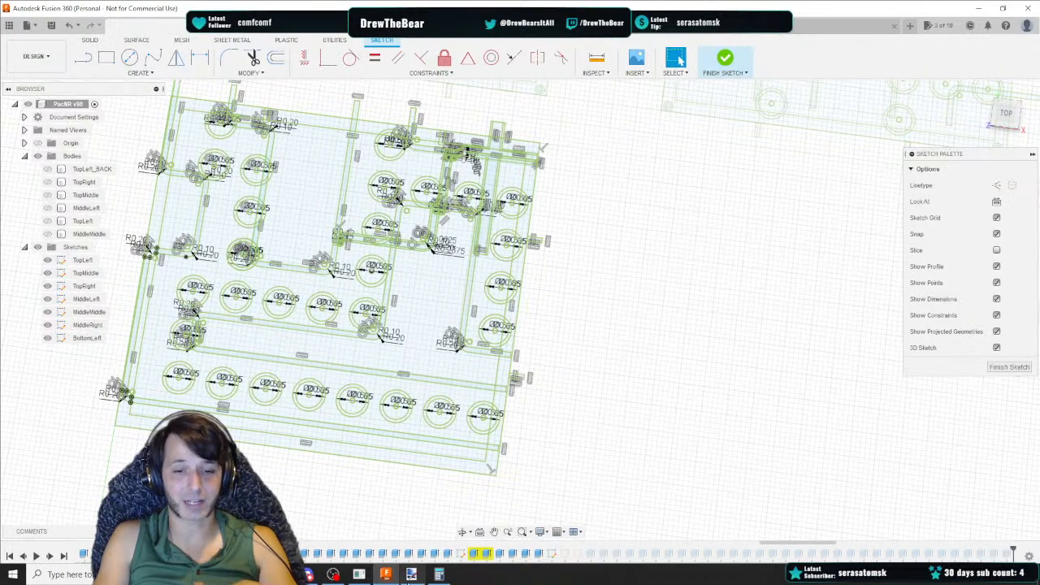
click(341, 574)
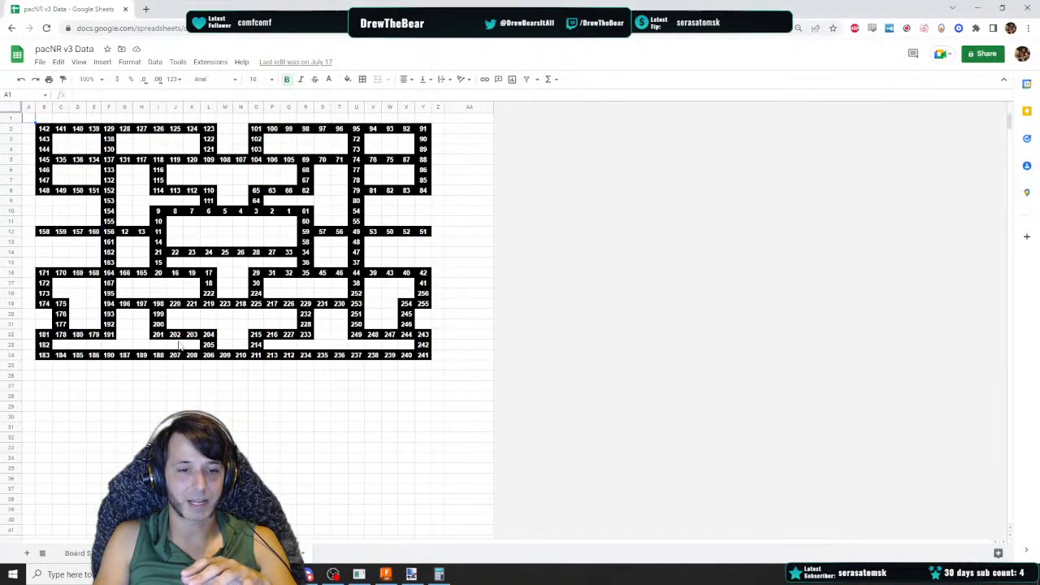
drag(44, 355, 163, 297)
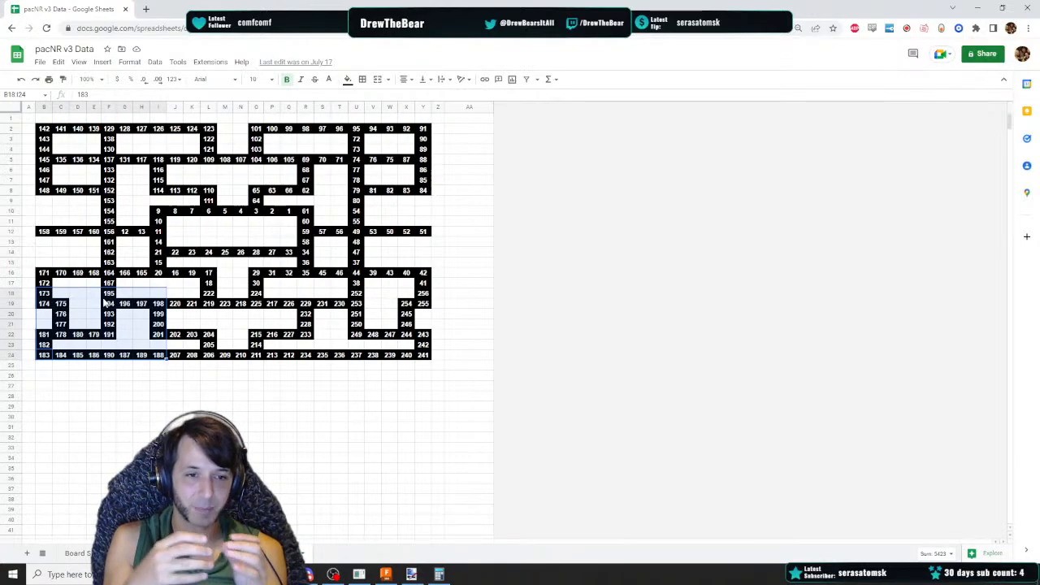
Return to the model and finish the BottomLeft sketch
click(386, 574)
scroll(316, 197, down, 2)
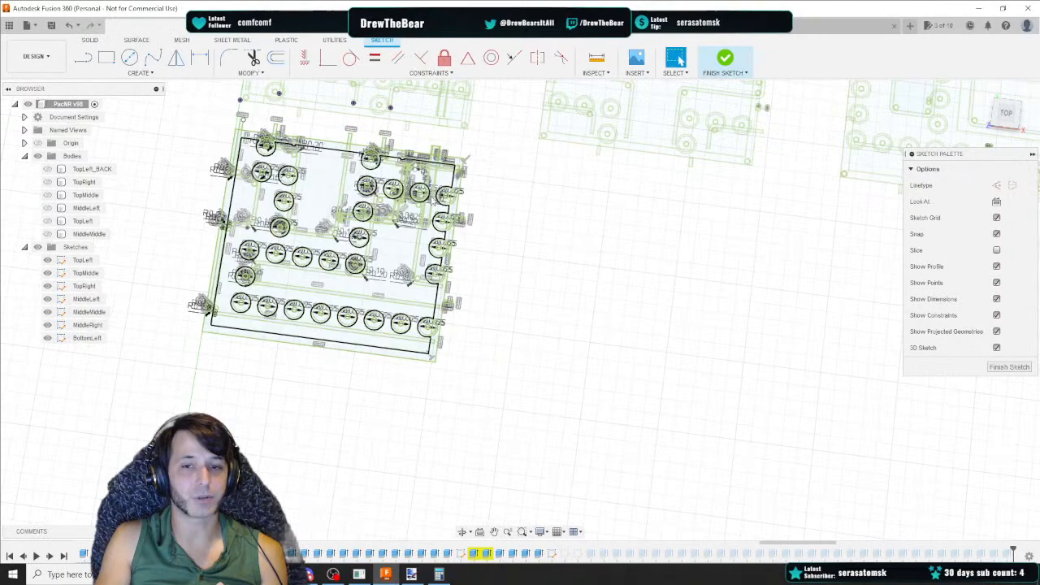
click(1009, 368)
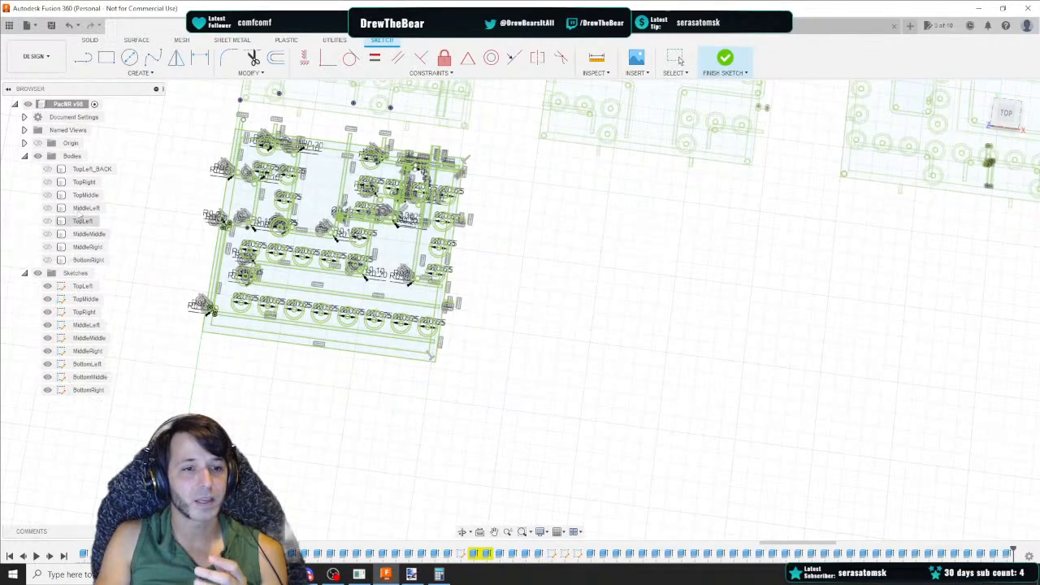
Show the MiddleLeft and MiddleMiddle bodies and hide the sketches to inspect the extruded panels in 3D
click(48, 209)
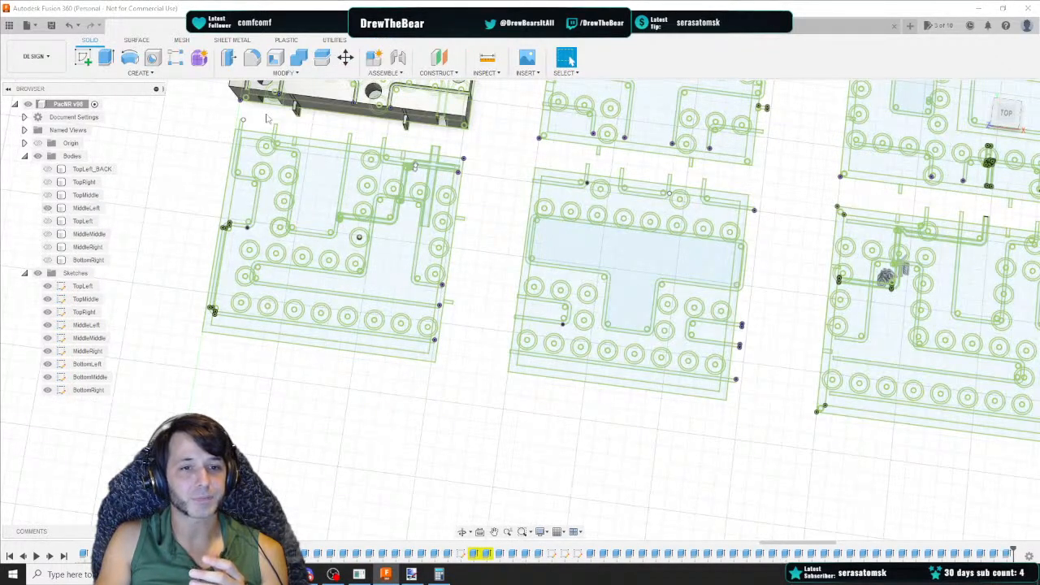
drag(1011, 112, 1009, 83)
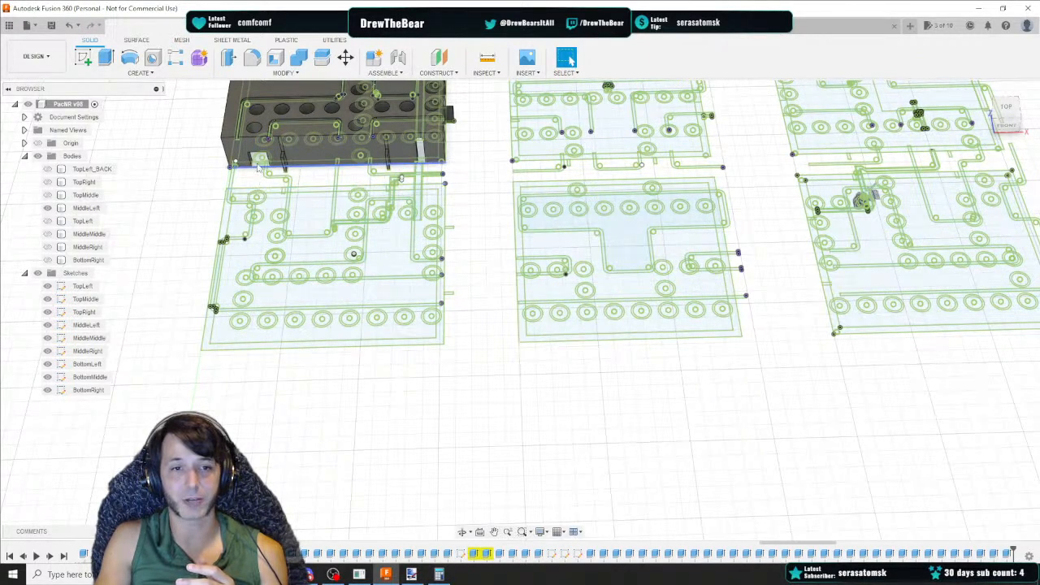
middle_drag(258, 166, 377, 226)
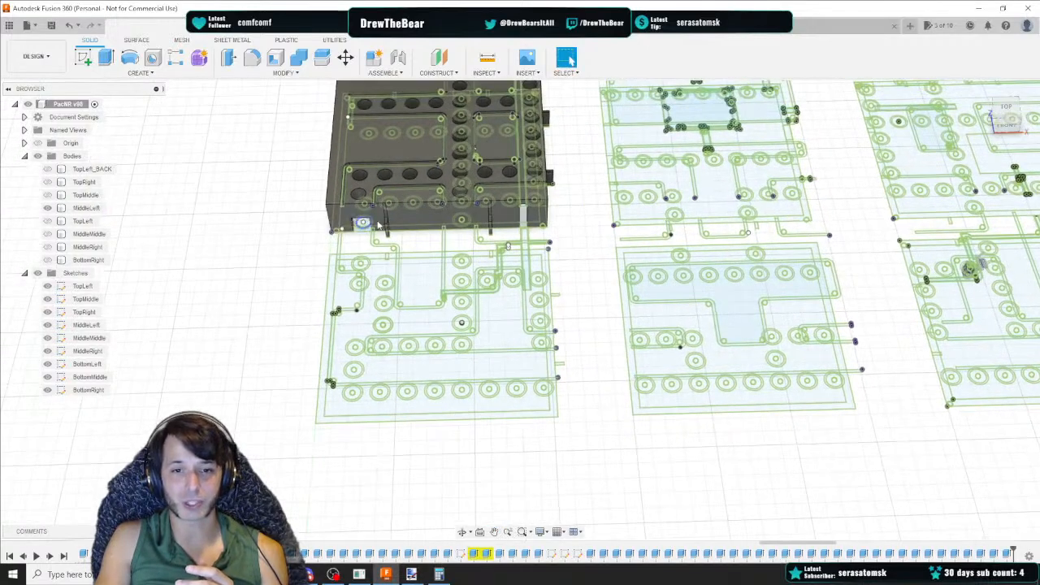
middle_drag(585, 229, 280, 280)
click(48, 234)
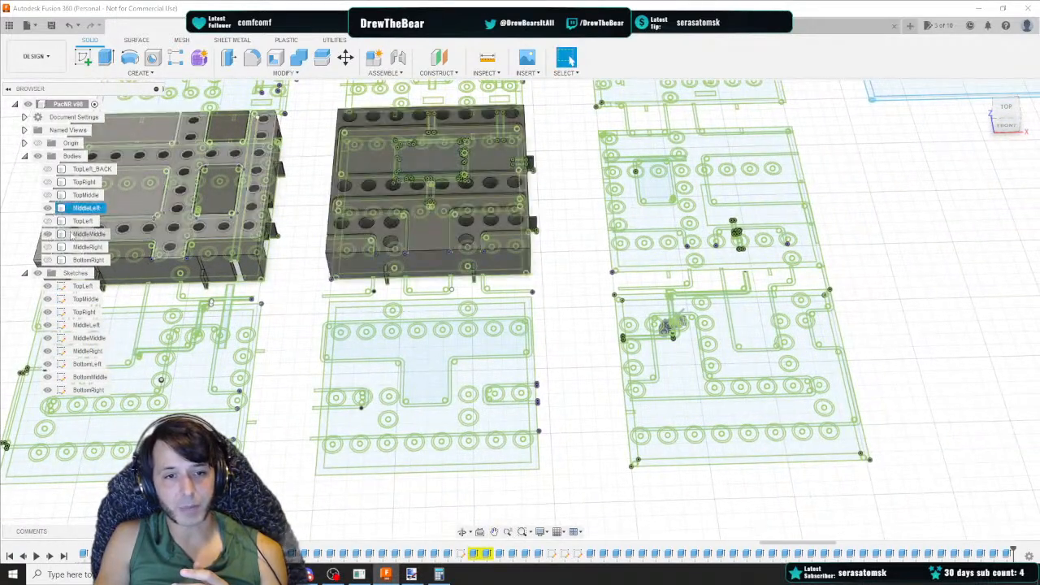
scroll(289, 233, up, 4)
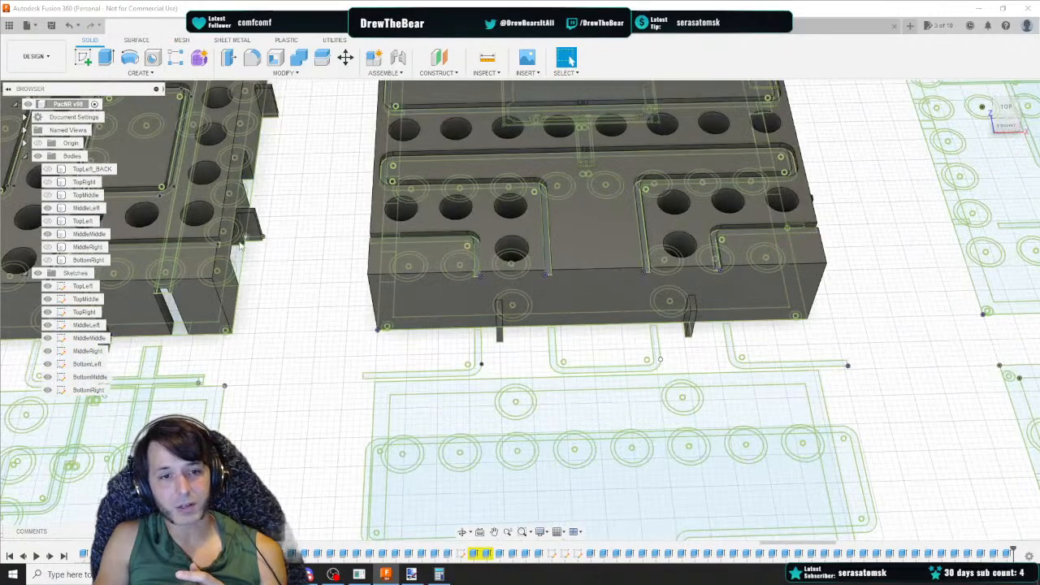
click(37, 274)
Inspect the panels from the top view and show the sketches again
mouse_move(1007, 120)
mouse_down()
mouse_move(978, 114)
mouse_move(967, 91)
mouse_up()
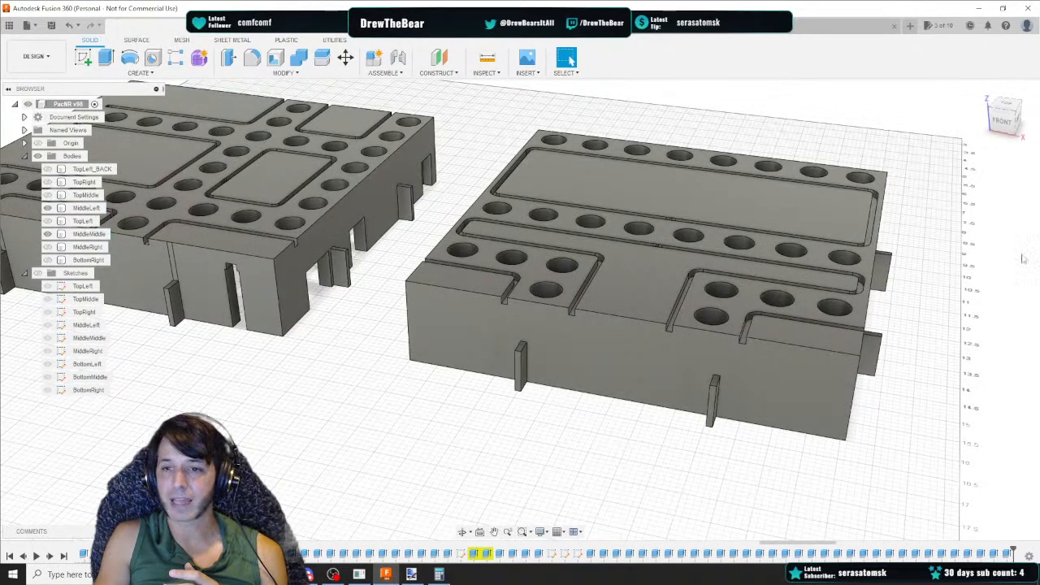
drag(1003, 124, 1035, 107)
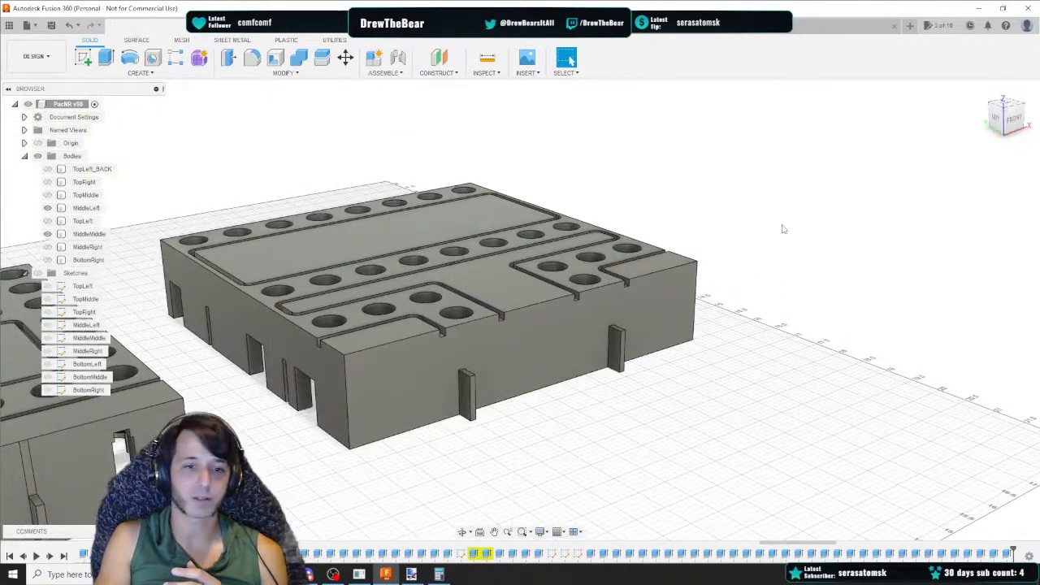
click(909, 219)
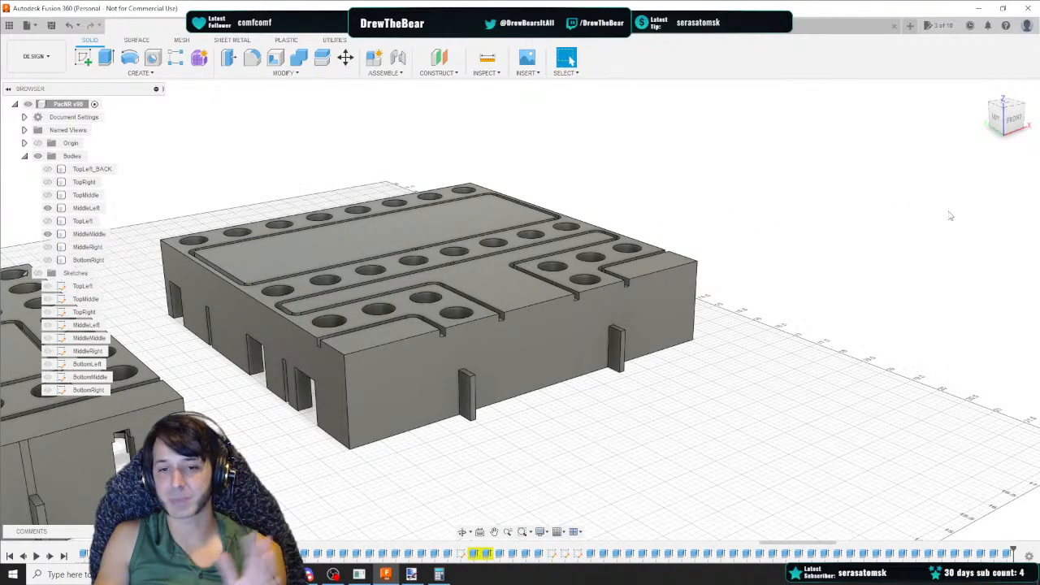
click(1009, 108)
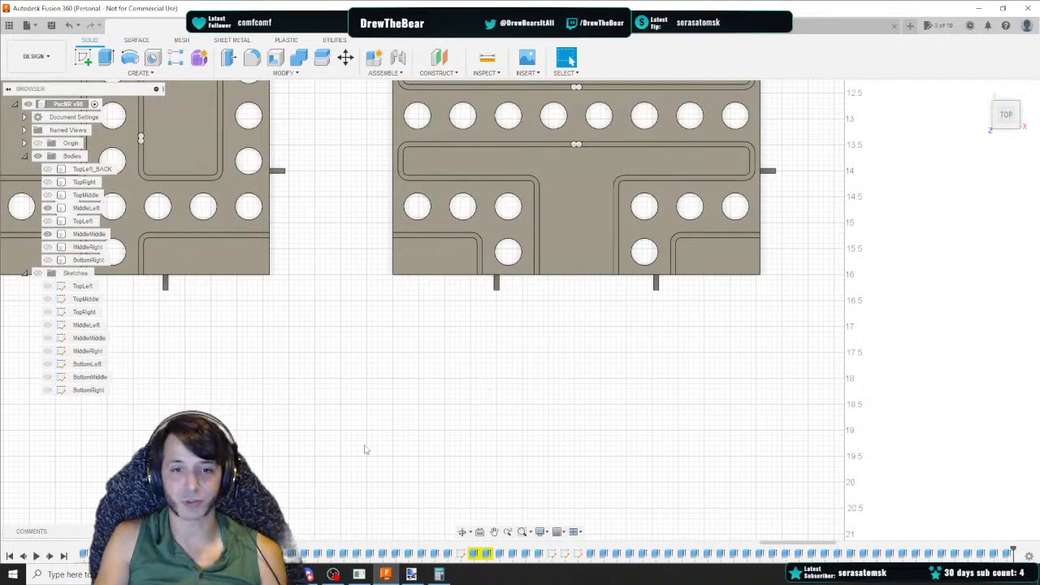
scroll(285, 446, down, 3)
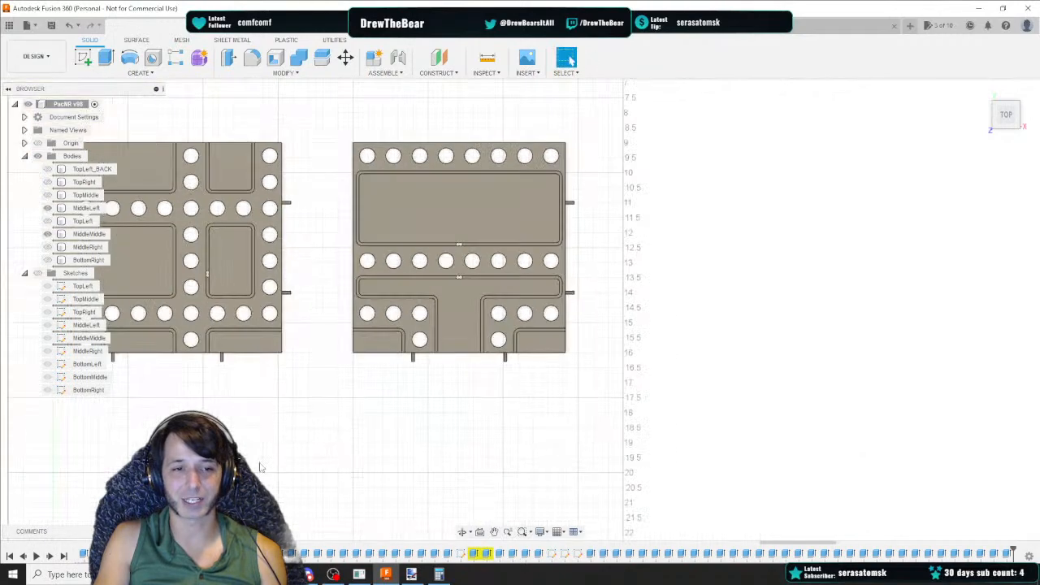
middle_drag(257, 440, 561, 307)
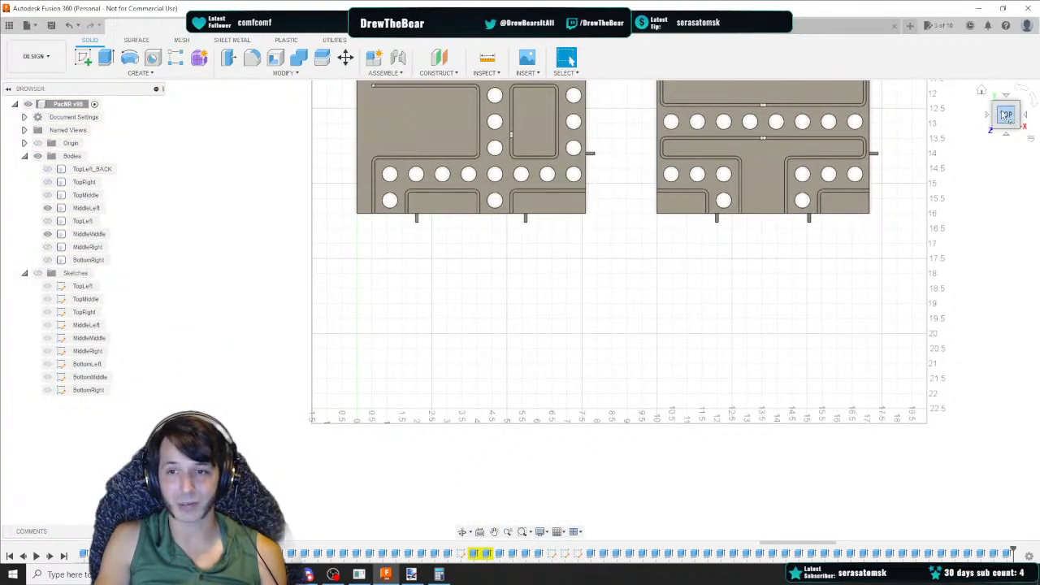
click(37, 273)
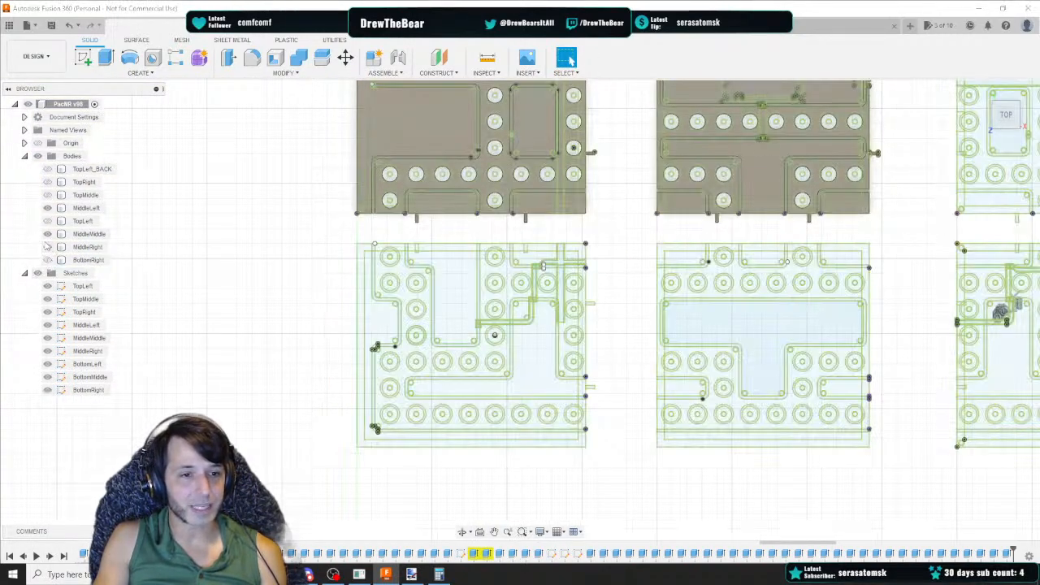
Open the BottomLeft sketch for editing and zoom to its top-left button circle
double_click(85, 364)
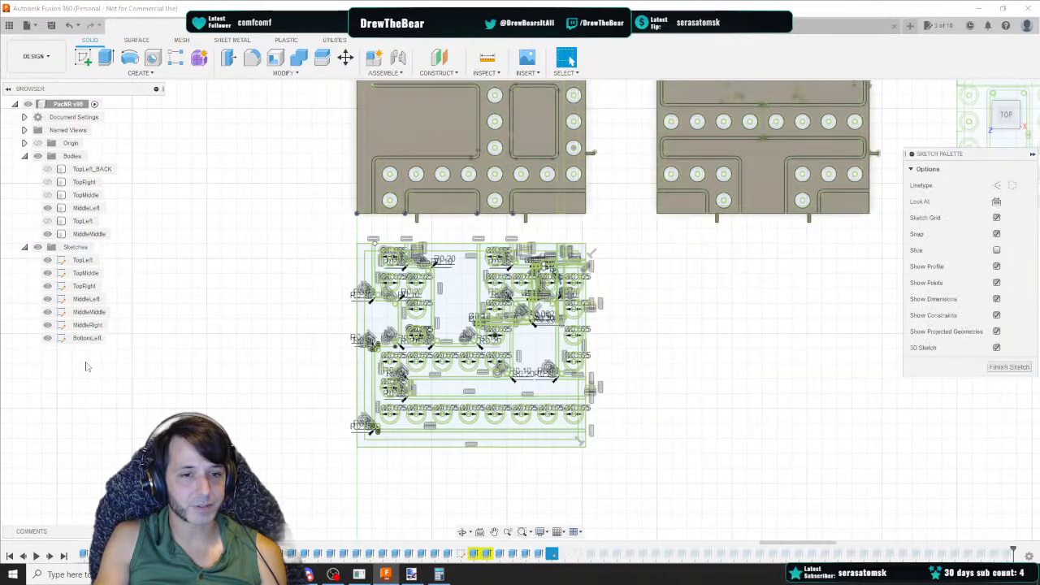
scroll(393, 265, up, 6)
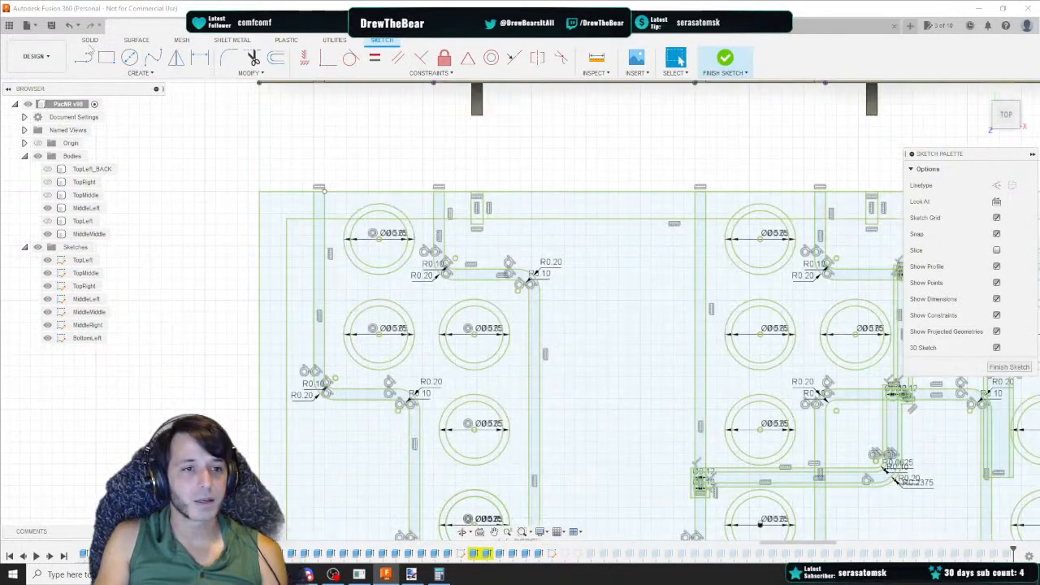
click(83, 57)
click(380, 237)
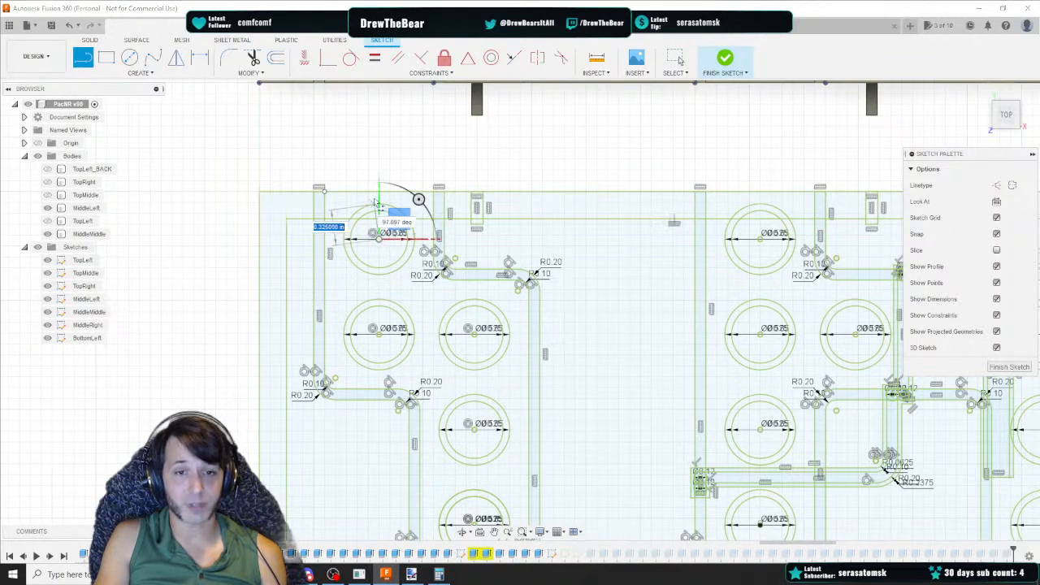
key(Escape)
scroll(388, 246, up, 2)
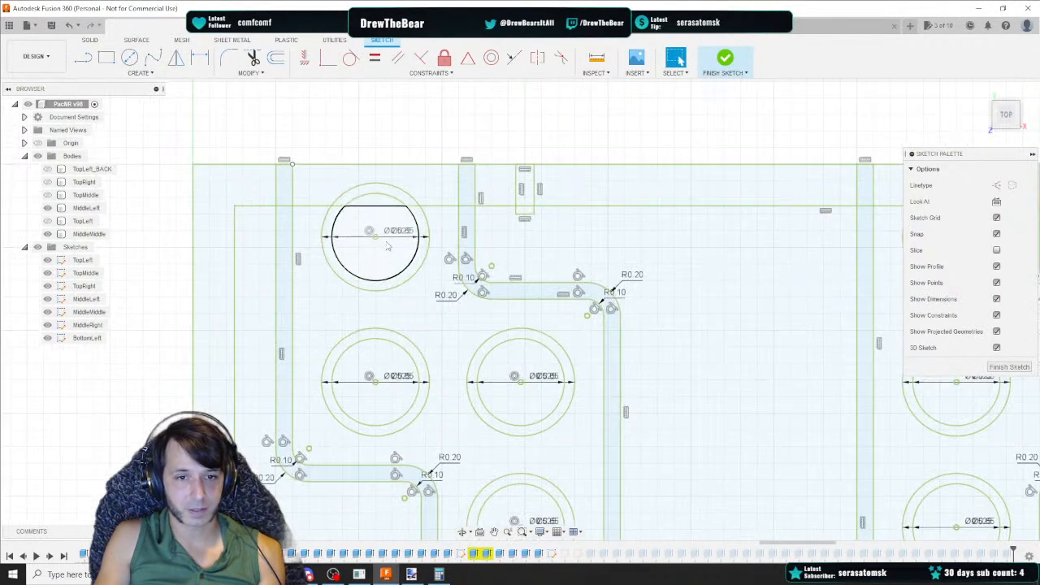
Draw a vertical line from the right end of the top-left circle up to the panel's top edge
key(l)
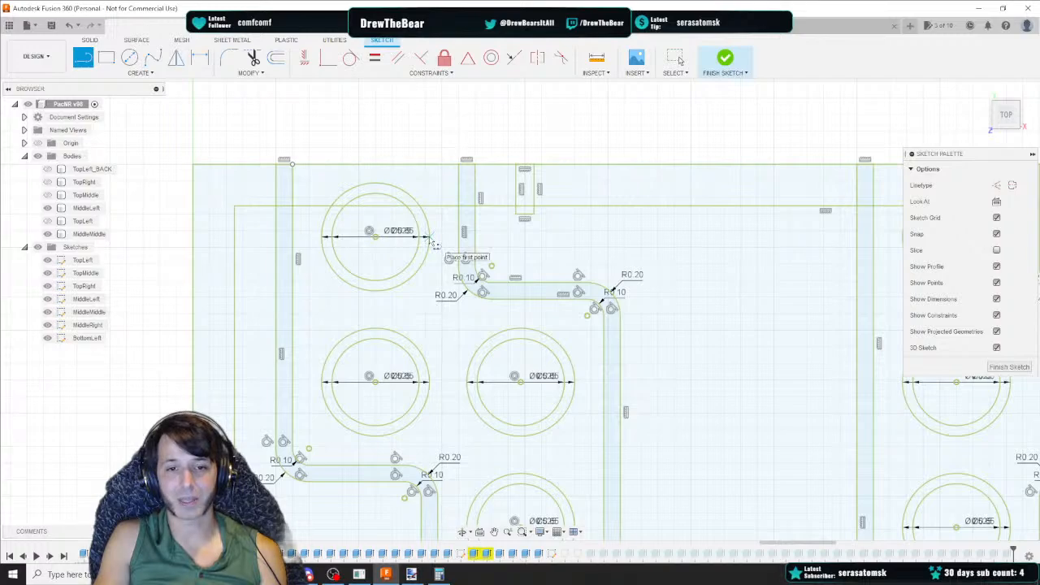
scroll(434, 245, up, 4)
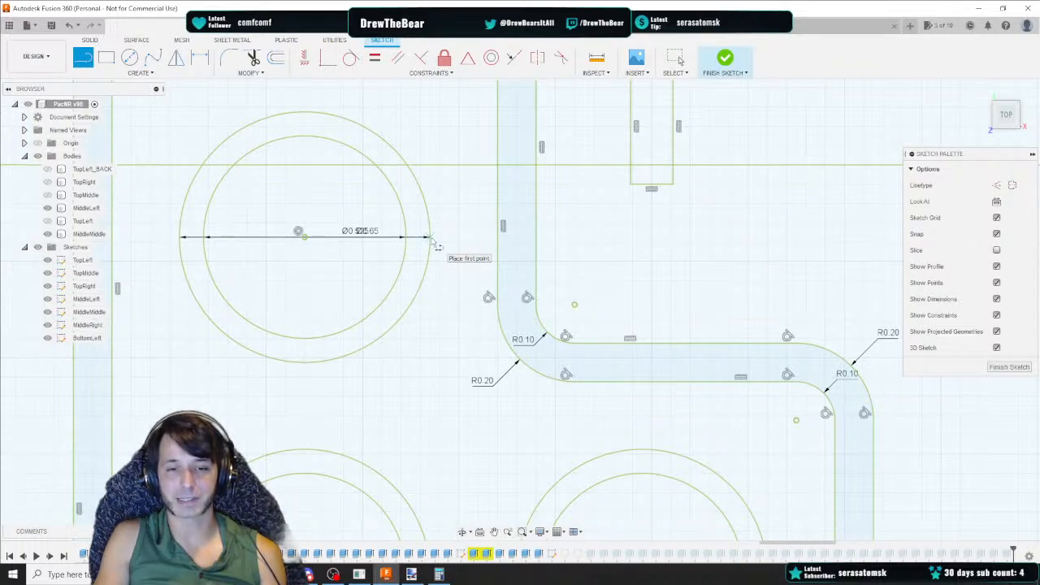
click(431, 238)
middle_drag(430, 93, 428, 178)
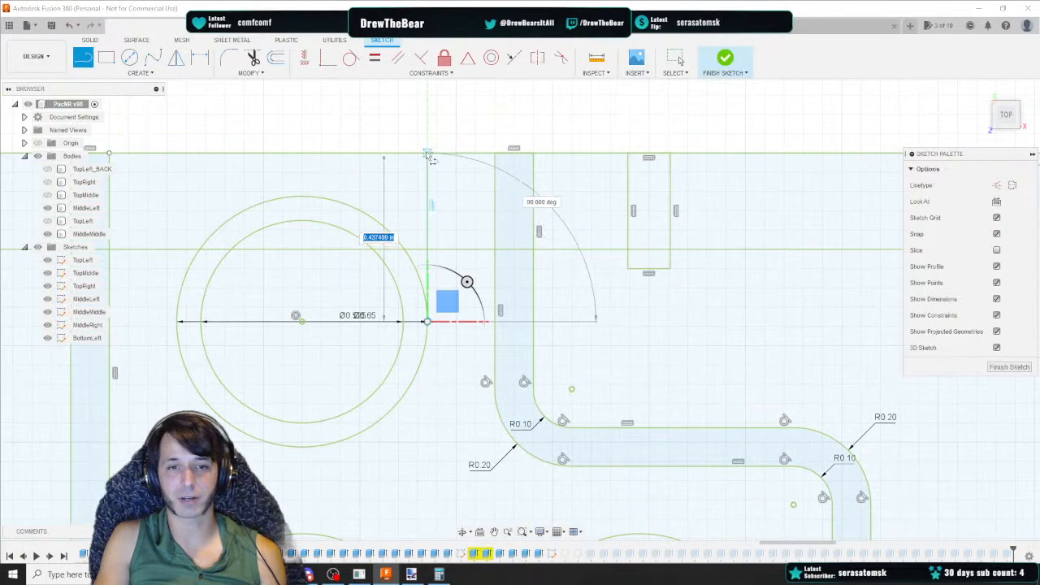
click(427, 154)
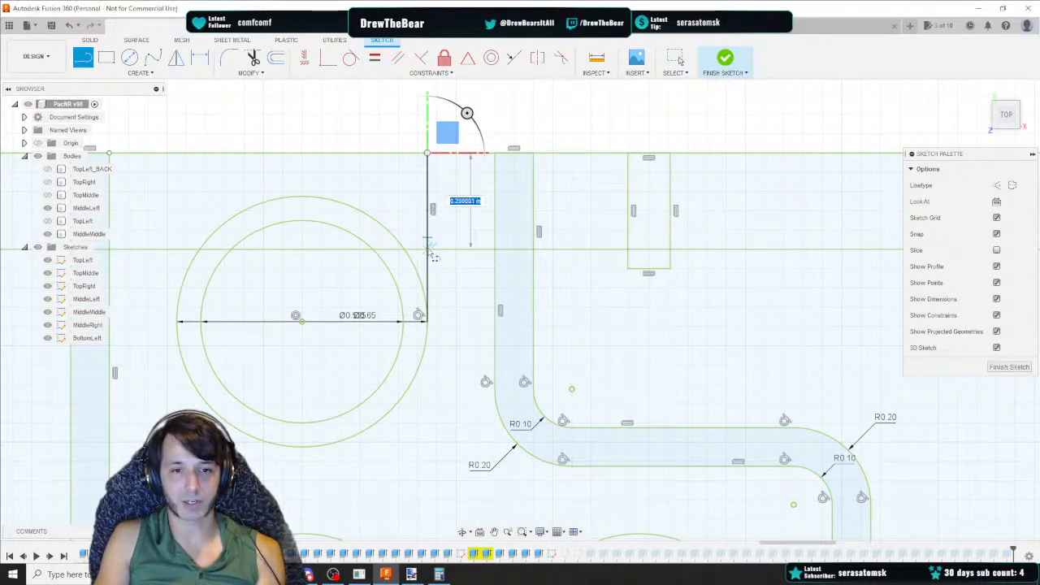
key(Escape)
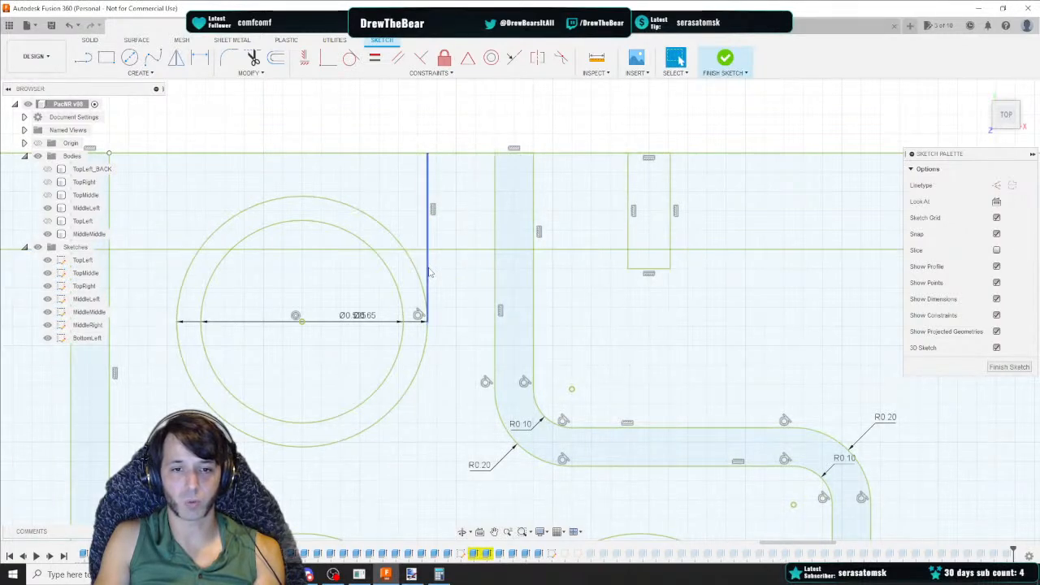
Delete the lower segment of the new vertical line inside the circle
click(429, 273)
key(Delete)
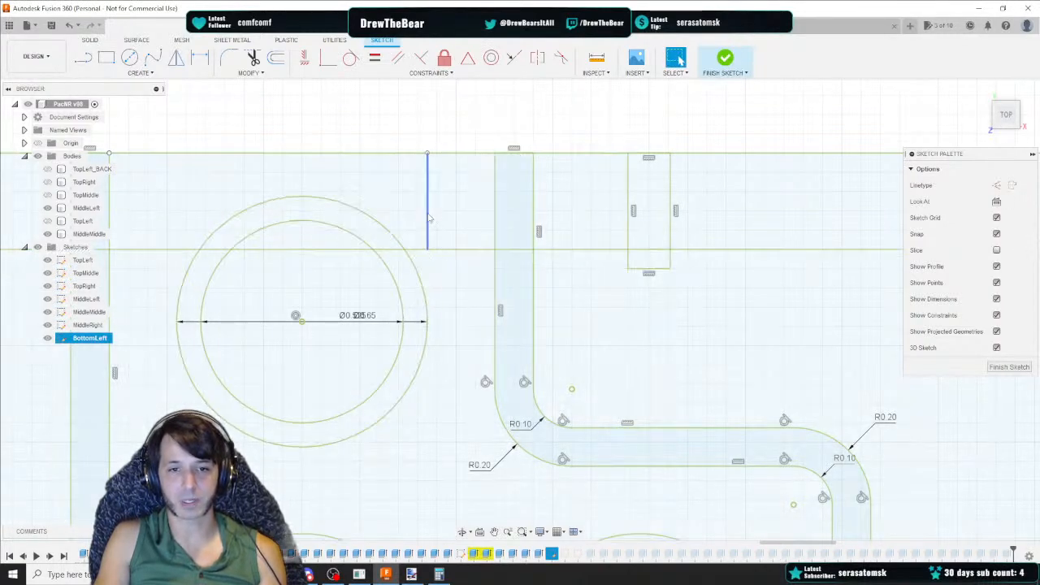
middle_drag(344, 174, 460, 174)
Draw a matching vertical line from the circle's left end up to the panel's top edge
key(l)
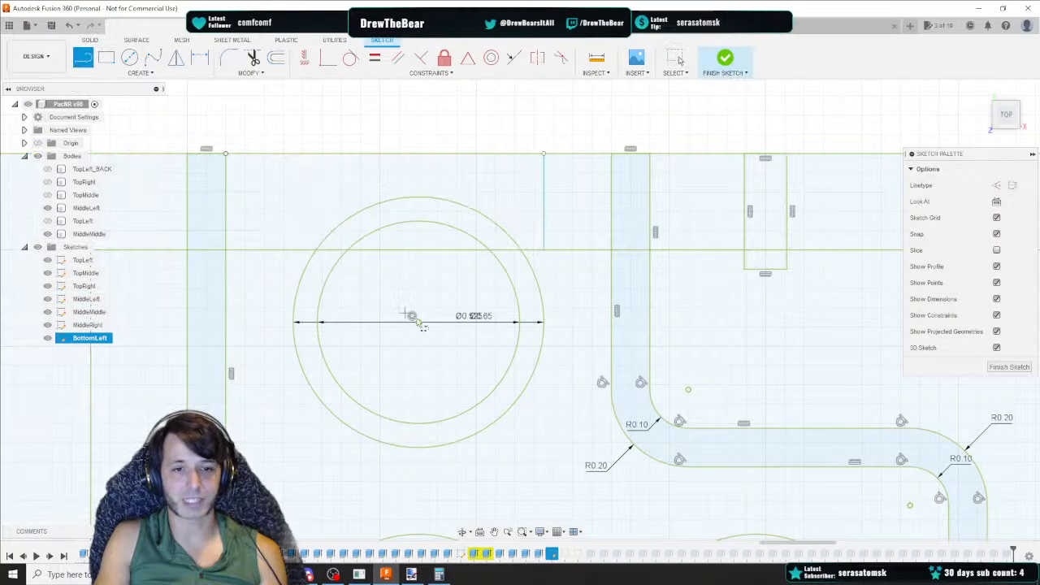
click(292, 322)
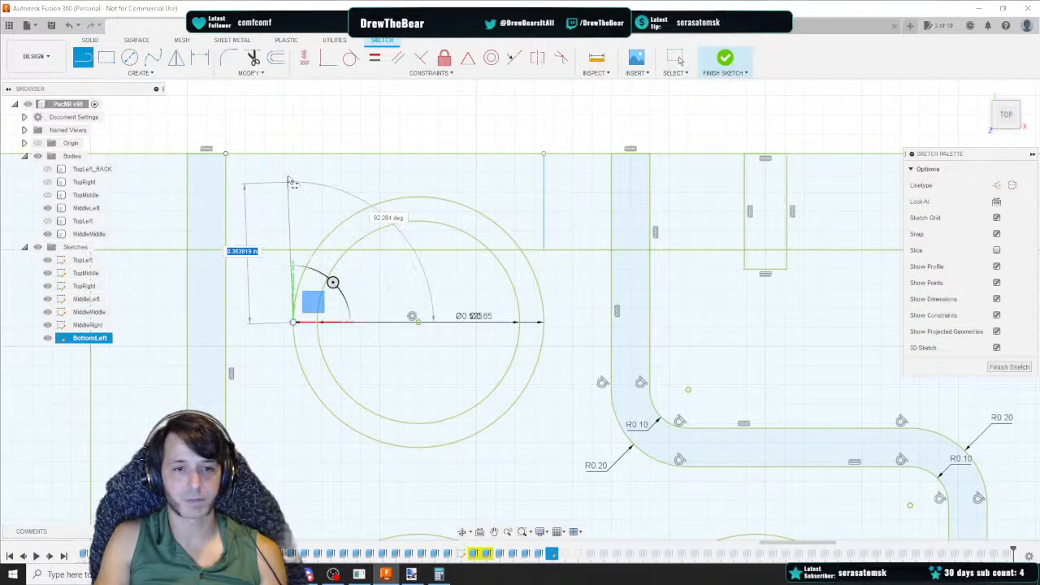
click(293, 154)
key(Escape)
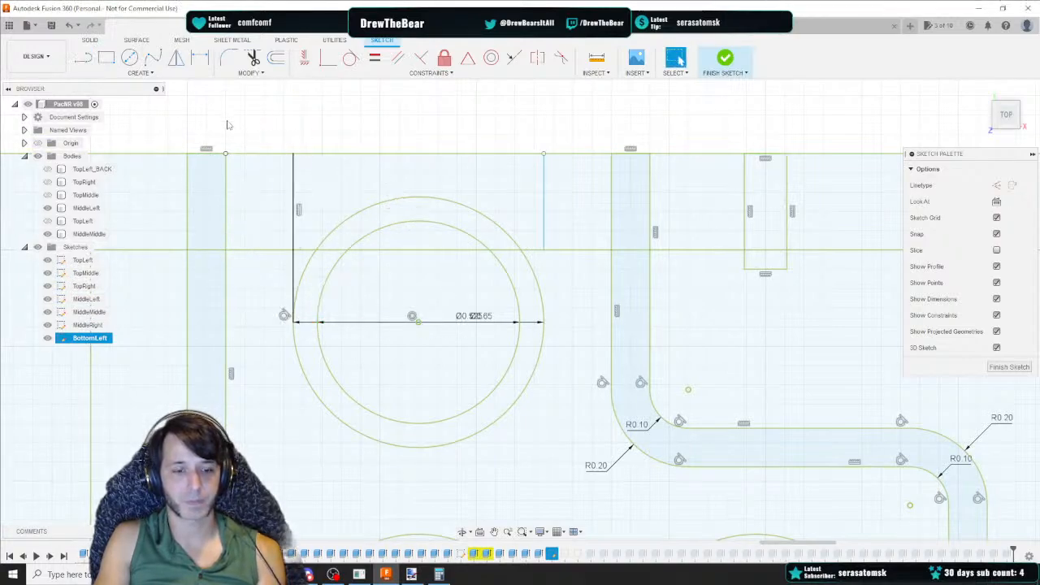
key(l)
click(292, 153)
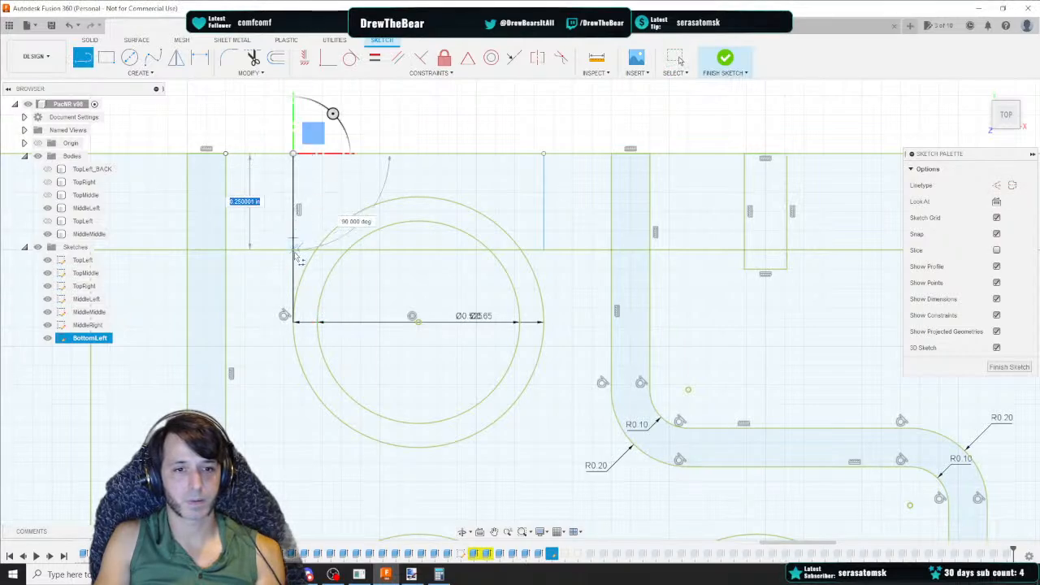
key(Escape)
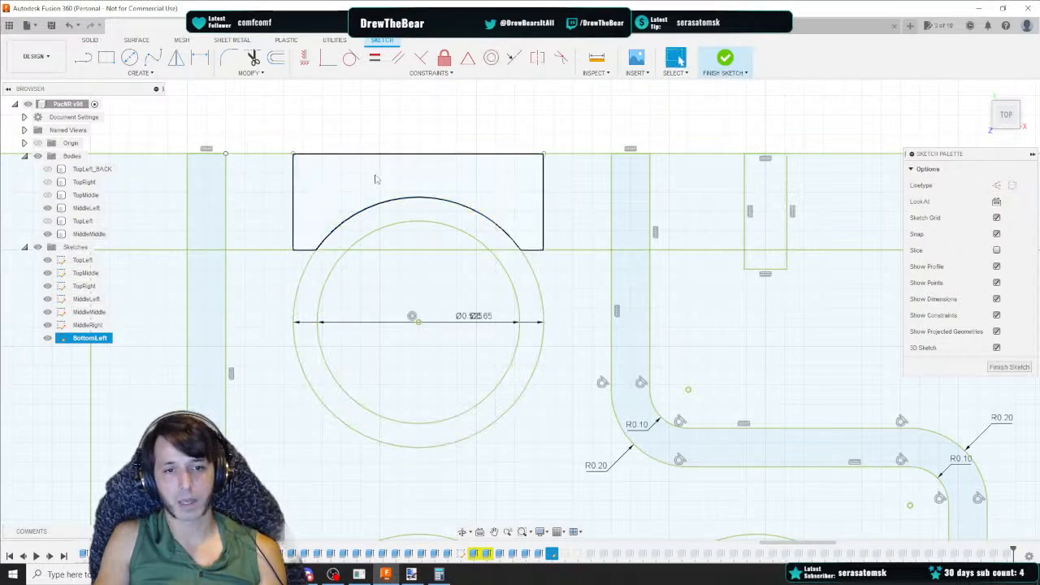
Select the two vertical lines beside the top-left circle and fix them in place
click(337, 180)
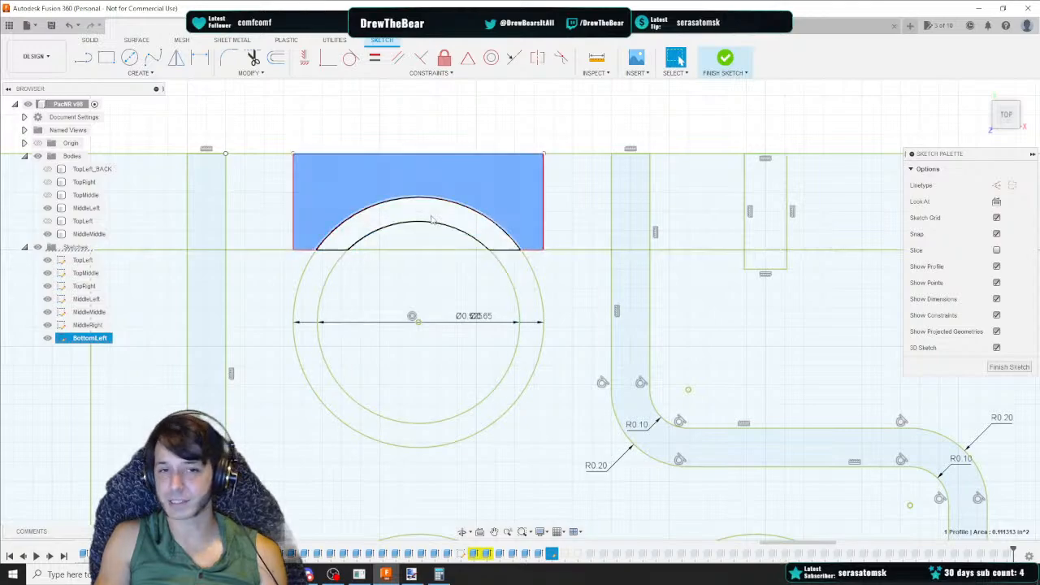
click(294, 189)
ctrl+click(545, 192)
right_click(545, 191)
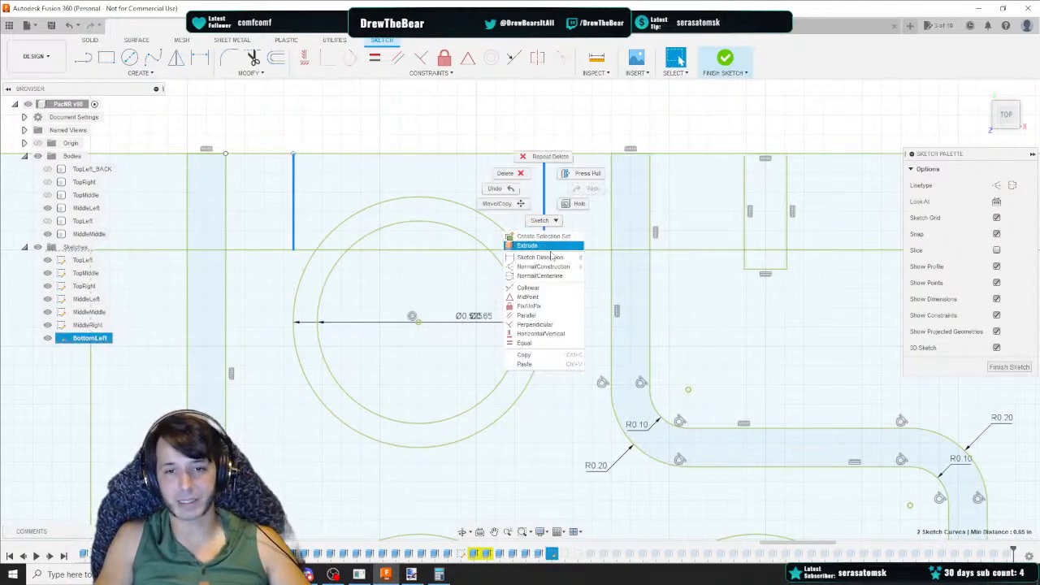
click(535, 306)
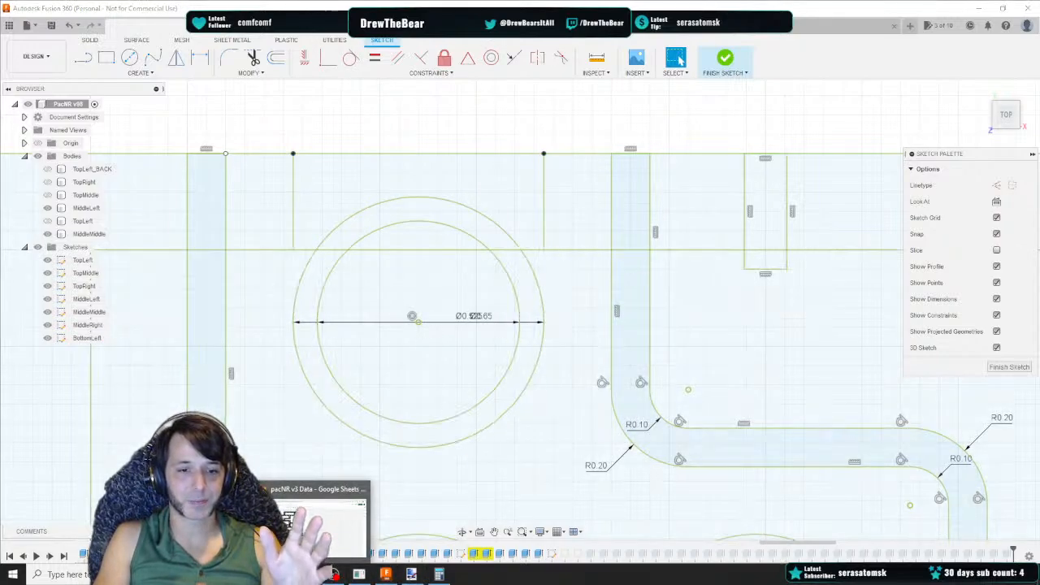
Review the button grid in the pacNR v3 Data spreadsheet against the BottomLeft sketch
click(307, 574)
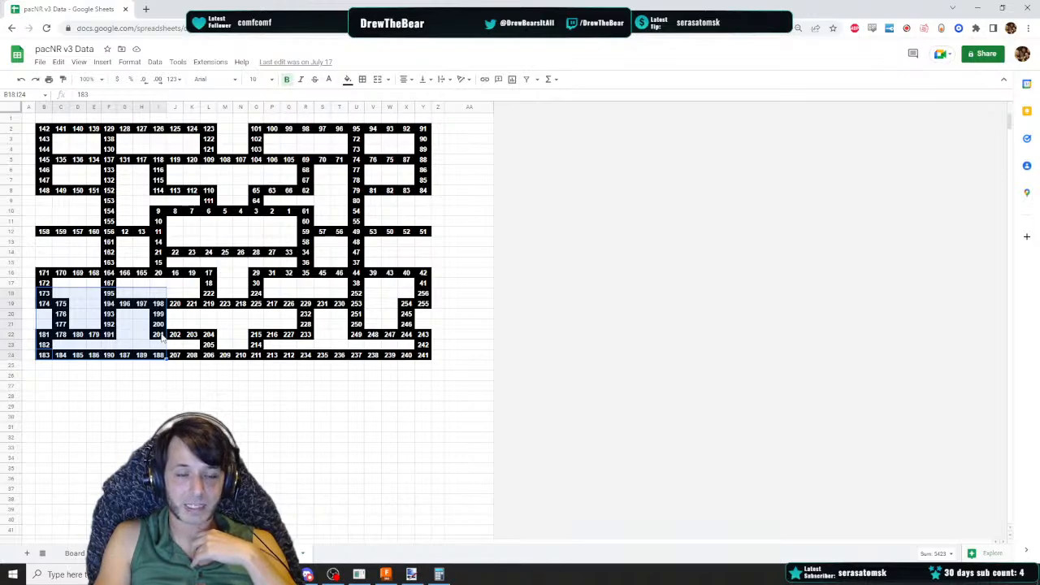
click(385, 574)
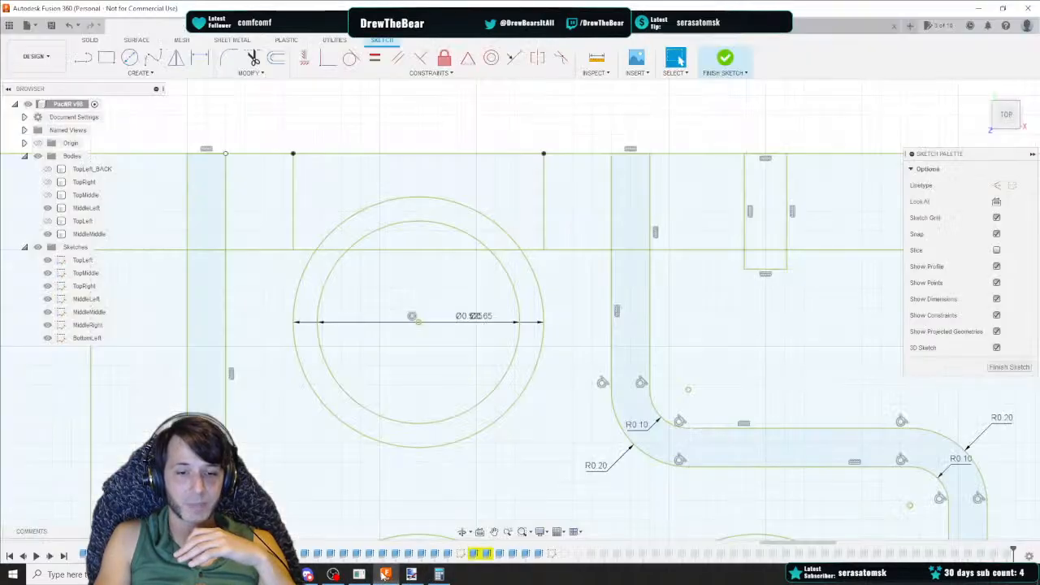
scroll(160, 330, down, 1)
middle_drag(451, 446, 296, 334)
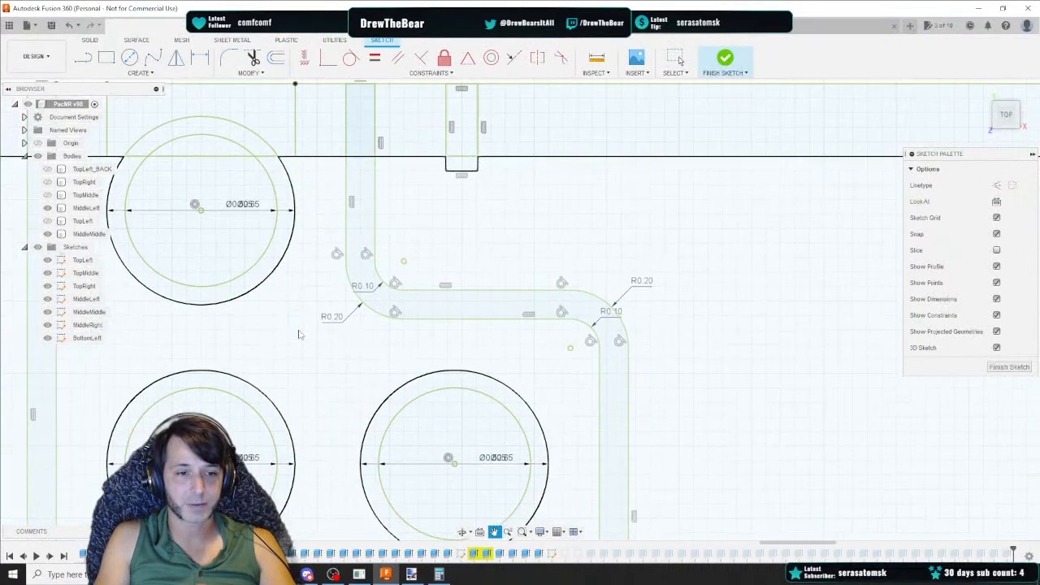
scroll(289, 337, down, 2)
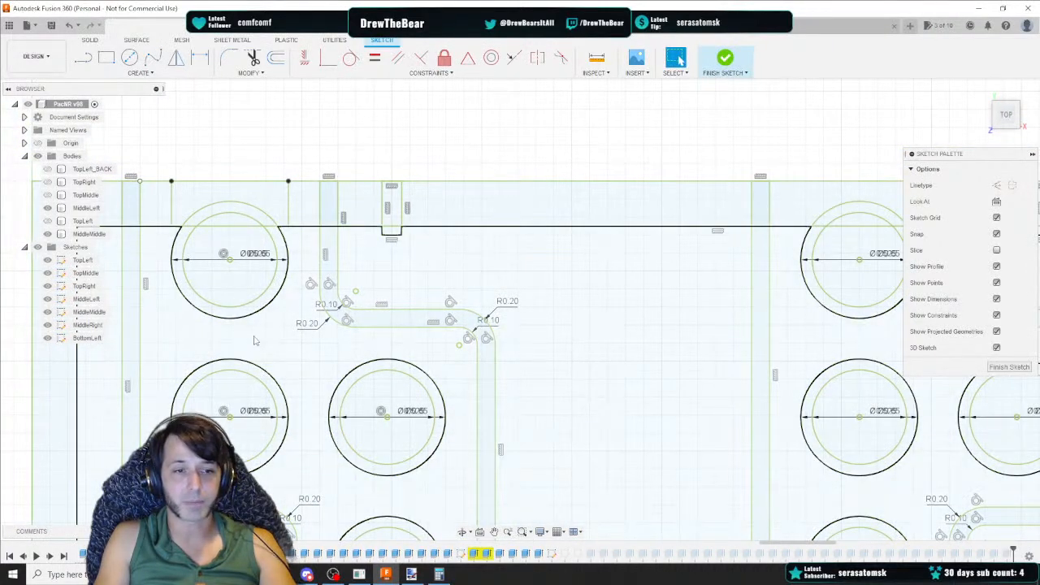
scroll(749, 323, down, 3)
click(995, 364)
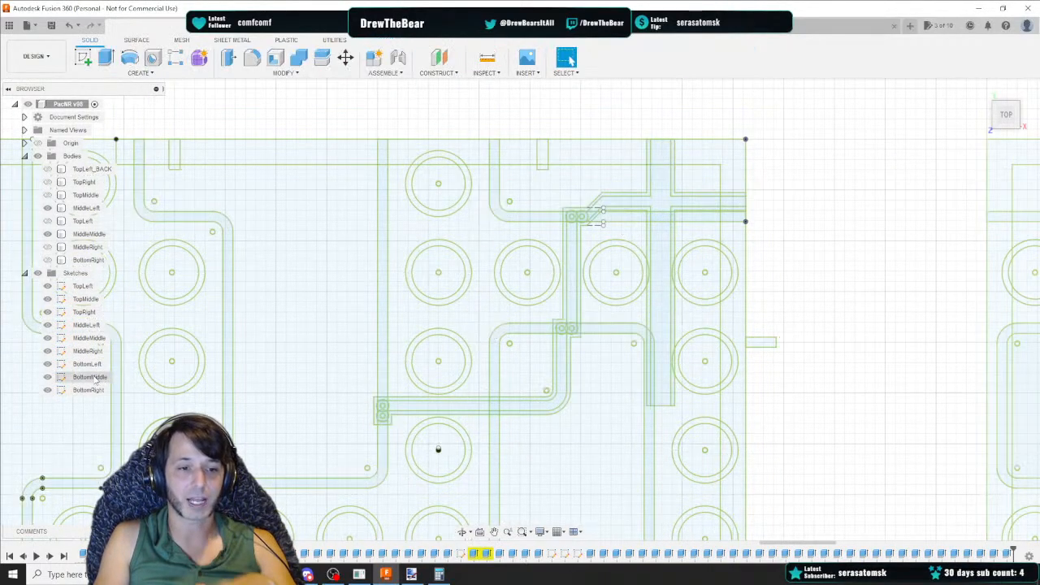
double_click(94, 377)
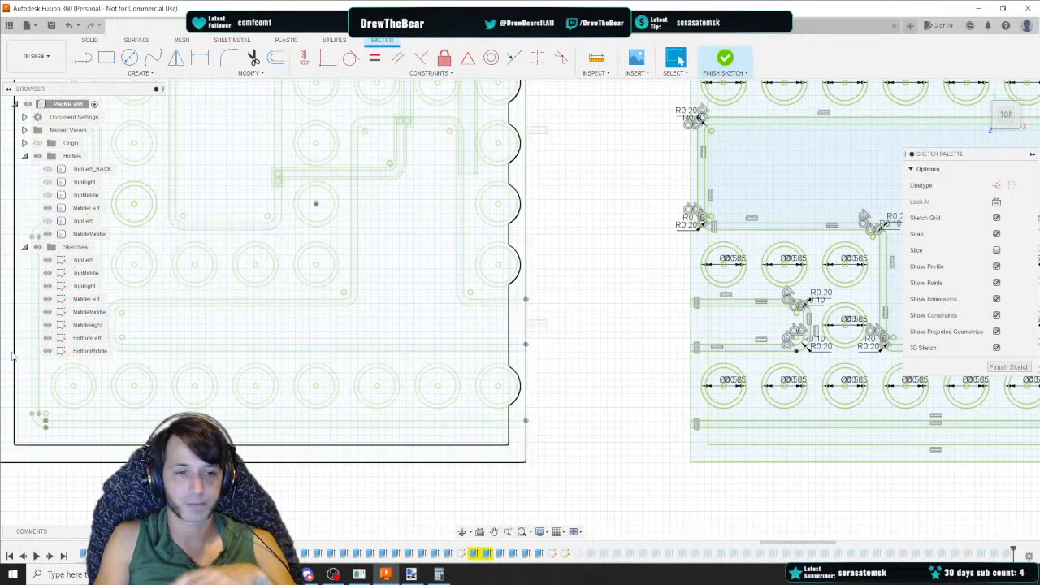
double_click(84, 340)
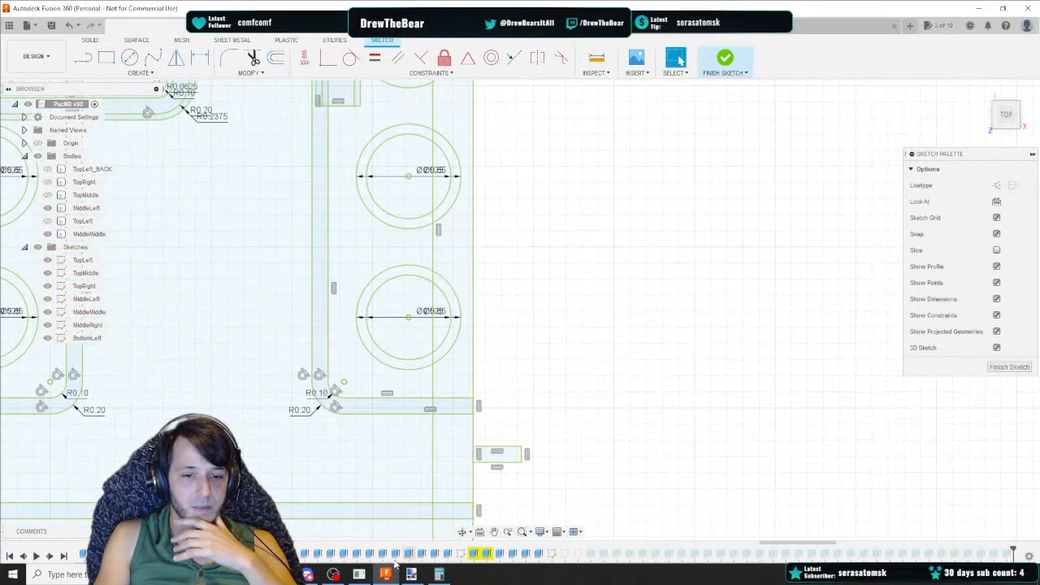
Compare the spreadsheet grid again with the circles along the sketch's right edge
mouse_move(340, 574)
click(317, 520)
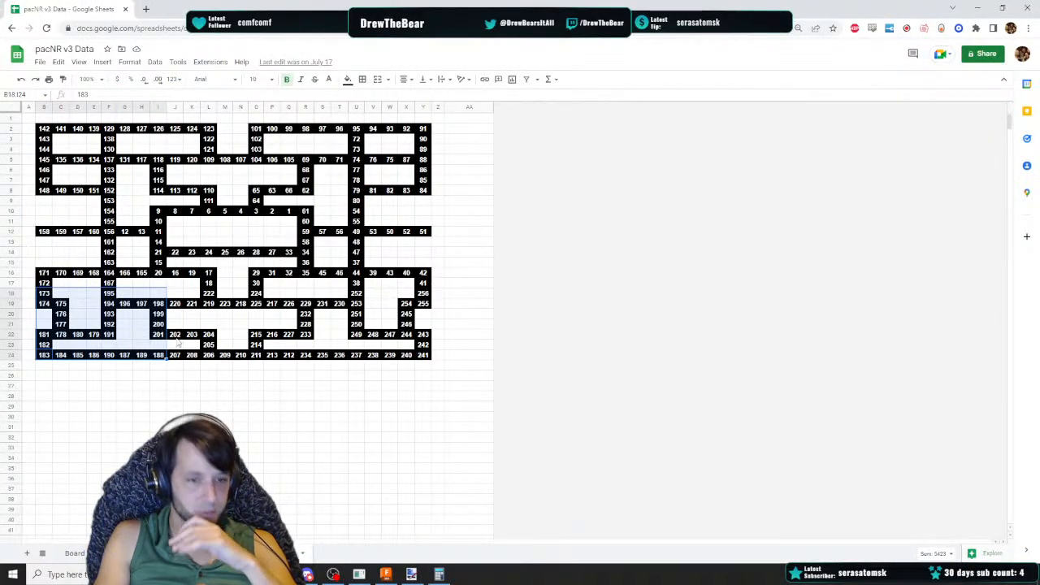
click(385, 575)
mouse_move(333, 575)
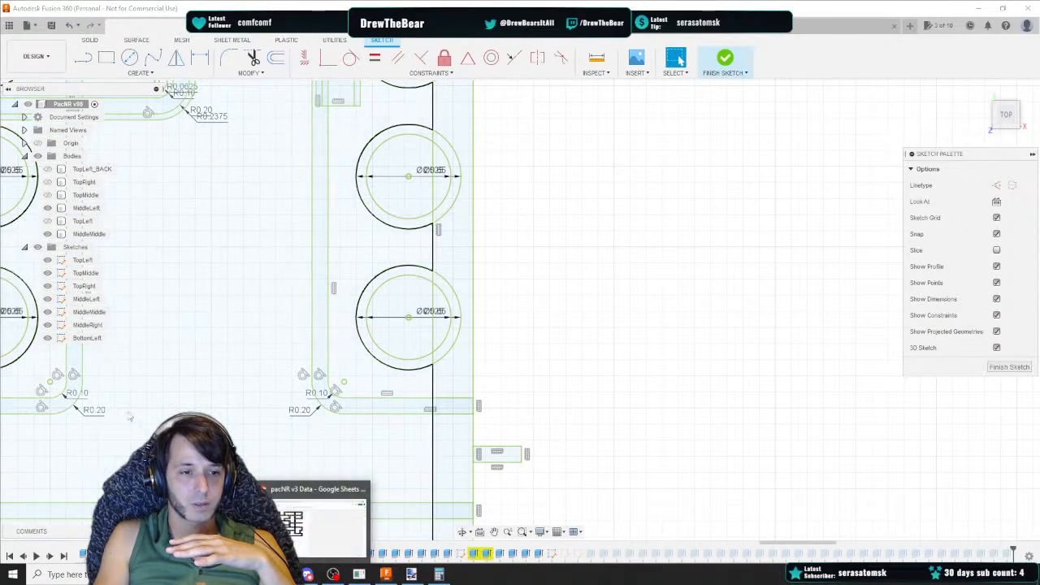
click(288, 520)
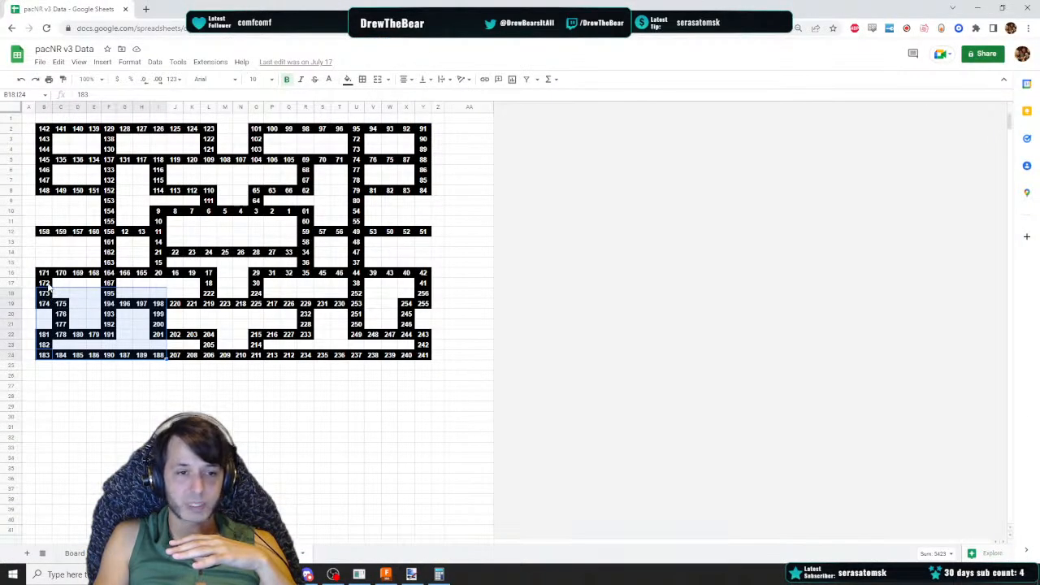
click(386, 575)
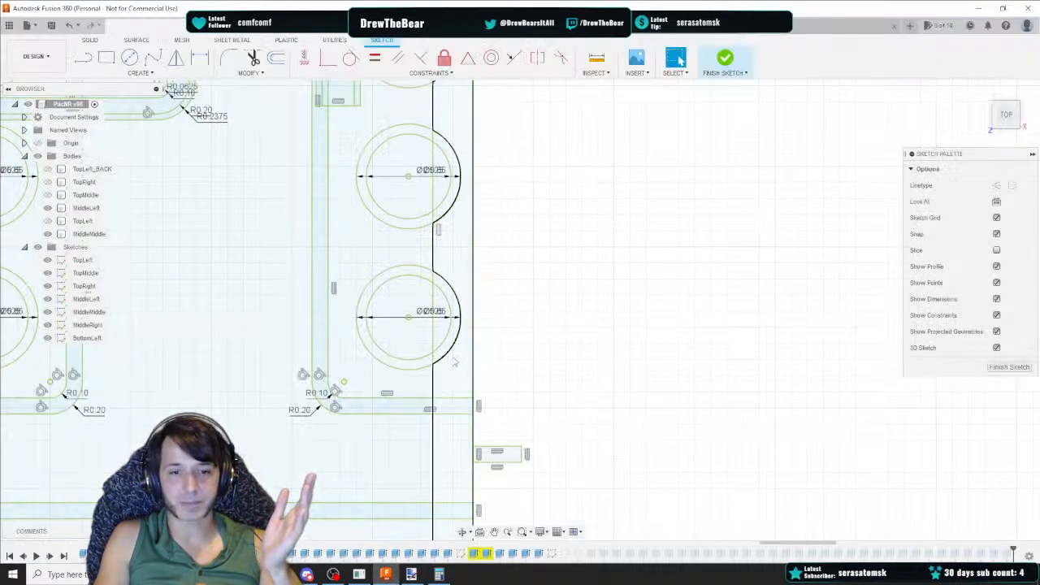
Draw a horizontal line from the bottom of the right-edge circle to the panel's right edge, deleting its inner segment
scroll(457, 359, down, 2)
middle_drag(524, 397, 417, 341)
scroll(367, 313, up, 2)
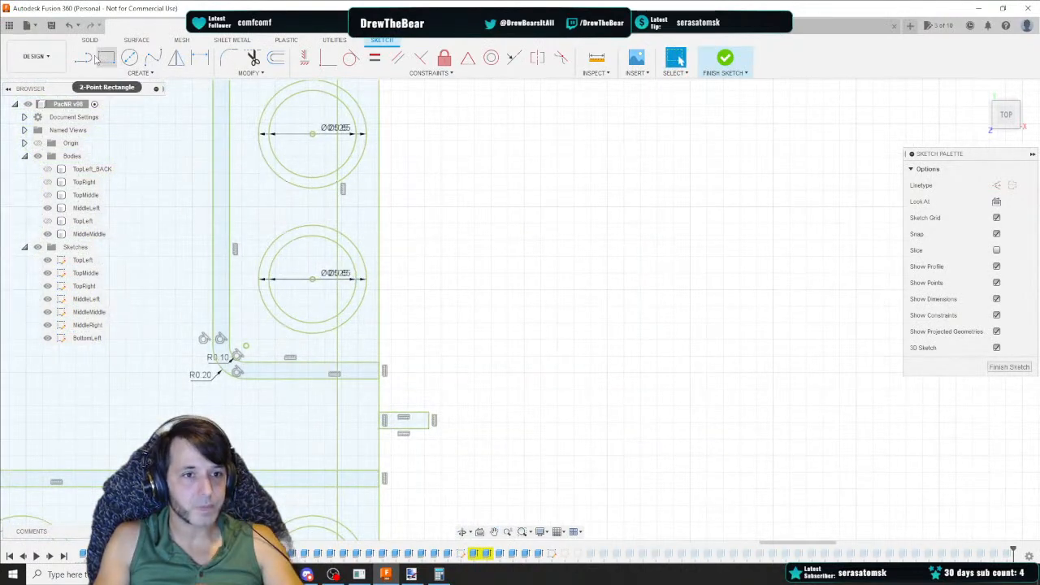
click(85, 58)
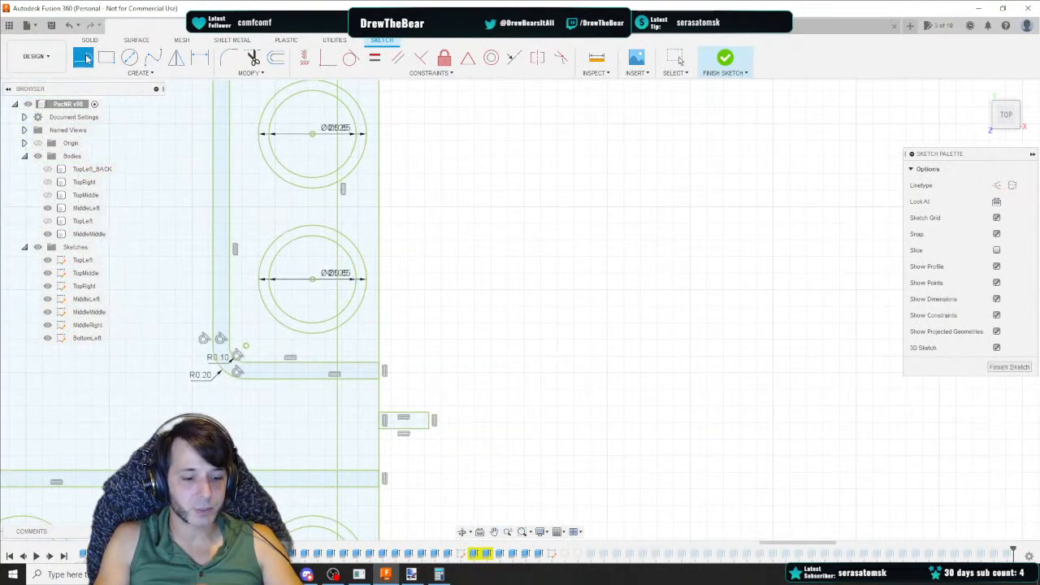
click(312, 333)
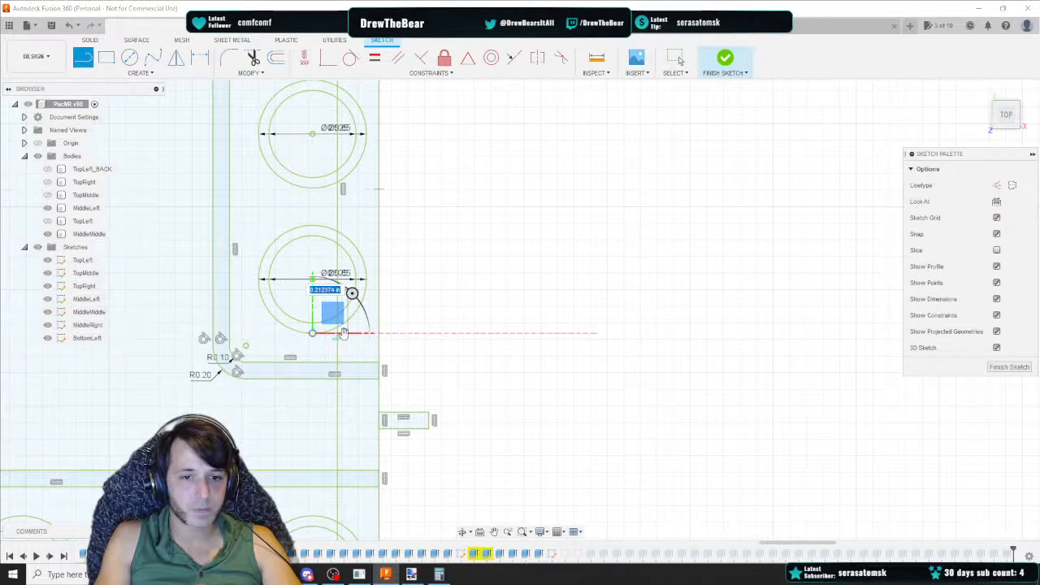
scroll(341, 335, up, 2)
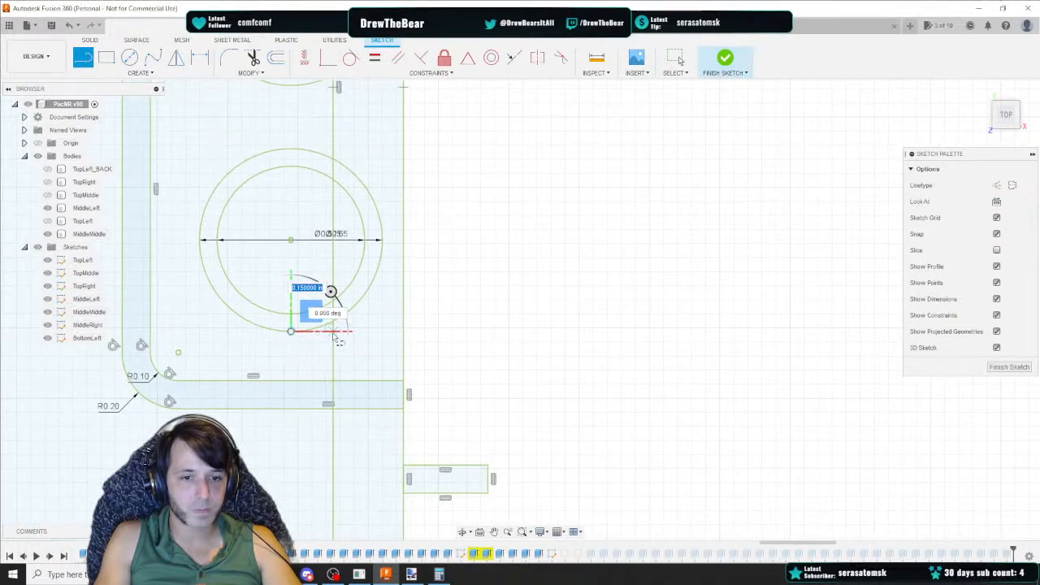
click(333, 332)
drag(333, 333, 411, 340)
click(405, 333)
key(Escape)
click(319, 330)
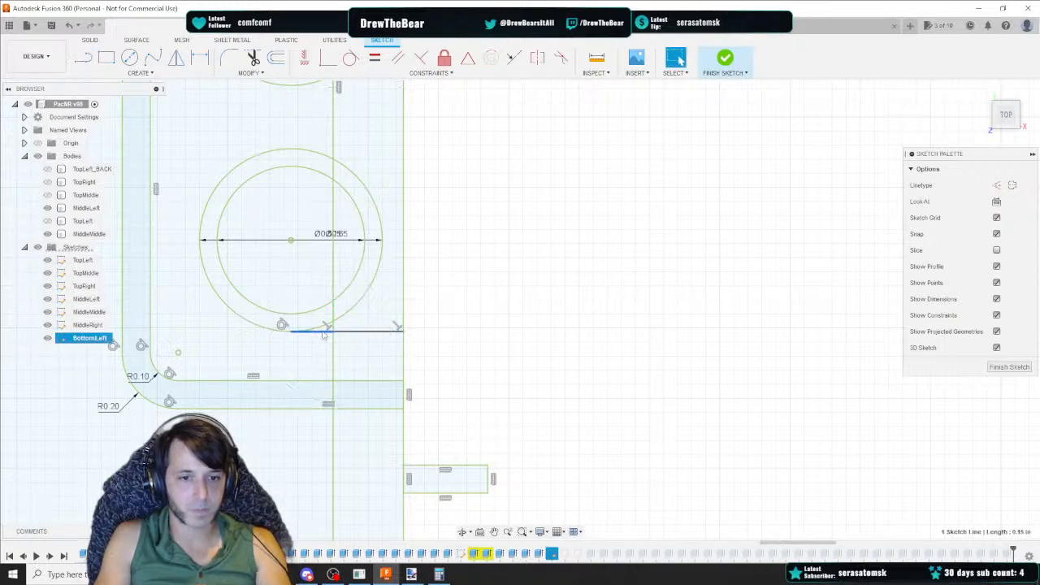
key(Delete)
Draw a matching horizontal line from the top of that circle across the channel line to the panel's right edge
key(l)
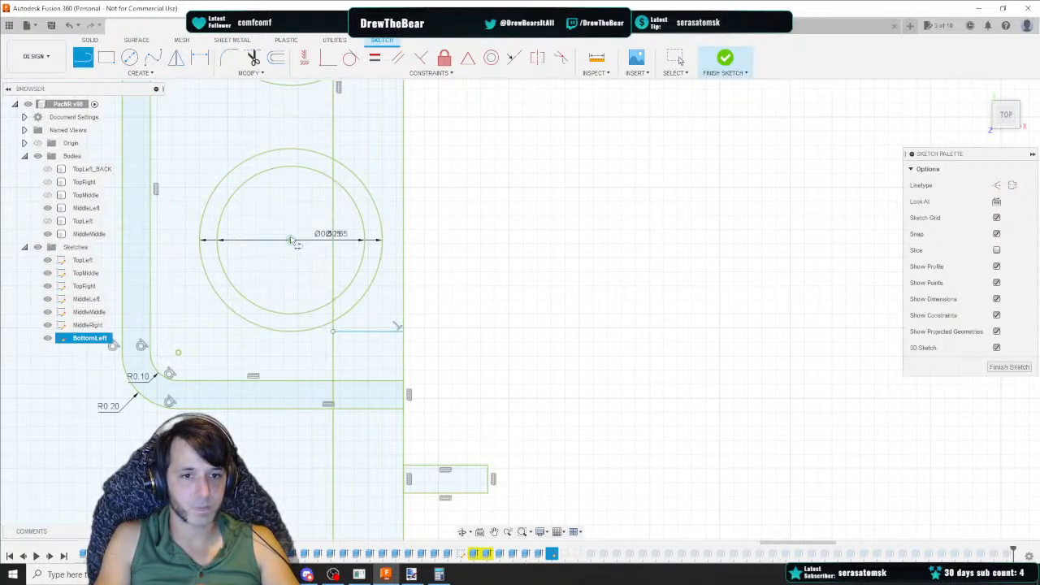
click(291, 149)
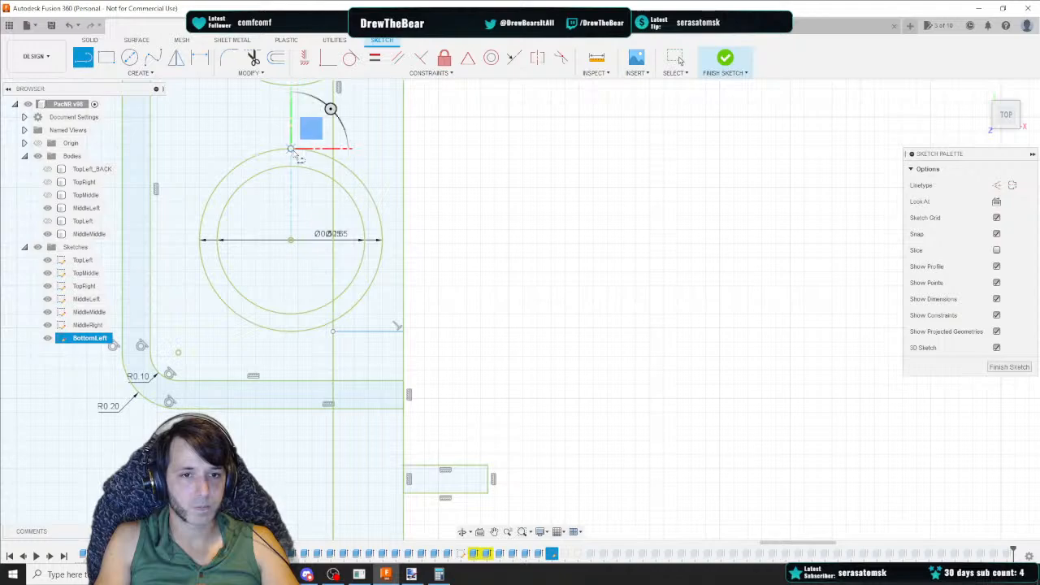
click(333, 150)
key(Escape)
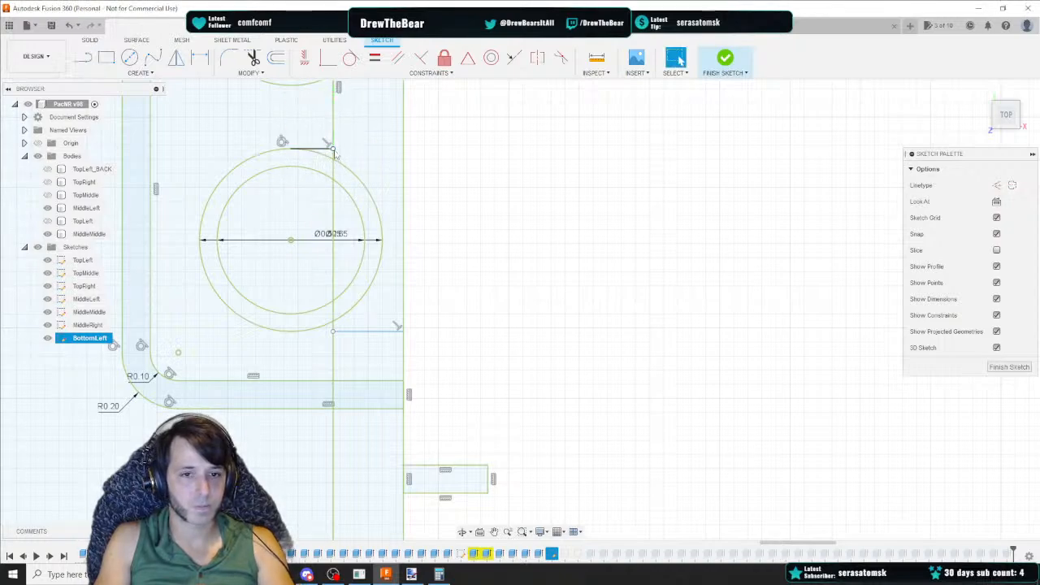
key(l)
click(333, 149)
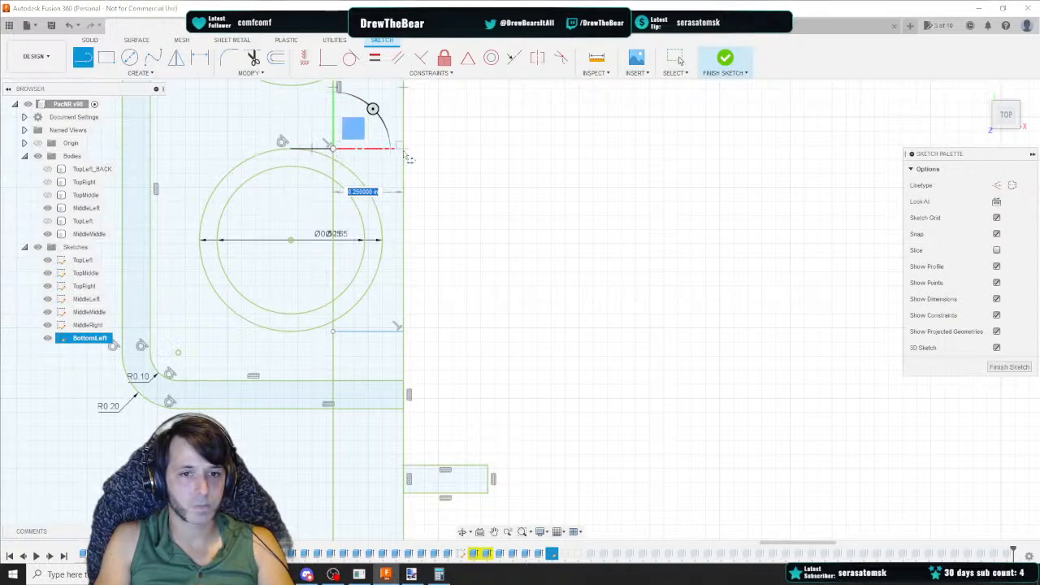
key(Escape)
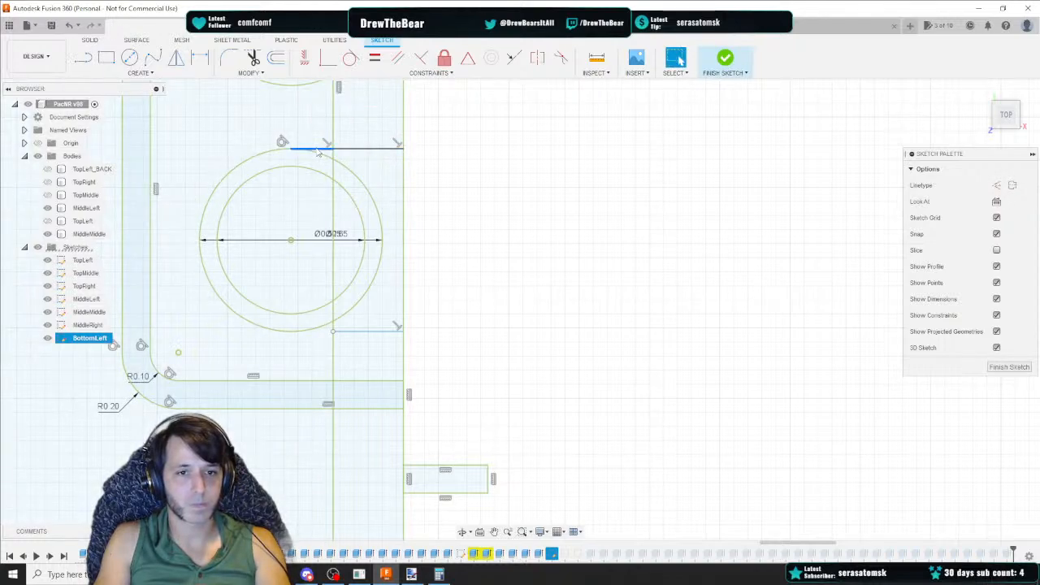
Select both new horizontal lines at the right edge and fix them in place
click(366, 149)
shift+click(367, 331)
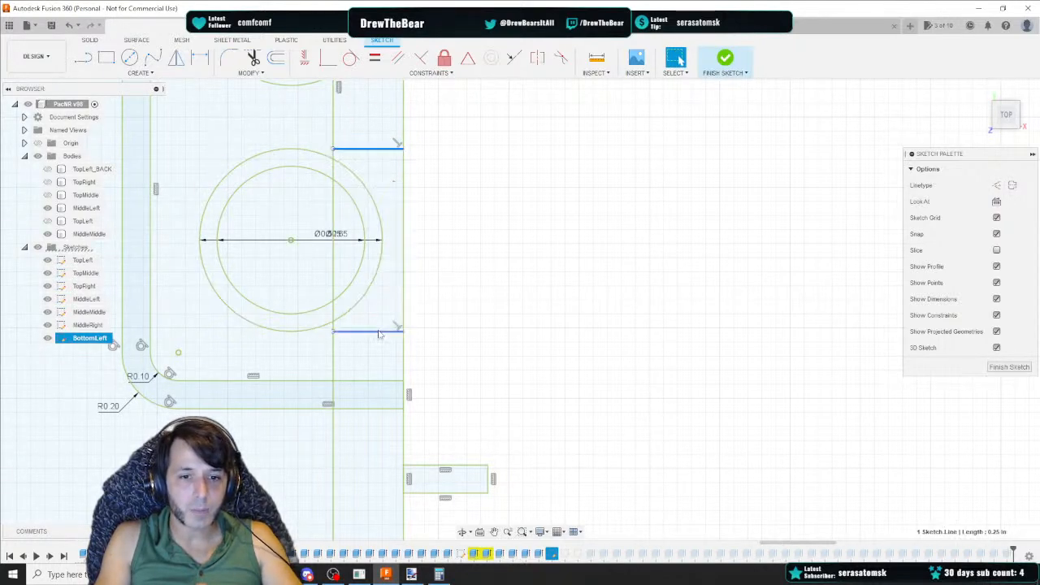
right_click(377, 333)
click(366, 447)
Review the sketch and the extrude steps table in the pacNR v3 Data spreadsheet
scroll(499, 304, down, 5)
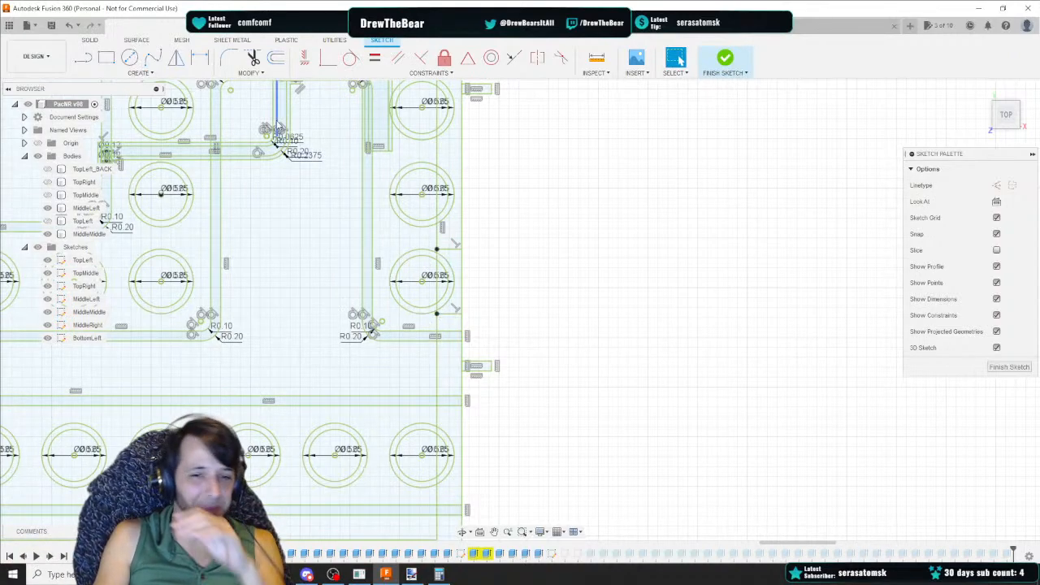
scroll(480, 318, up, 2)
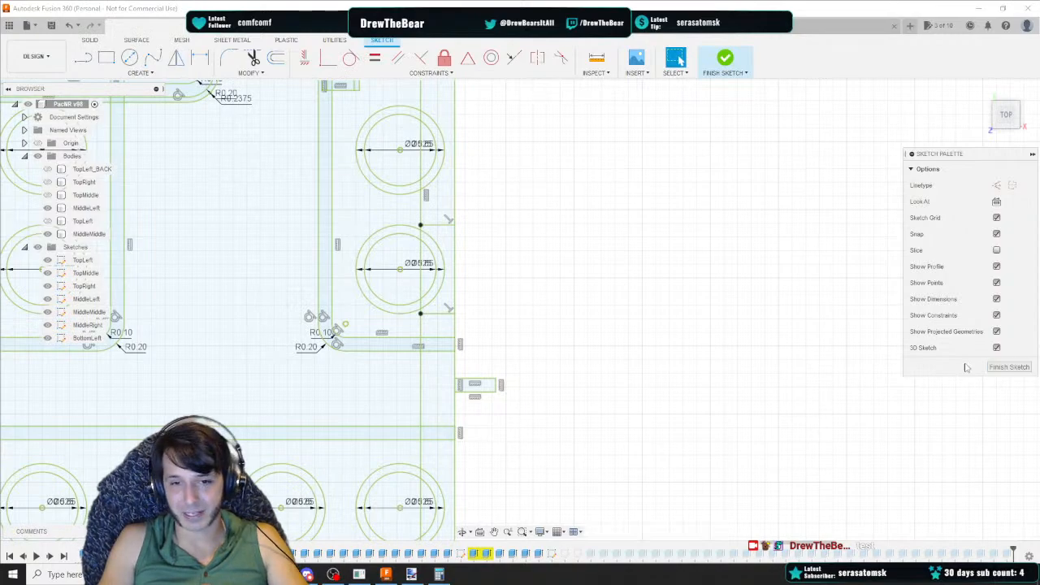
scroll(495, 296, down, 2)
middle_drag(498, 297, 638, 313)
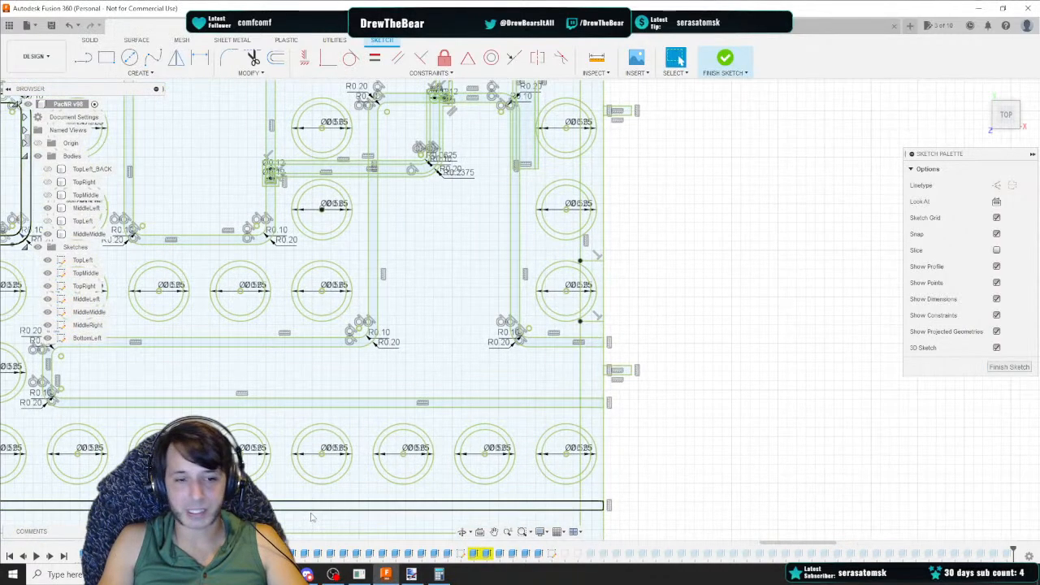
click(333, 574)
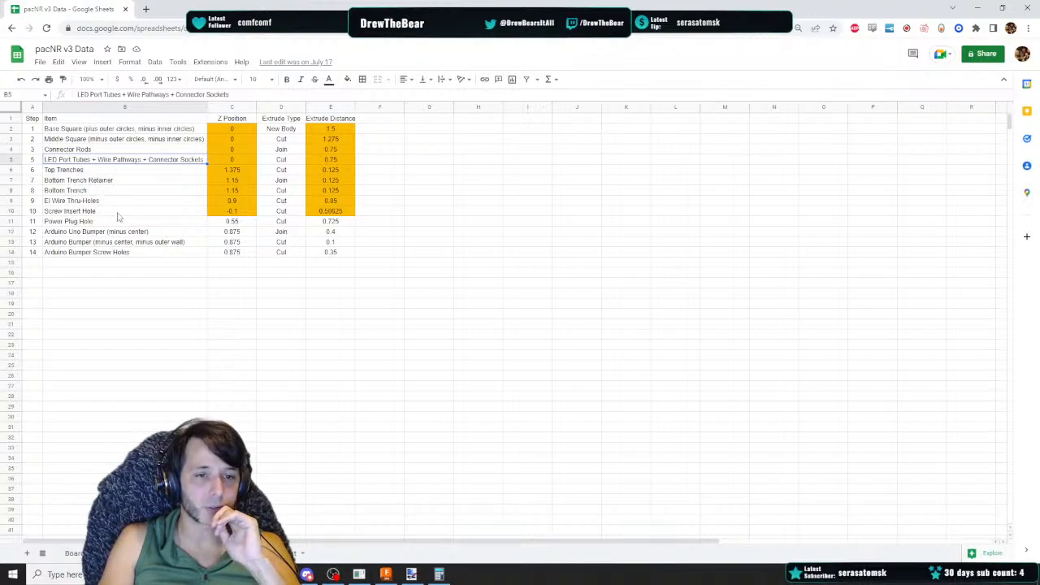
click(385, 574)
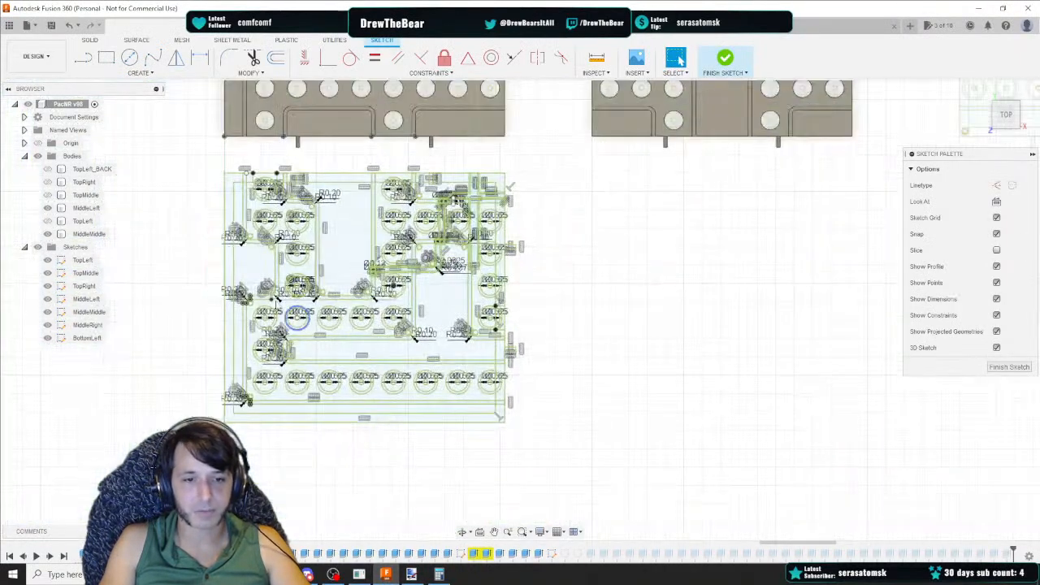
Finish the BottomLeft sketch
click(225, 260)
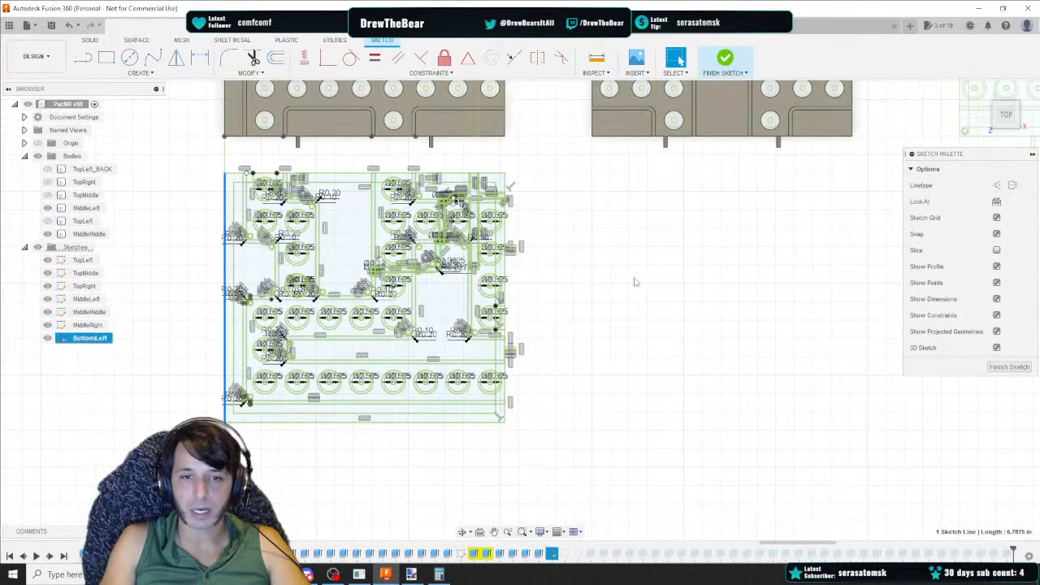
middle_drag(742, 307, 559, 302)
click(1012, 368)
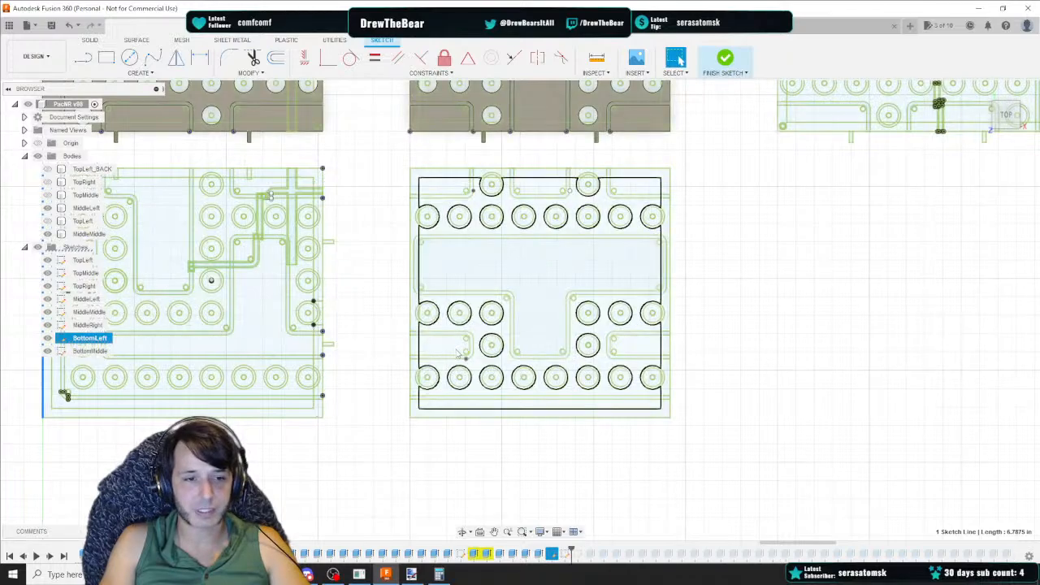
Open the BottomMiddle sketch for editing
scroll(731, 364, down, 2)
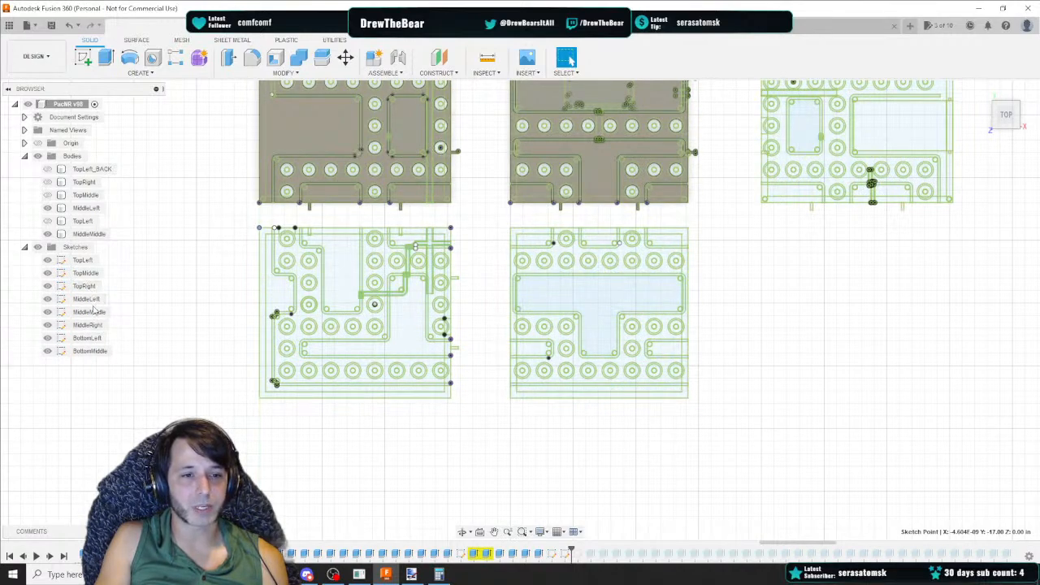
scroll(328, 303, down, 1)
scroll(328, 302, down, 4)
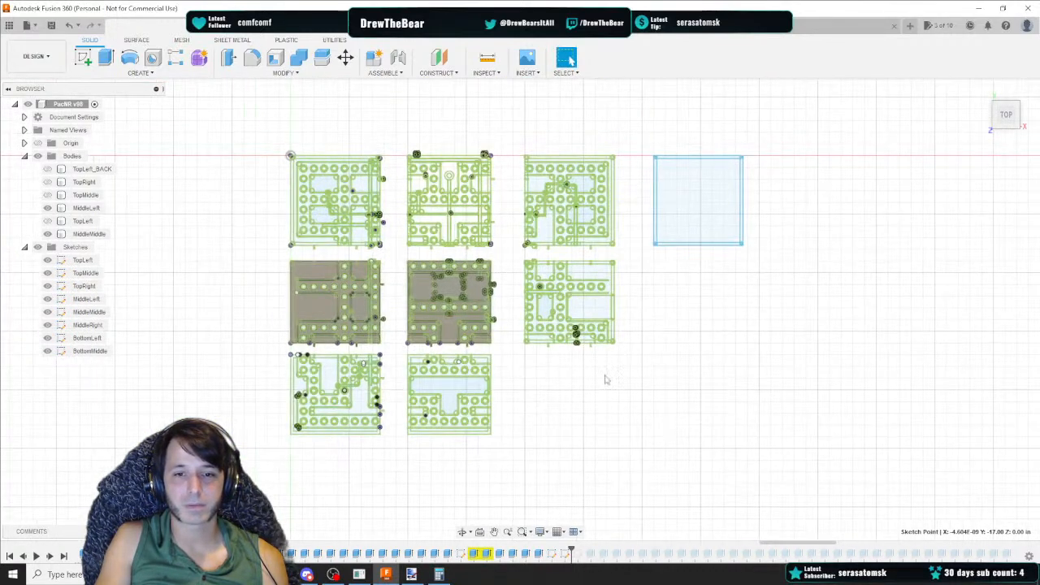
double_click(90, 351)
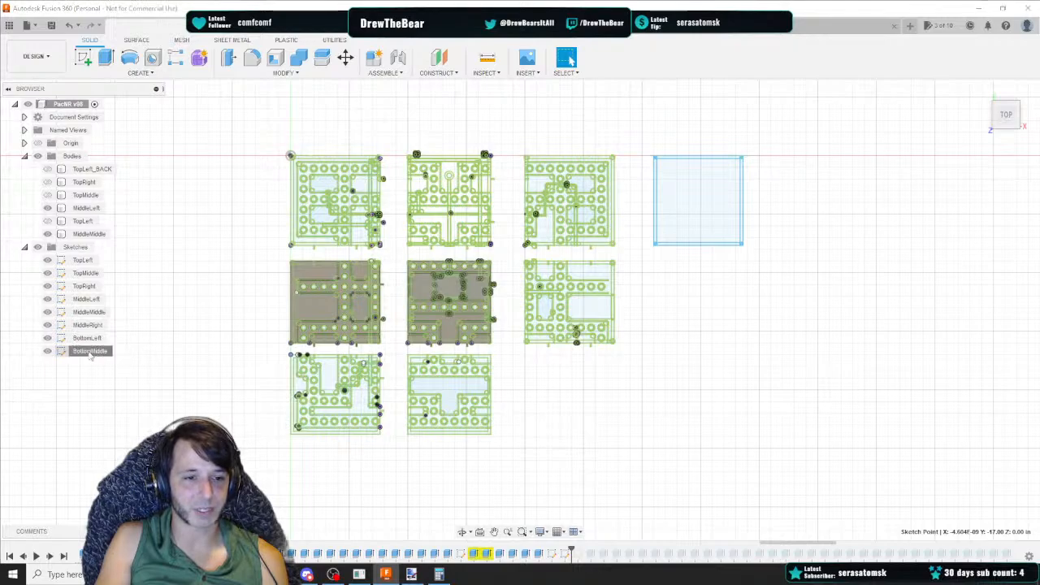
click(1009, 367)
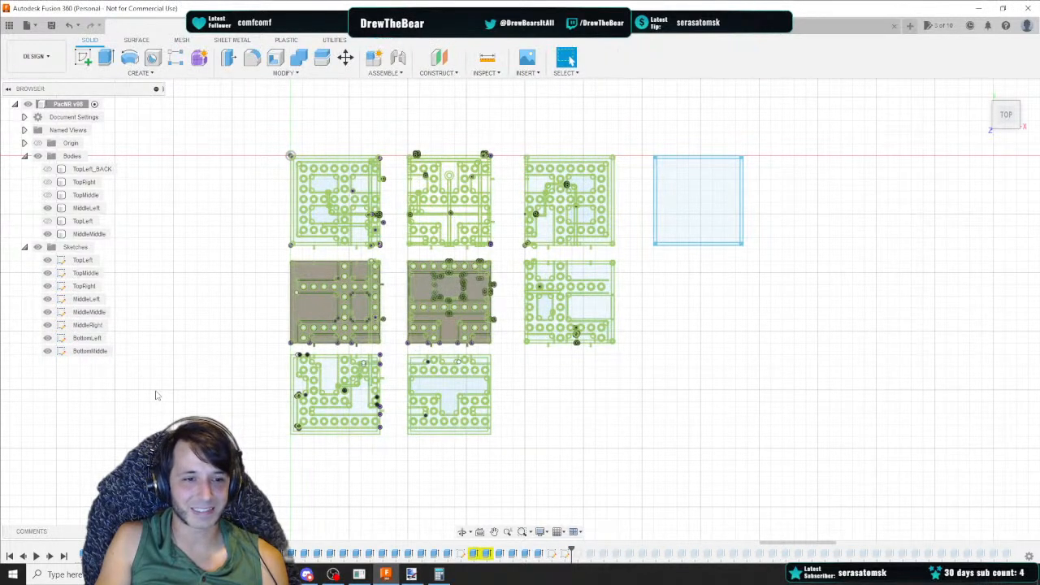
scroll(547, 417, up, 2)
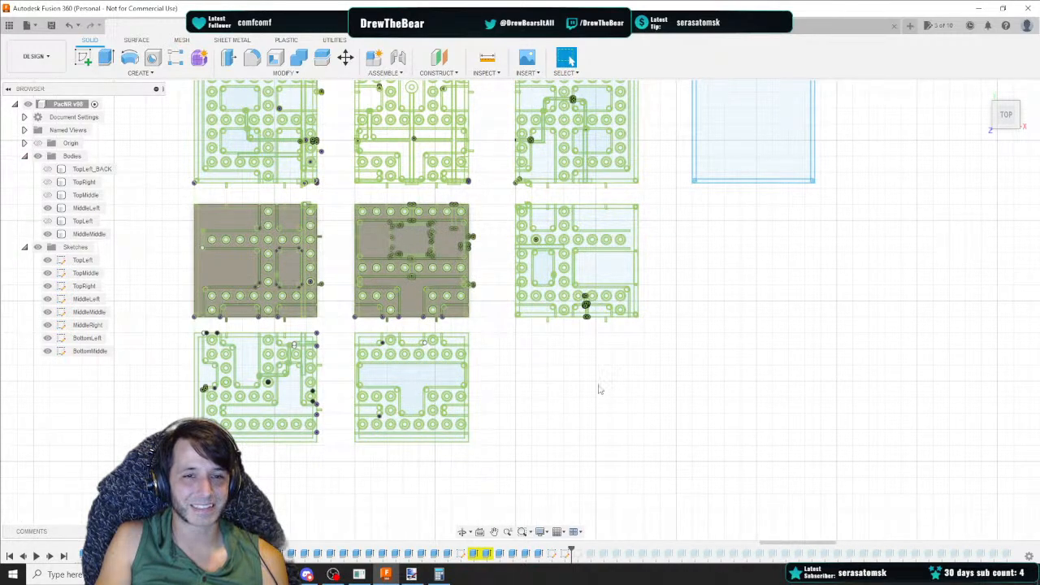
mouse_move(600, 390)
middle_down()
mouse_move(545, 348)
mouse_move(546, 325)
middle_up()
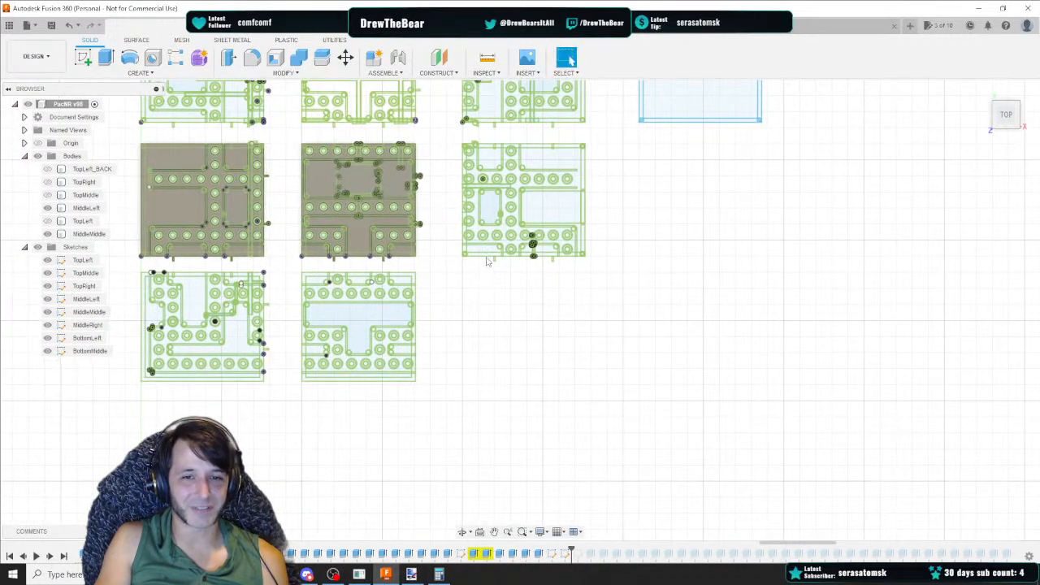
double_click(85, 325)
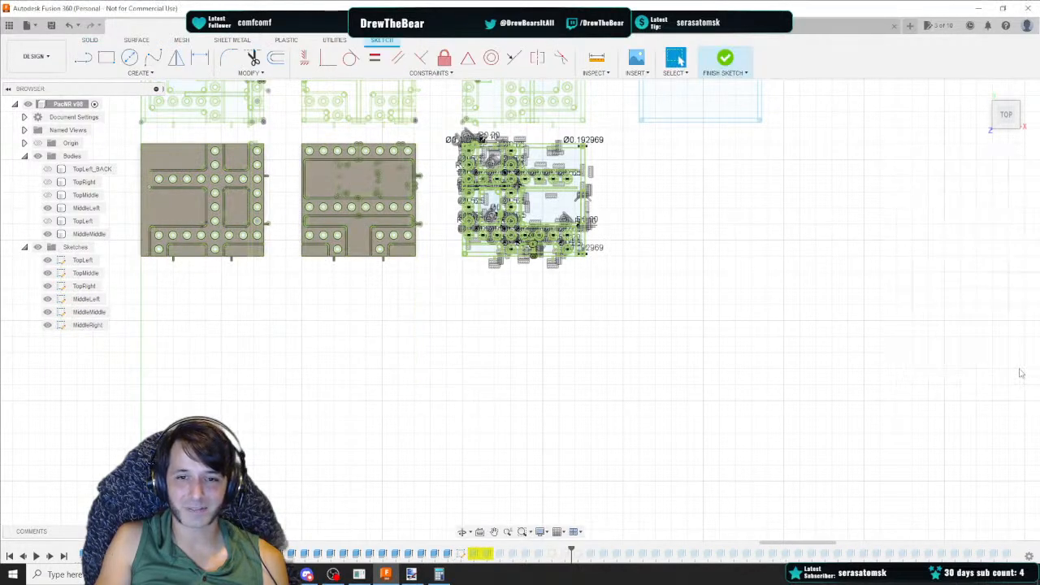
click(1022, 373)
Hide the MiddleMiddle and MiddleLeft bodies
mouse_move(466, 294)
mouse_down()
mouse_move(556, 368)
mouse_move(546, 361)
mouse_up()
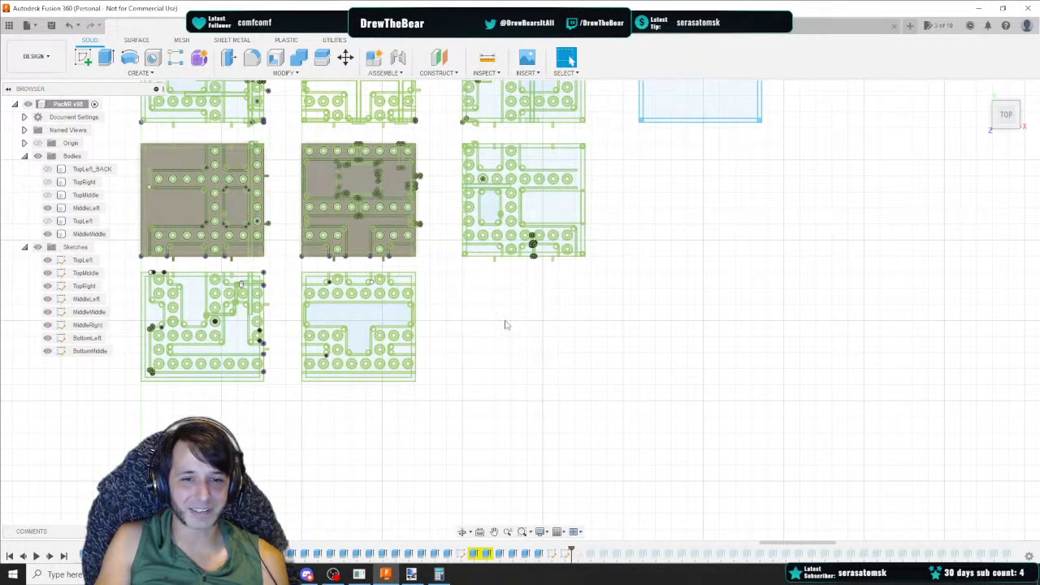
drag(453, 268, 614, 408)
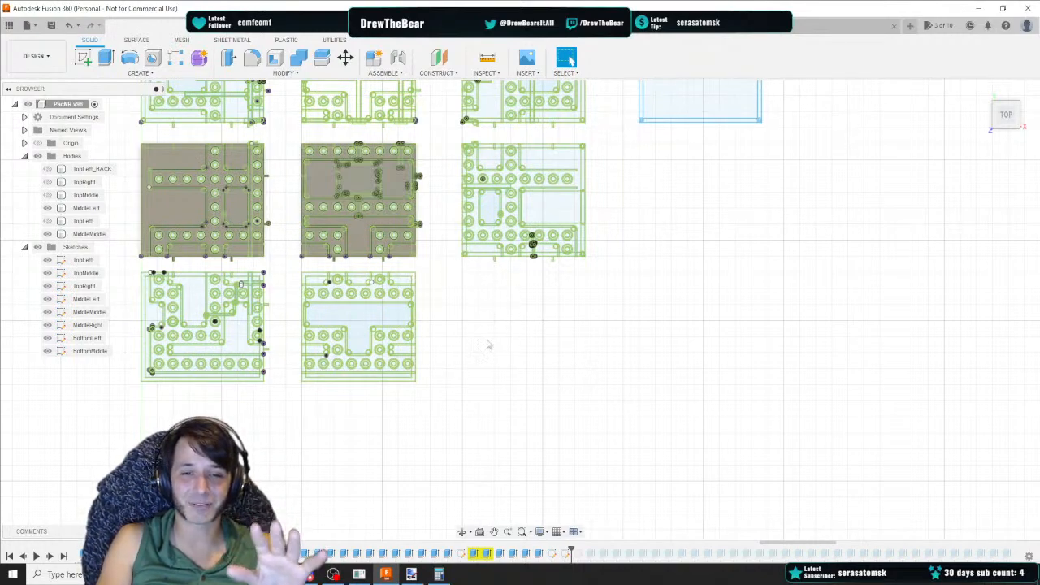
drag(457, 267, 613, 403)
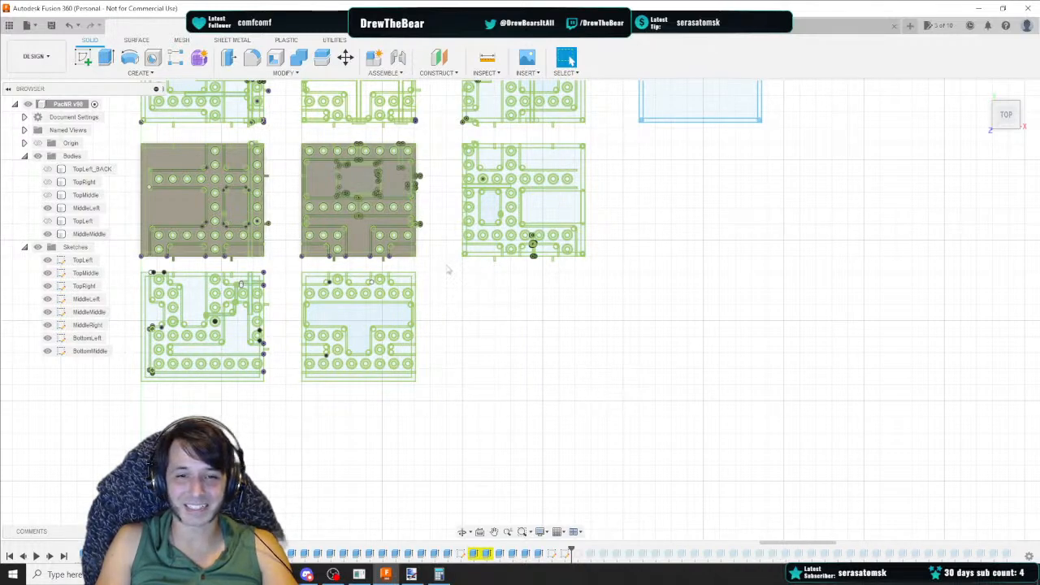
drag(446, 264, 629, 403)
middle_drag(490, 401, 586, 402)
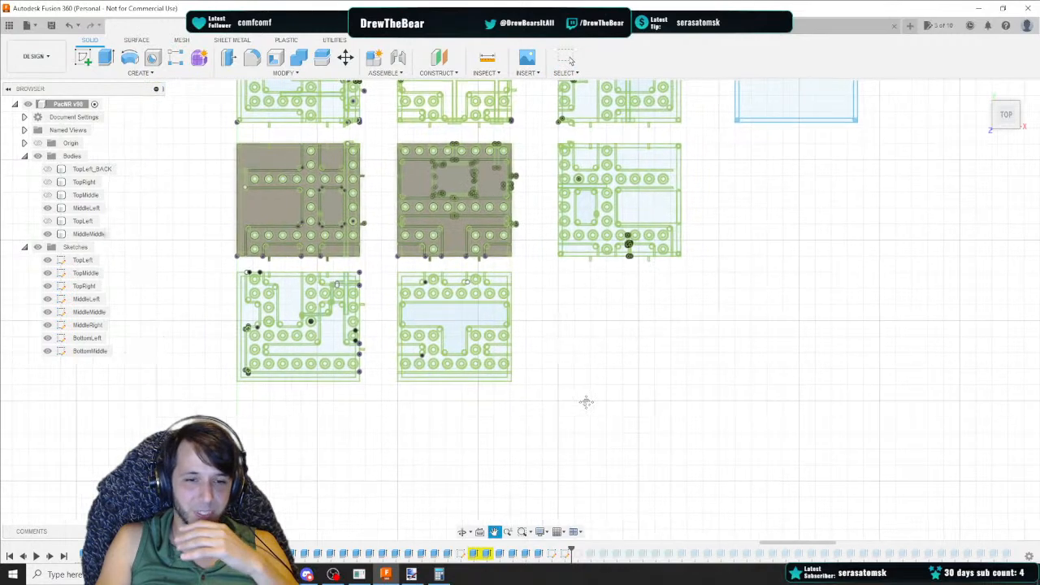
scroll(313, 387, up, 4)
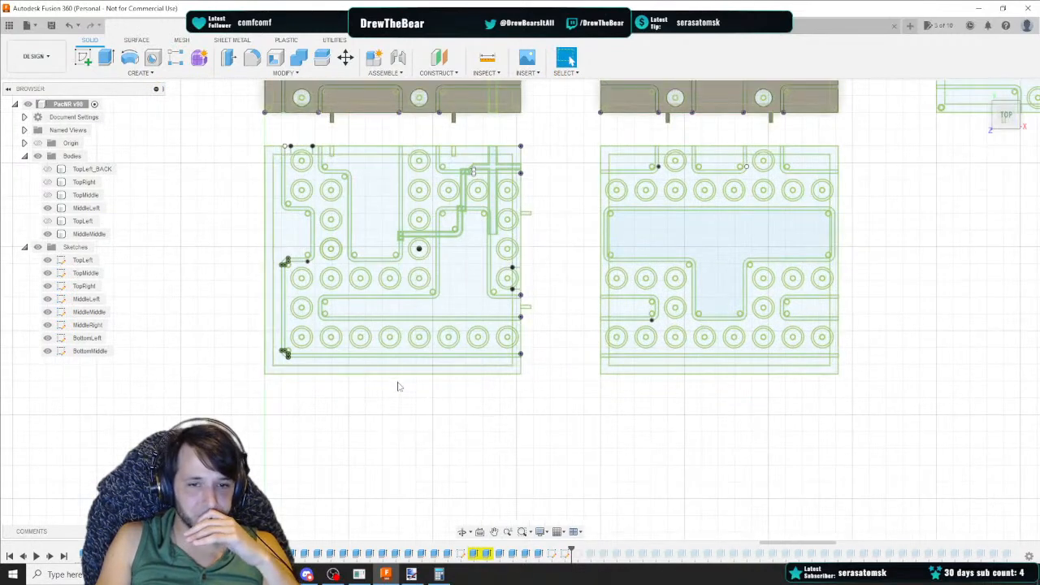
middle_drag(432, 395, 402, 417)
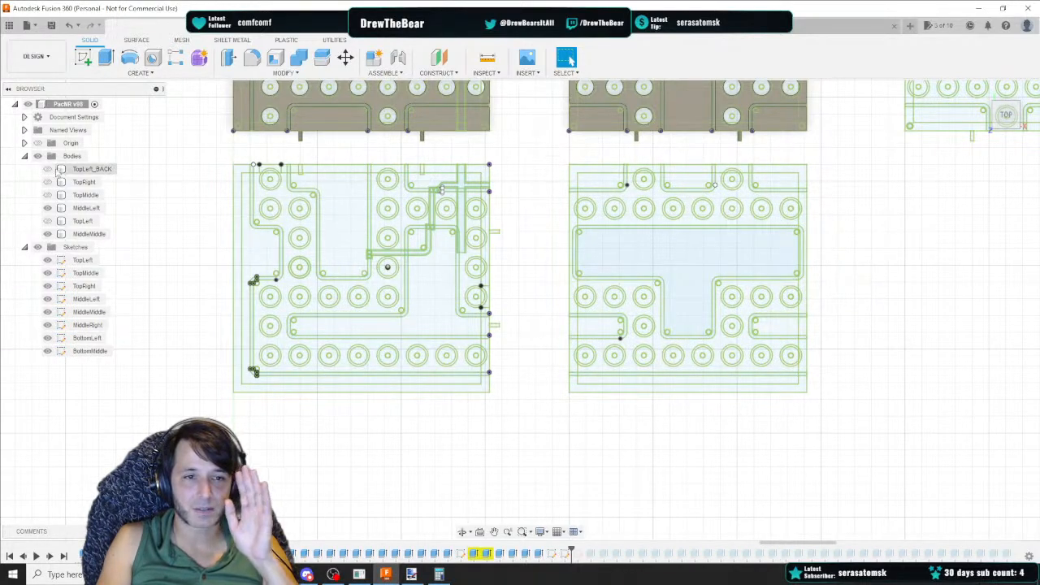
click(47, 234)
click(47, 207)
Select the four corner circles and curves, then in the BottomLeft sketch move them down 8 in
middle_drag(246, 147, 222, 270)
middle_drag(167, 193, 187, 266)
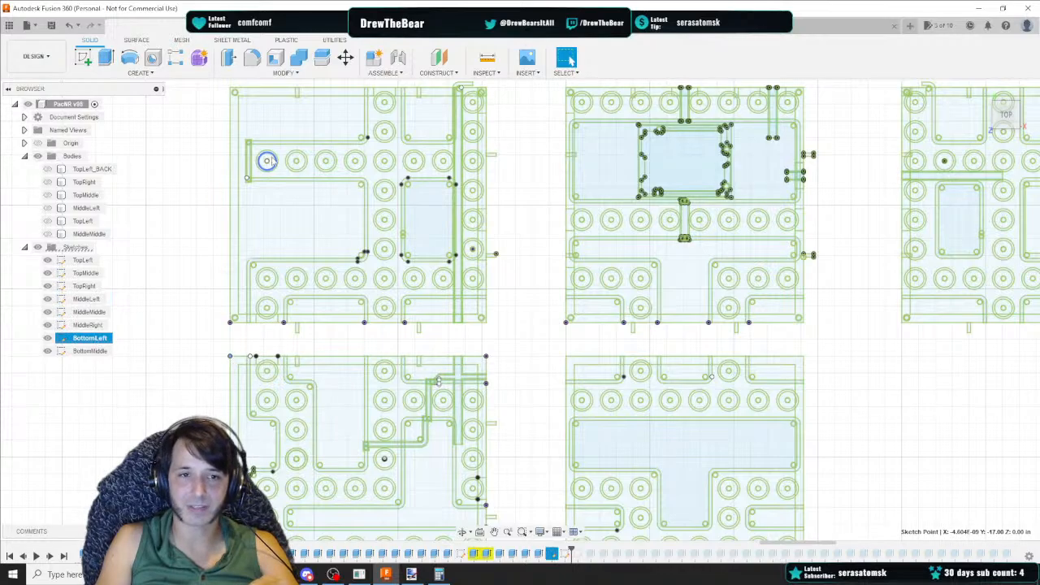
scroll(244, 95, up, 6)
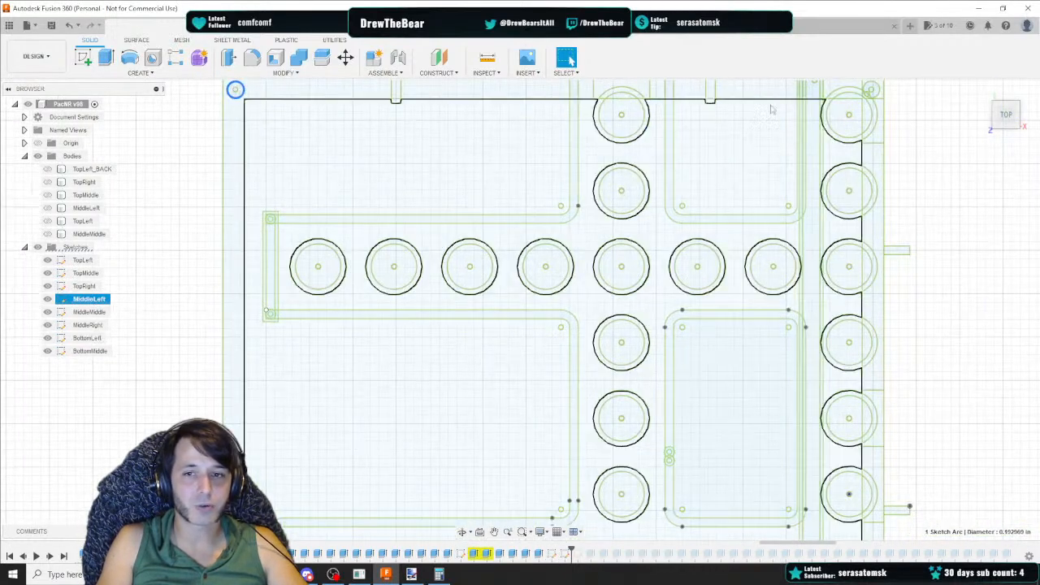
click(878, 93)
middle_drag(762, 376, 688, 181)
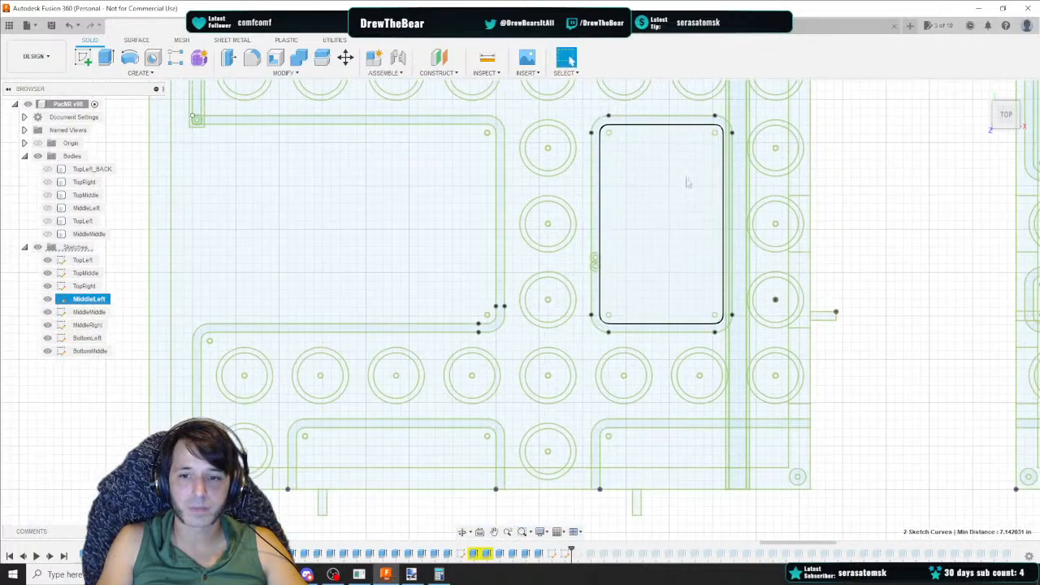
click(797, 477)
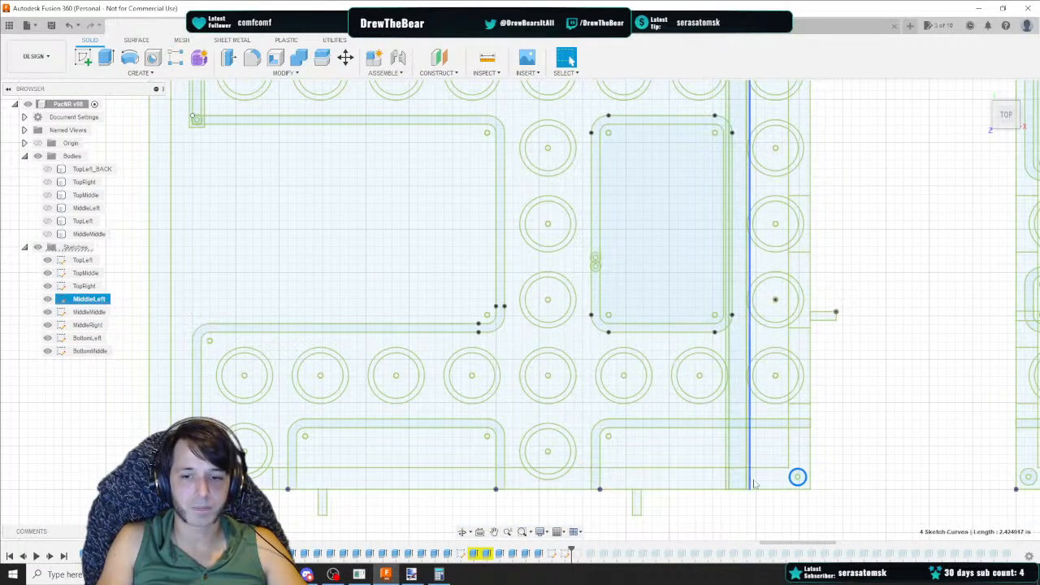
click(522, 298)
scroll(489, 280, down, 2)
middle_drag(481, 278, 476, 436)
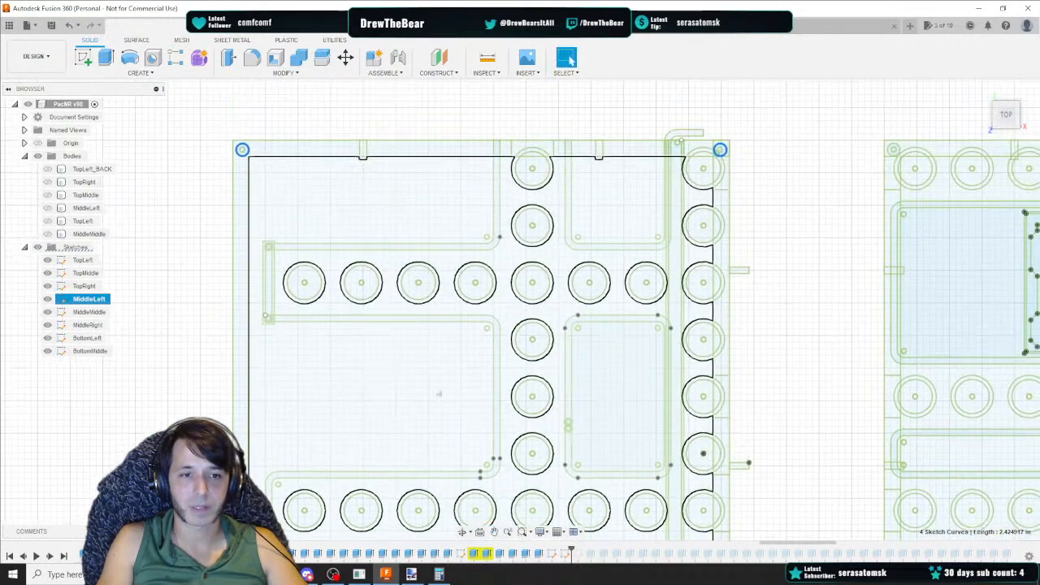
double_click(81, 338)
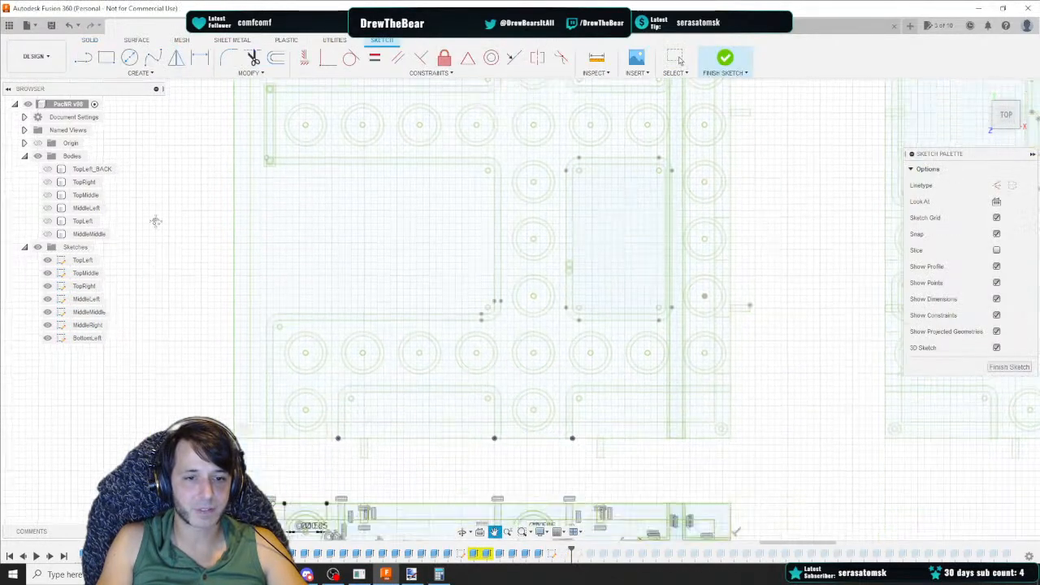
key(m)
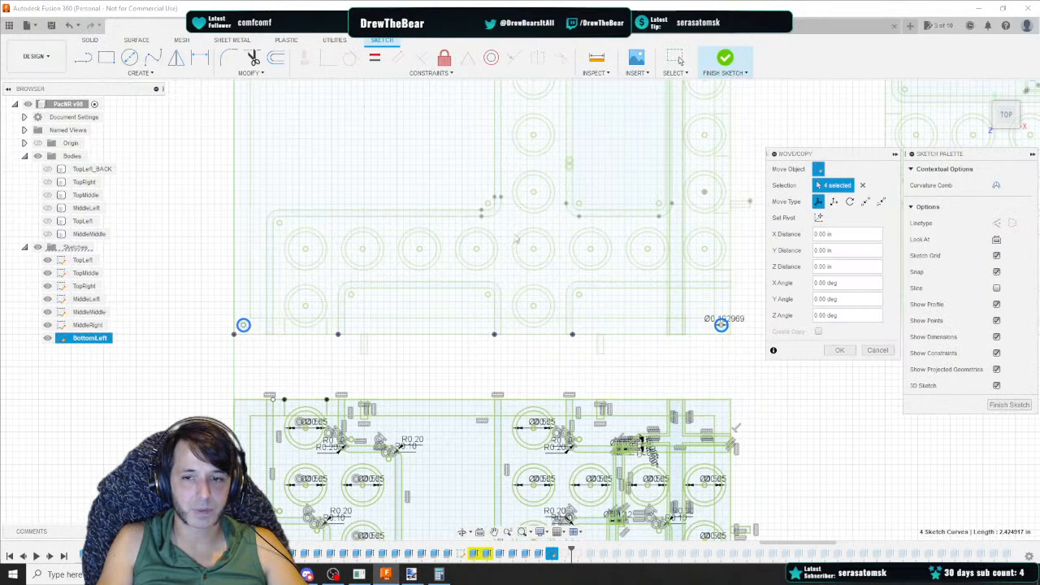
scroll(390, 207, down, 2)
mouse_move(383, 204)
middle_down()
mouse_move(381, 300)
mouse_move(355, 374)
middle_up()
mouse_move(254, 109)
mouse_down()
mouse_move(255, 358)
mouse_move(267, 416)
mouse_up()
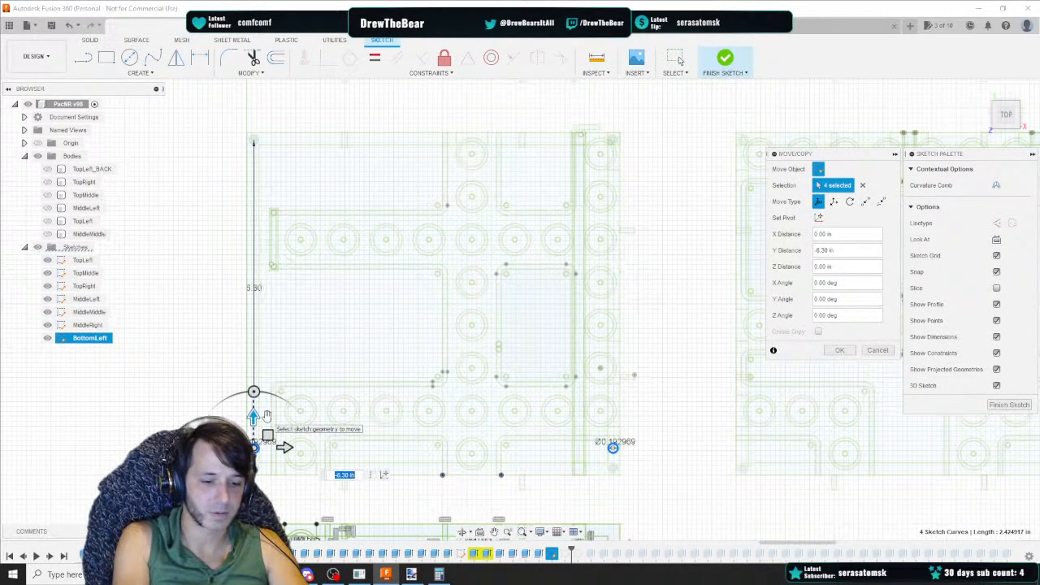
text(8)
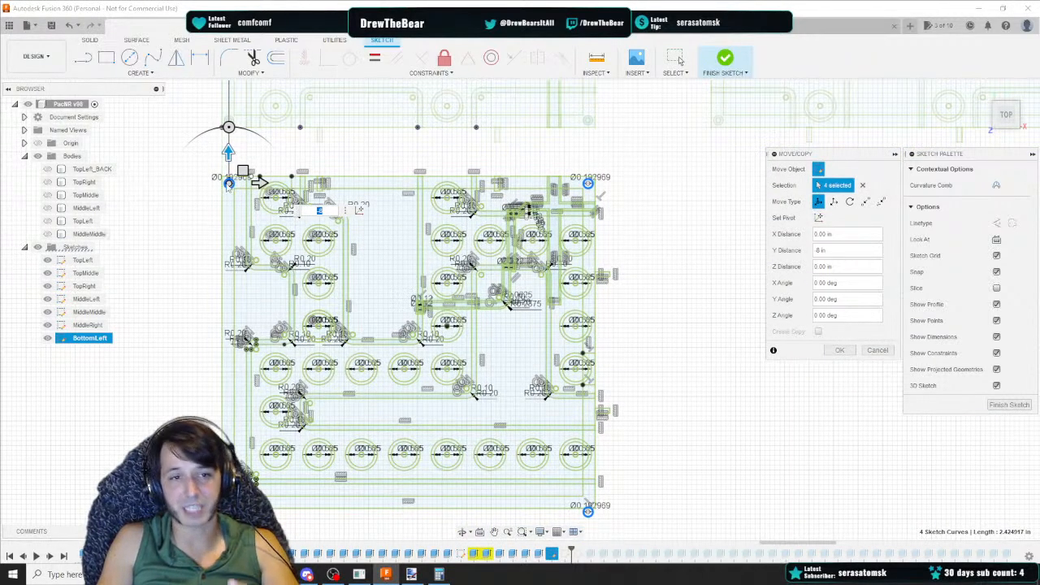
key(Return)
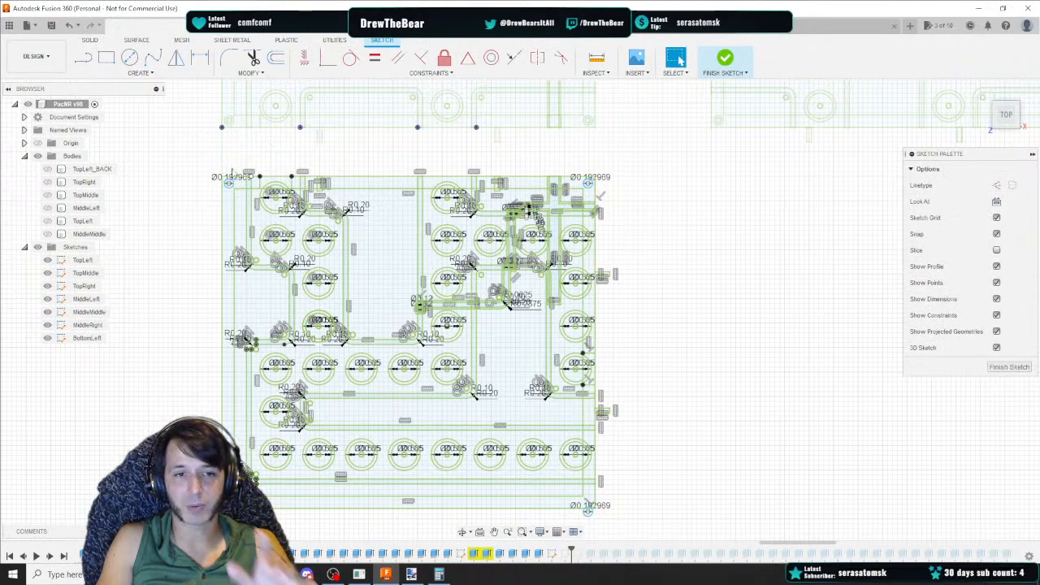
Check the lengths of the BottomLeft panel's left edge lines
click(224, 203)
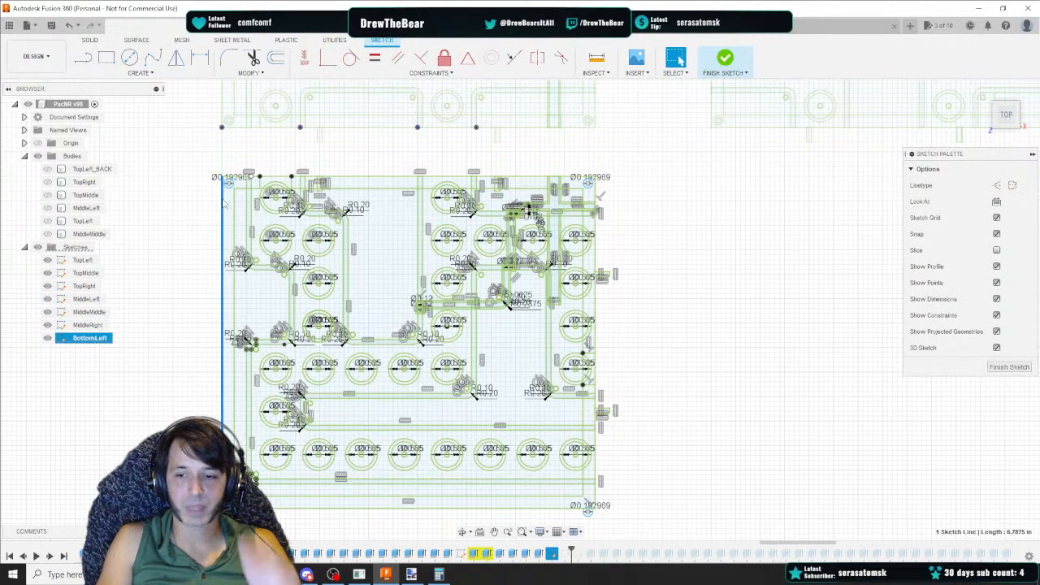
click(222, 114)
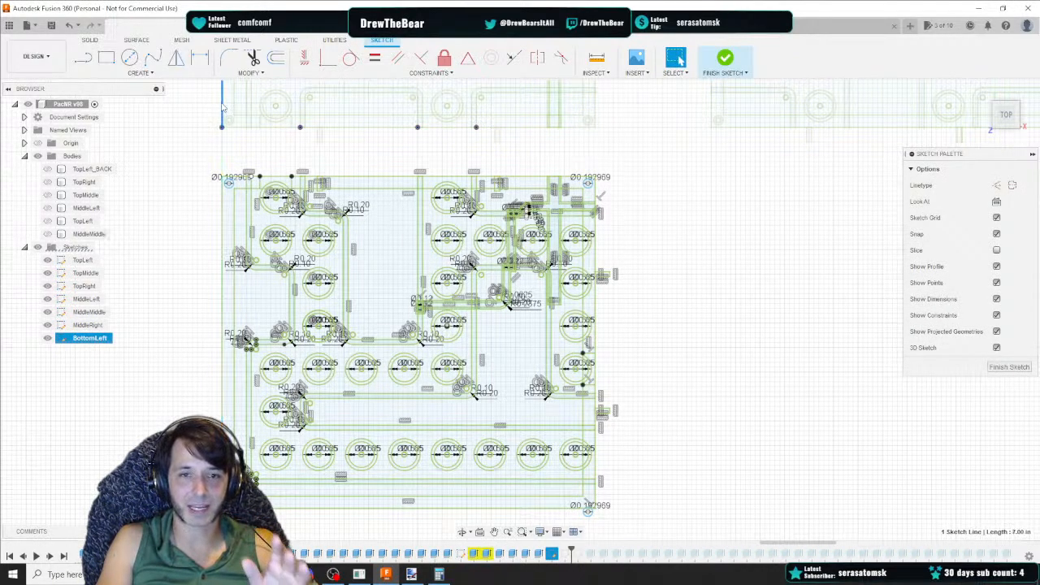
click(222, 300)
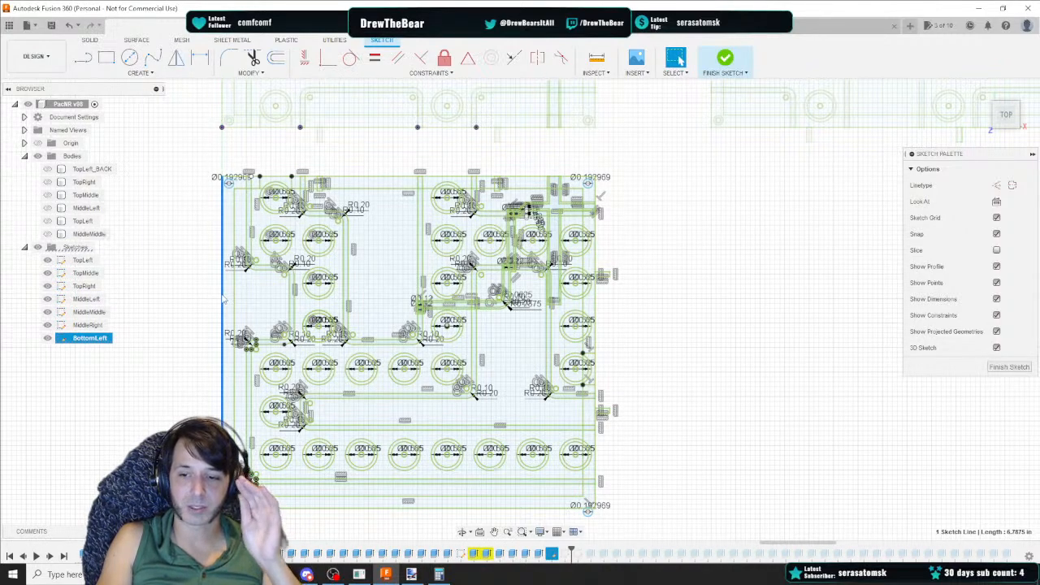
click(348, 522)
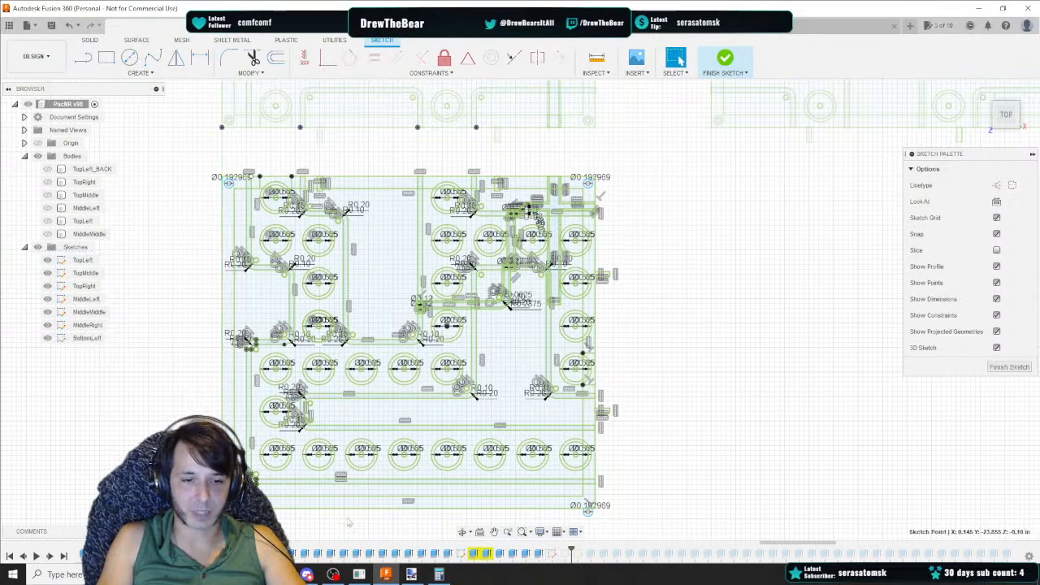
Move the bottom-right corner circle and its curve up about 0.21 in
click(588, 510)
scroll(370, 524, up, 3)
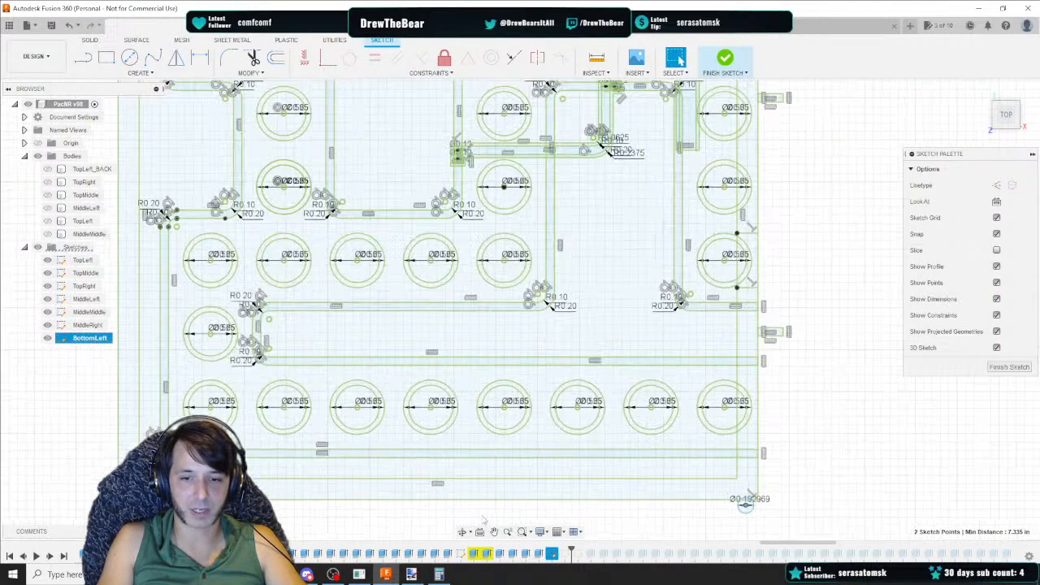
click(745, 505)
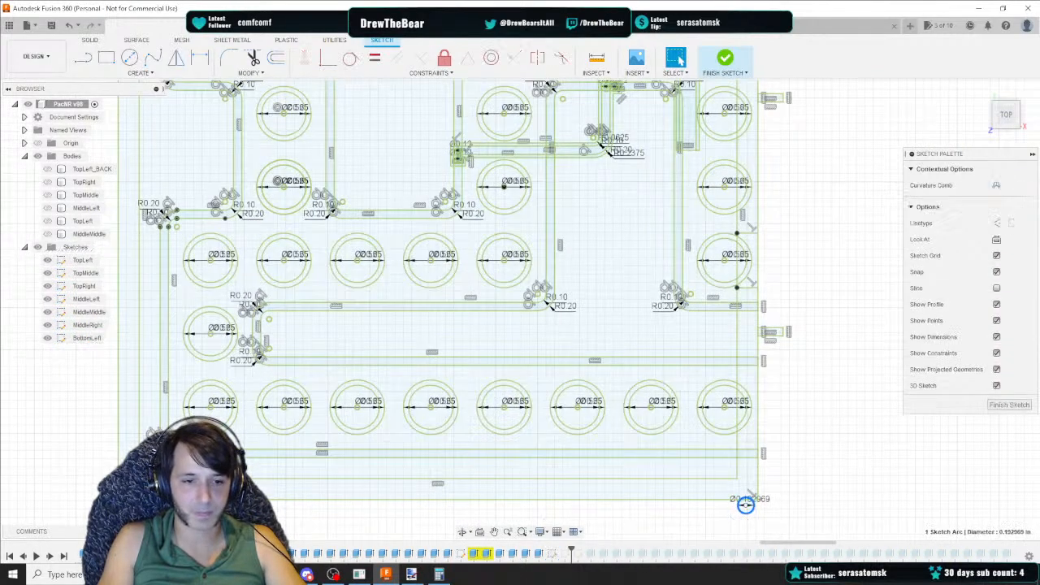
ctrl+click(131, 510)
right_click(132, 511)
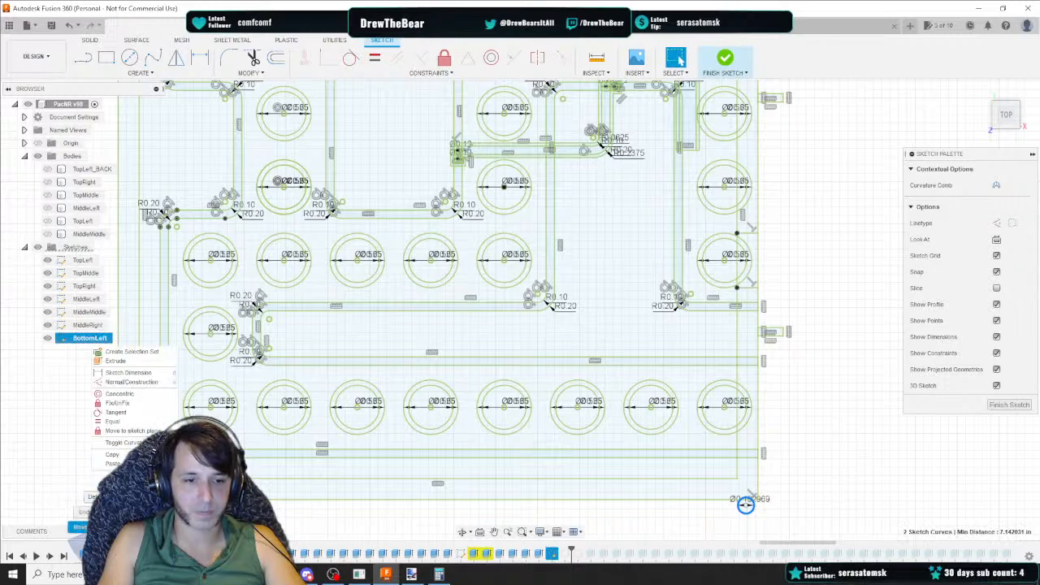
click(81, 527)
drag(746, 473, 745, 455)
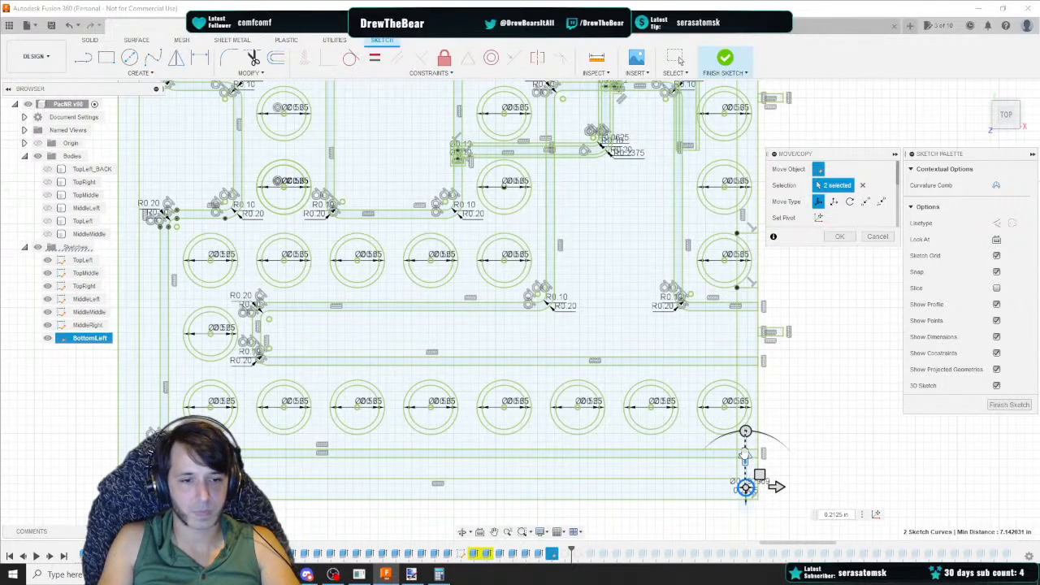
key(Return)
Make the four corner circles equal and finish the BottomLeft sketch
scroll(743, 429, down, 8)
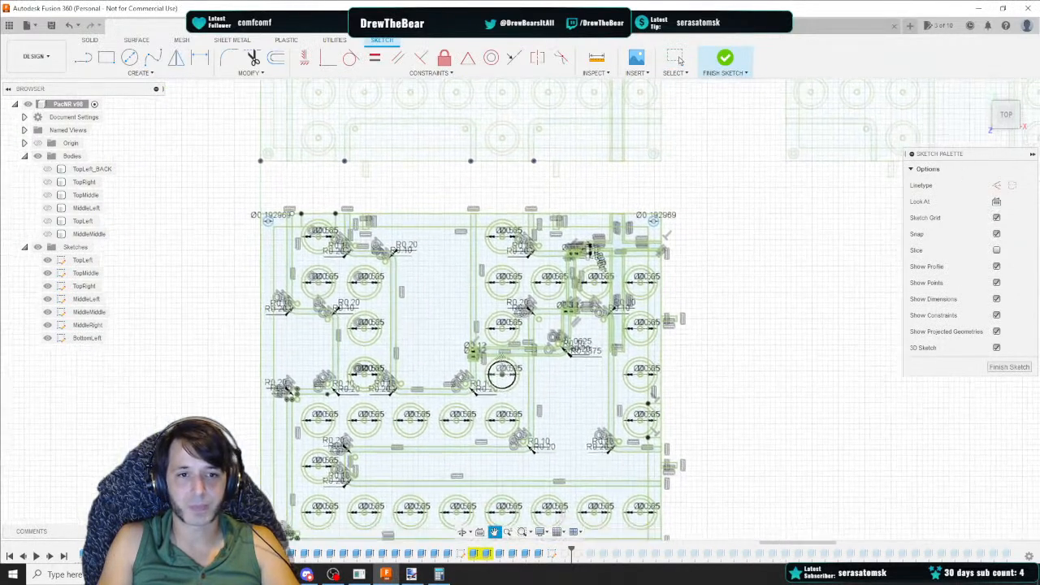
middle_drag(501, 363, 492, 318)
click(258, 177)
scroll(259, 181, up, 3)
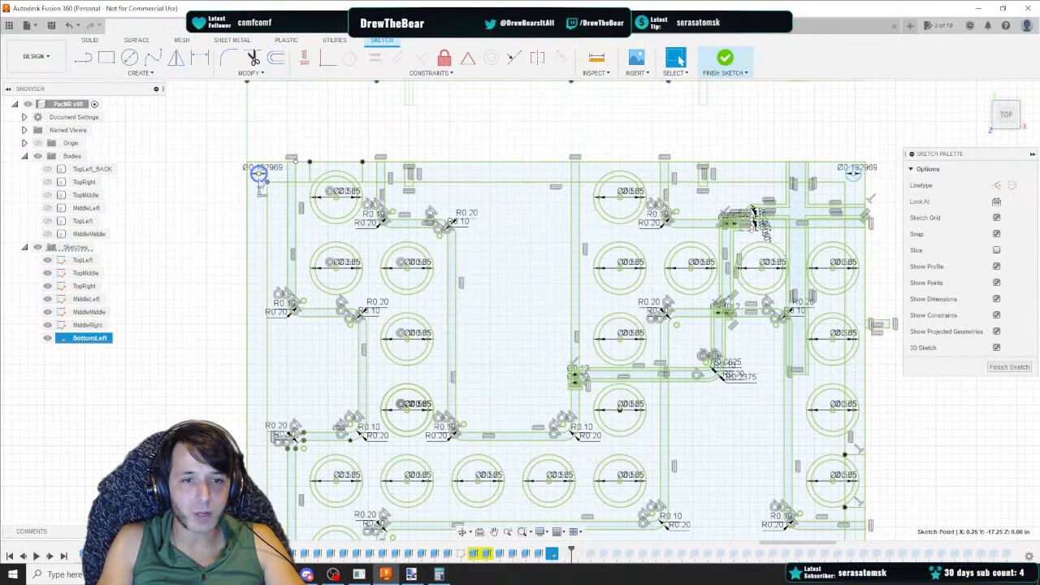
click(259, 181)
ctrl+click(854, 181)
middle_drag(800, 372, 718, 246)
ctrl+click(771, 431)
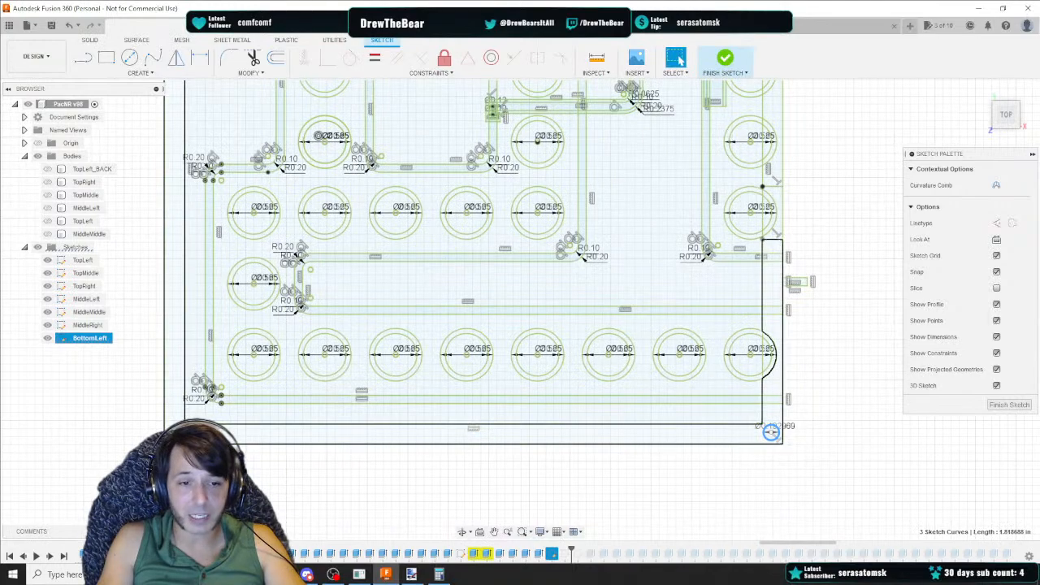
right_click(177, 432)
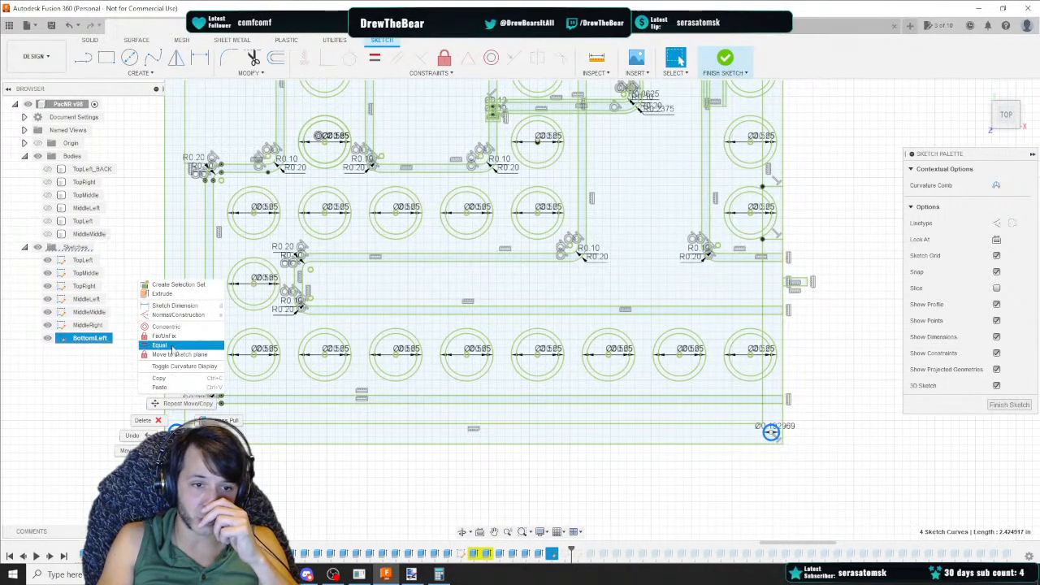
click(171, 335)
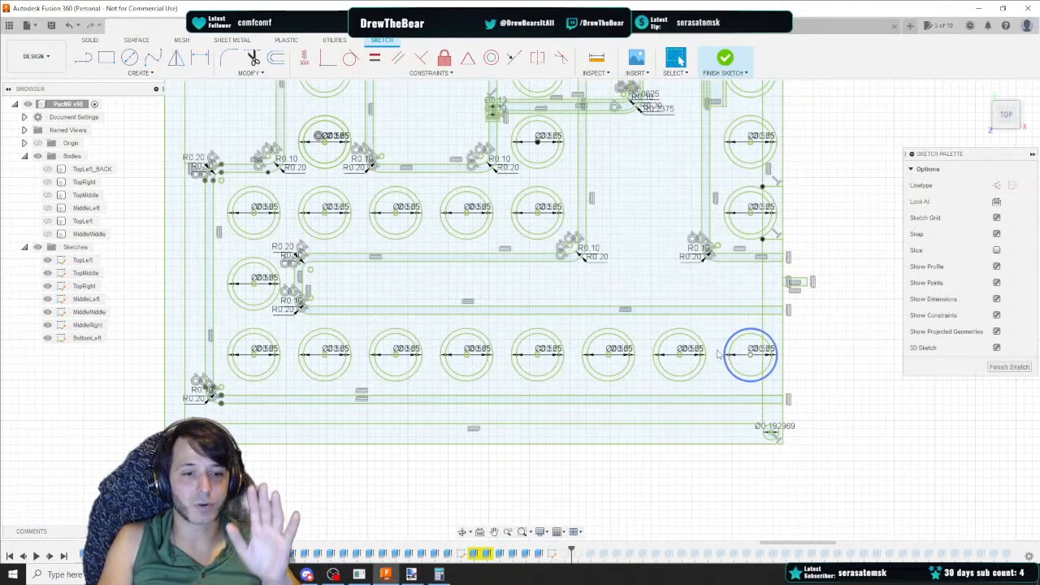
click(1008, 367)
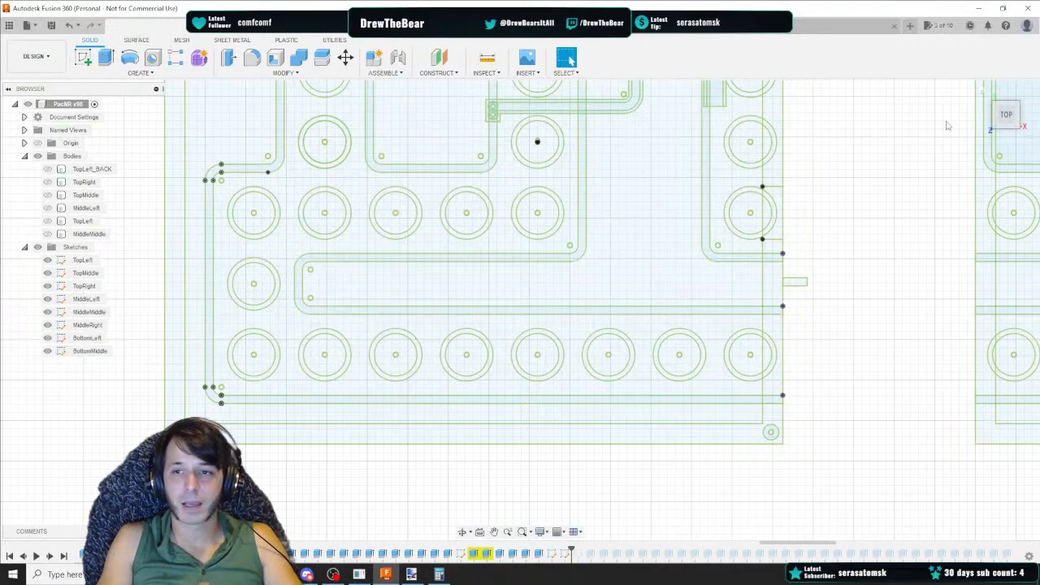
click(1006, 136)
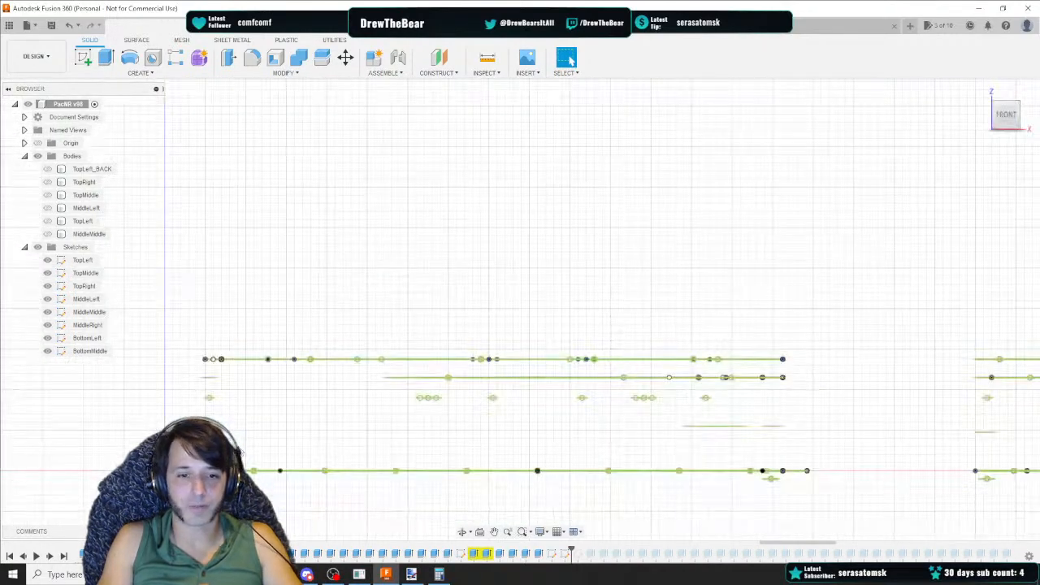
Hide every sketch except the BottomLeft sketch
drag(248, 467, 823, 476)
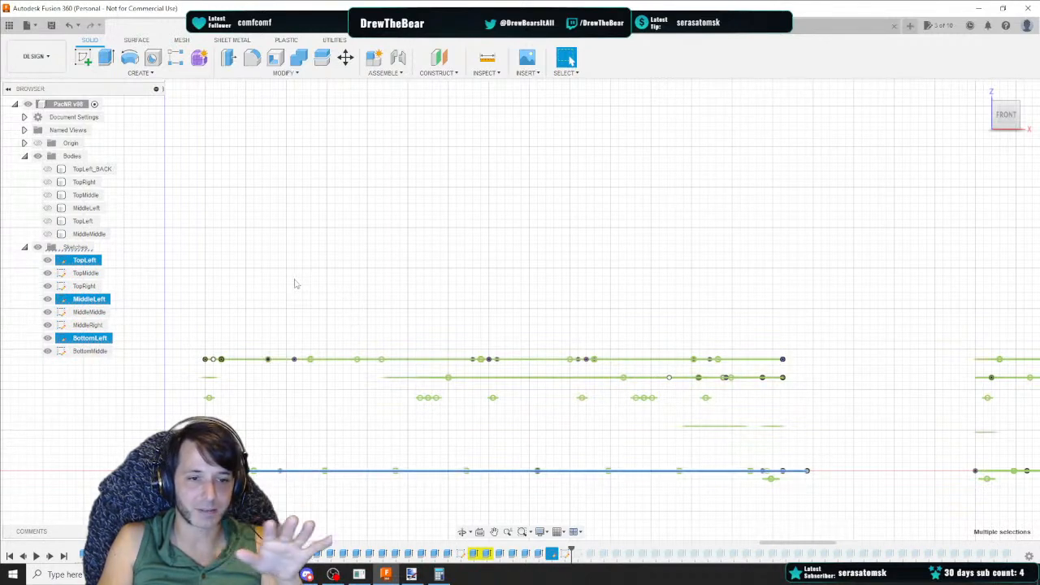
click(47, 260)
click(47, 274)
click(47, 286)
click(48, 299)
click(47, 312)
click(48, 325)
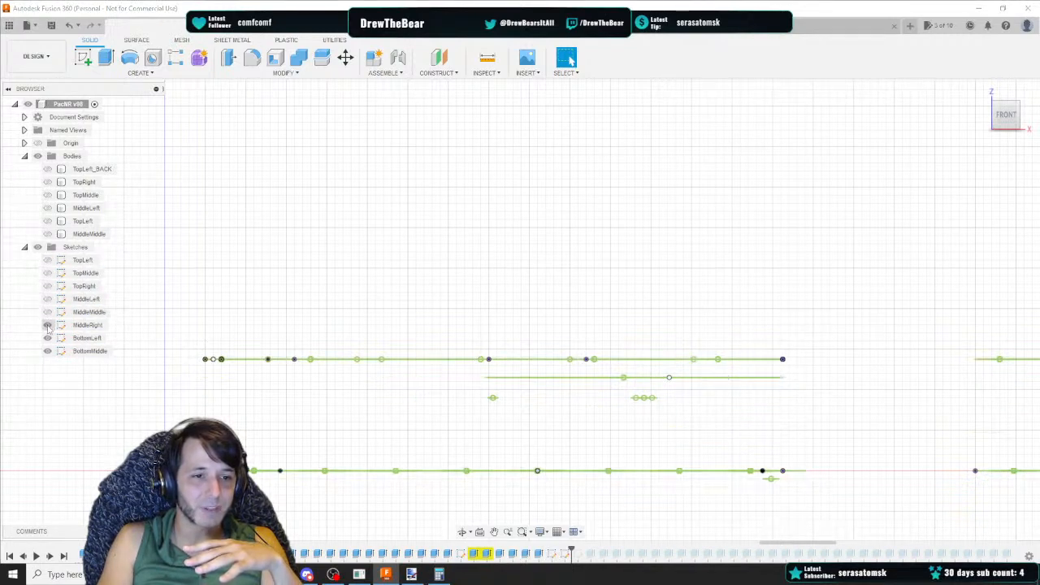
click(48, 338)
click(48, 338)
click(48, 351)
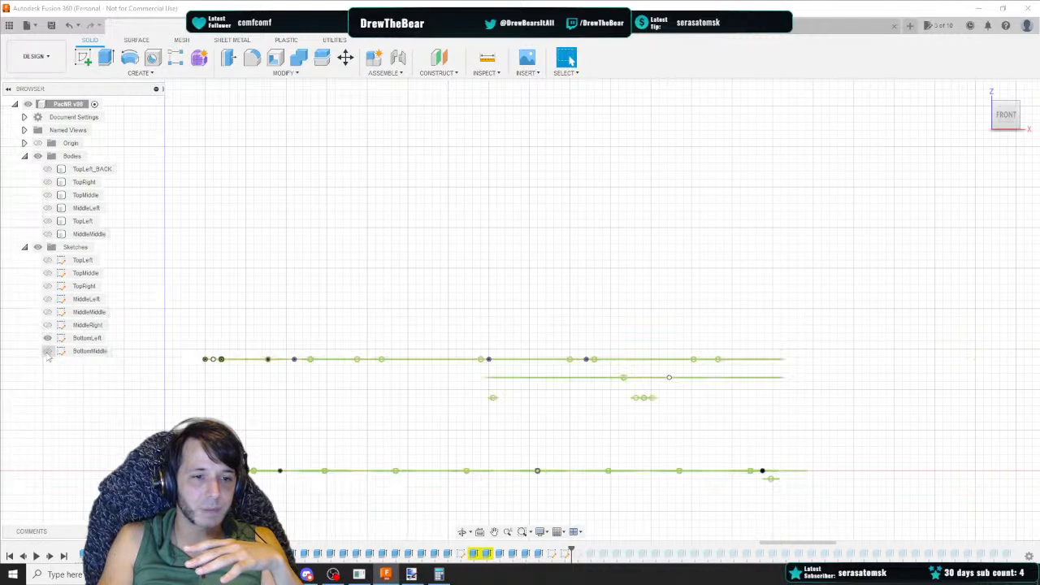
Examine the BottomLeft sketch from above and review the pacNR v3 Data spreadsheet's base square extrude row
drag(191, 462, 827, 474)
click(1011, 126)
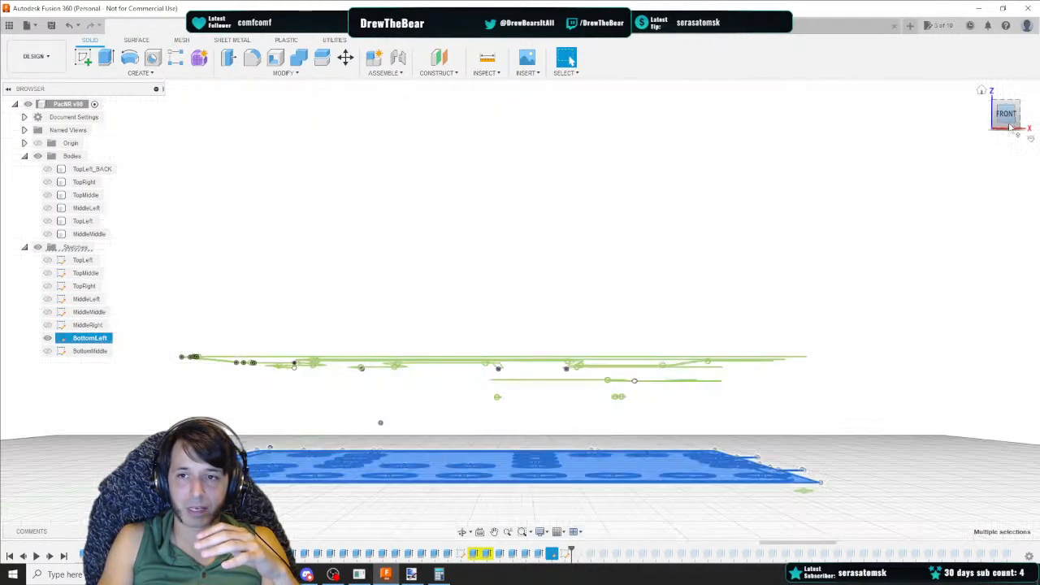
drag(1010, 127, 1010, 139)
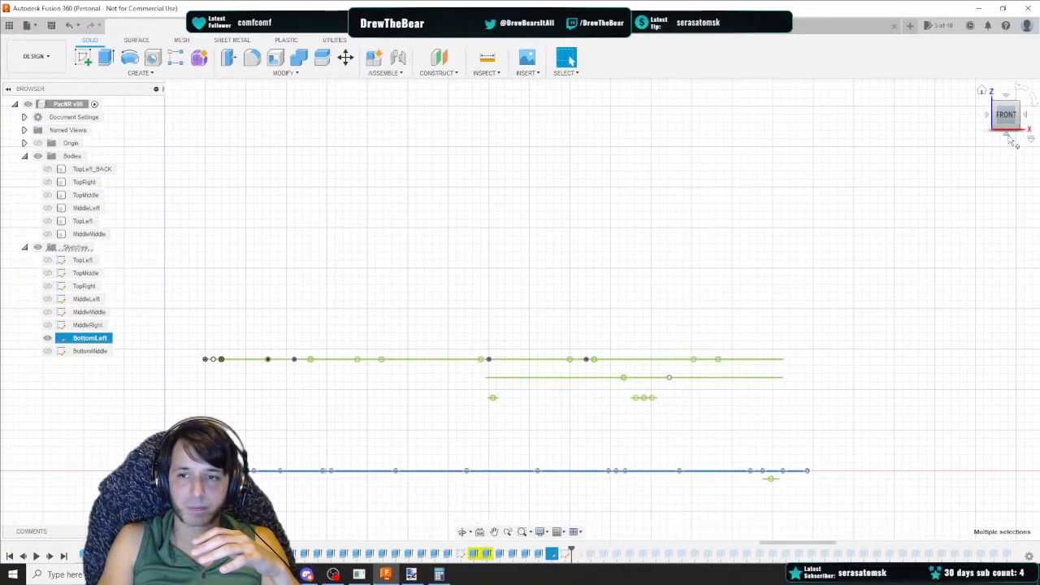
click(1008, 140)
scroll(357, 301, down, 3)
scroll(338, 308, down, 1)
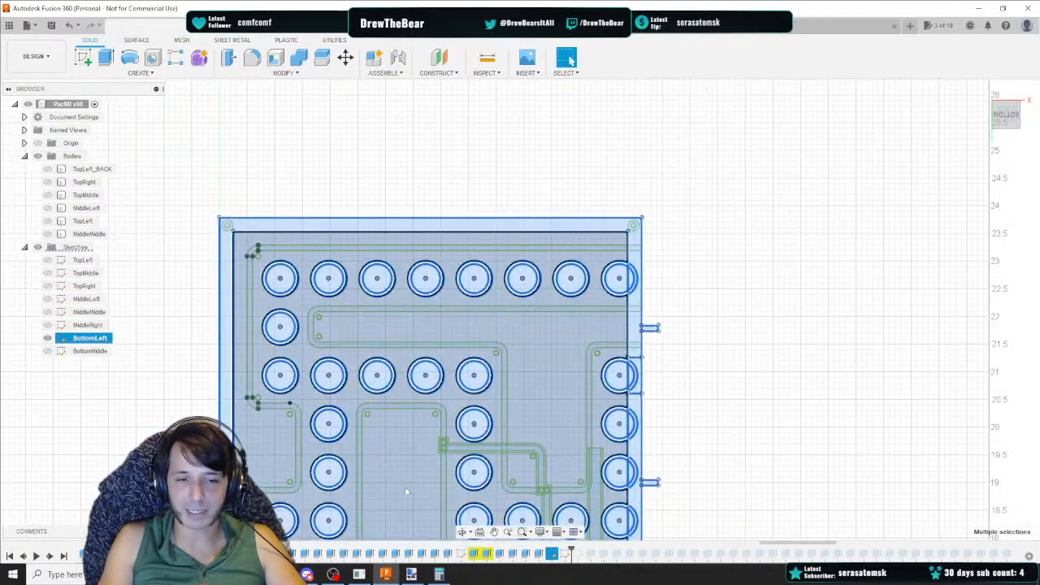
click(353, 504)
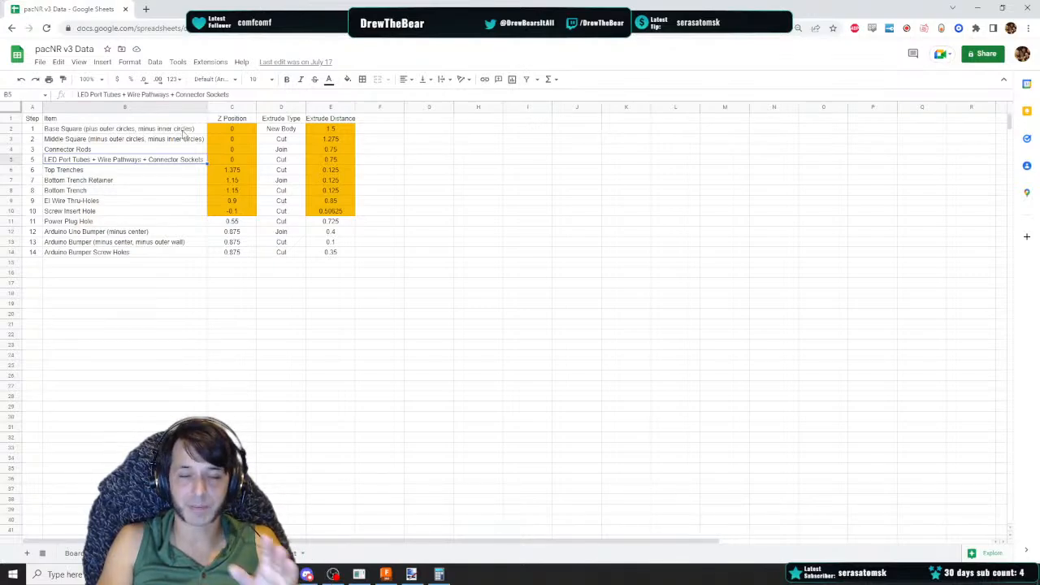
click(385, 575)
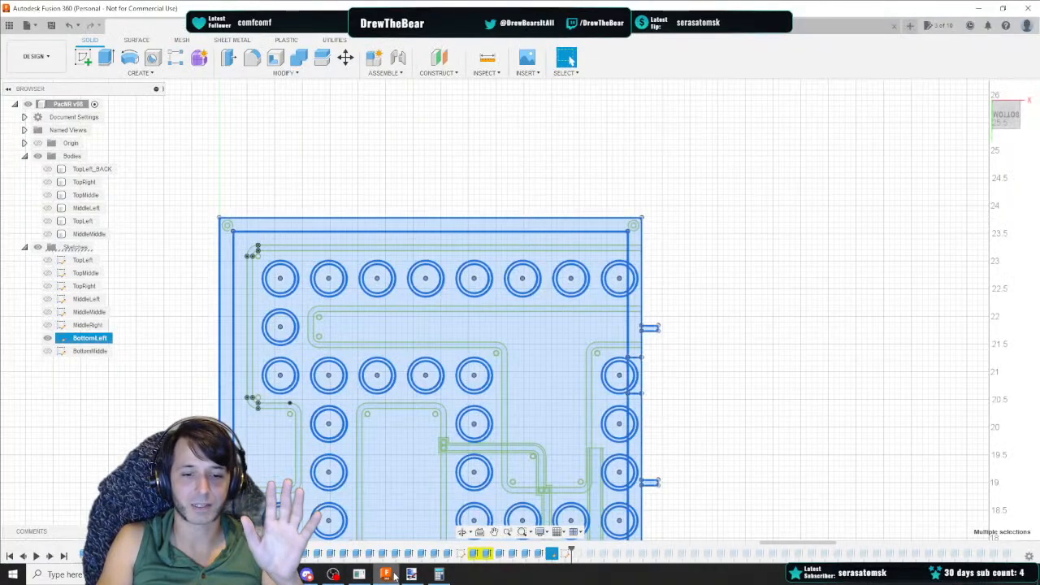
Select the BottomLeft panel and outer ring profiles, leaving out the inner circles, and extrude them 1.50 in as a new body
scroll(292, 295, up, 5)
ctrl+click(278, 269)
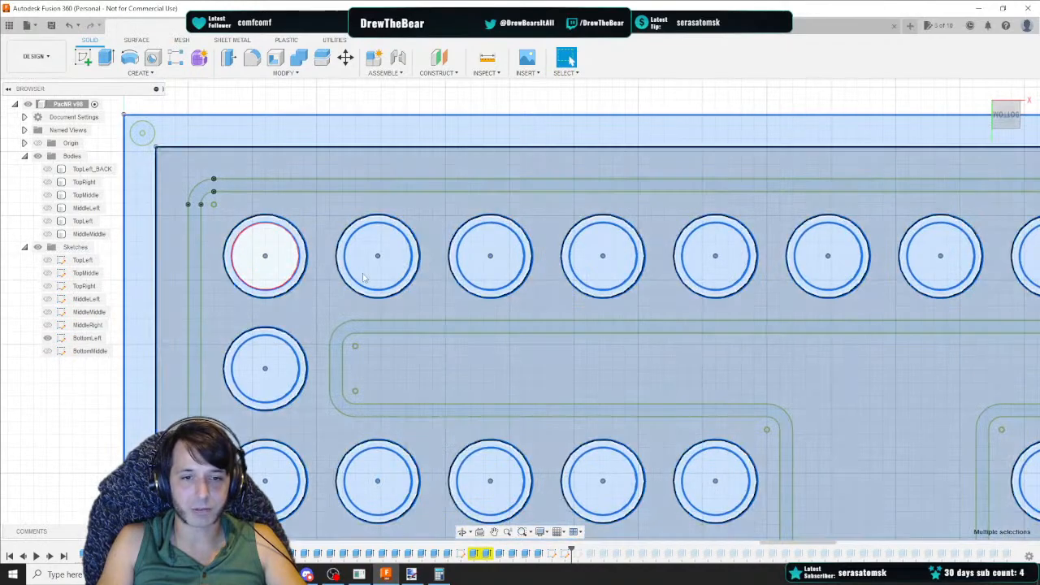
ctrl+click(382, 275)
ctrl+click(491, 275)
ctrl+click(603, 274)
ctrl+click(717, 275)
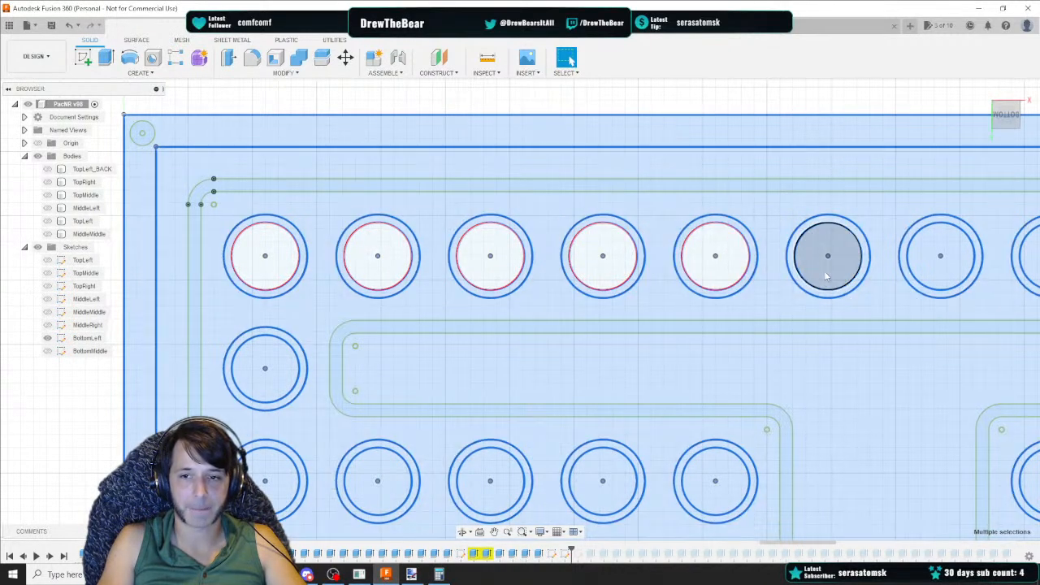
ctrl+click(829, 275)
ctrl+click(933, 276)
middle_drag(877, 264, 652, 218)
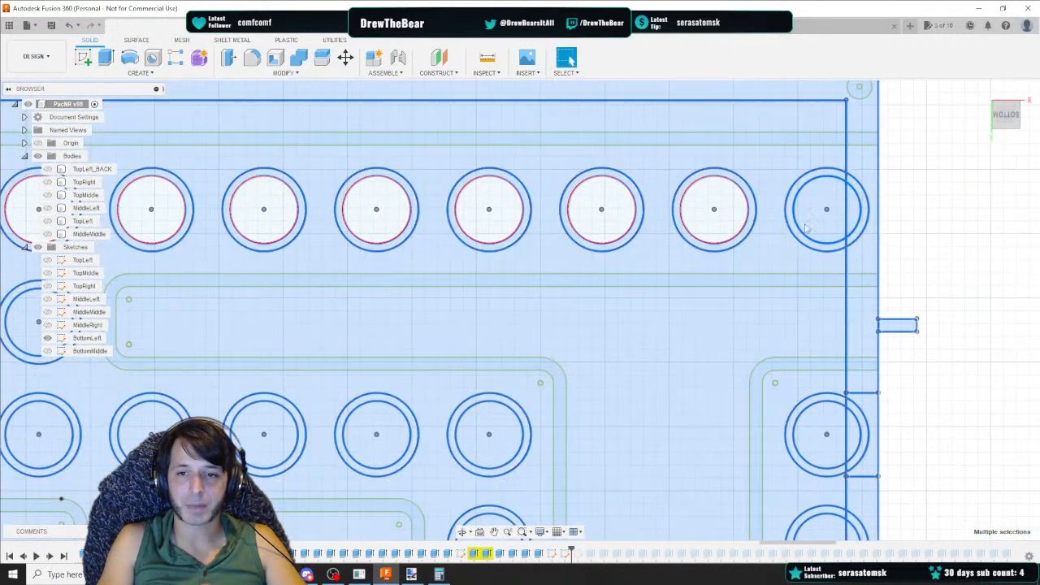
ctrl+click(816, 226)
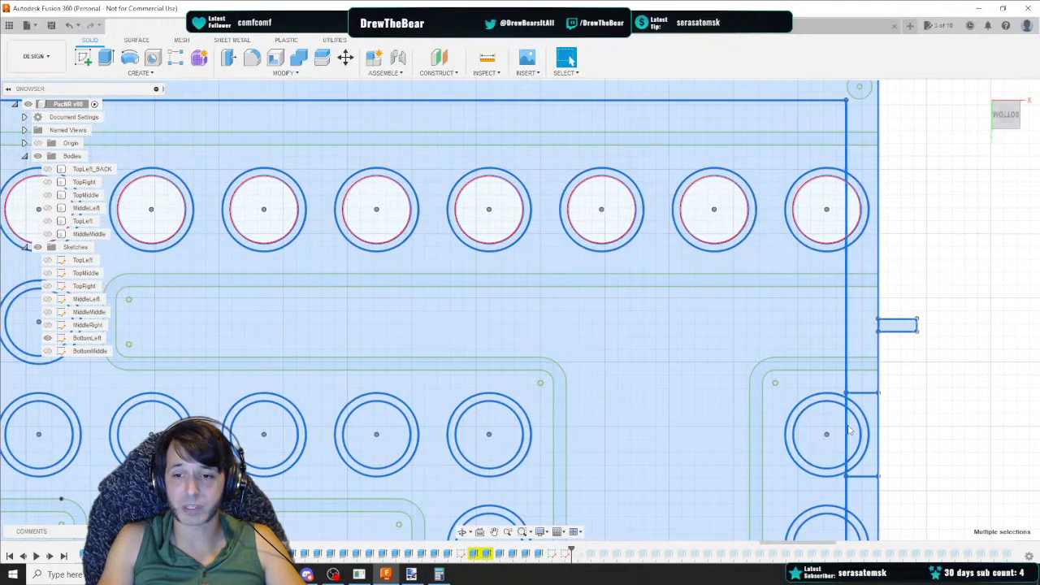
scroll(853, 433, up, 5)
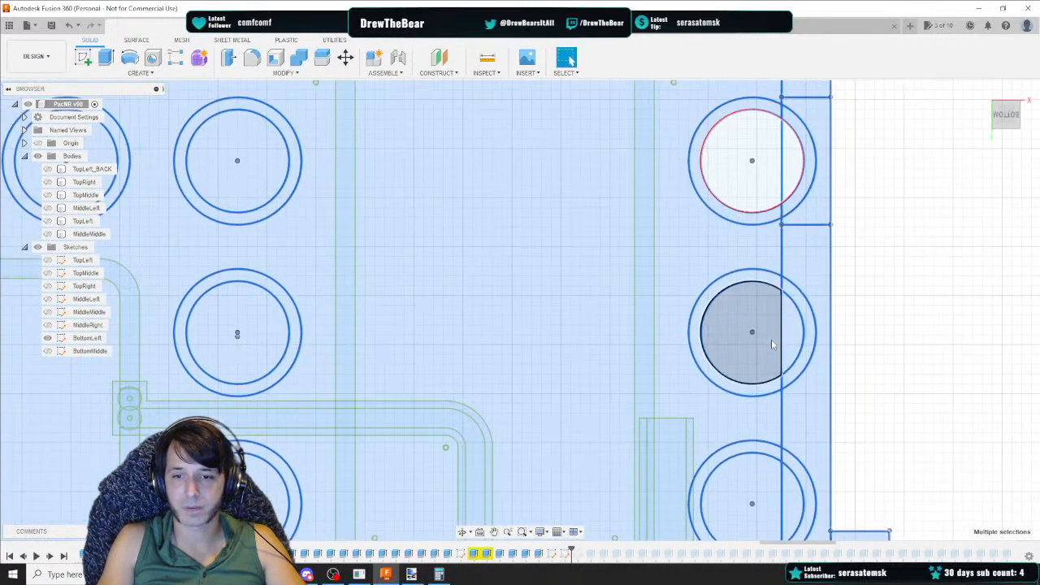
ctrl+click(798, 330)
ctrl+click(756, 341)
middle_drag(758, 442, 673, 173)
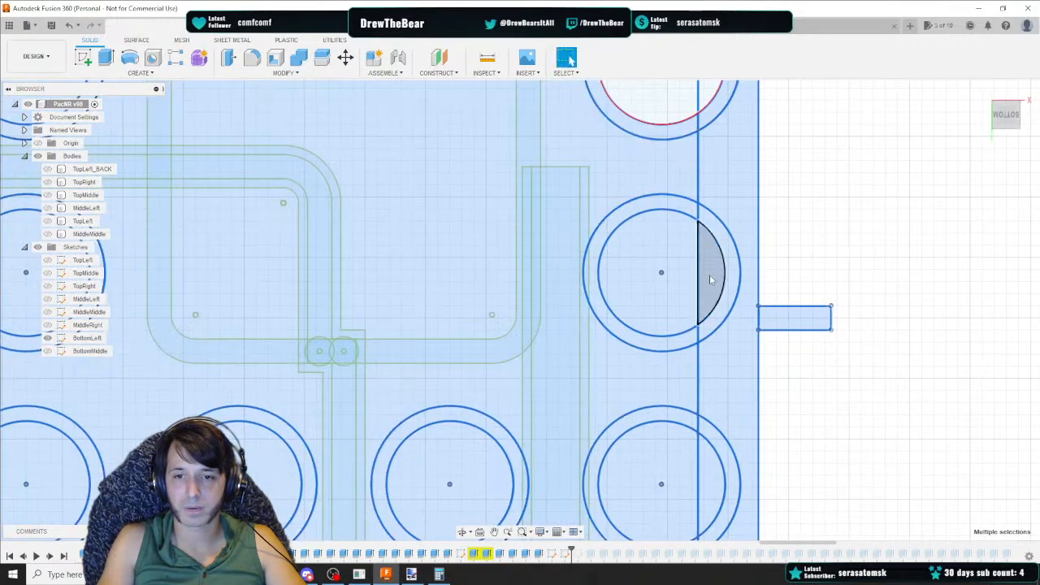
ctrl+click(710, 275)
ctrl+click(661, 266)
middle_drag(661, 268, 708, 260)
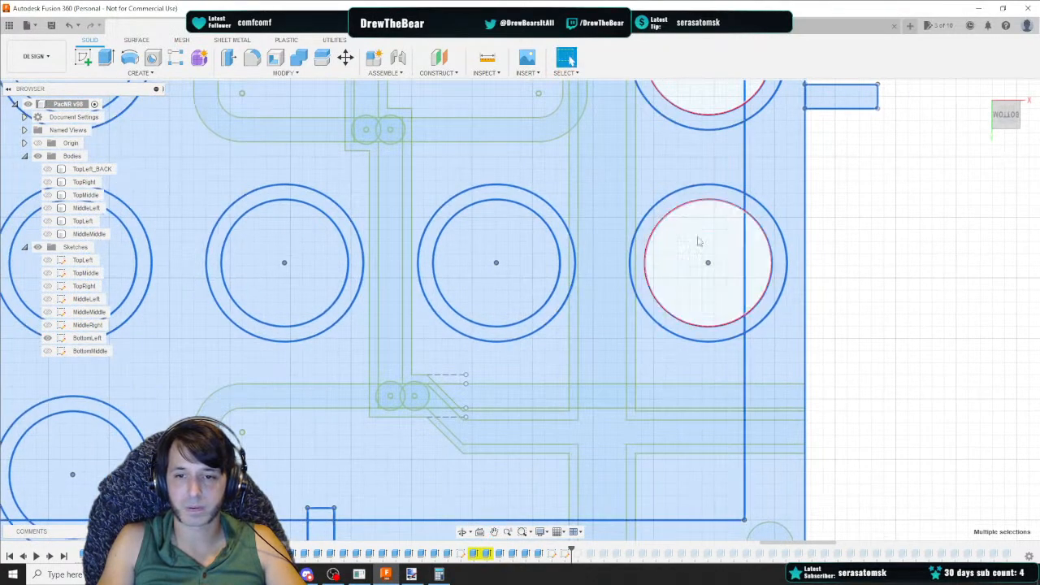
ctrl+click(468, 280)
middle_drag(285, 272, 505, 255)
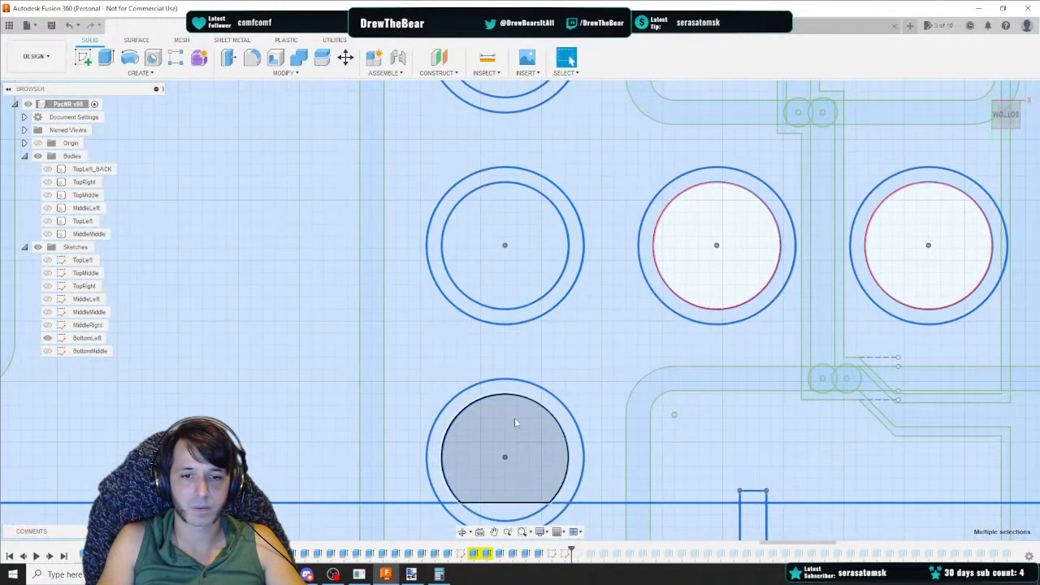
ctrl+click(514, 418)
ctrl+click(523, 214)
middle_drag(522, 214, 519, 444)
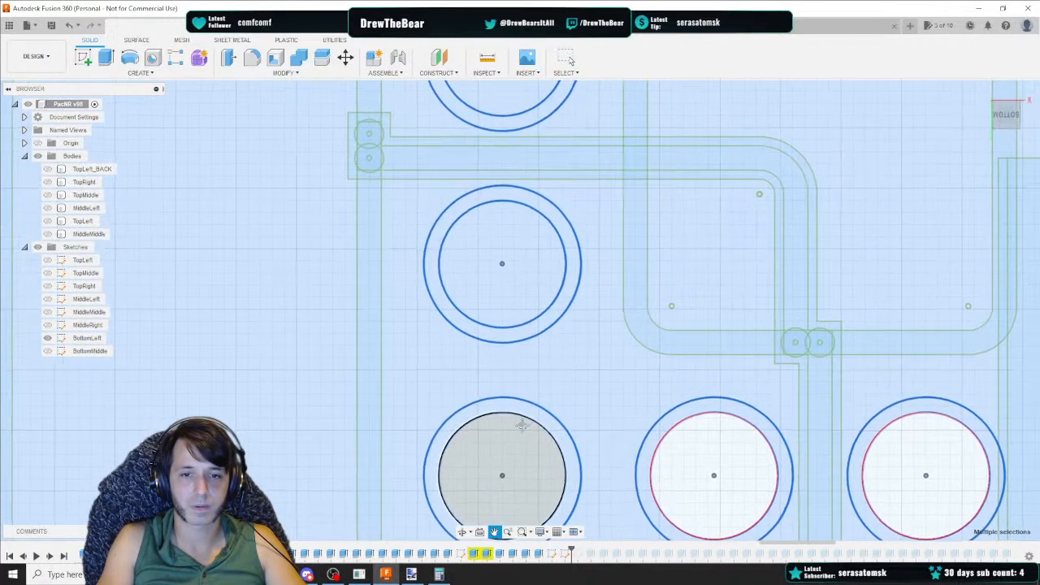
ctrl+click(524, 286)
ctrl+click(491, 102)
middle_drag(491, 102, 419, 494)
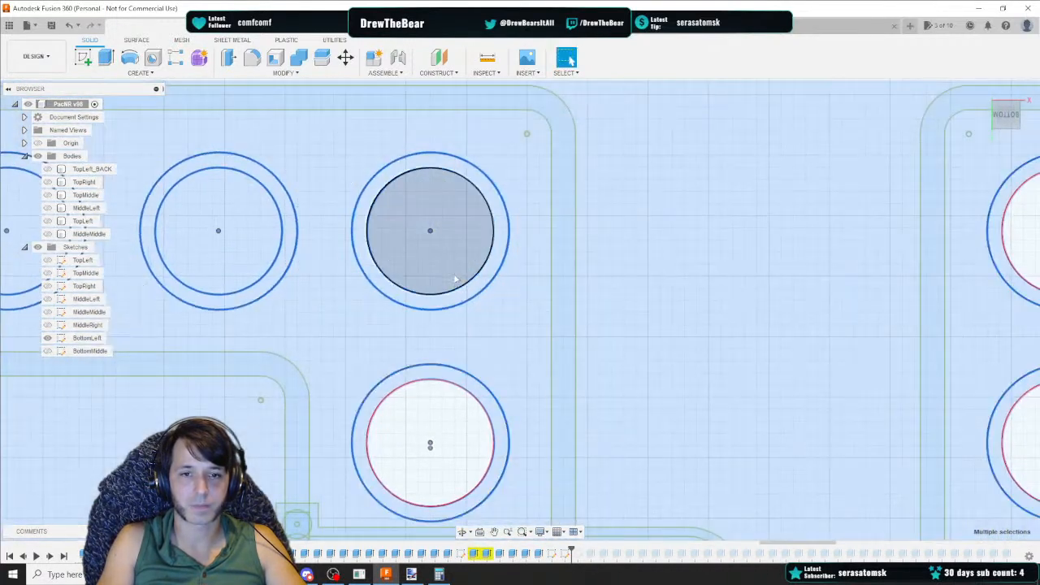
ctrl+click(450, 259)
ctrl+click(235, 266)
middle_drag(184, 279, 776, 280)
ctrl+click(620, 268)
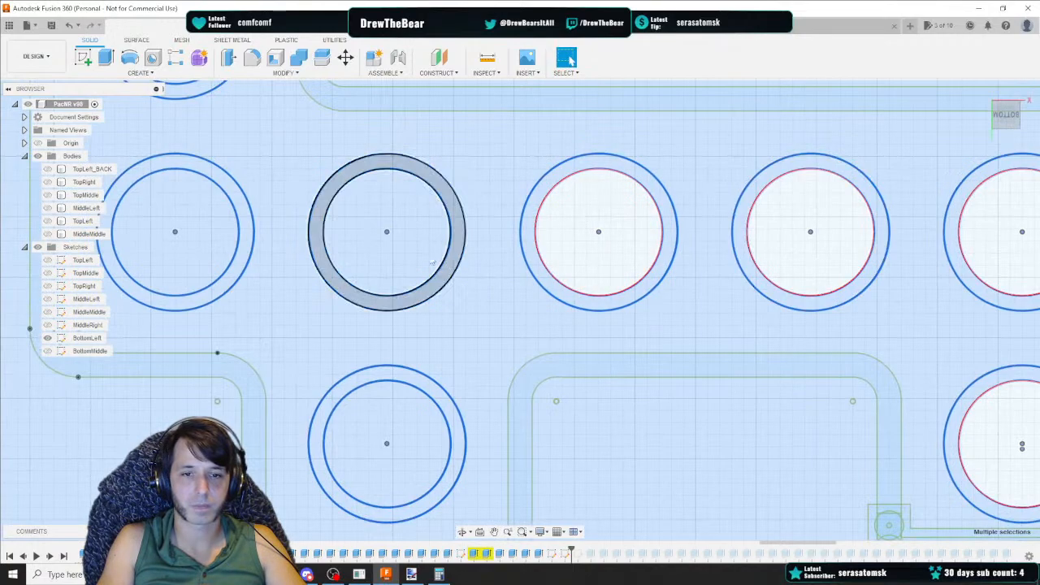
ctrl+click(406, 262)
ctrl+click(195, 257)
middle_drag(309, 308, 577, 568)
ctrl+click(462, 305)
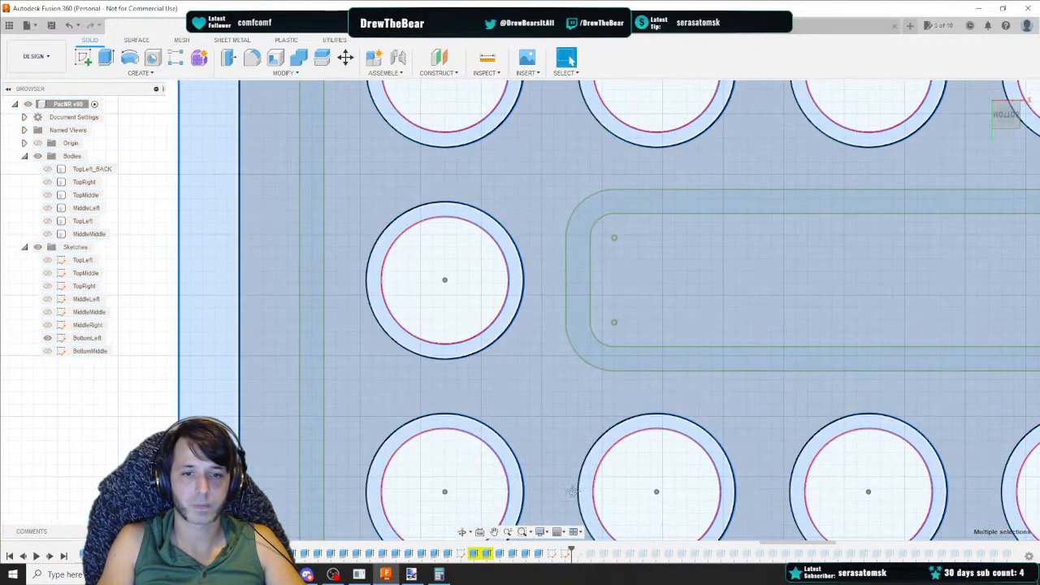
middle_drag(671, 520, 554, 127)
ctrl+click(567, 377)
middle_drag(604, 480, 546, 327)
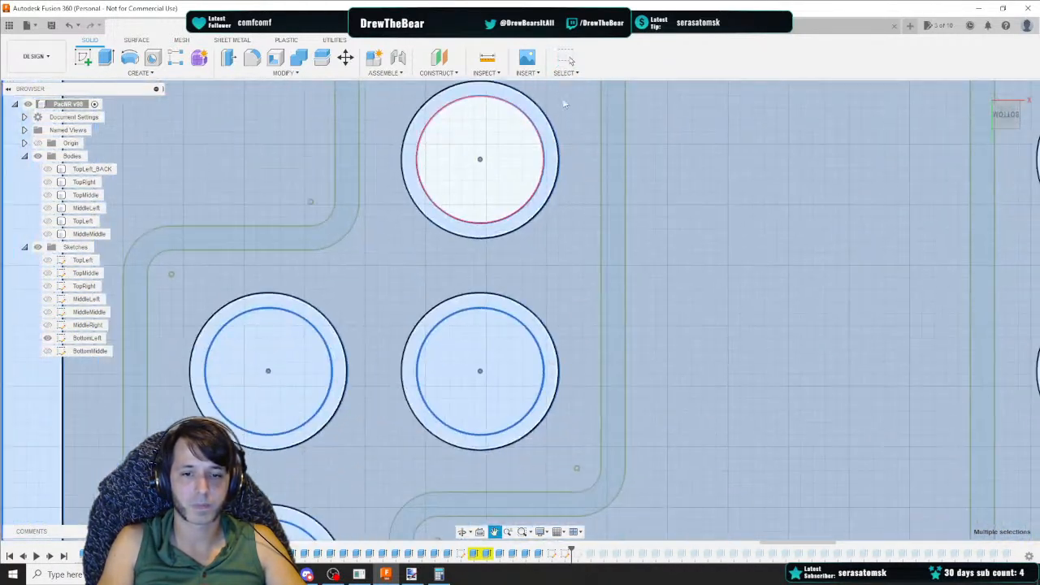
ctrl+click(471, 352)
middle_drag(307, 536, 362, 198)
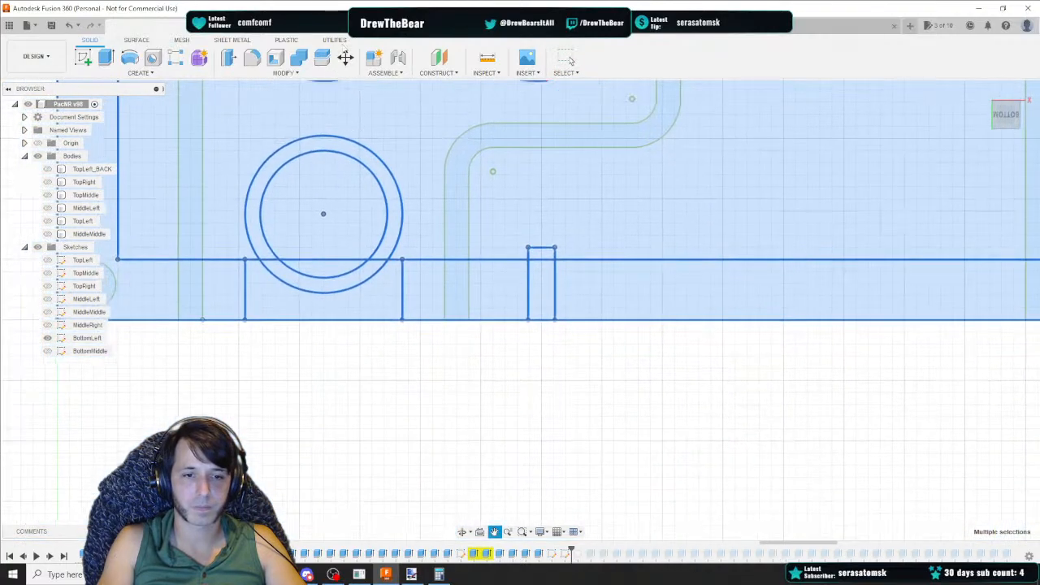
ctrl+click(357, 213)
ctrl+click(341, 272)
scroll(561, 235, down, 3)
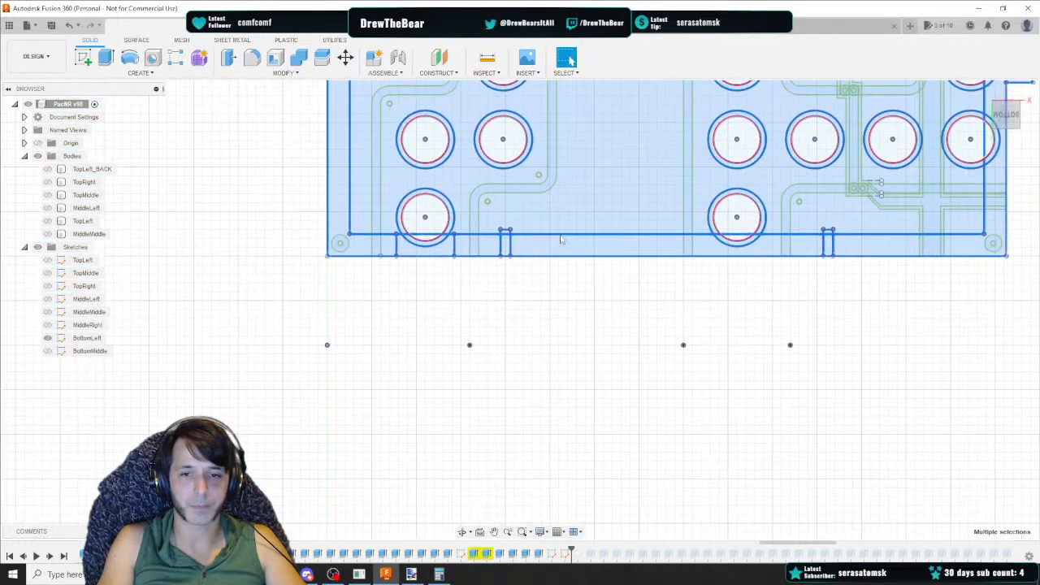
middle_drag(561, 235, 417, 493)
middle_drag(493, 155, 487, 298)
scroll(867, 234, up, 5)
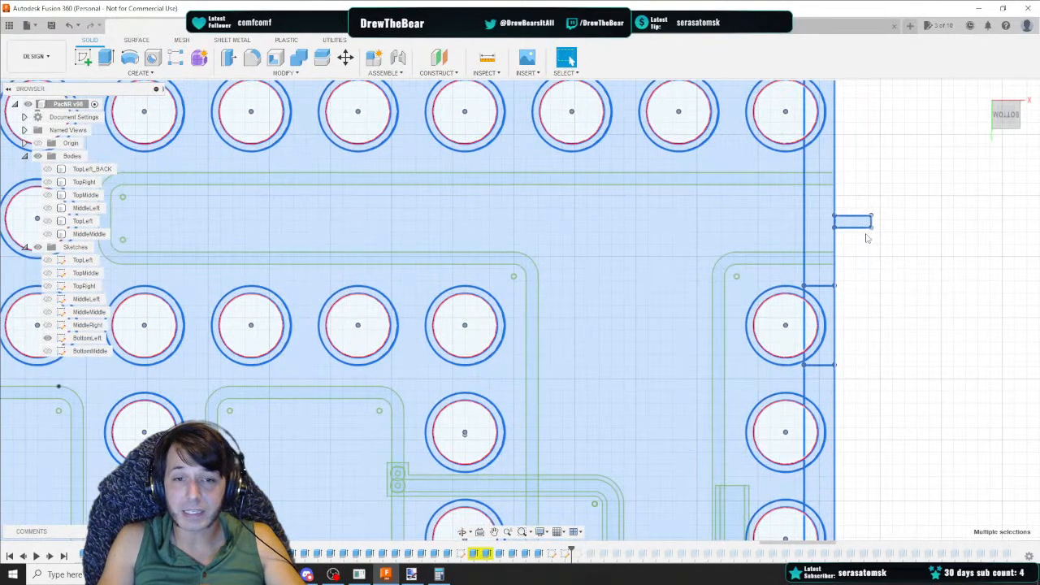
middle_drag(836, 323, 787, 85)
ctrl+click(787, 408)
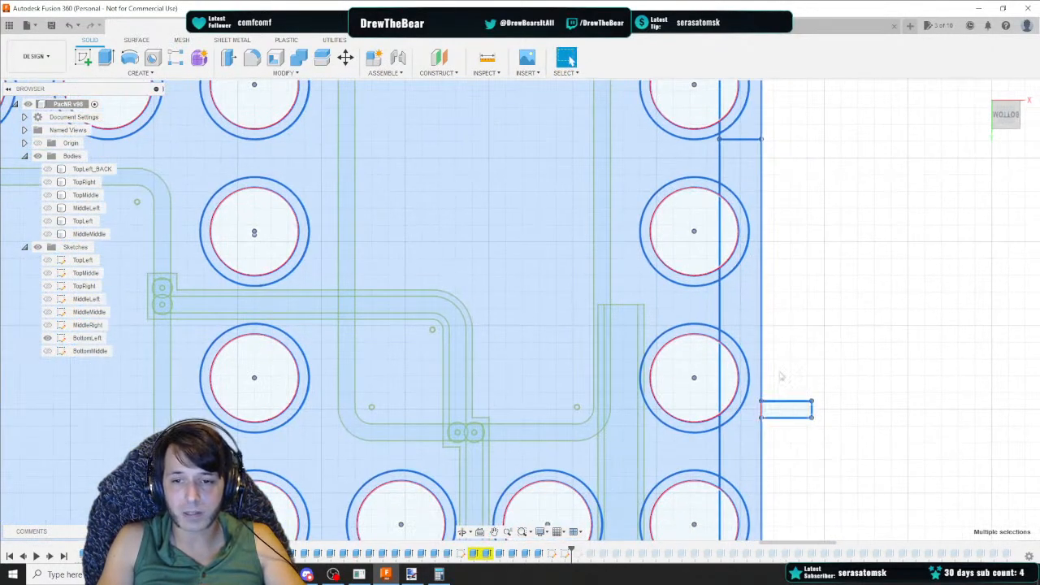
middle_drag(799, 331, 801, 85)
scroll(696, 305, down, 3)
middle_drag(470, 234, 748, 288)
right_click(551, 235)
click(527, 291)
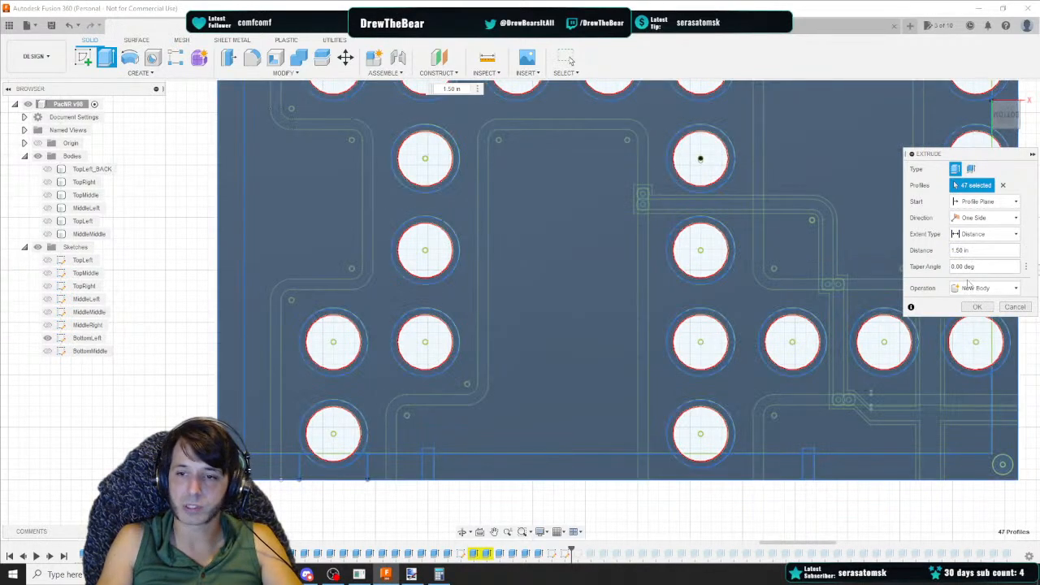
click(976, 307)
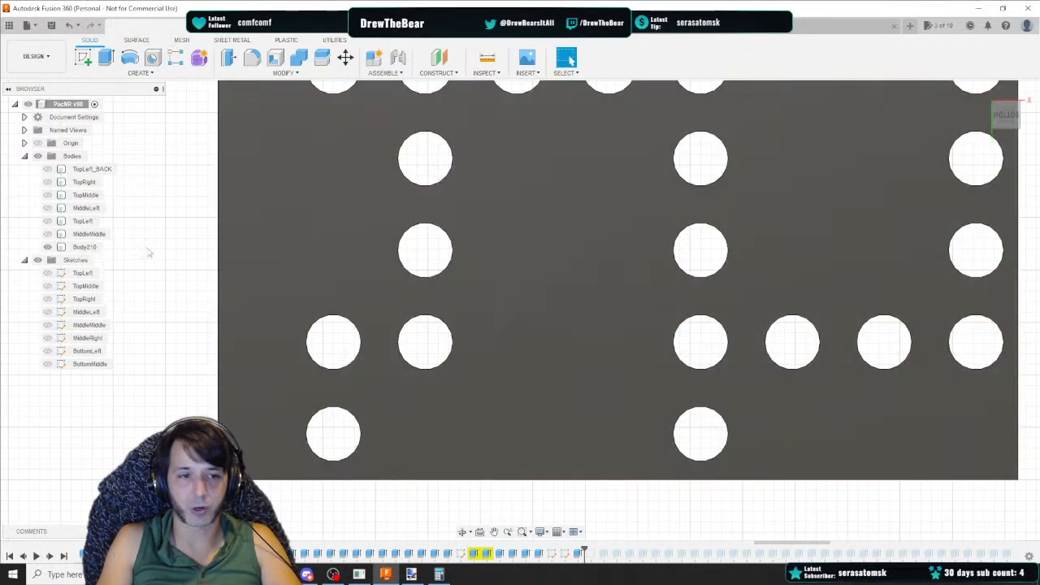
Rename the new body as BottomLeft
double_click(82, 251)
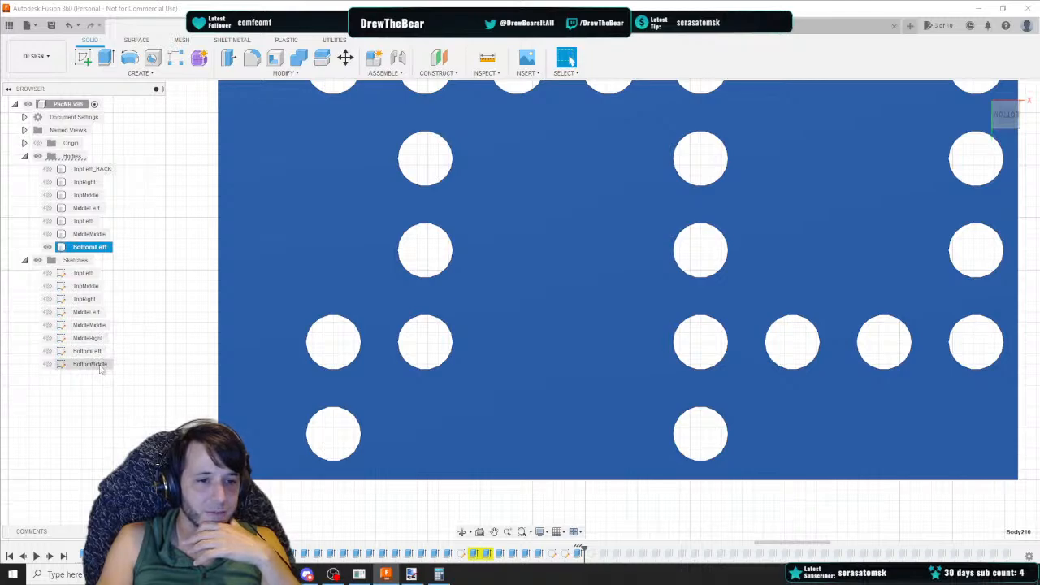
scroll(216, 303, down, 2)
scroll(244, 300, down, 4)
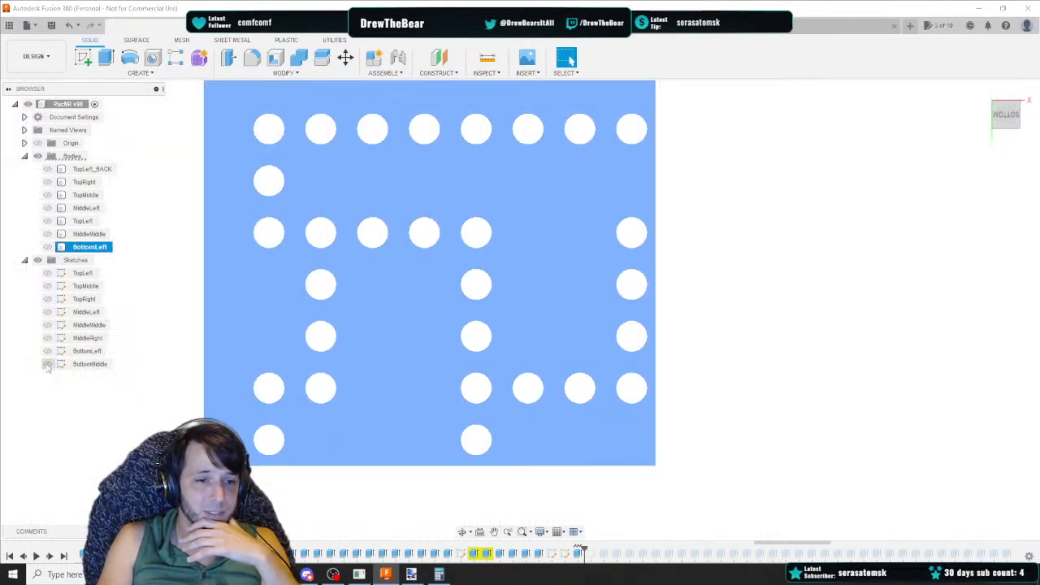
Show the BottomLeft sketch again, after briefly toggling the BottomMiddle sketch's visibility
click(47, 364)
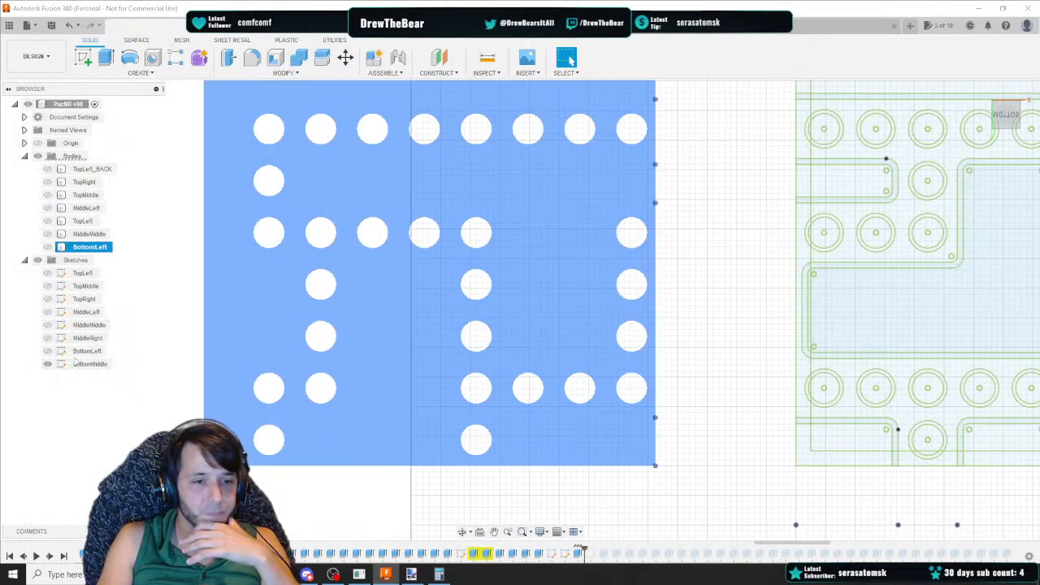
click(47, 364)
click(48, 351)
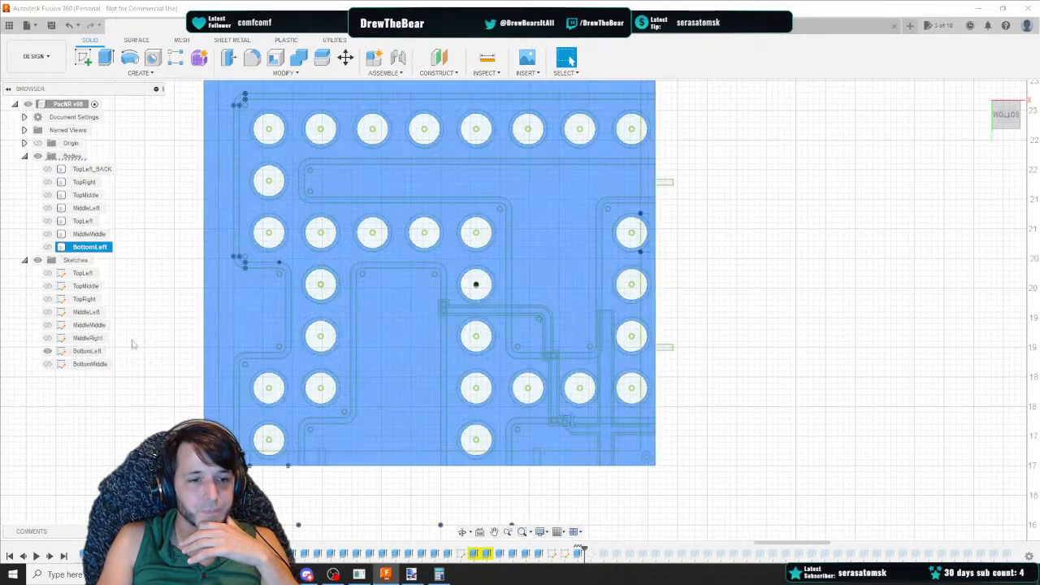
Extrude the BottomLeft sketch's middle square profile as a Cut 1.275 in into the BottomLeft body, checking the spreadsheet's distance
scroll(181, 273, up, 2)
click(181, 273)
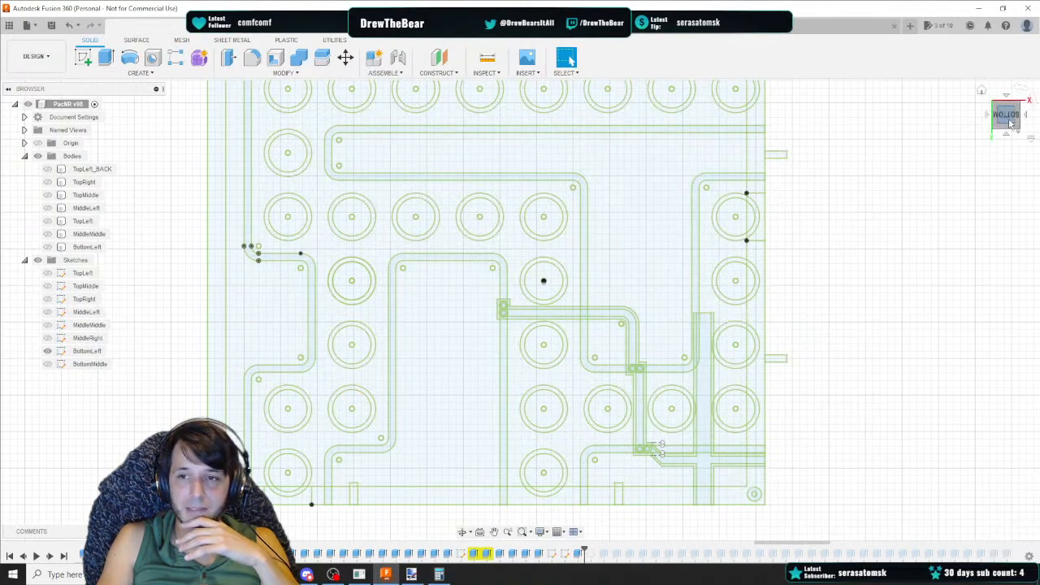
click(259, 327)
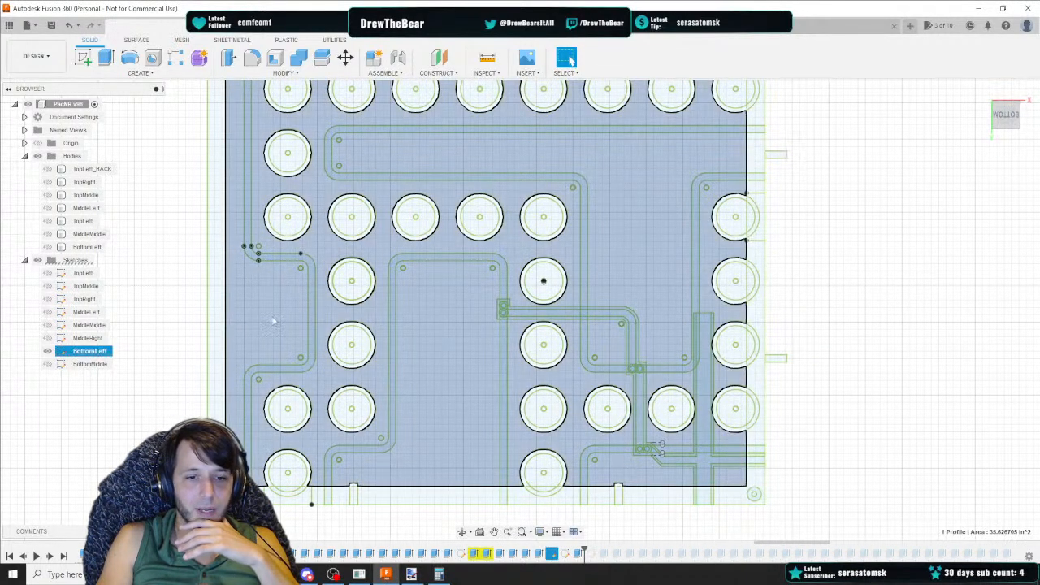
mouse_move(271, 321)
middle_down()
mouse_move(232, 466)
mouse_move(242, 284)
middle_up()
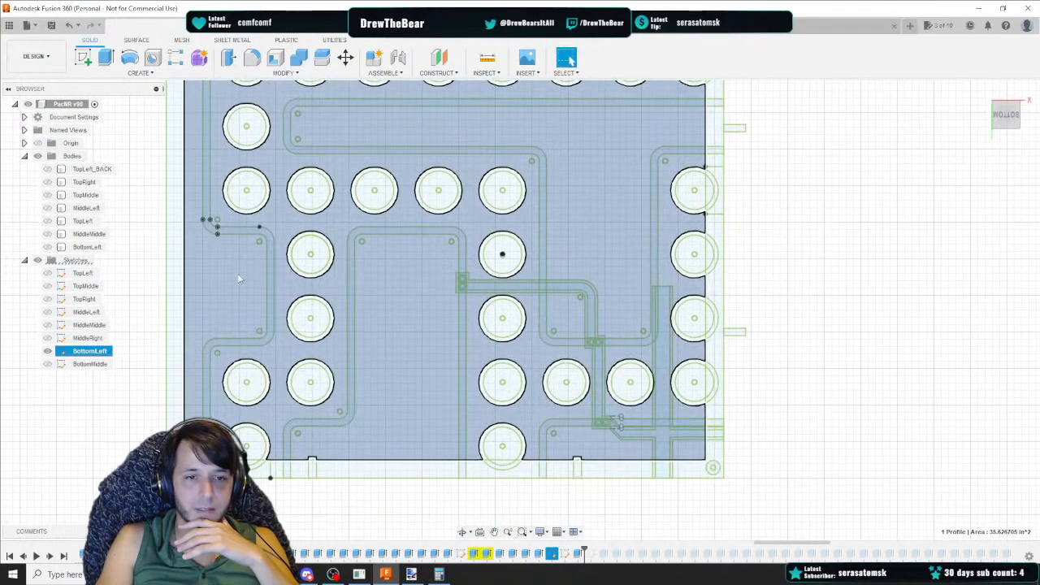
right_click(236, 274)
click(238, 323)
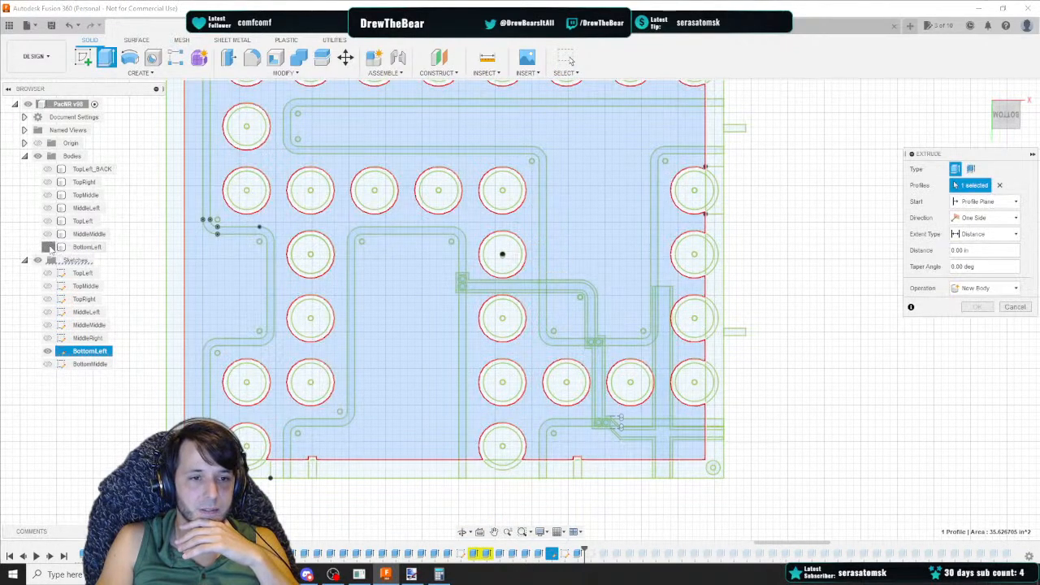
click(49, 247)
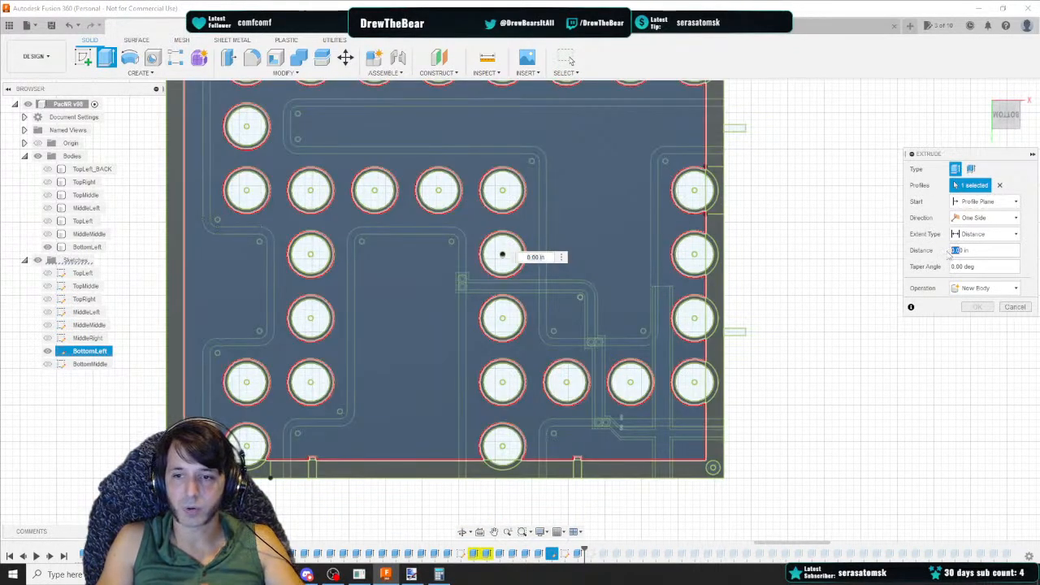
text(.1)
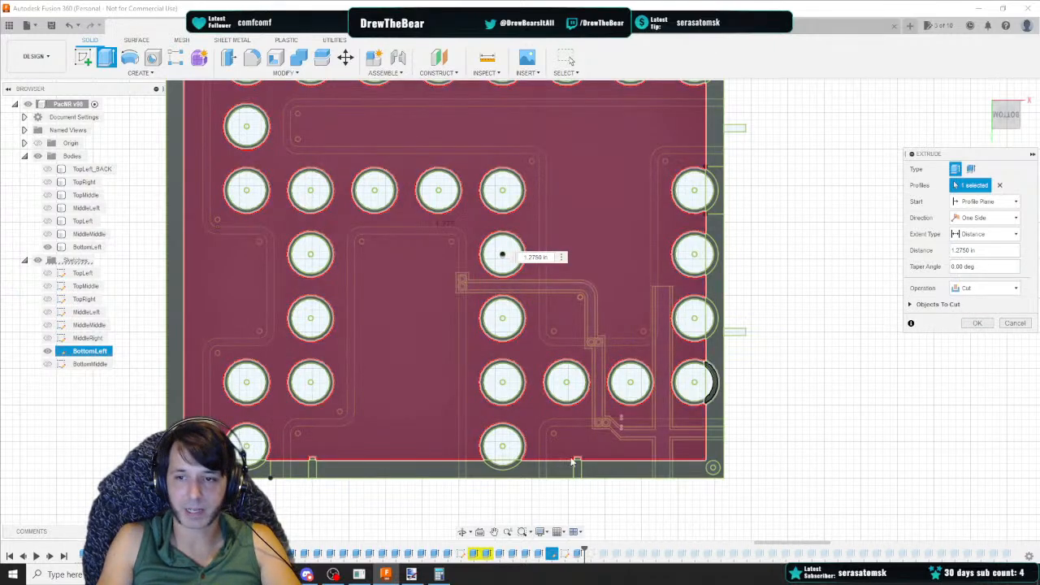
click(332, 575)
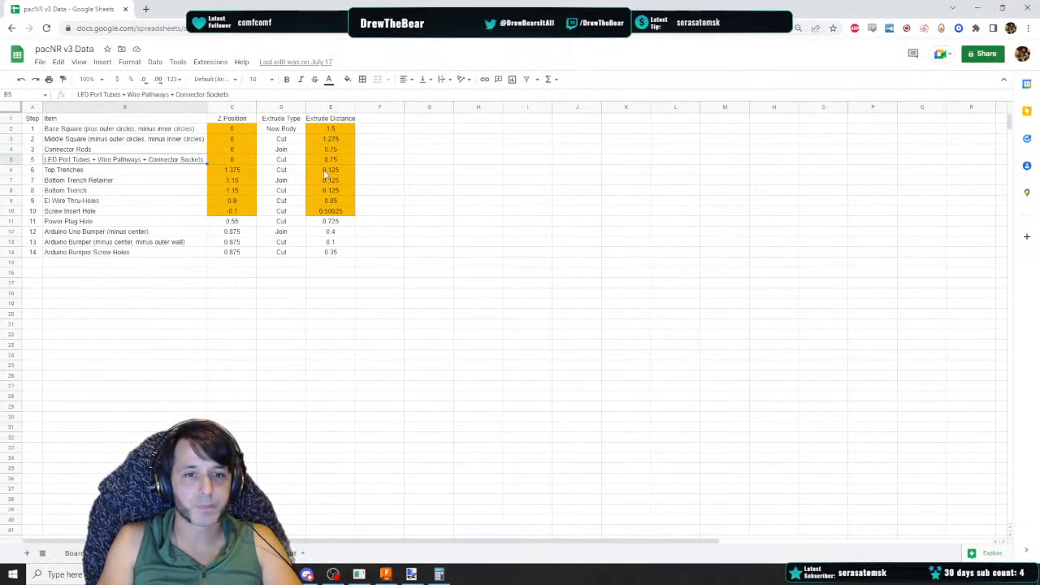
click(978, 7)
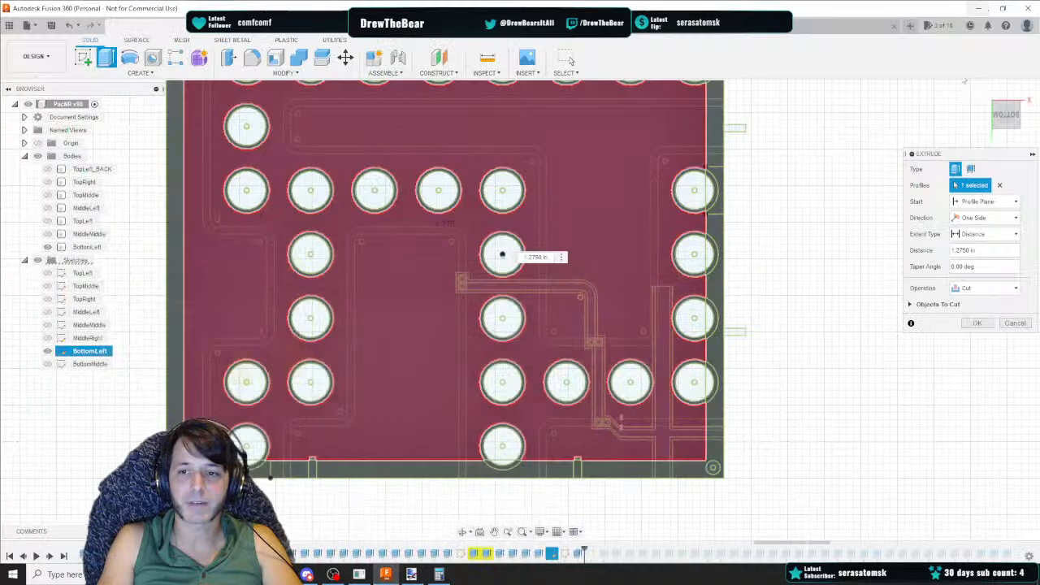
click(981, 321)
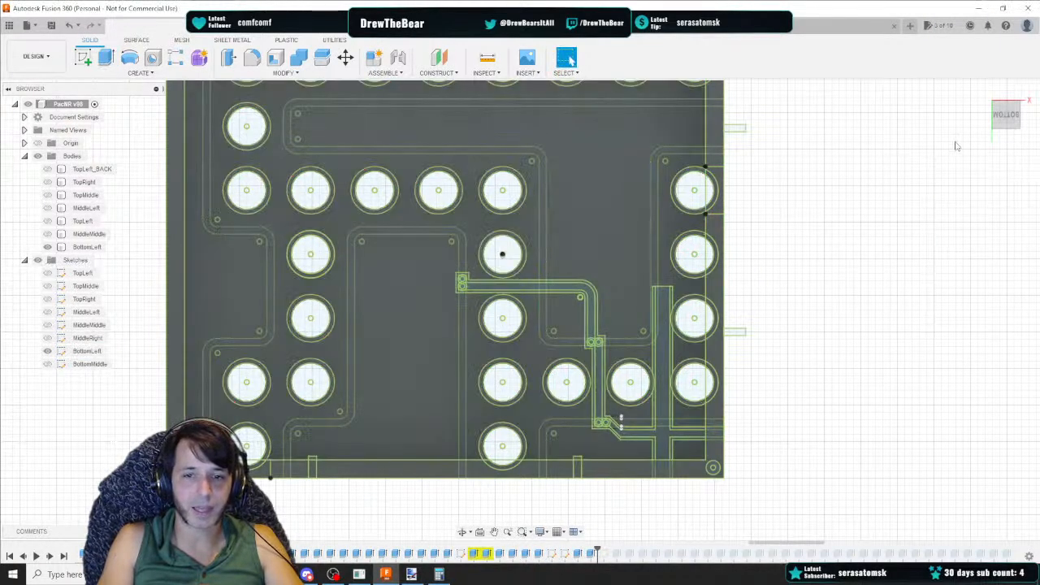
Orbit around the BottomLeft body to inspect the cut, and review the spreadsheet's next extrude rows
click(1011, 127)
drag(1011, 129, 1009, 145)
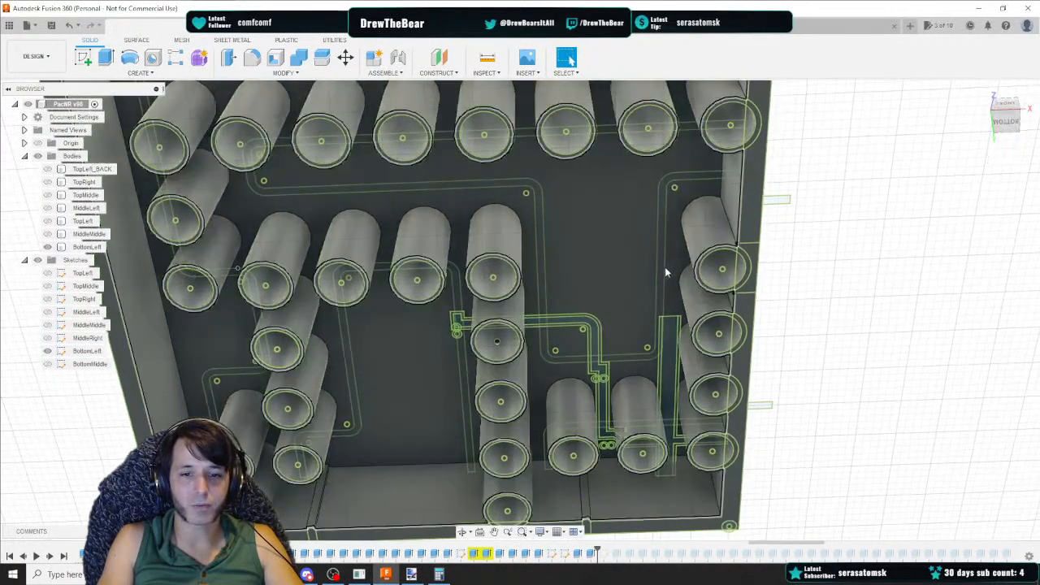
scroll(664, 269, down, 1)
mouse_move(636, 276)
middle_down()
mouse_move(642, 309)
mouse_move(603, 144)
mouse_move(631, 270)
middle_up()
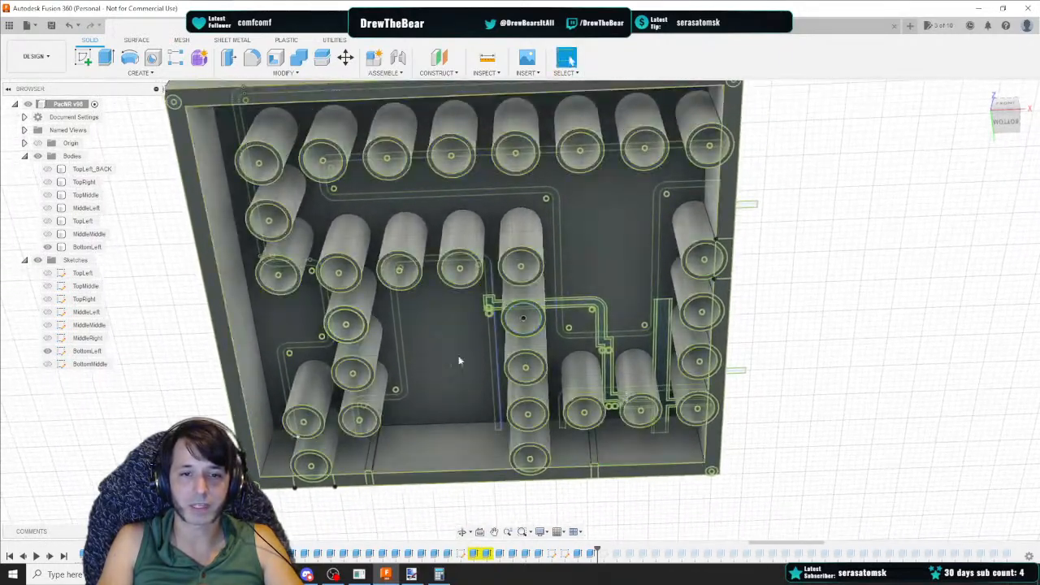
mouse_move(998, 118)
mouse_down()
mouse_move(1004, 127)
mouse_move(1005, 116)
mouse_up()
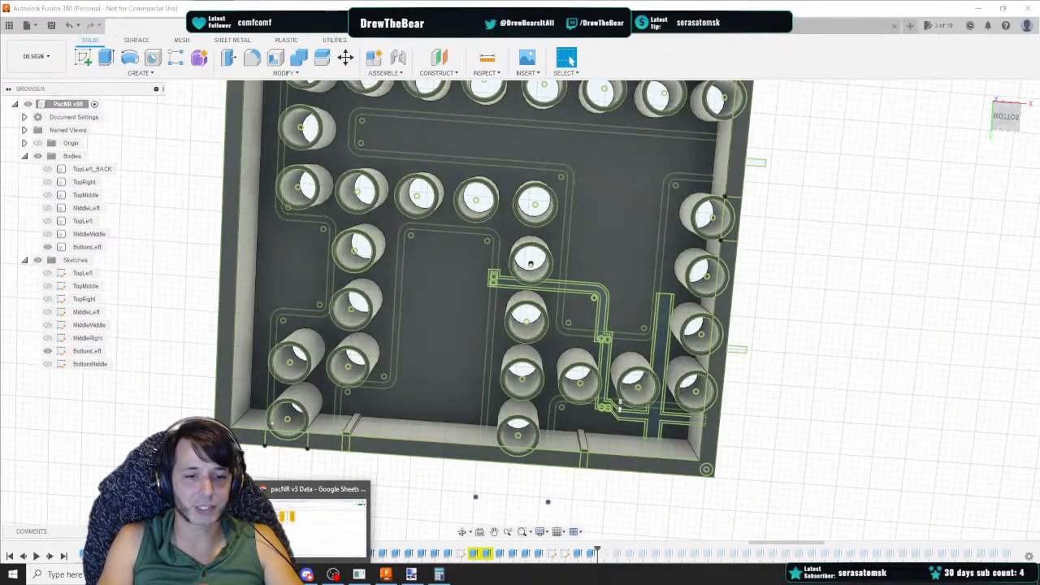
click(351, 532)
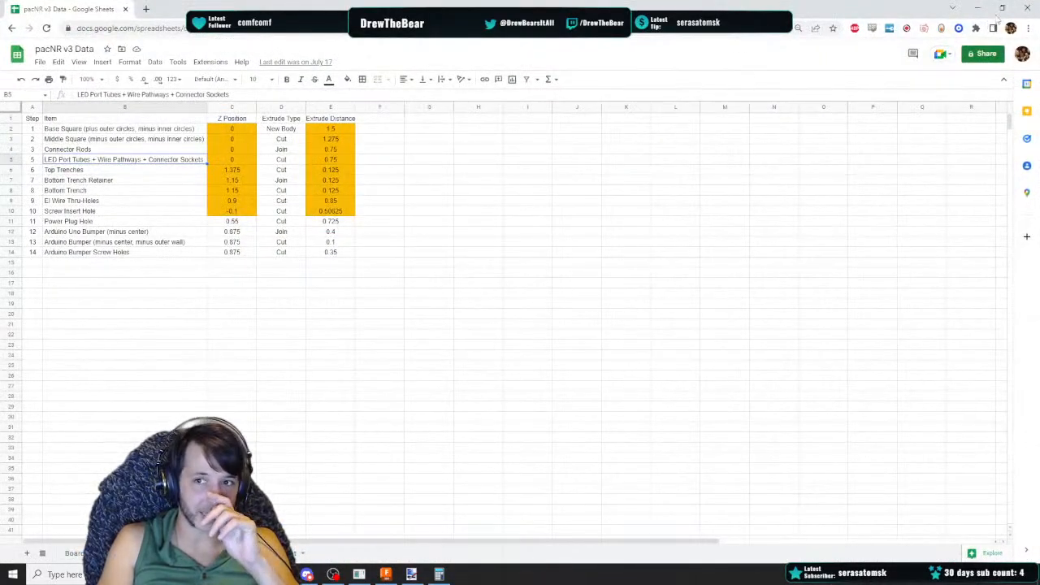
click(978, 7)
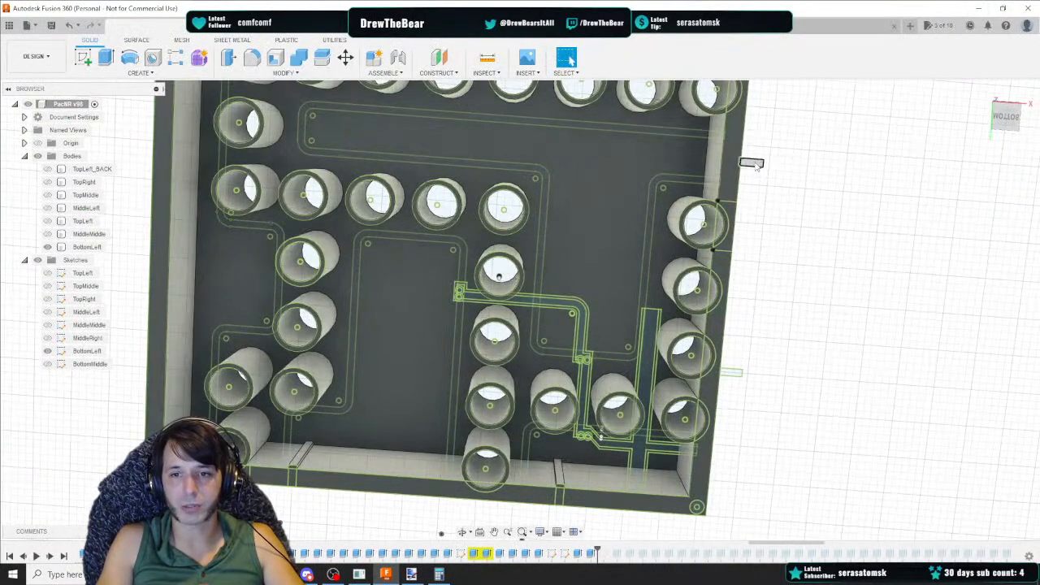
Select the two small connector rod tab profiles on the BottomLeft sketch's edge to extrude them
click(755, 164)
right_click(732, 375)
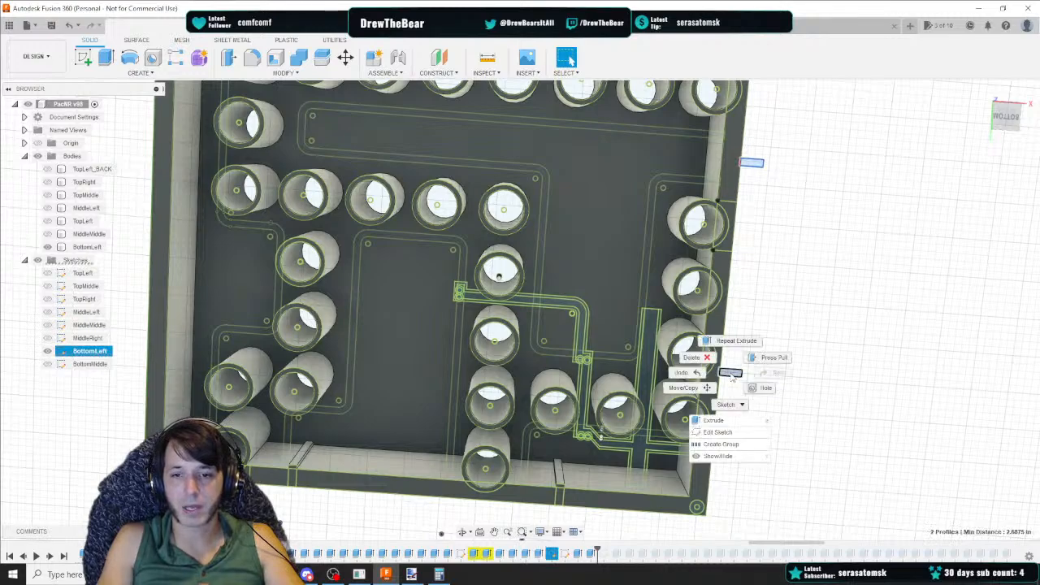
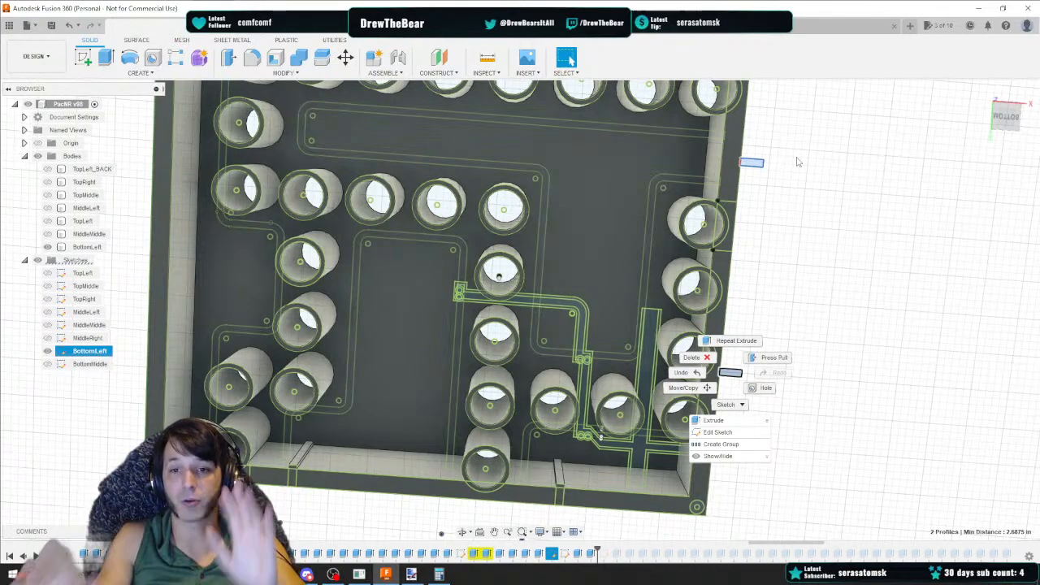
Extrude the two selected connector rod tab profiles 0.75 in as a Join
key(Escape)
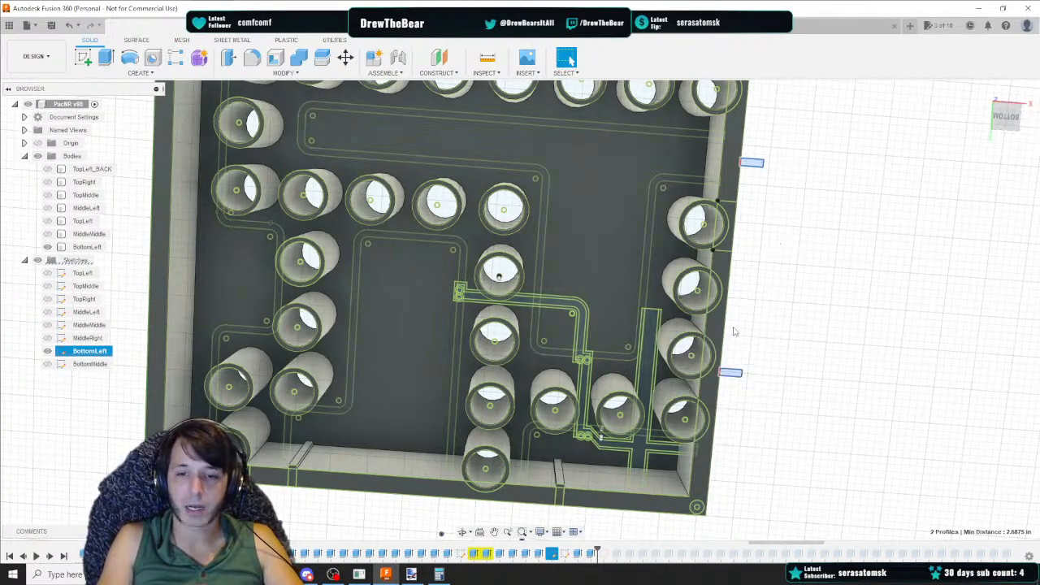
right_click(750, 165)
click(735, 208)
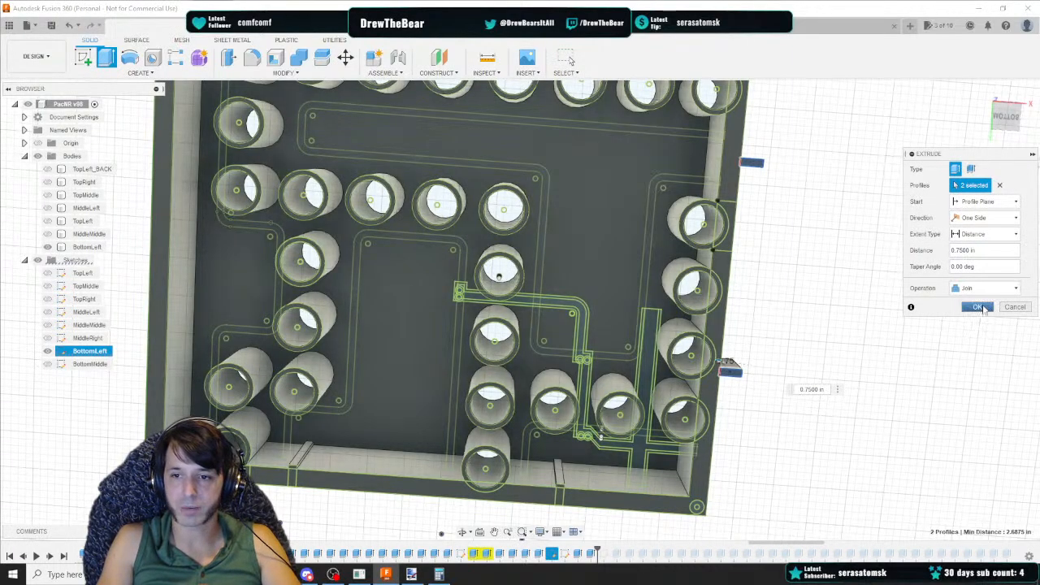
click(1015, 306)
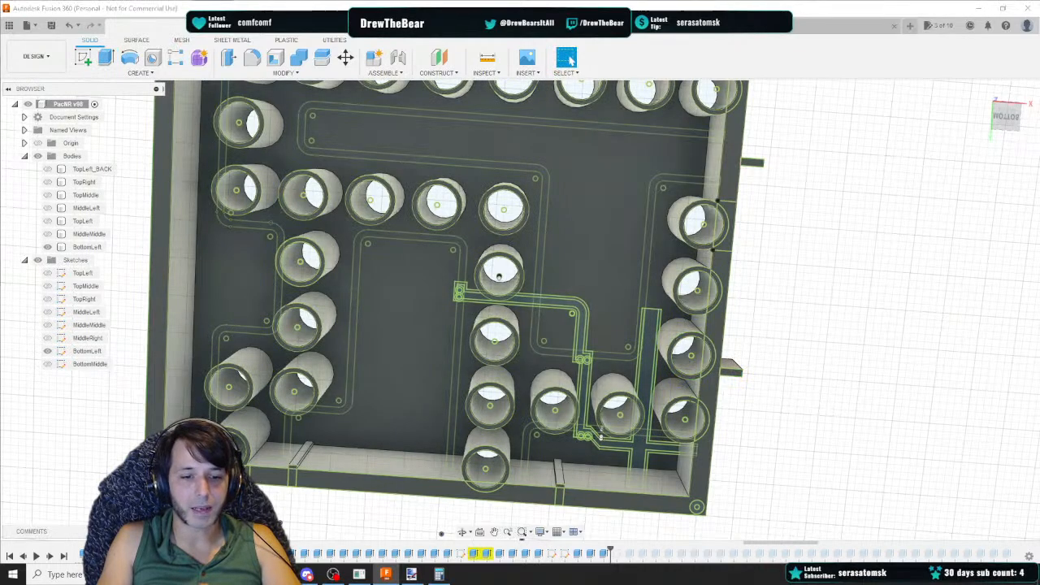
Check the spreadsheet's LED Port Tubes, Wire Pathways and Connector Sockets row, and hide the BottomLeft body
click(334, 574)
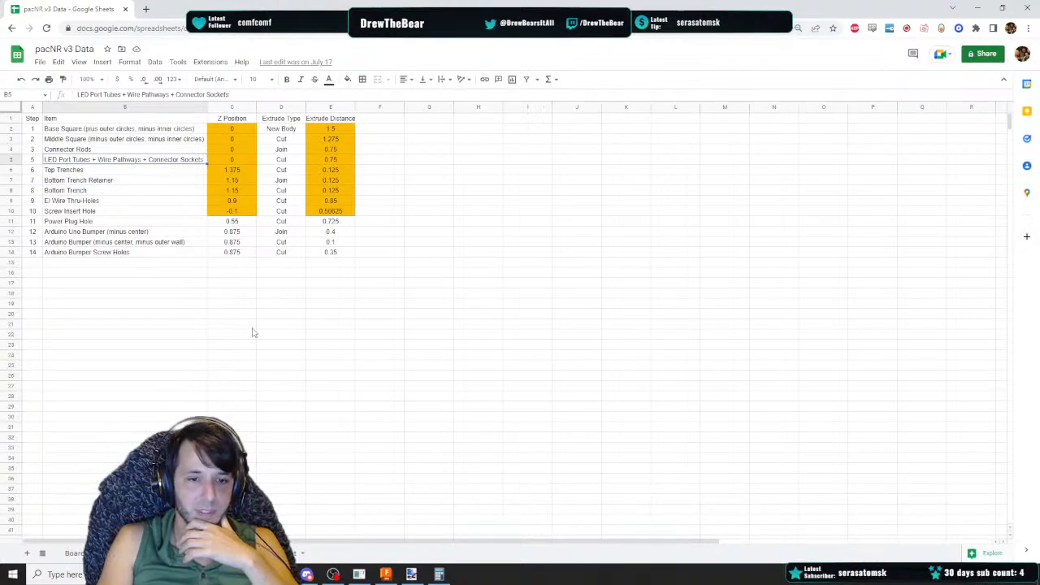
click(385, 575)
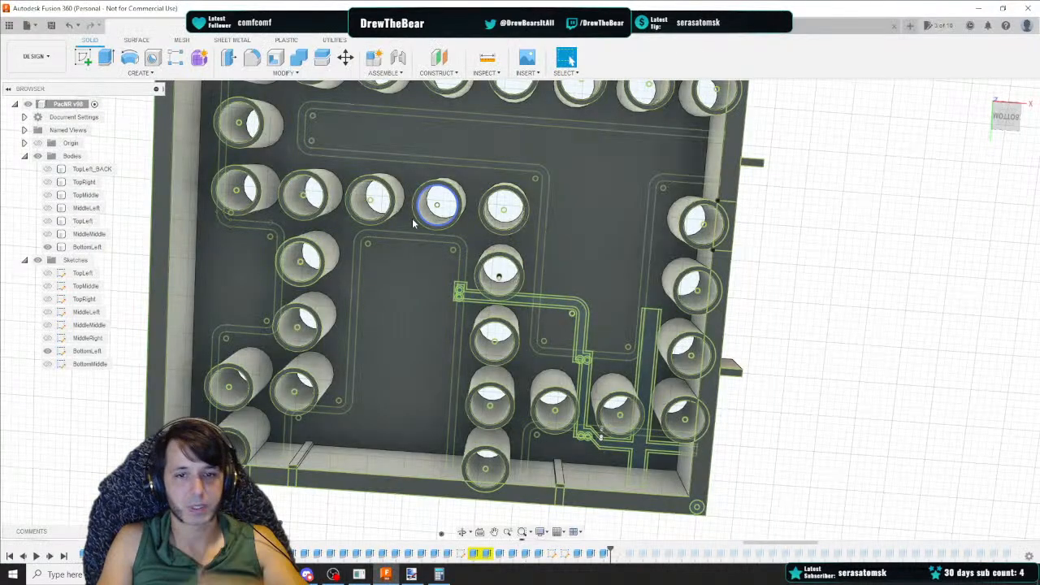
click(48, 247)
scroll(226, 414, up, 4)
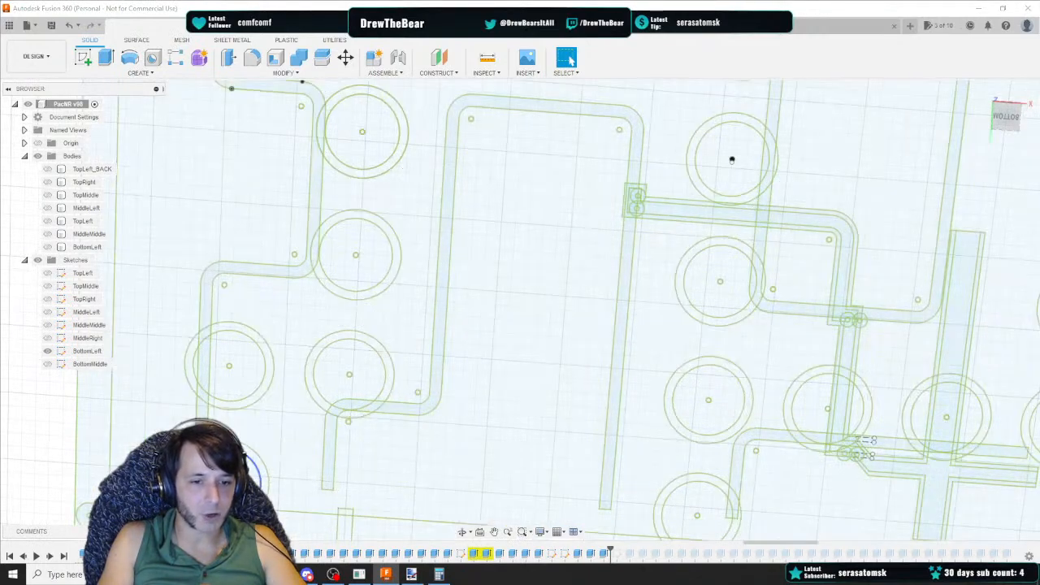
Start selecting the tube ring profiles near the BottomLeft sketch's lower-left corner
click(224, 485)
click(234, 523)
click(234, 523)
middle_drag(235, 524, 233, 409)
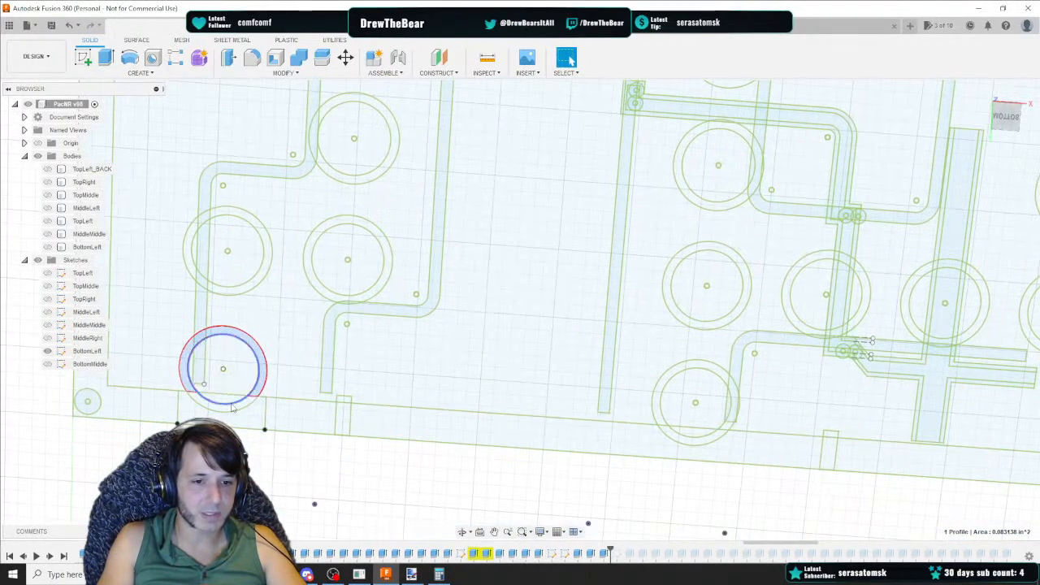
scroll(233, 408, up, 3)
click(232, 405)
click(233, 410)
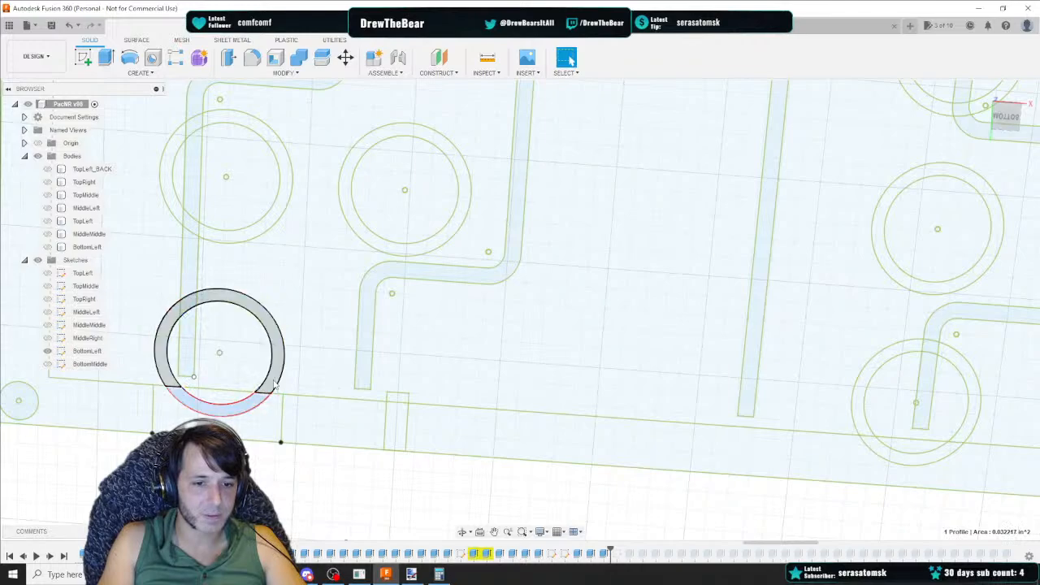
ctrl+click(271, 378)
Add the tube ring profiles and their split arc pieces across the sketch's middle area to the selection
ctrl+click(264, 234)
ctrl+click(363, 233)
middle_drag(631, 287, 403, 309)
ctrl+click(435, 338)
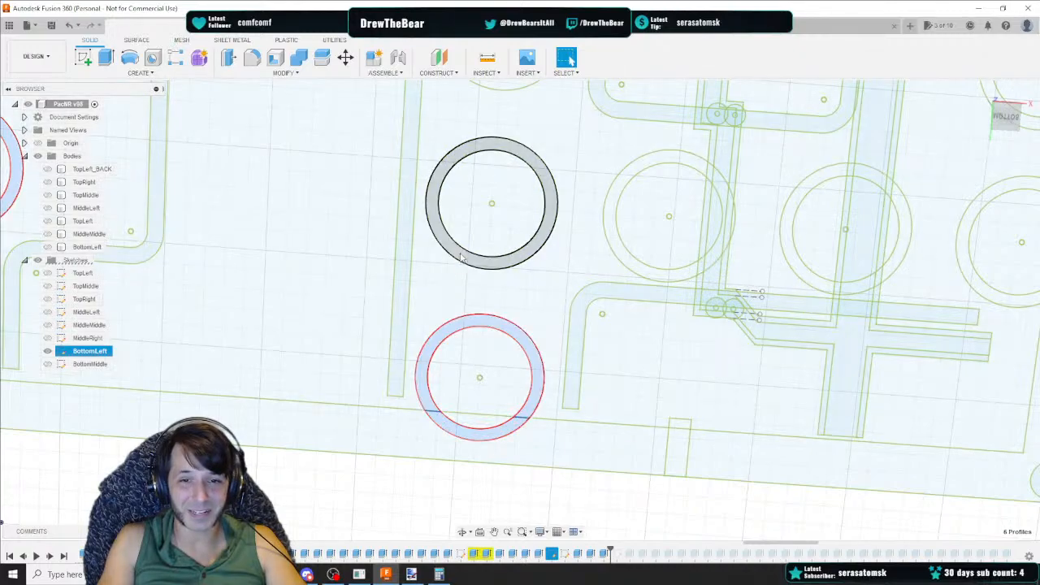
ctrl+click(537, 246)
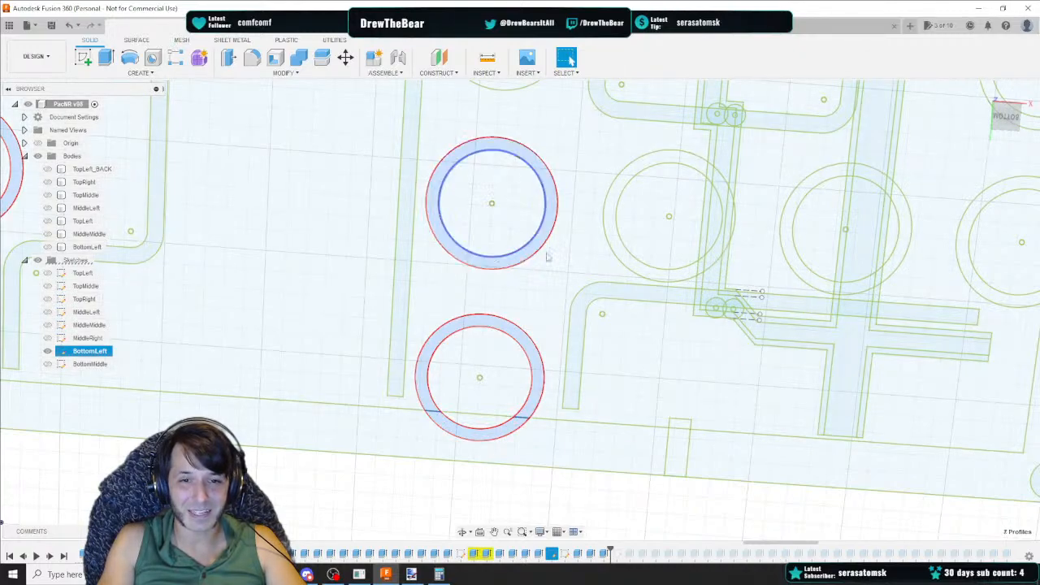
ctrl+click(655, 274)
ctrl+click(815, 276)
middle_drag(822, 281, 431, 281)
ctrl+click(431, 280)
ctrl+click(497, 207)
middle_drag(491, 100, 527, 246)
ctrl+click(530, 239)
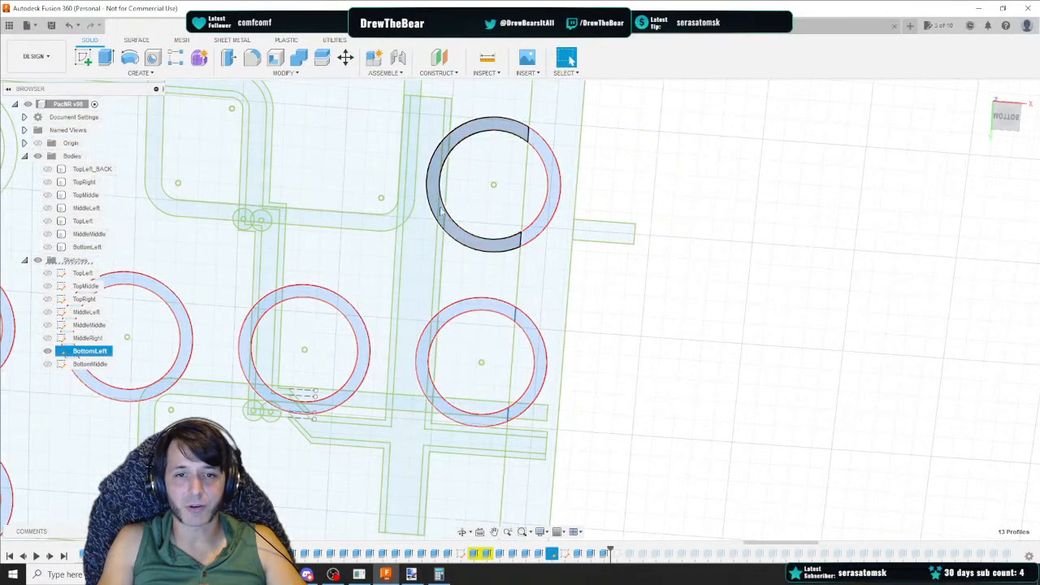
ctrl+click(483, 243)
ctrl+click(482, 245)
middle_drag(412, 189, 562, 283)
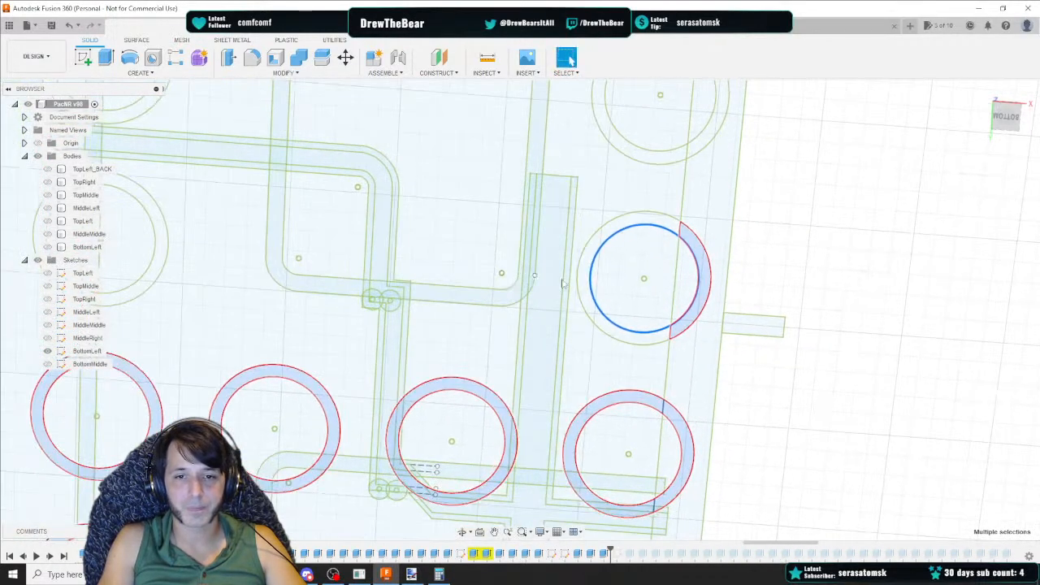
ctrl+click(587, 285)
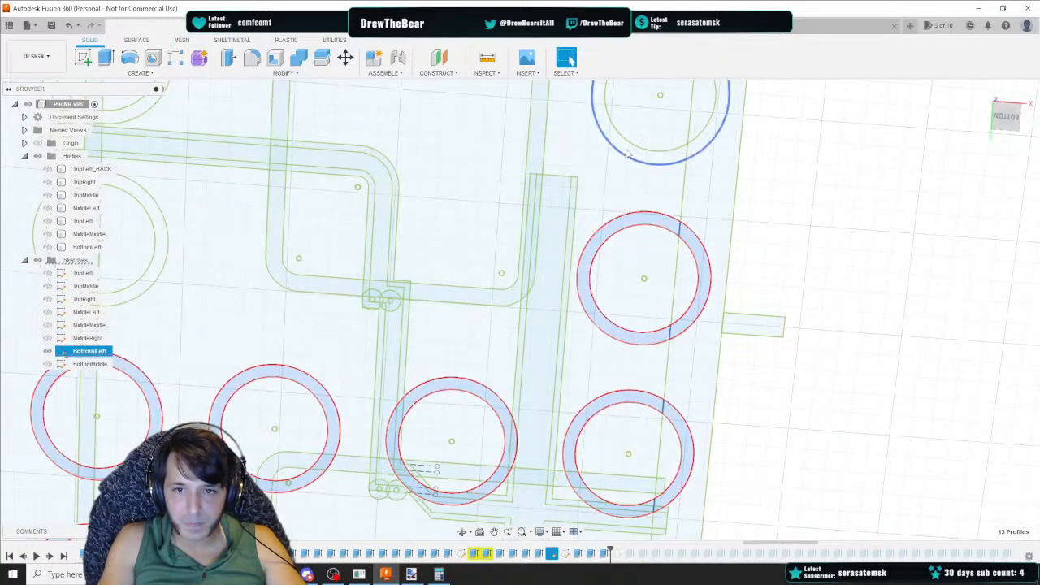
ctrl+click(635, 155)
ctrl+click(702, 141)
Add the tube ring profiles along the wire pathways and the sketch's upper rows to the selection
middle_drag(180, 185, 535, 195)
ctrl+click(506, 124)
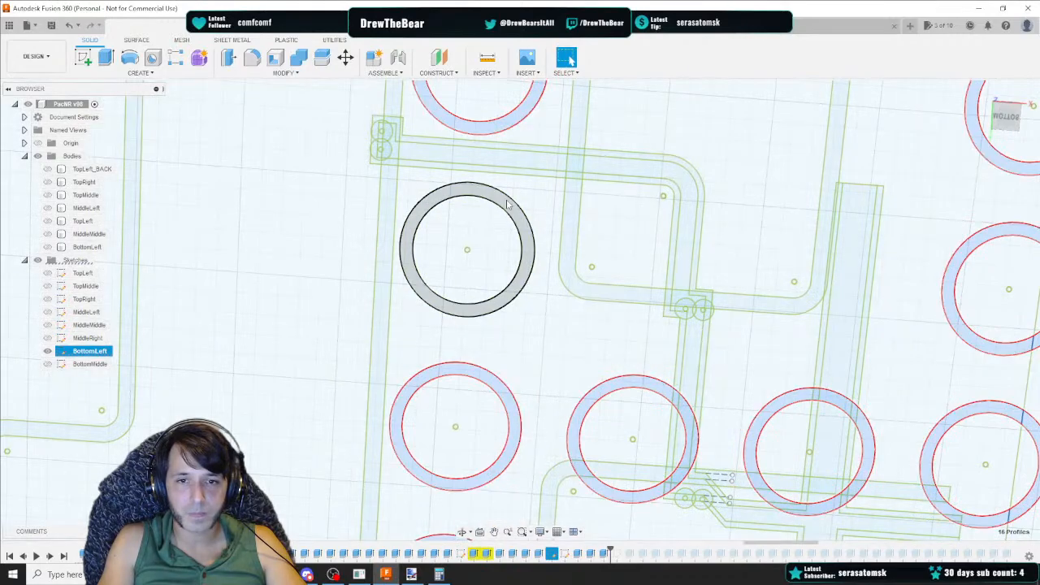
ctrl+click(509, 202)
middle_drag(357, 208, 566, 327)
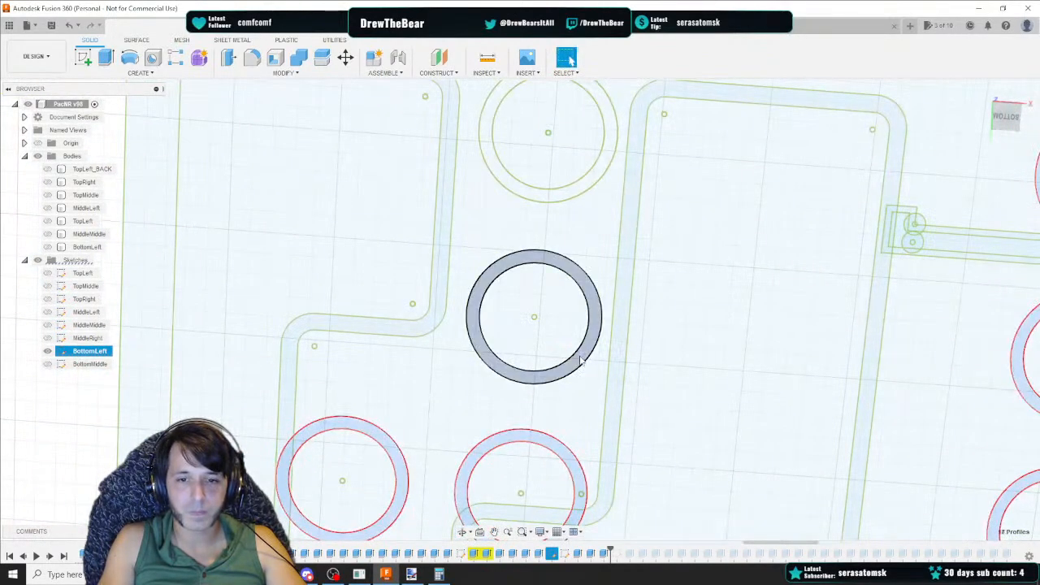
ctrl+click(580, 360)
ctrl+click(585, 188)
middle_drag(653, 140, 543, 443)
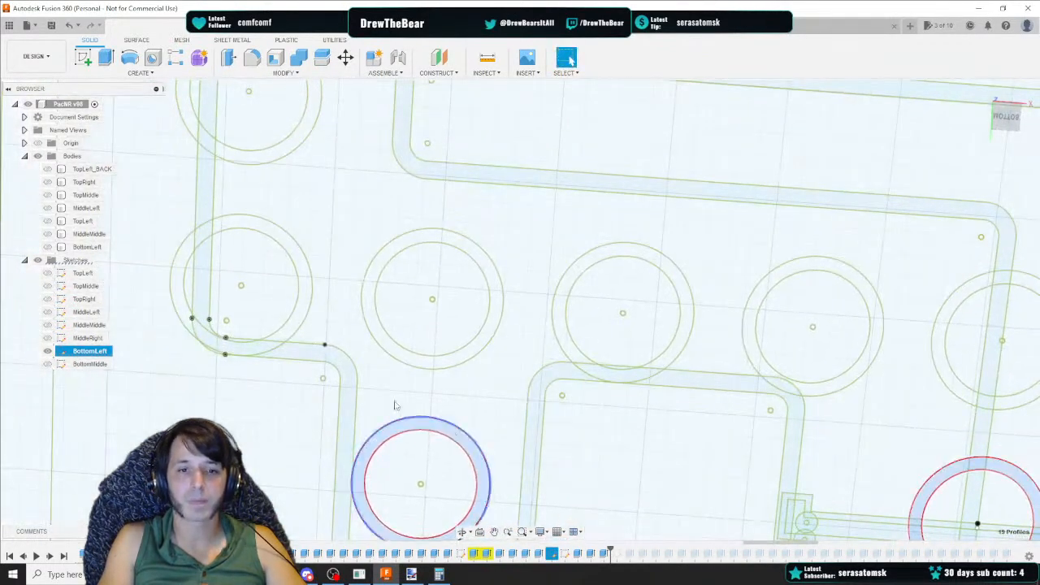
ctrl+click(293, 327)
ctrl+click(378, 333)
ctrl+click(562, 325)
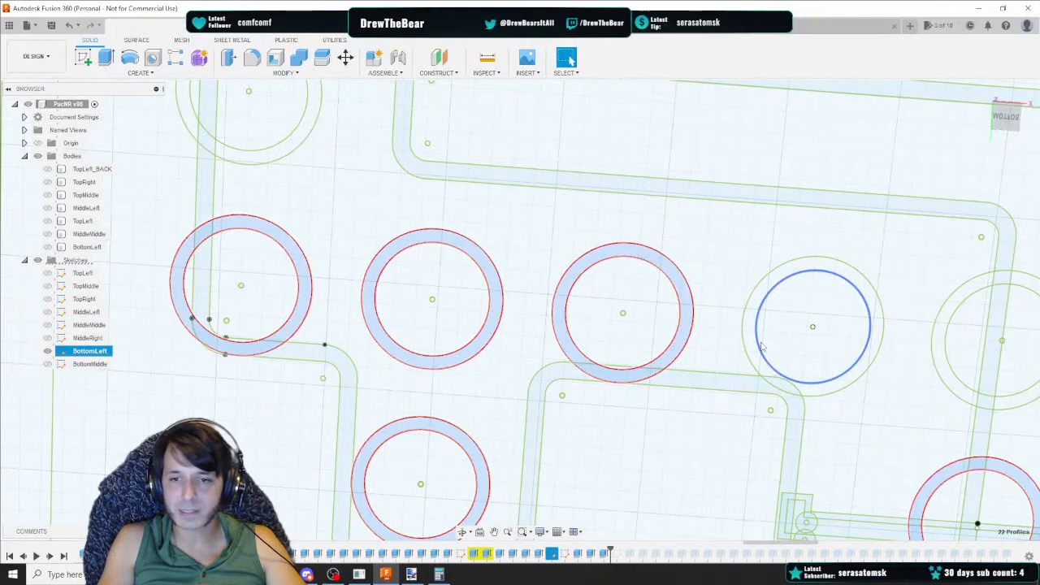
ctrl+click(754, 338)
ctrl+click(942, 341)
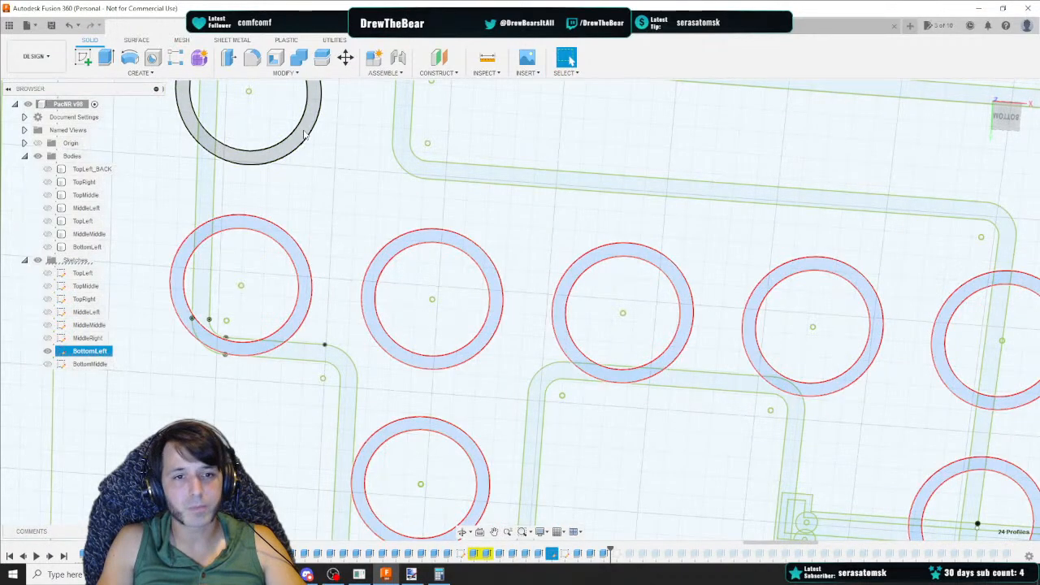
ctrl+click(305, 126)
middle_drag(328, 136, 315, 422)
click(307, 280)
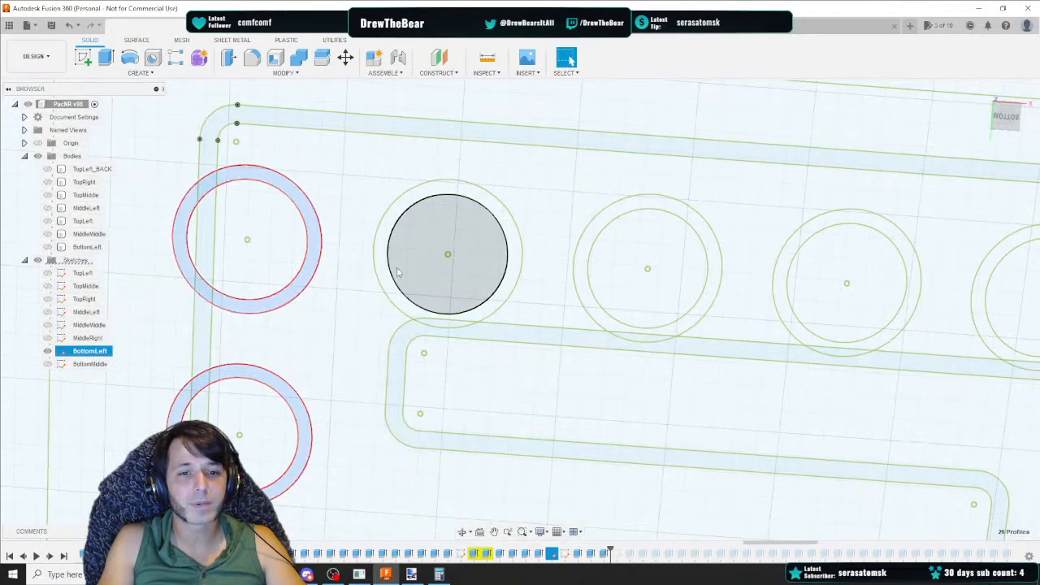
click(576, 268)
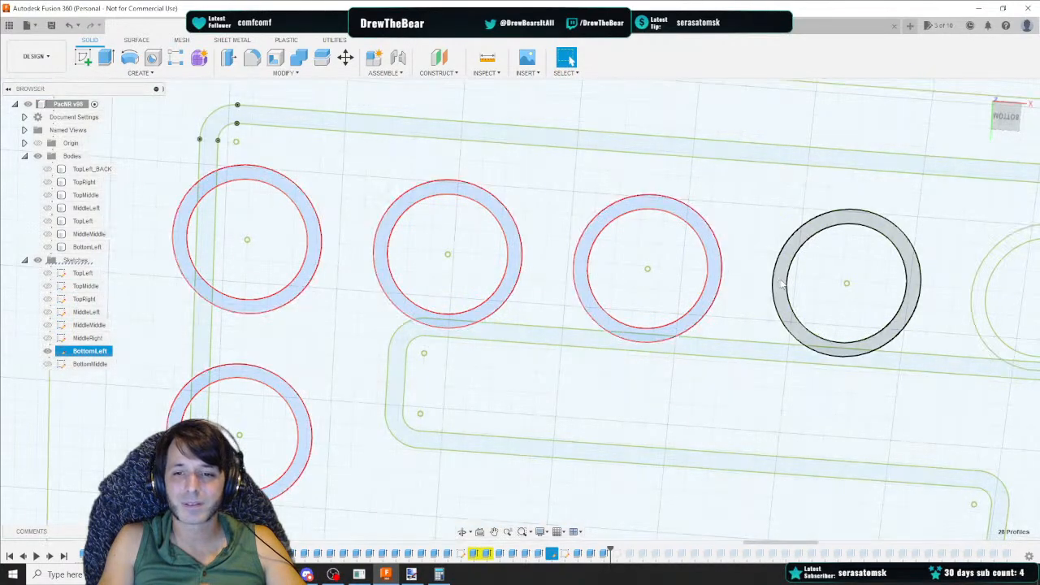
Add the remaining rings of the top row and the split ring pieces near the right edge to the selection
middle_drag(853, 285, 355, 263)
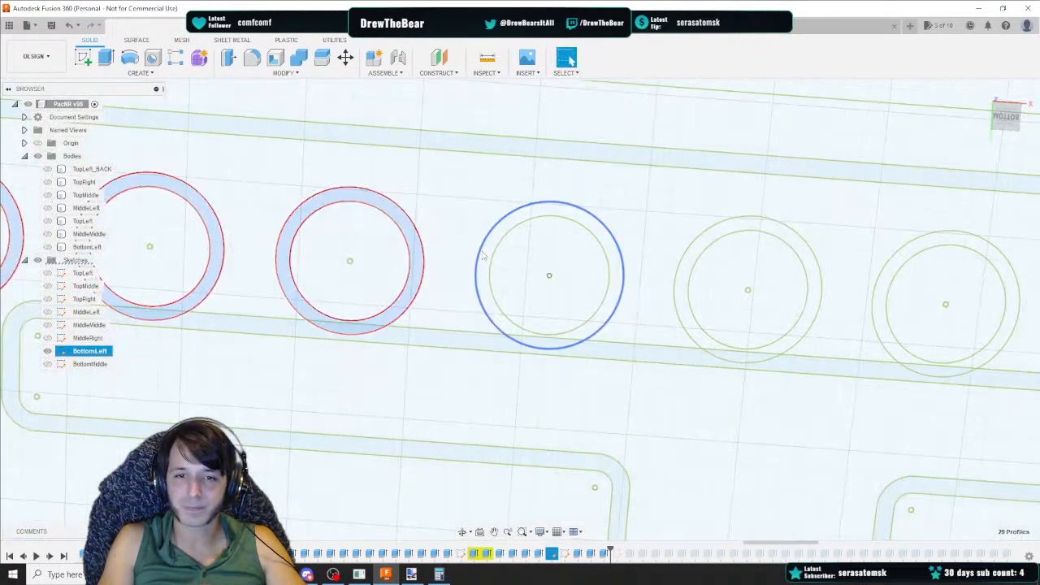
click(479, 263)
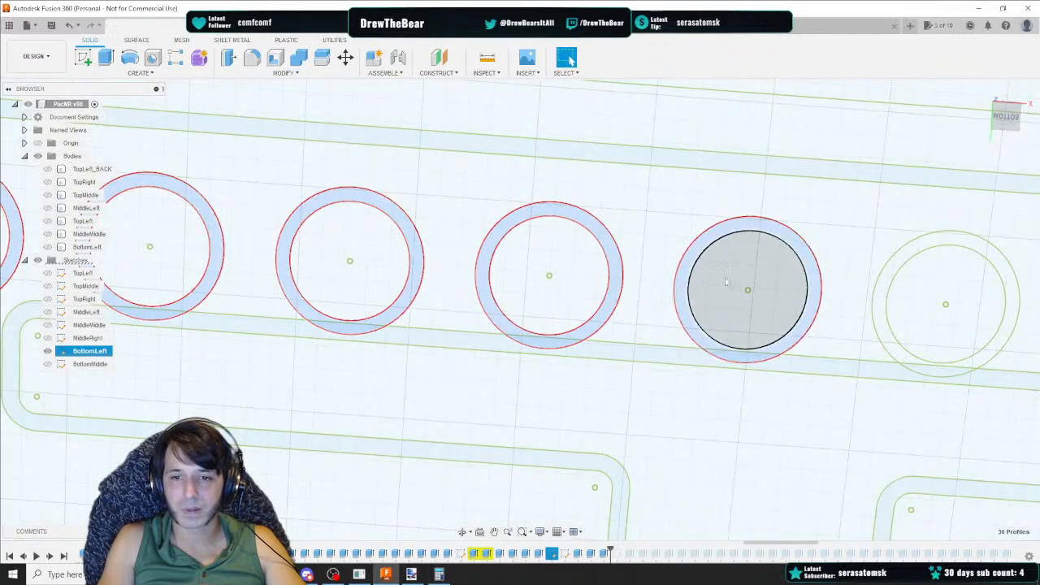
middle_drag(686, 268, 377, 254)
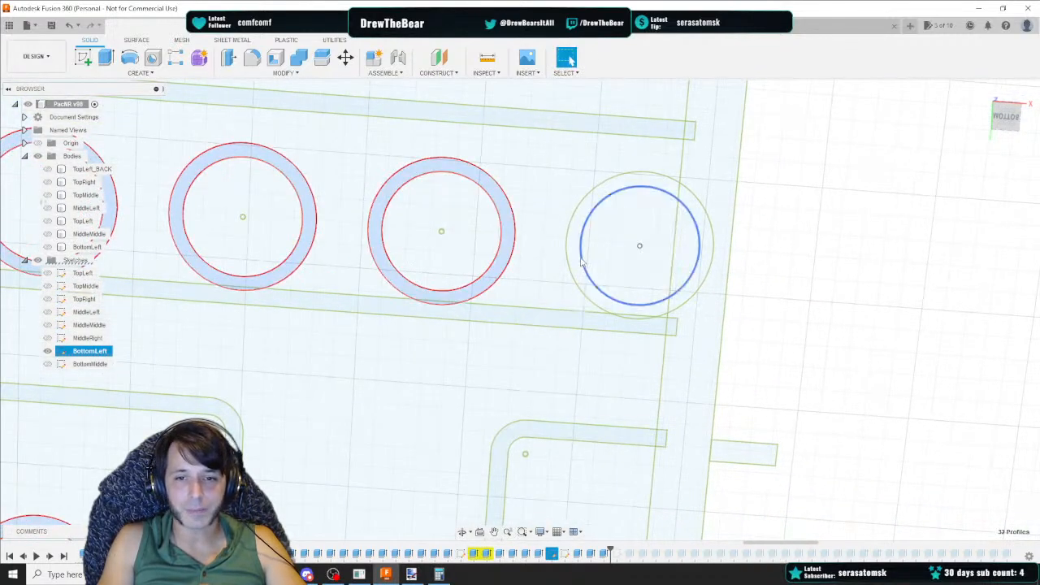
scroll(655, 305, down, 4)
middle_drag(632, 479, 607, 267)
scroll(607, 271, up, 5)
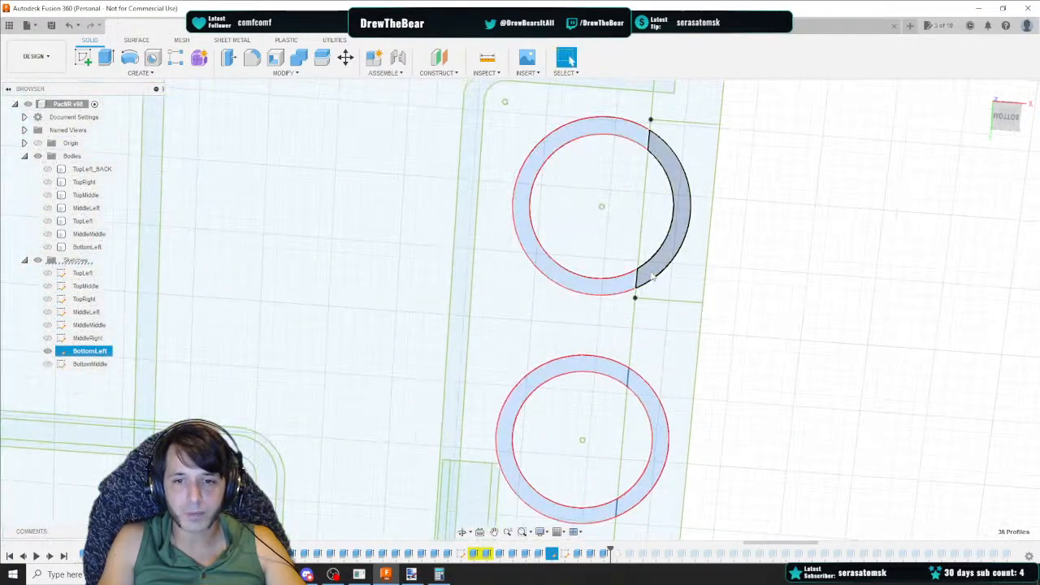
scroll(520, 292, down, 6)
mouse_move(346, 371)
middle_down()
mouse_move(636, 355)
mouse_move(583, 269)
mouse_move(497, 426)
middle_up()
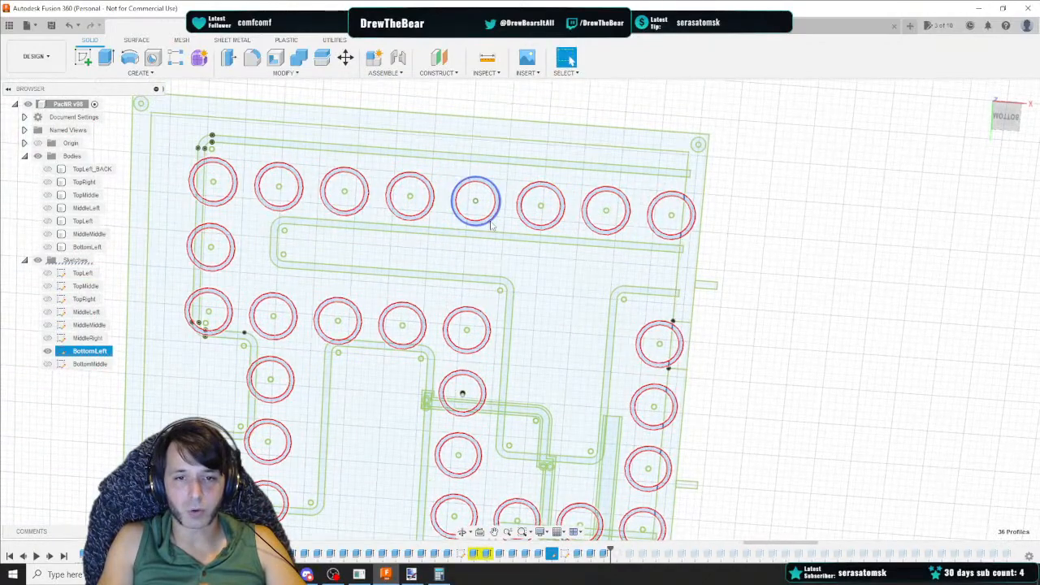
middle_drag(650, 377, 524, 217)
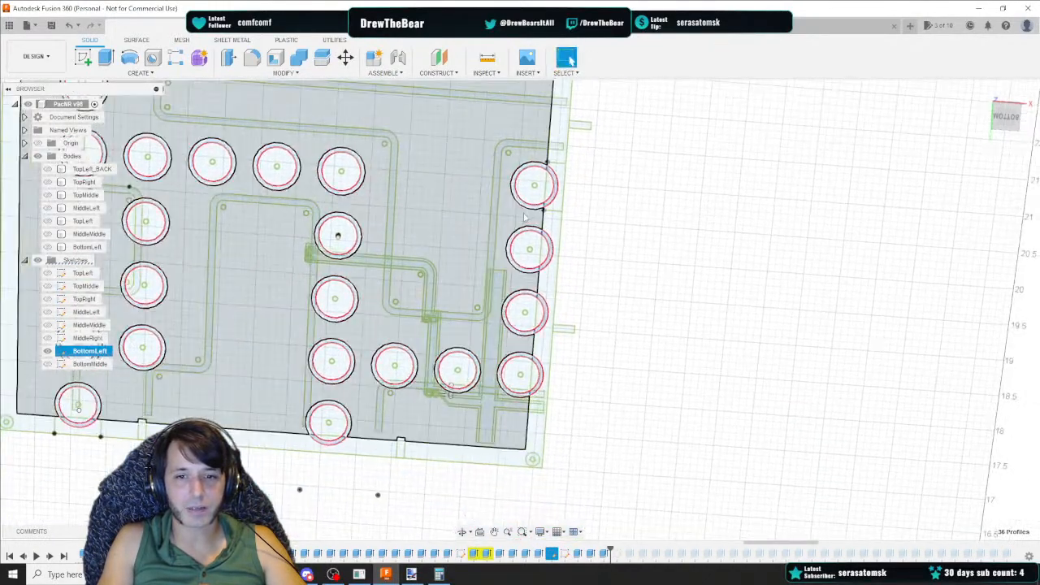
scroll(525, 218, up, 5)
mouse_move(559, 313)
middle_down()
mouse_move(554, 372)
mouse_move(549, 112)
middle_up()
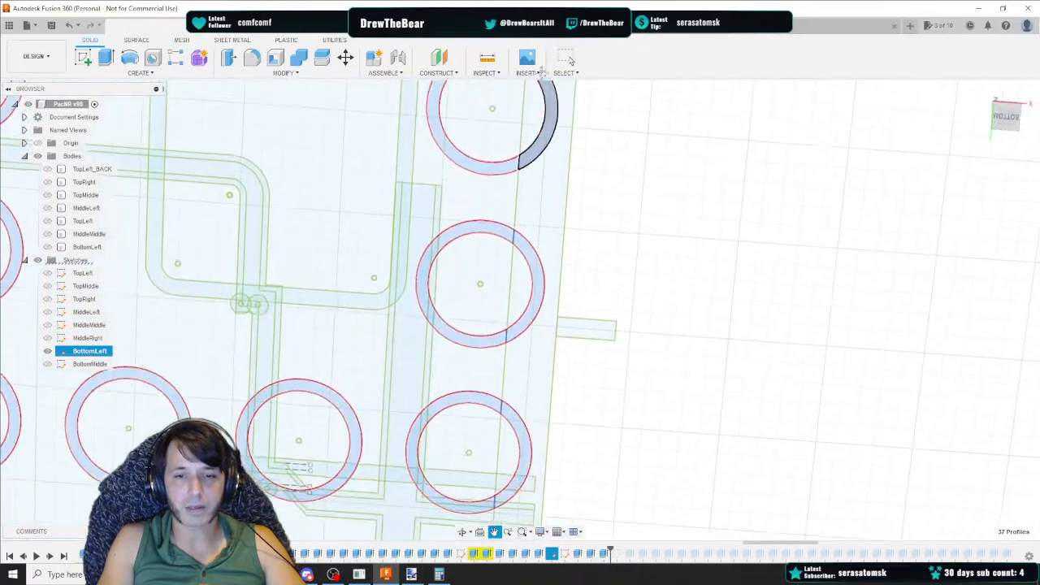
Review the selection across the sketch and add the connector socket profiles along the bottom edge
middle_drag(539, 291, 538, 91)
middle_drag(311, 186, 699, 453)
mouse_move(435, 173)
middle_down()
mouse_move(452, 181)
mouse_move(535, 389)
middle_up()
mouse_move(442, 186)
middle_down()
mouse_move(675, 376)
mouse_move(589, 322)
mouse_move(819, 505)
middle_up()
middle_drag(626, 207, 392, 325)
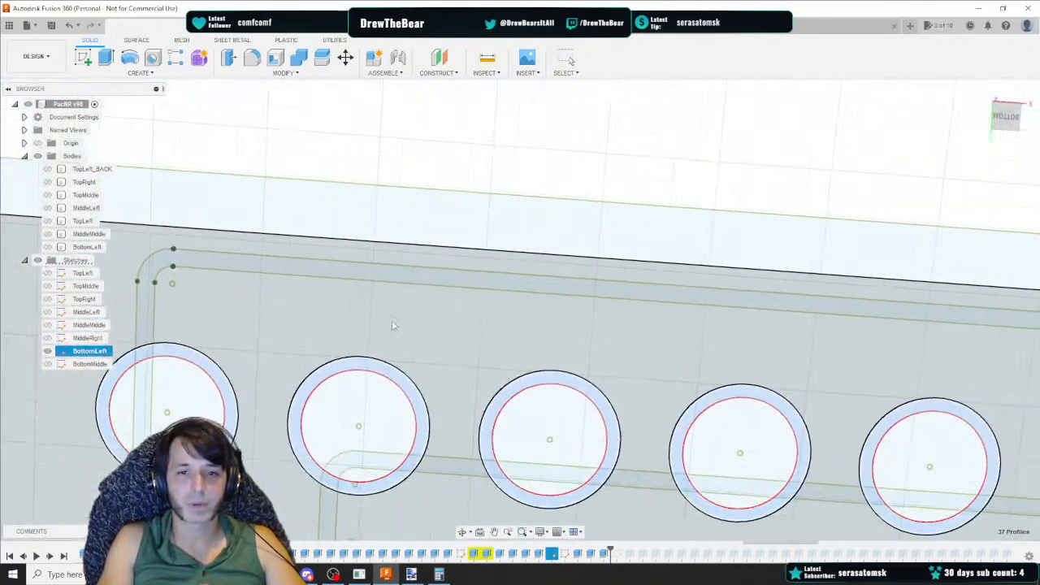
scroll(495, 350, down, 5)
middle_drag(605, 376, 527, 130)
middle_drag(556, 334, 522, 128)
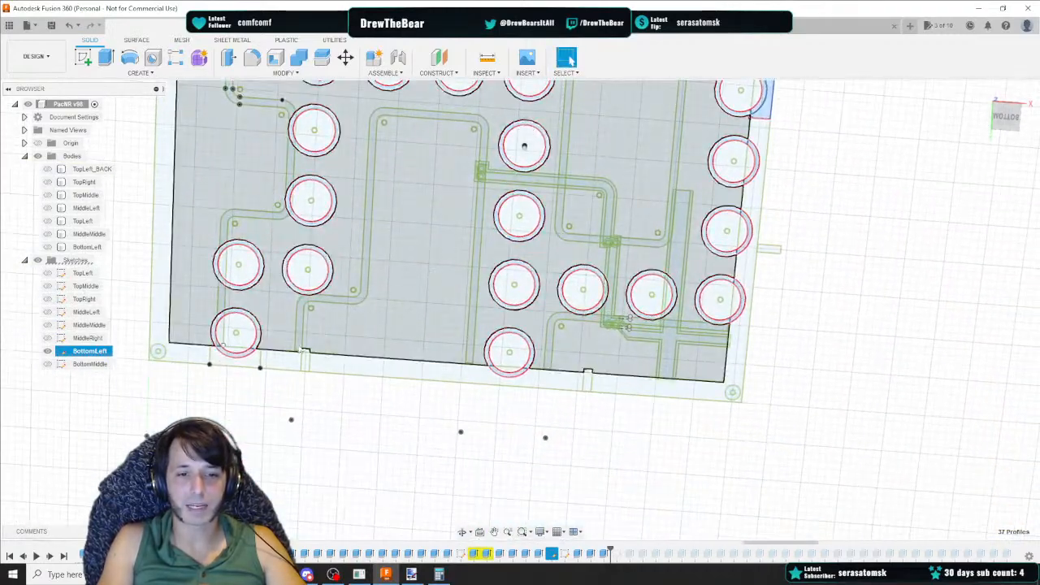
scroll(248, 358, up, 5)
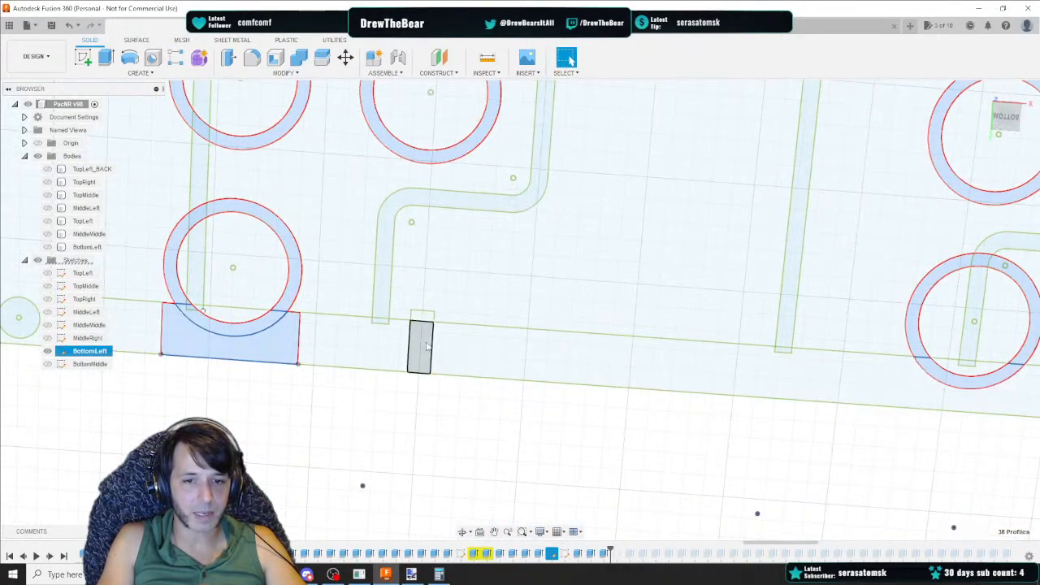
click(422, 345)
middle_drag(628, 303, 74, 236)
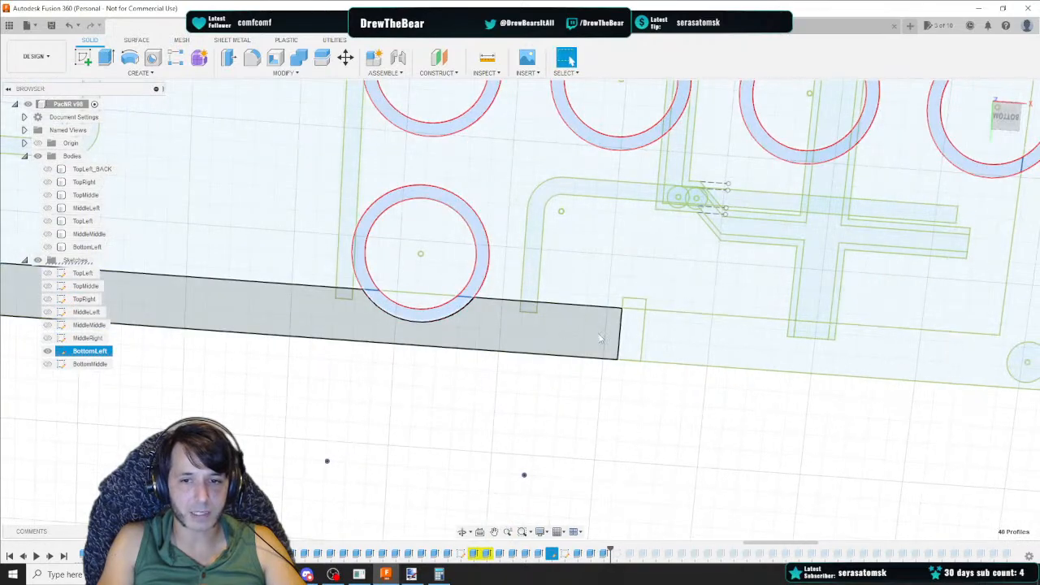
click(632, 337)
Extrude all selected tube, pathway and socket profiles 0.75 in as a New Body and orbit to inspect
right_click(636, 307)
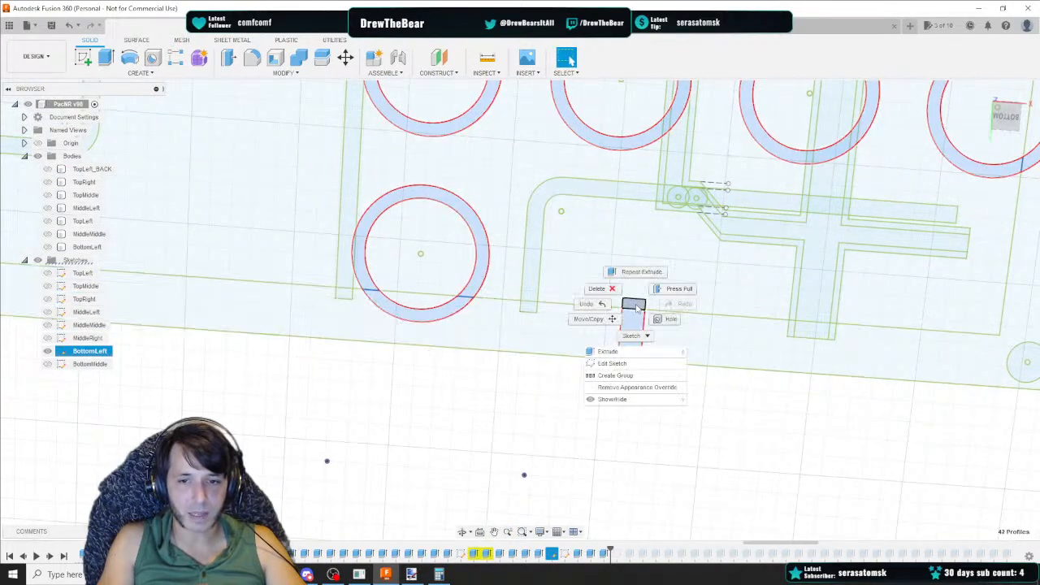
click(629, 351)
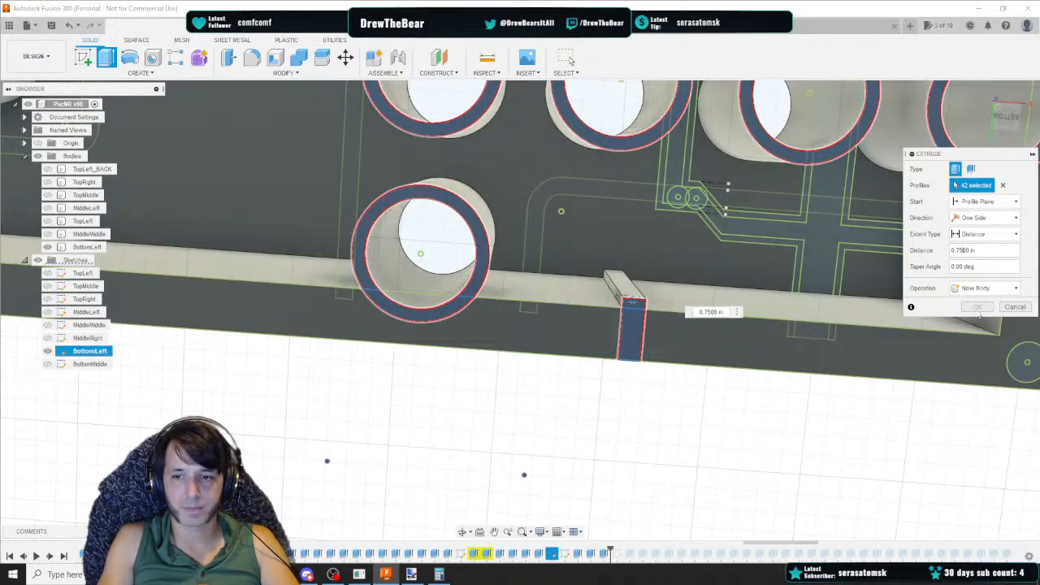
key(Return)
scroll(682, 219, down, 5)
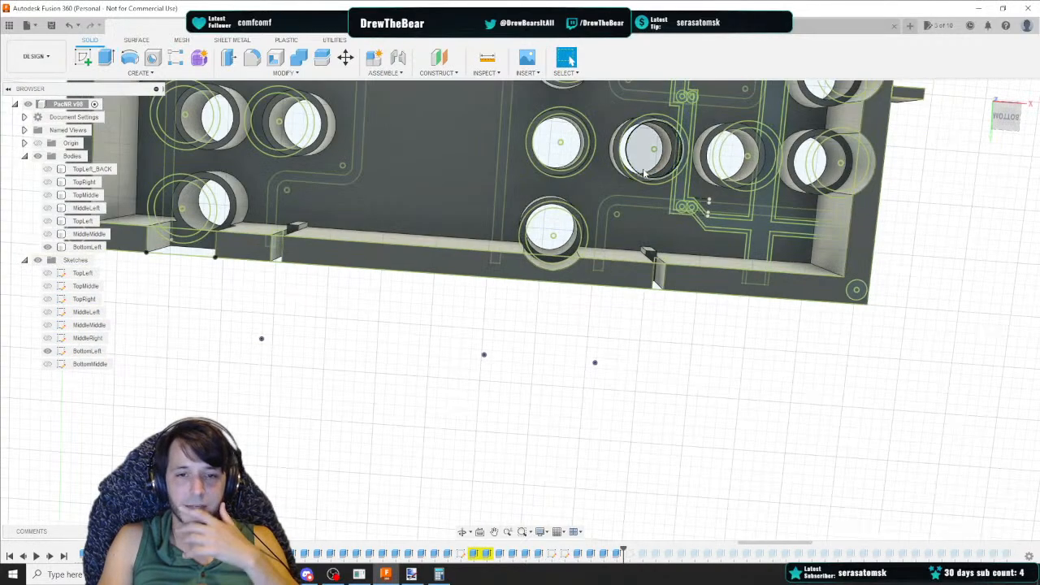
scroll(933, 197, up, 3)
shift+middle_drag(430, 243, 436, 271)
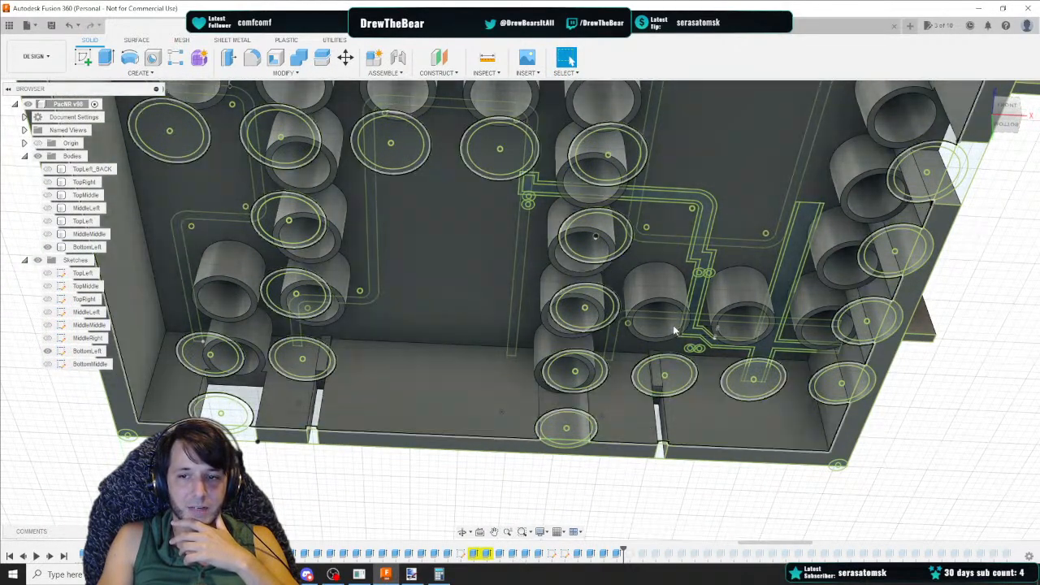
Inspect the extruded tubes around the body and check the next rows of the pacNR v3 Data spreadsheet
middle_drag(674, 330, 55, 382)
middle_drag(341, 341, 813, 394)
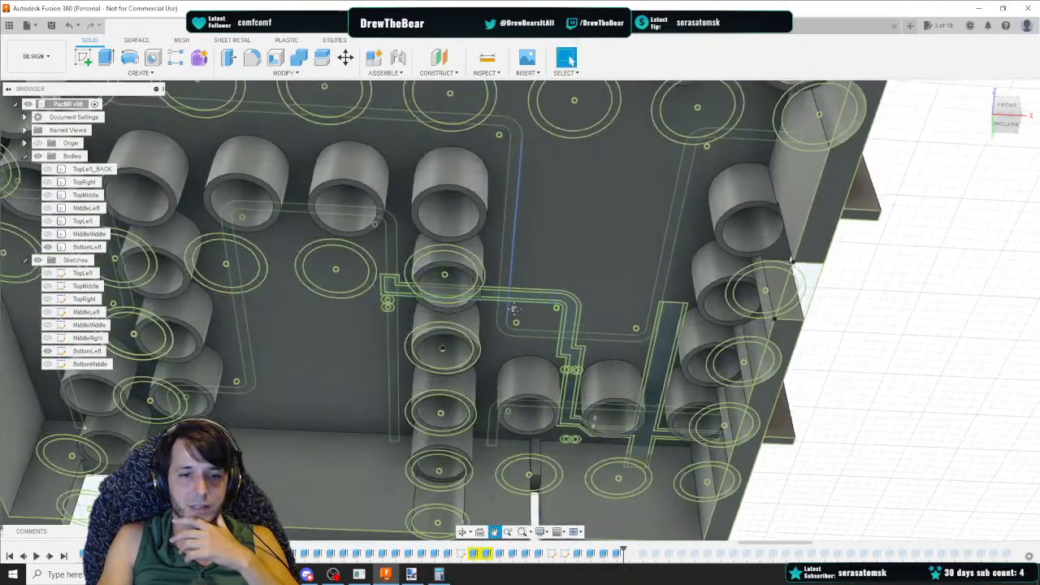
middle_drag(513, 309, 600, 345)
middle_drag(535, 272, 531, 229)
scroll(534, 393, down, 3)
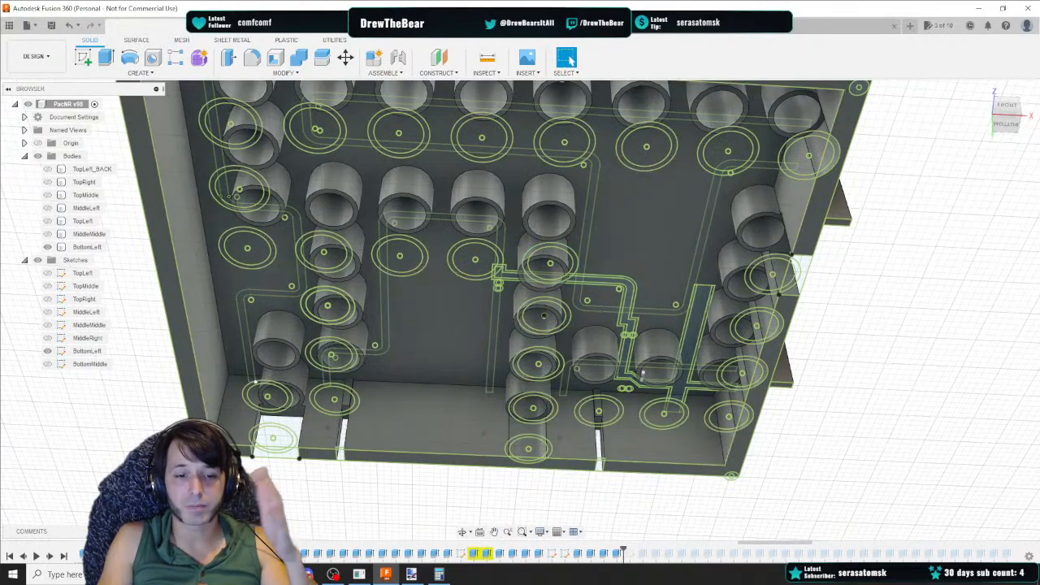
click(337, 520)
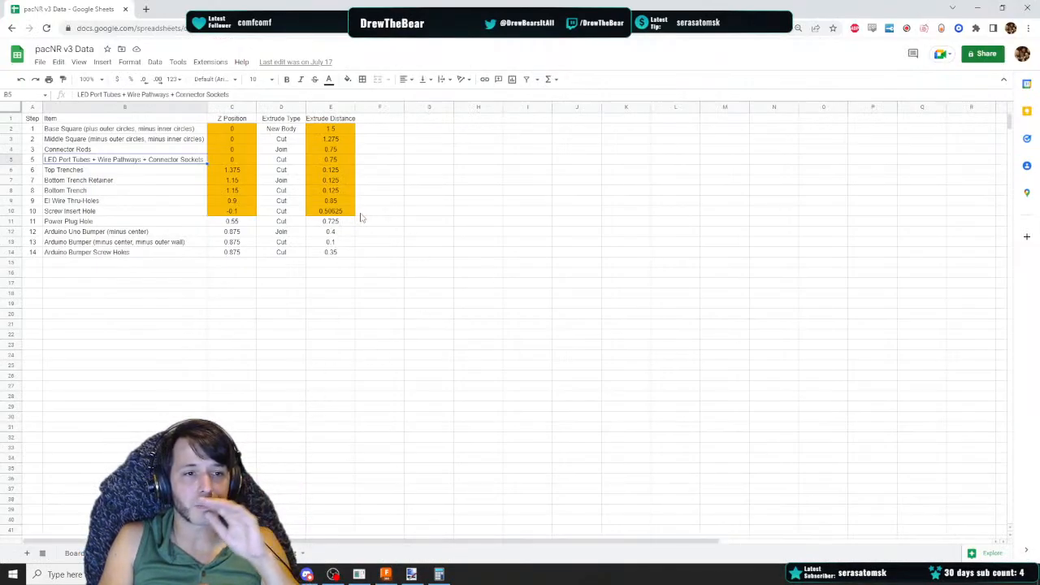
click(386, 574)
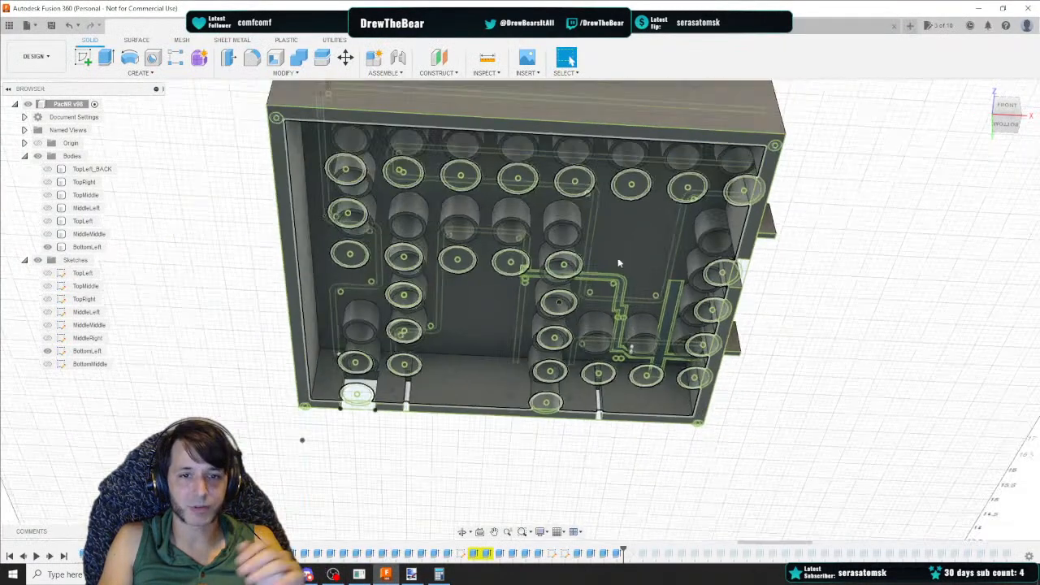
Select the four top trench profiles and cut them 0.125 in into the BottomLeft body
click(1007, 107)
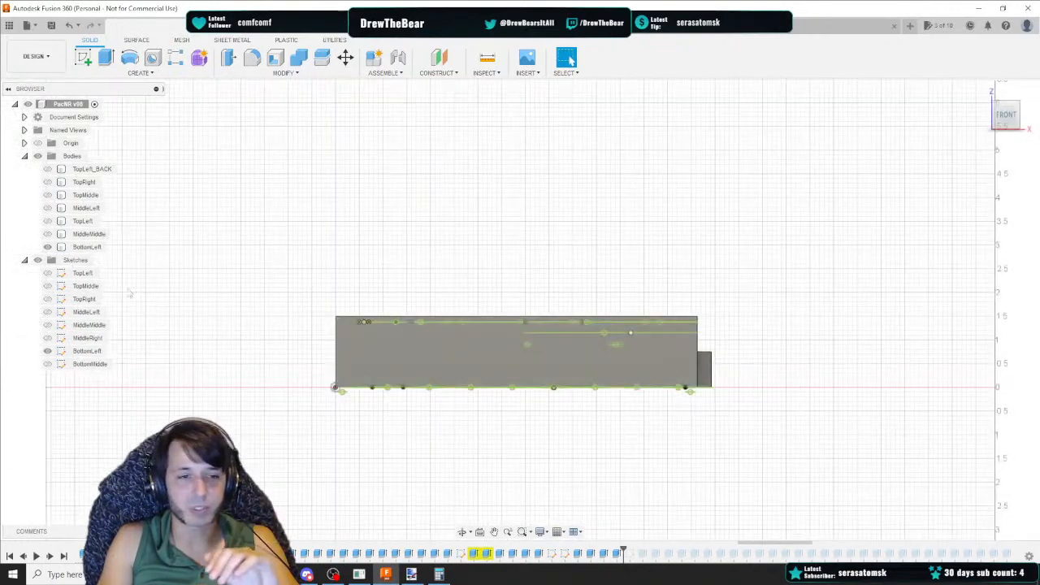
click(47, 248)
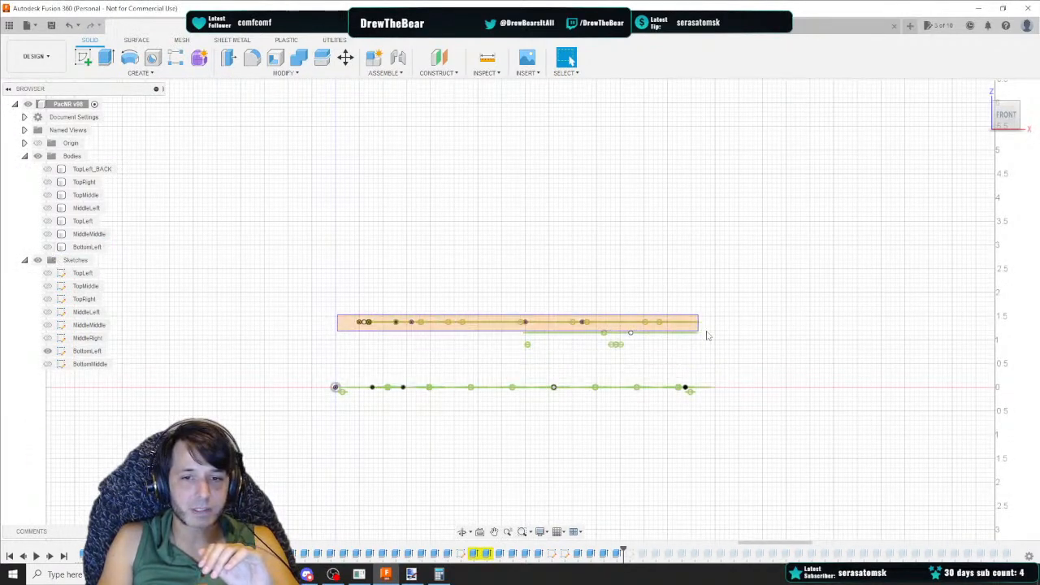
click(747, 324)
click(47, 247)
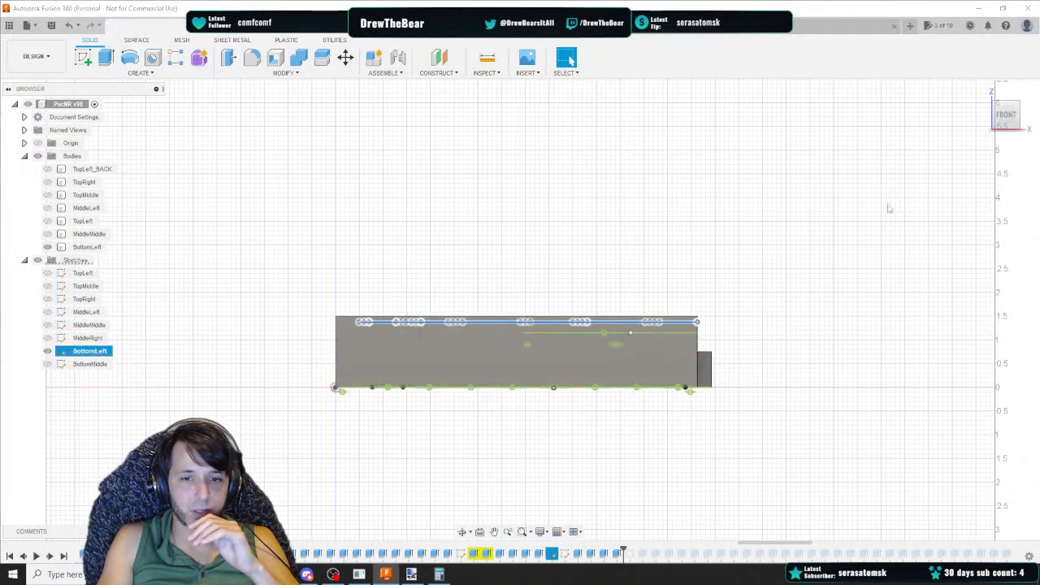
click(1006, 104)
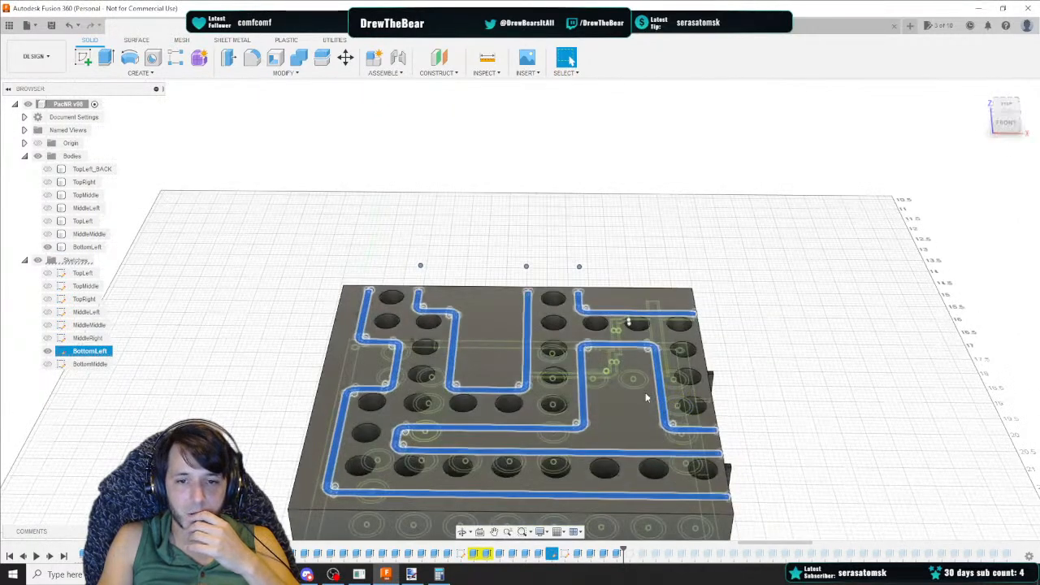
right_click(527, 368)
click(514, 418)
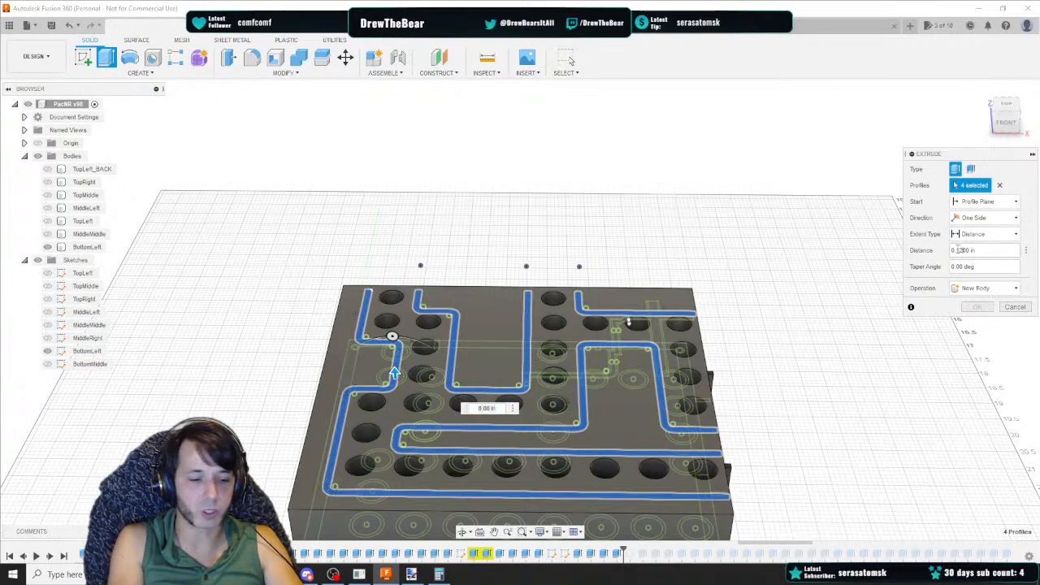
key(Return)
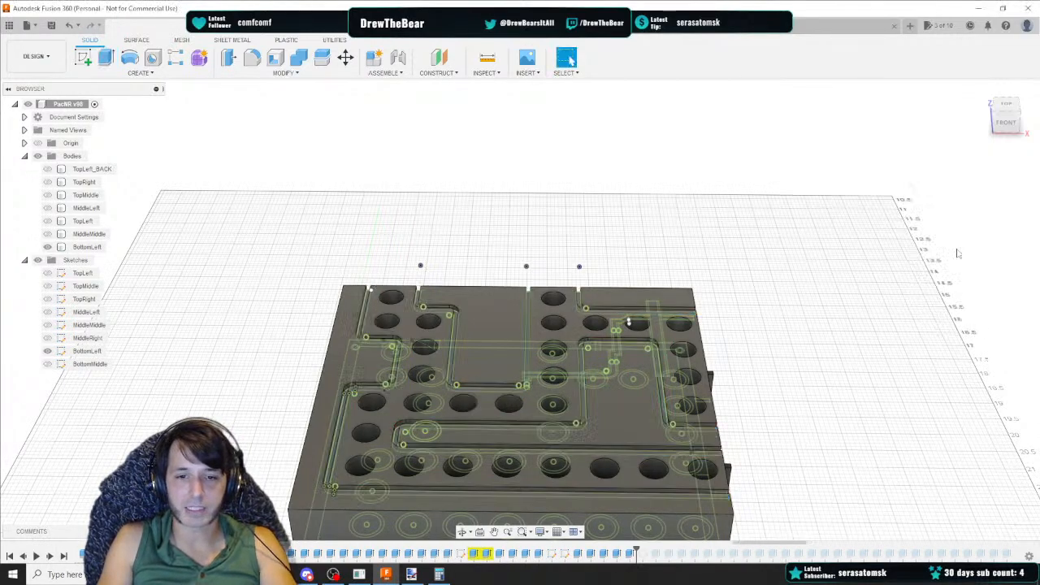
Review the bottom trench rows in the pacNR v3 Data spreadsheet
mouse_move(1008, 115)
mouse_down()
mouse_move(1008, 135)
mouse_move(1005, 114)
mouse_up()
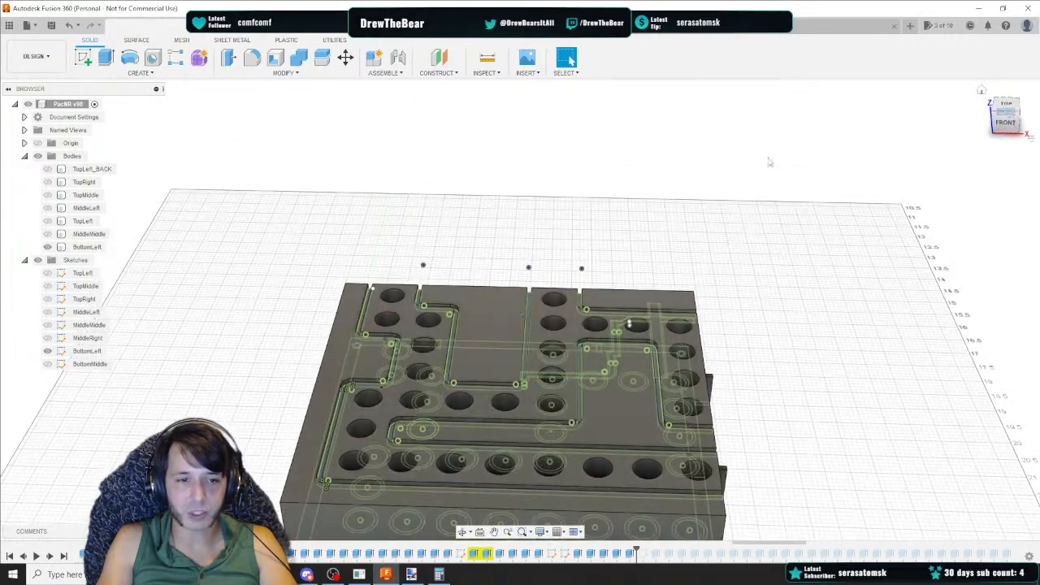
click(385, 575)
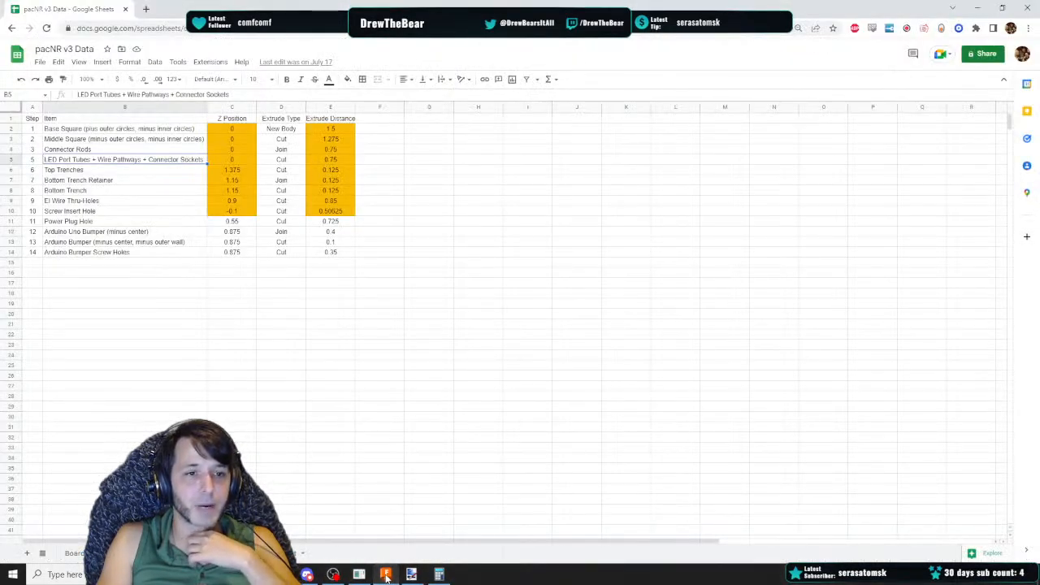
click(386, 575)
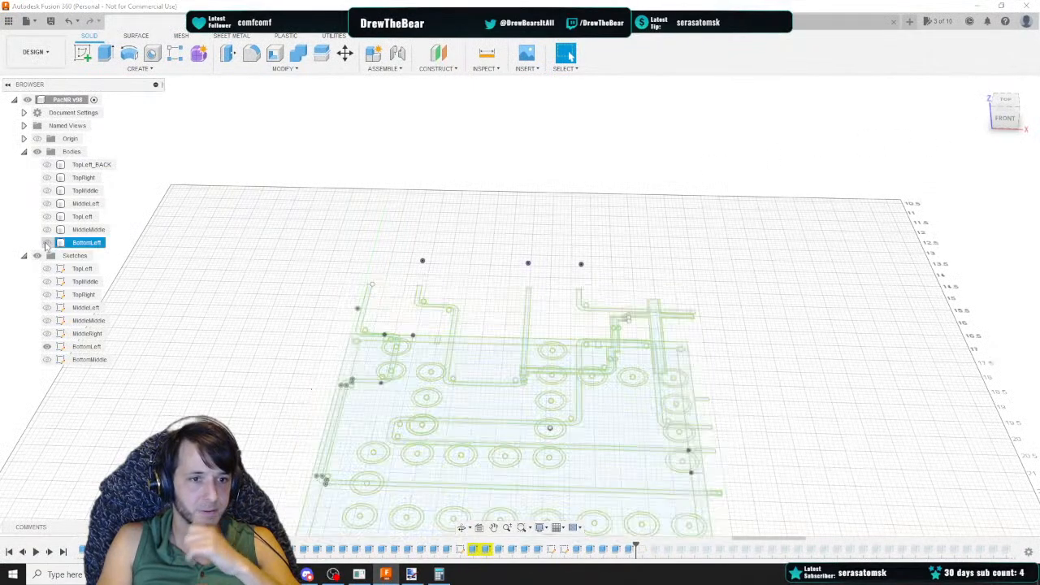
Select the three bottom trench retainer profiles in the lower sketch plane and extrude them 0.125 in
click(983, 90)
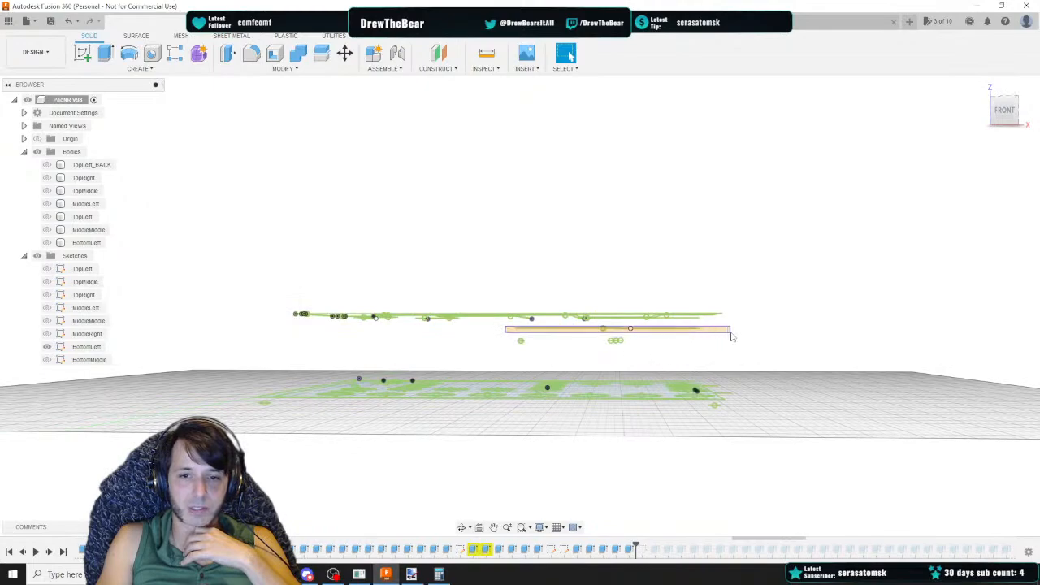
click(559, 329)
mouse_move(1005, 109)
mouse_down()
mouse_move(981, 98)
mouse_move(972, 105)
mouse_up()
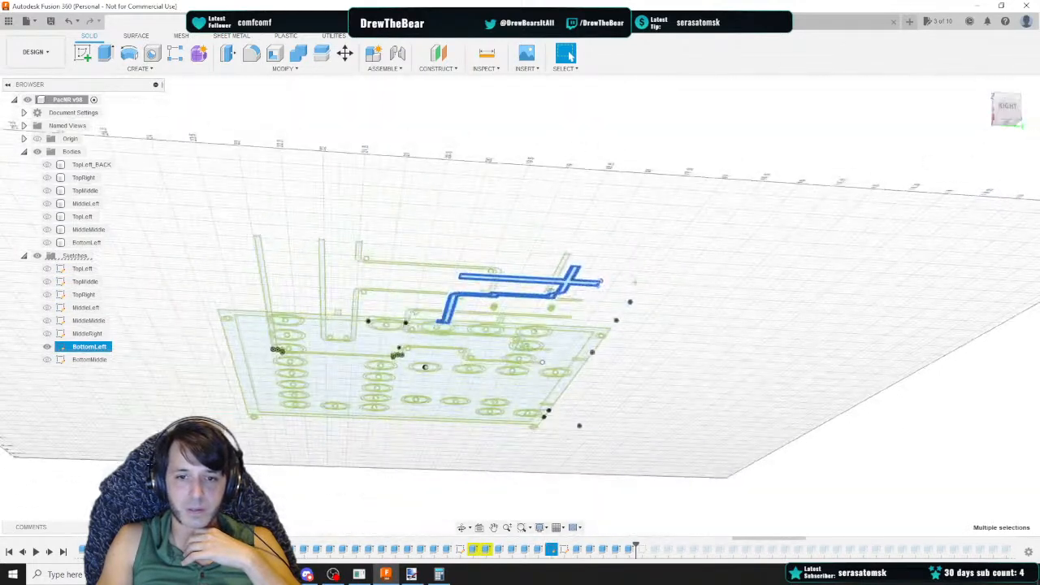
scroll(581, 289, up, 8)
ctrl+click(461, 207)
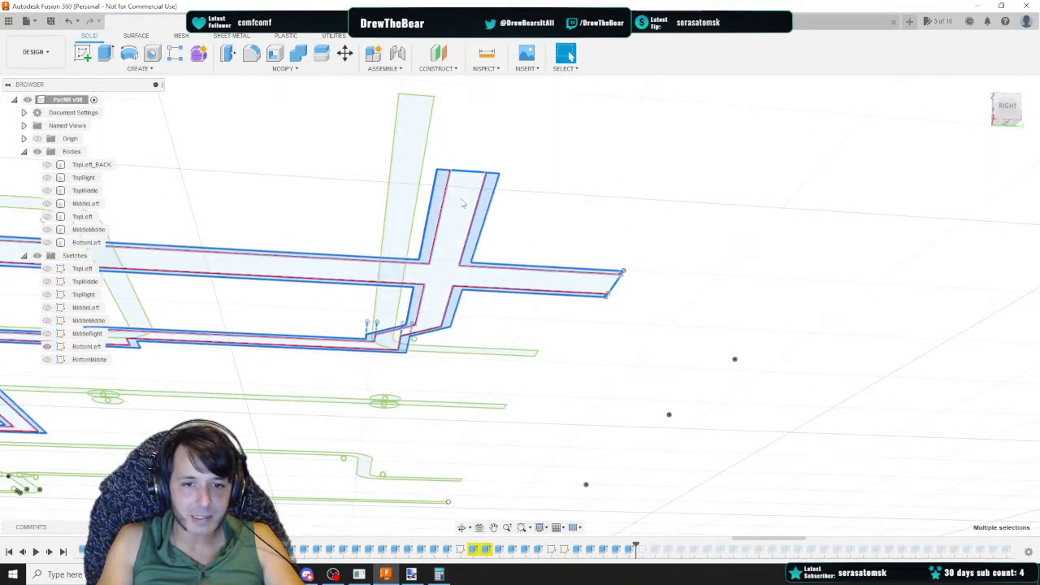
shift+middle_drag(416, 287, 874, 286)
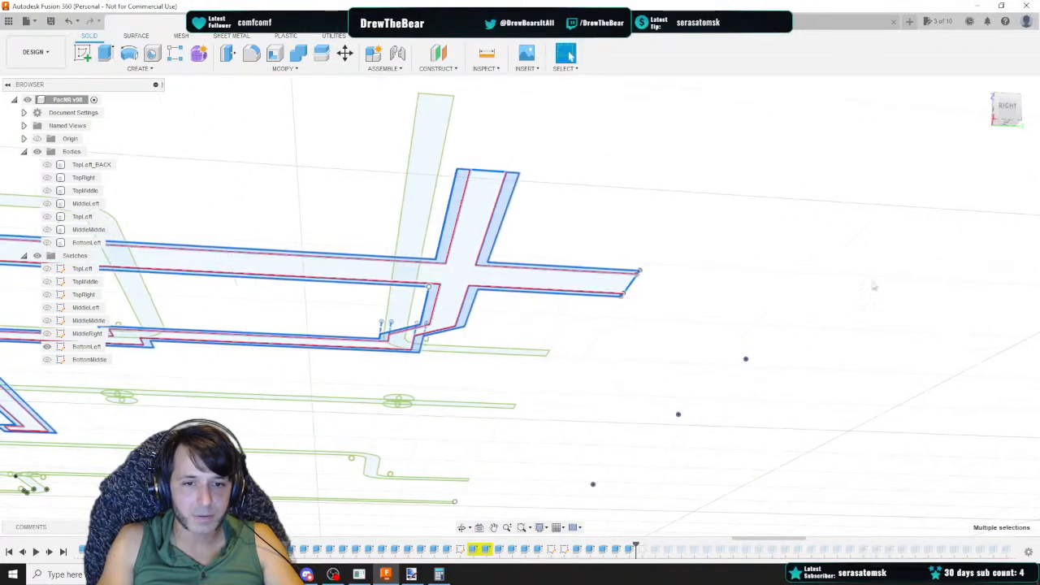
right_click(487, 260)
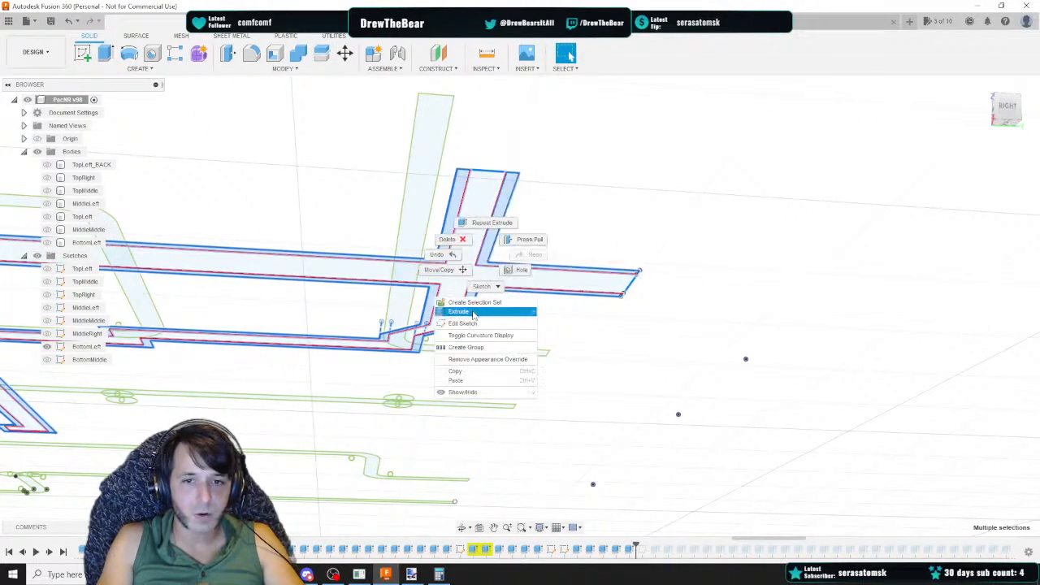
click(474, 312)
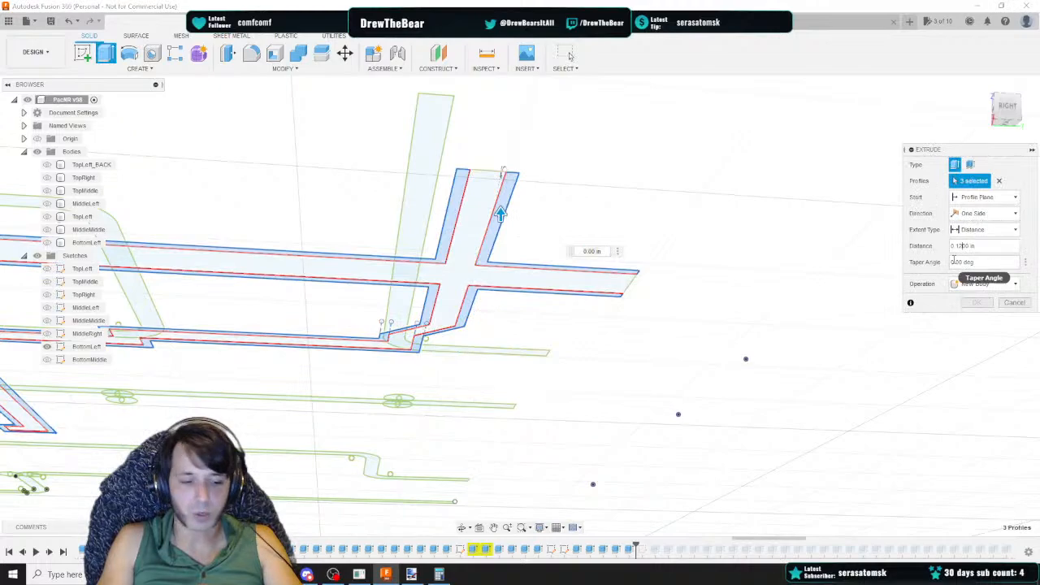
text(5)
Set the retainer extrude's operation to Join and confirm it
click(47, 242)
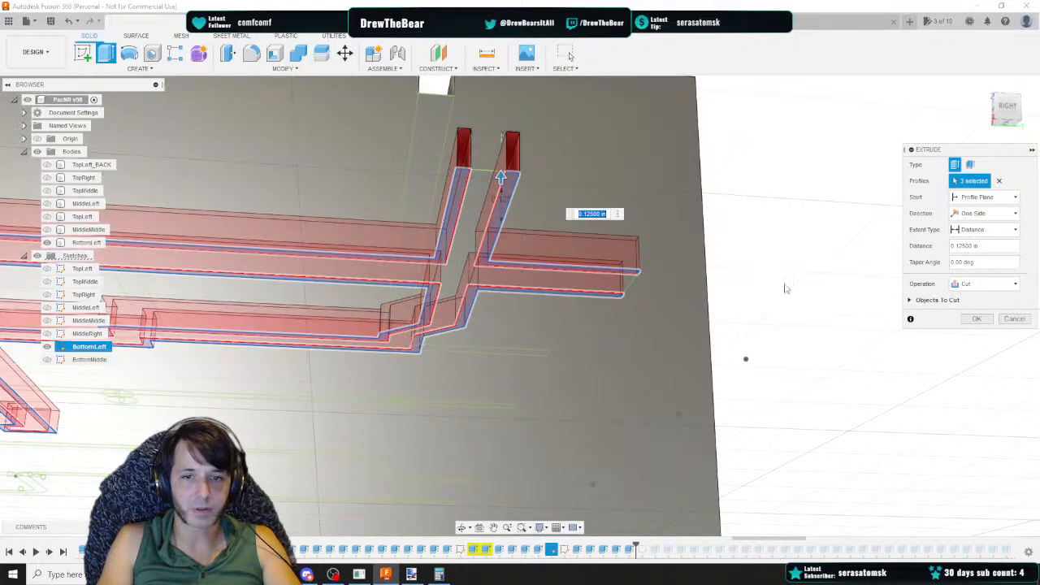
click(982, 283)
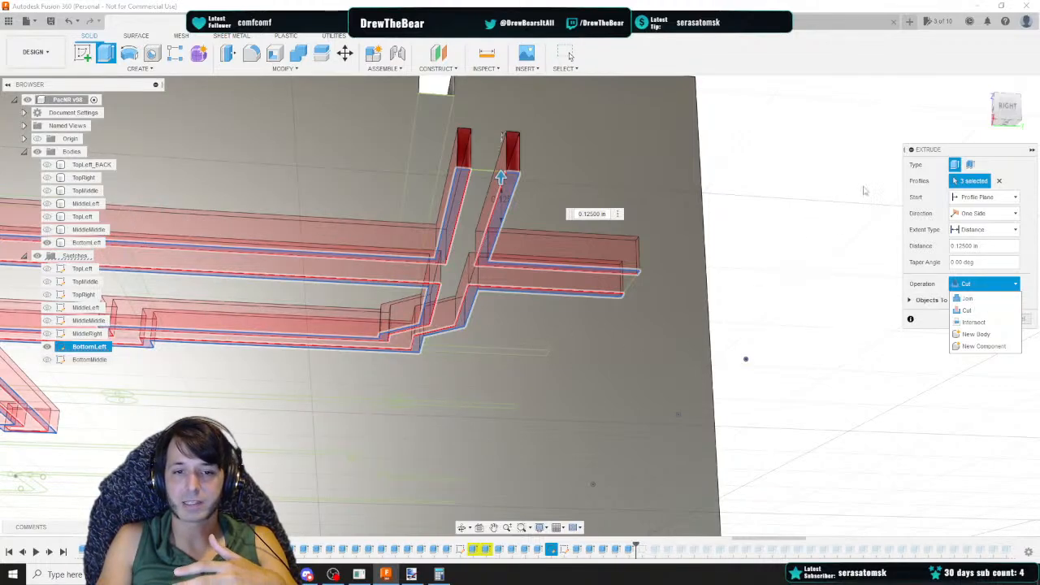
drag(1007, 107, 1004, 120)
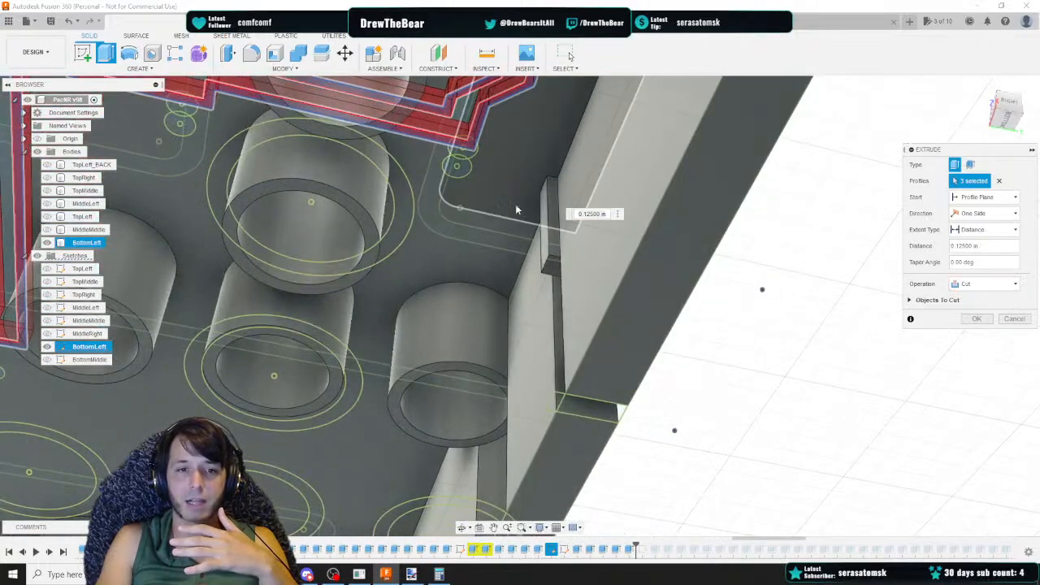
middle_drag(514, 207, 776, 231)
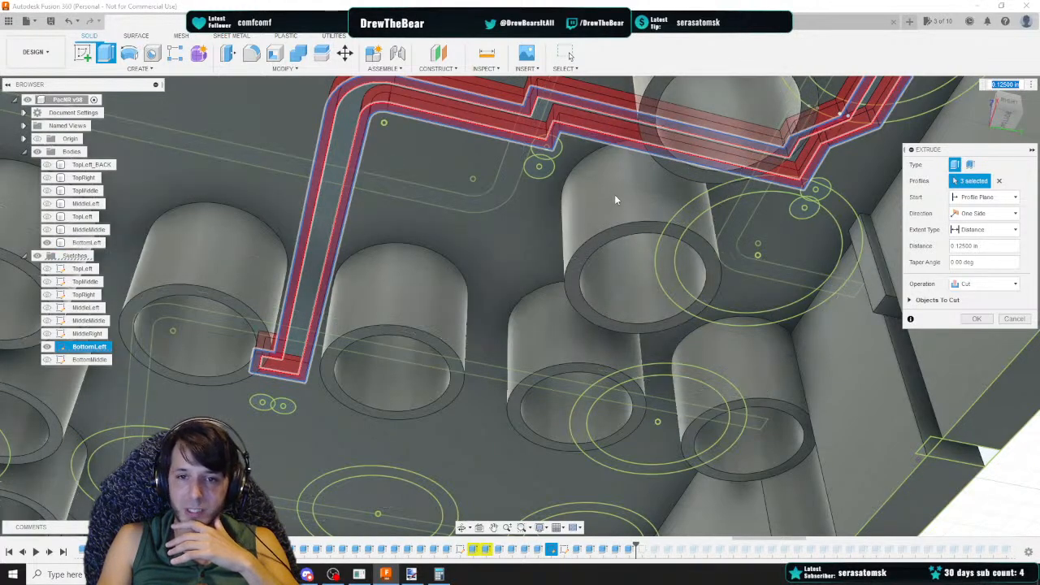
middle_drag(612, 196, 562, 256)
click(979, 285)
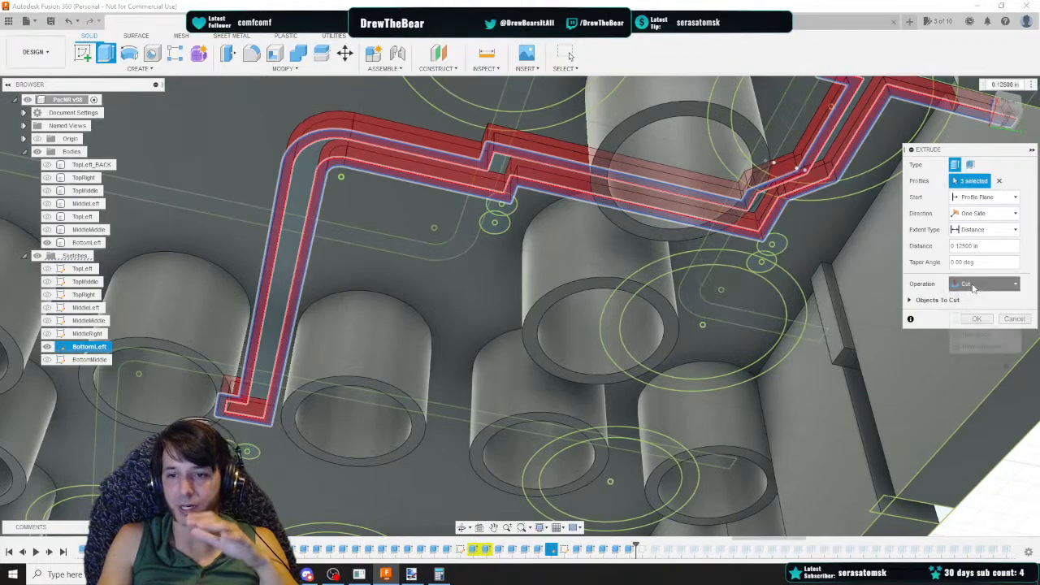
click(975, 299)
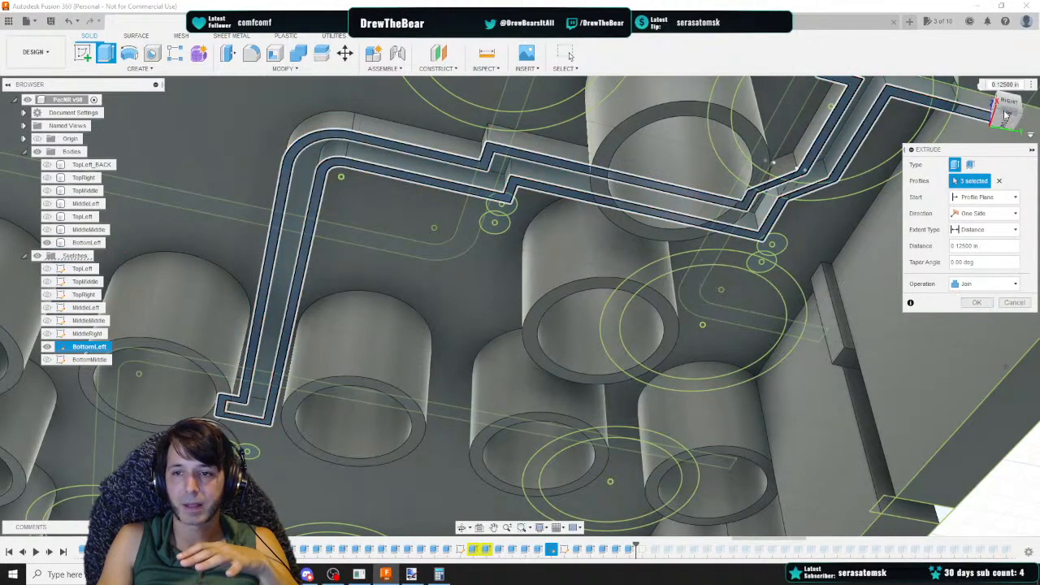
mouse_move(1005, 114)
mouse_down()
mouse_move(987, 89)
mouse_move(995, 105)
mouse_move(1014, 102)
mouse_move(968, 137)
mouse_up()
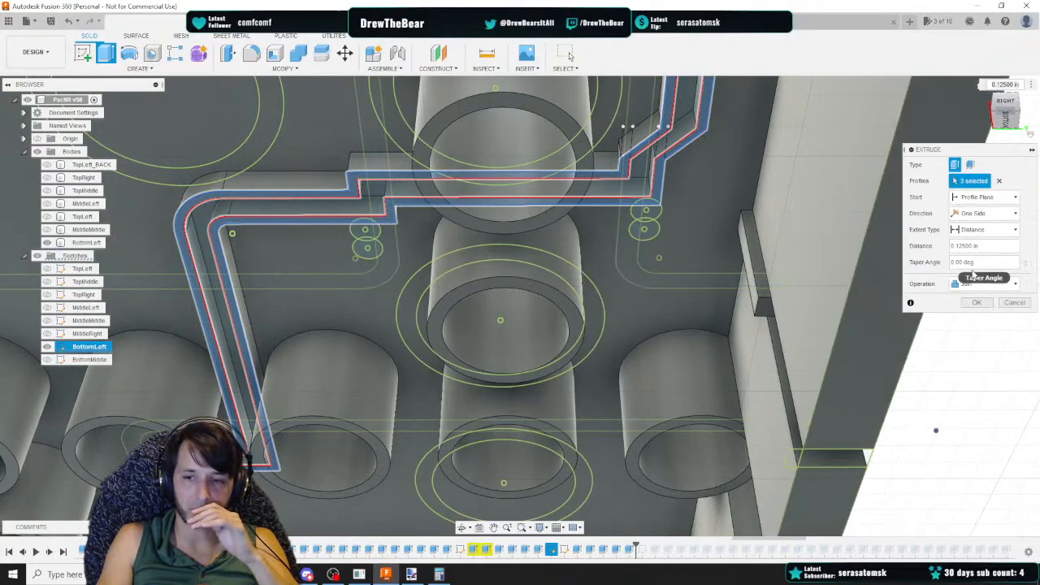
click(977, 303)
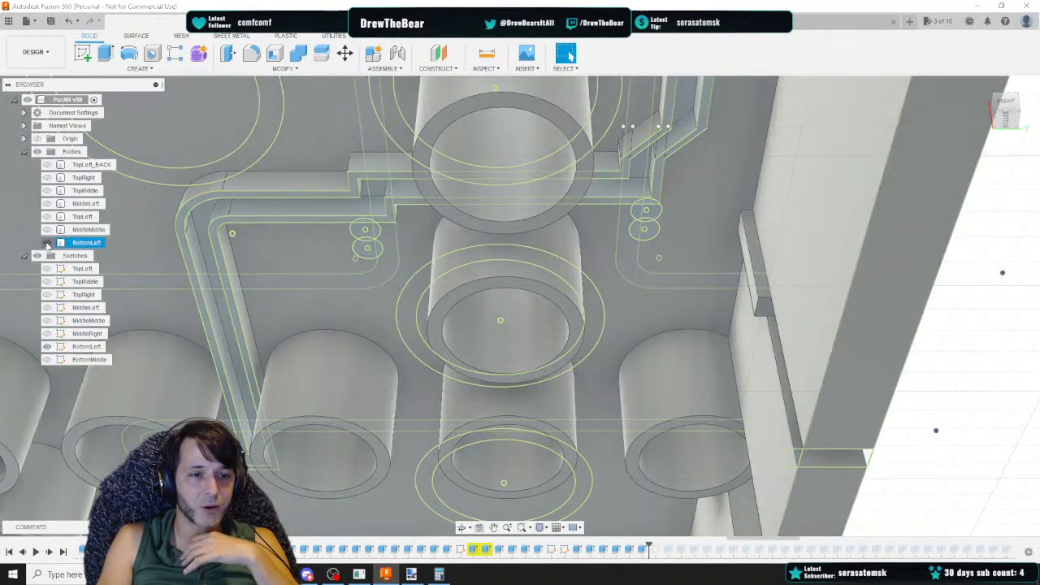
Hide the body, select the bottom trench profile and cut it 0.125 in into the body
click(47, 243)
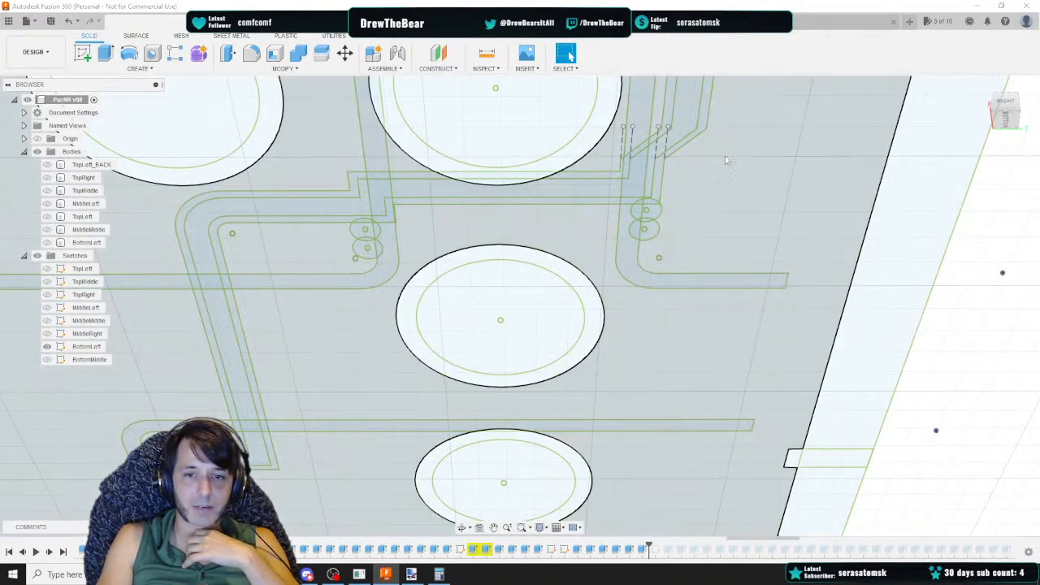
mouse_move(724, 161)
middle_down()
mouse_move(390, 330)
mouse_move(81, 423)
middle_up()
click(290, 190)
mouse_move(278, 212)
middle_down()
mouse_move(597, 82)
mouse_move(483, 183)
middle_up()
right_click(533, 153)
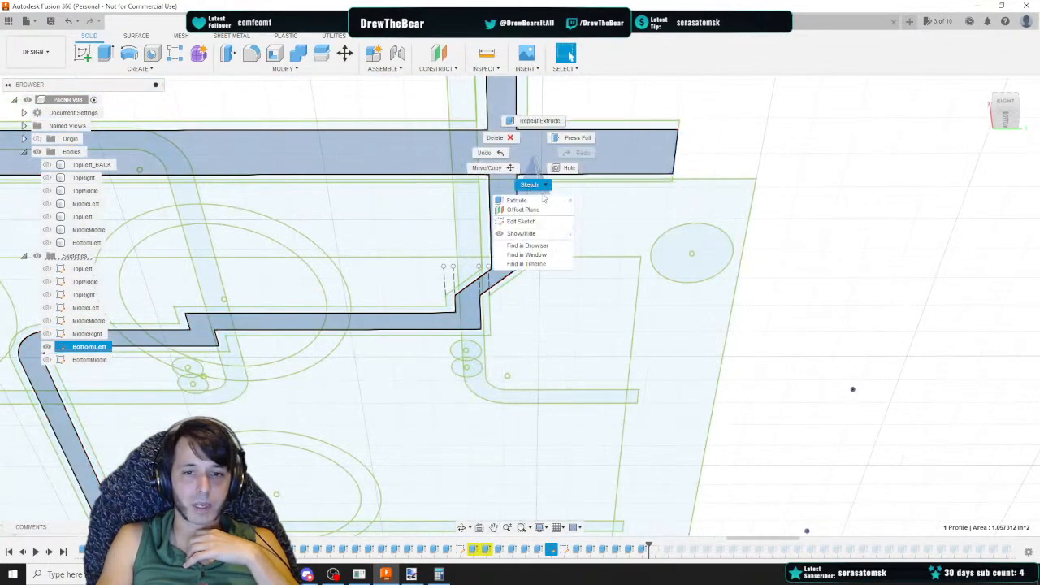
click(543, 199)
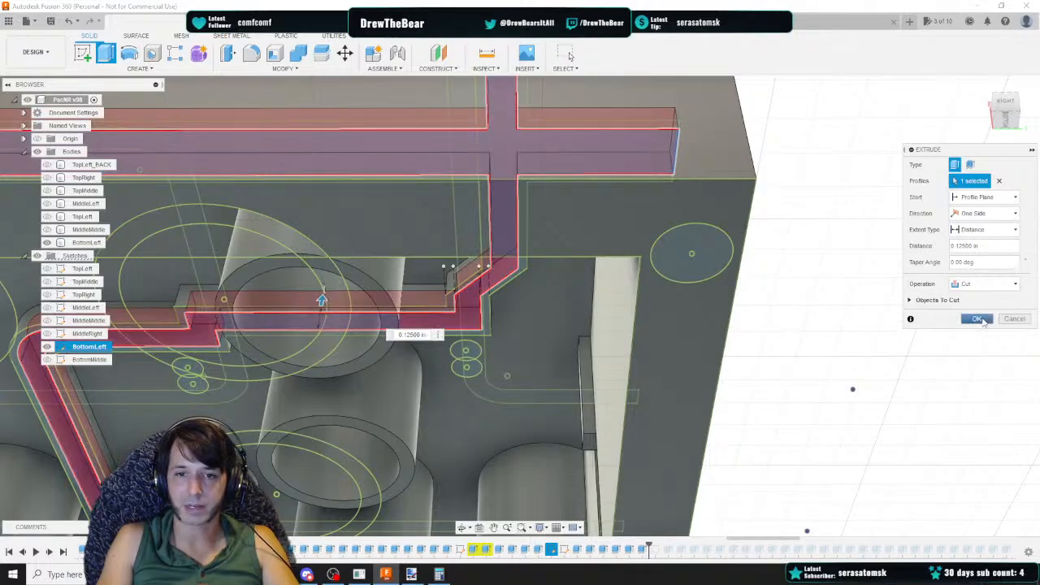
click(977, 319)
Orbit around the body's edges and back view to inspect the trench openings
middle_drag(764, 277, 881, 211)
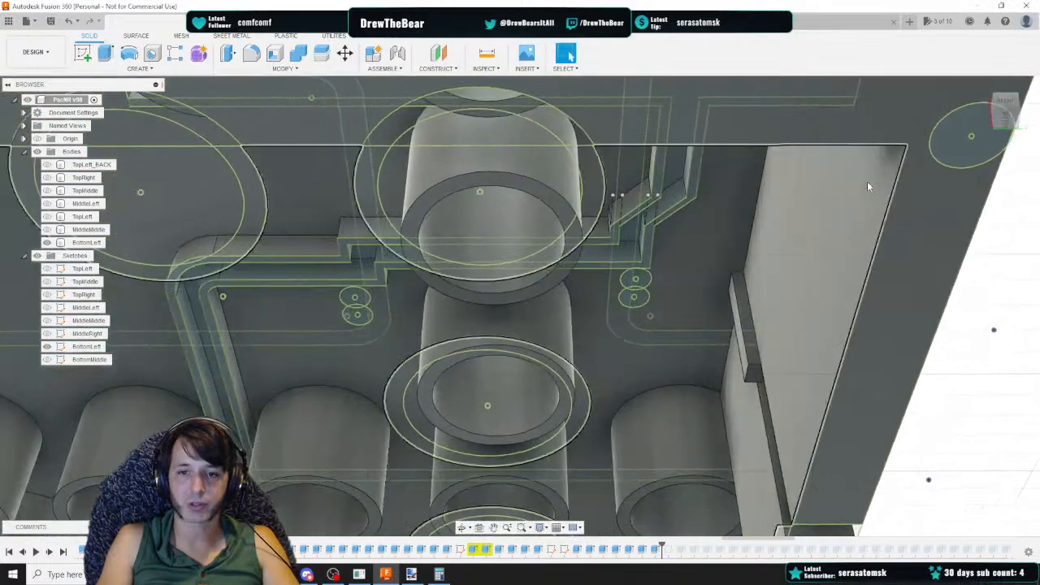
mouse_move(847, 145)
middle_down()
mouse_move(455, 317)
mouse_move(390, 327)
middle_up()
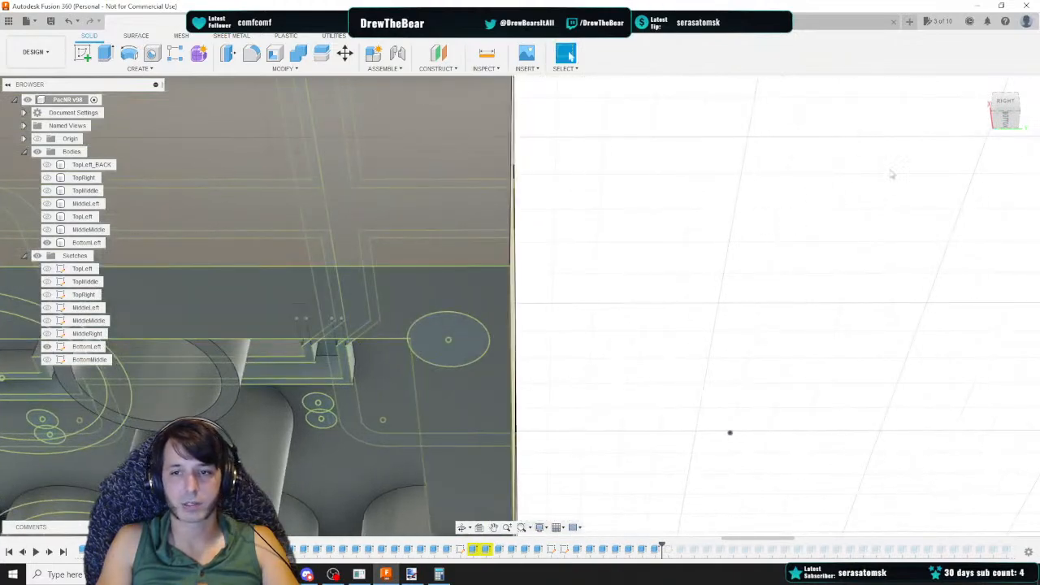
mouse_move(1006, 108)
mouse_down()
mouse_move(989, 91)
mouse_move(976, 106)
mouse_up()
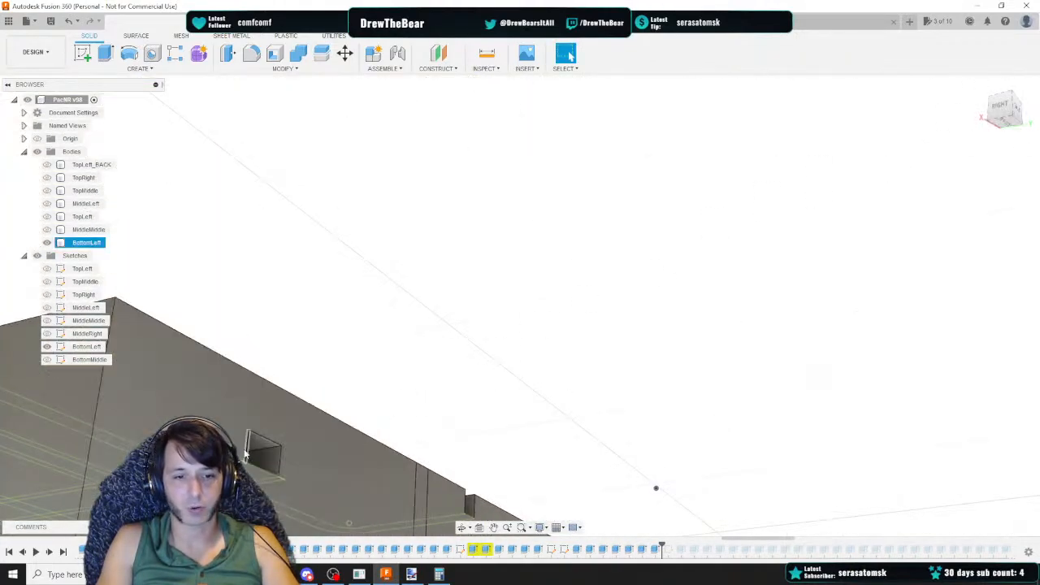
middle_drag(270, 445, 496, 427)
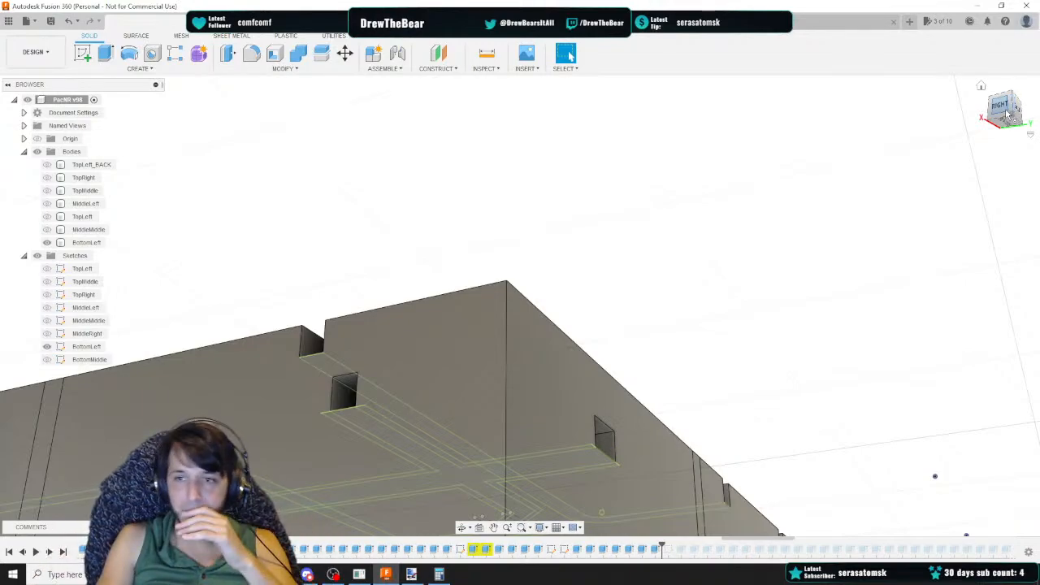
click(1017, 111)
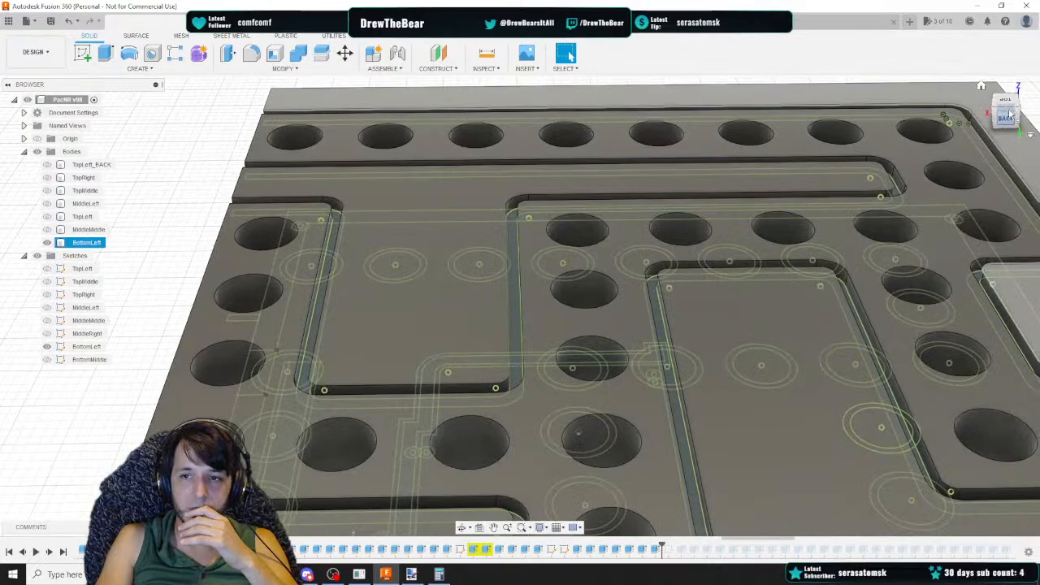
Copy the Screw Insert Hole extrude distance 0.50625 from the pacNR v3 Data spreadsheet
click(1007, 101)
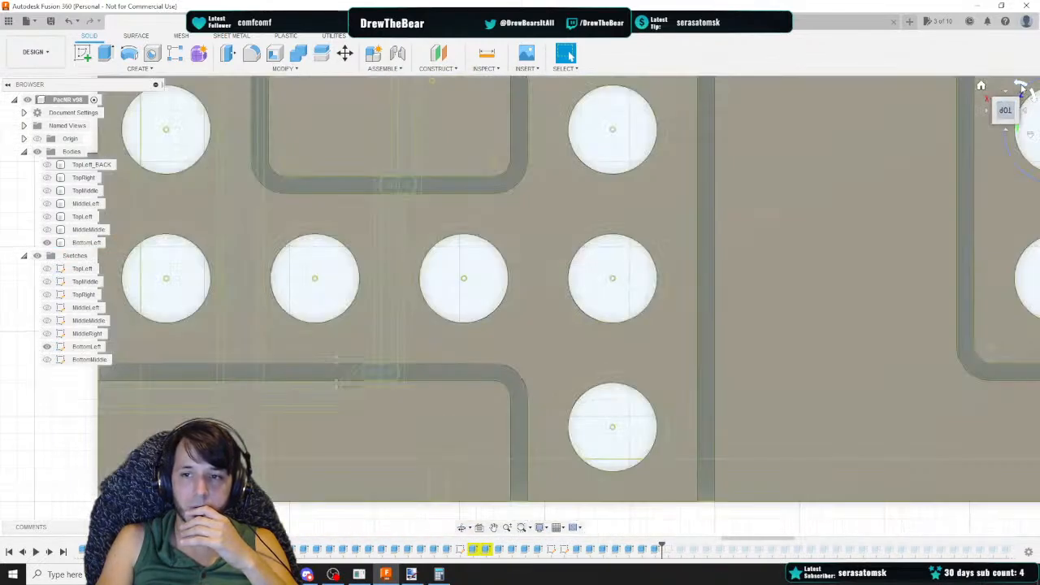
click(1022, 87)
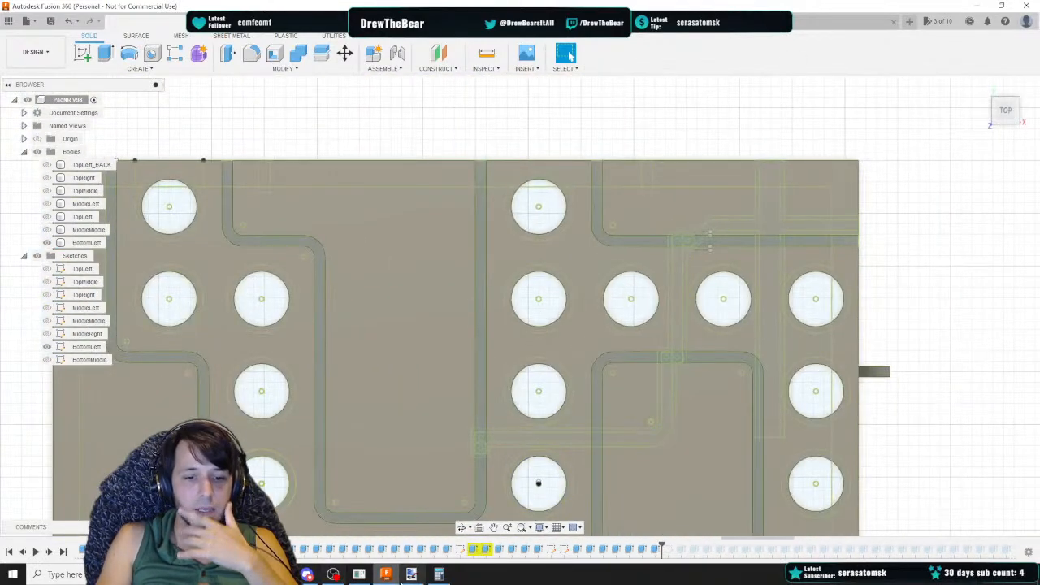
mouse_move(307, 575)
click(328, 520)
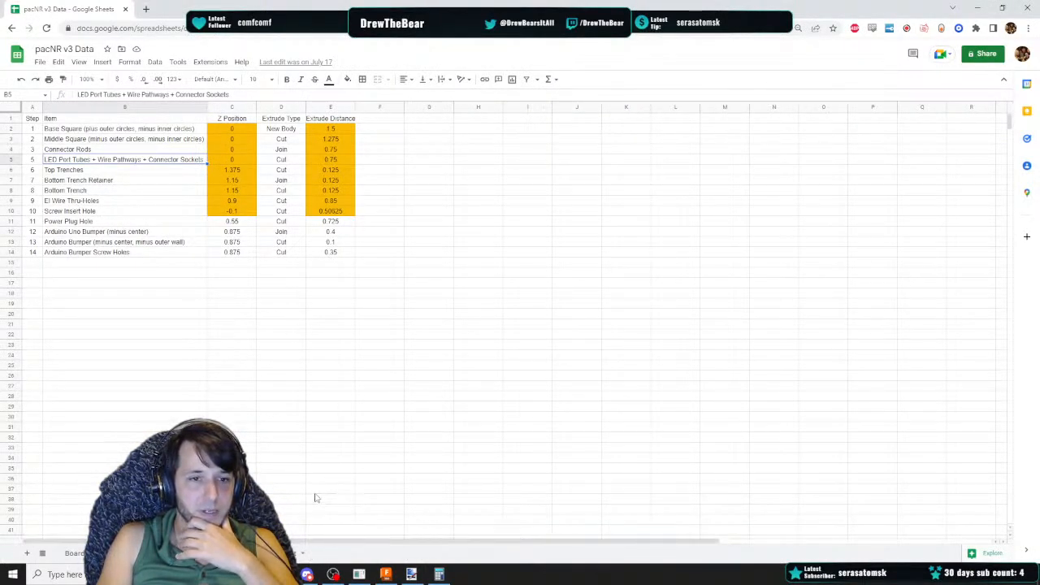
click(331, 212)
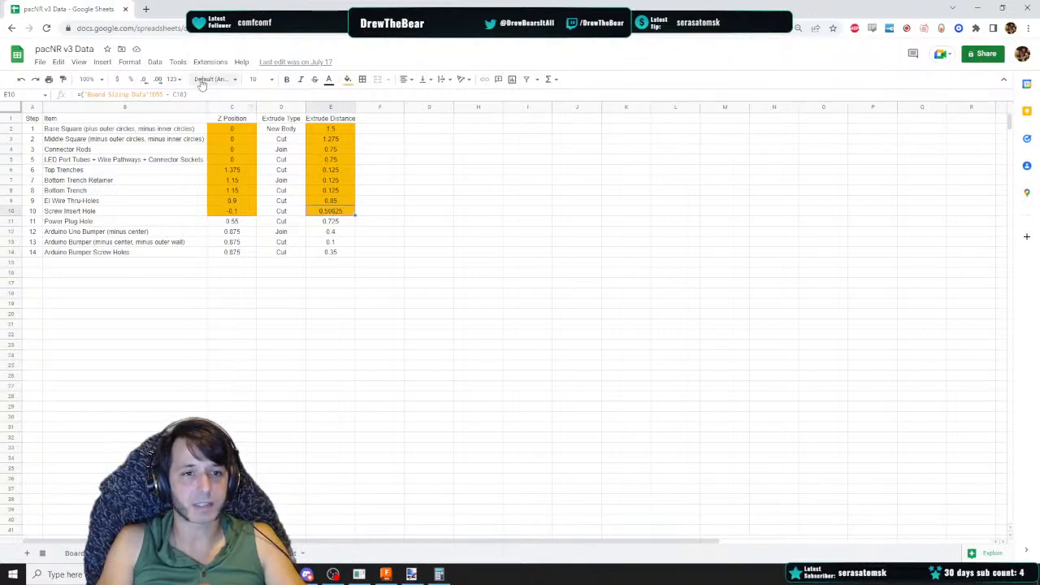
click(259, 32)
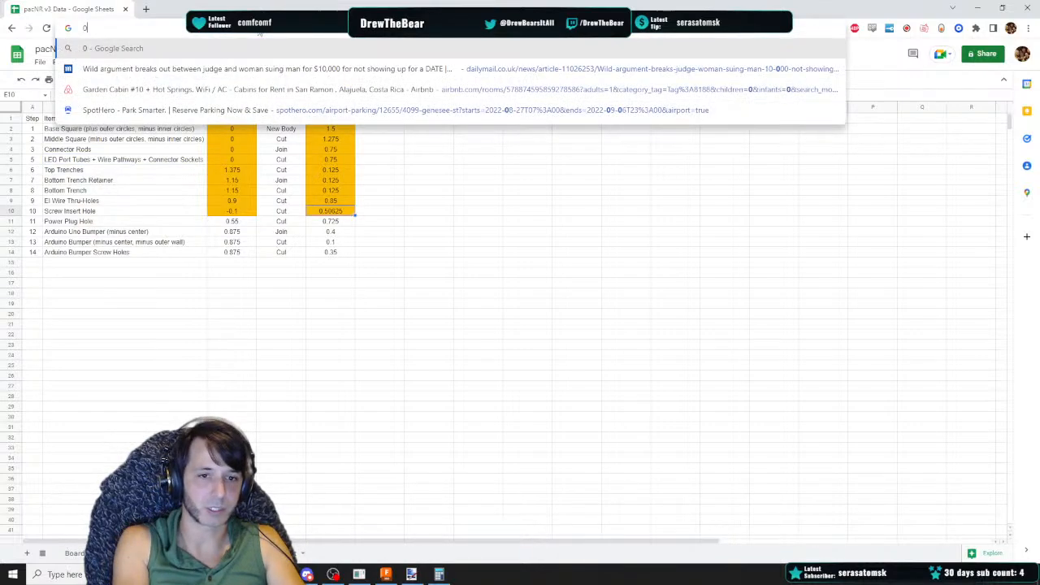
text(0.50625)
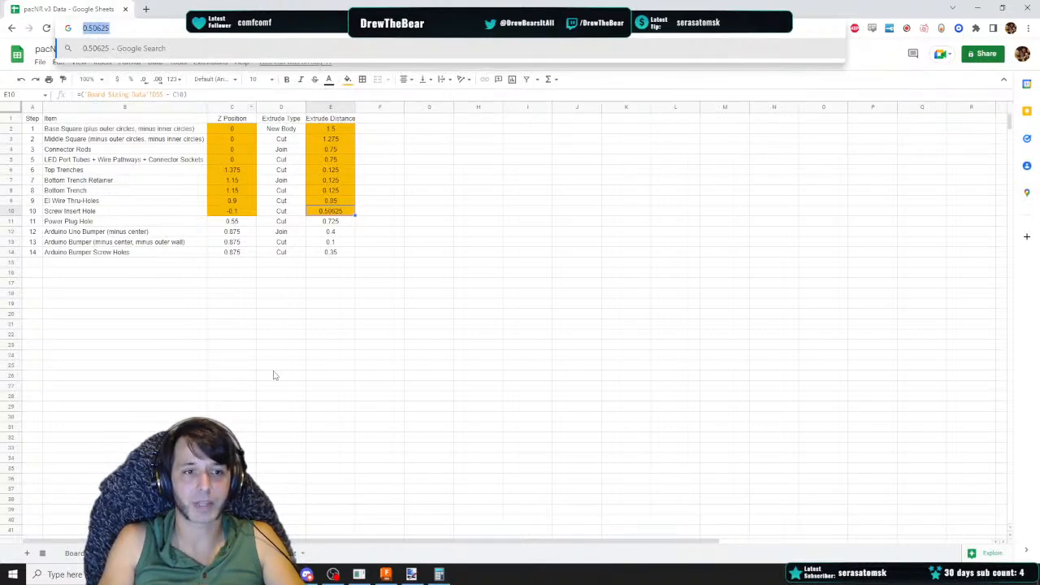
click(274, 367)
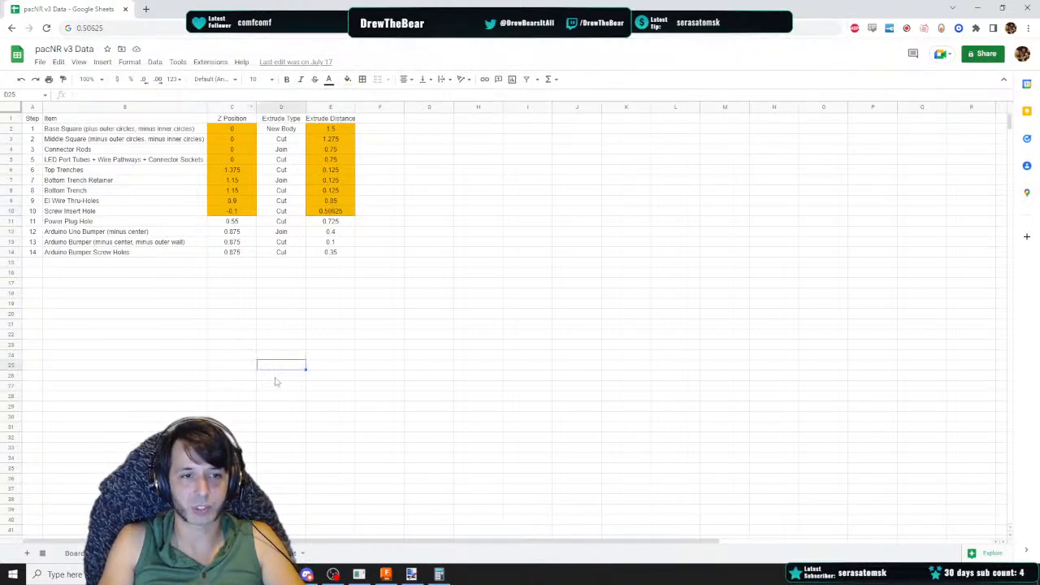
click(385, 579)
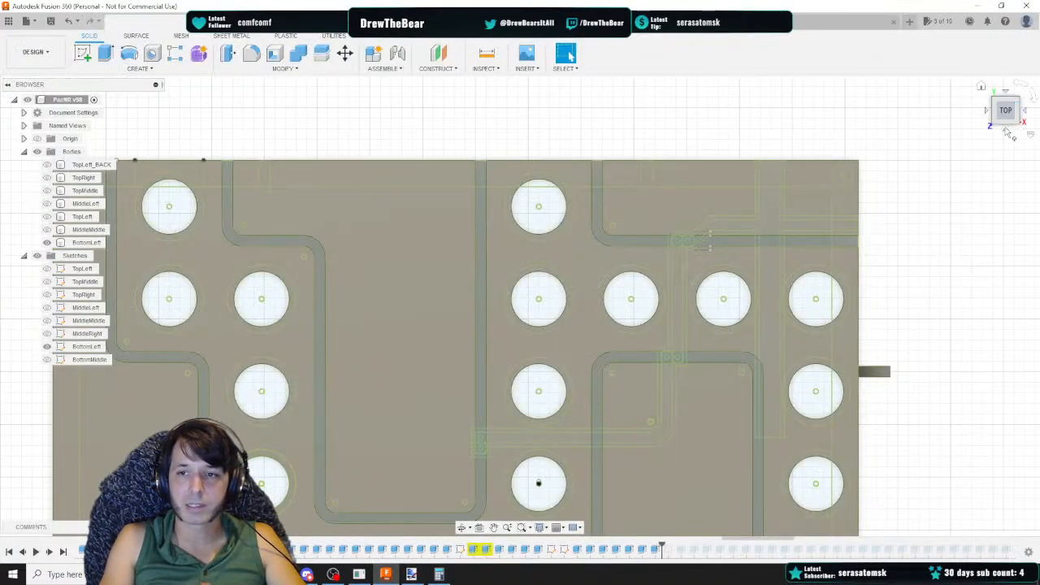
click(1007, 131)
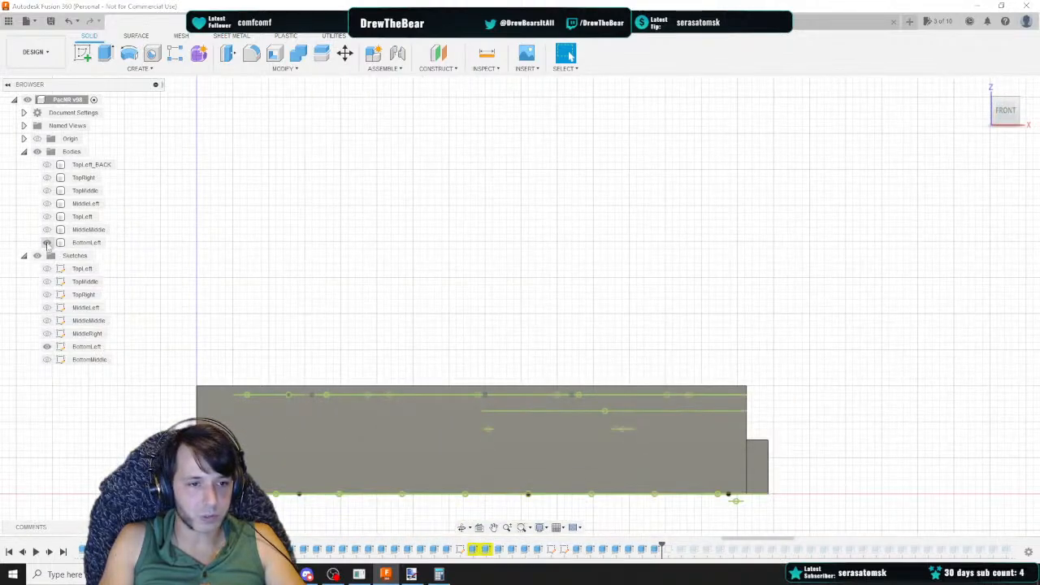
click(47, 242)
drag(490, 429, 676, 441)
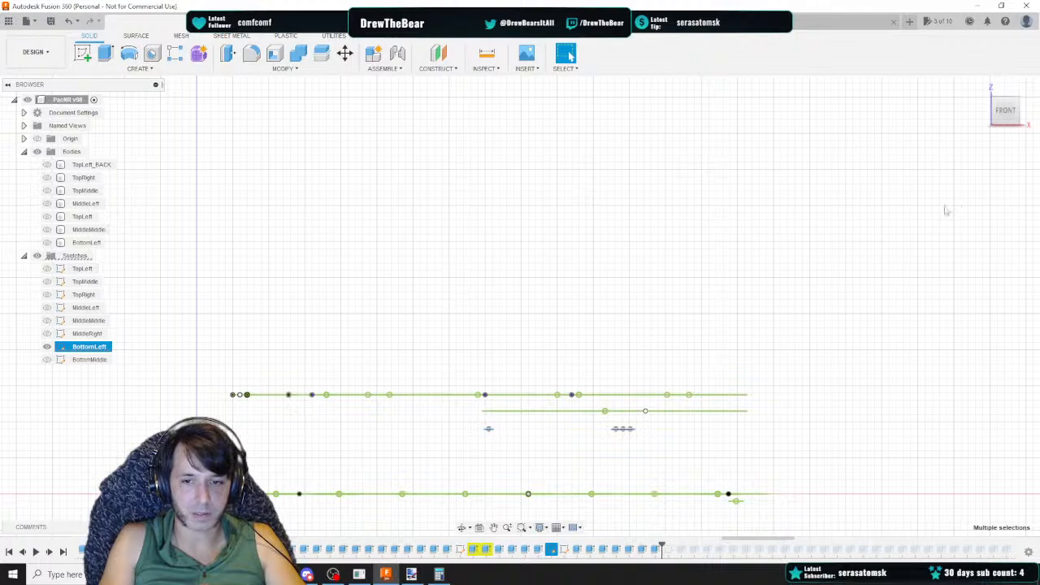
mouse_move(1009, 113)
mouse_down()
mouse_move(1008, 138)
mouse_move(1008, 99)
mouse_up()
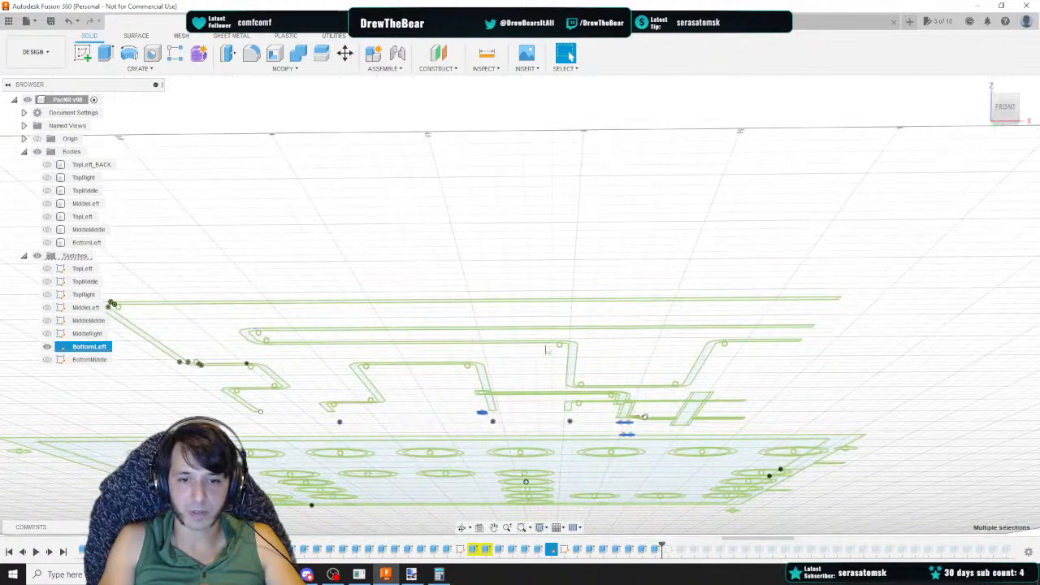
right_click(481, 415)
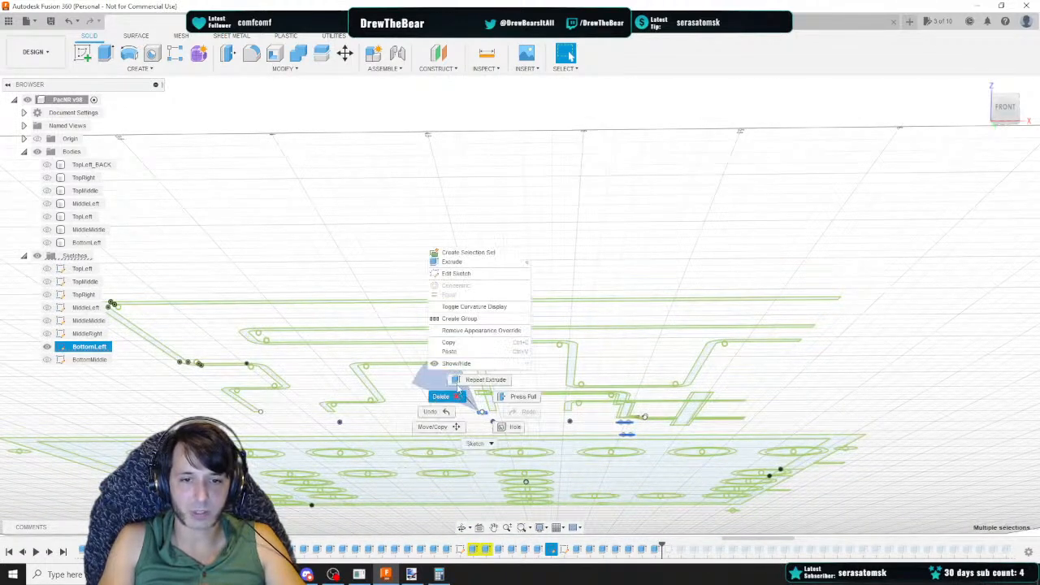
click(459, 262)
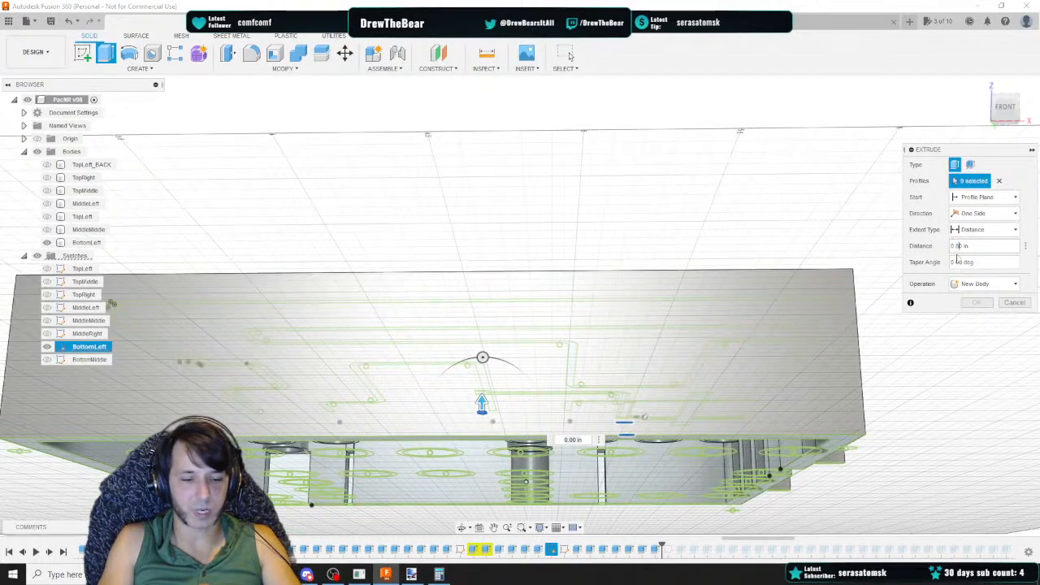
drag(1007, 107, 1008, 130)
click(976, 318)
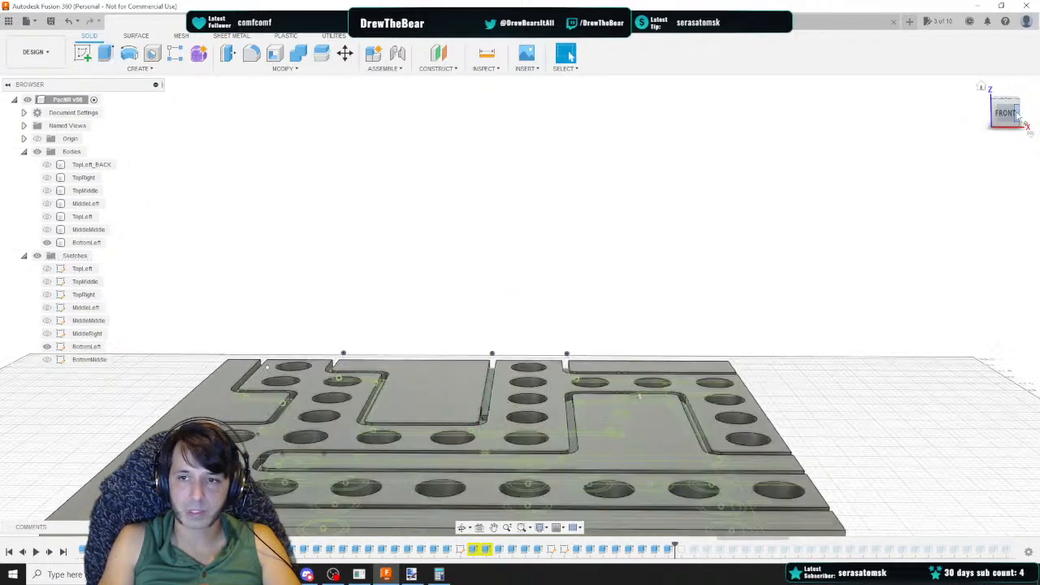
Select the four screw insert hole profiles in the BottomLeft sketch and cut them 0.50625 in into the body
click(1010, 101)
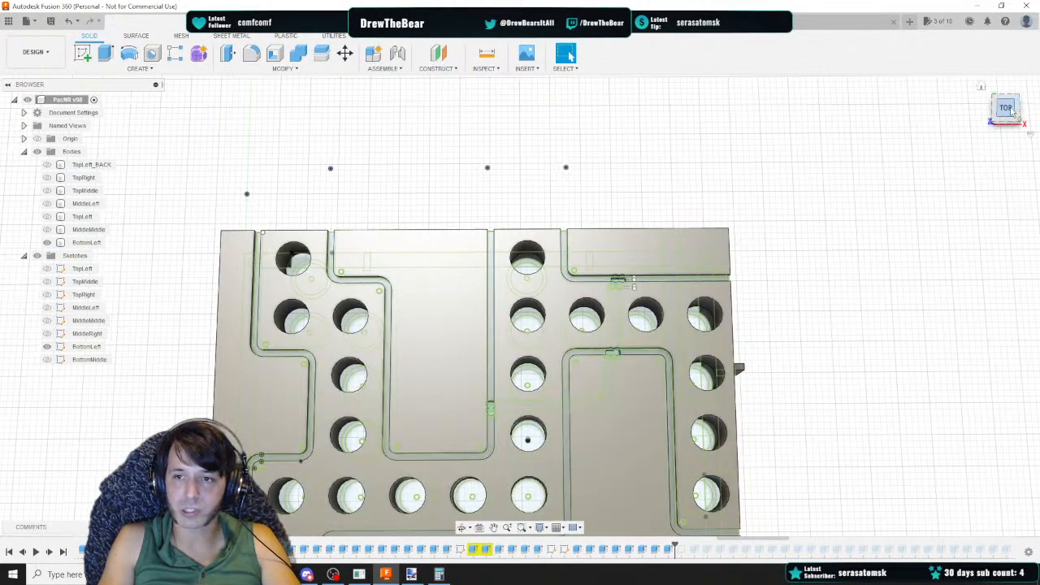
drag(1012, 113, 1010, 61)
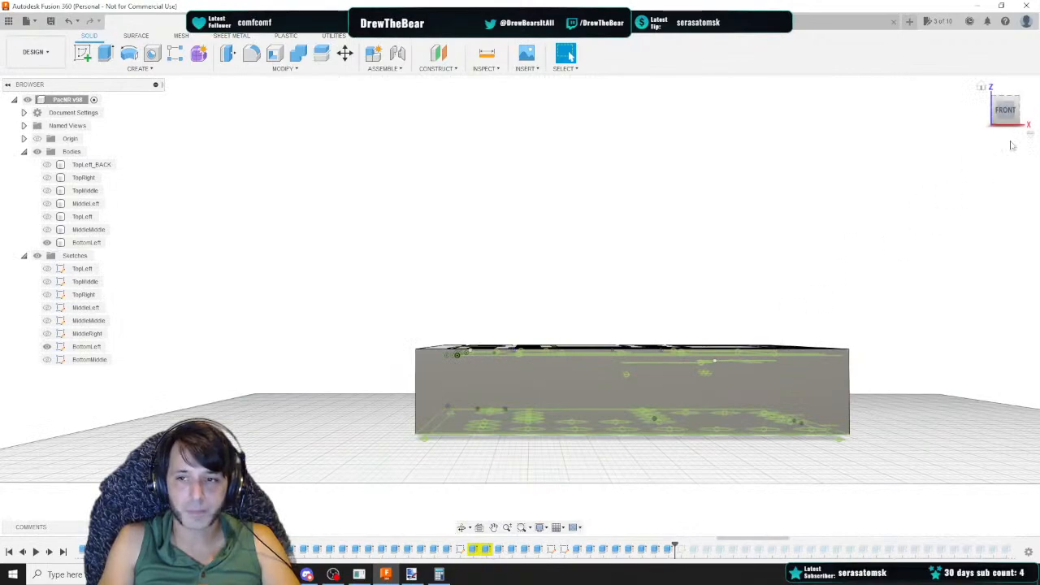
click(1005, 110)
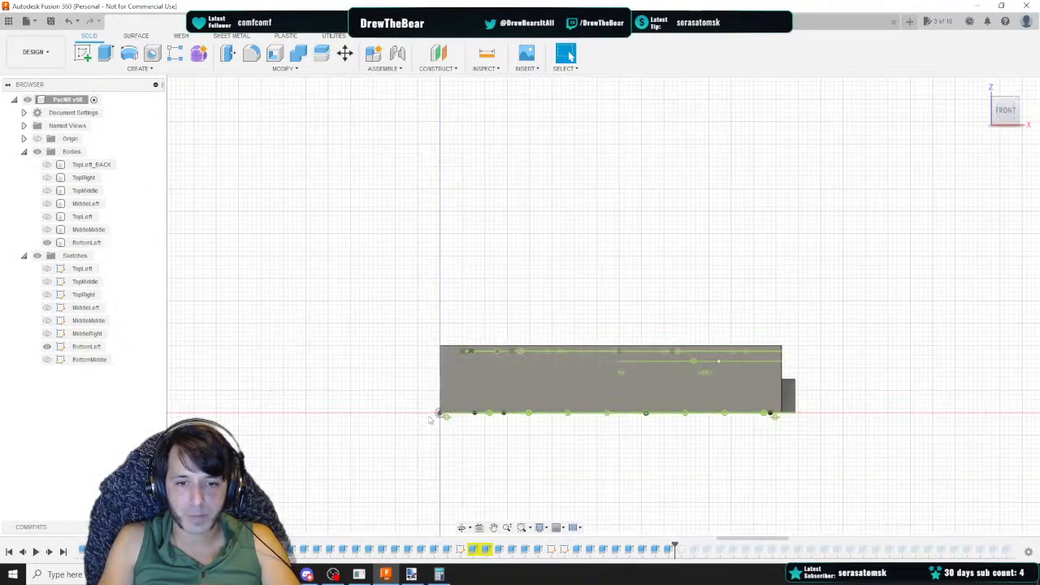
drag(431, 419, 827, 437)
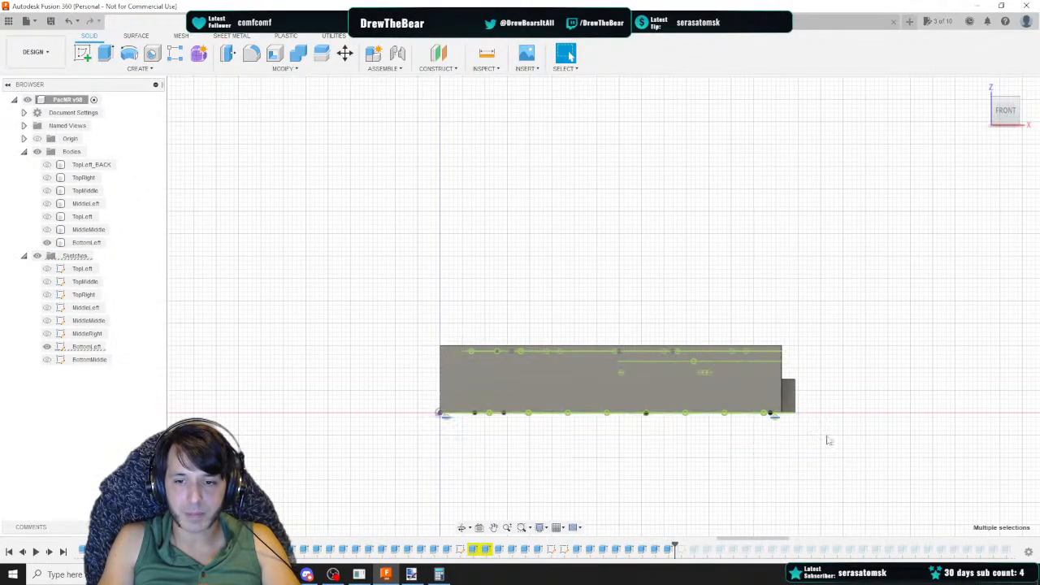
right_click(774, 420)
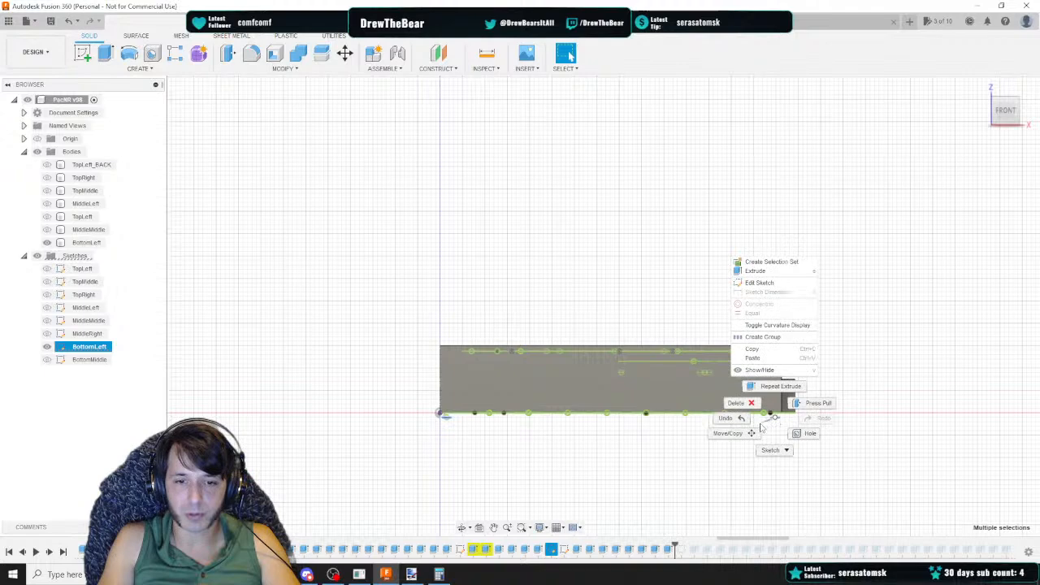
click(758, 272)
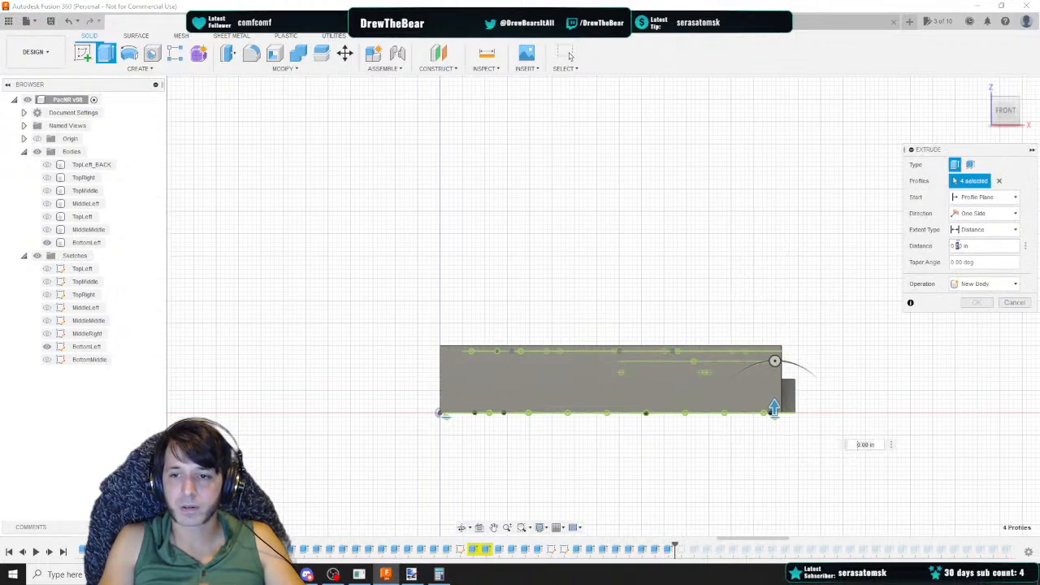
text(0.50625)
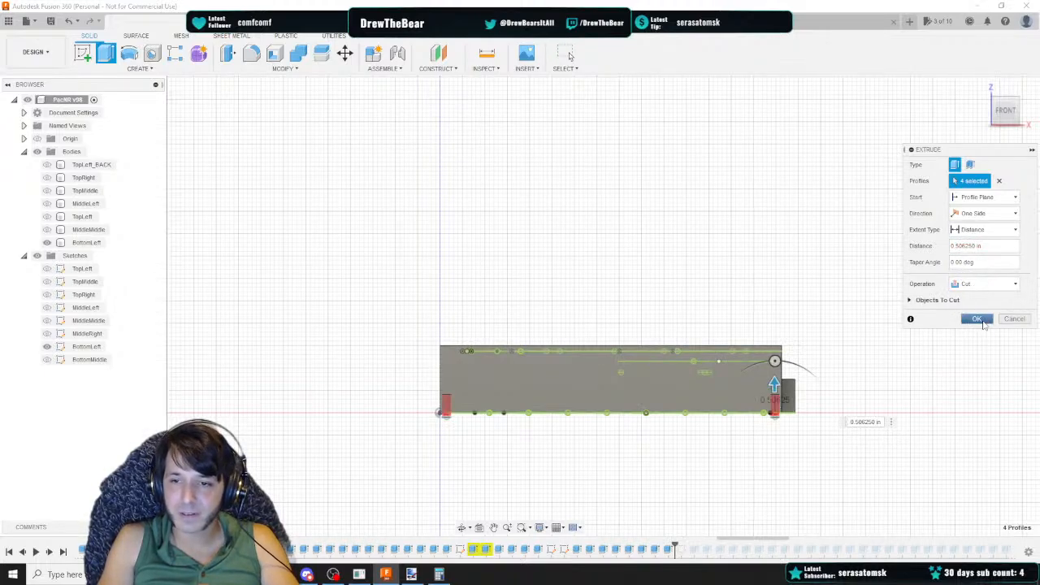
click(982, 321)
Hide the BottomLeft sketch and review the finished body from below and above
drag(1006, 109, 997, 53)
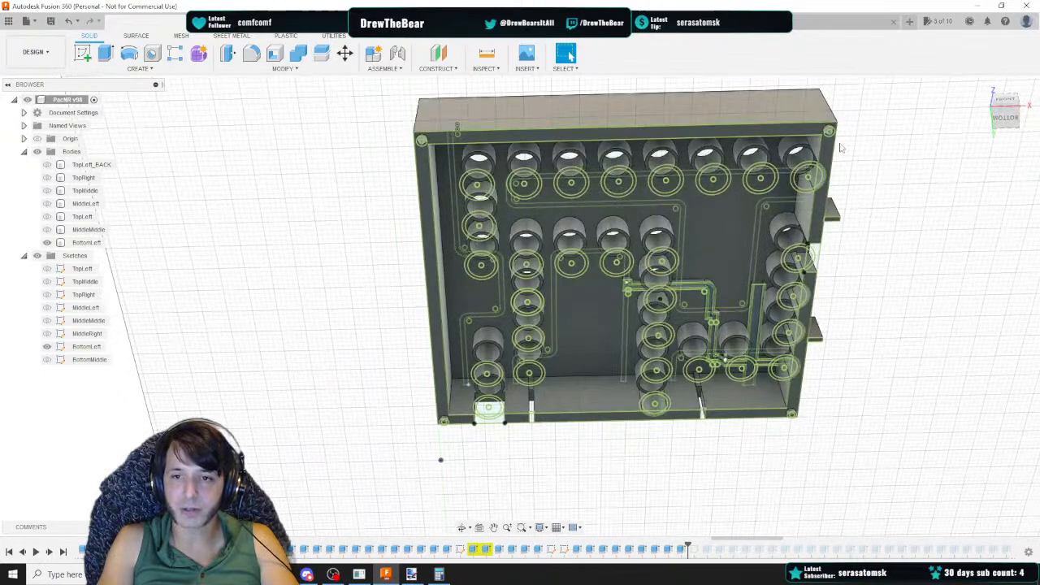
click(46, 347)
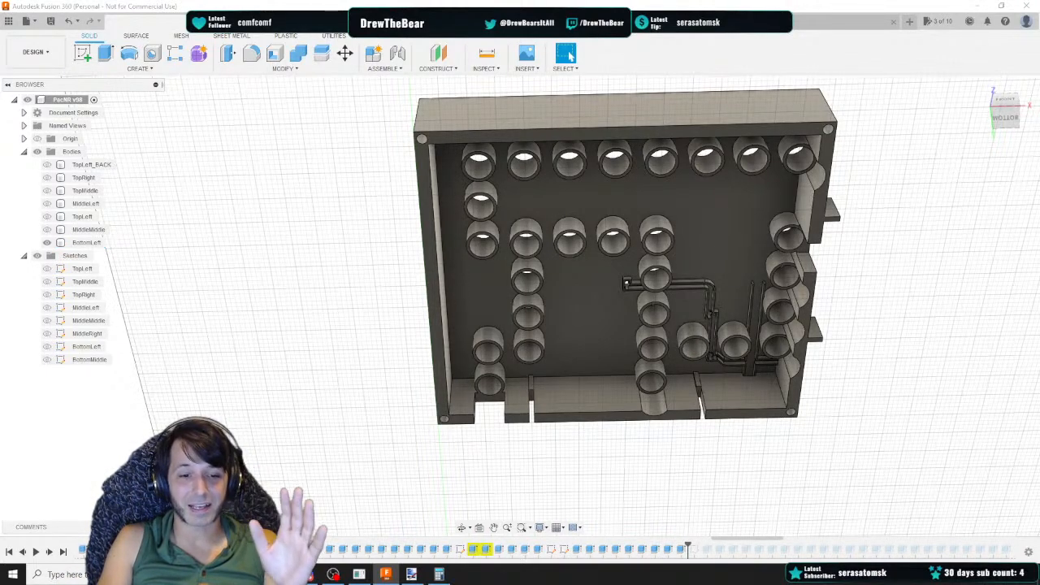
click(308, 574)
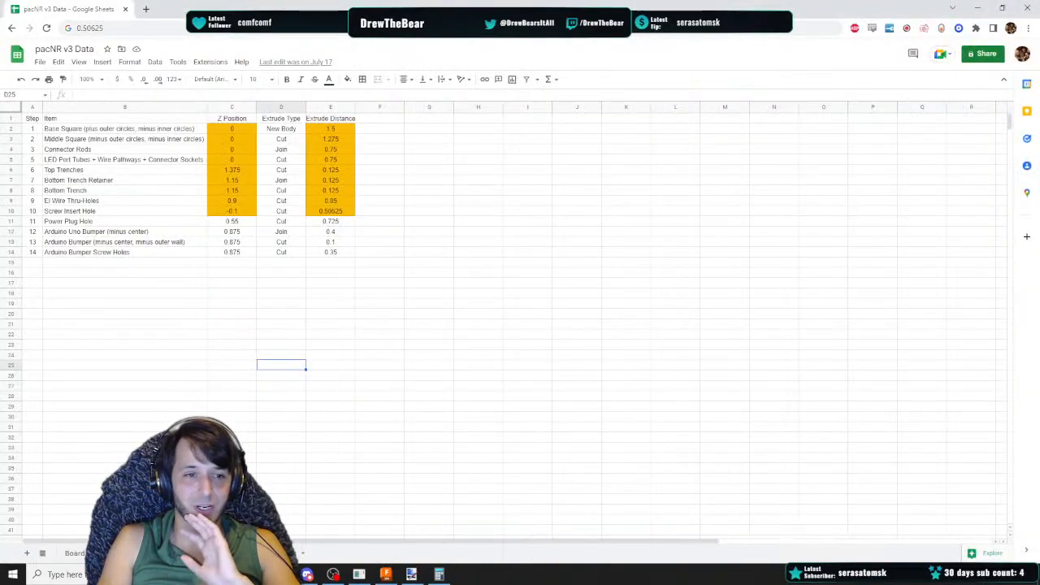
click(385, 575)
mouse_move(998, 105)
mouse_down()
mouse_move(996, 94)
mouse_move(1031, 79)
mouse_move(1016, 89)
mouse_move(1005, 132)
mouse_up()
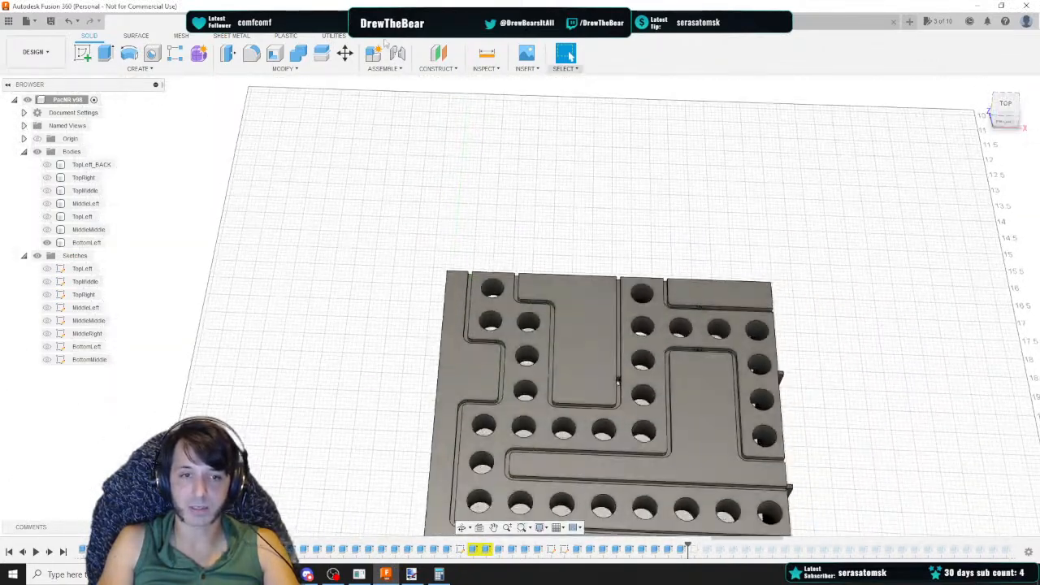
Save a new version of the design and export it as the STL file PacNR v3 BottomLeft
click(50, 21)
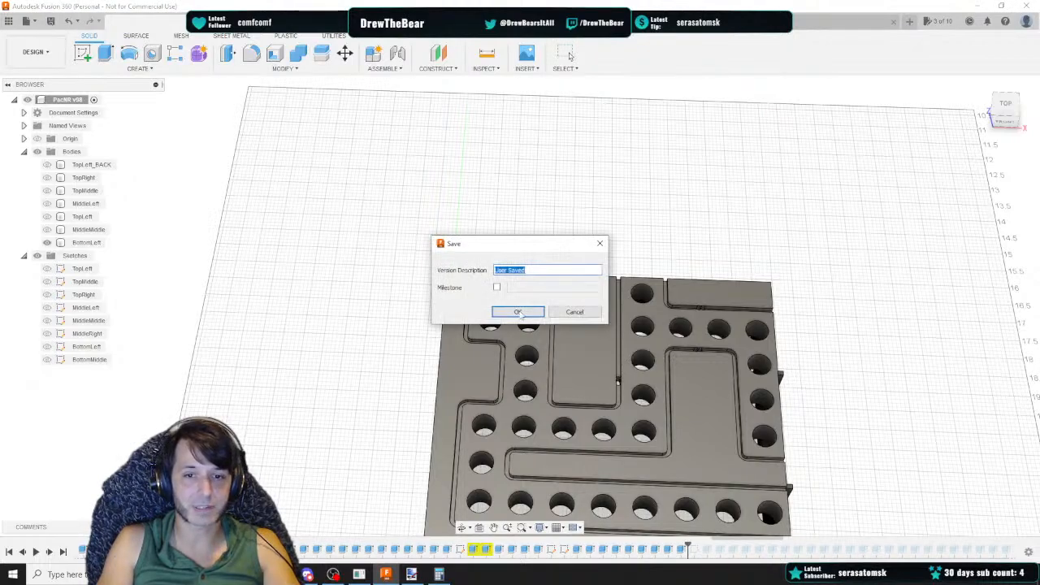
key(Return)
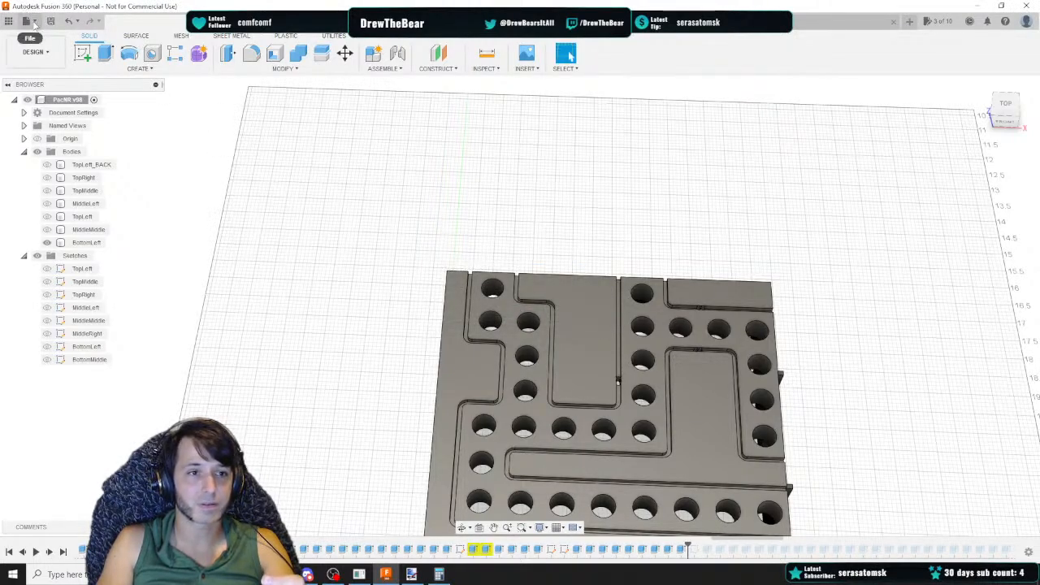
click(29, 21)
click(58, 169)
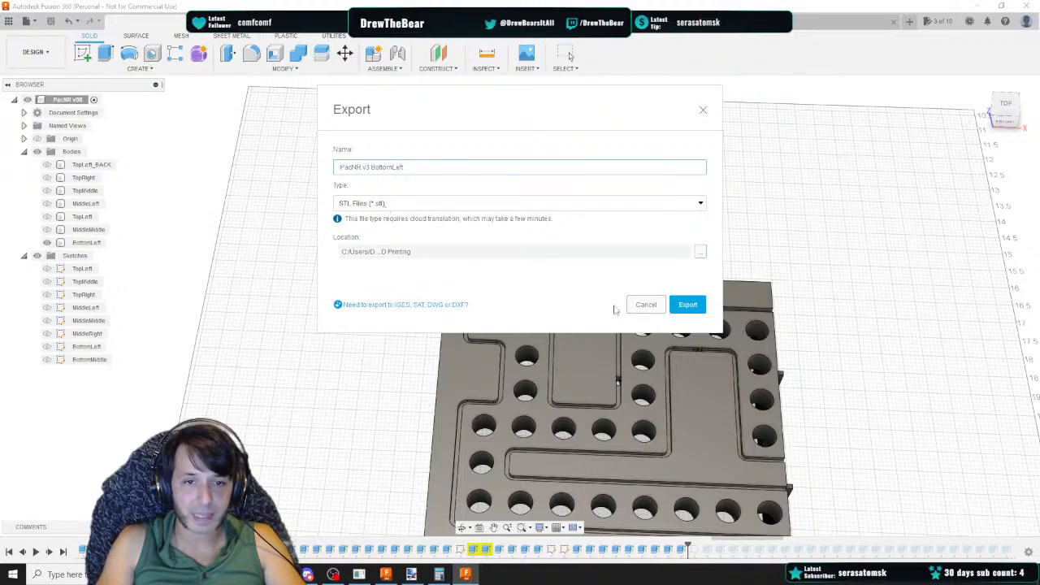
click(688, 305)
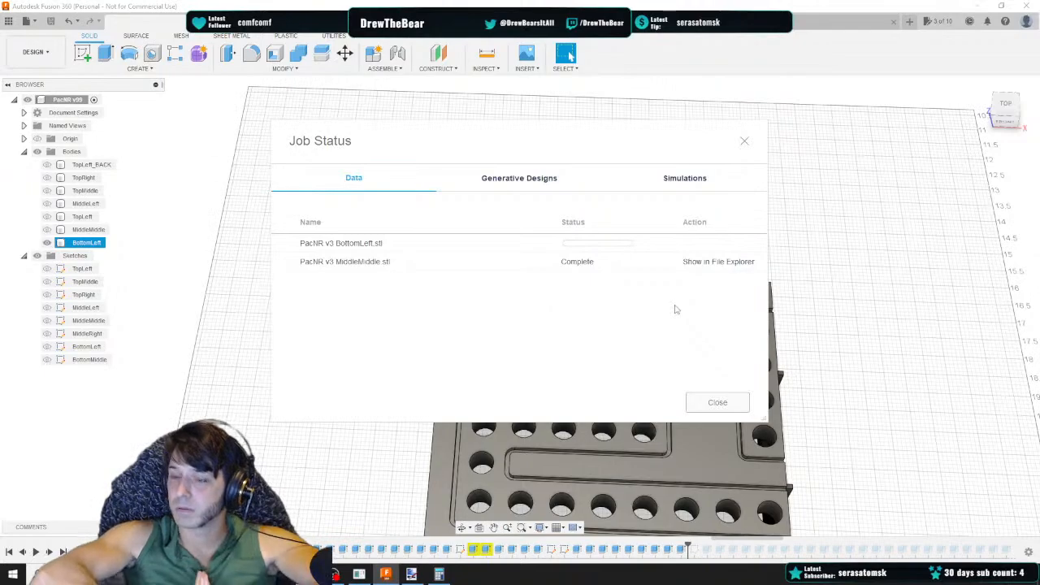
Launch BlueStacks 5 Beta and minimize its window
click(258, 370)
key(super)
text(b)
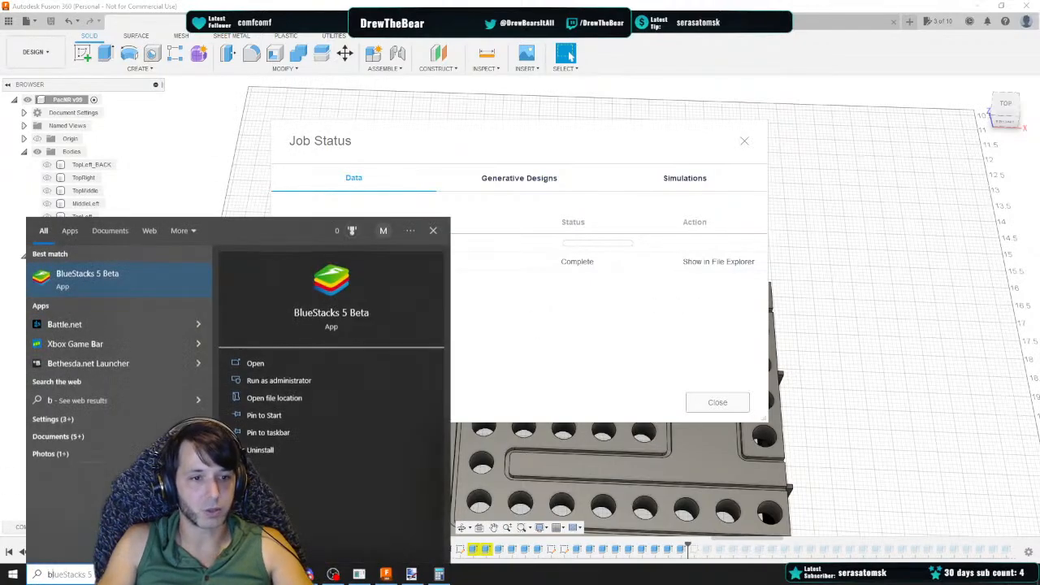
key(Return)
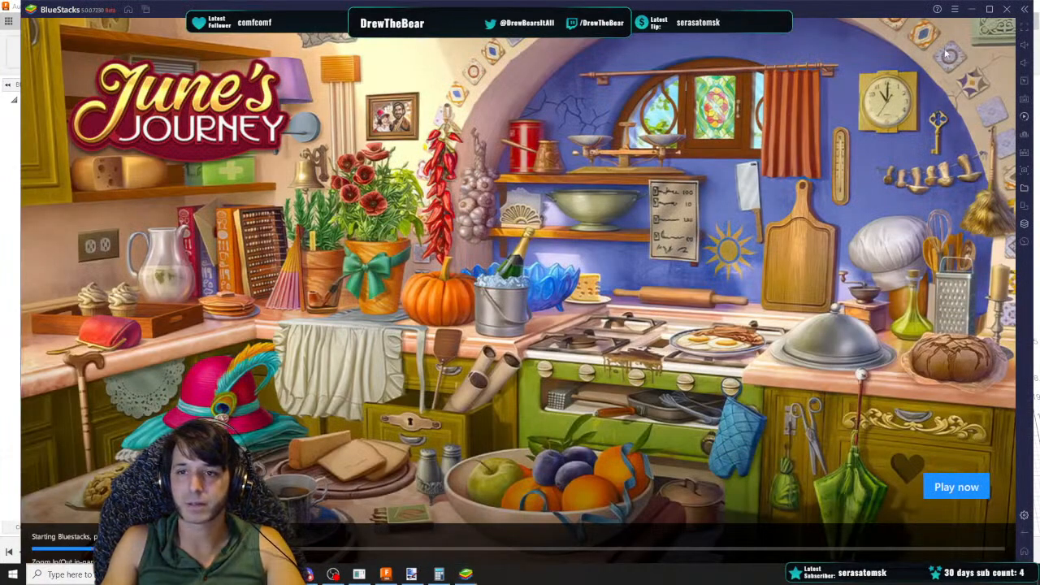
click(971, 9)
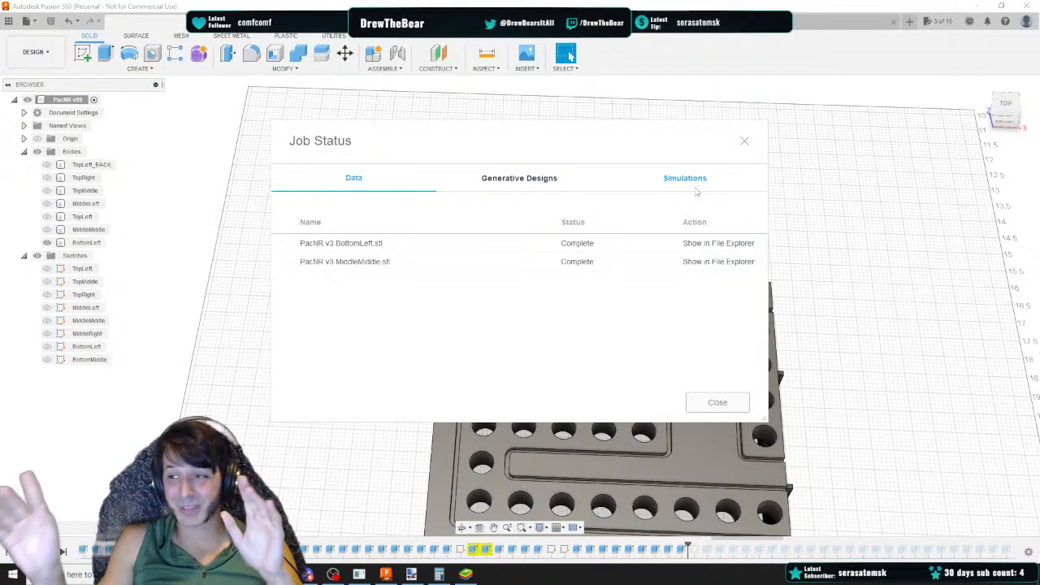
Reveal the exported BottomLeft STL in File Explorer and open Remote Desktop Connection
click(722, 245)
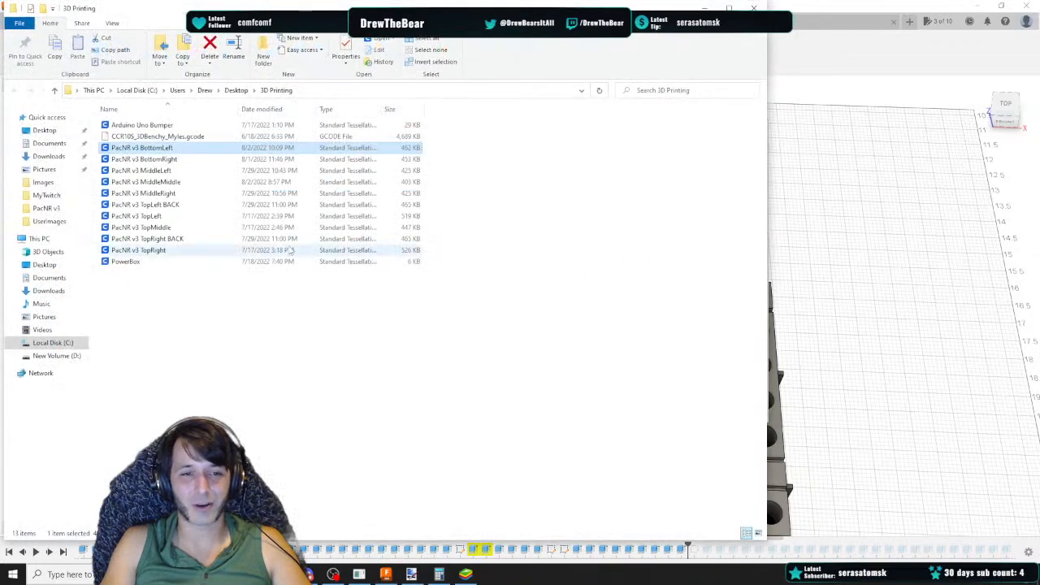
click(130, 575)
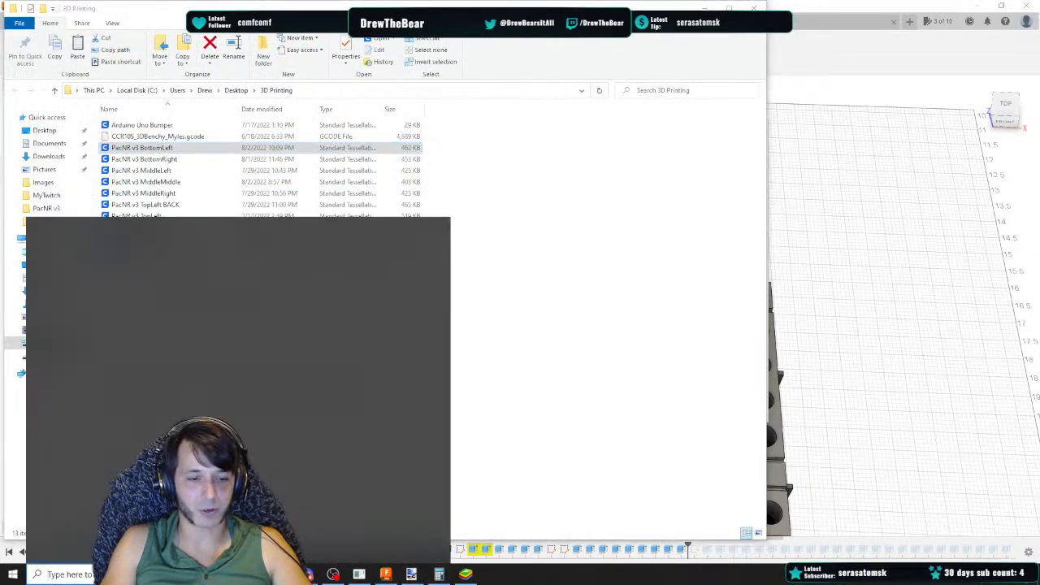
text(remo)
key(Return)
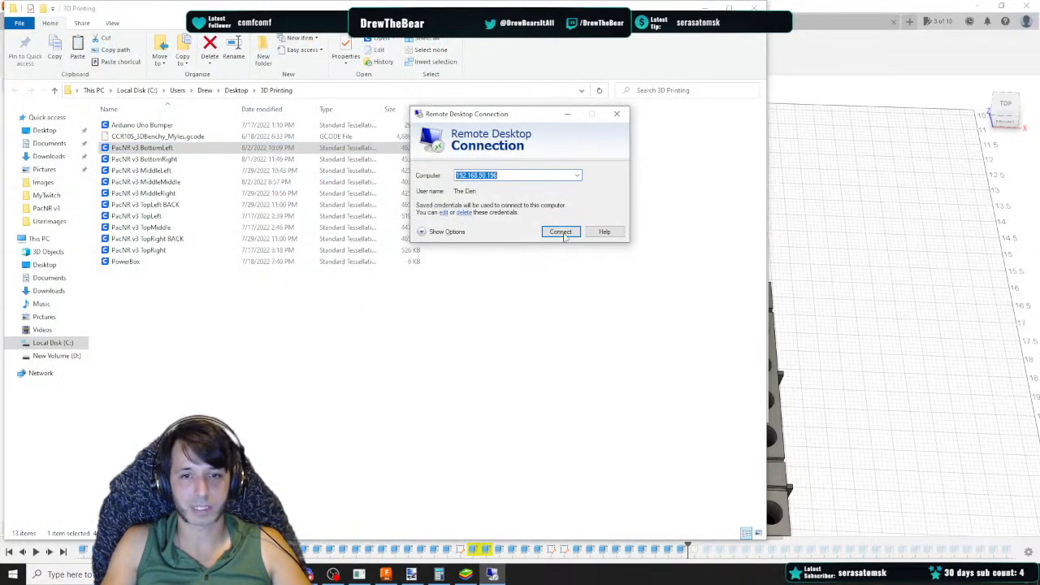
Connect to the remote printing computer and minimize its Cura window to reach the desktop
key(Return)
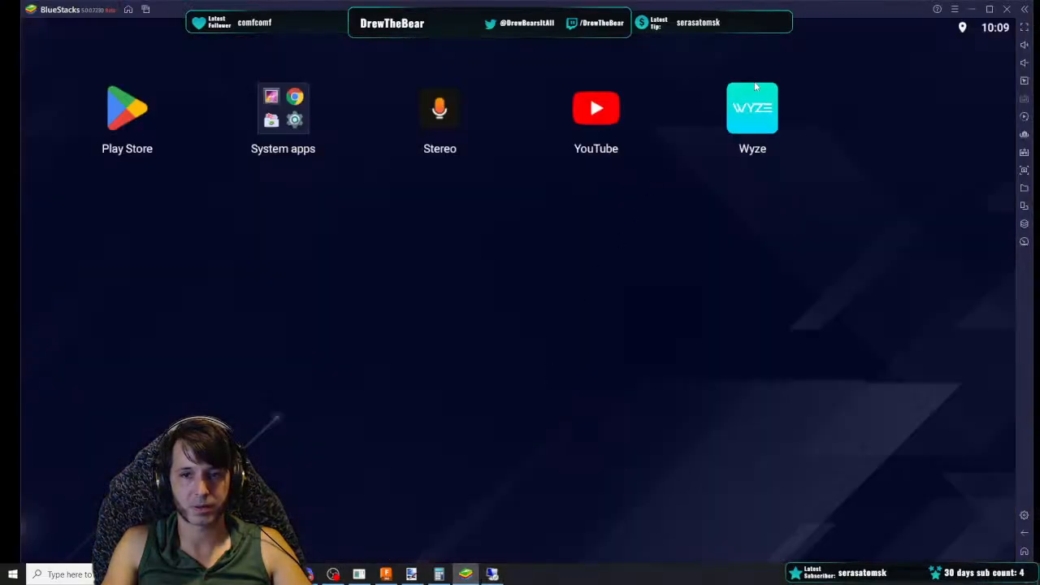
click(971, 10)
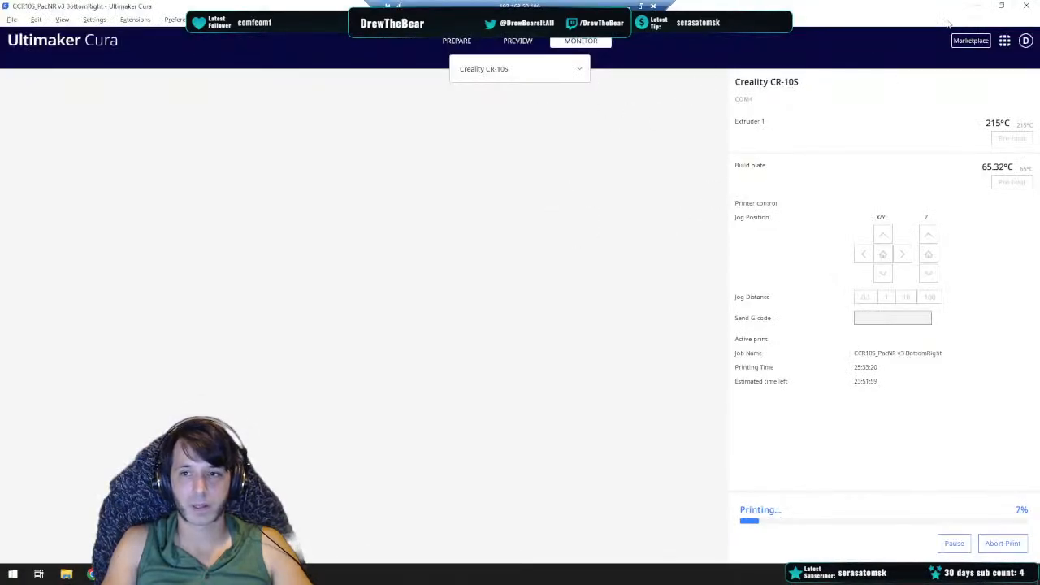
click(979, 9)
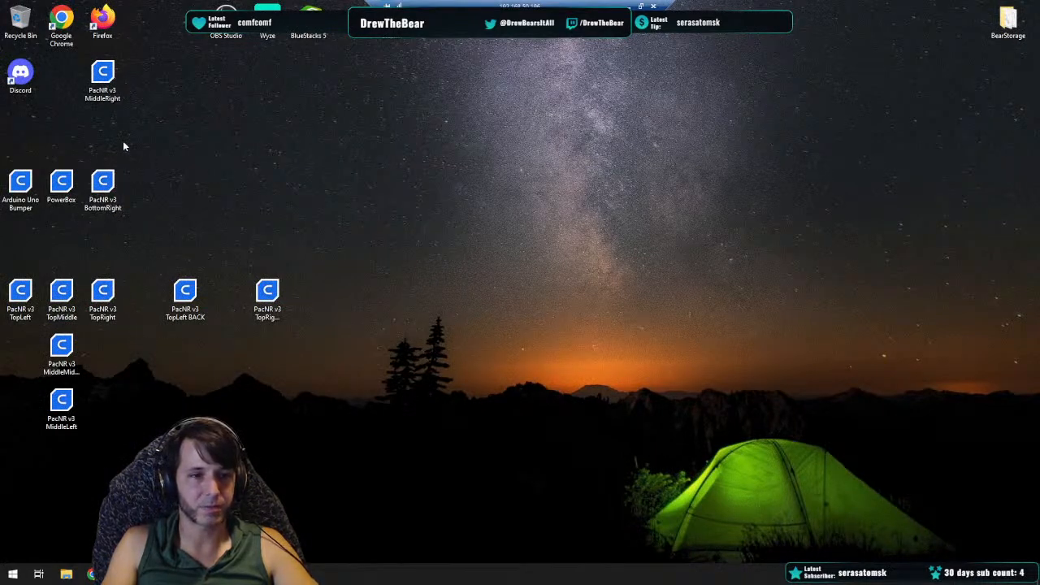
Arrange the PacNR v3 STL icons on the remote desktop, placing BottomLeft beside BottomRight
click(109, 91)
click(159, 155)
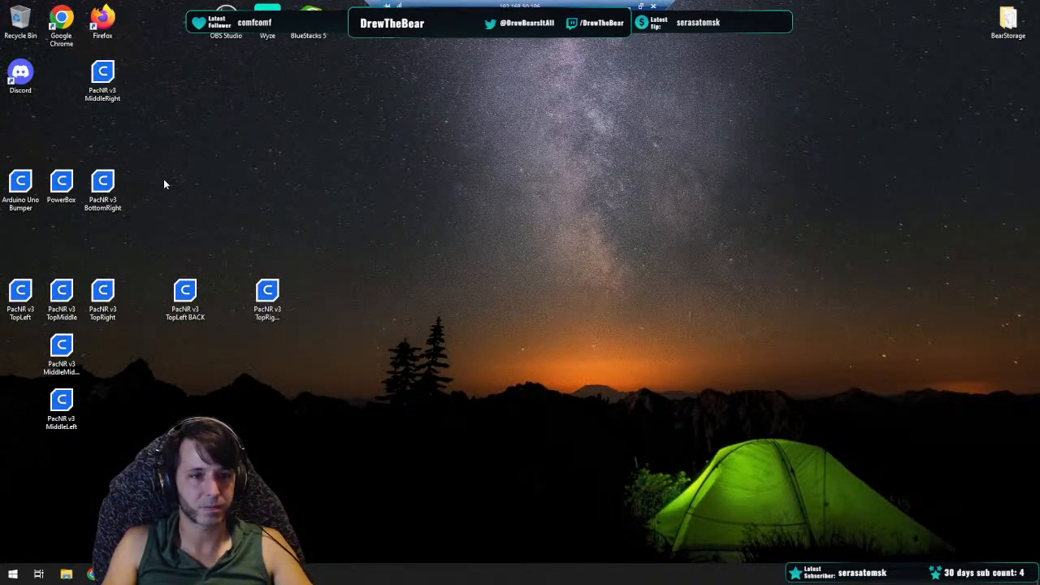
drag(106, 86, 106, 358)
drag(60, 406, 20, 358)
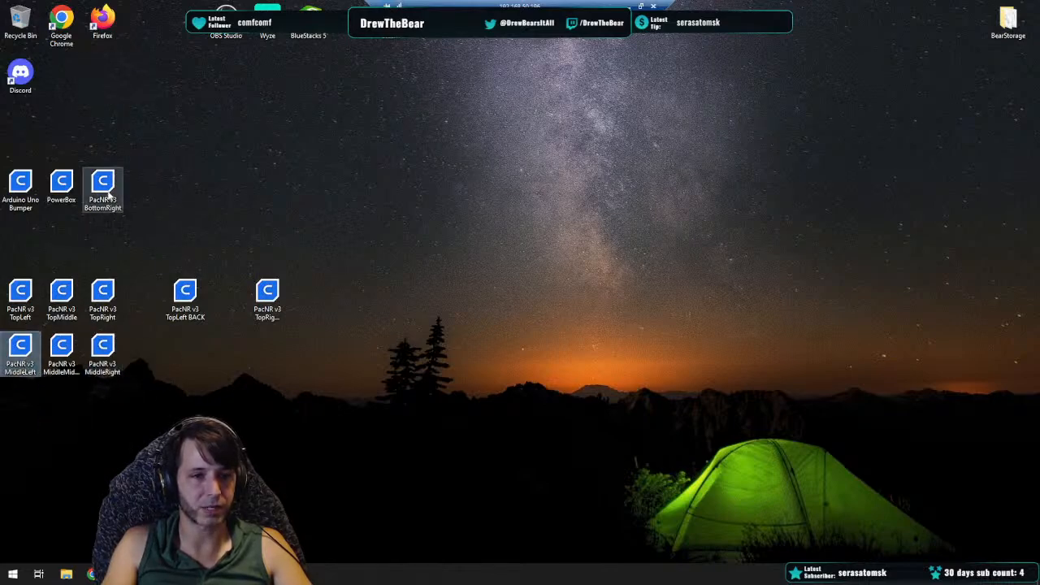
drag(109, 193, 124, 406)
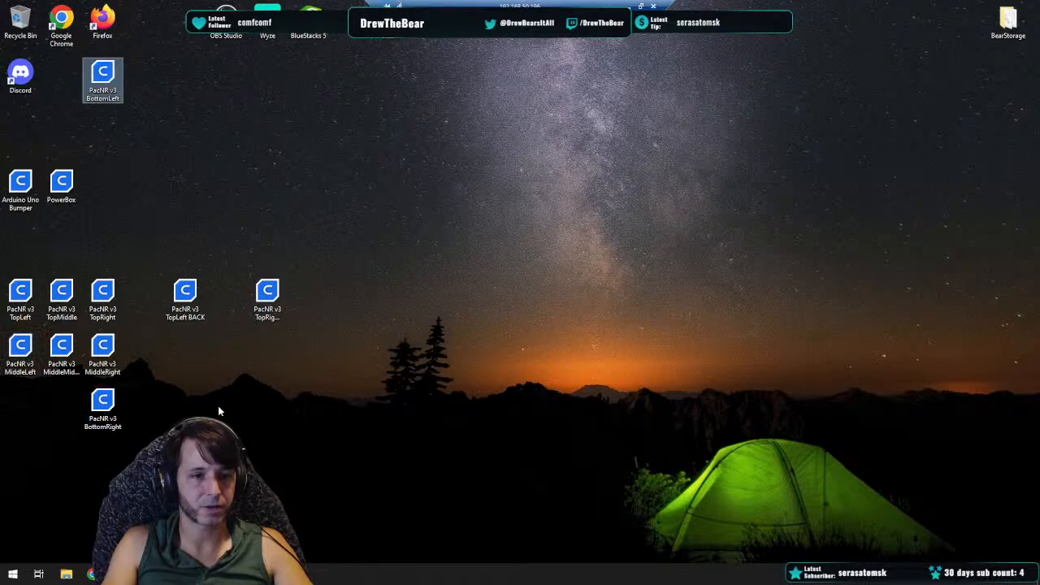
drag(102, 80, 21, 407)
click(180, 413)
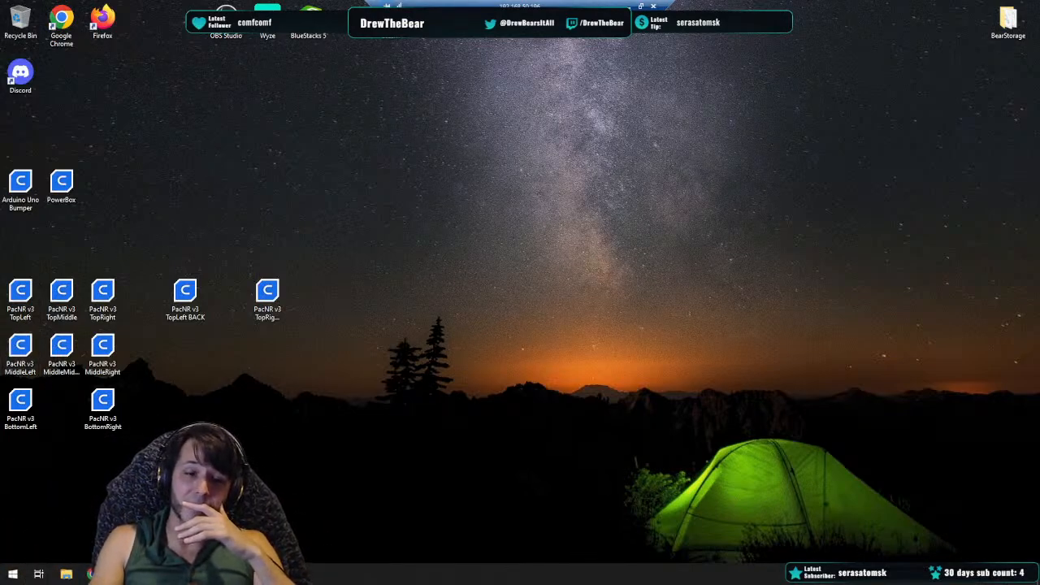
Leave the remote session and open the home camera feed showing the 3D printer
key(alt+Tab)
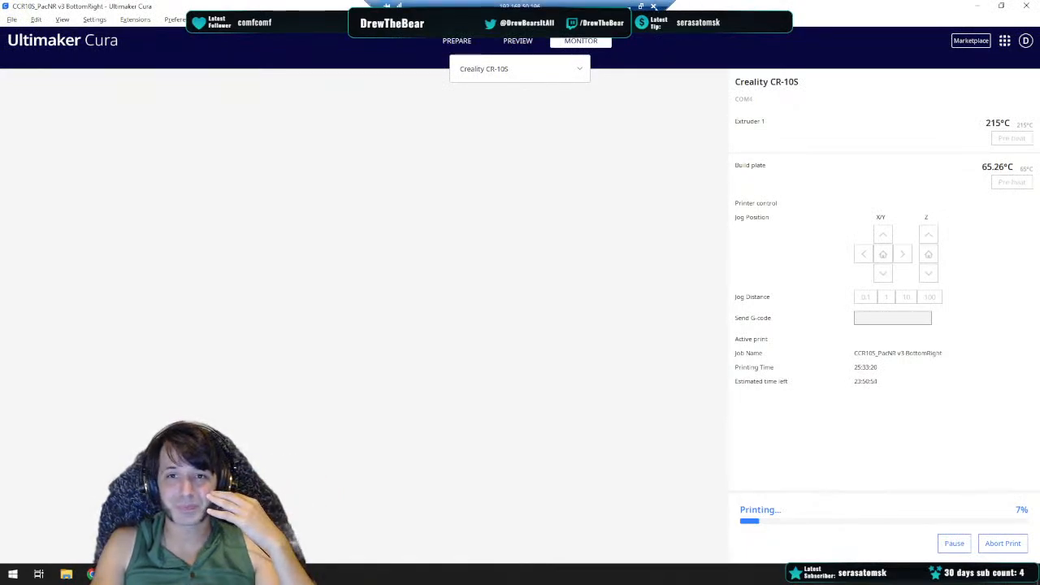
click(626, 7)
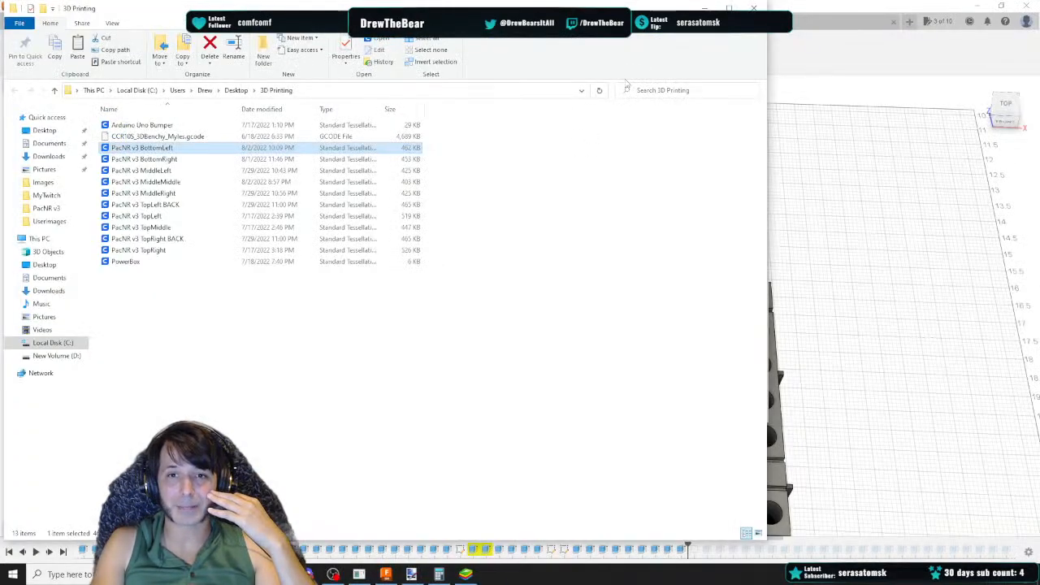
click(466, 574)
click(200, 127)
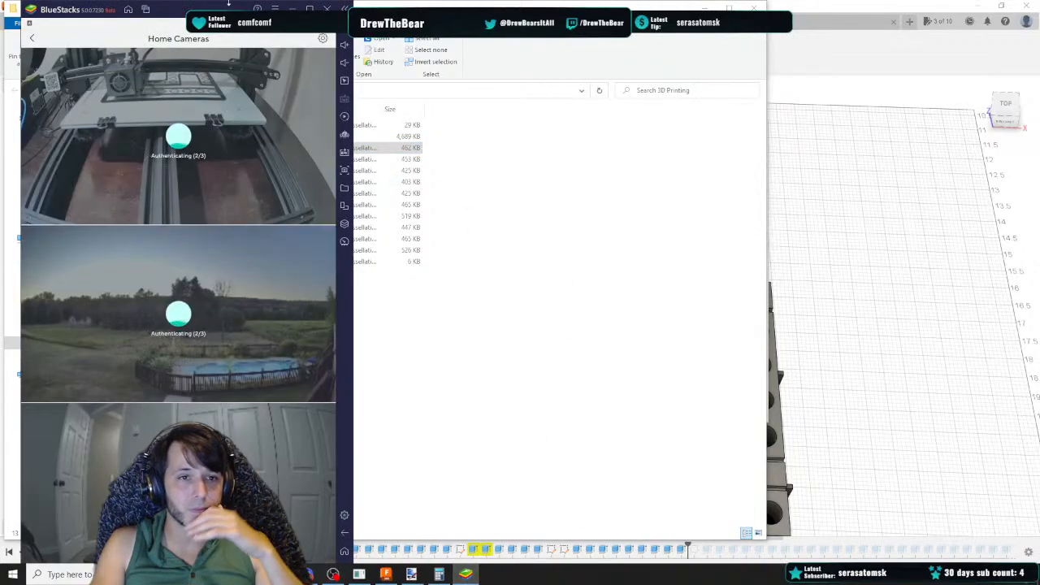
click(217, 130)
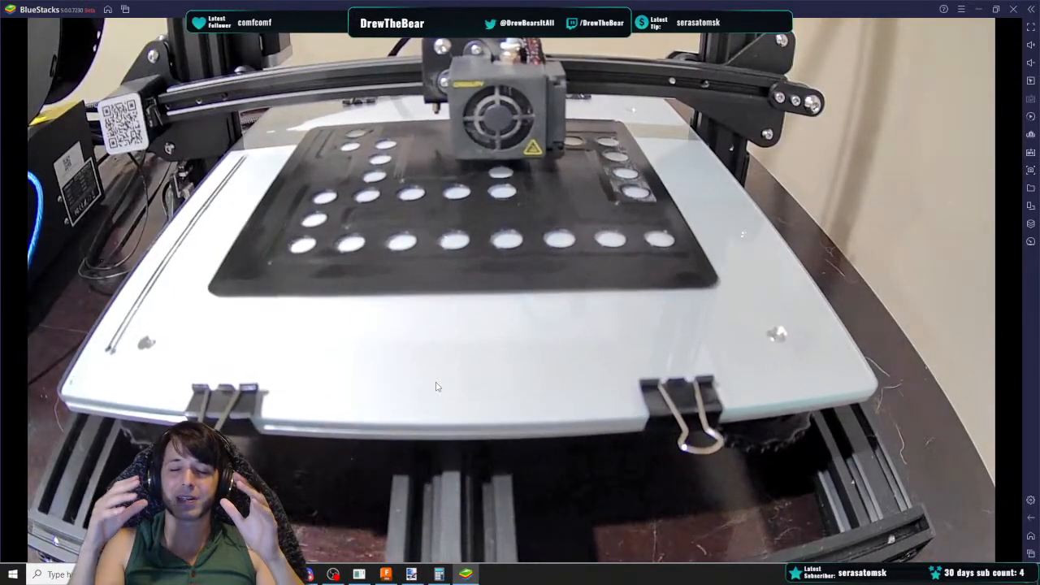
Return to the Fusion 360 design and close the Job Status dialog
click(385, 574)
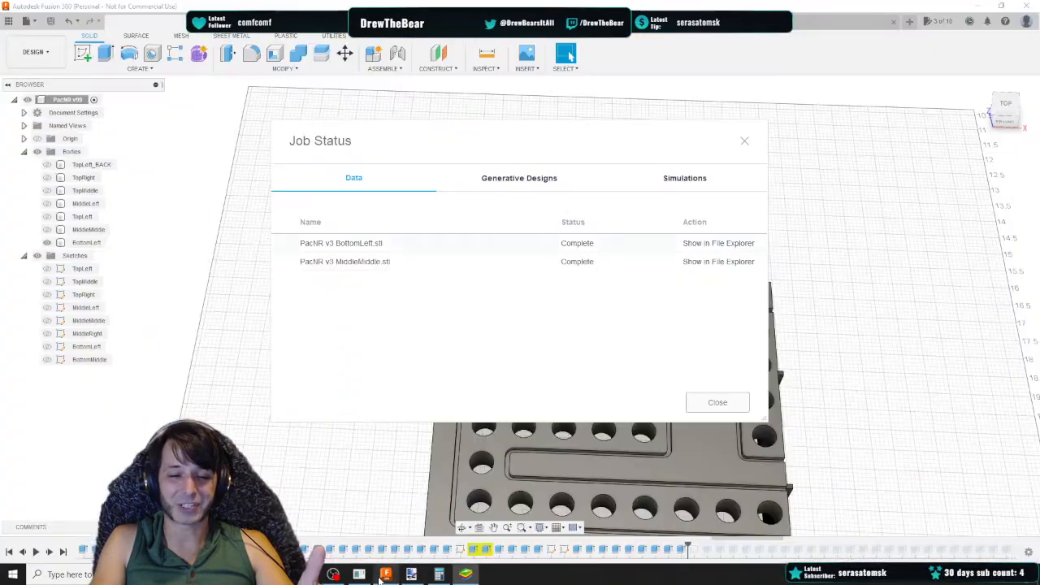
click(720, 402)
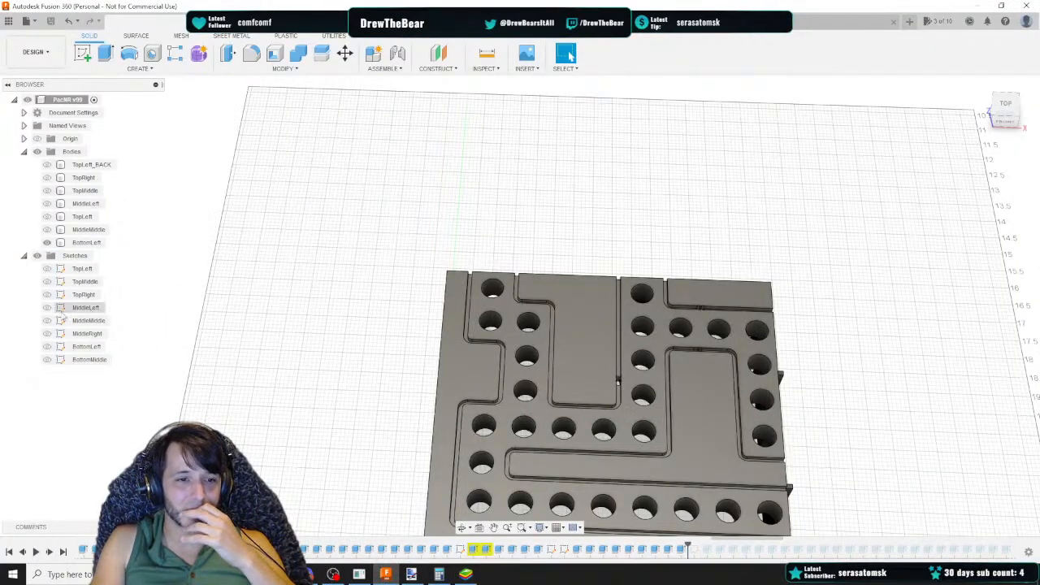
click(47, 204)
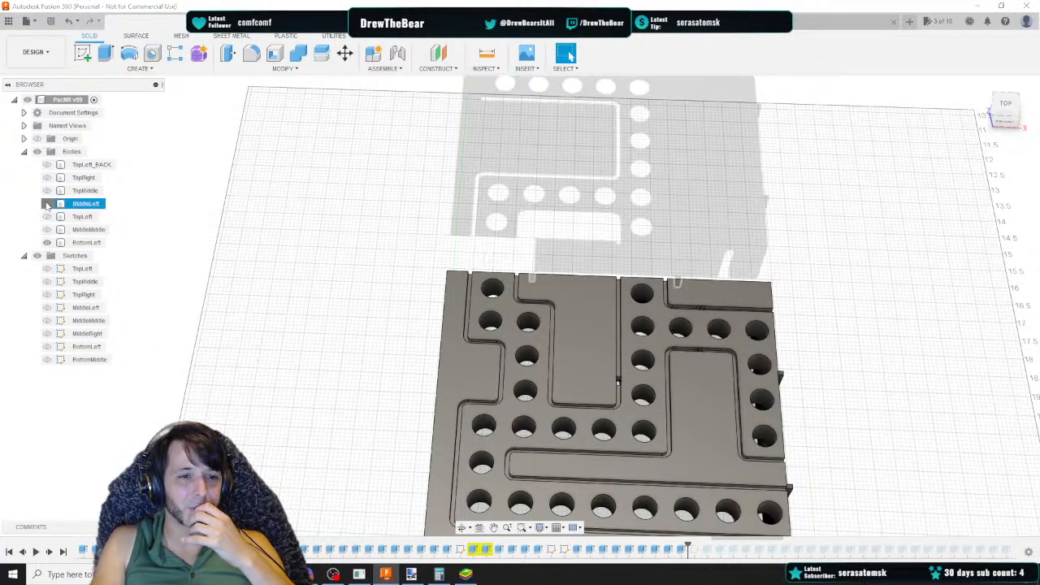
click(47, 204)
click(47, 204)
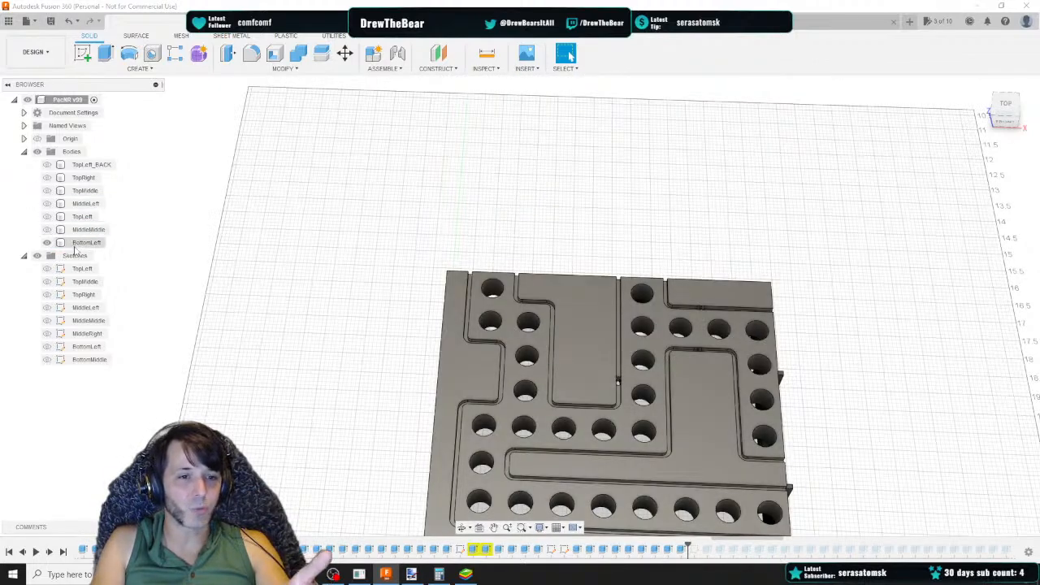
Show the MiddleRight sketch and zoom in to inspect its layout
click(48, 334)
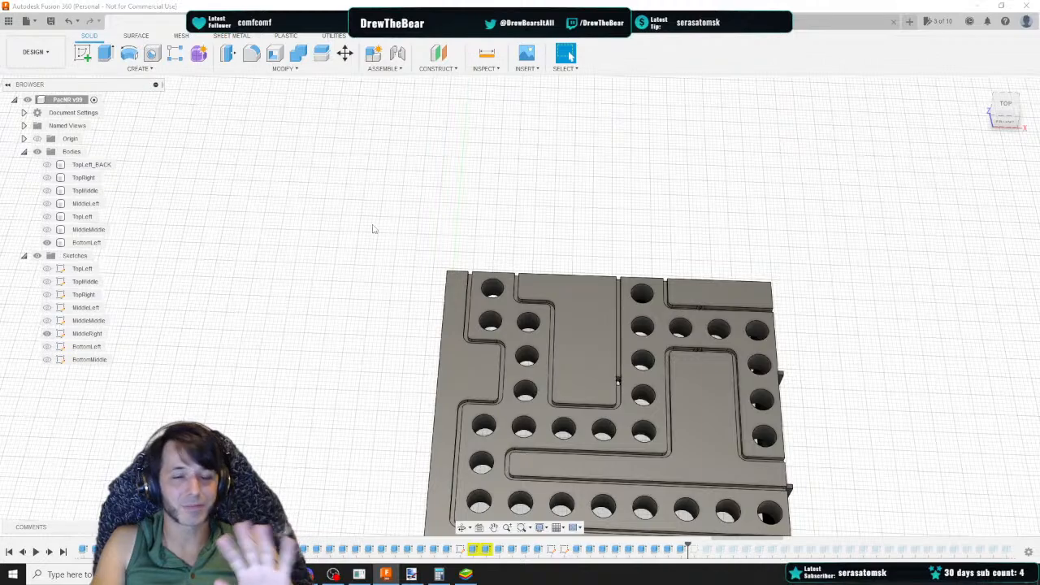
scroll(337, 236, down, 4)
scroll(707, 244, down, 2)
middle_drag(781, 238, 387, 291)
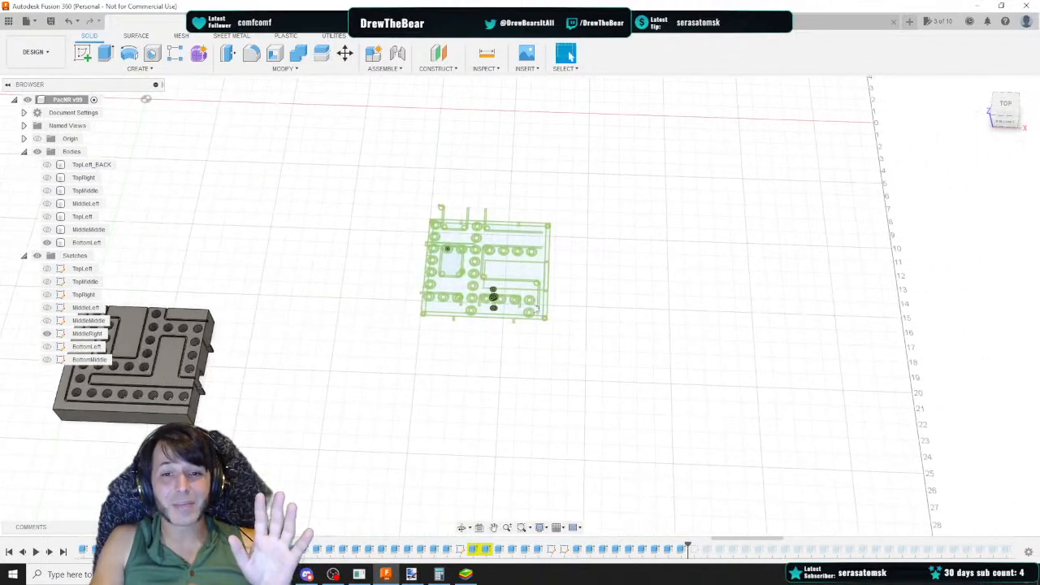
scroll(538, 307, up, 3)
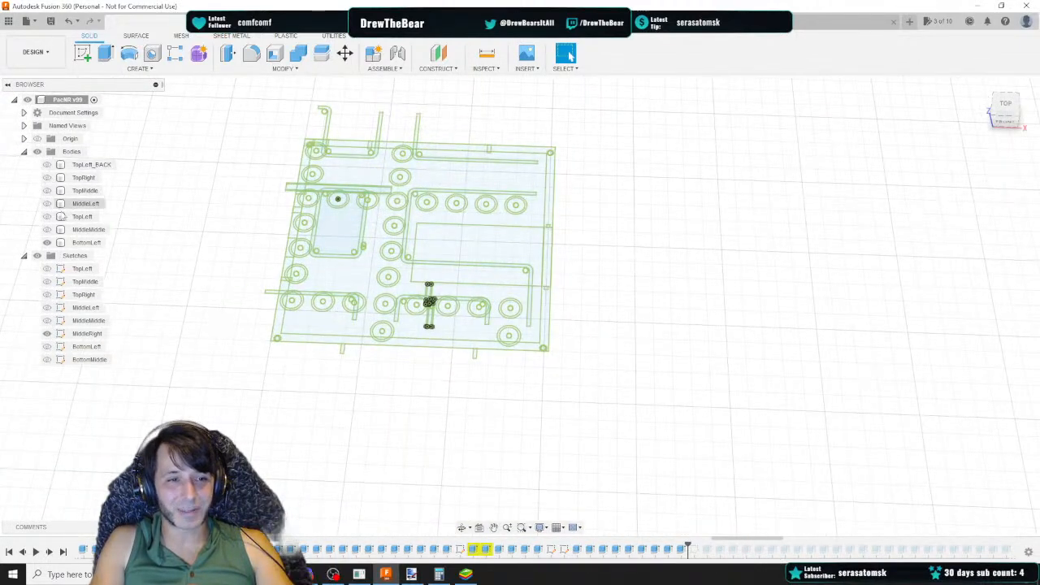
click(49, 243)
click(47, 242)
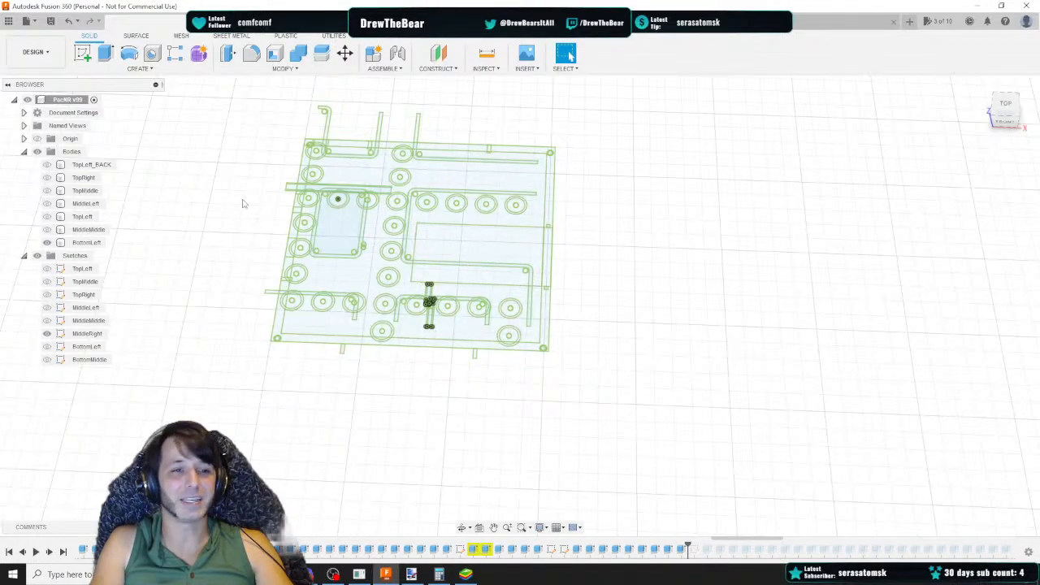
scroll(302, 210, up, 1)
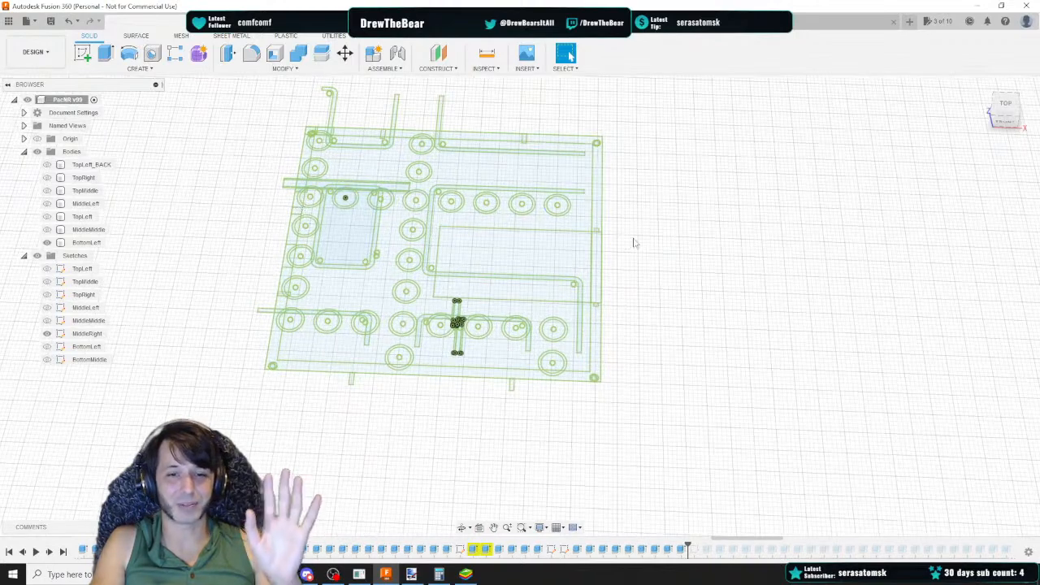
scroll(633, 241, up, 4)
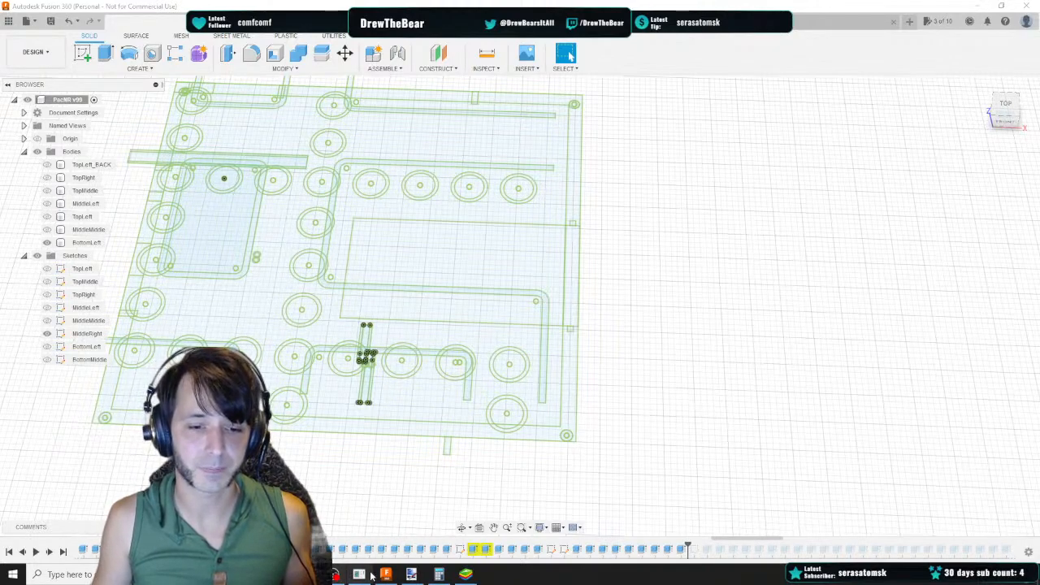
Switch to the NineParts.pdn image in paint.net and review the panel layout layers
click(411, 573)
middle_drag(740, 323, 274, 566)
middle_drag(520, 357, 244, 567)
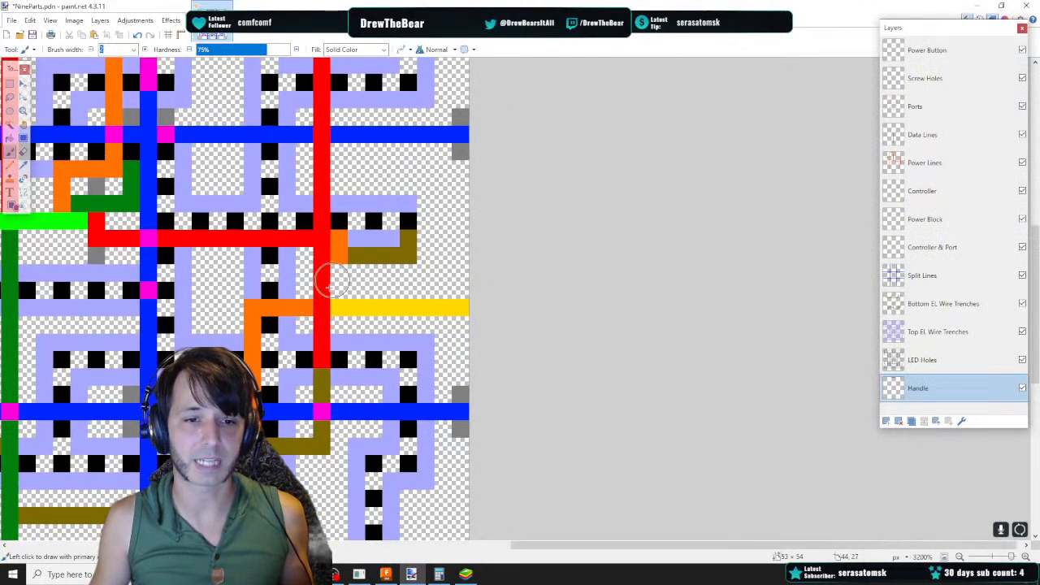
click(310, 513)
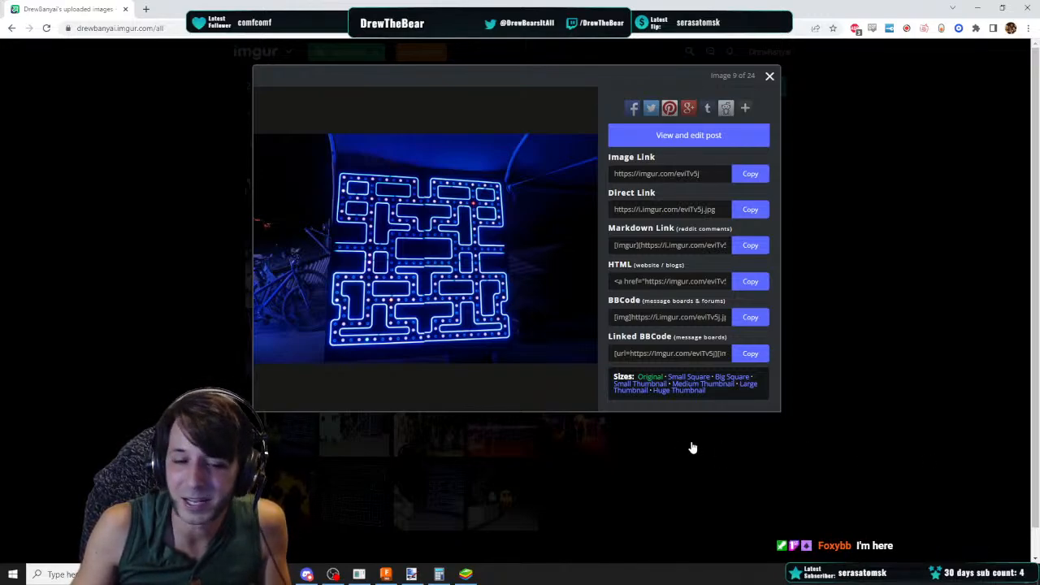
click(333, 576)
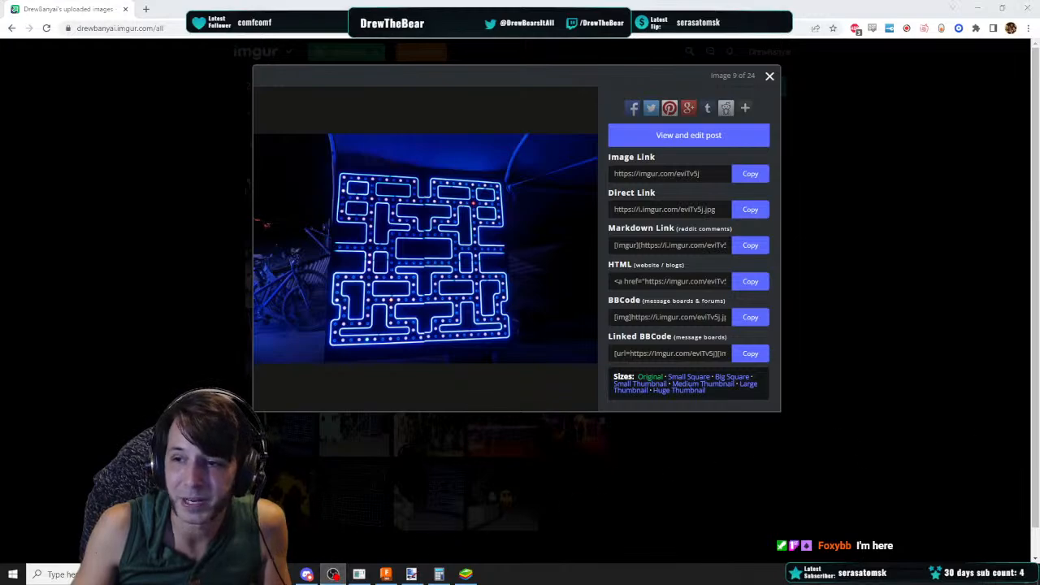